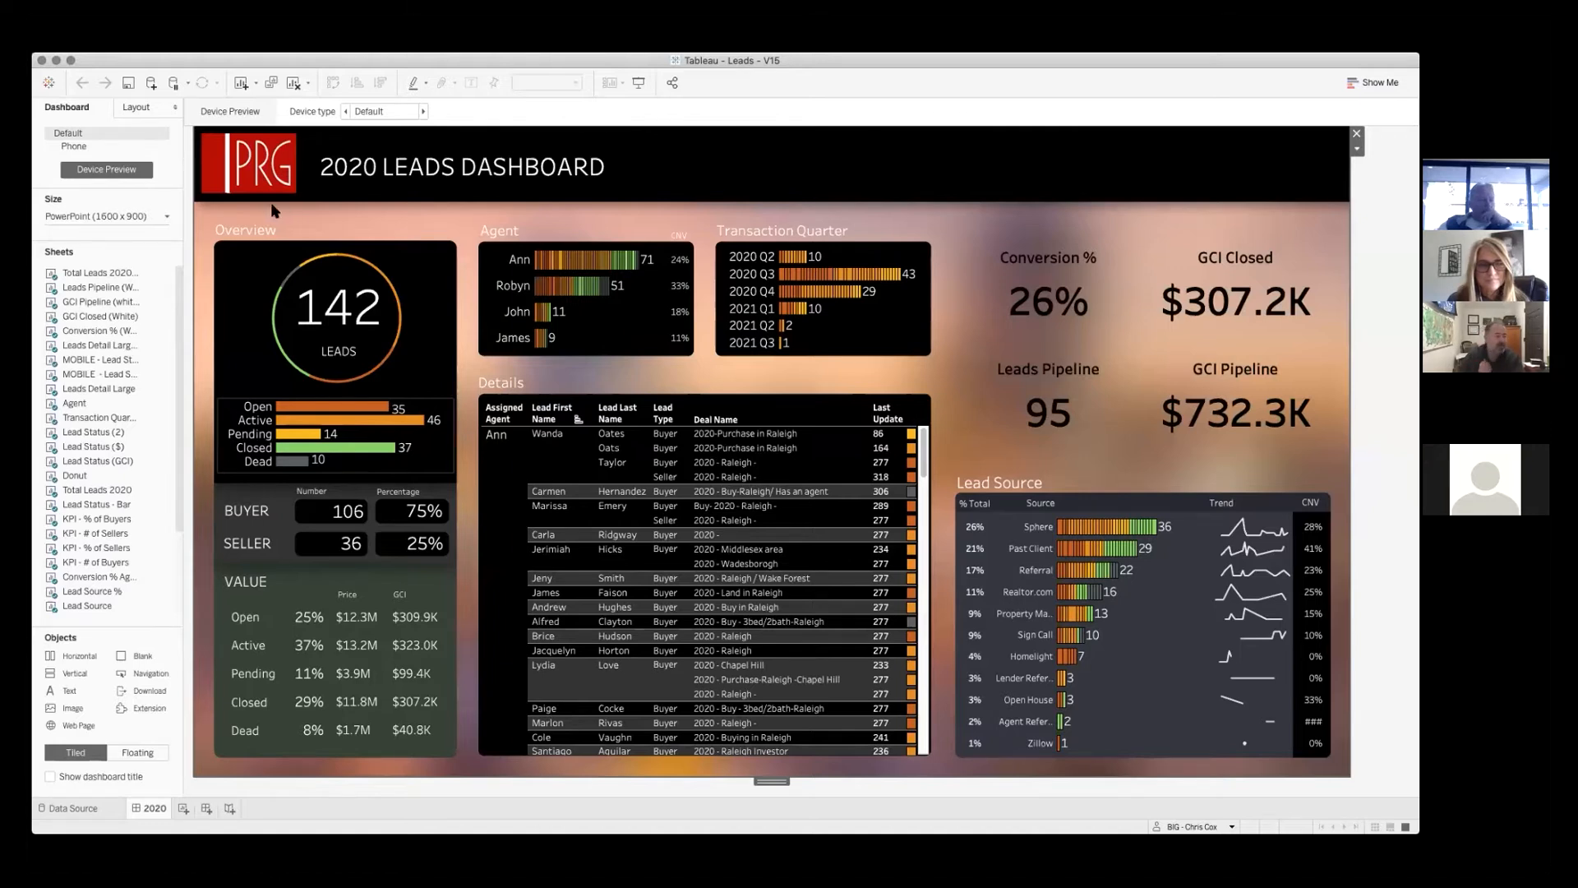
Try repositioning the Overview title toward the middle above the donut chart, and undo the move
{"action": "left_click", "coordinate": [265, 234]}
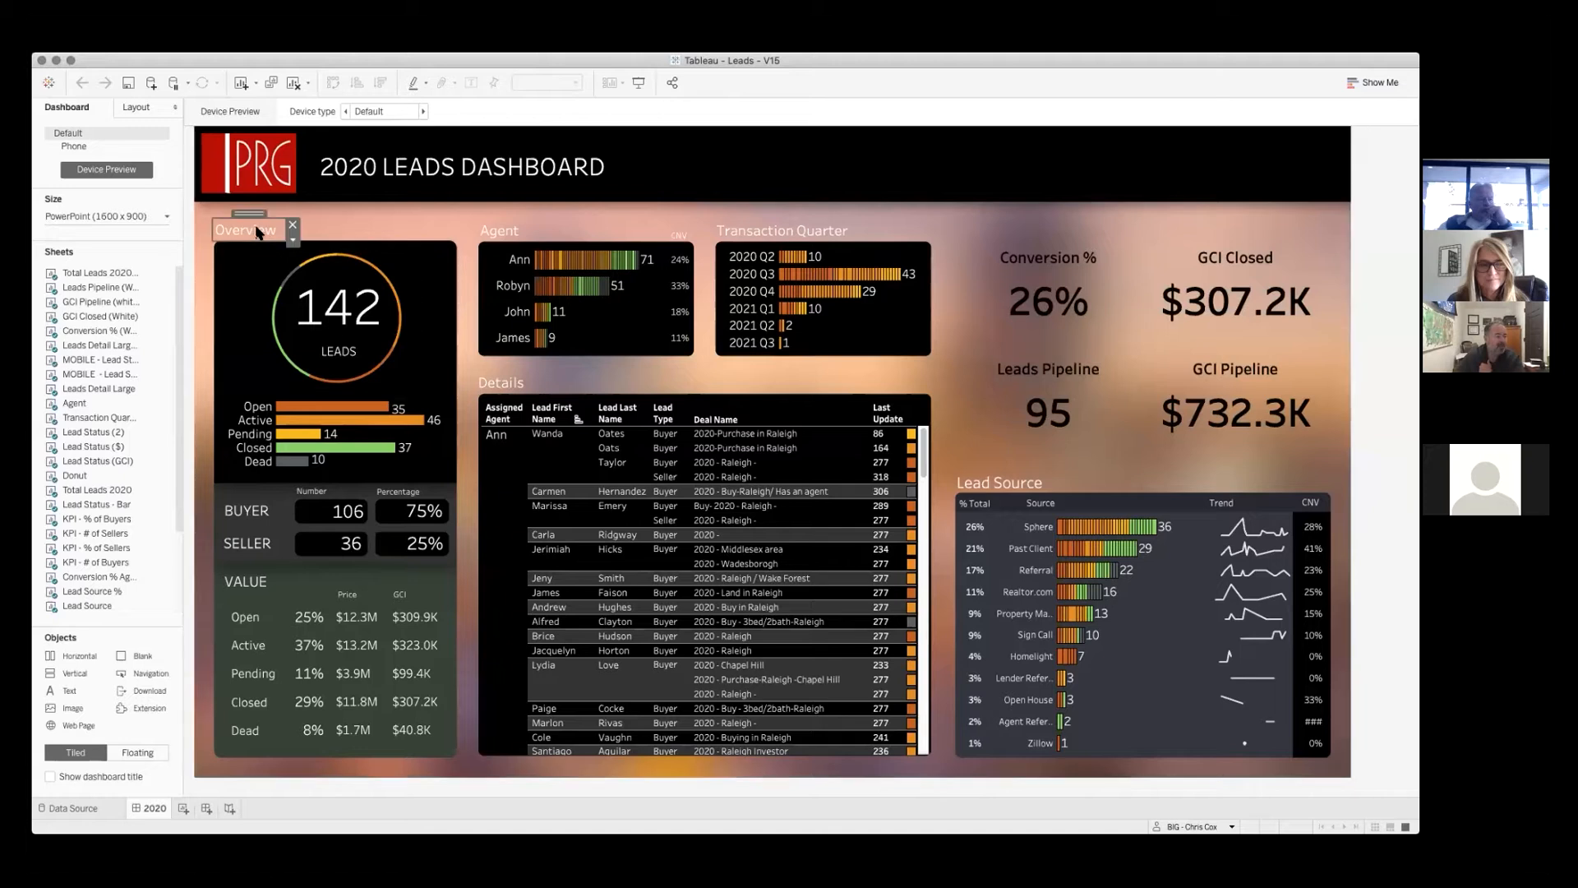
{"action": "left_click_drag", "start_coordinate": [249, 213], "coordinate": [364, 202]}
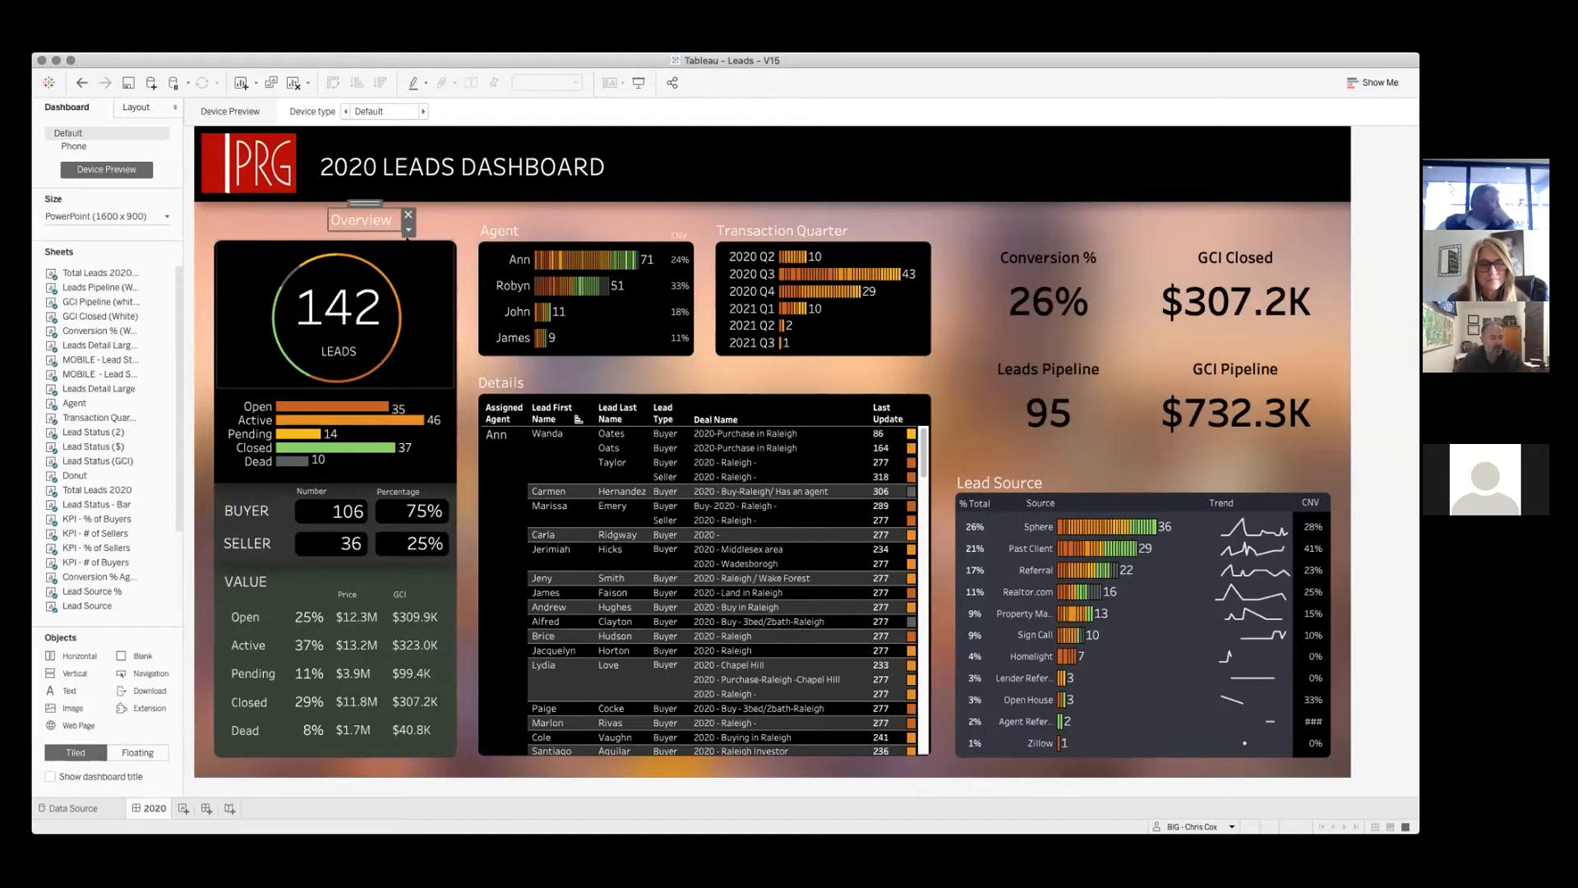
{"action": "key", "text": "super+z"}
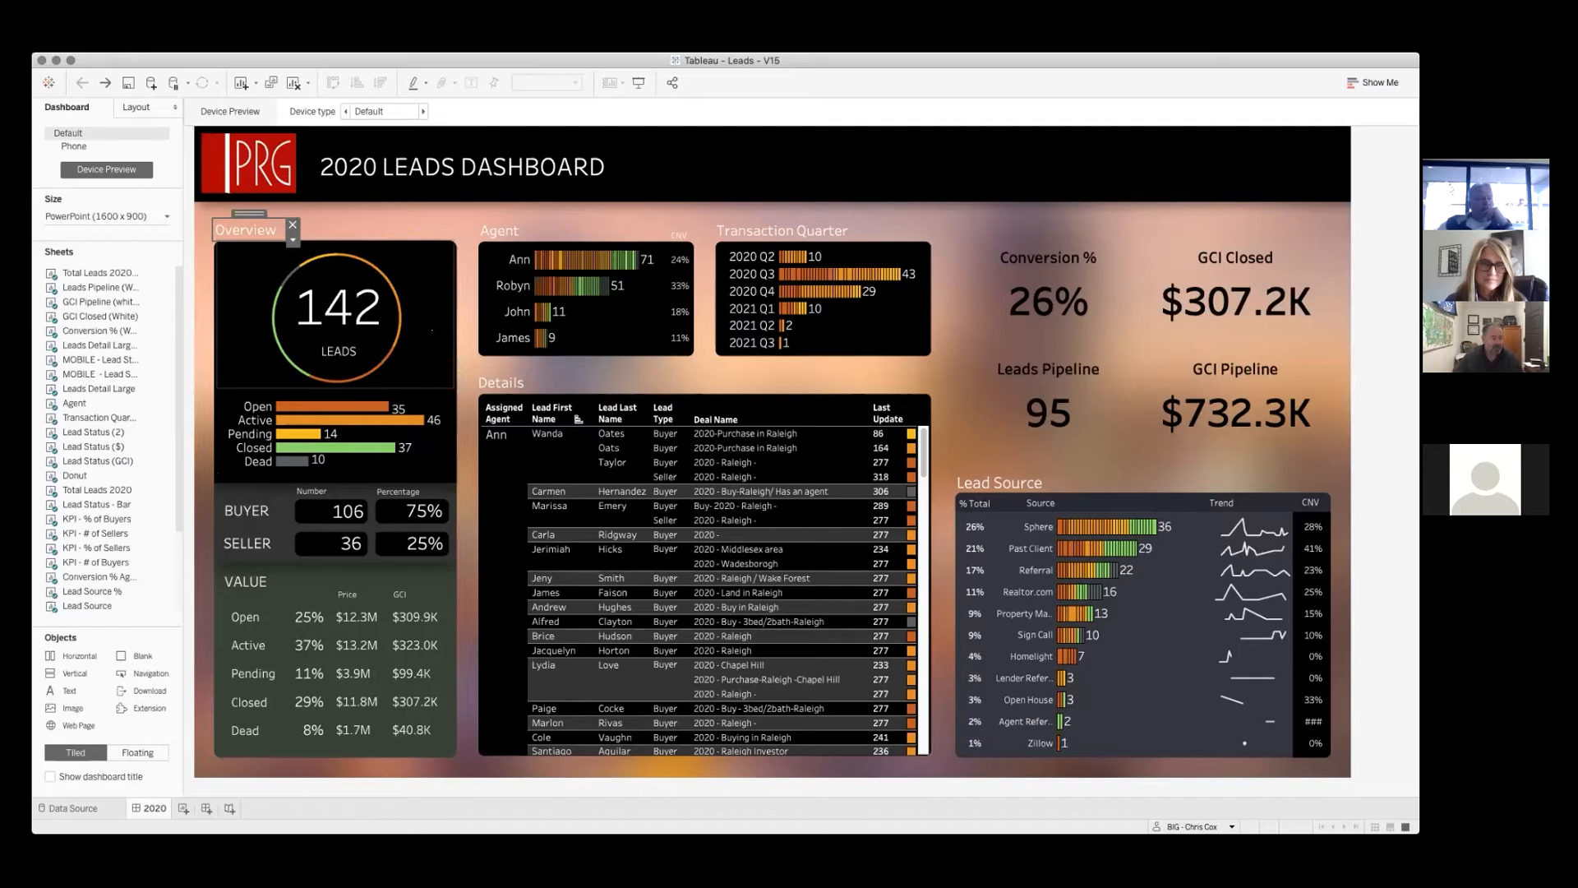
Filter the leads dashboard to the 2020 Q3 transaction quarter and clear that filter again
{"action": "left_click", "coordinate": [338, 316]}
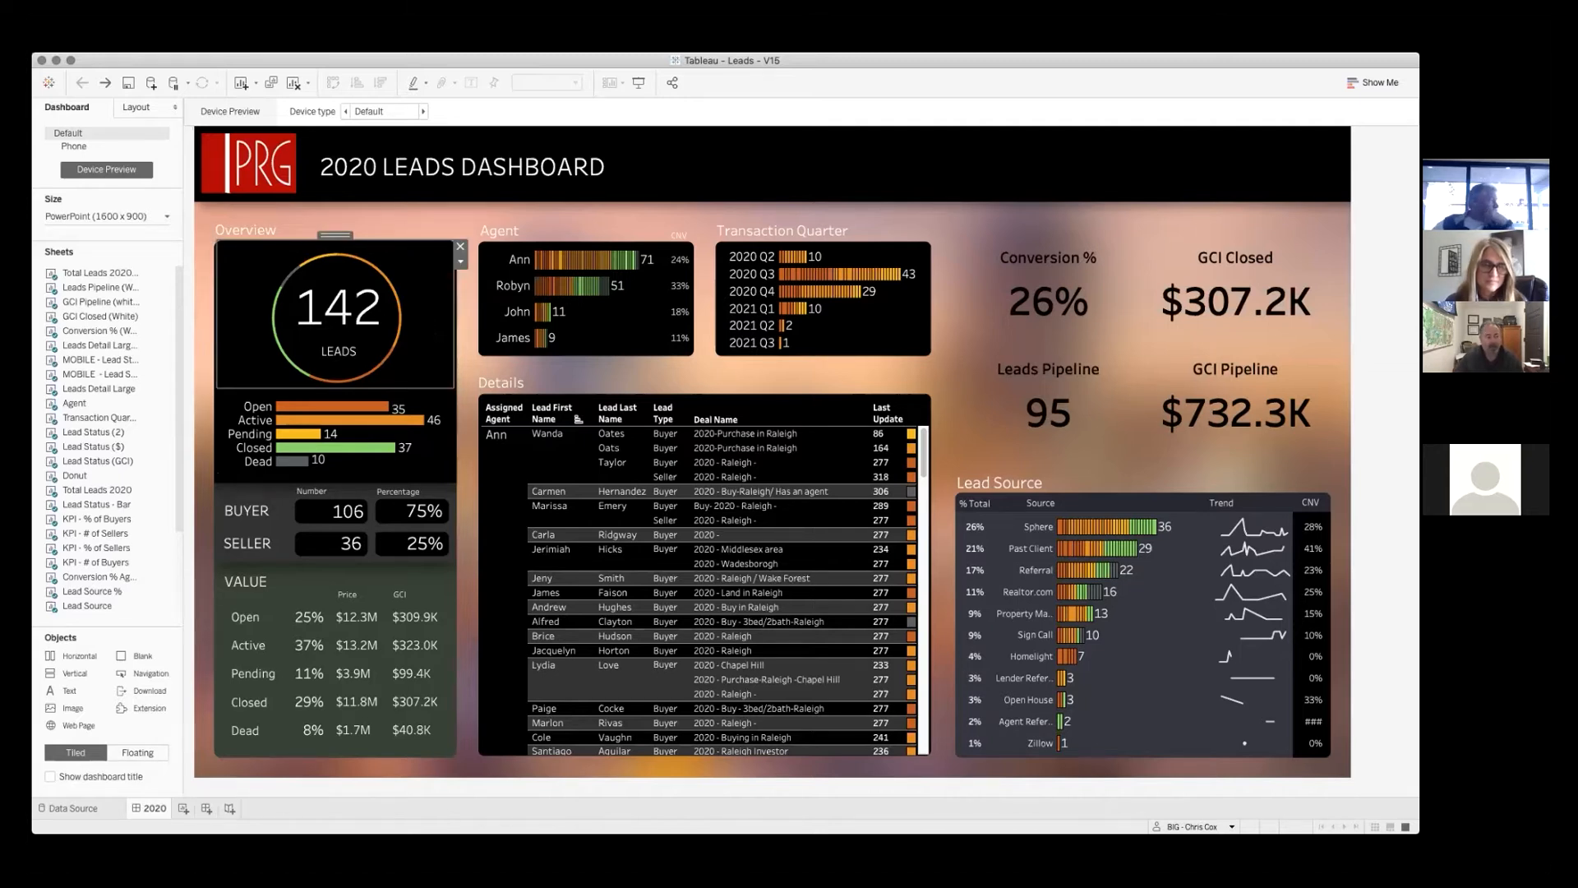
{"action": "left_click", "coordinate": [750, 286]}
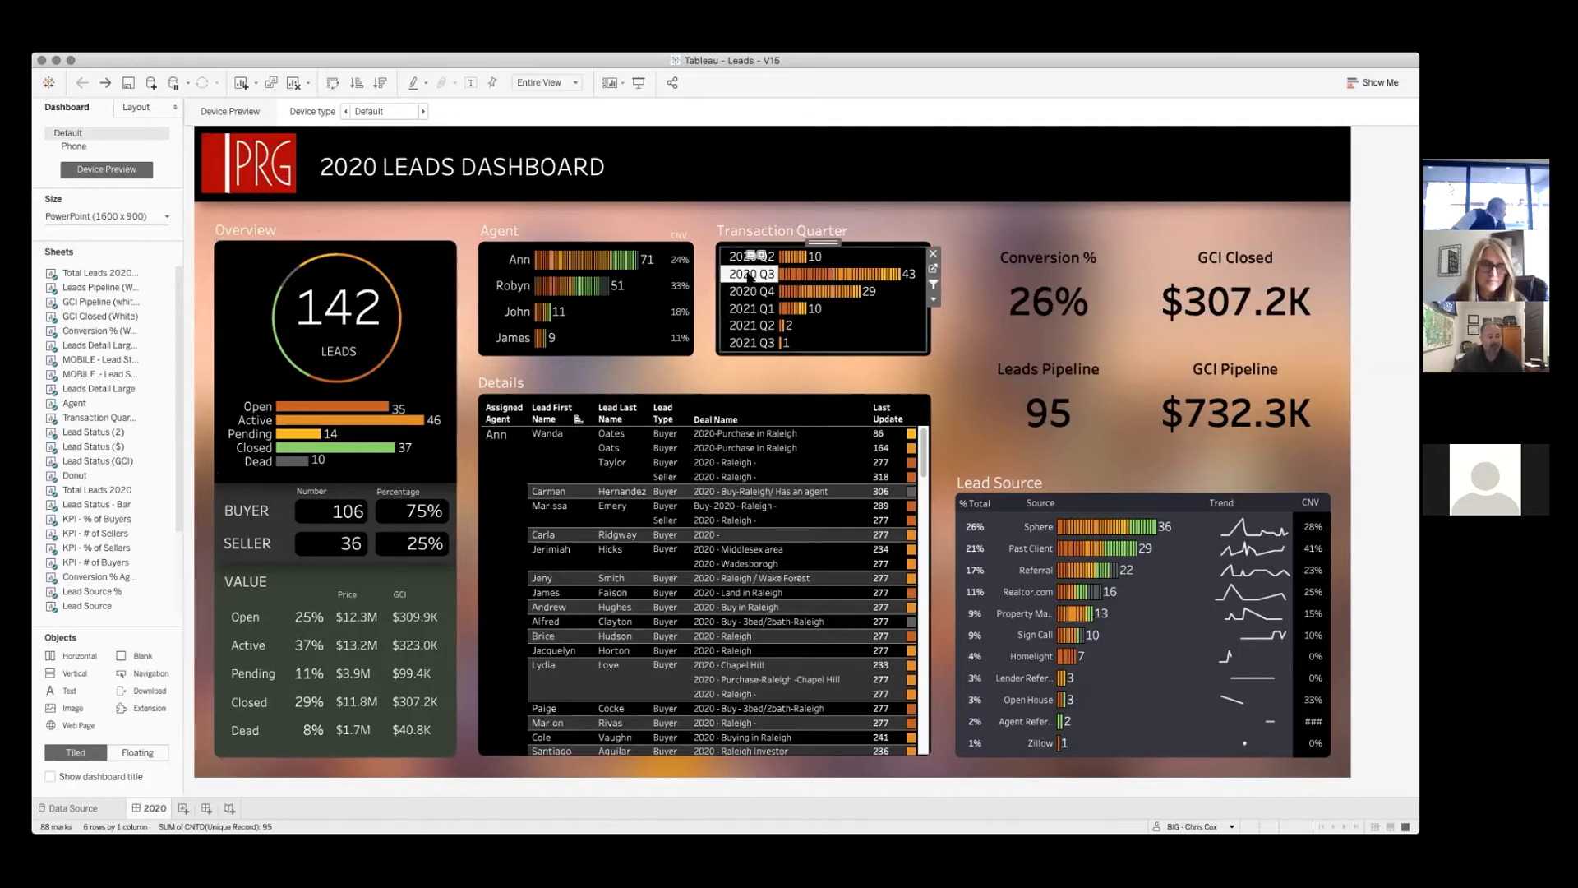
{"action": "left_click", "coordinate": [750, 275]}
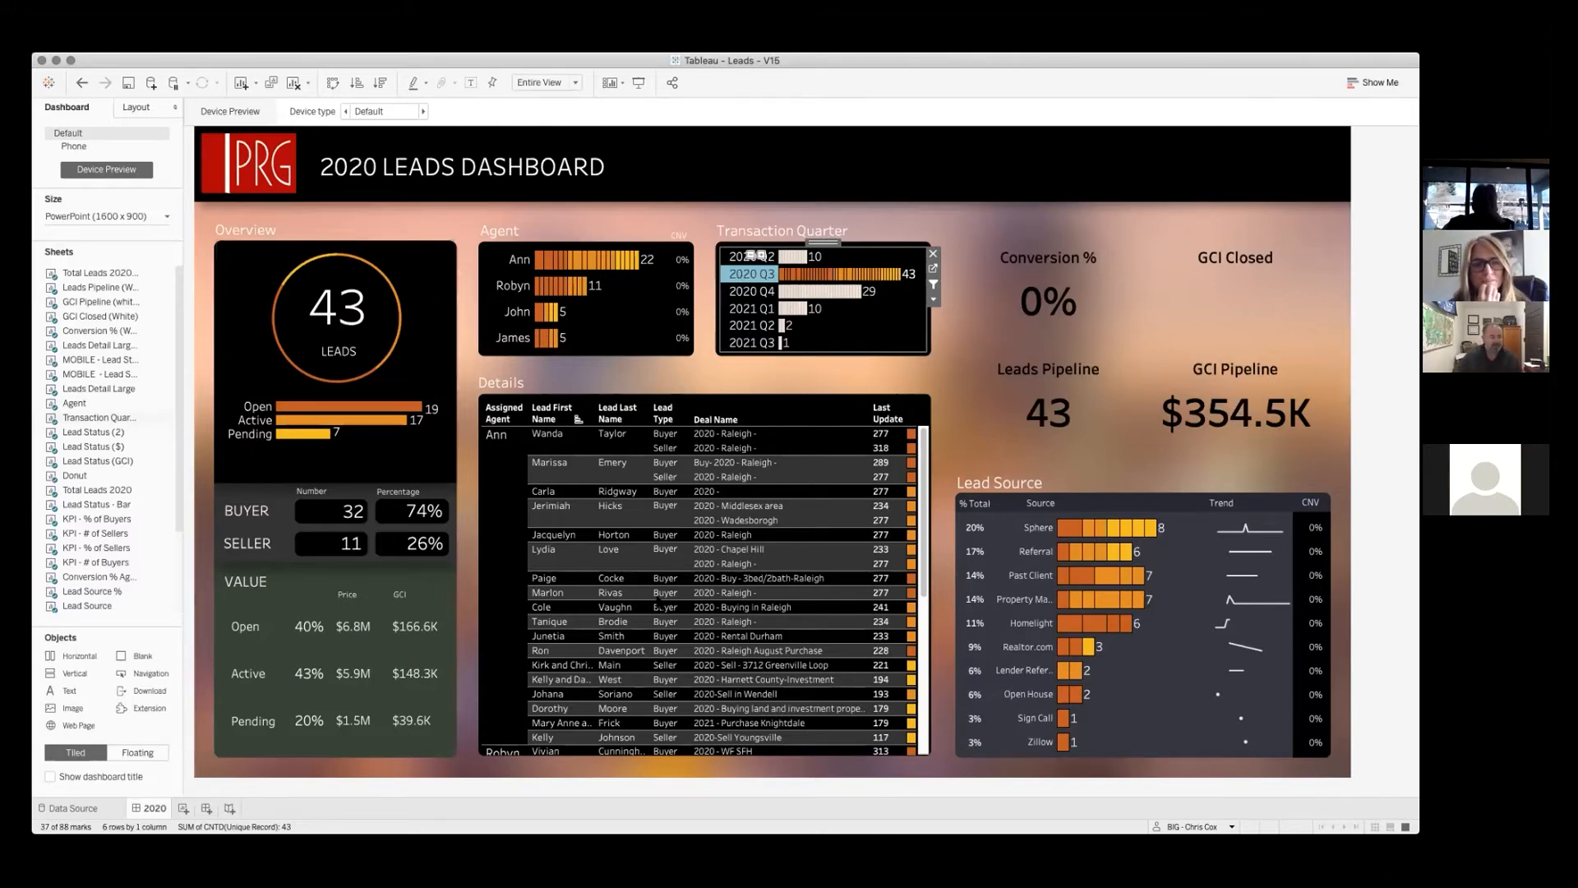
{"action": "left_click", "coordinate": [412, 797]}
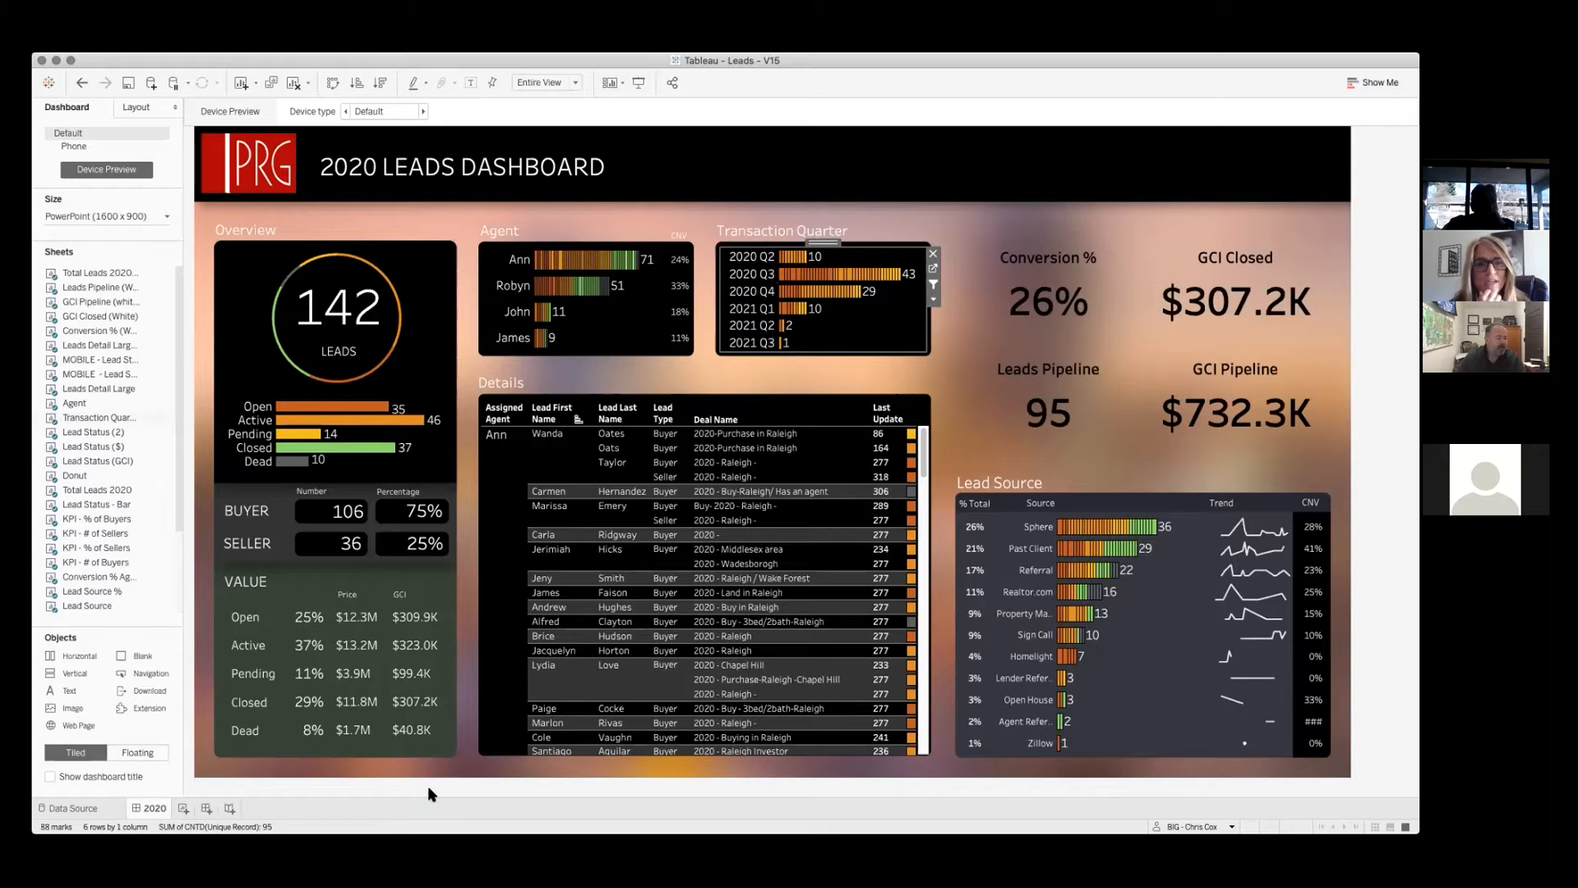
{"action": "left_click", "coordinate": [428, 787]}
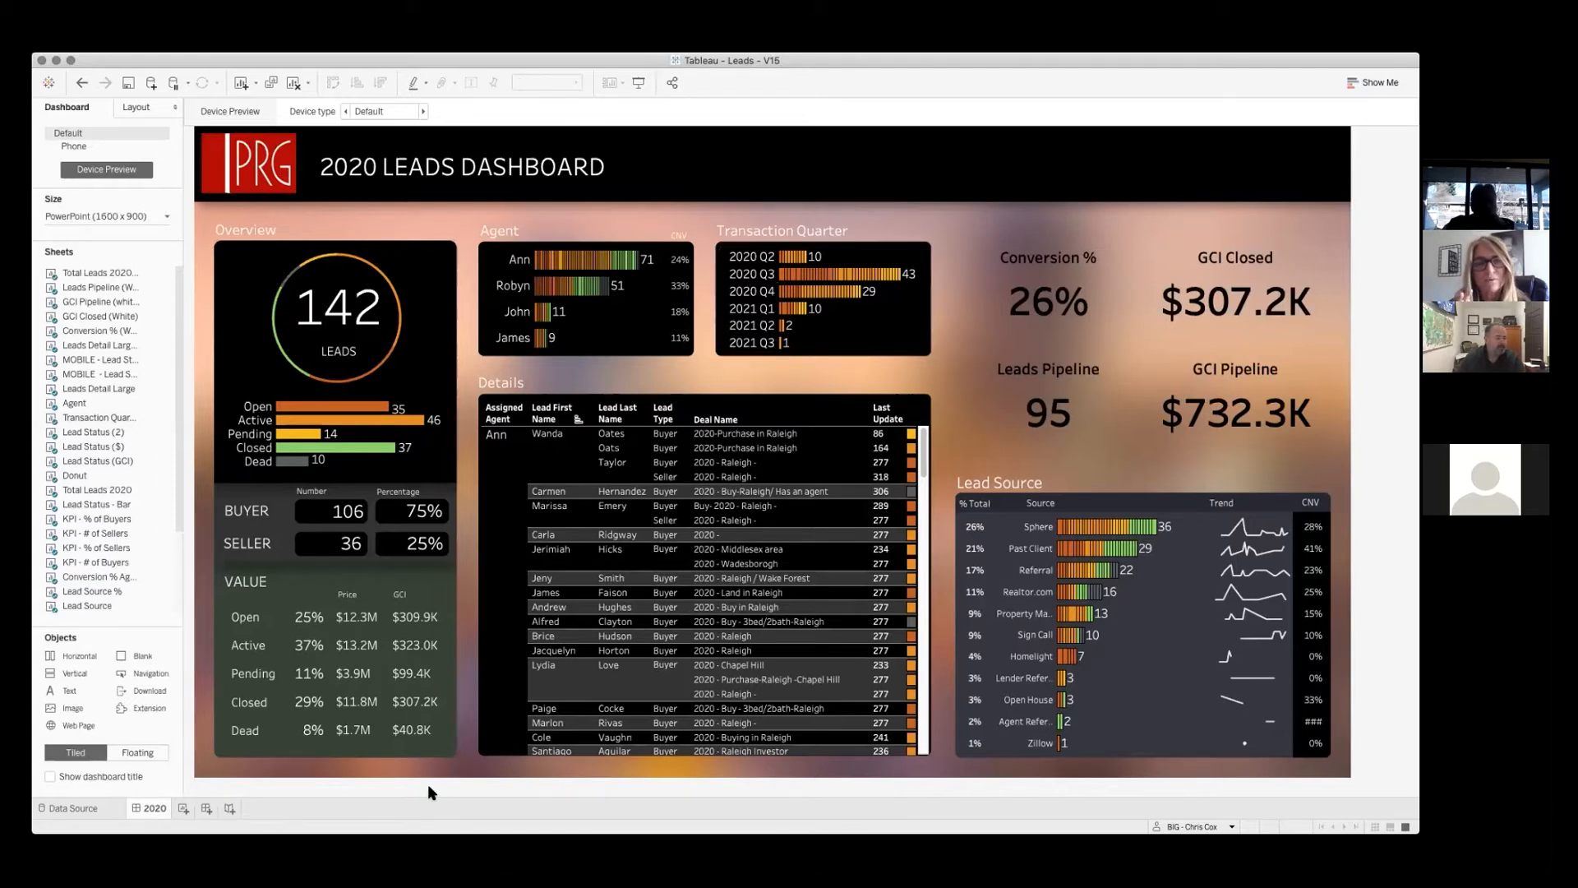
Open the workbook RMI - V73- WORKING.twbx from the Workbooks folder of Rocky Mountain Institute
{"action": "left_click", "coordinate": [132, 61]}
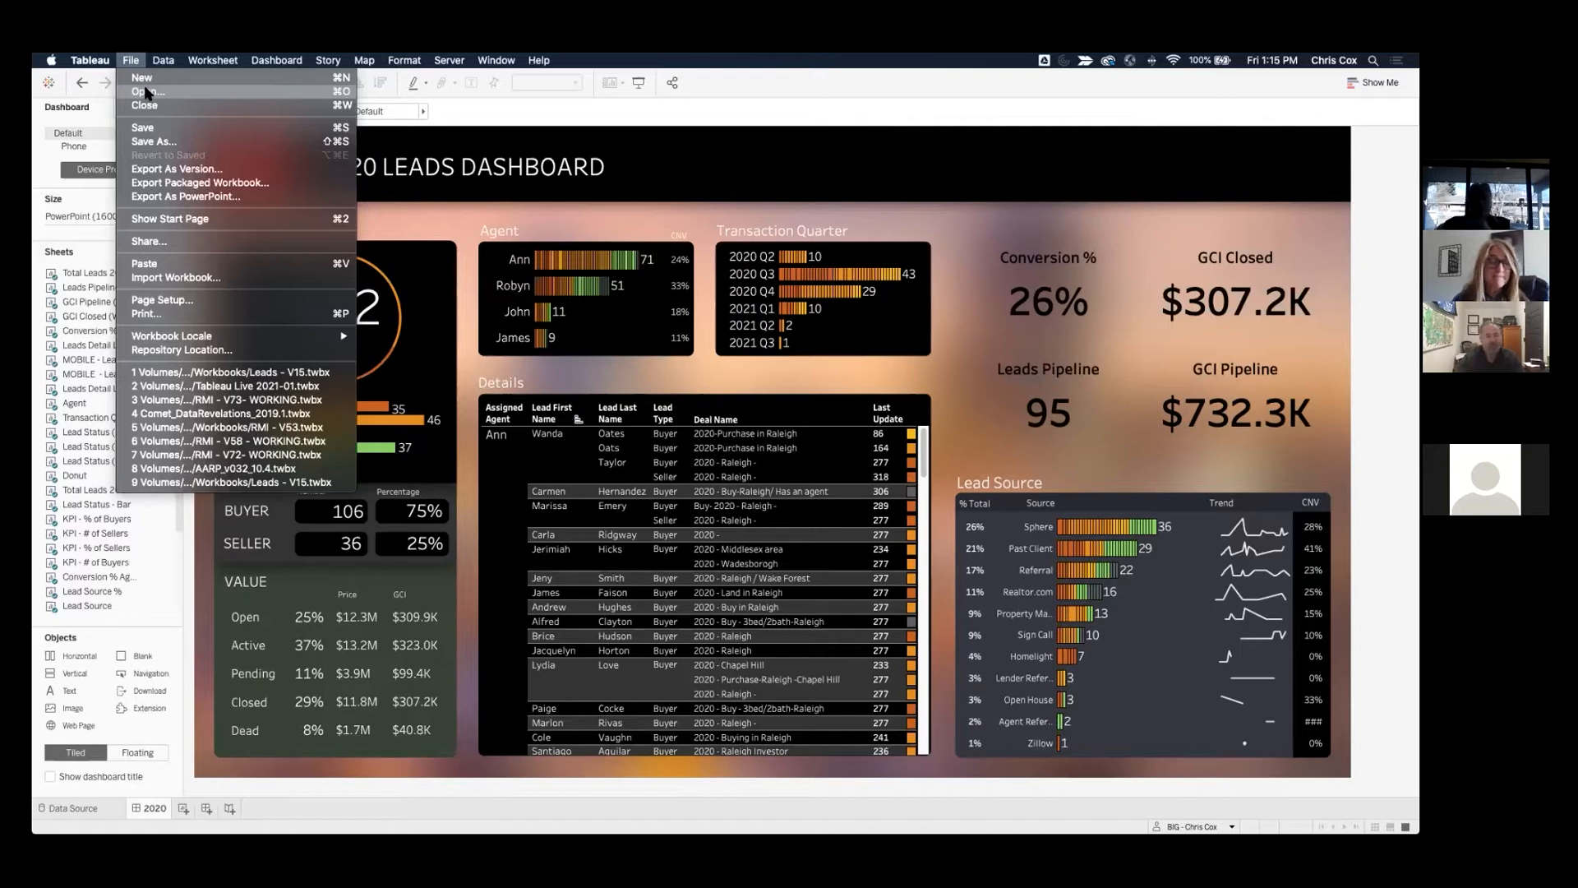
{"action": "left_click", "coordinate": [147, 93]}
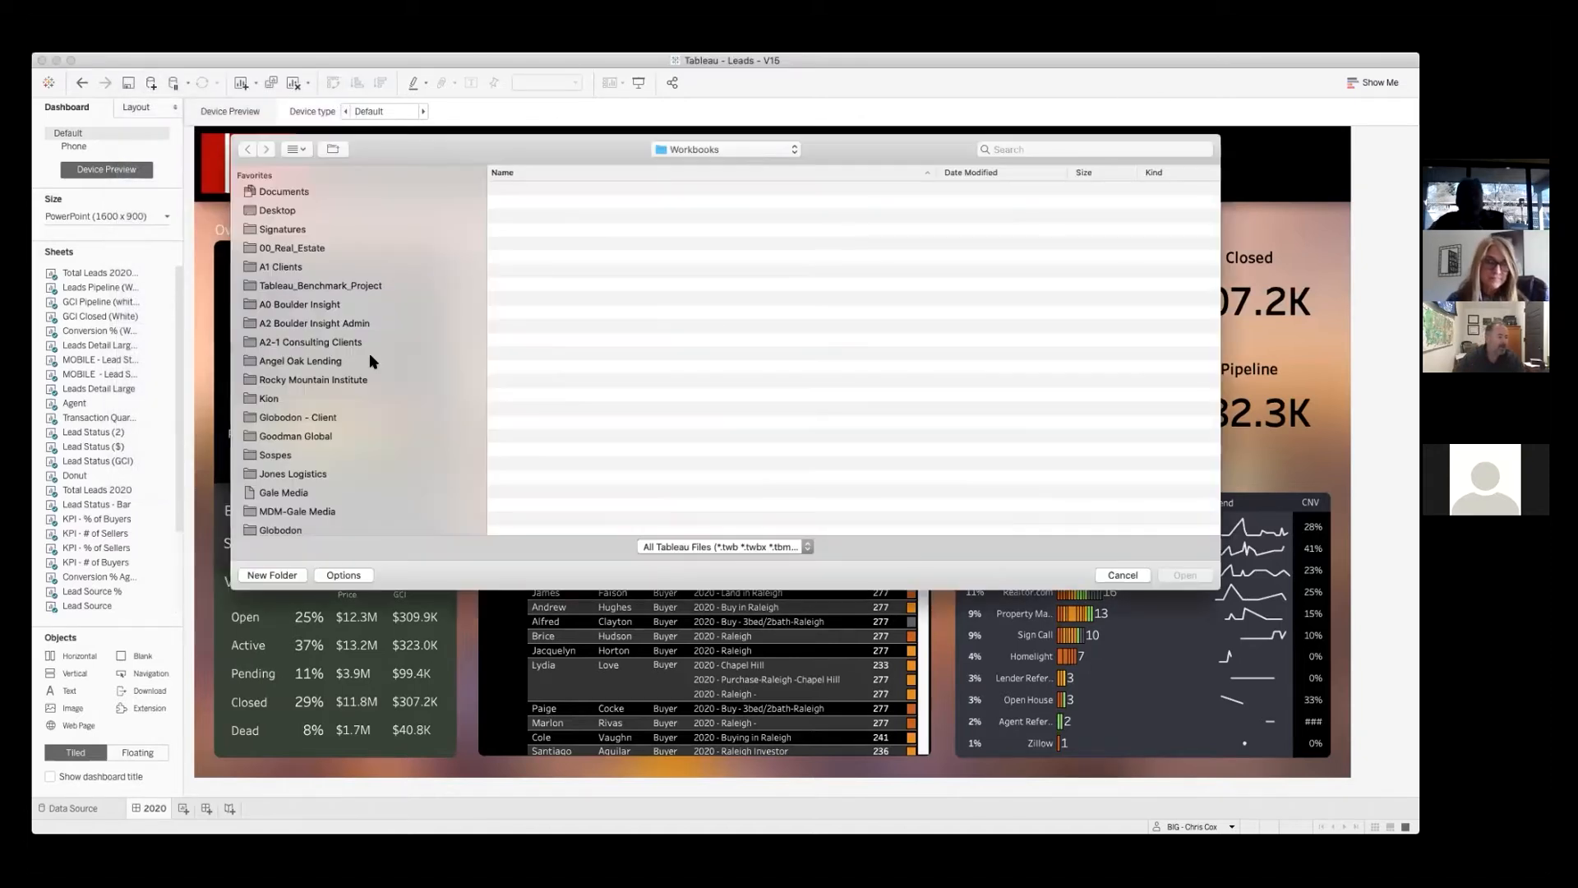
{"action": "left_click", "coordinate": [317, 378]}
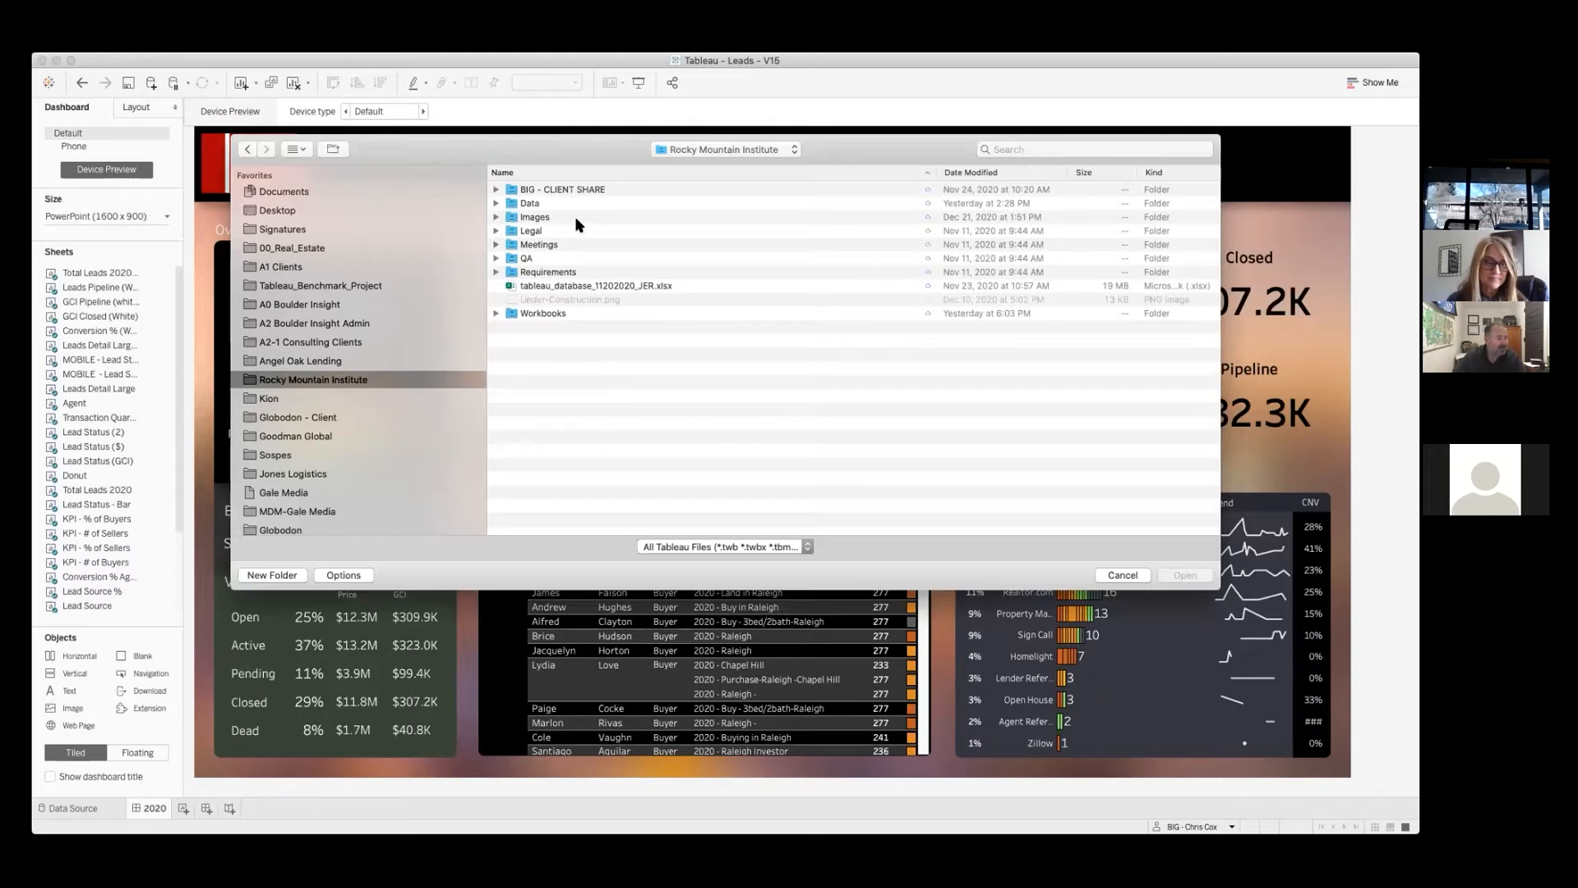
{"action": "left_click", "coordinate": [496, 313]}
{"action": "left_click", "coordinate": [496, 313]}
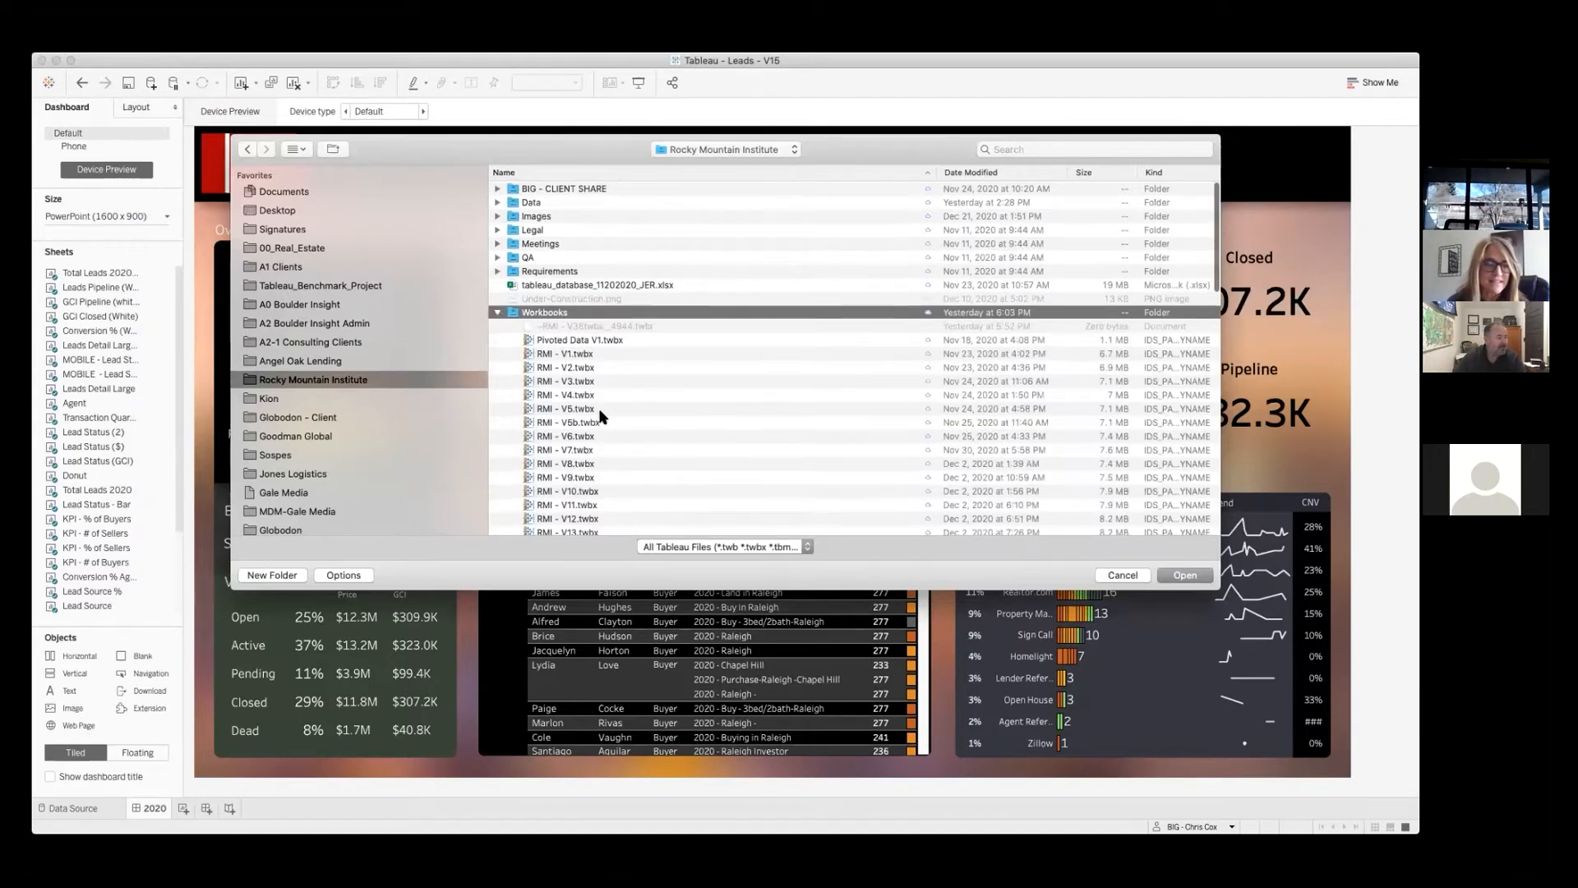
{"action": "scroll", "coordinate": [616, 414], "scroll_direction": "down", "scroll_amount": 5}
{"action": "scroll", "coordinate": [616, 414], "scroll_direction": "down", "scroll_amount": 15}
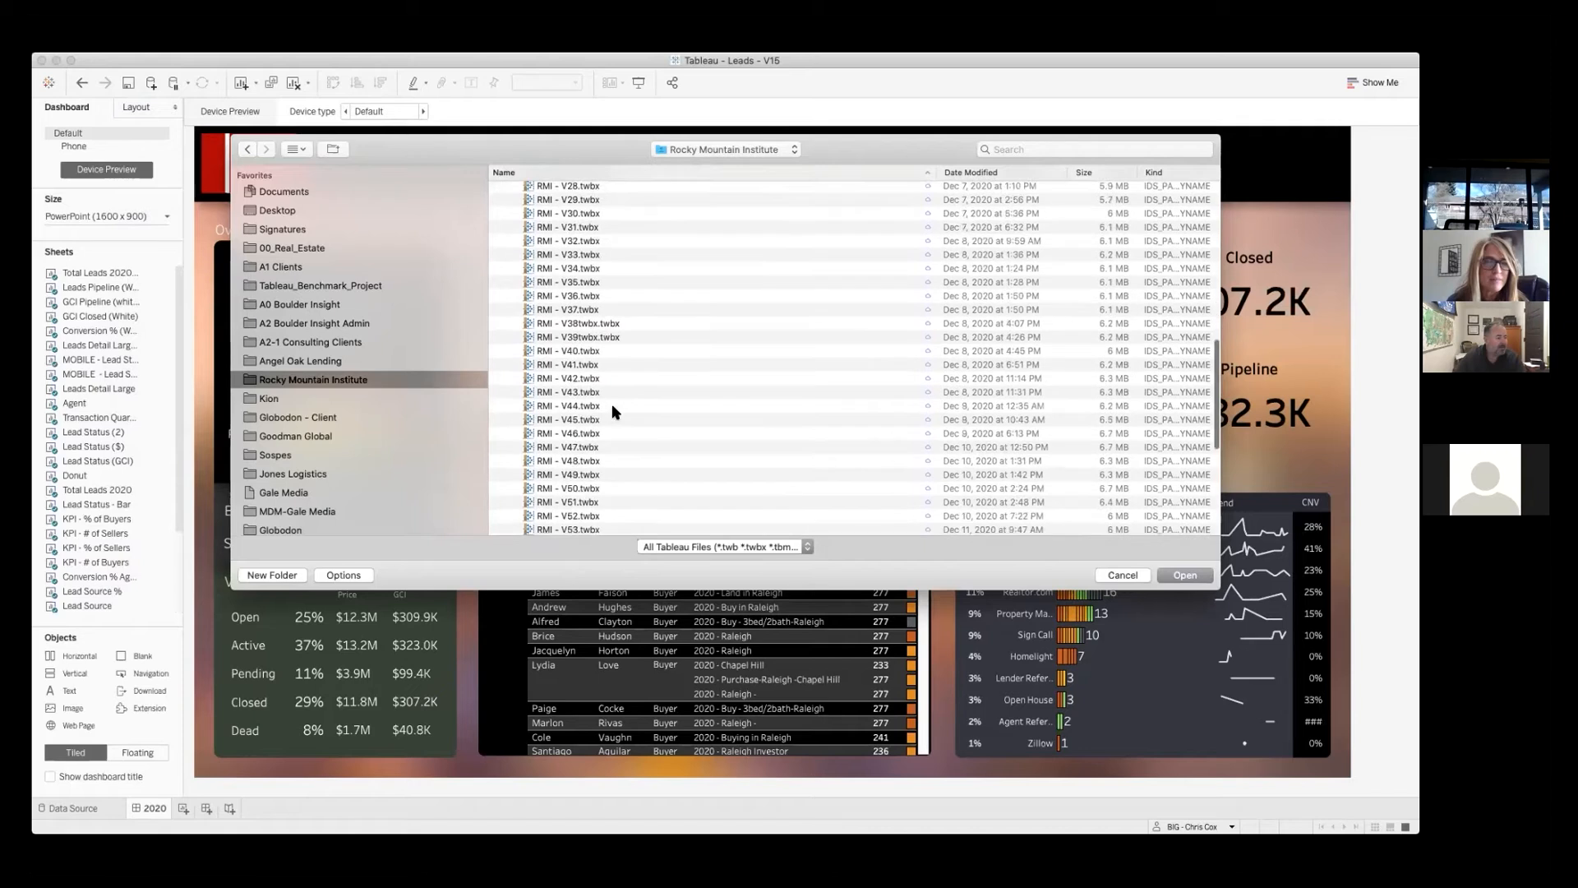
{"action": "left_click", "coordinate": [672, 499]}
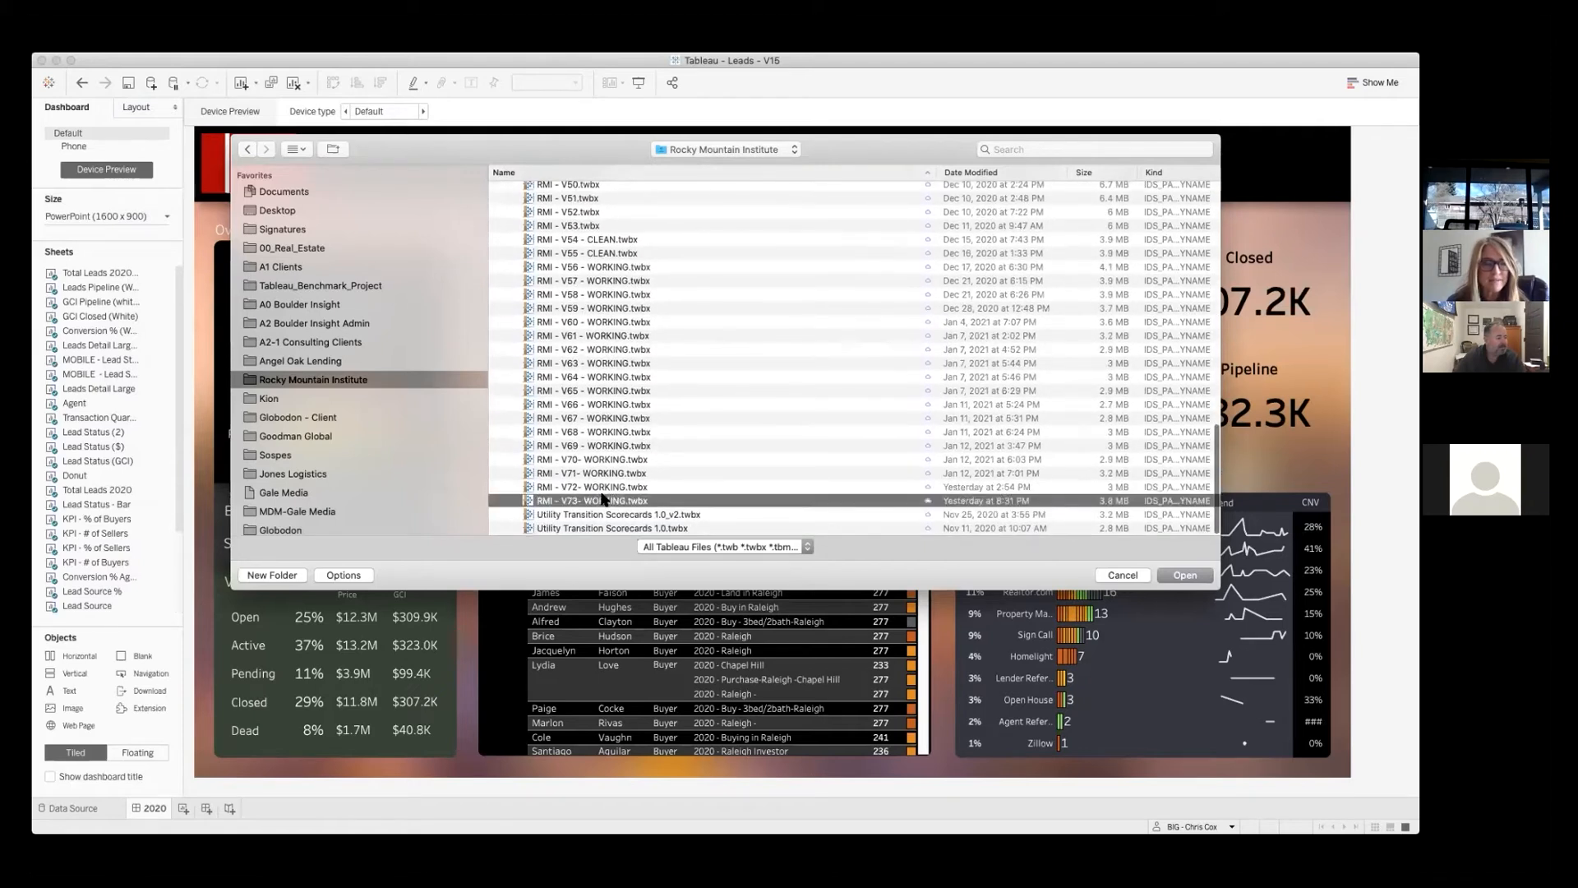
{"action": "left_click", "coordinate": [1185, 575]}
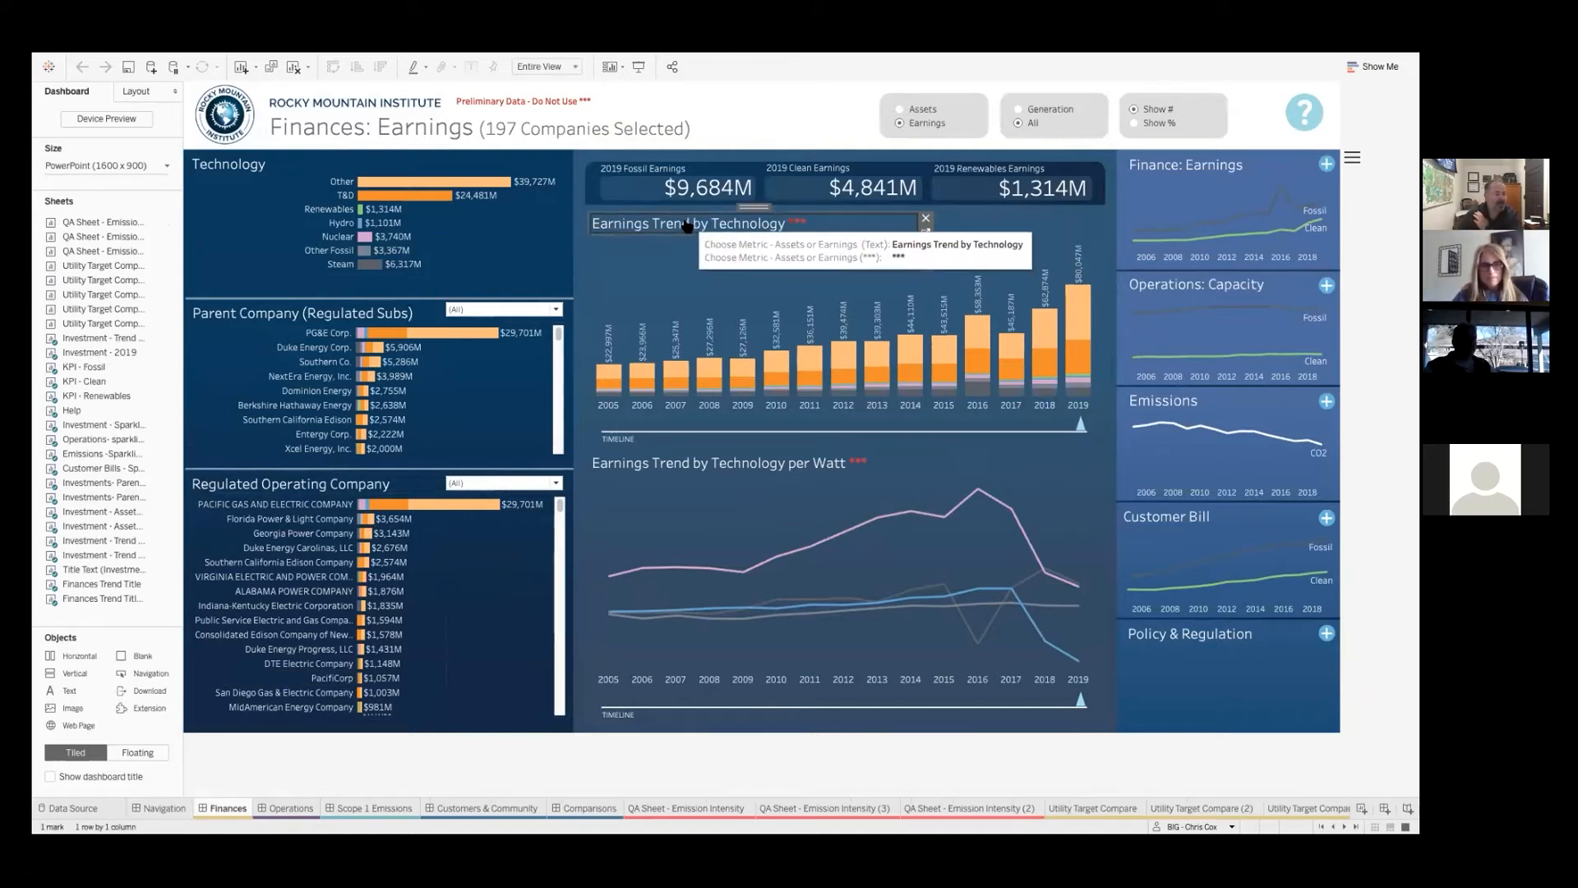
Check the trend titles on the Finances and Operations dashboards, and switch the Operations metric to Capacity
{"action": "left_click", "coordinate": [709, 229]}
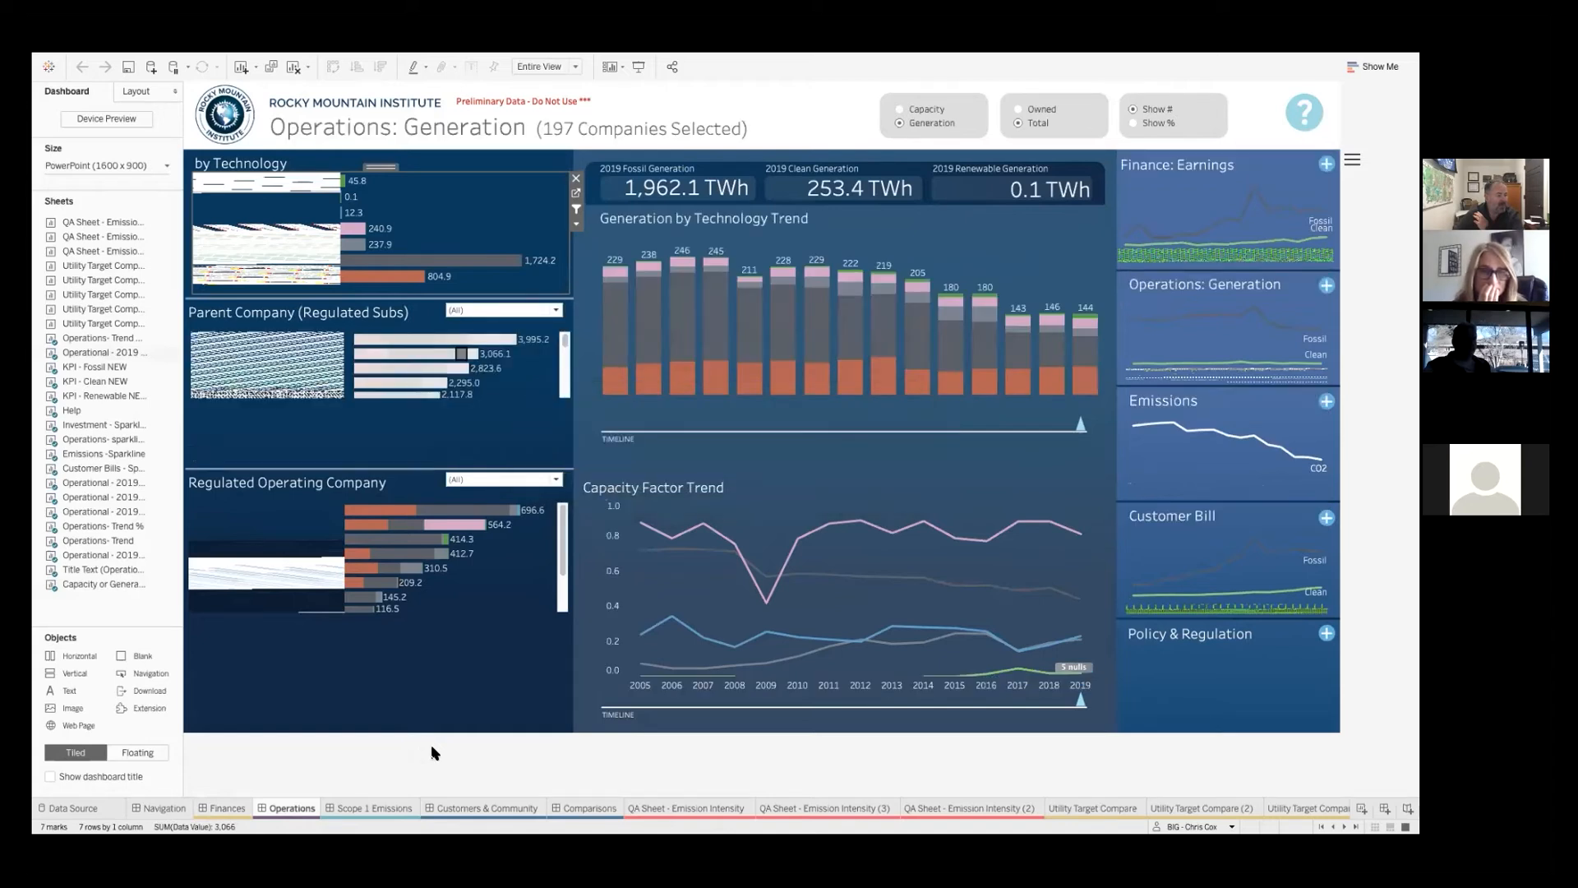
{"action": "left_click", "coordinate": [788, 217]}
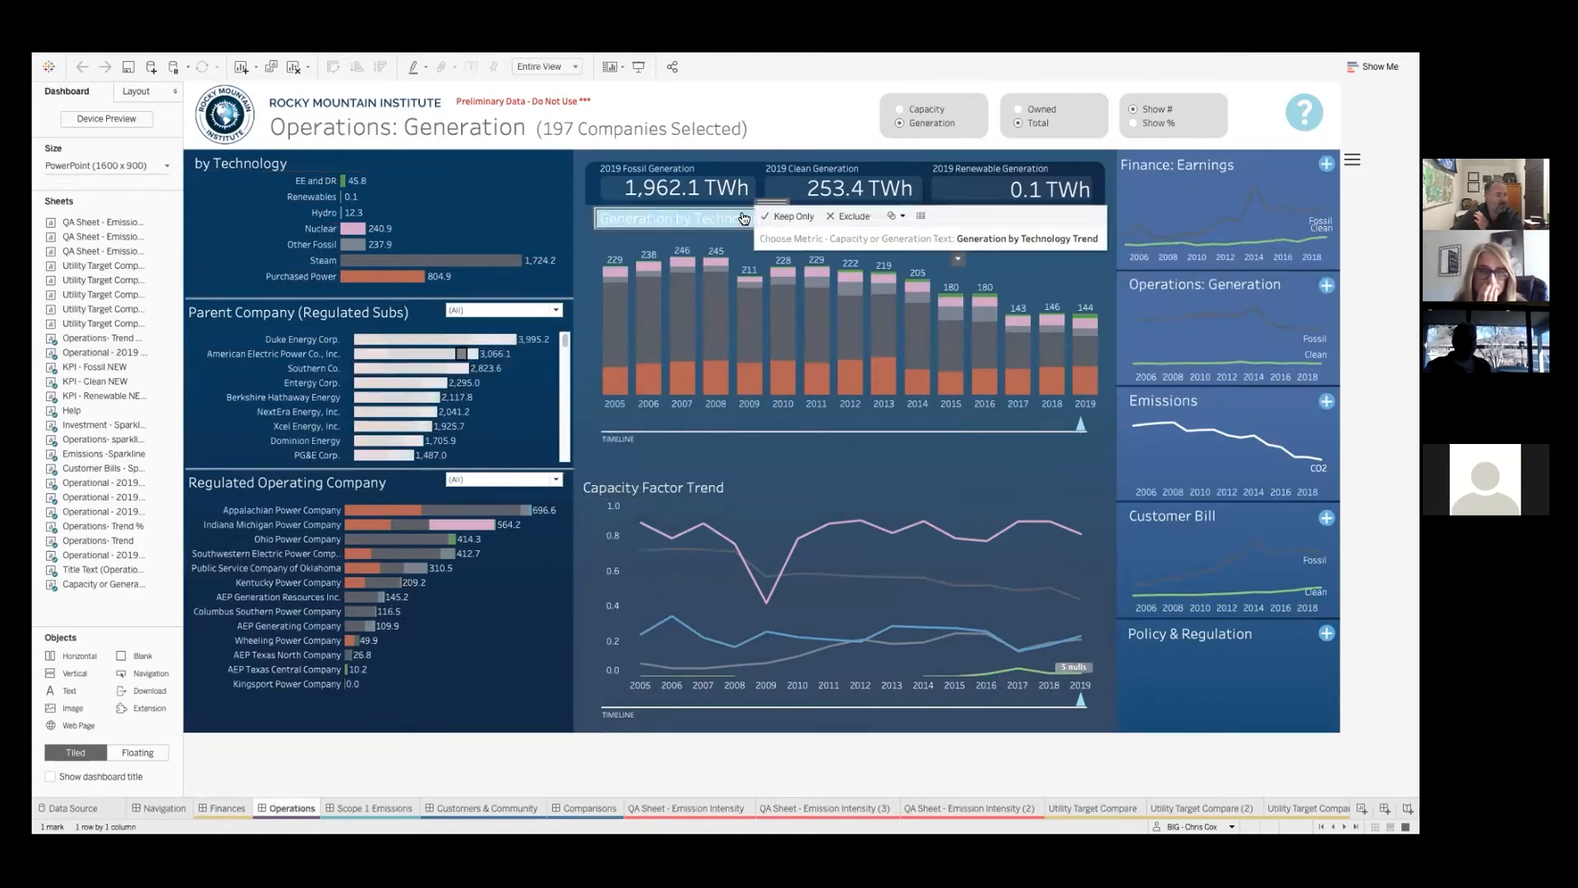
{"action": "left_click", "coordinate": [907, 111]}
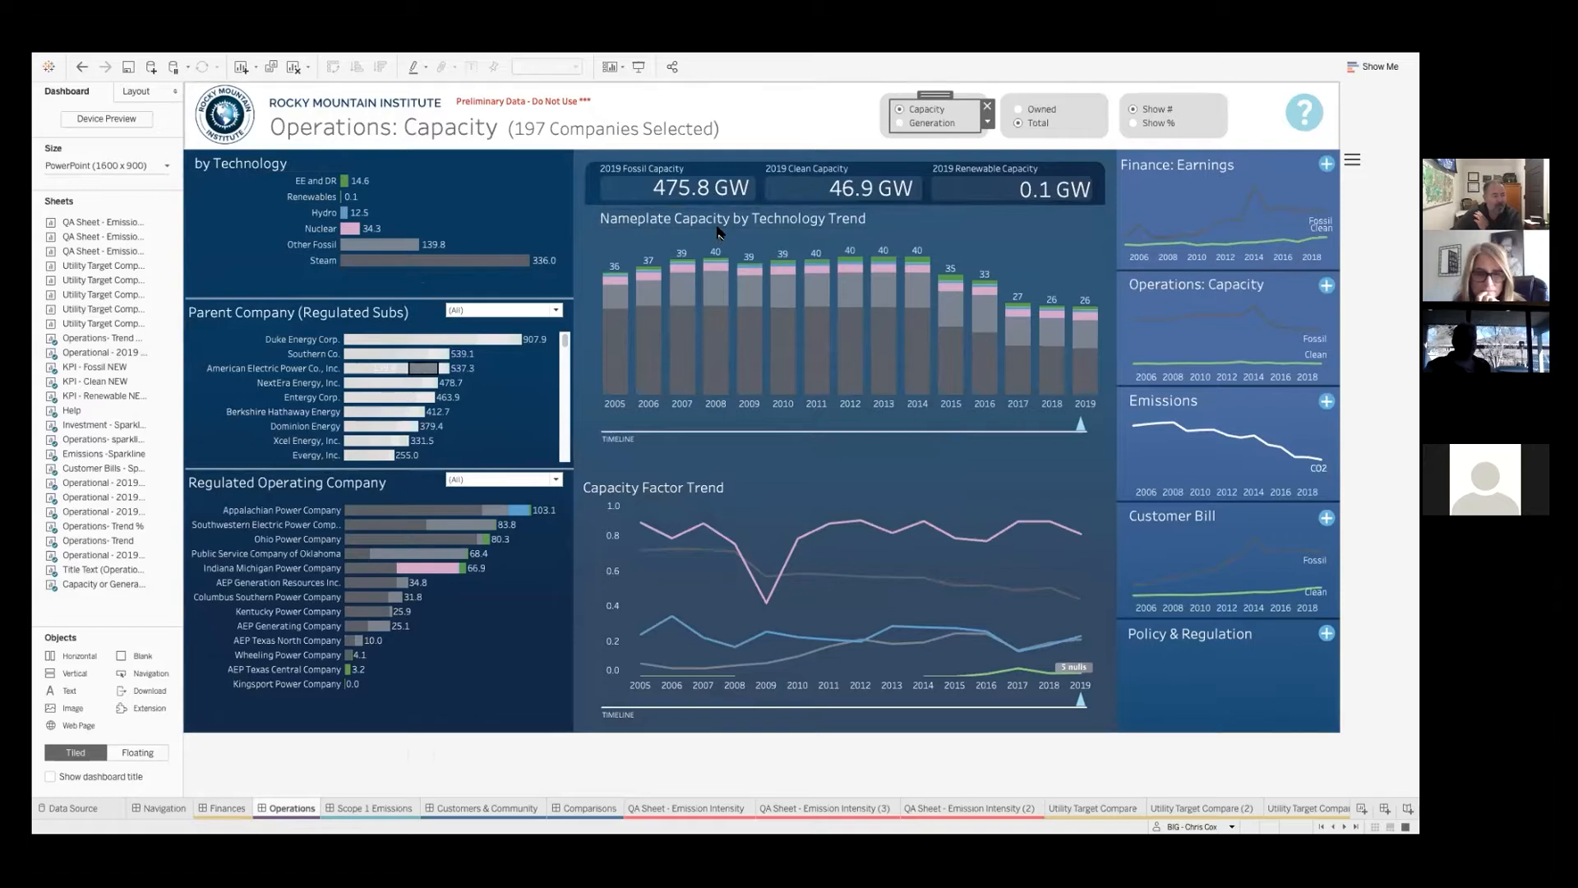
Go from the Nameplate Capacity by Technology Trend title on the dashboard to its underlying worksheet
{"action": "left_click", "coordinate": [884, 222]}
{"action": "left_click", "coordinate": [878, 220]}
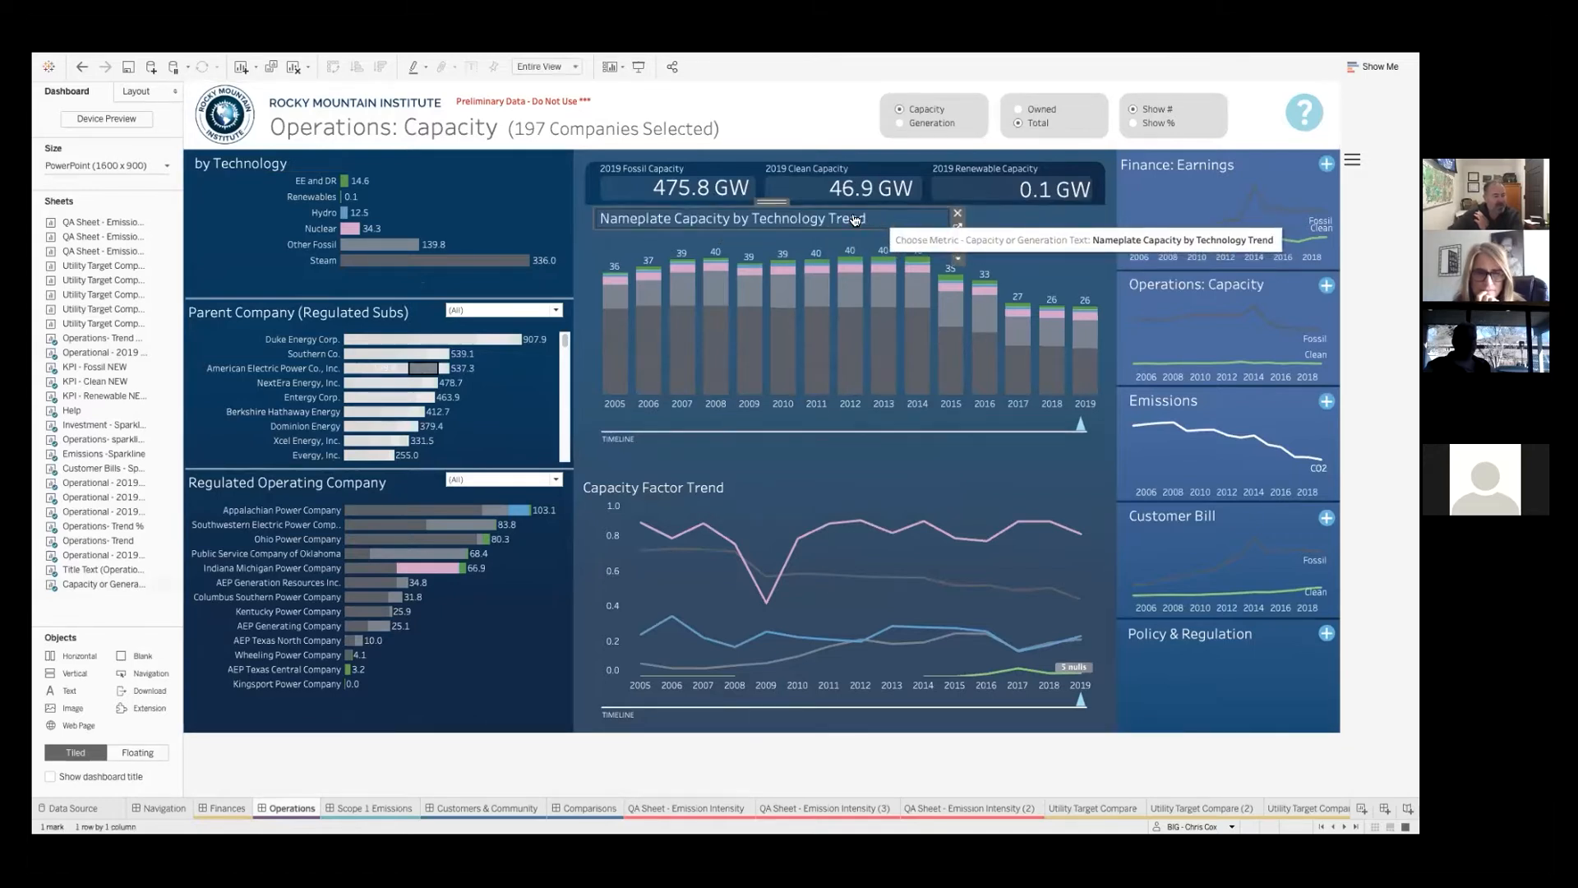
{"action": "left_click", "coordinate": [852, 220]}
{"action": "left_click", "coordinate": [848, 216]}
{"action": "left_click", "coordinate": [958, 231]}
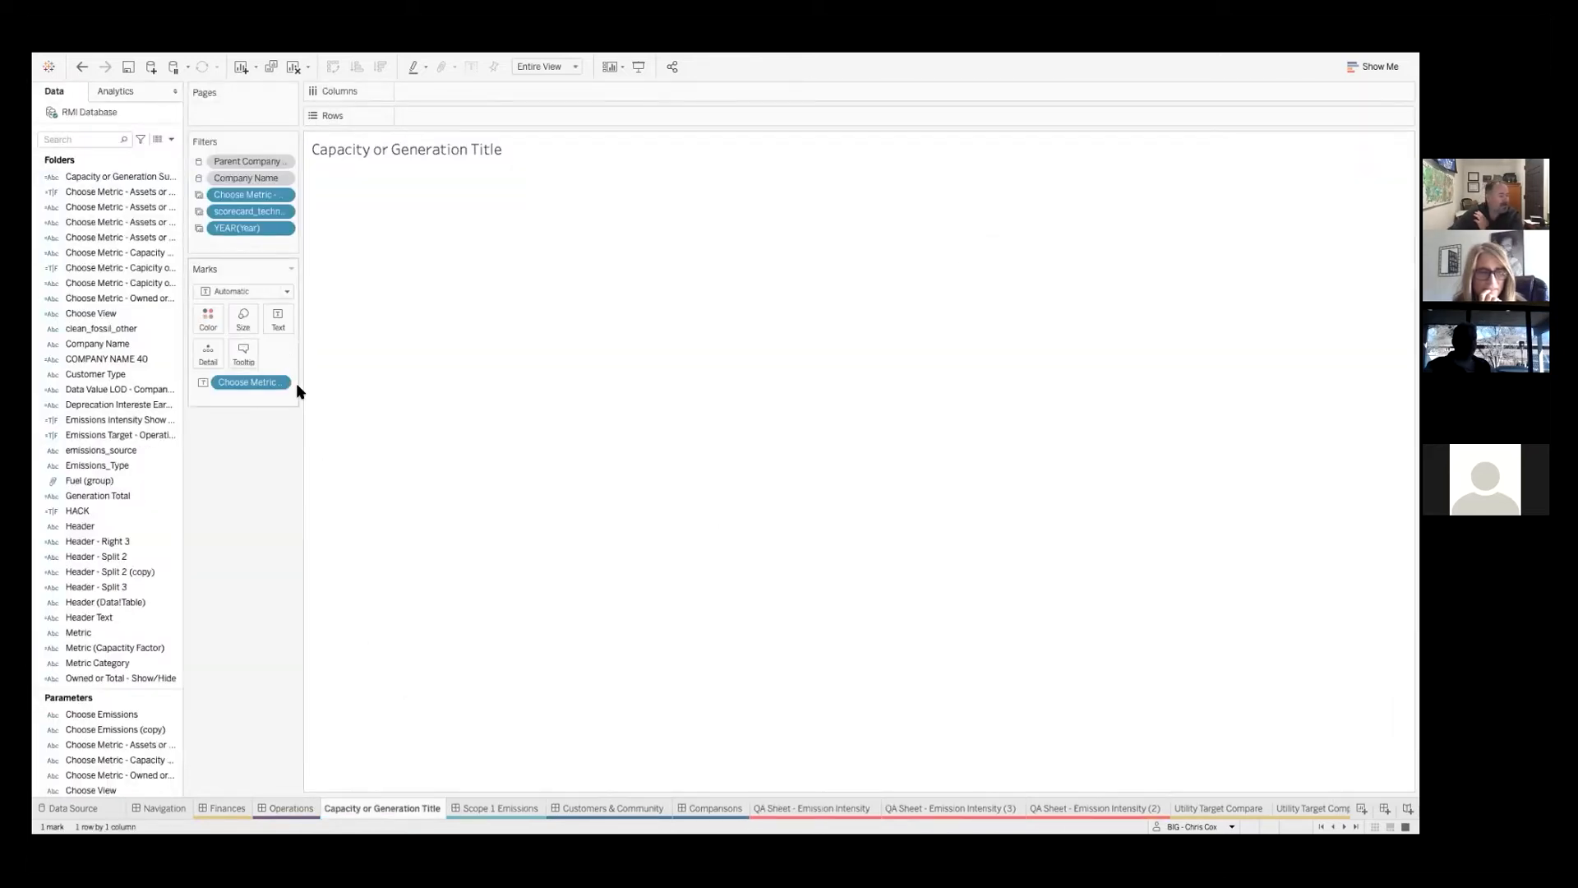
Examine the text label definition of the Capacity or Generation Title worksheet without changing it
{"action": "left_click", "coordinate": [279, 317]}
{"action": "left_click", "coordinate": [406, 352]}
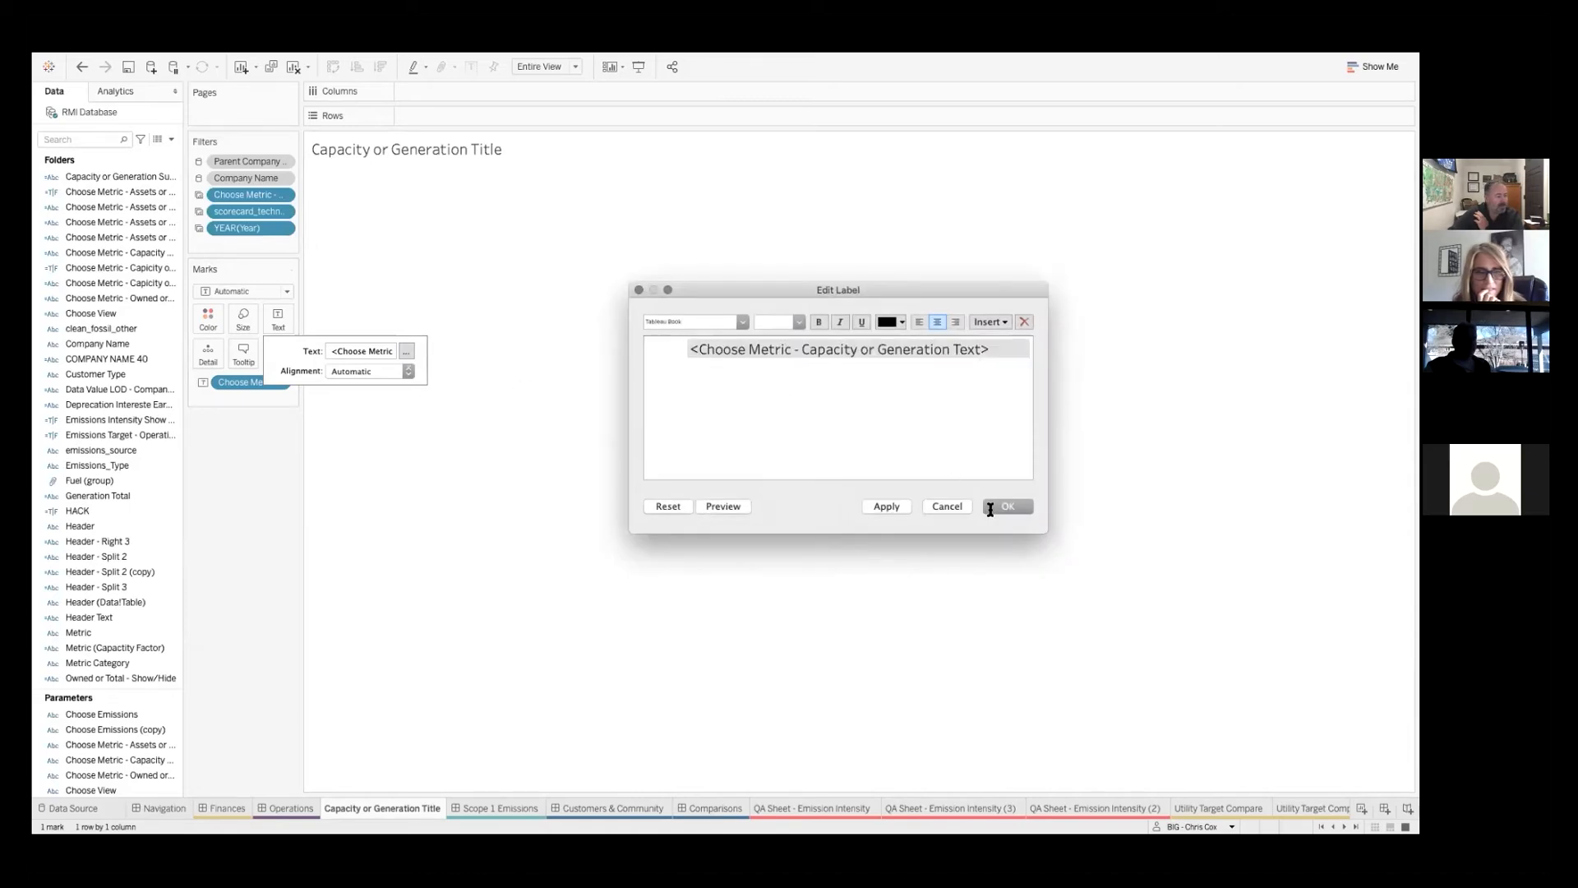
{"action": "left_click_drag", "start_coordinate": [825, 351], "coordinate": [955, 356]}
{"action": "left_click", "coordinate": [943, 384]}
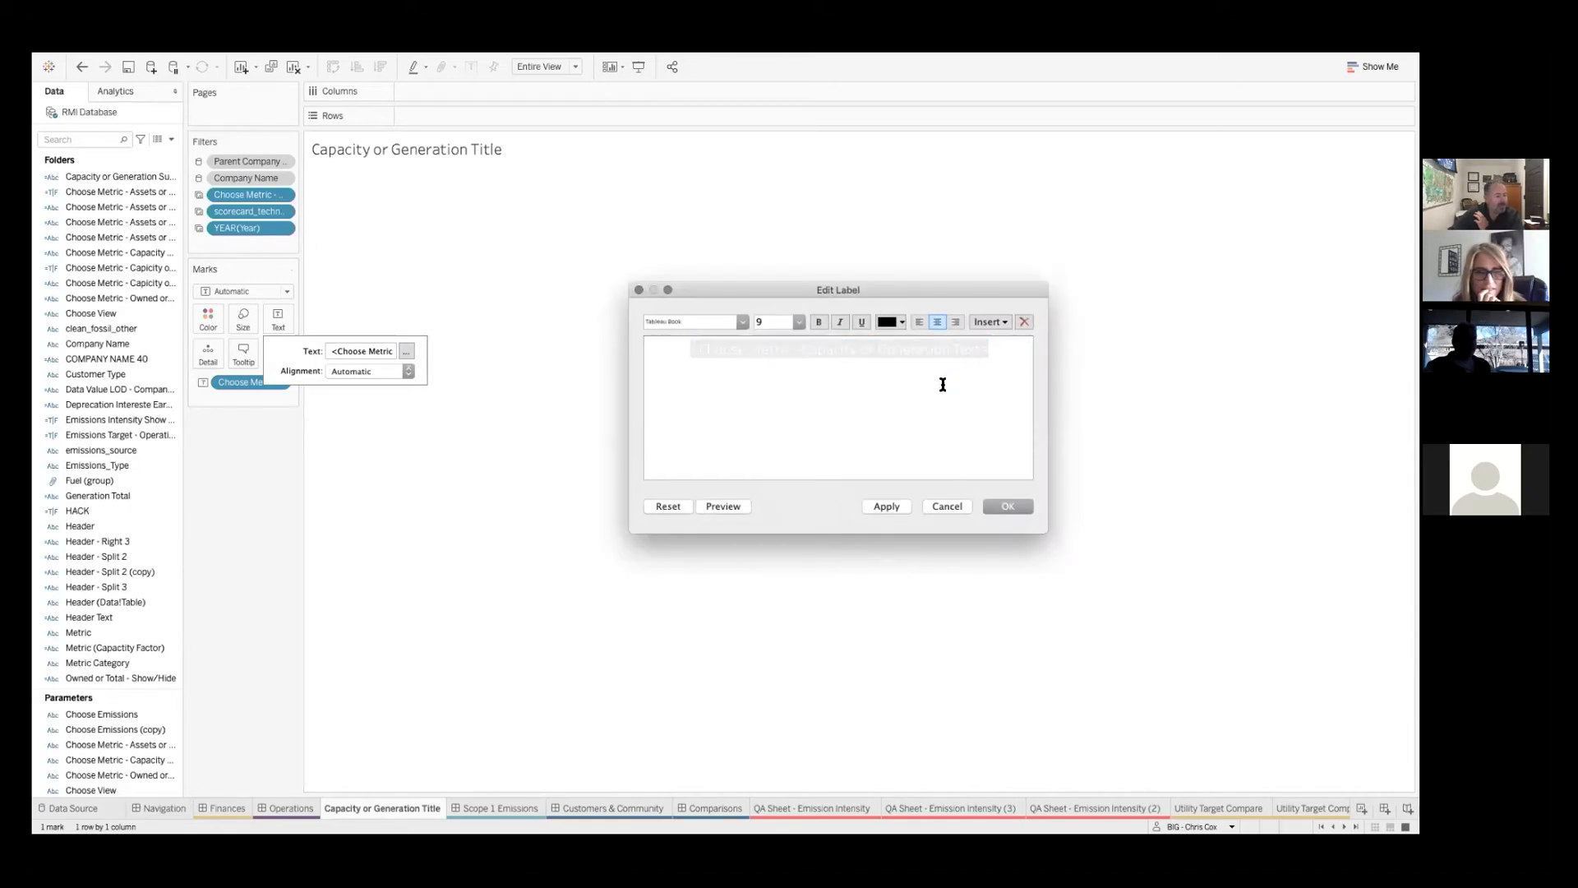
{"action": "left_click_drag", "start_coordinate": [801, 349], "coordinate": [982, 345]}
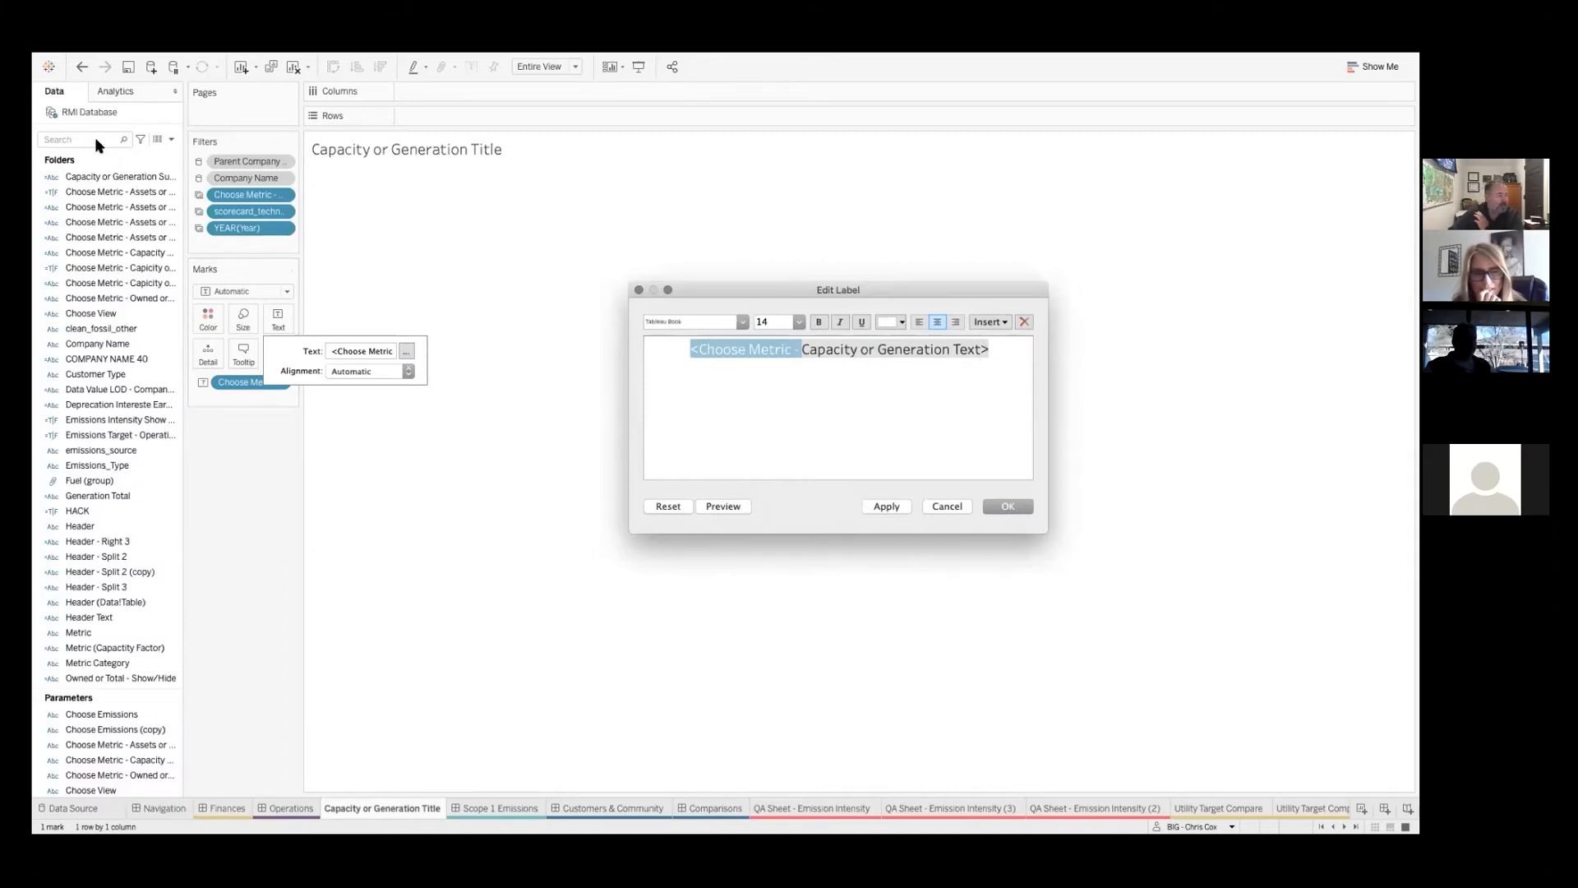
{"action": "left_click", "coordinate": [945, 505]}
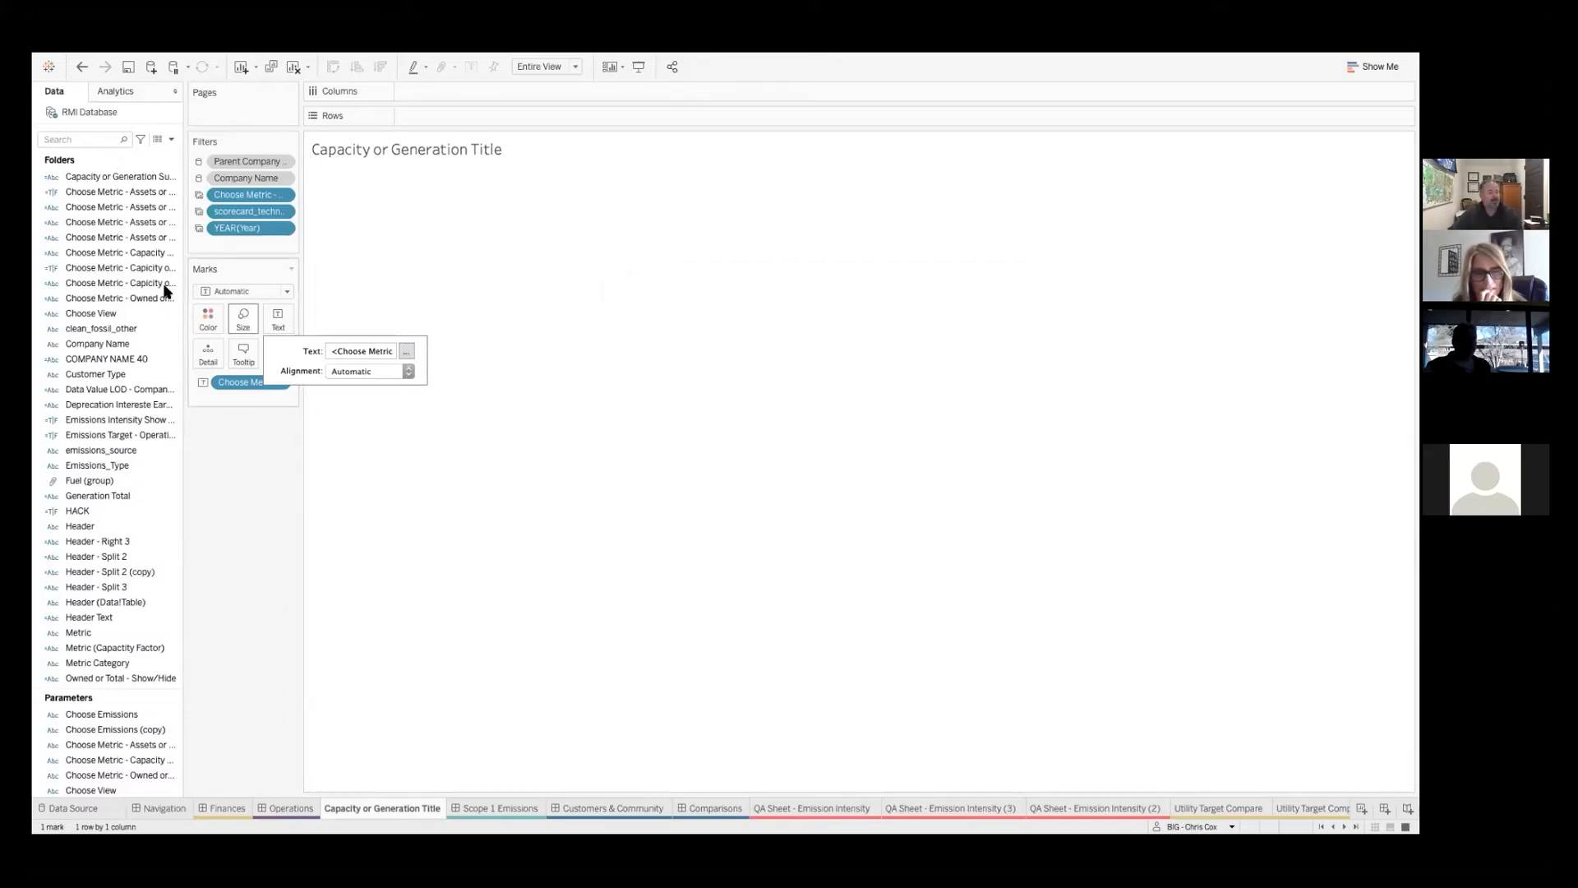
Search the data fields for "Text", widen the field list, and open the calculation Choose Metric - Capacity or Generation Text
{"action": "left_click", "coordinate": [75, 139]}
{"action": "type", "text": "Text"}
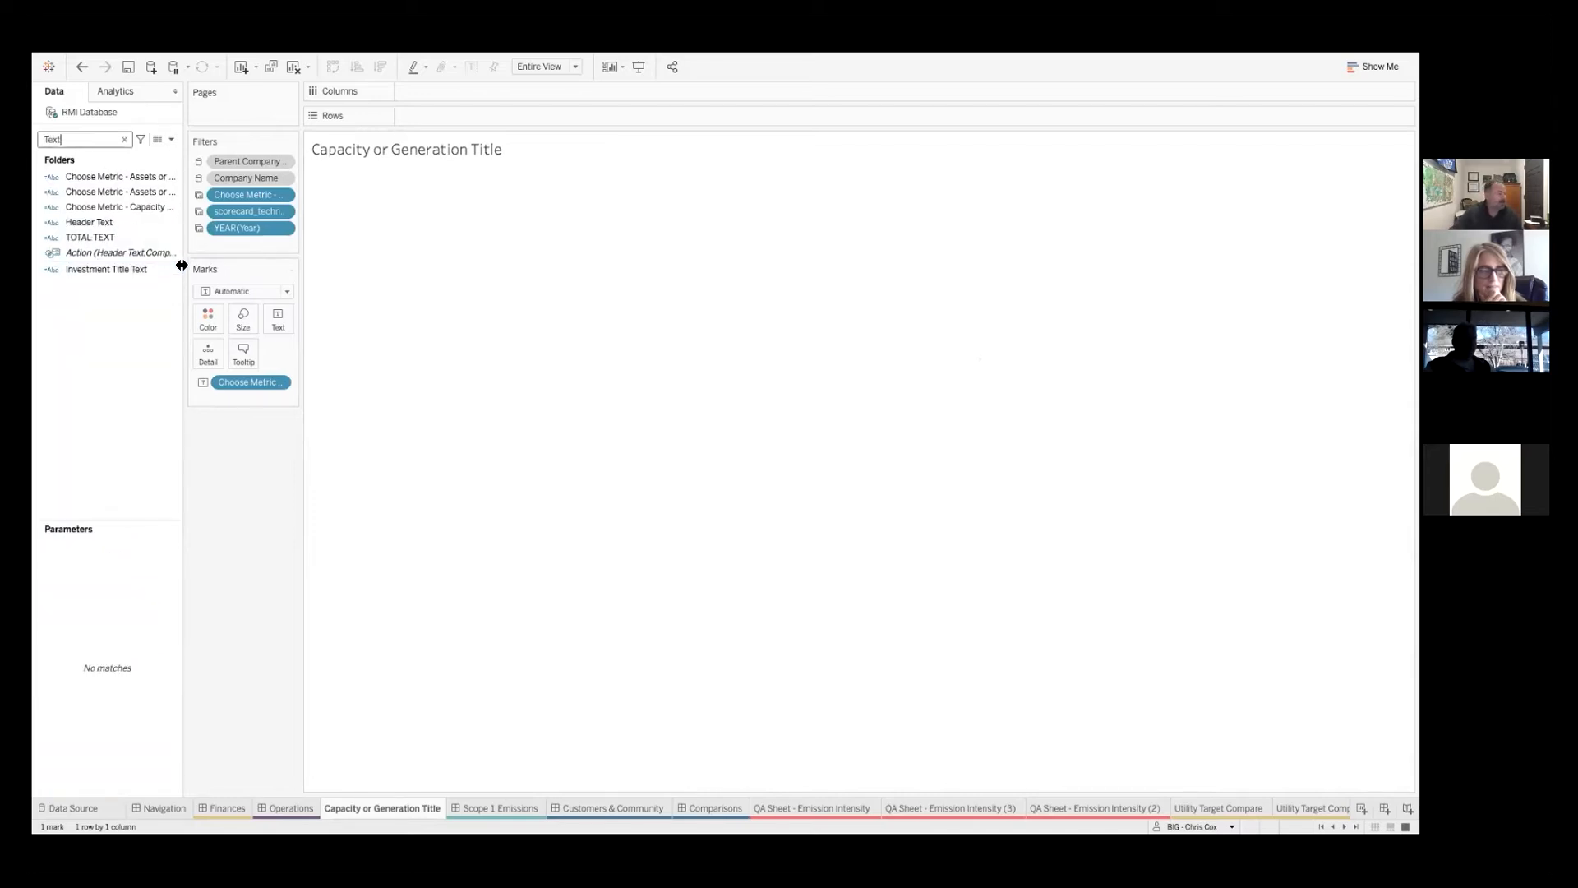
{"action": "left_click_drag", "start_coordinate": [181, 265], "coordinate": [362, 287]}
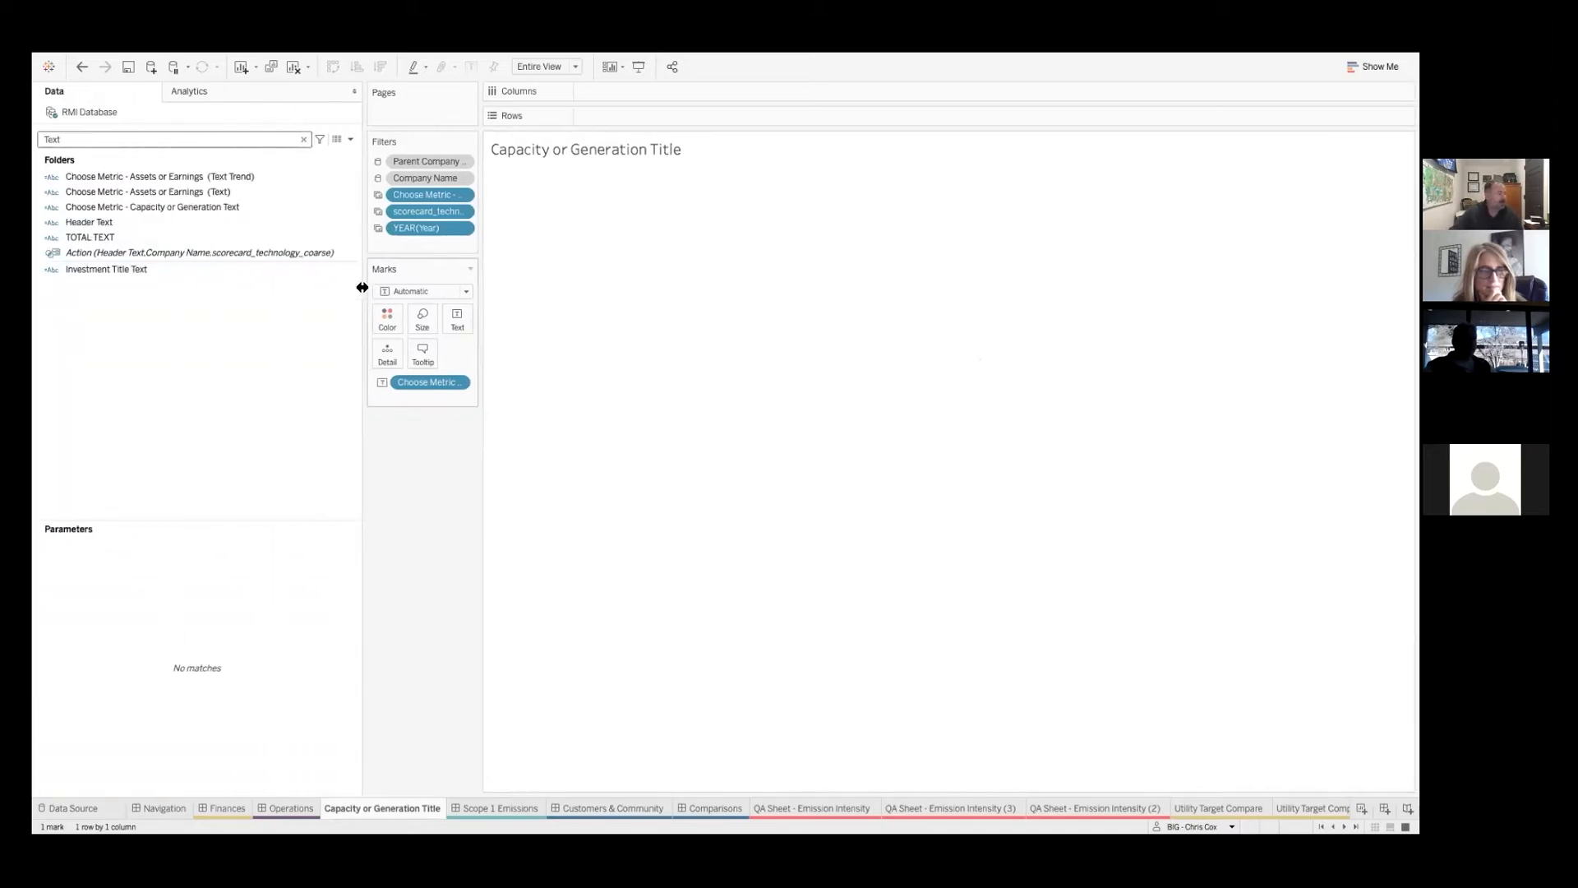
{"action": "right_click", "coordinate": [198, 207]}
{"action": "left_click", "coordinate": [220, 285]}
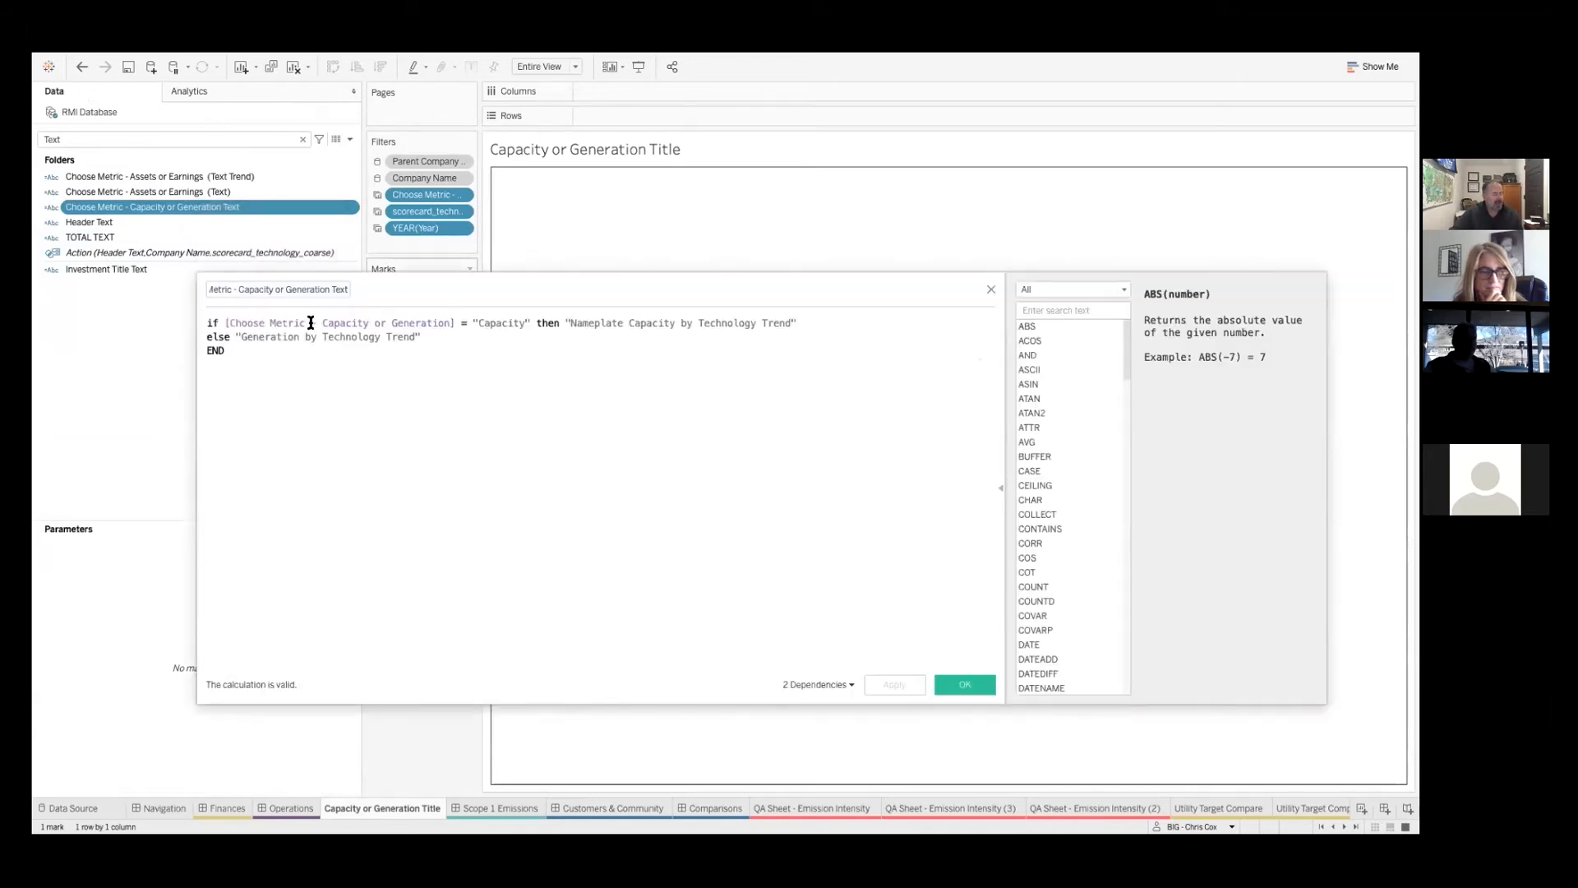
Review the calculation's parameter, its "Capacity" condition and both title strings, and close the calculation editor
{"action": "double_click", "coordinate": [412, 322]}
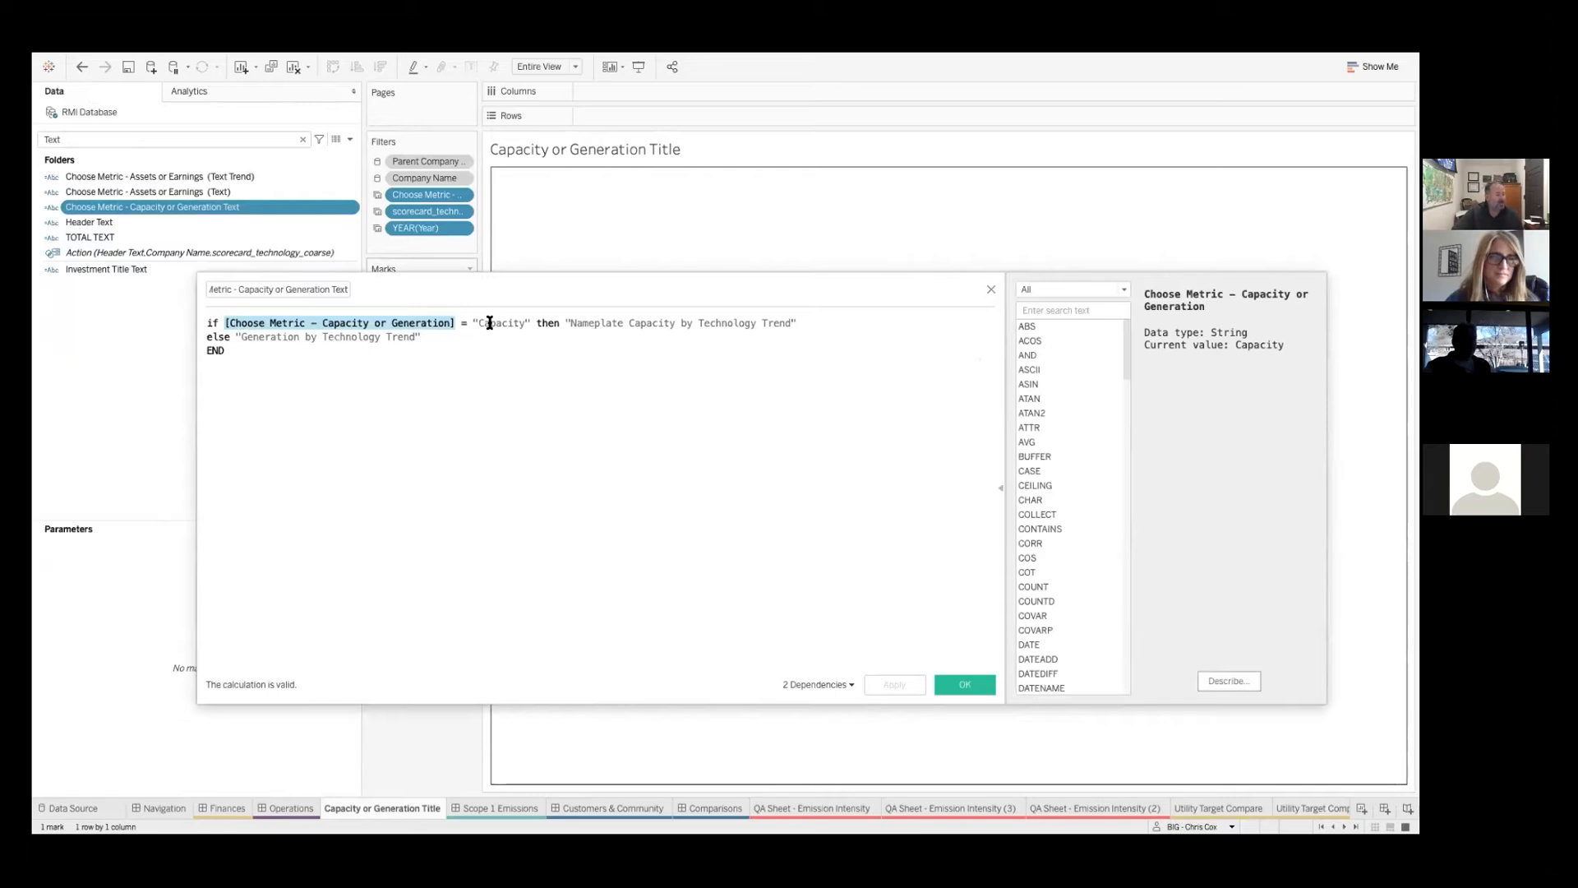
{"action": "double_click", "coordinate": [490, 323]}
{"action": "left_click_drag", "start_coordinate": [562, 322], "coordinate": [823, 327]}
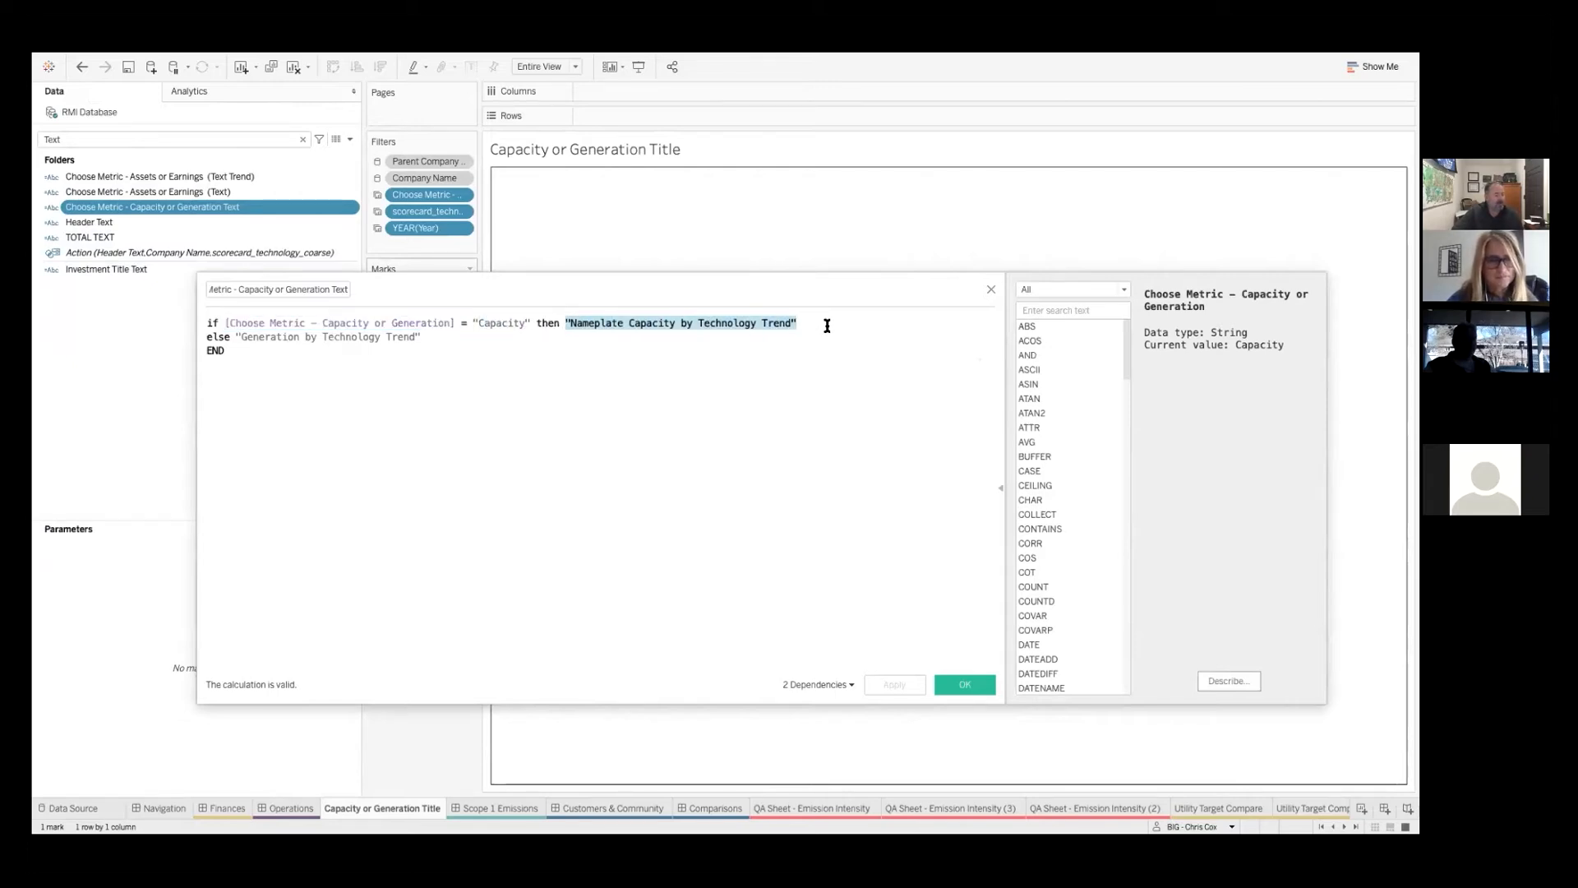
{"action": "left_click_drag", "start_coordinate": [236, 337], "coordinate": [458, 335]}
{"action": "left_click", "coordinate": [461, 346]}
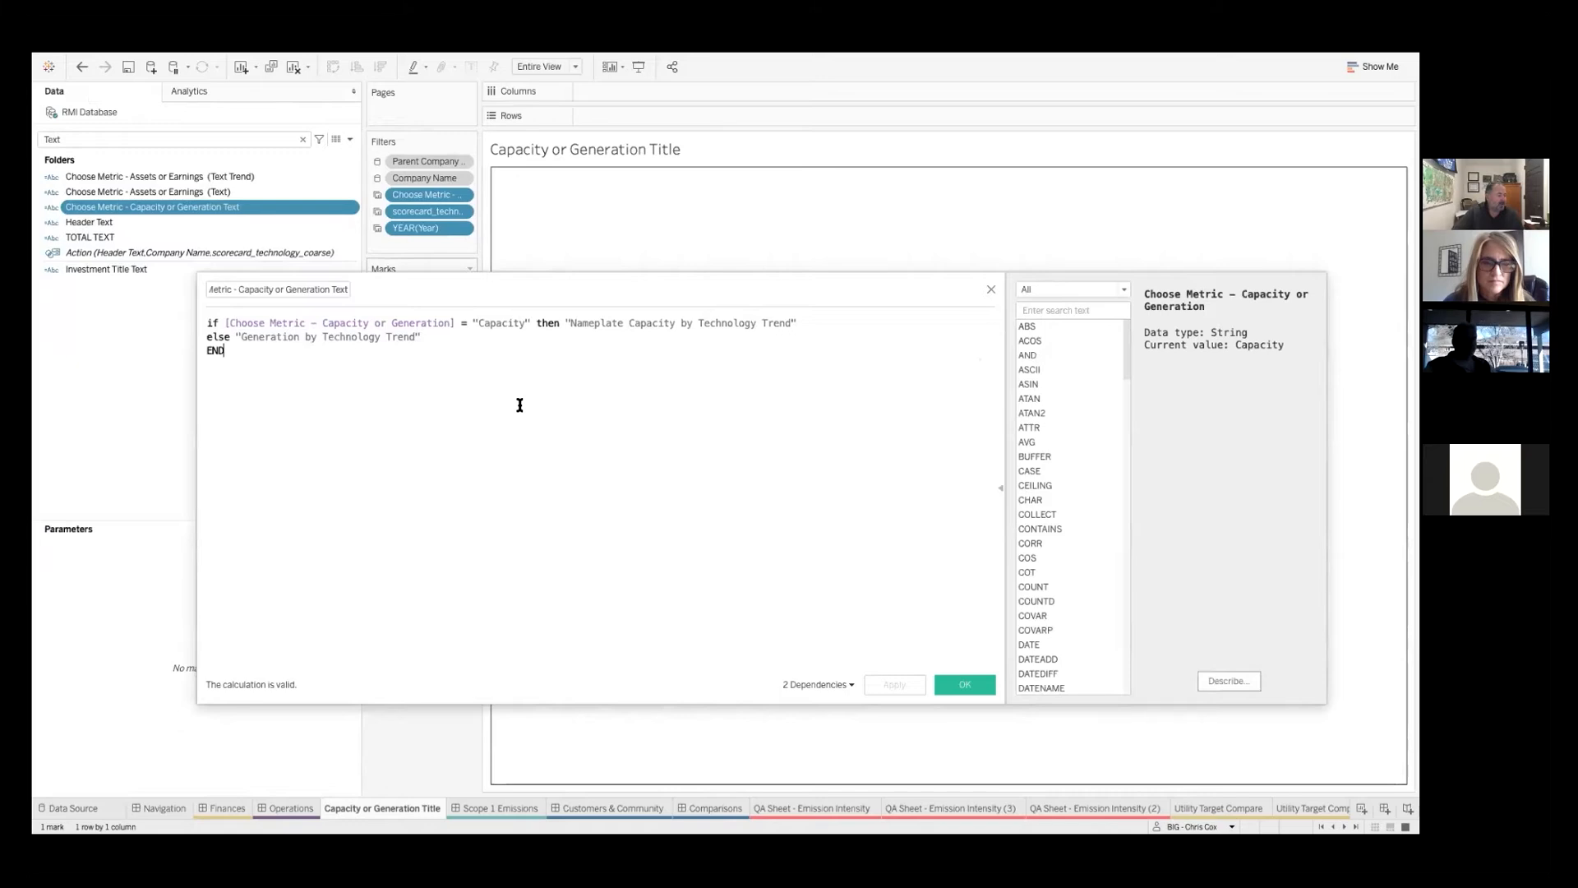
{"action": "left_click", "coordinate": [947, 680]}
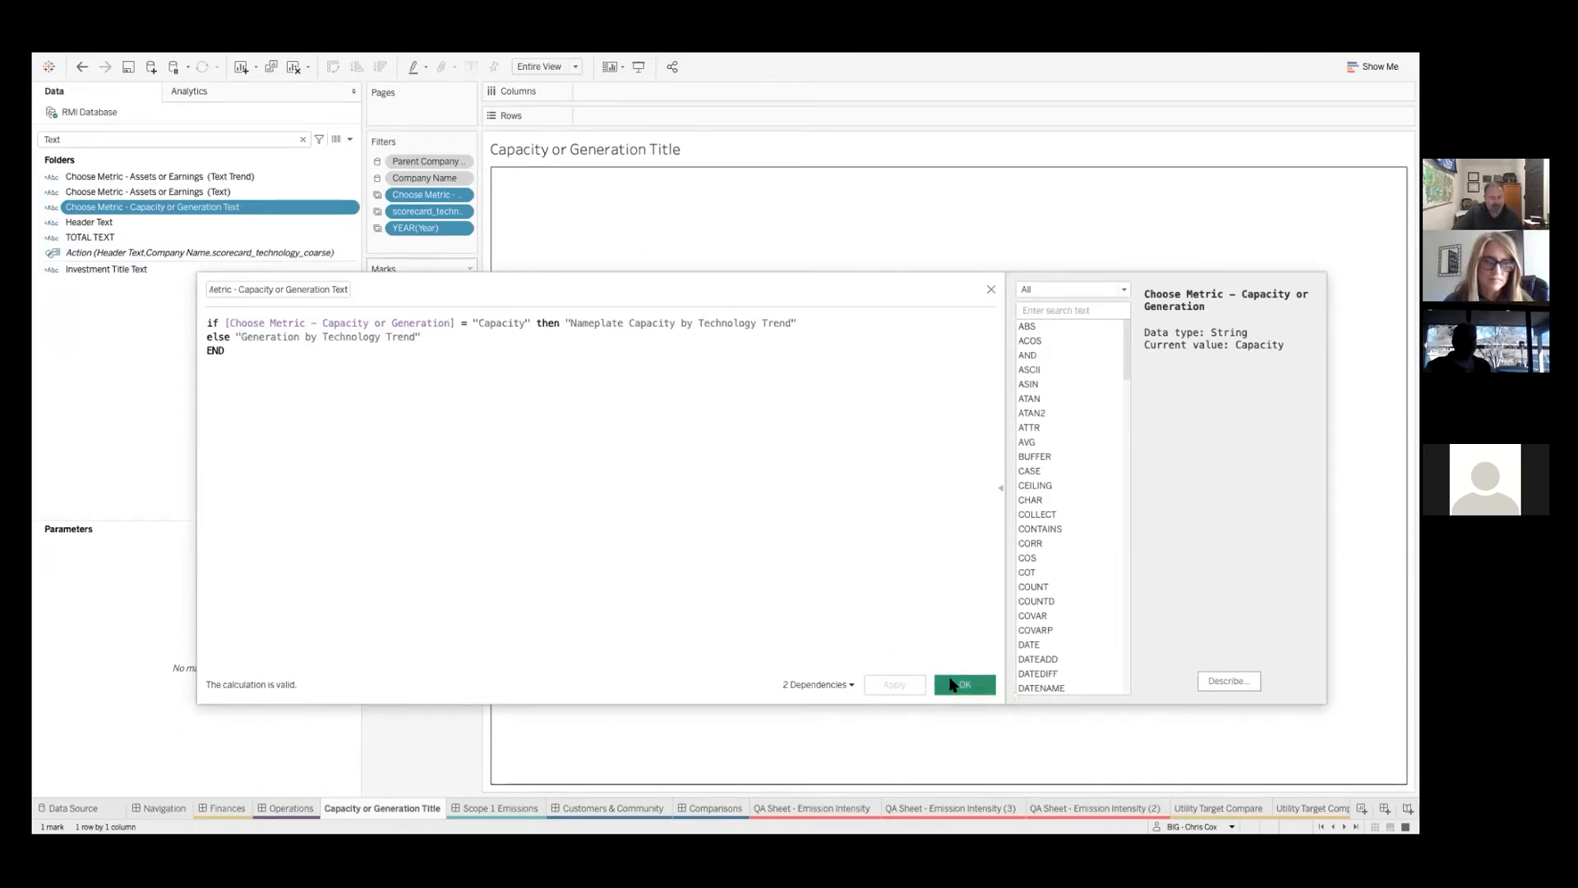
Return to the Operations dashboard, reopen the trend title's worksheet and view its label definition without changes
{"action": "left_click", "coordinate": [292, 808]}
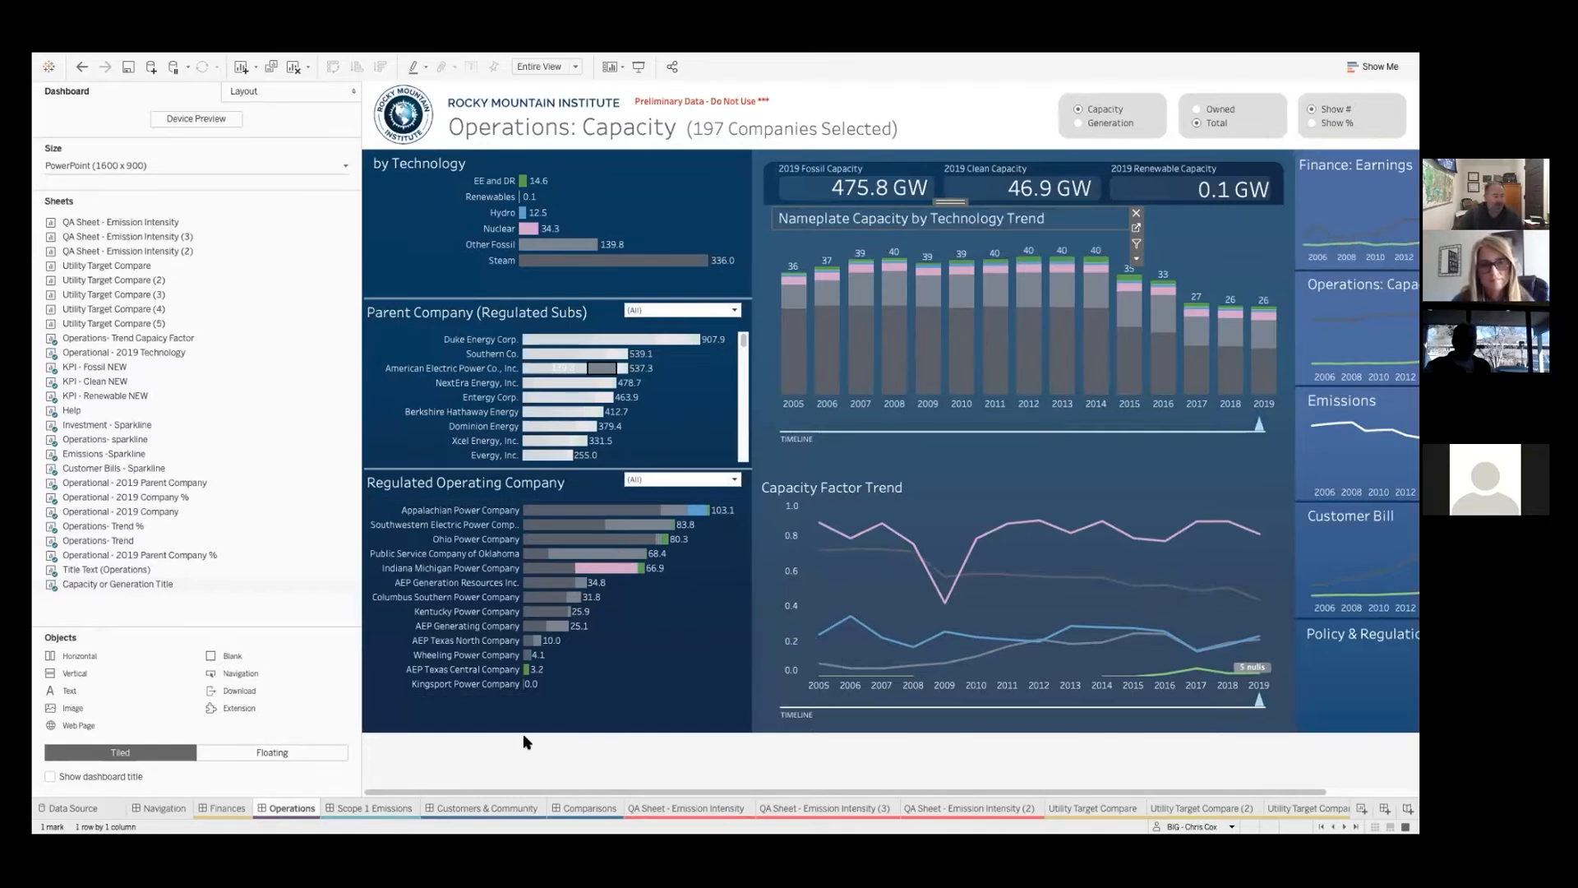
{"action": "left_click", "coordinate": [1135, 228]}
{"action": "left_click", "coordinate": [457, 319]}
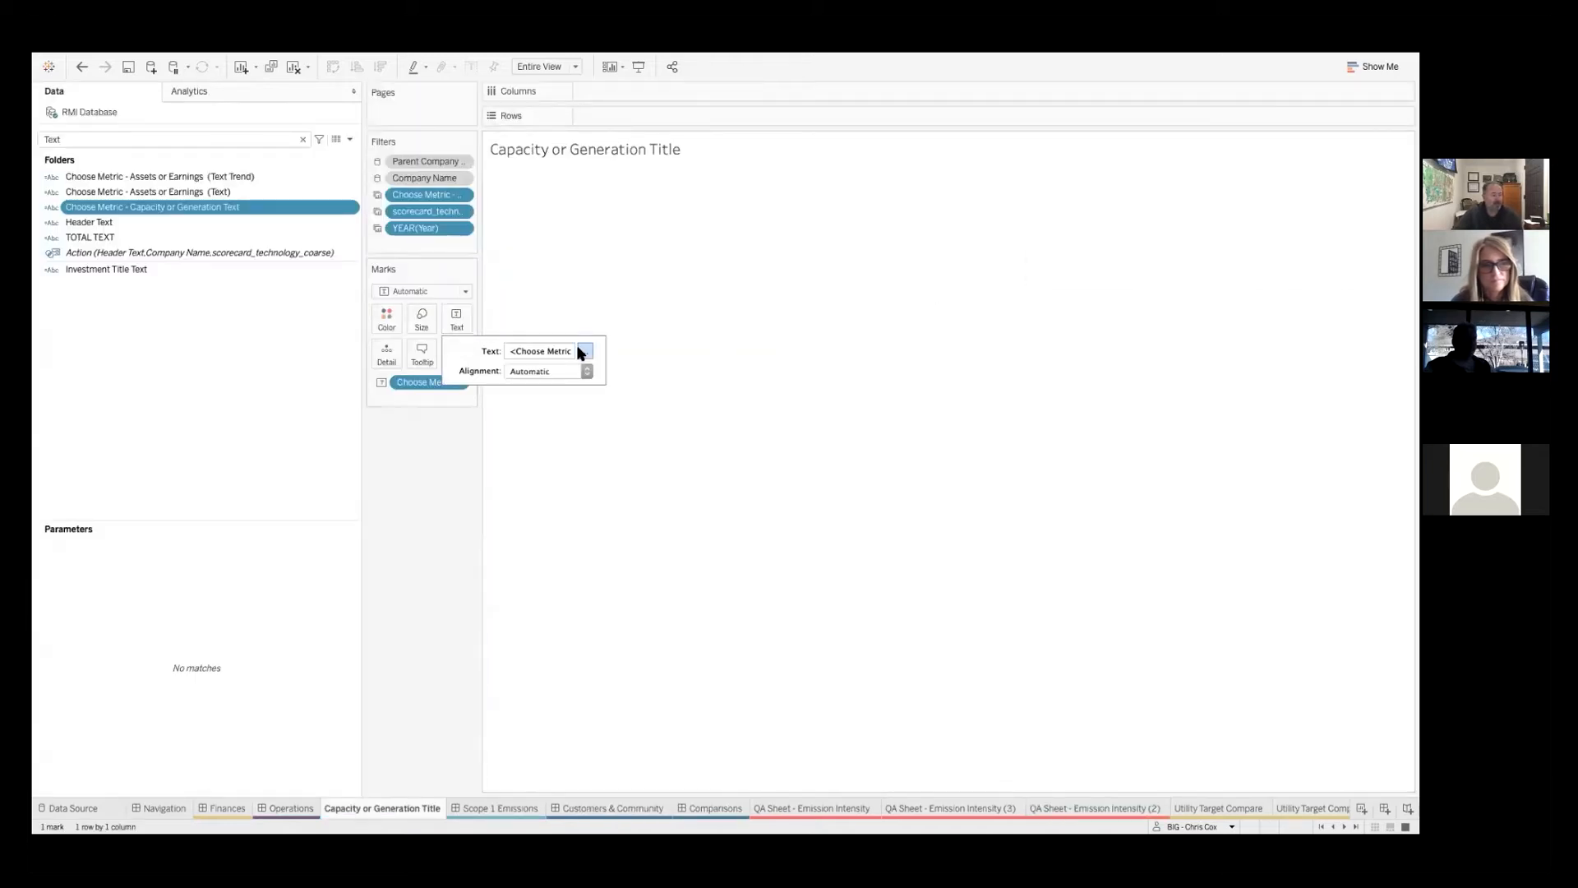
{"action": "left_click", "coordinate": [584, 351]}
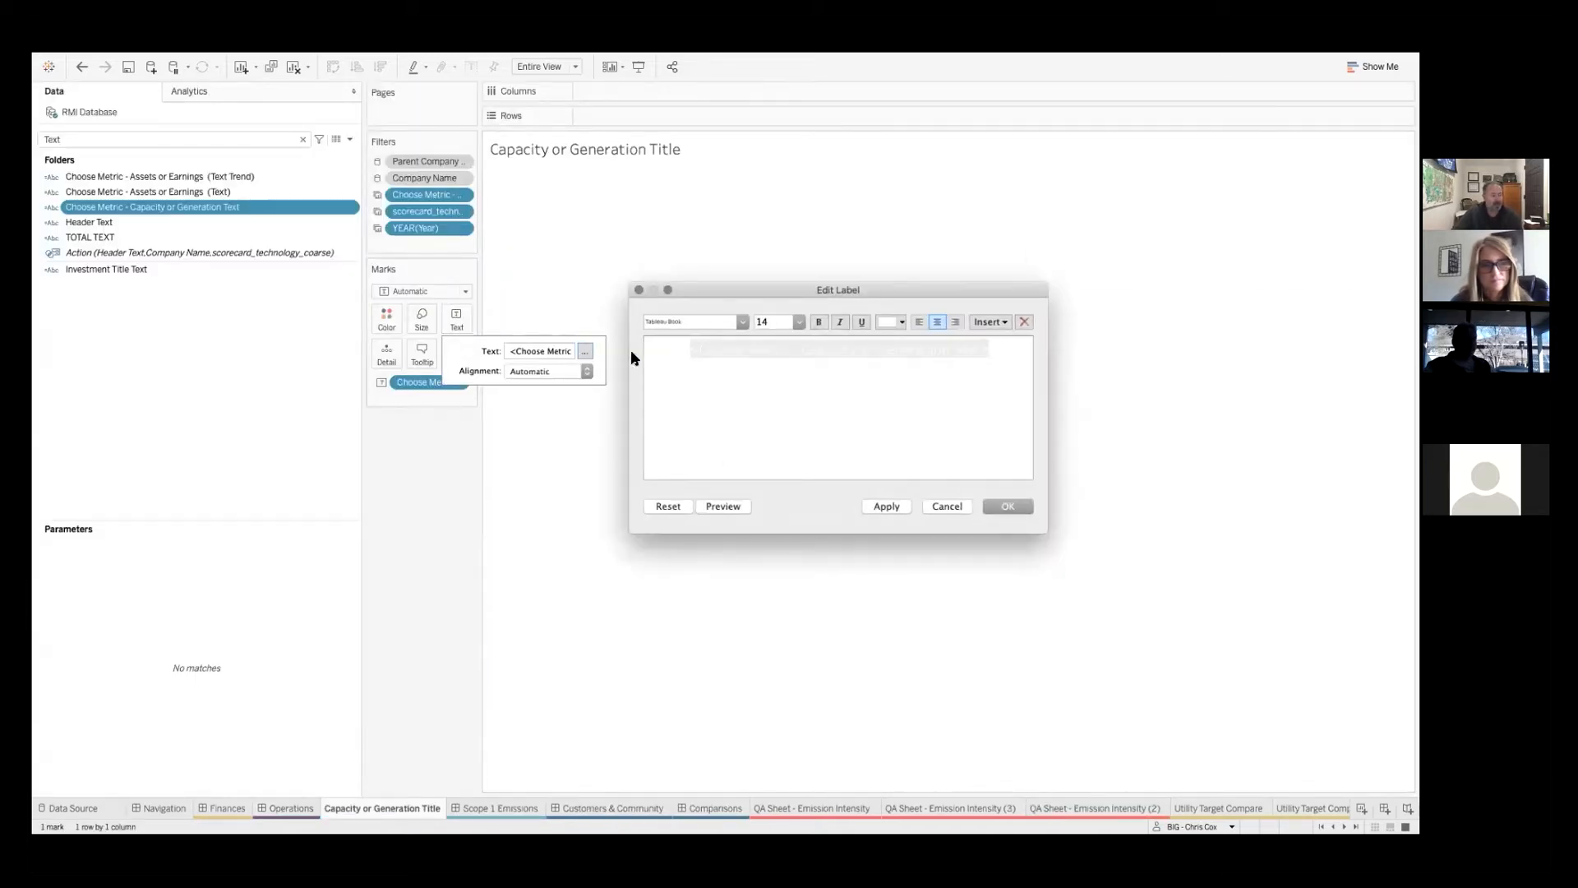
{"action": "left_click", "coordinate": [937, 506]}
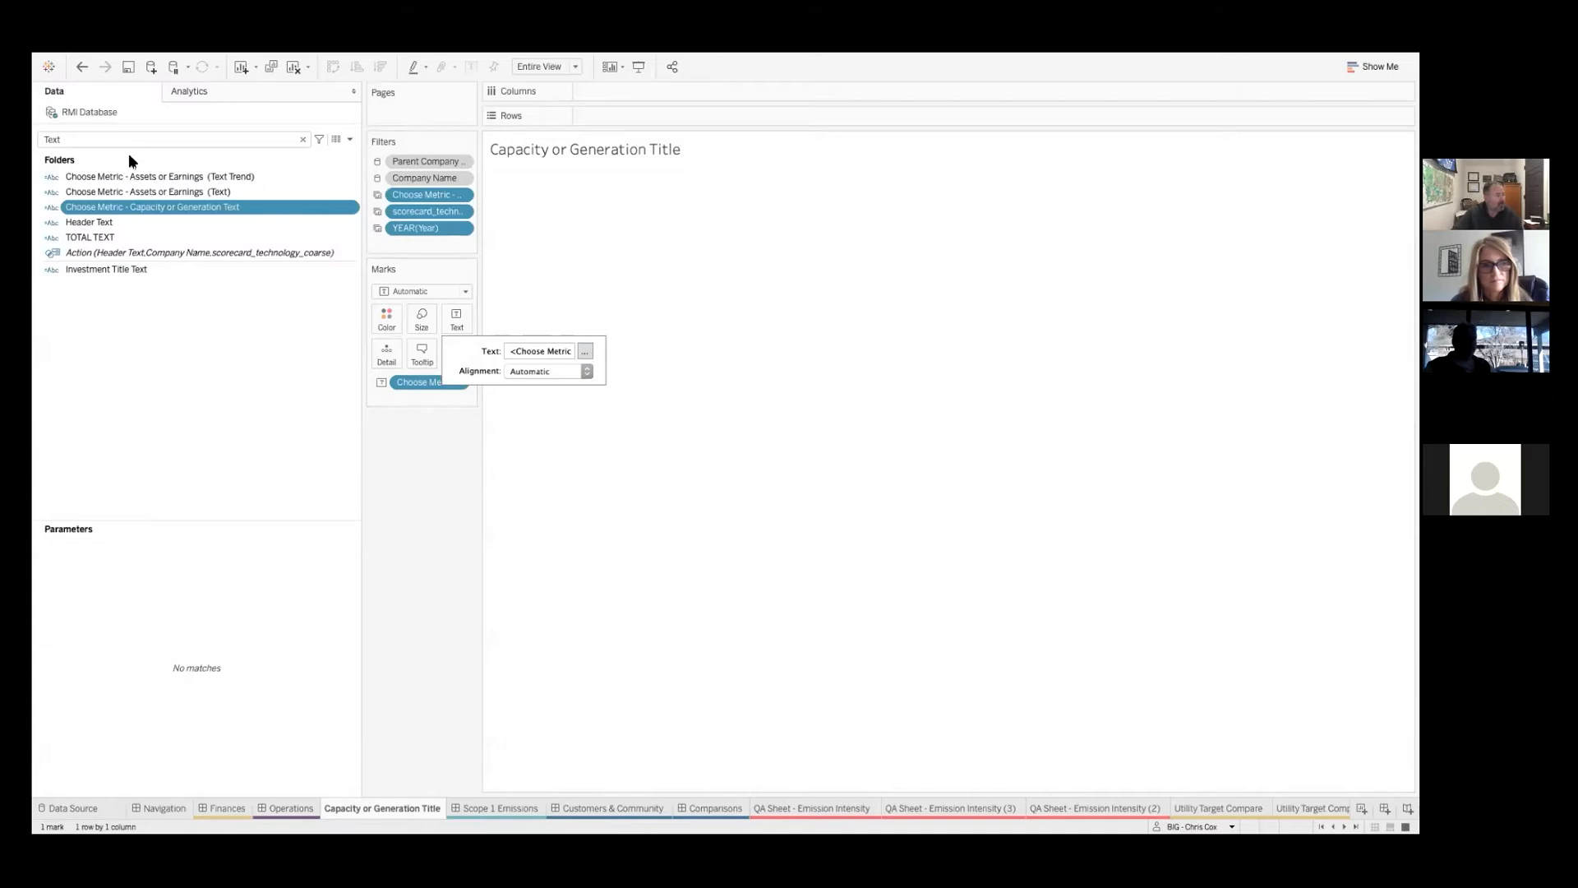
Switch to the Finances dashboard, open the worksheet behind its upper trend title, and widen the filters and marks area
{"action": "left_click", "coordinate": [105, 138]}
{"action": "left_click", "coordinate": [298, 808]}
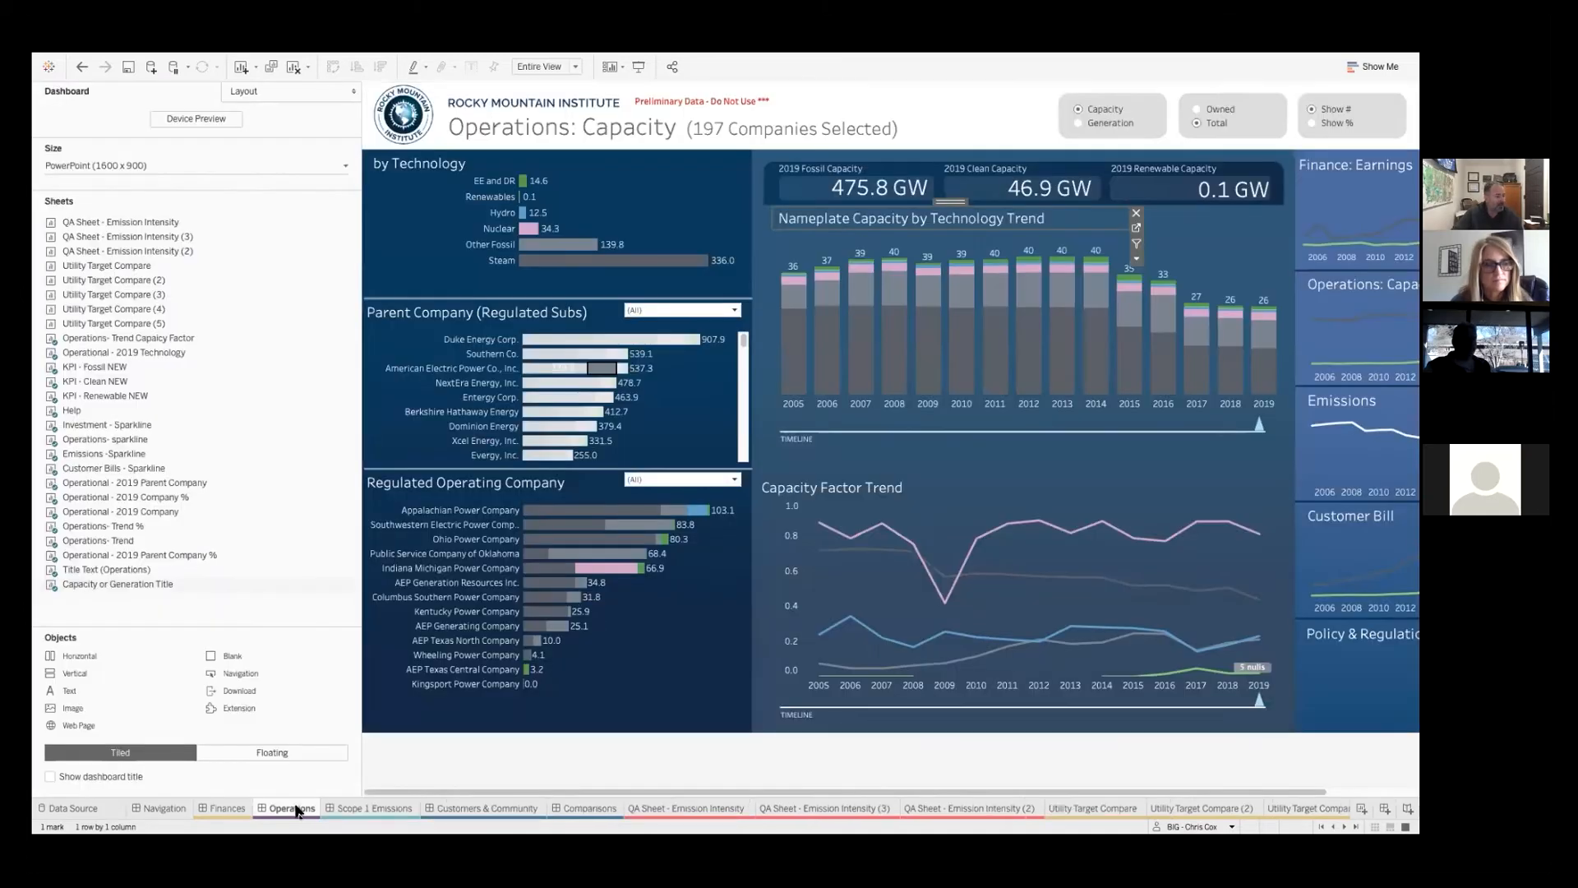
{"action": "left_click", "coordinate": [226, 808]}
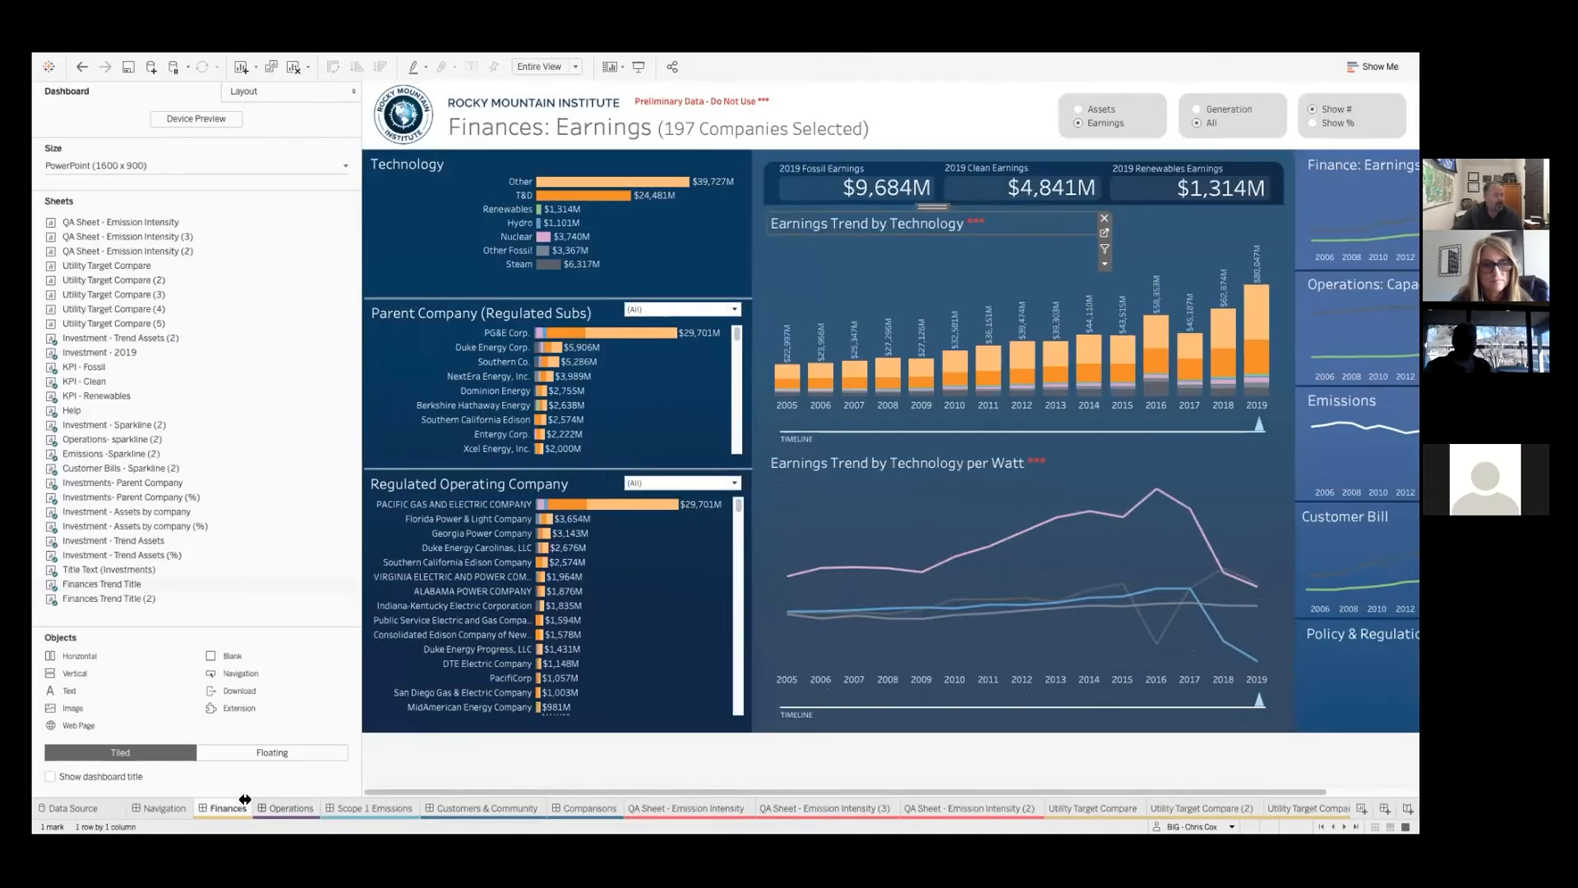
{"action": "left_click", "coordinate": [999, 230]}
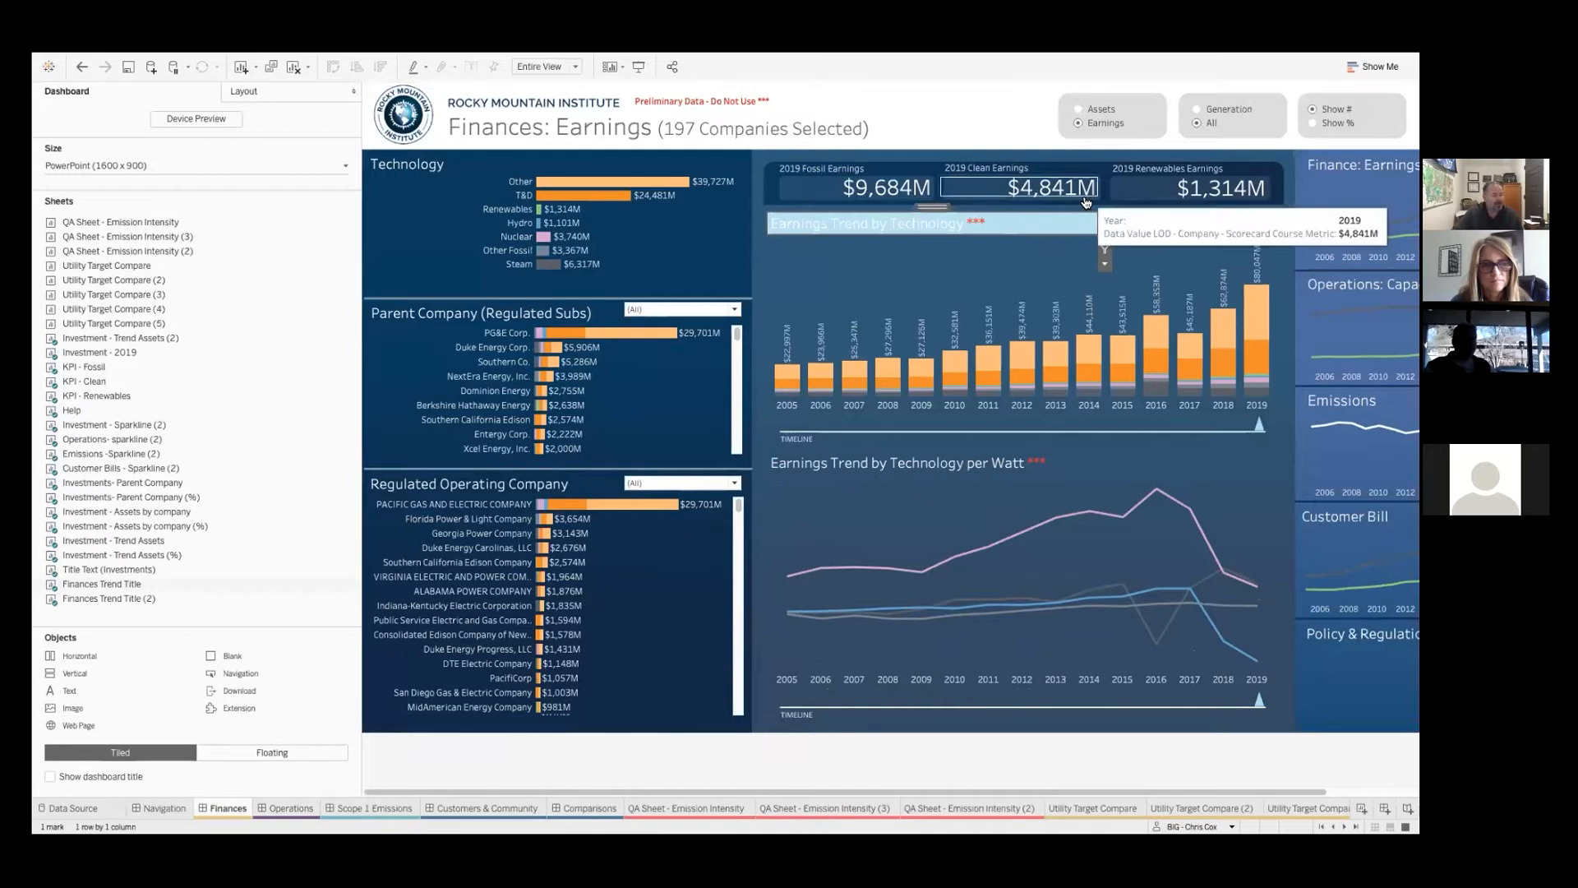
{"action": "left_click", "coordinate": [1104, 234]}
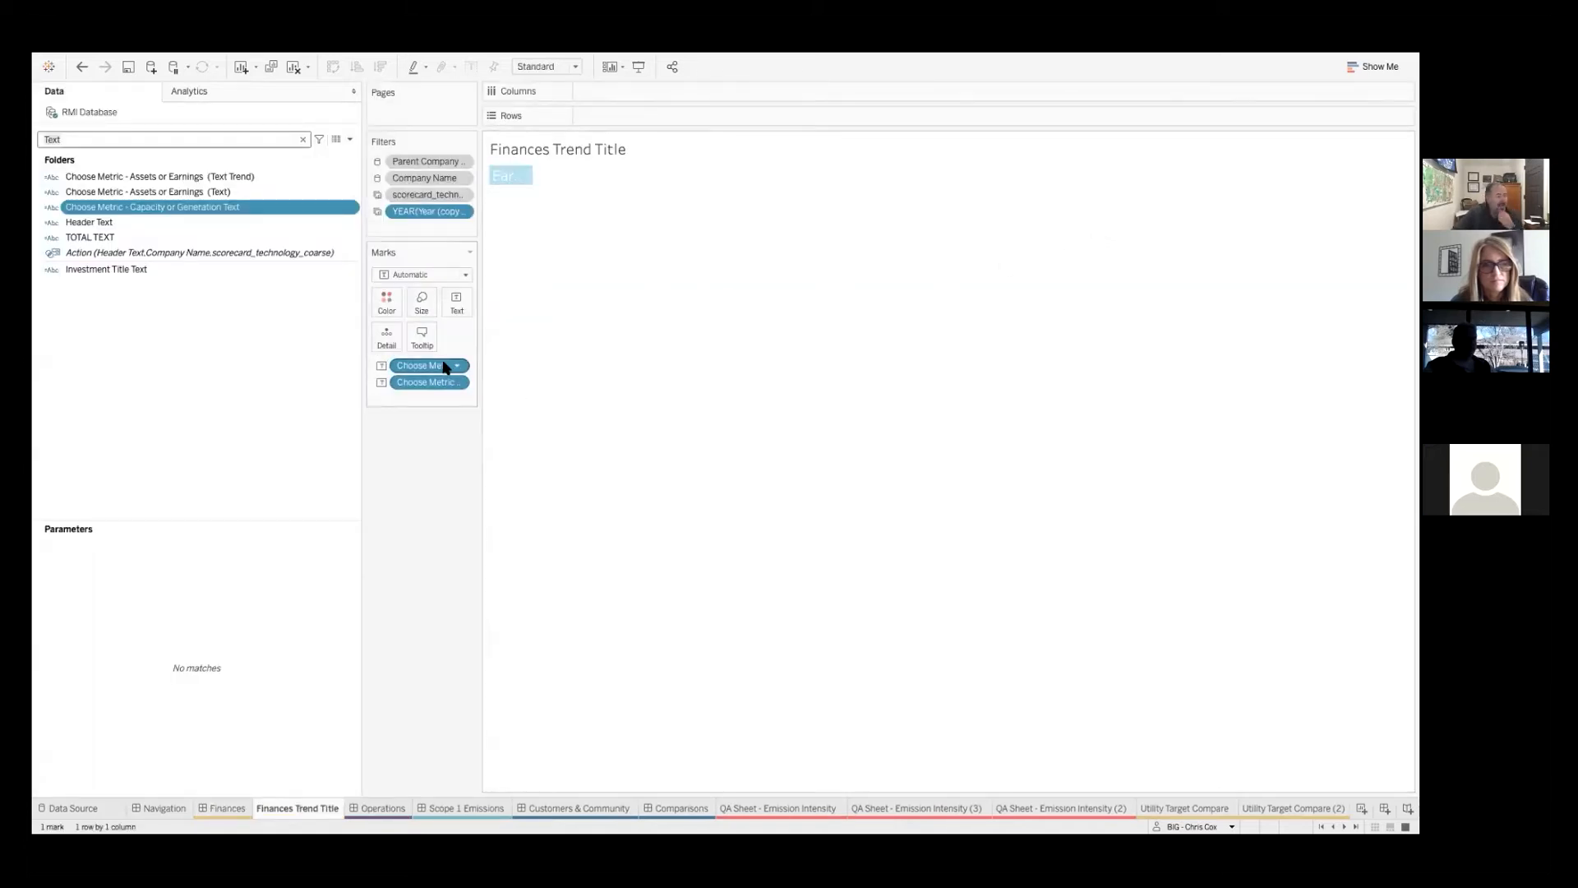
{"action": "left_click_drag", "start_coordinate": [476, 377], "coordinate": [638, 387]}
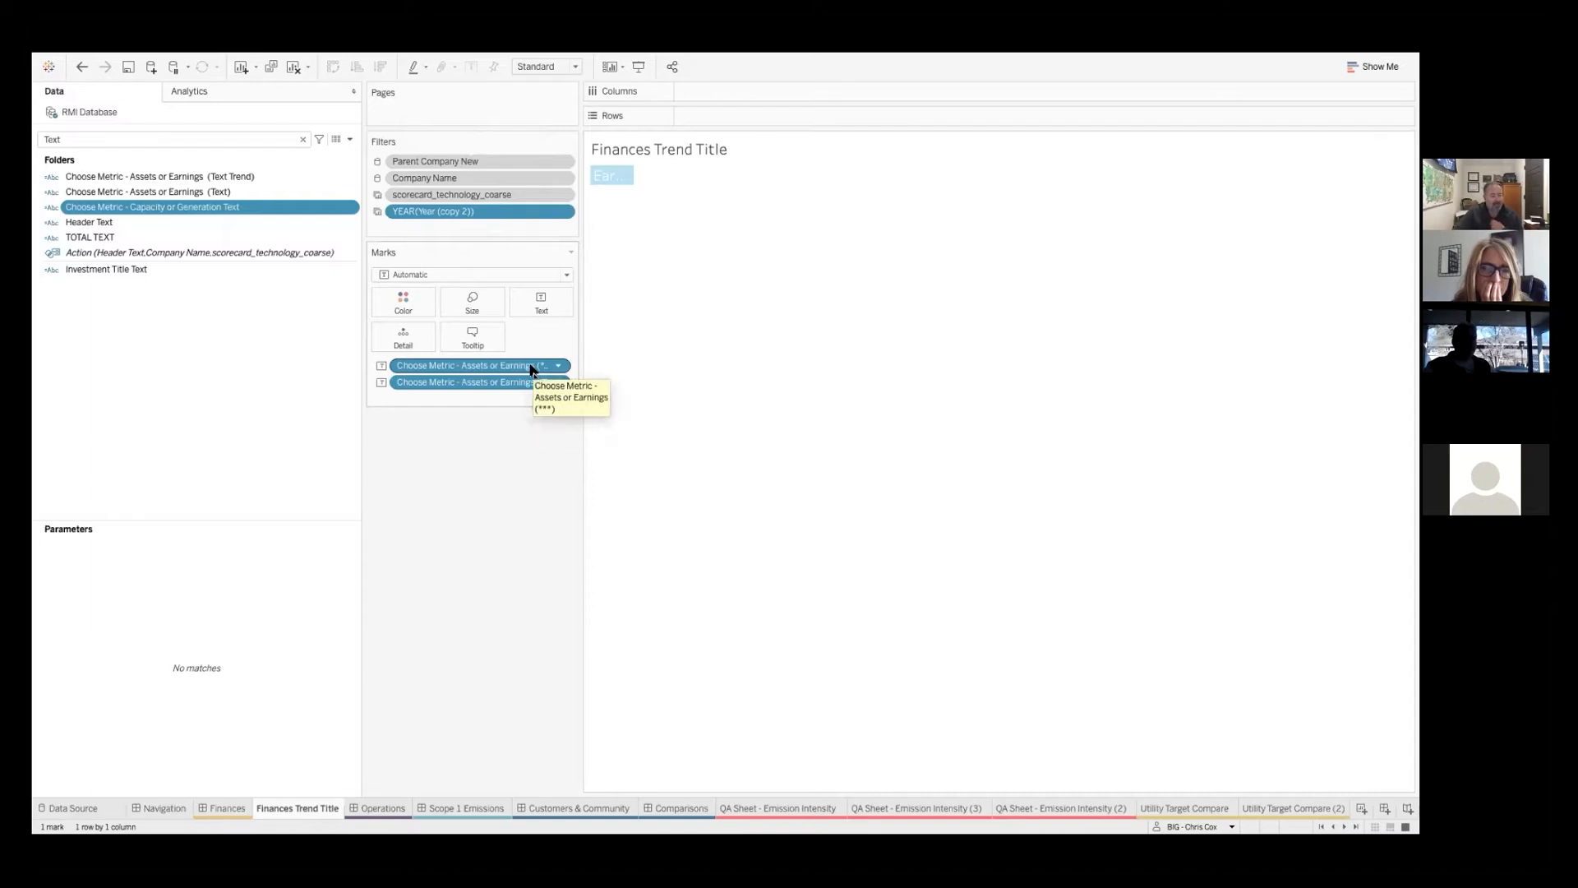
Examine the Finances Trend Title's text label definition with its two calculated fields, and close it without changes
{"action": "left_click", "coordinate": [541, 301]}
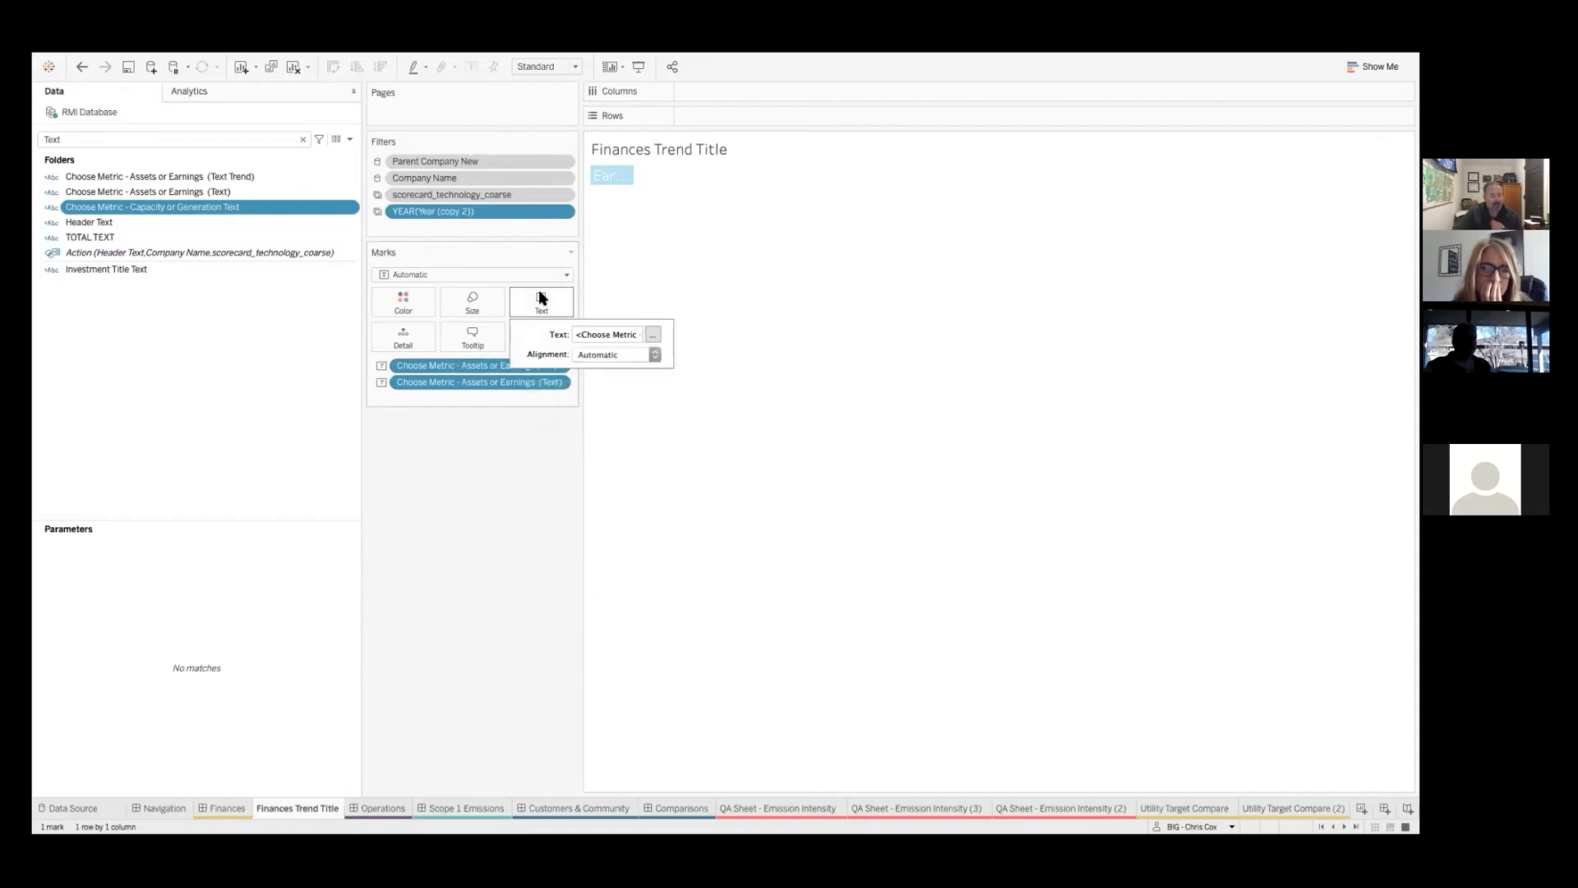
{"action": "left_click", "coordinate": [652, 334]}
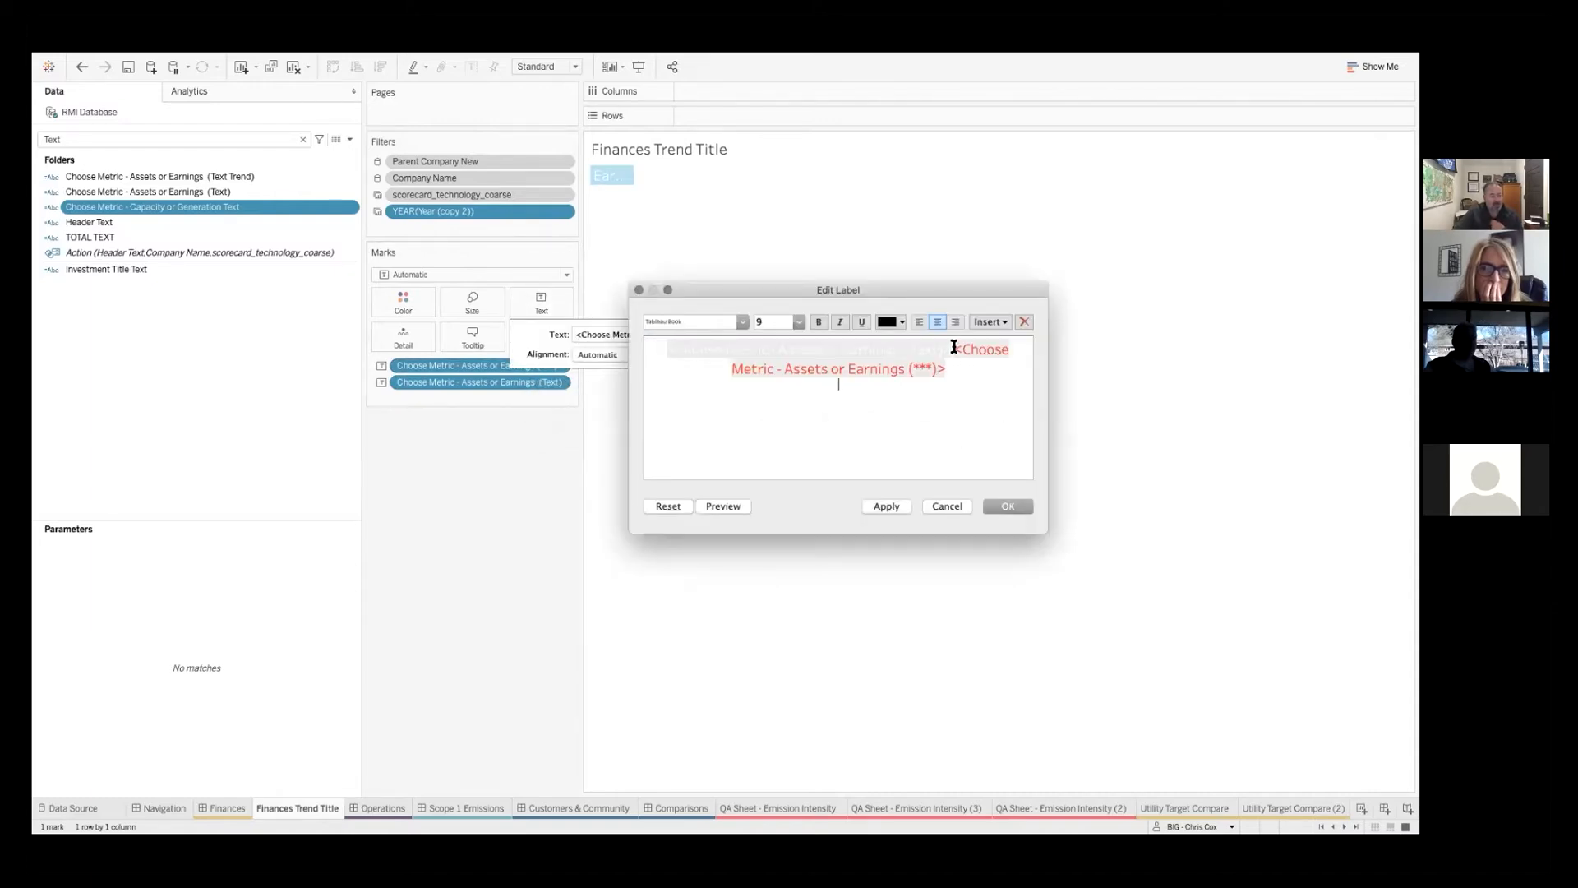
{"action": "key", "text": "super+a"}
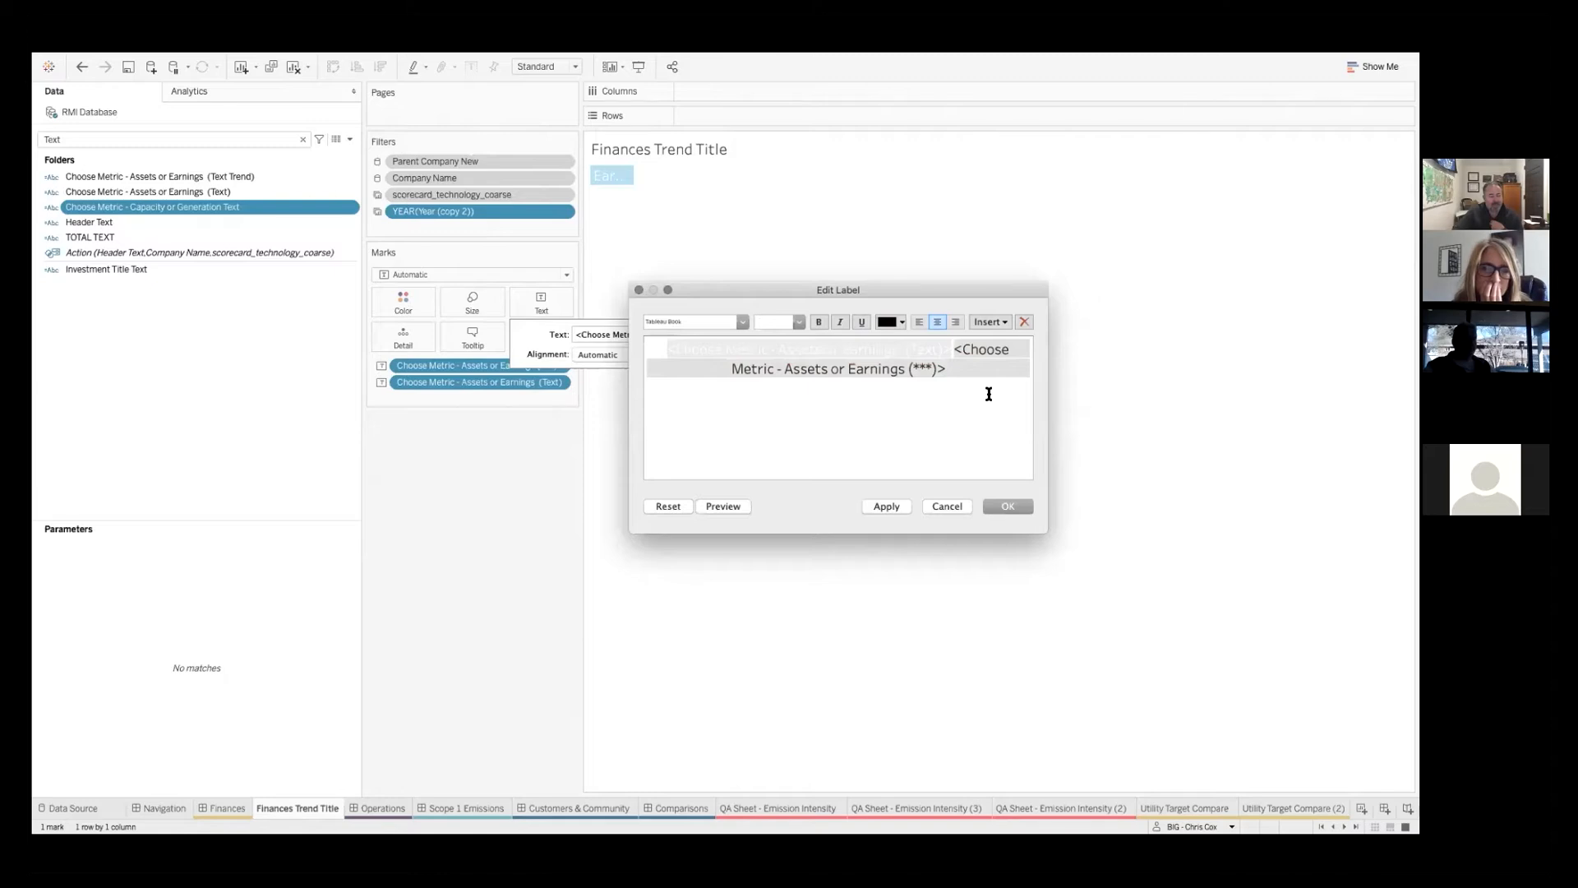
{"action": "left_click", "coordinate": [926, 378]}
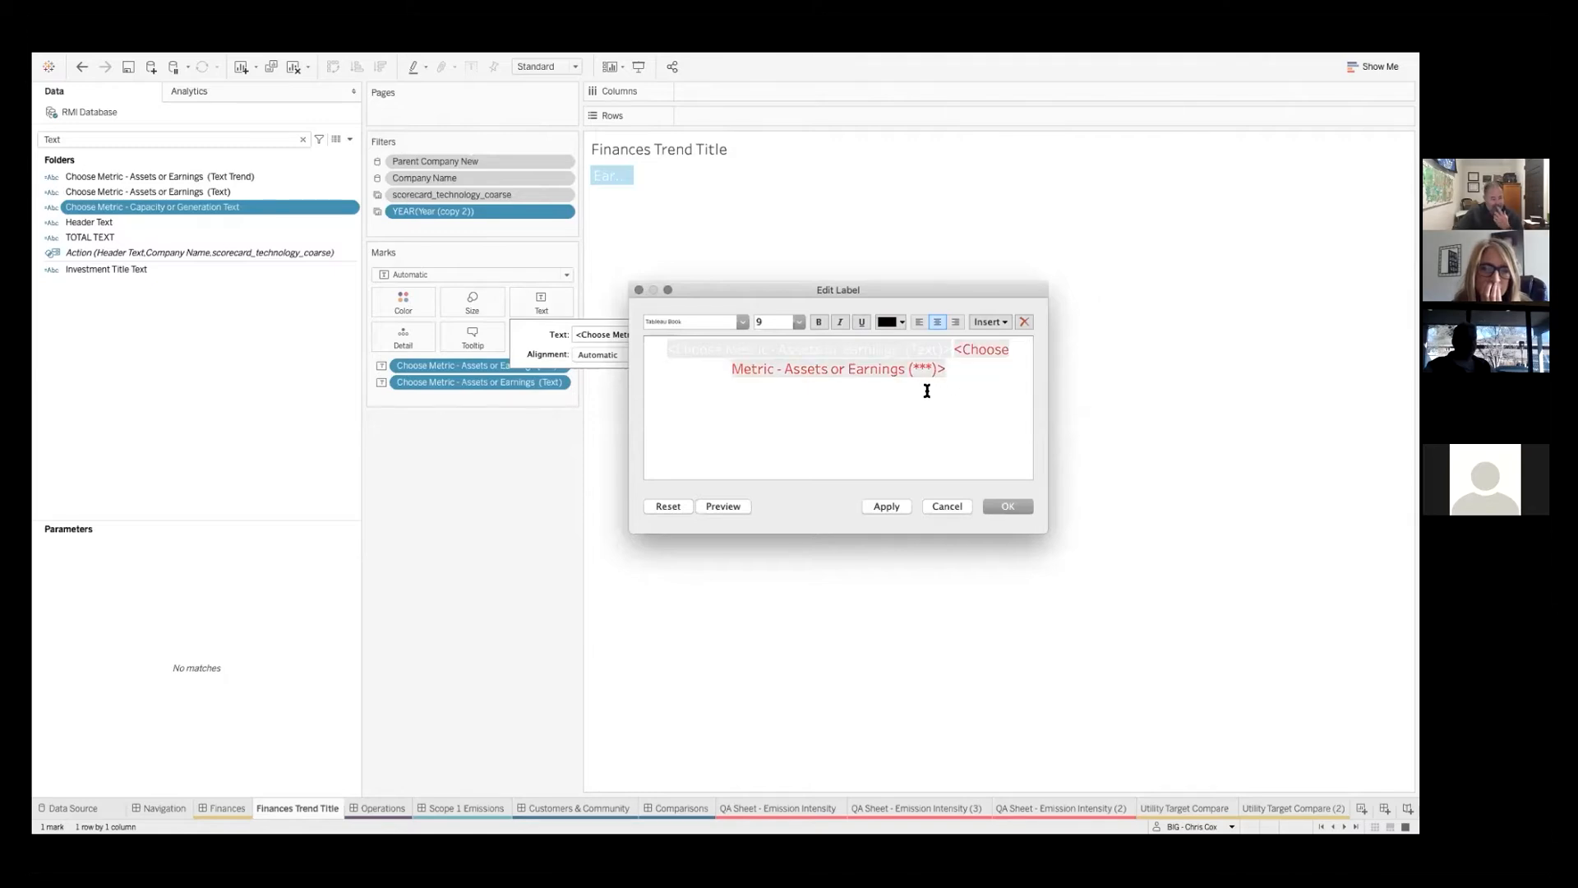
{"action": "left_click", "coordinate": [942, 506]}
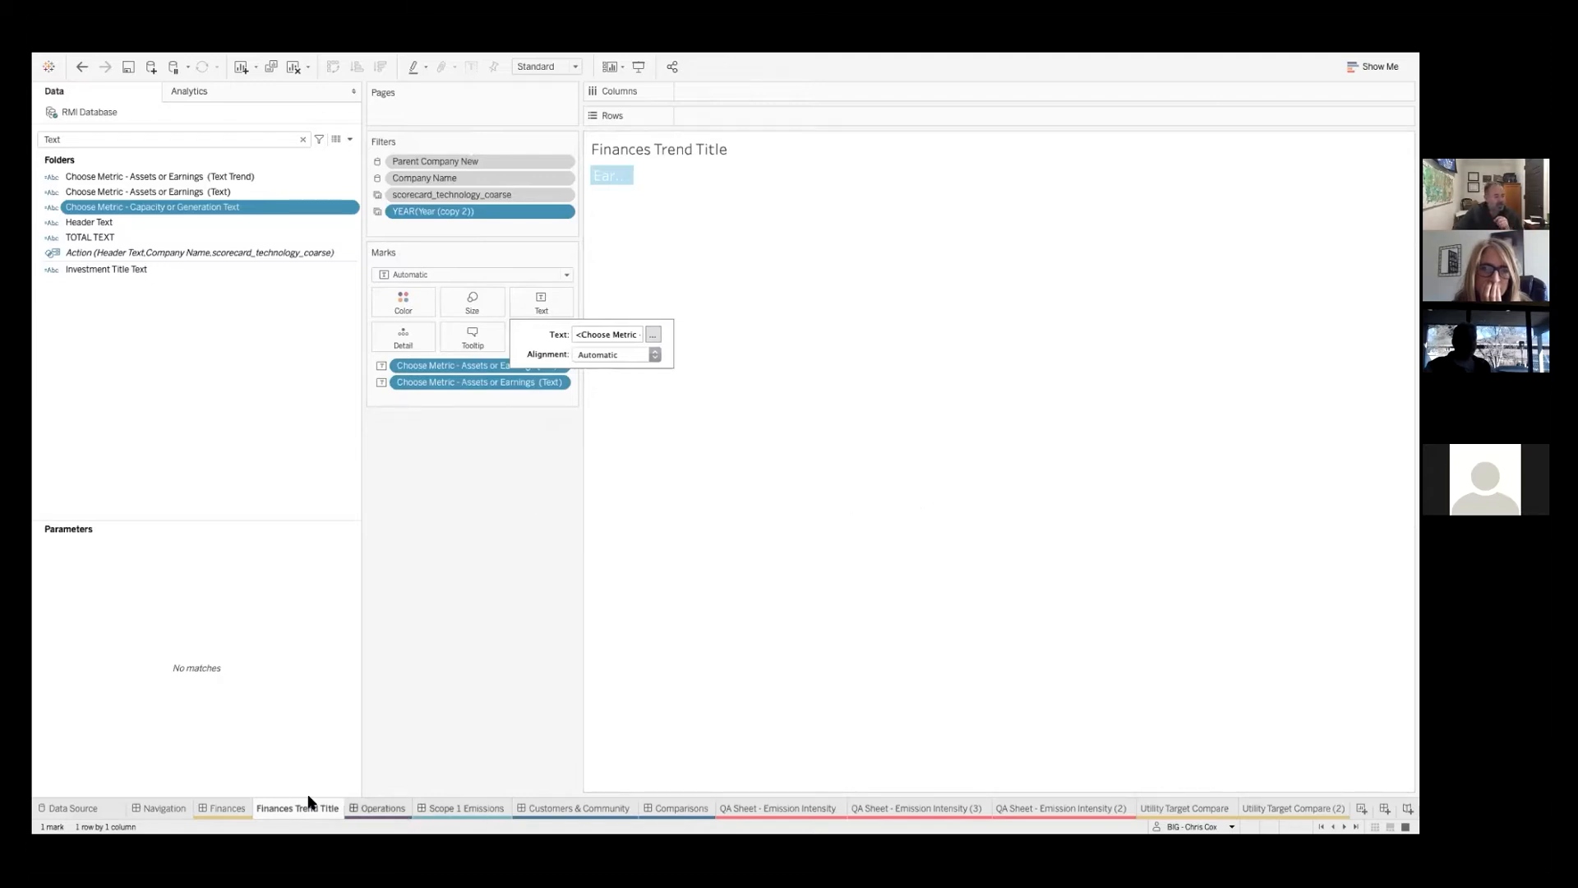
Return to the Finances dashboard and switch the chosen metric to Assets
{"action": "left_click", "coordinate": [233, 808]}
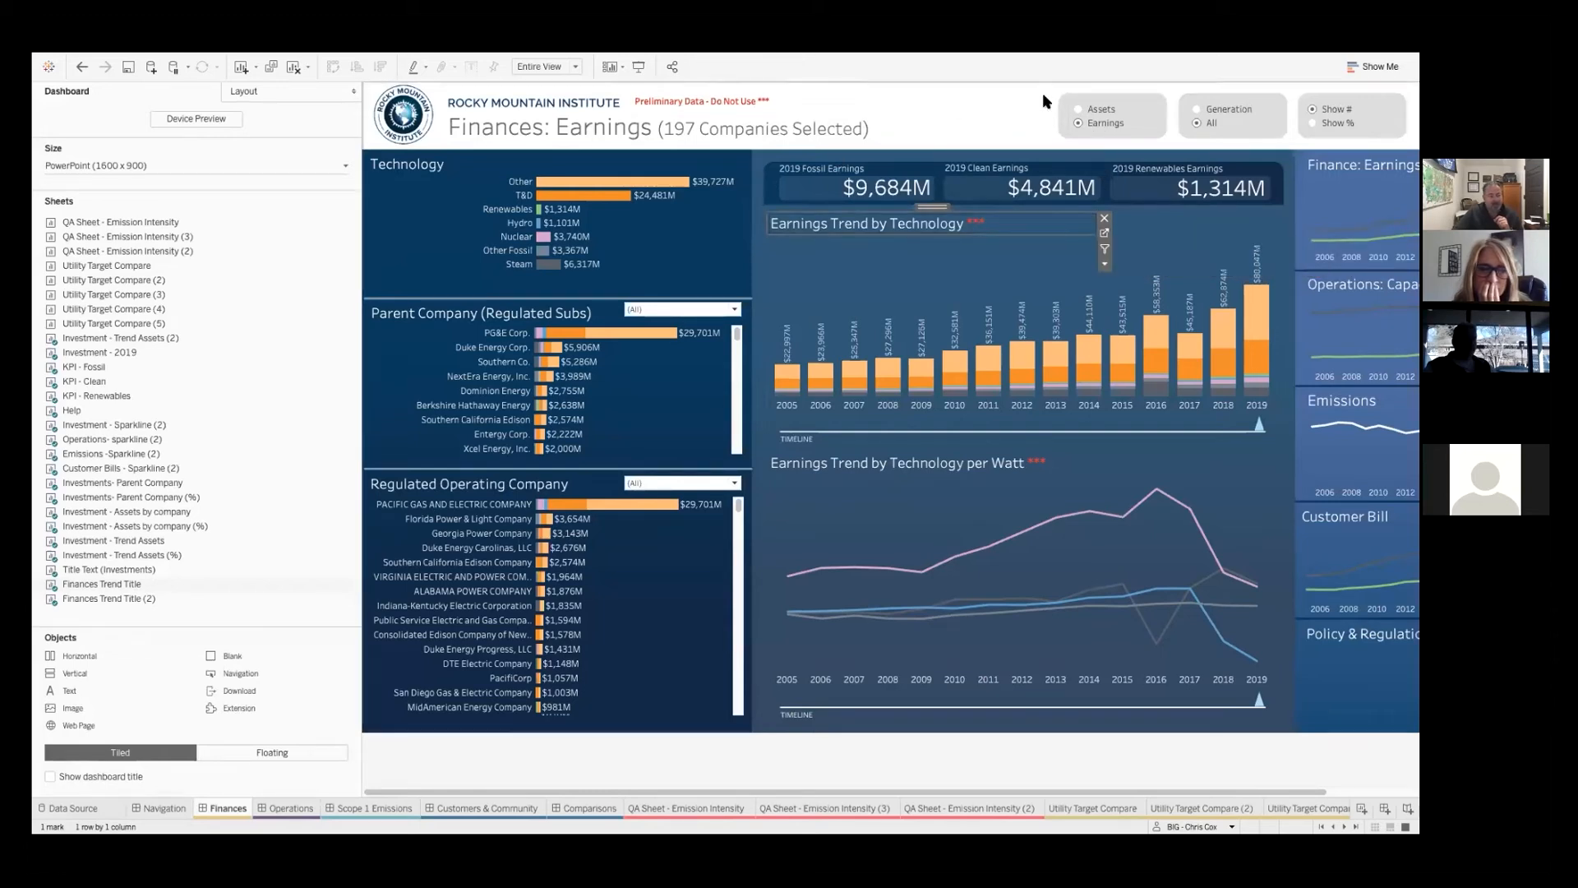
{"action": "left_click", "coordinate": [1072, 103]}
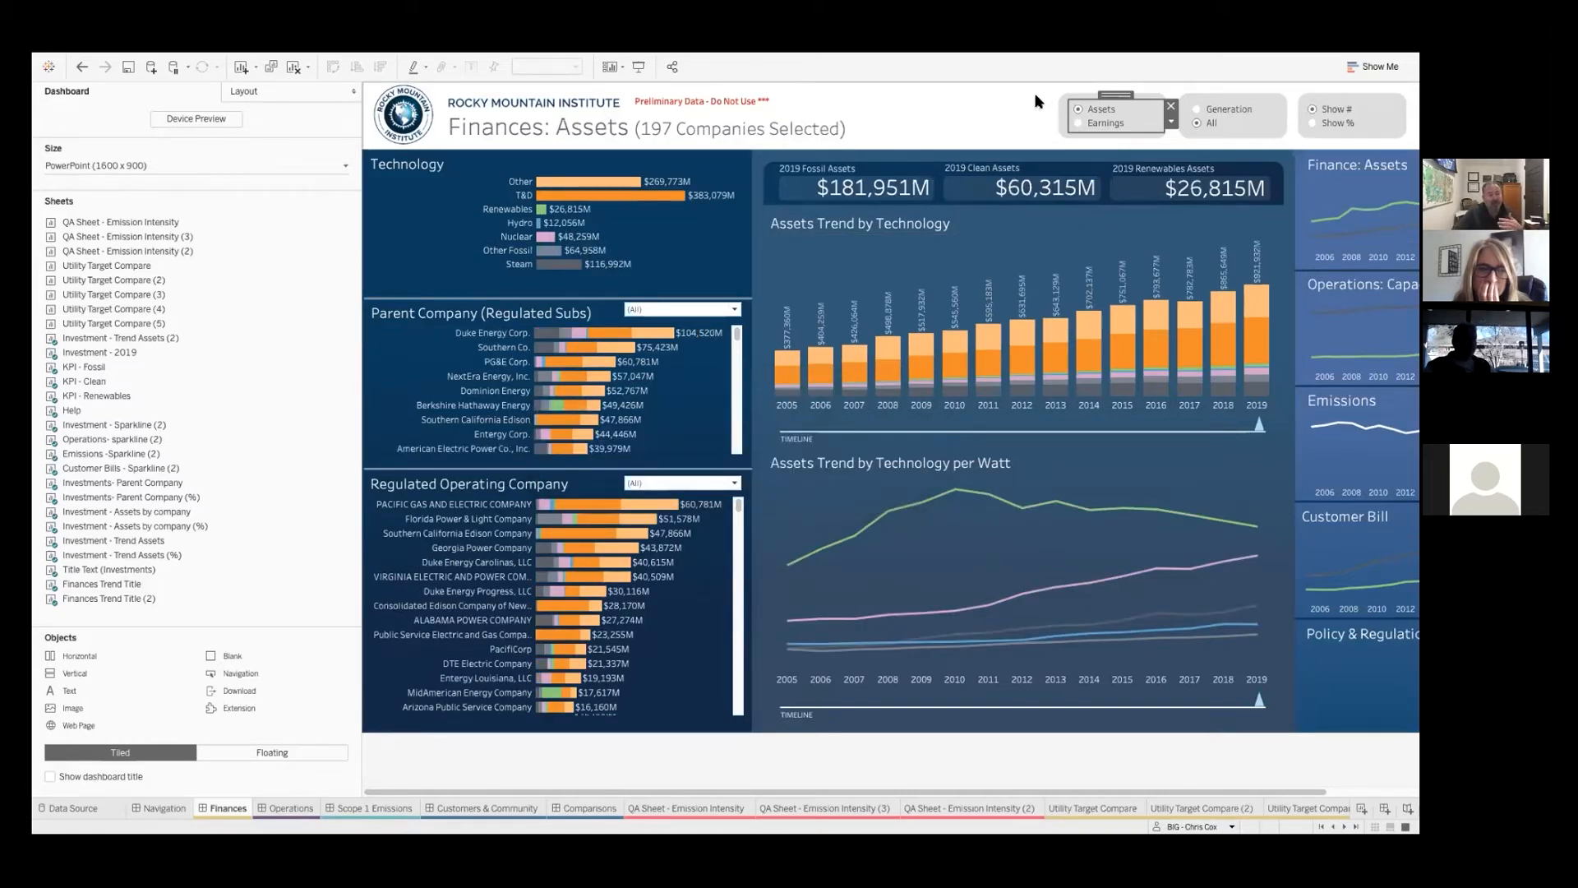
Reopen the Finances Trend Title worksheet, highlight the Choose Metric - Assets or Earnings (***) field in its label definition, and cancel
{"action": "left_click", "coordinate": [1066, 207]}
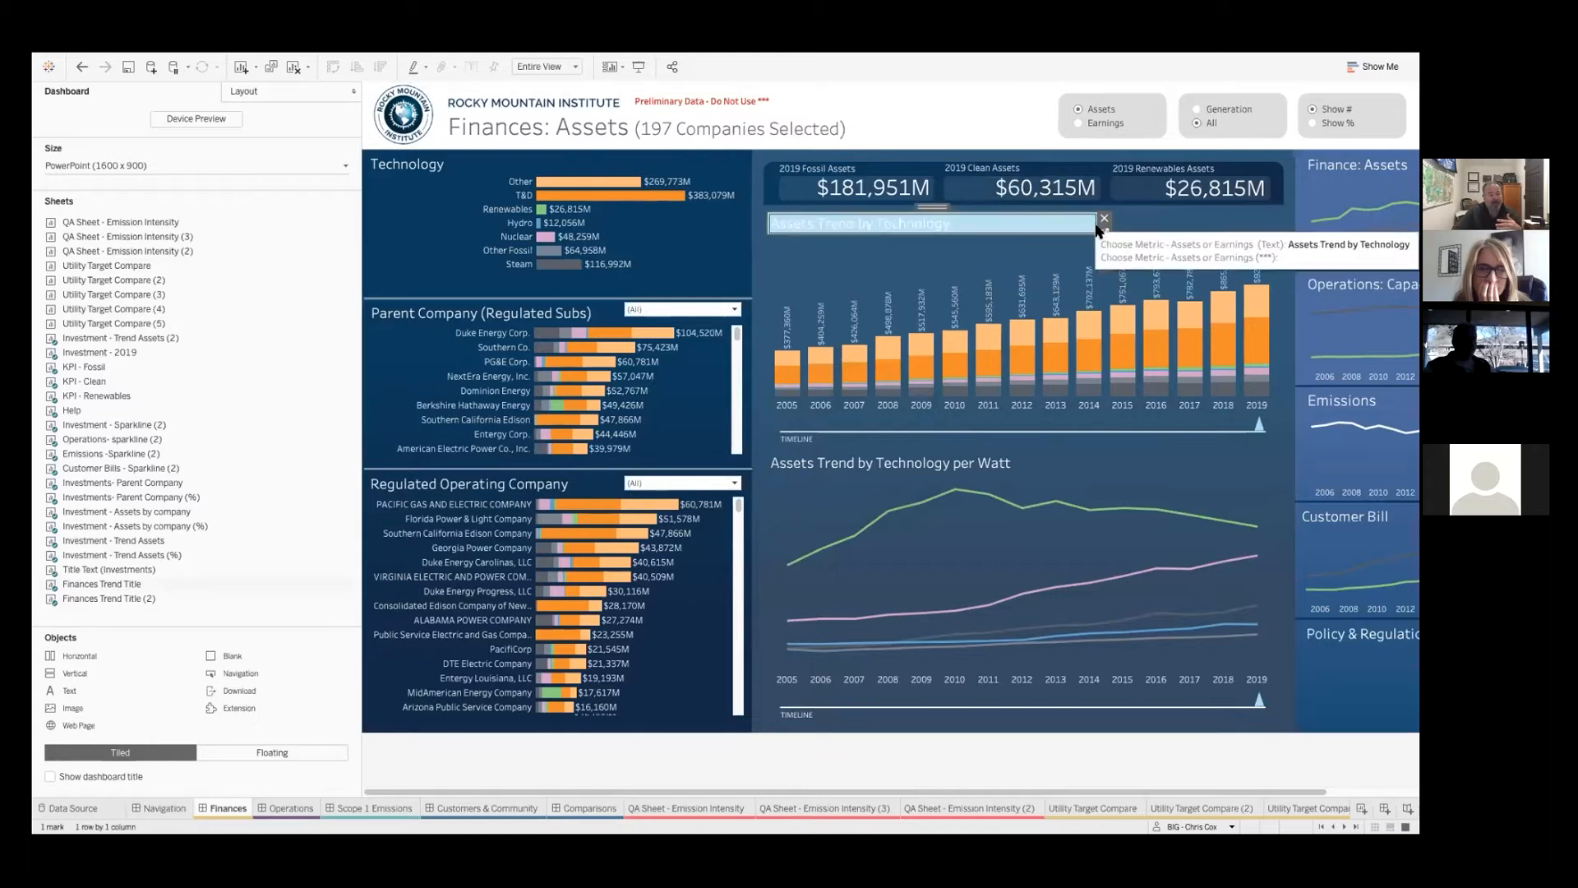
{"action": "left_click", "coordinate": [1102, 231]}
{"action": "left_click", "coordinate": [539, 303]}
{"action": "left_click", "coordinate": [651, 336]}
{"action": "left_click_drag", "start_coordinate": [729, 373], "coordinate": [948, 398]}
{"action": "left_click", "coordinate": [946, 505]}
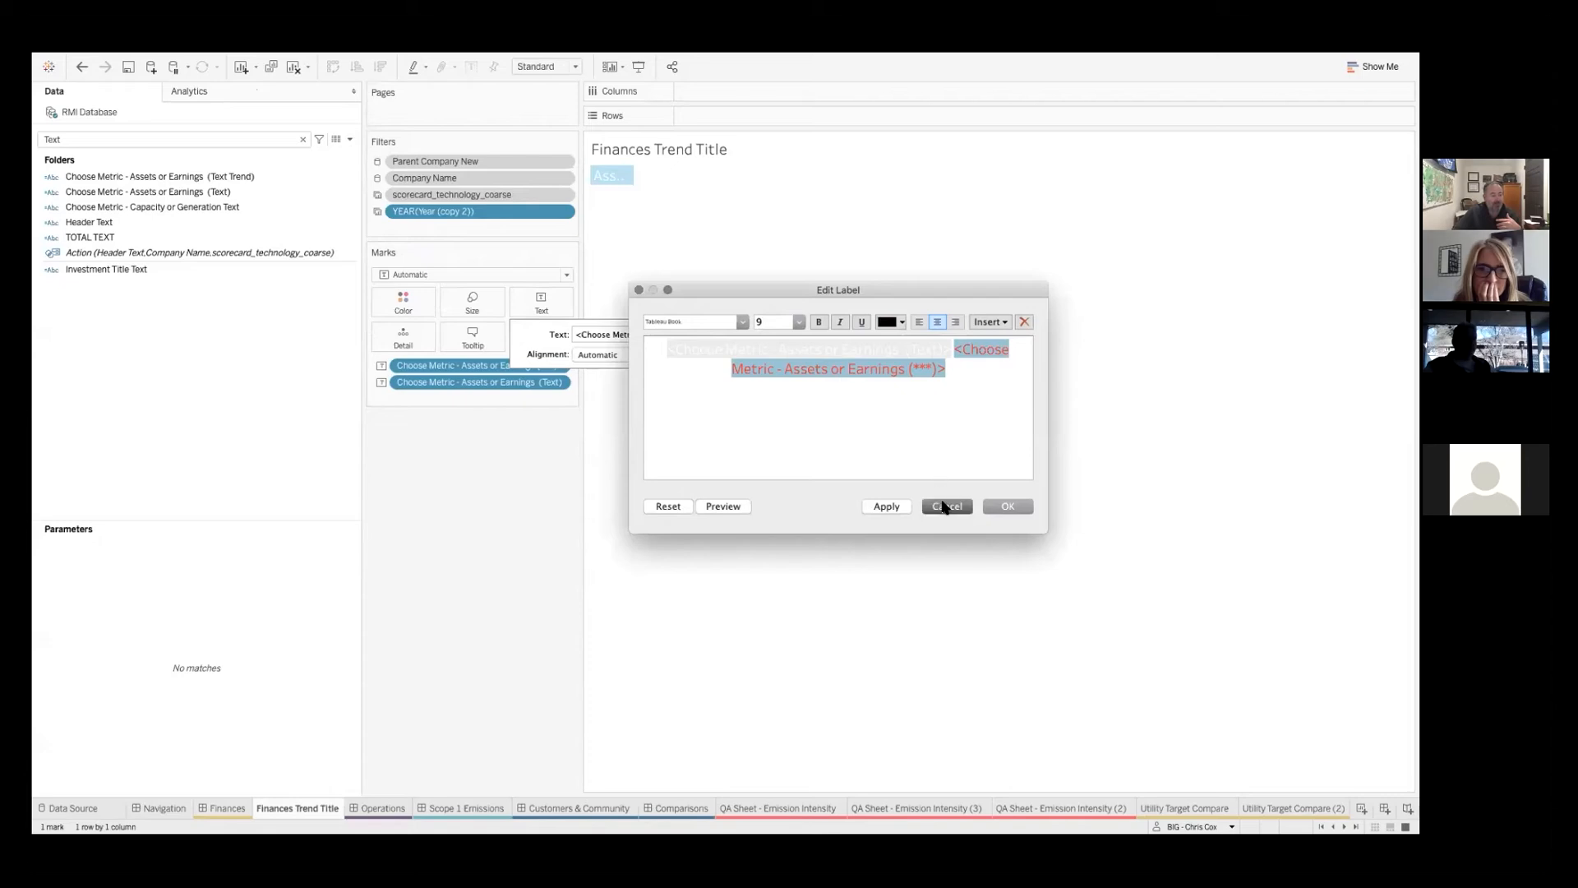
Search the data fields for "***", review the "Earnings" condition in the Choose Metric - Assets or Earnings (***) calculation, and close the editor
{"action": "left_click", "coordinate": [200, 141]}
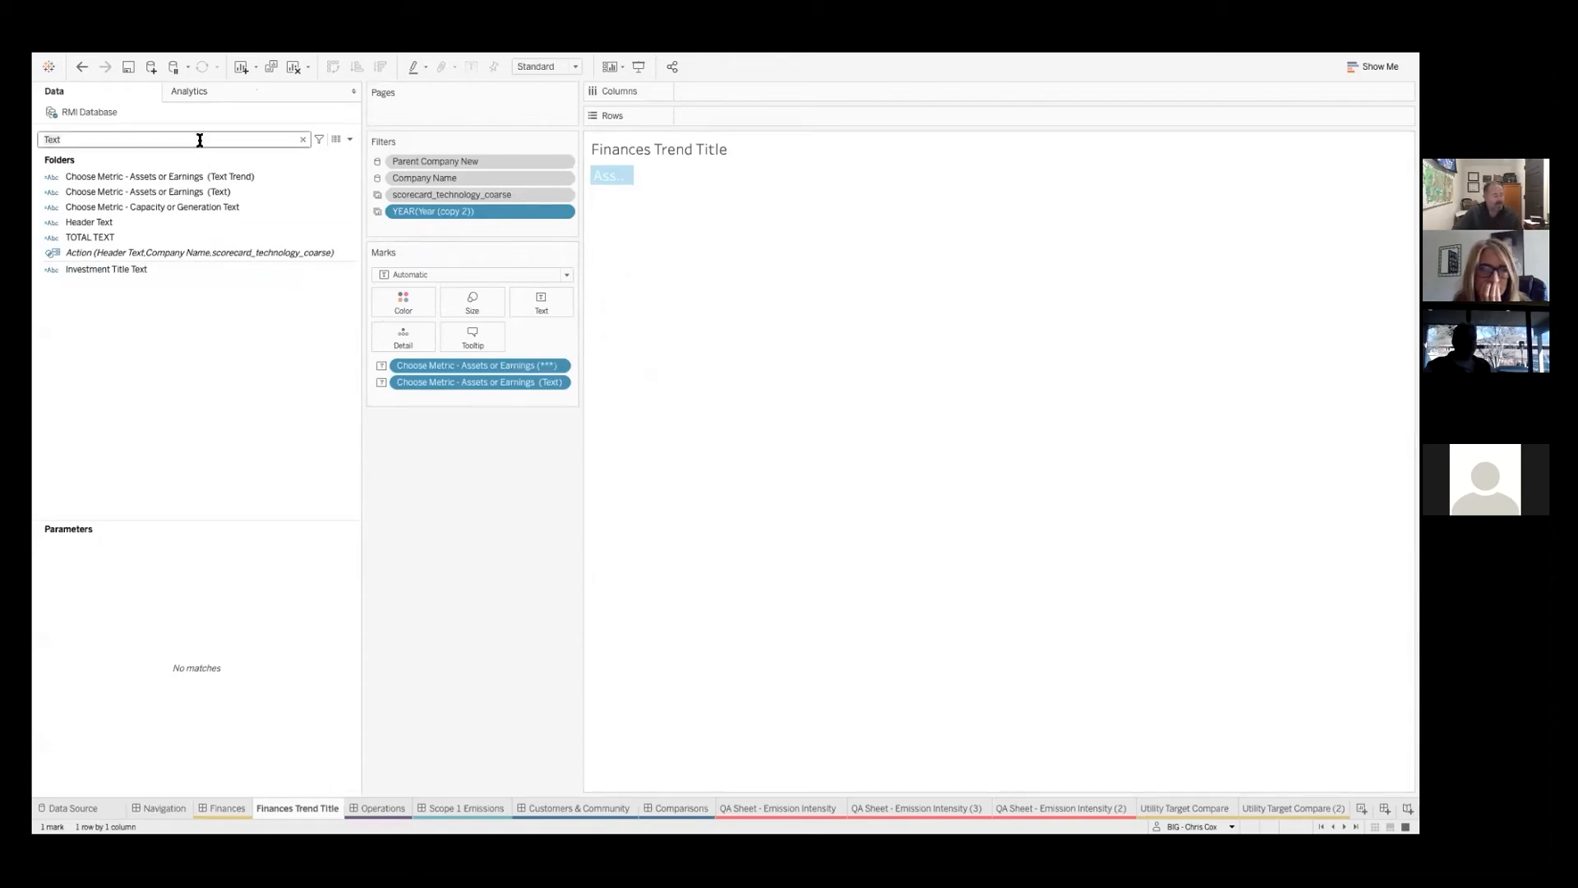
{"action": "type", "text": "***"}
{"action": "right_click", "coordinate": [207, 175]}
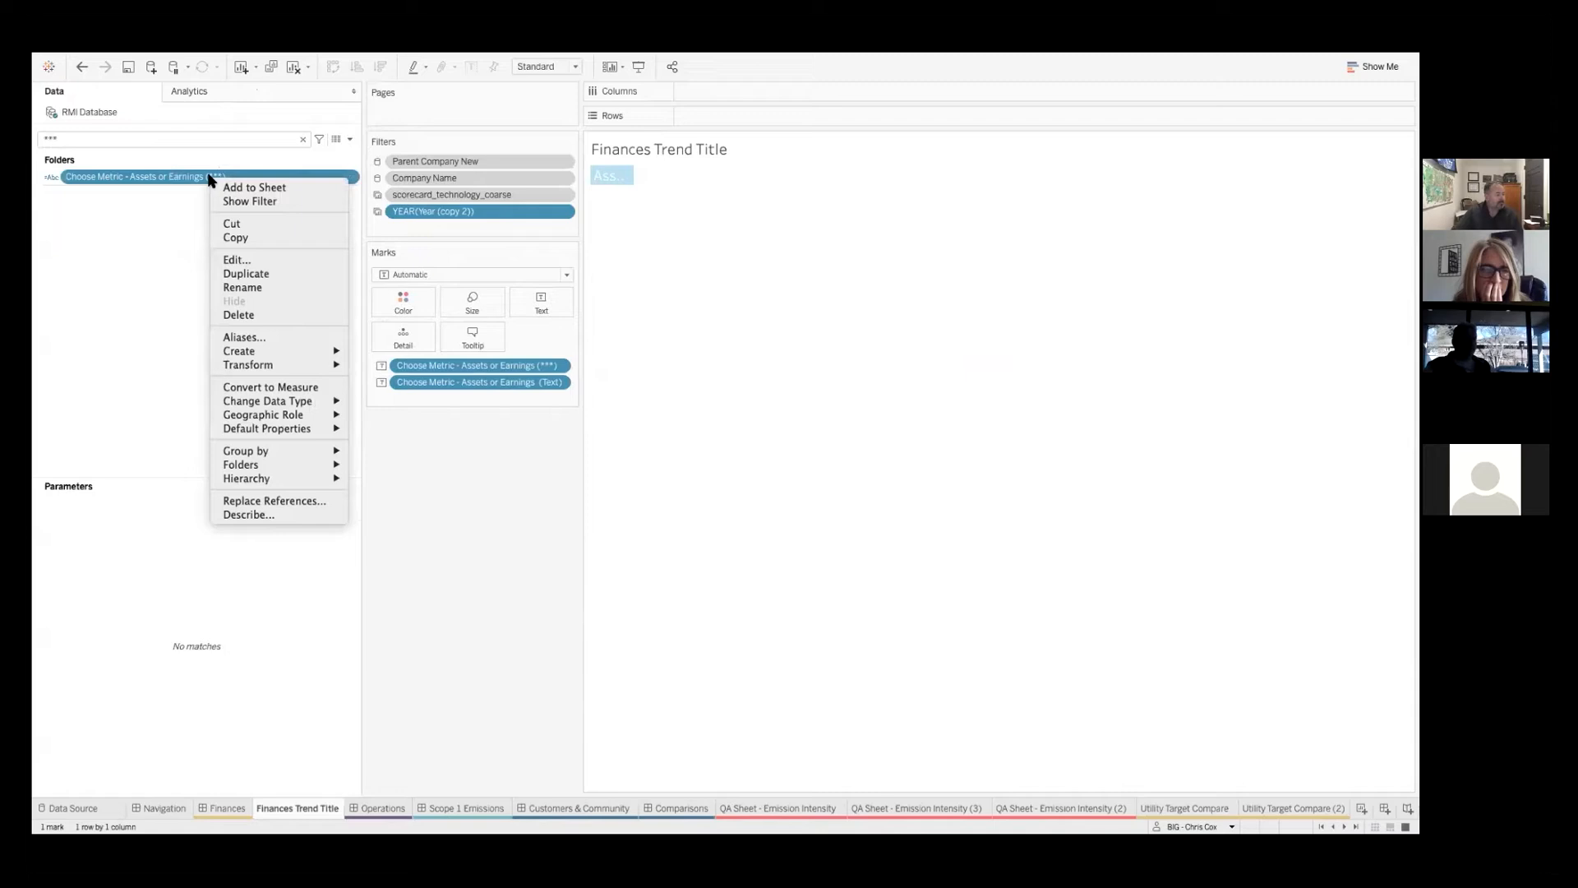
{"action": "left_click", "coordinate": [256, 261]}
{"action": "double_click", "coordinate": [540, 321]}
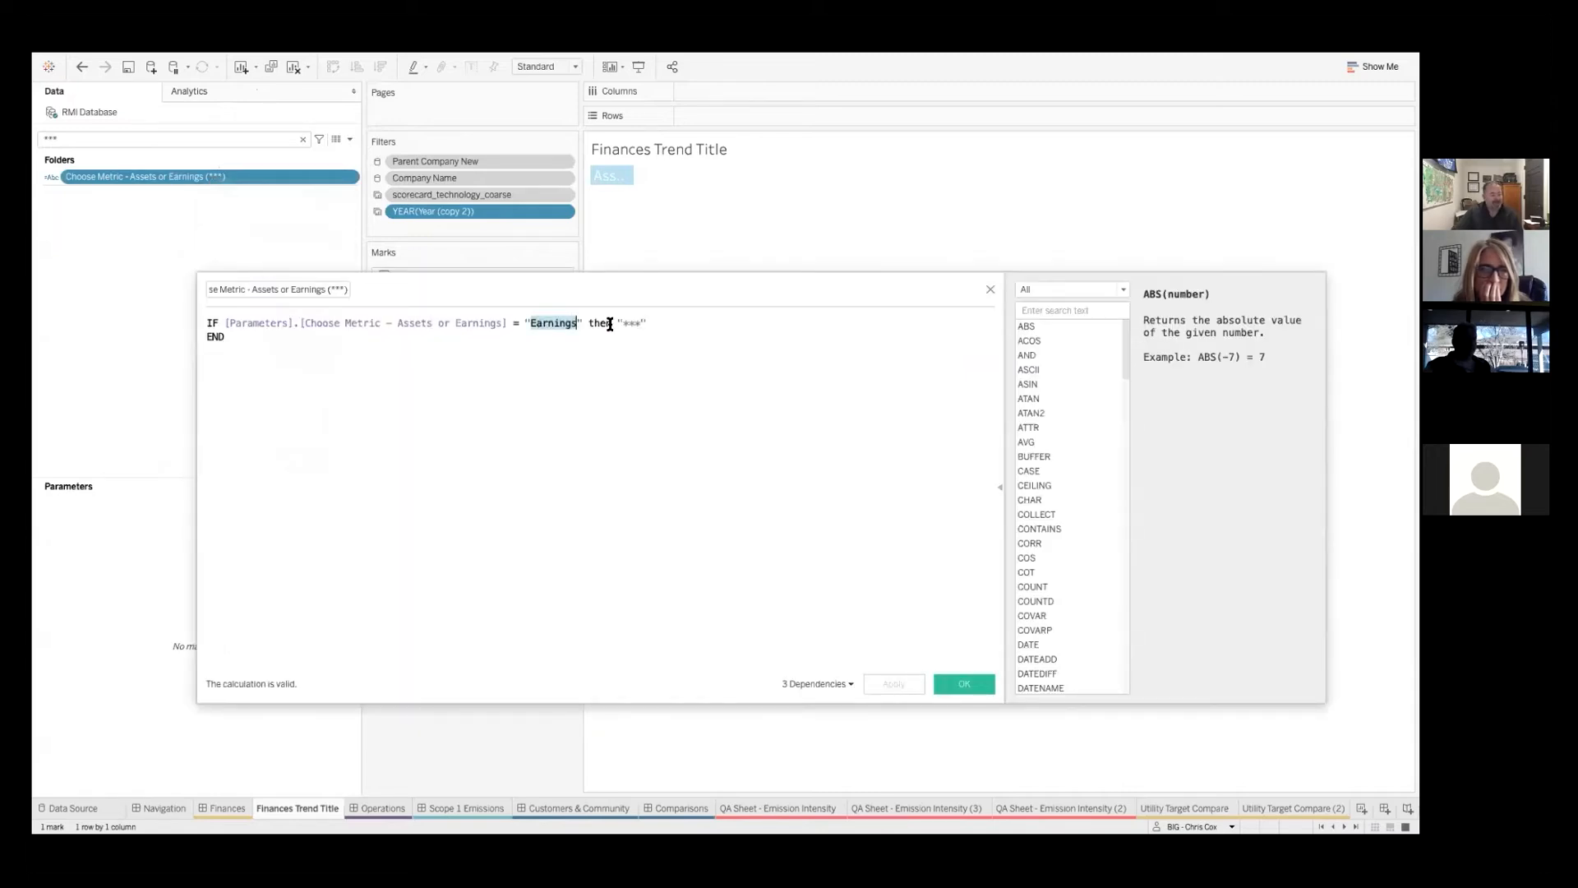
{"action": "left_click", "coordinate": [475, 405]}
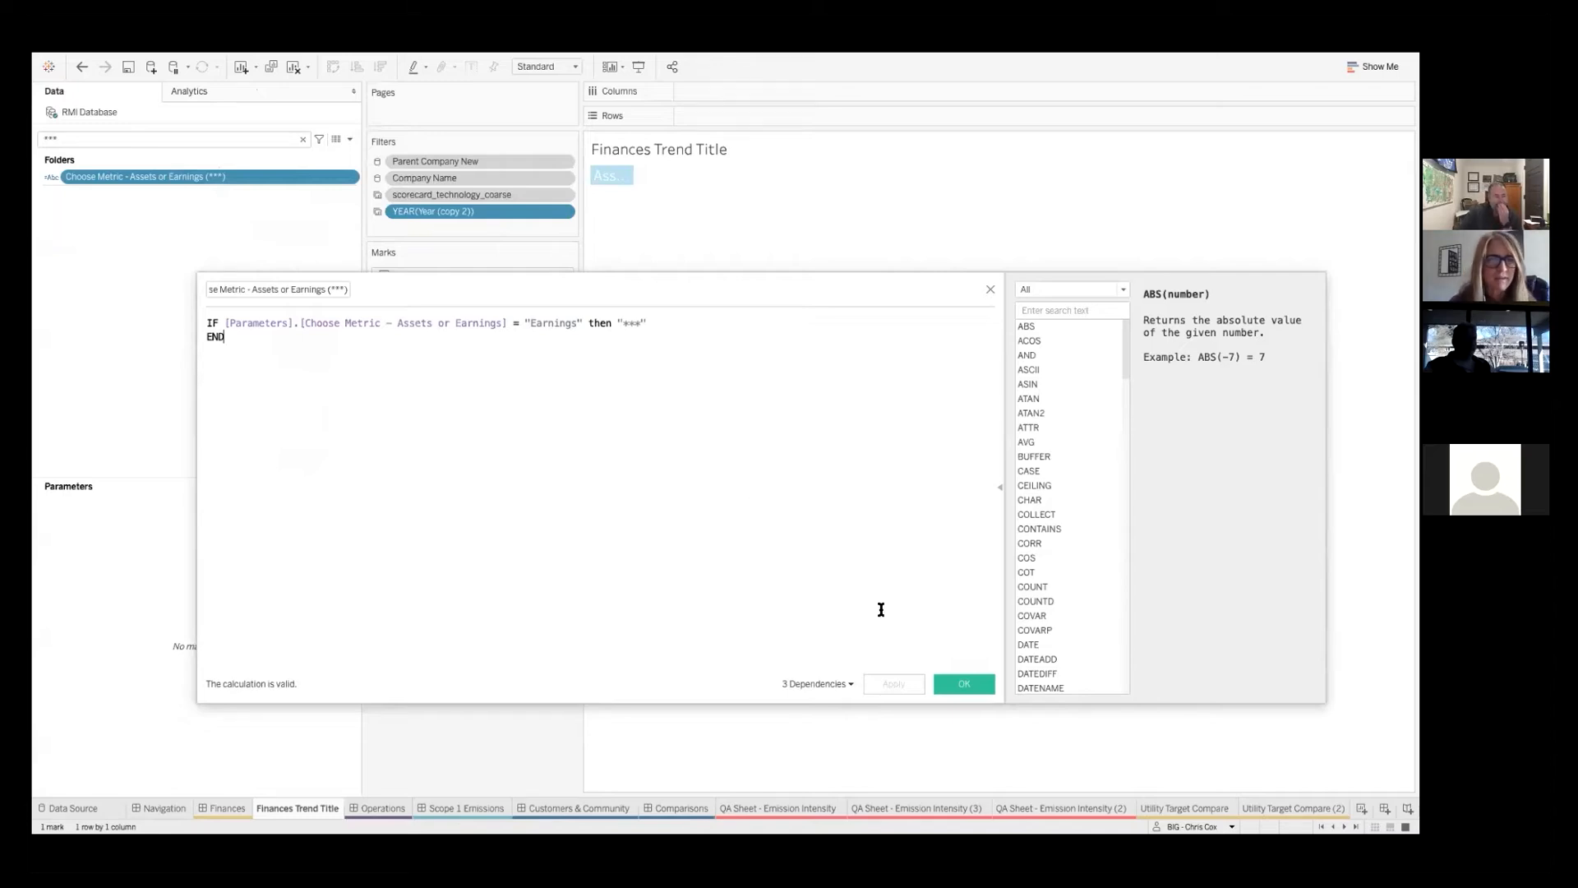
{"action": "left_click", "coordinate": [964, 682]}
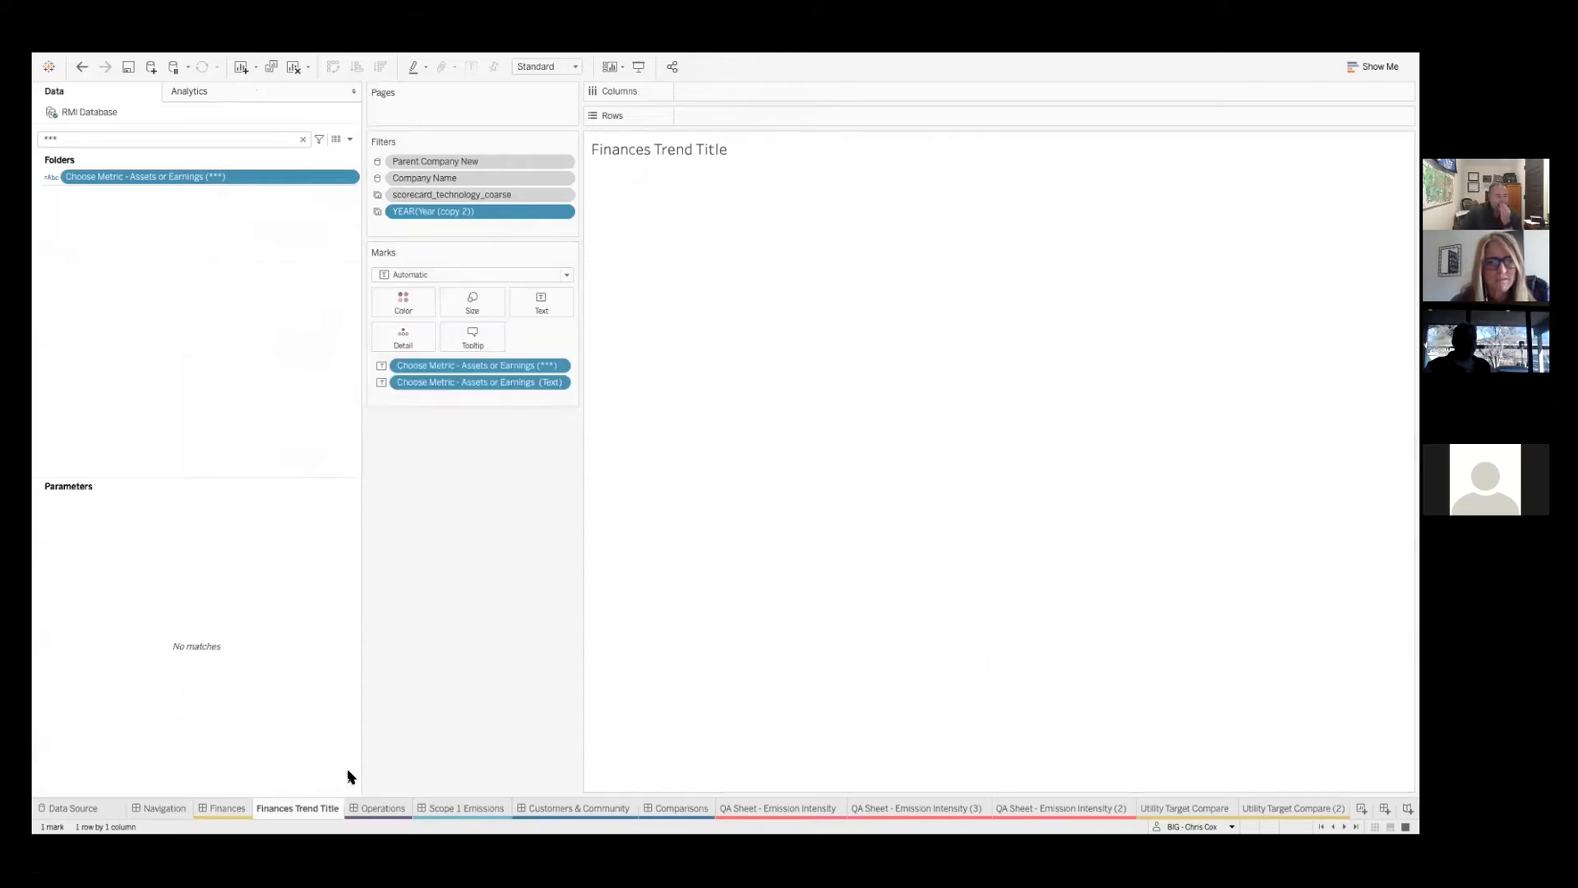
Return to the Finances dashboard, deselect the title sheet, and narrow the side pane to show more of the dashboard
{"action": "left_click", "coordinate": [240, 807]}
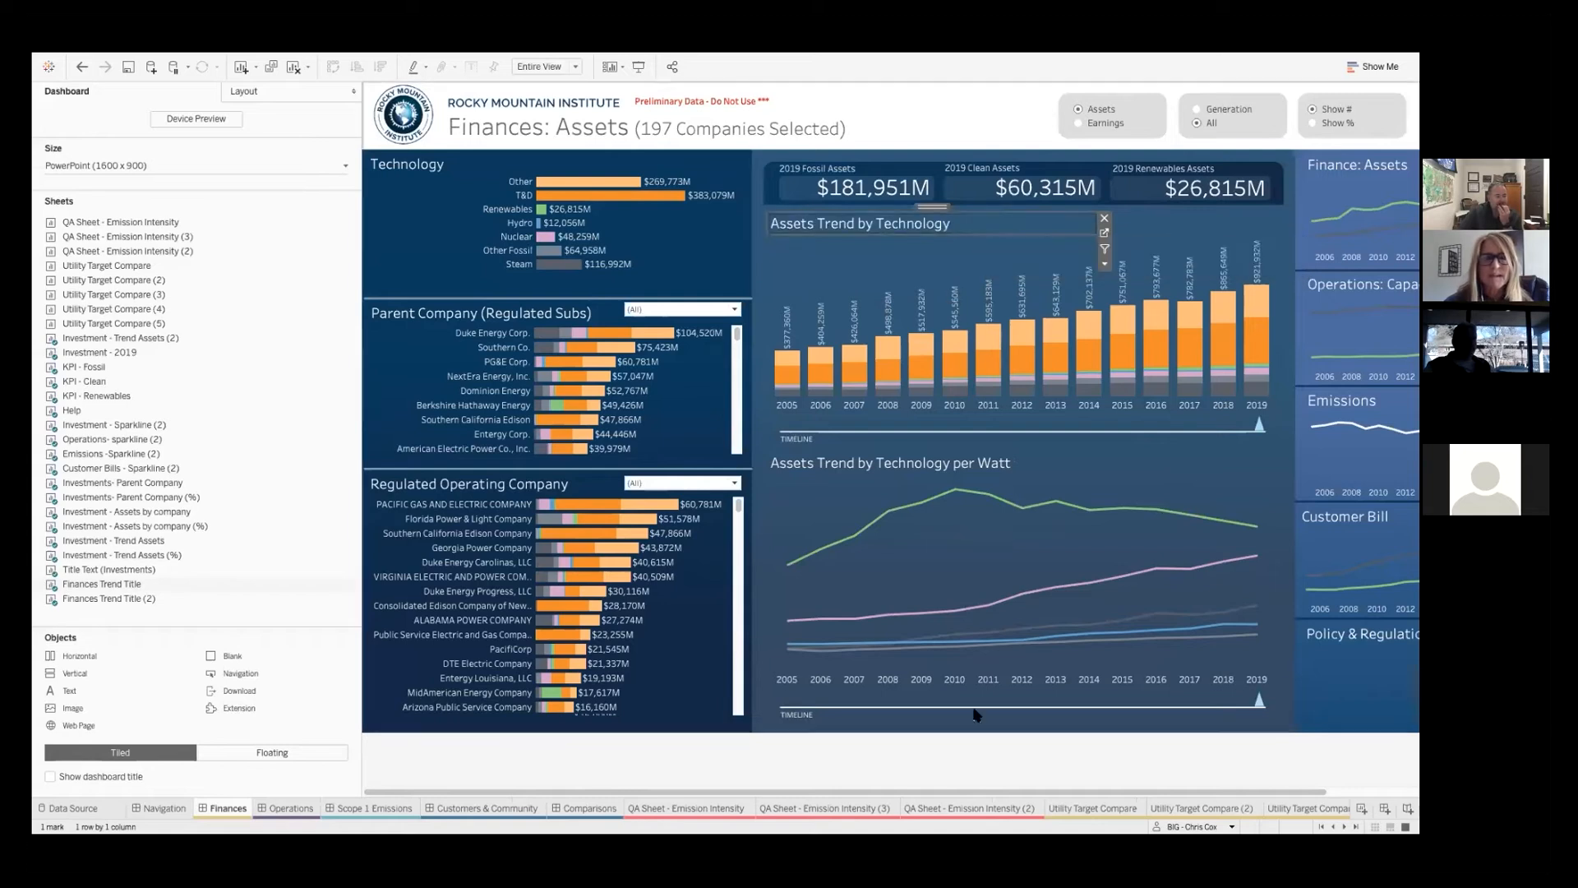
{"action": "left_click", "coordinate": [952, 750]}
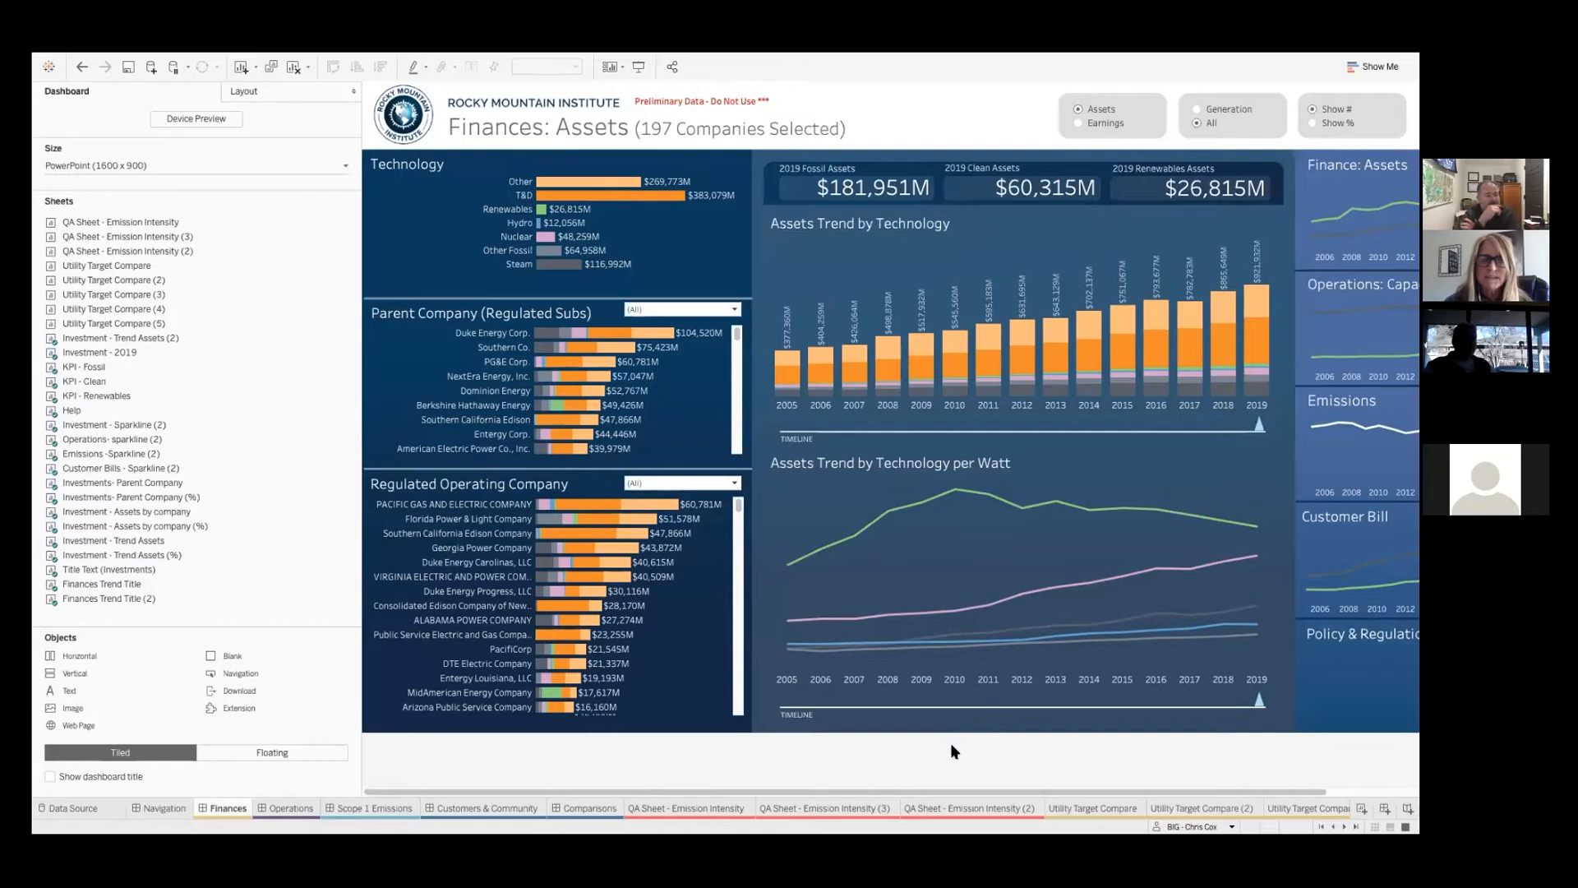
{"action": "left_click_drag", "start_coordinate": [164, 555], "coordinate": [236, 558]}
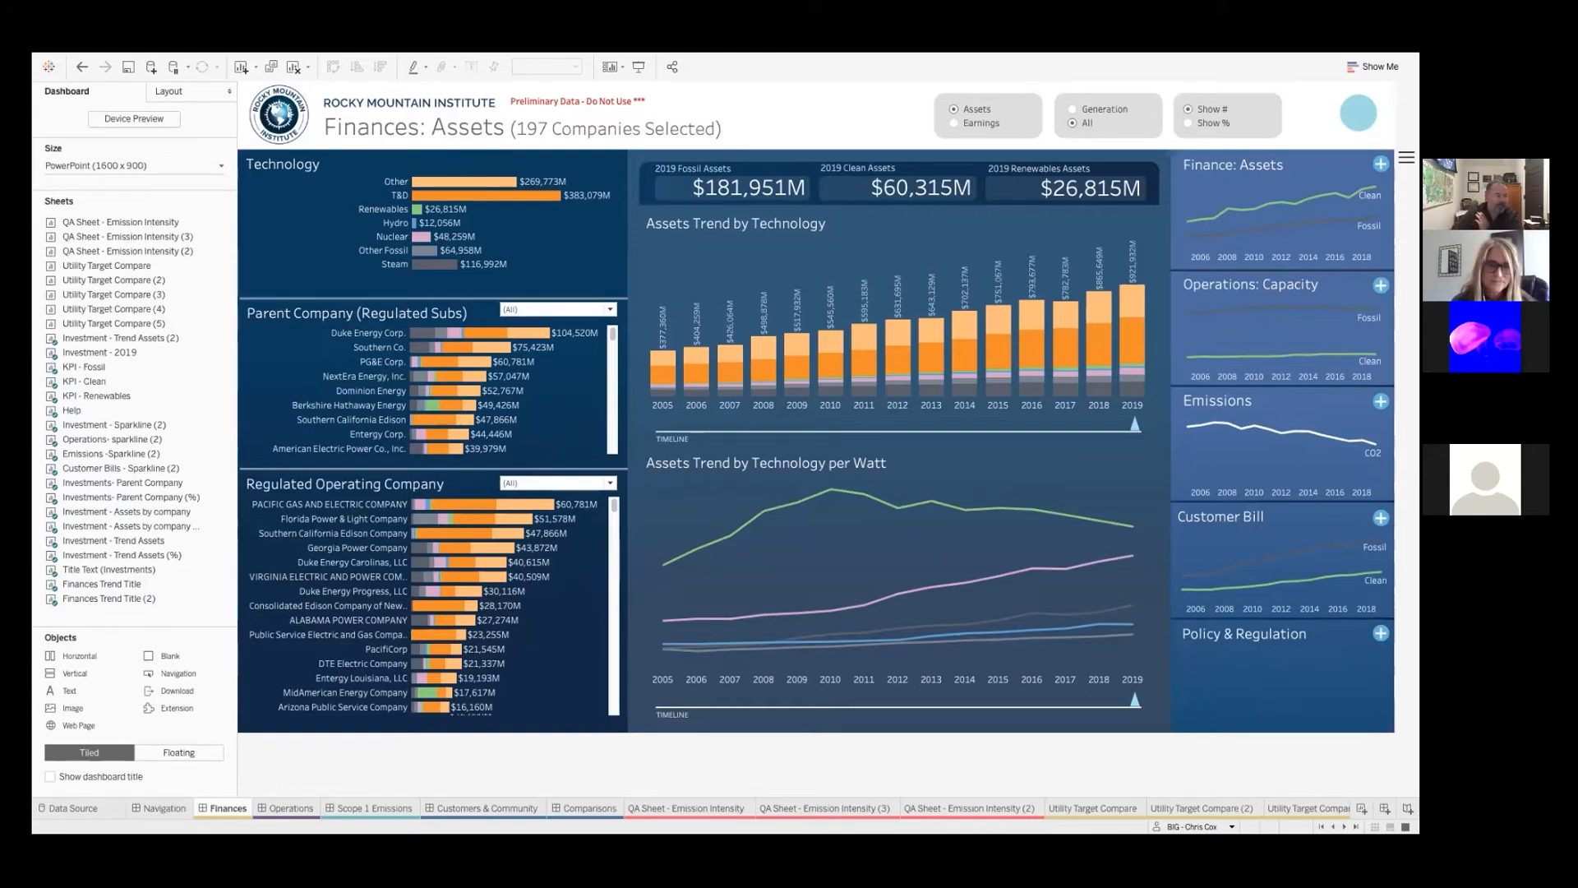
Filter the dashboard by PG&E Corp. in the Parent Company chart, look at its dropdown filter, and clear the selection
{"action": "left_click", "coordinate": [369, 362]}
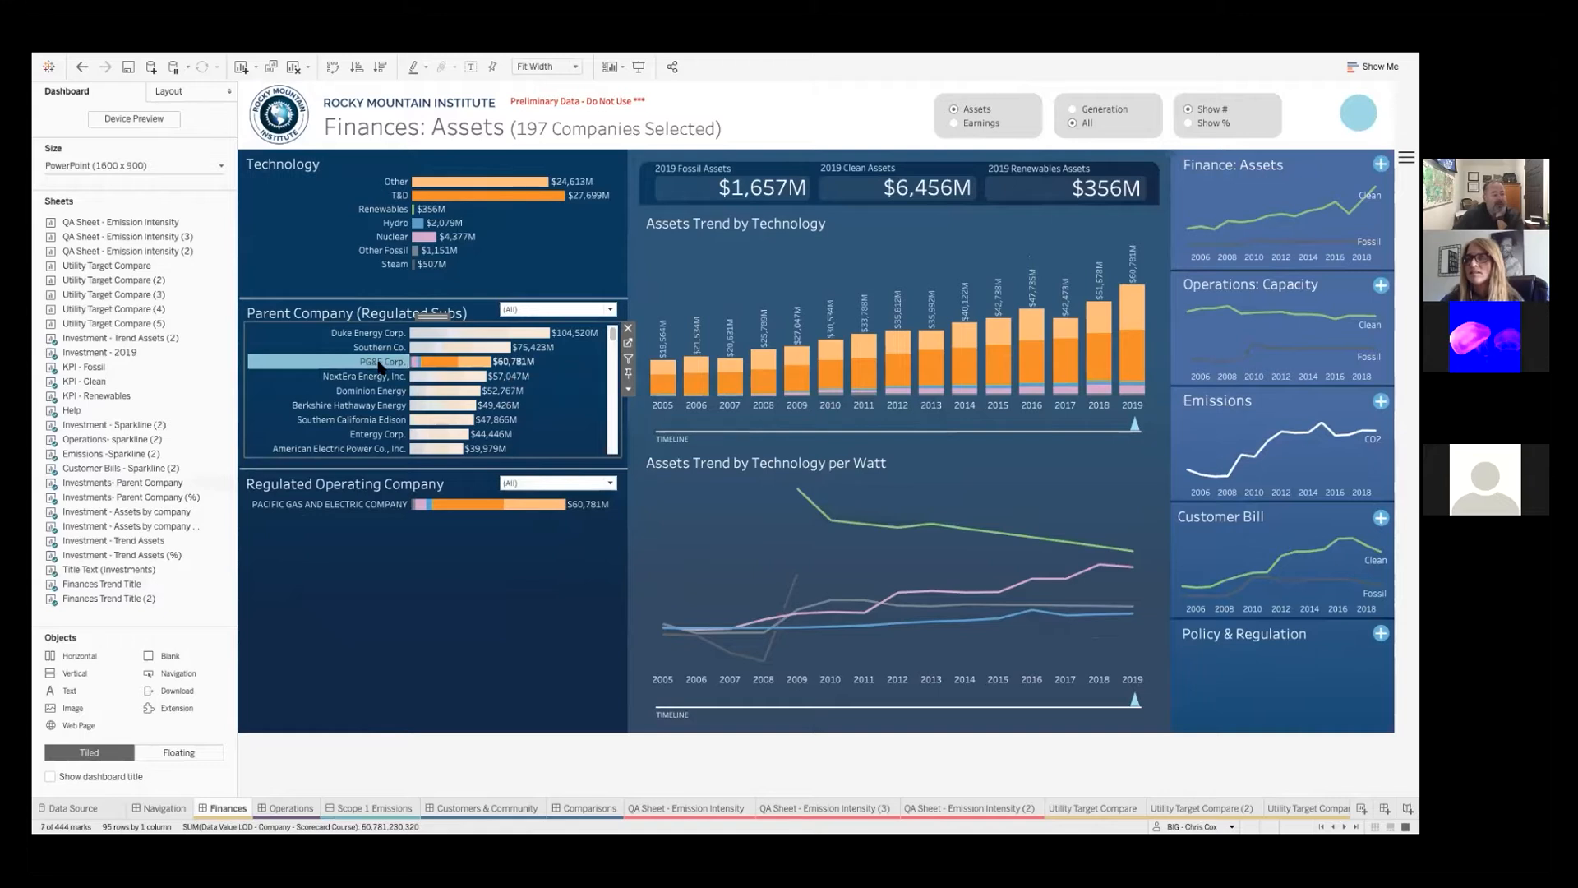
{"action": "mouse_move", "coordinate": [379, 368]}
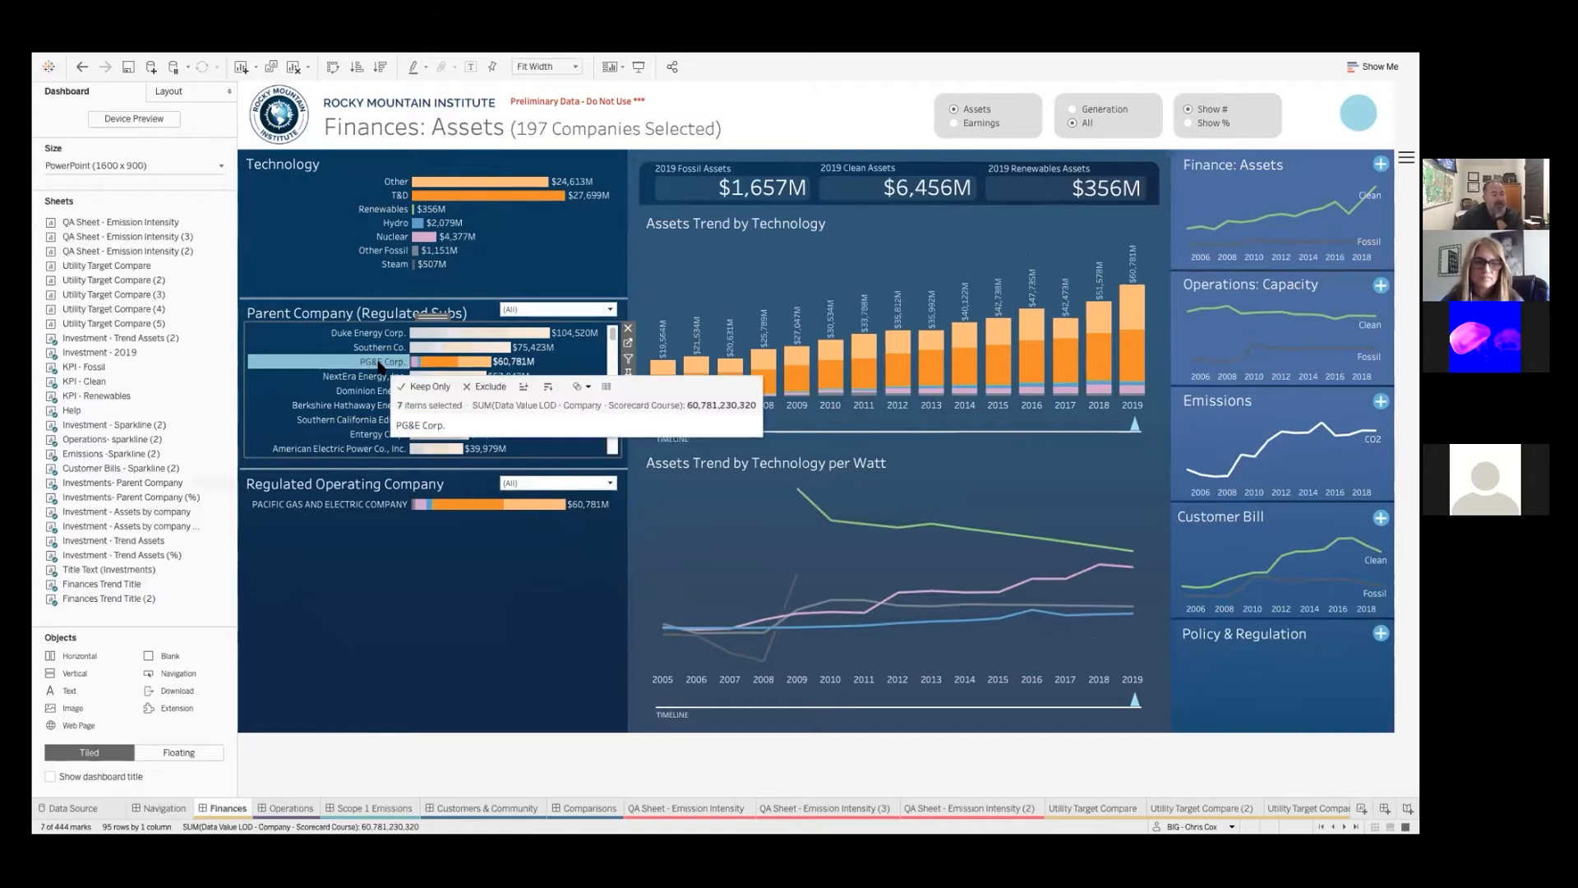
{"action": "mouse_move", "coordinate": [740, 193]}
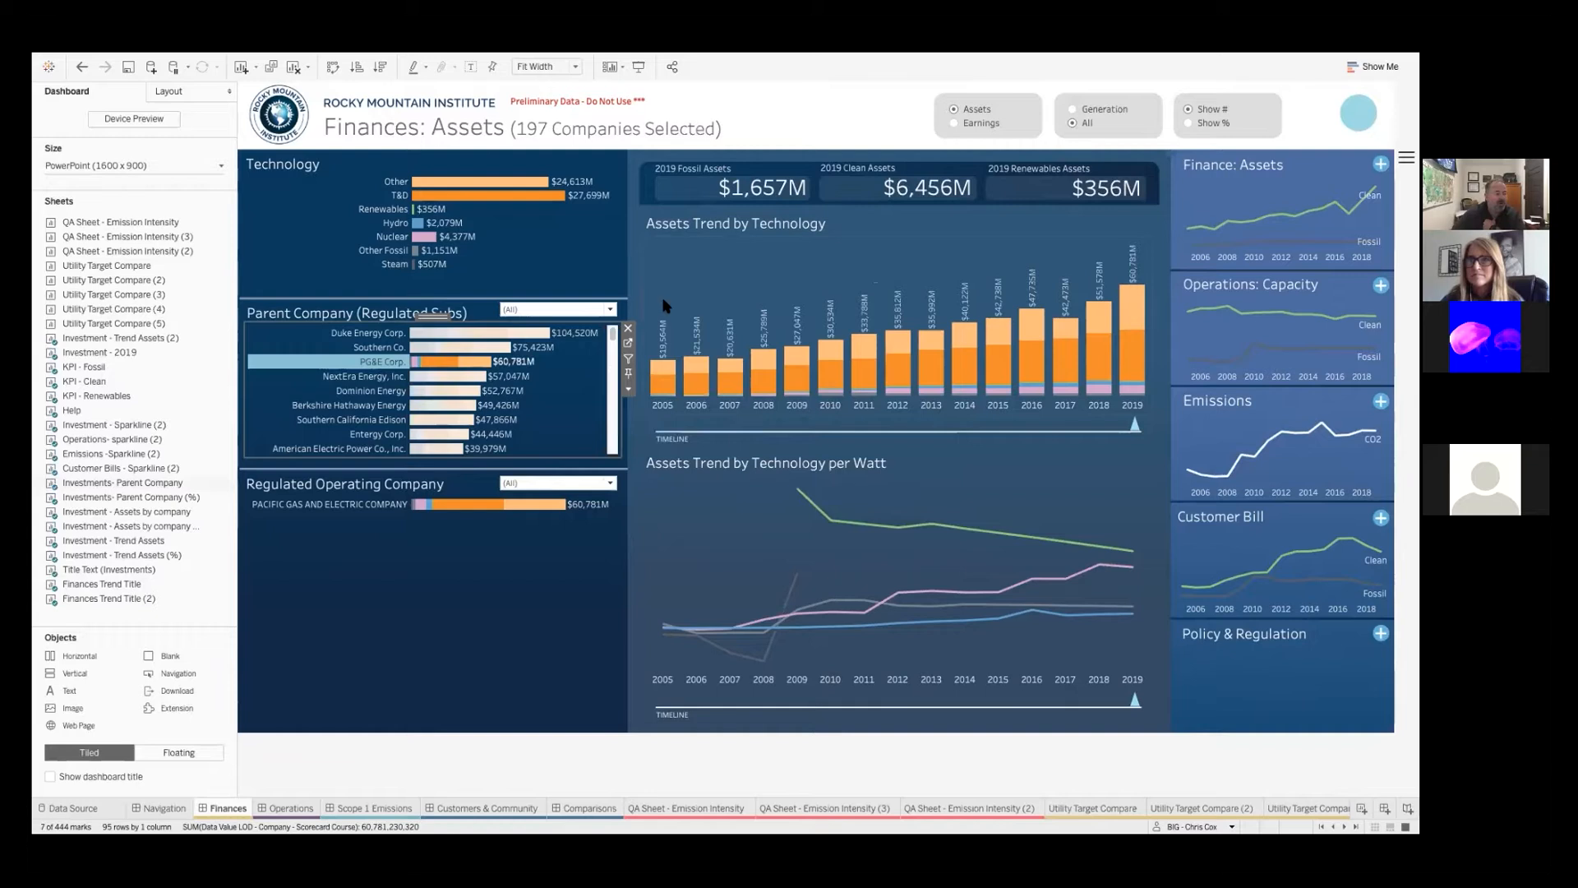
{"action": "left_click", "coordinate": [610, 309]}
{"action": "left_click", "coordinate": [610, 309]}
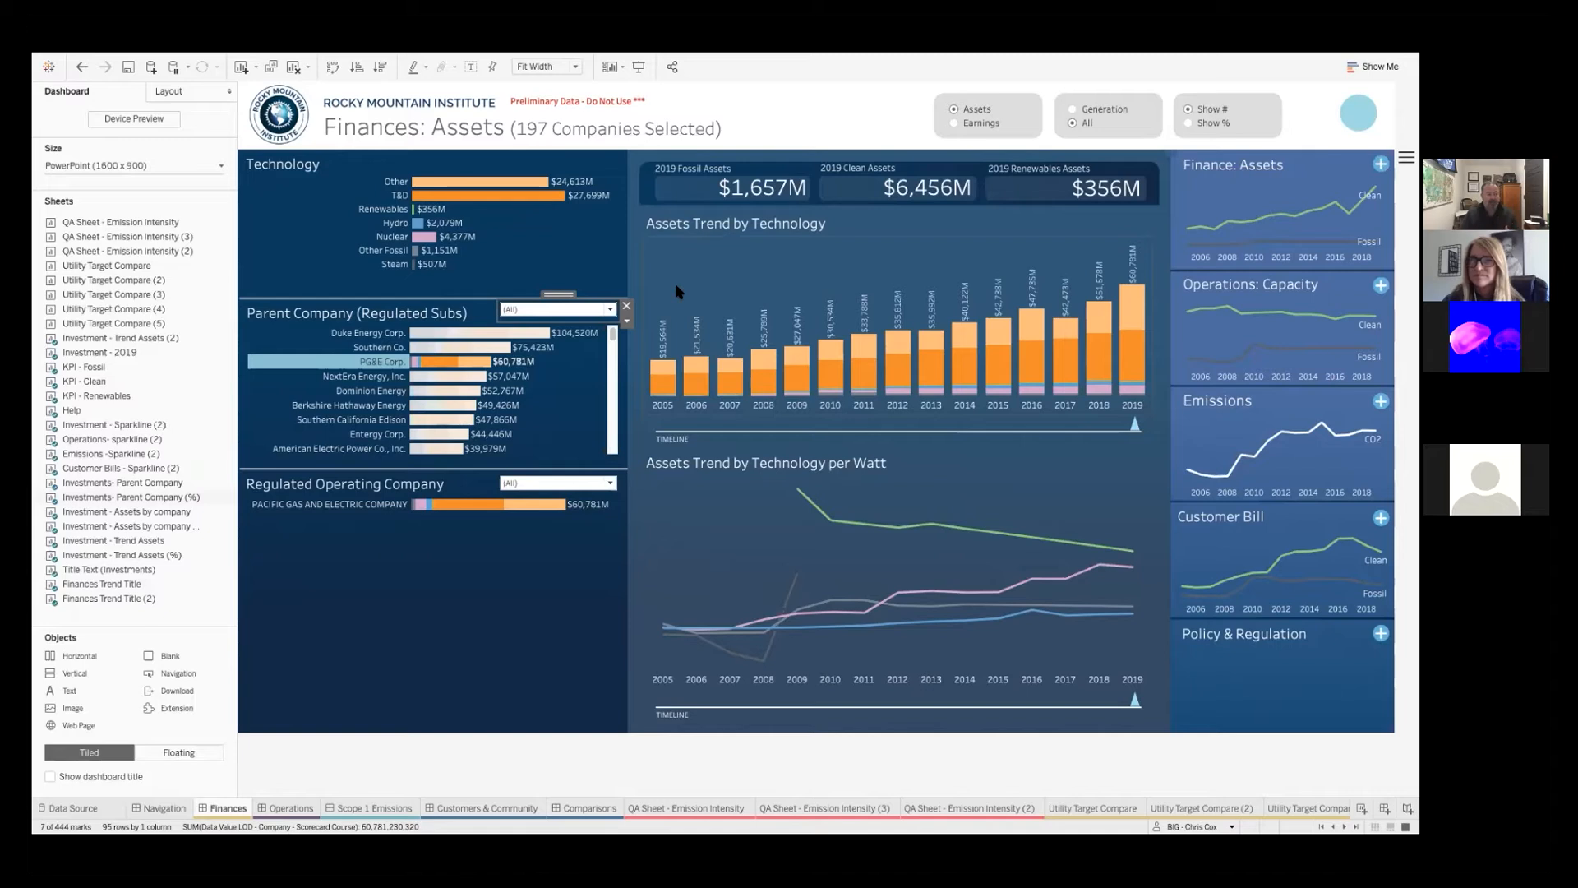
{"action": "left_click", "coordinate": [561, 374]}
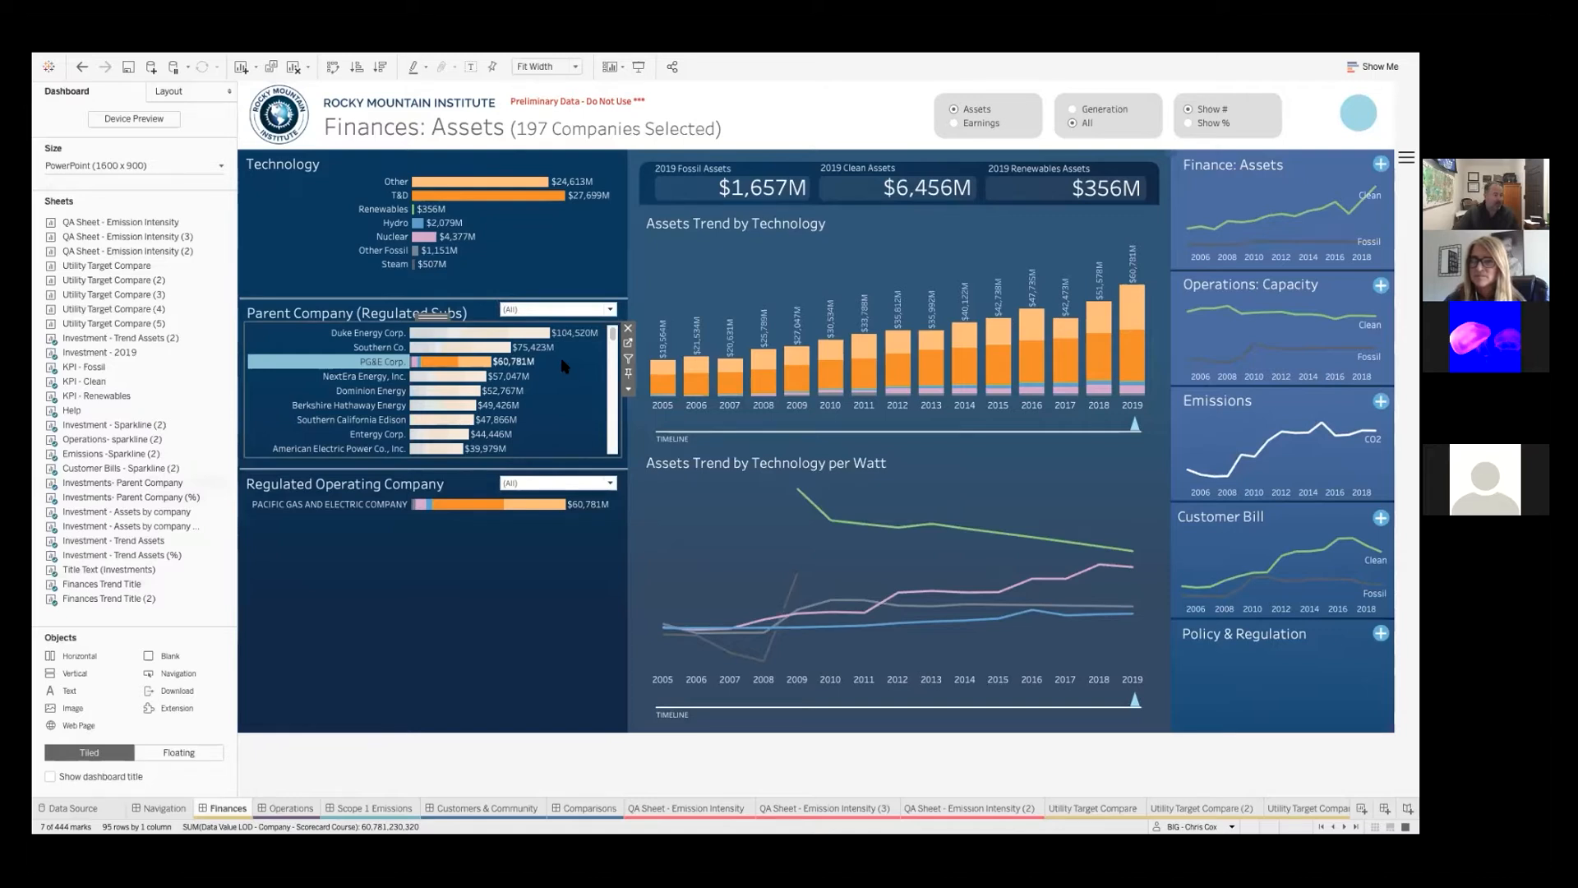
{"action": "key", "text": "Escape"}
Try out a new dashboard filter action that runs on Select and shows all values when cleared, and discard it
{"action": "left_click", "coordinate": [274, 60]}
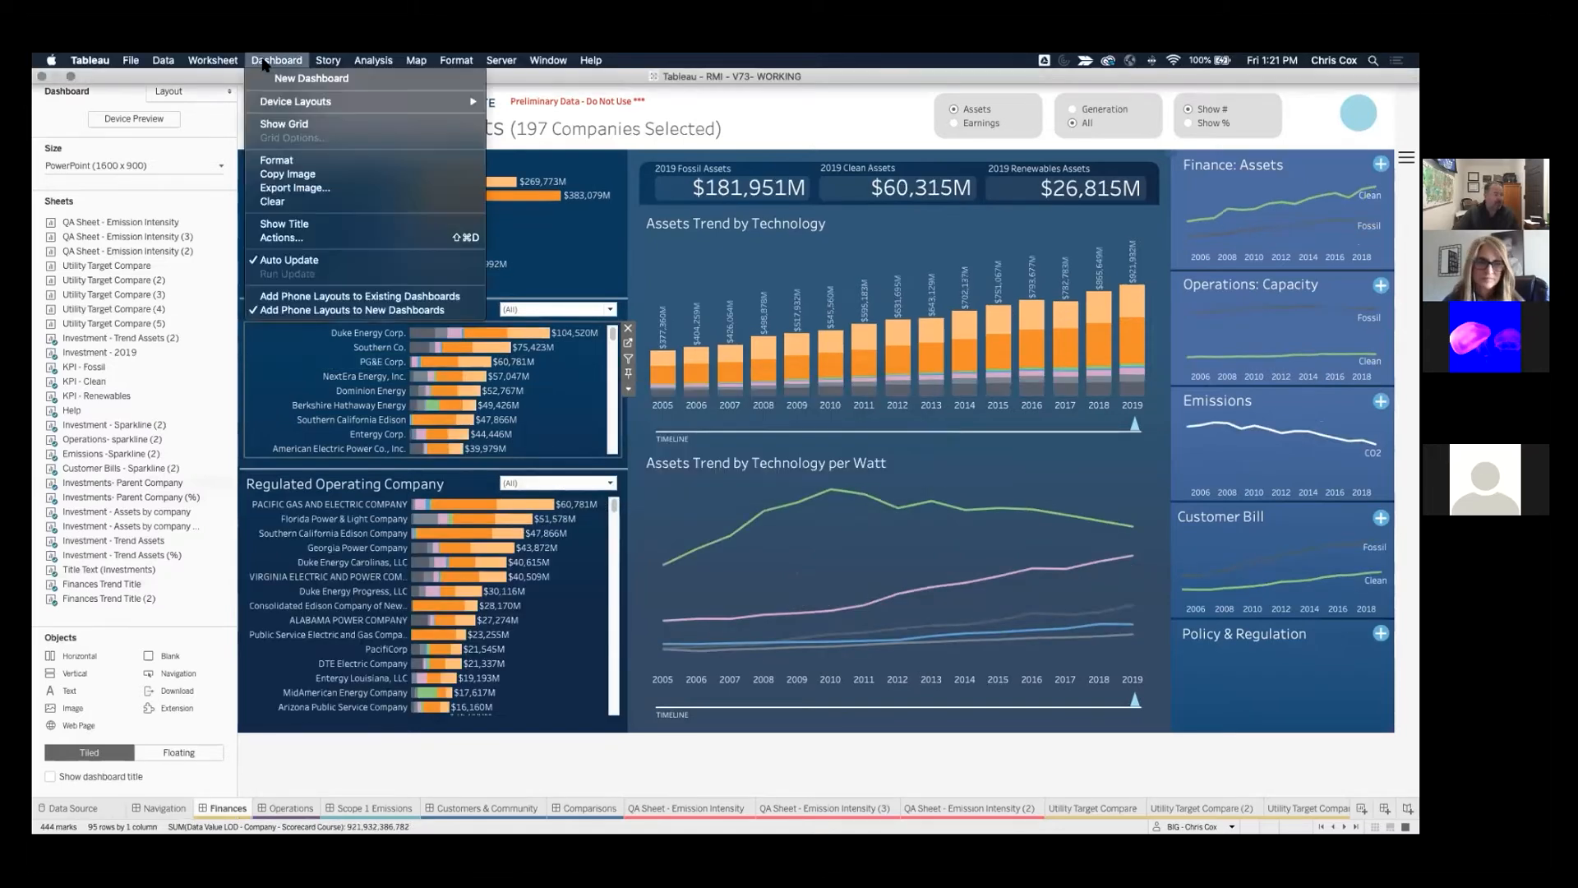
{"action": "left_click", "coordinate": [327, 240]}
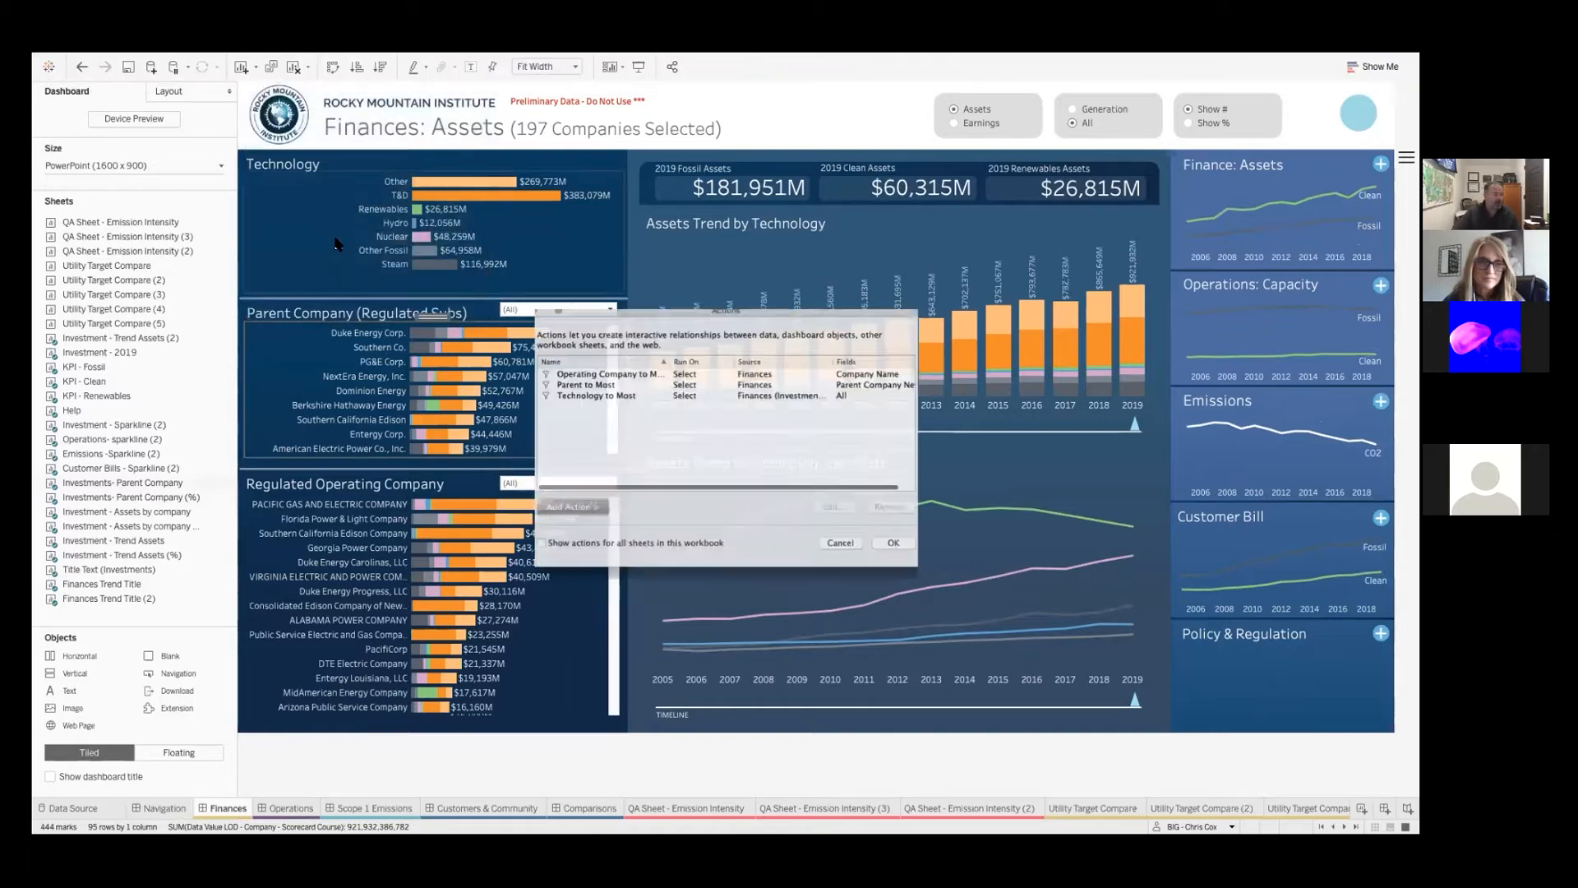
{"action": "left_click", "coordinate": [579, 521]}
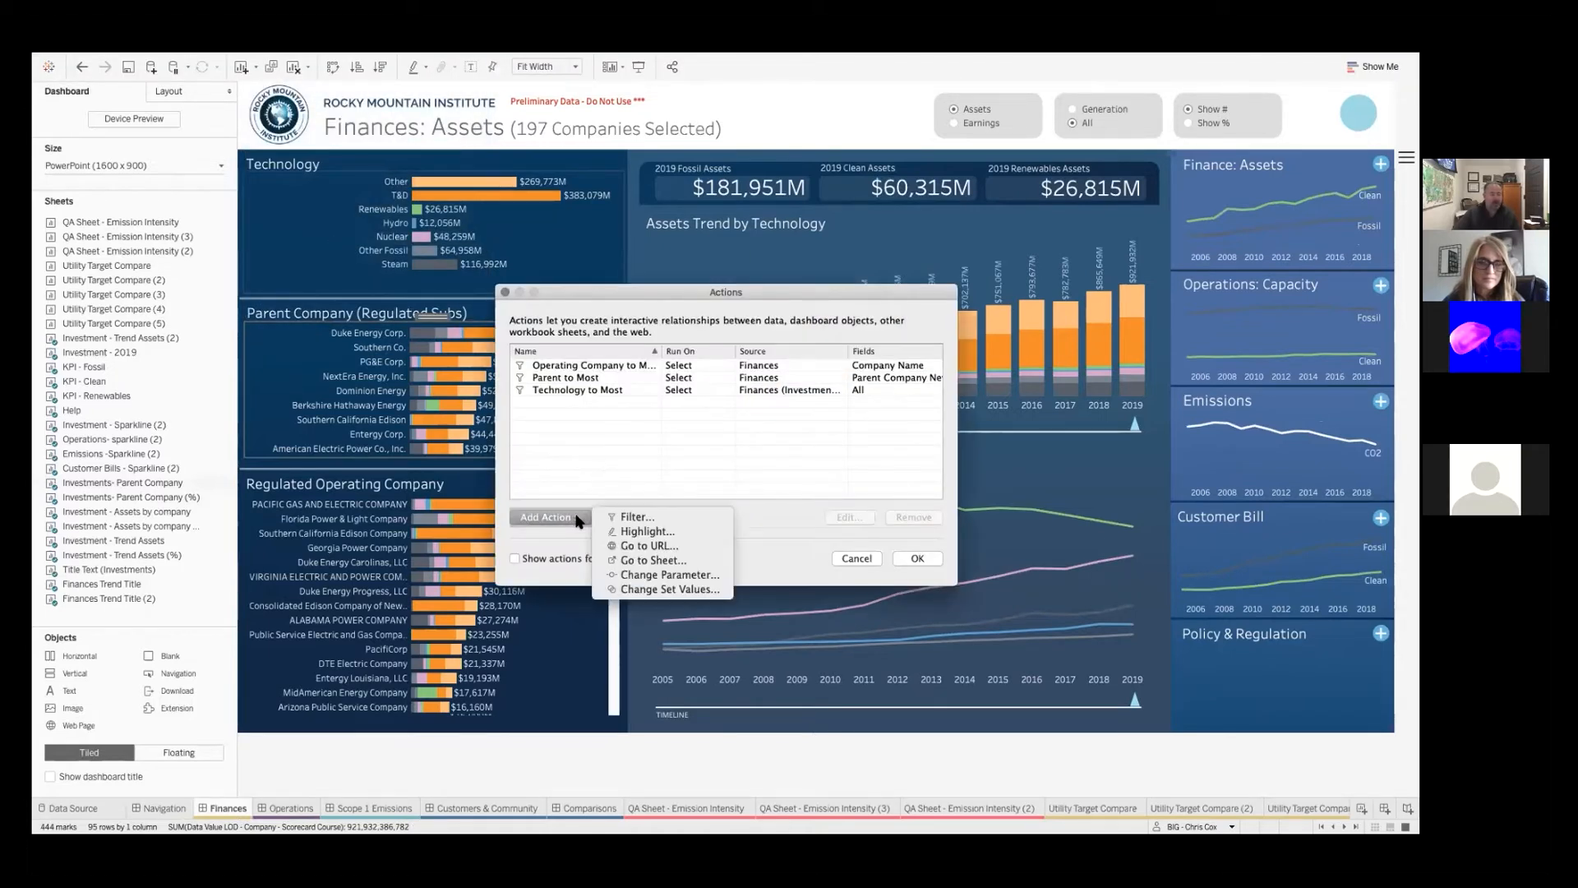
{"action": "left_click", "coordinate": [645, 519]}
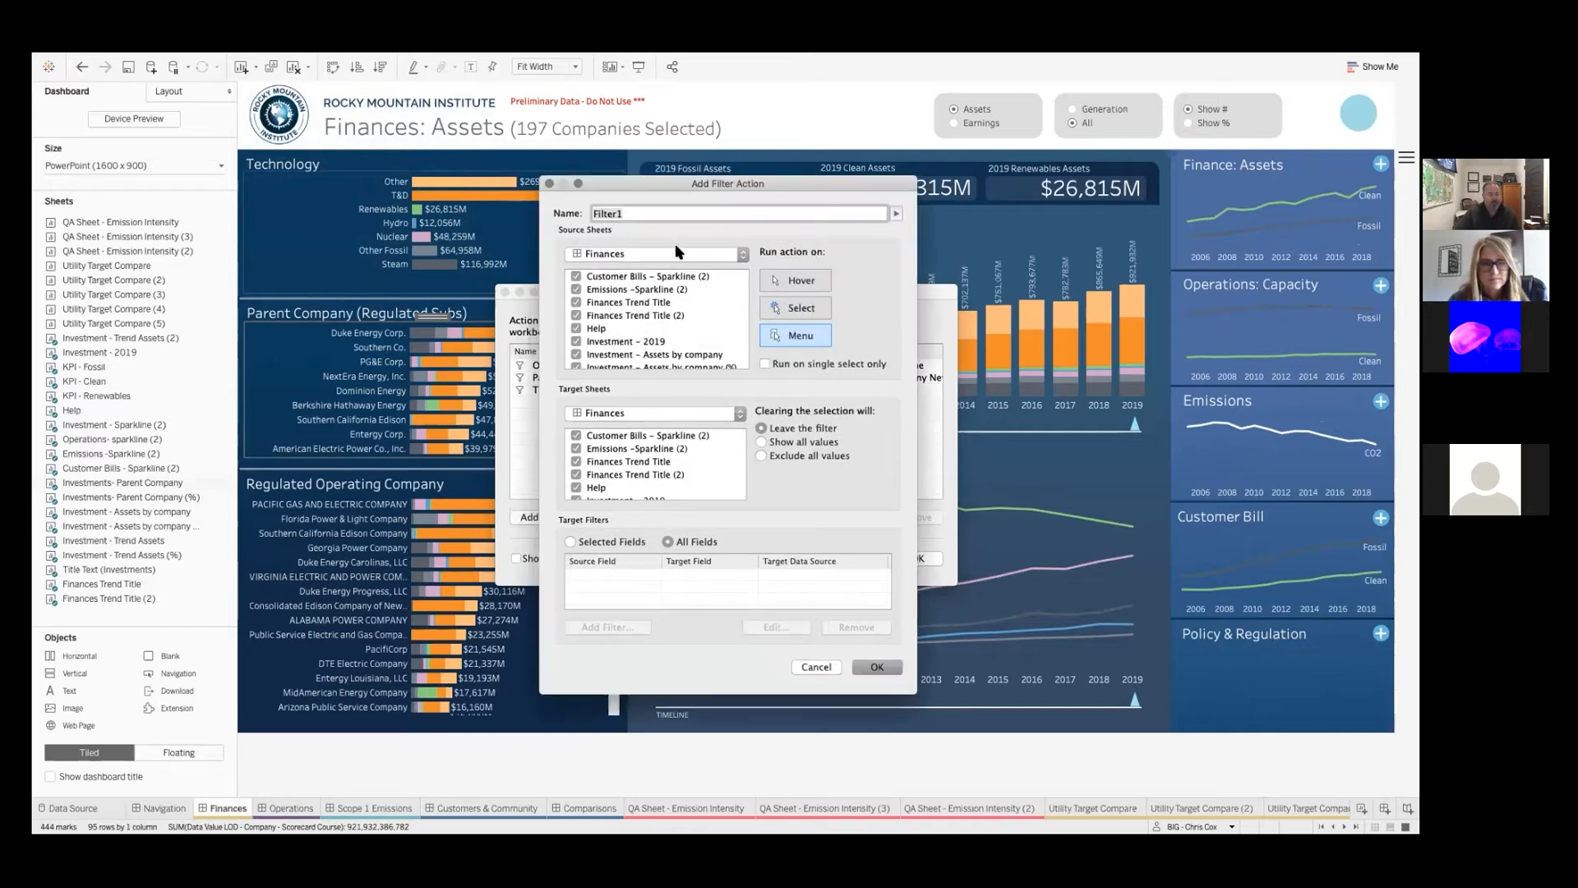
{"action": "left_click", "coordinate": [779, 309]}
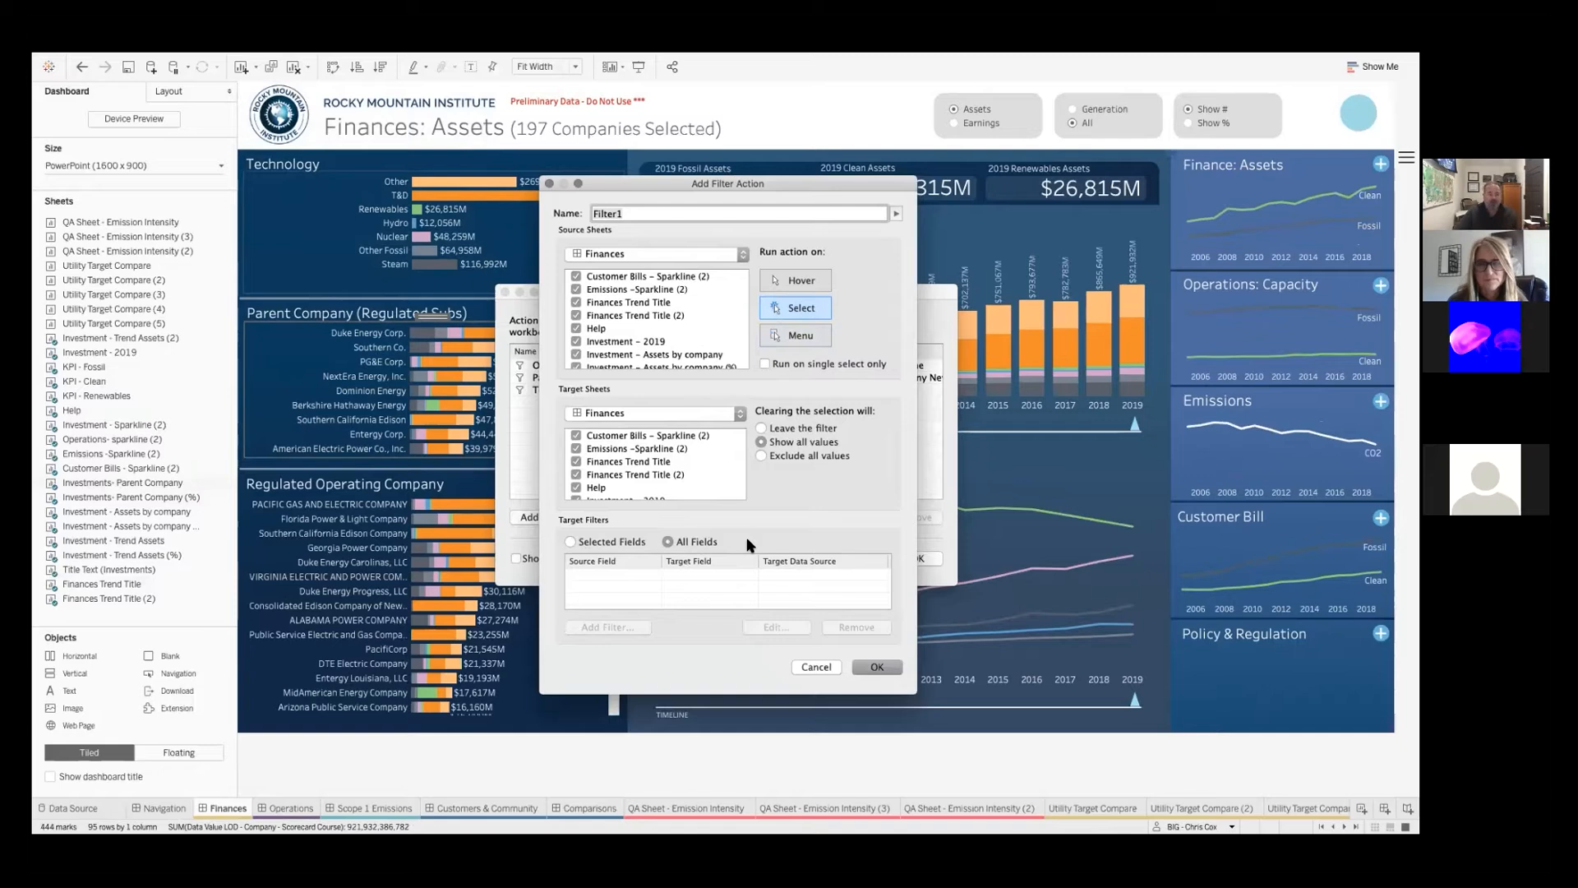
{"action": "left_click", "coordinate": [761, 441]}
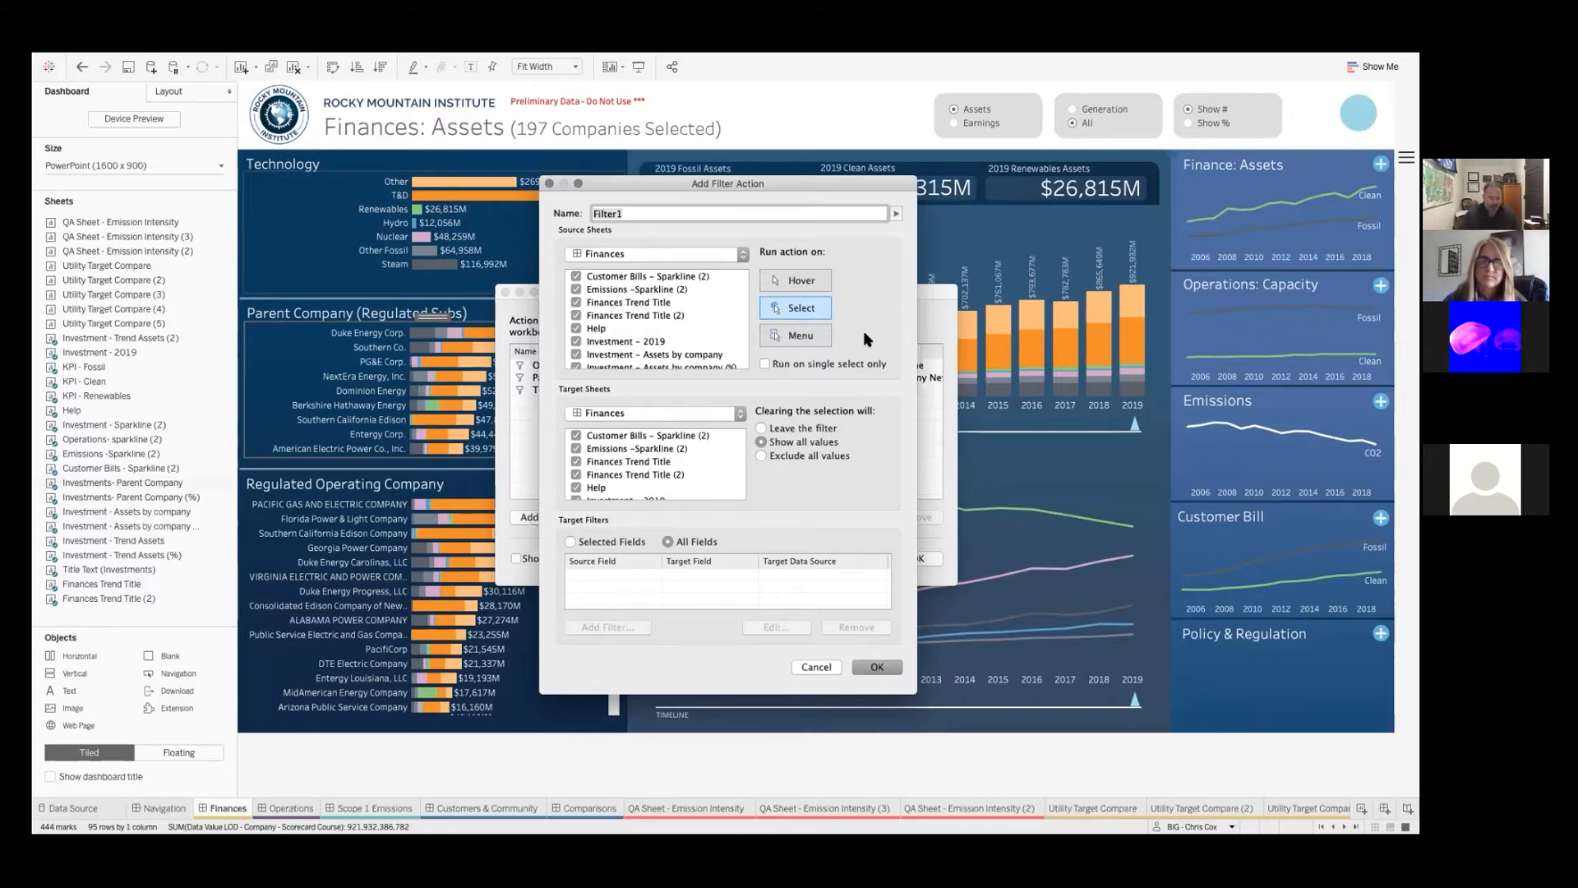
{"action": "left_click", "coordinate": [816, 667]}
{"action": "left_click", "coordinate": [856, 558]}
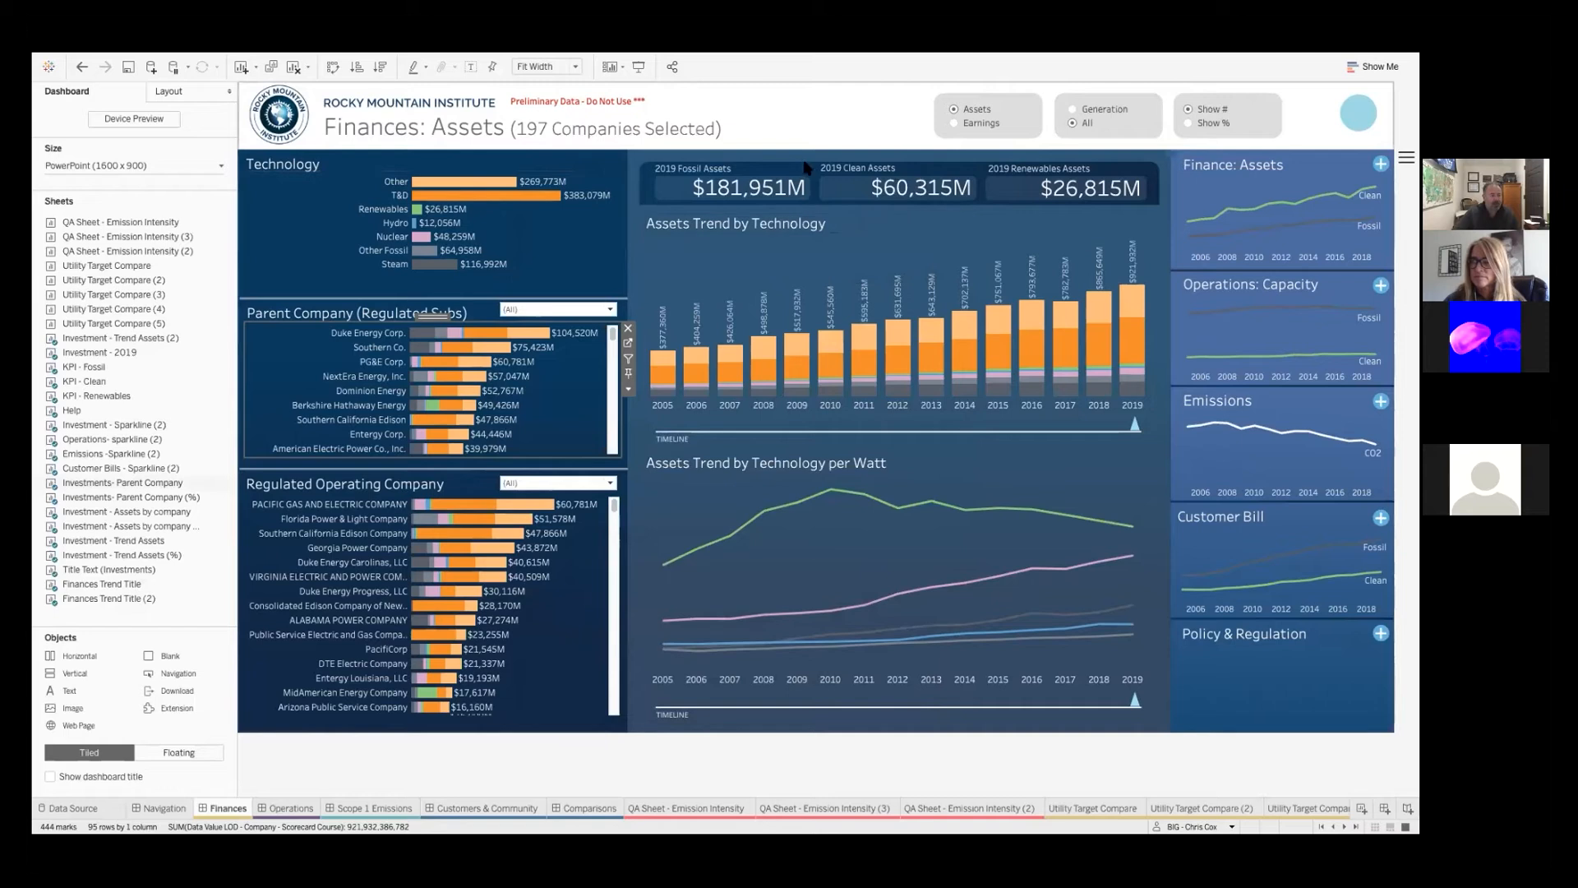
Remove the scorecard_technology_coarse and Parent Company New action filters from the KPI - Fossil sheet and return to the Finances dashboard
{"action": "left_click", "coordinate": [797, 187]}
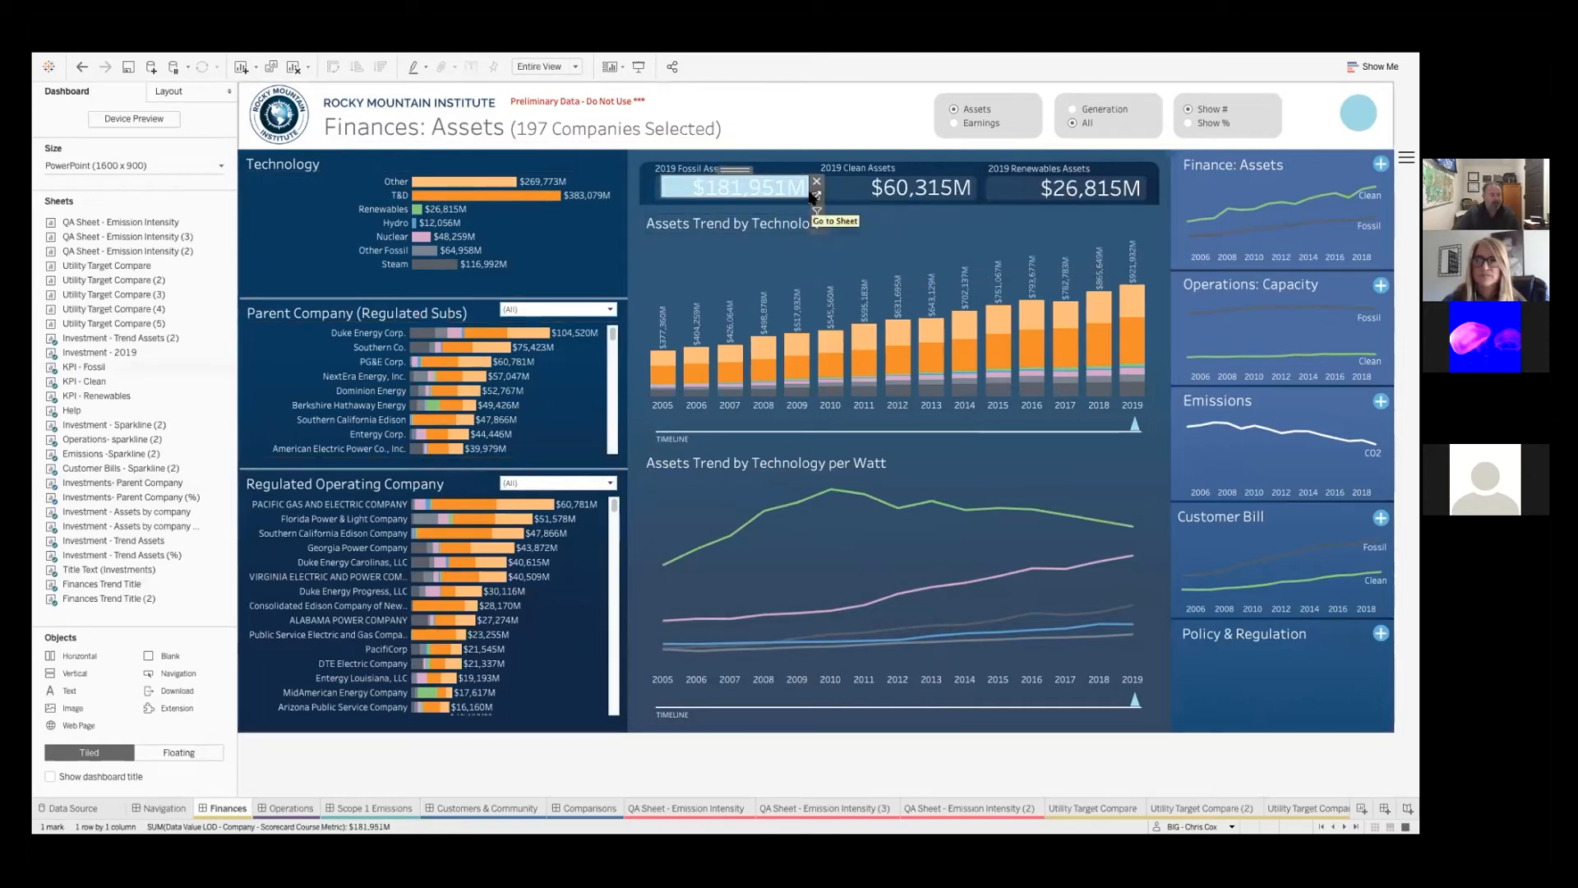
{"action": "left_click", "coordinate": [815, 195]}
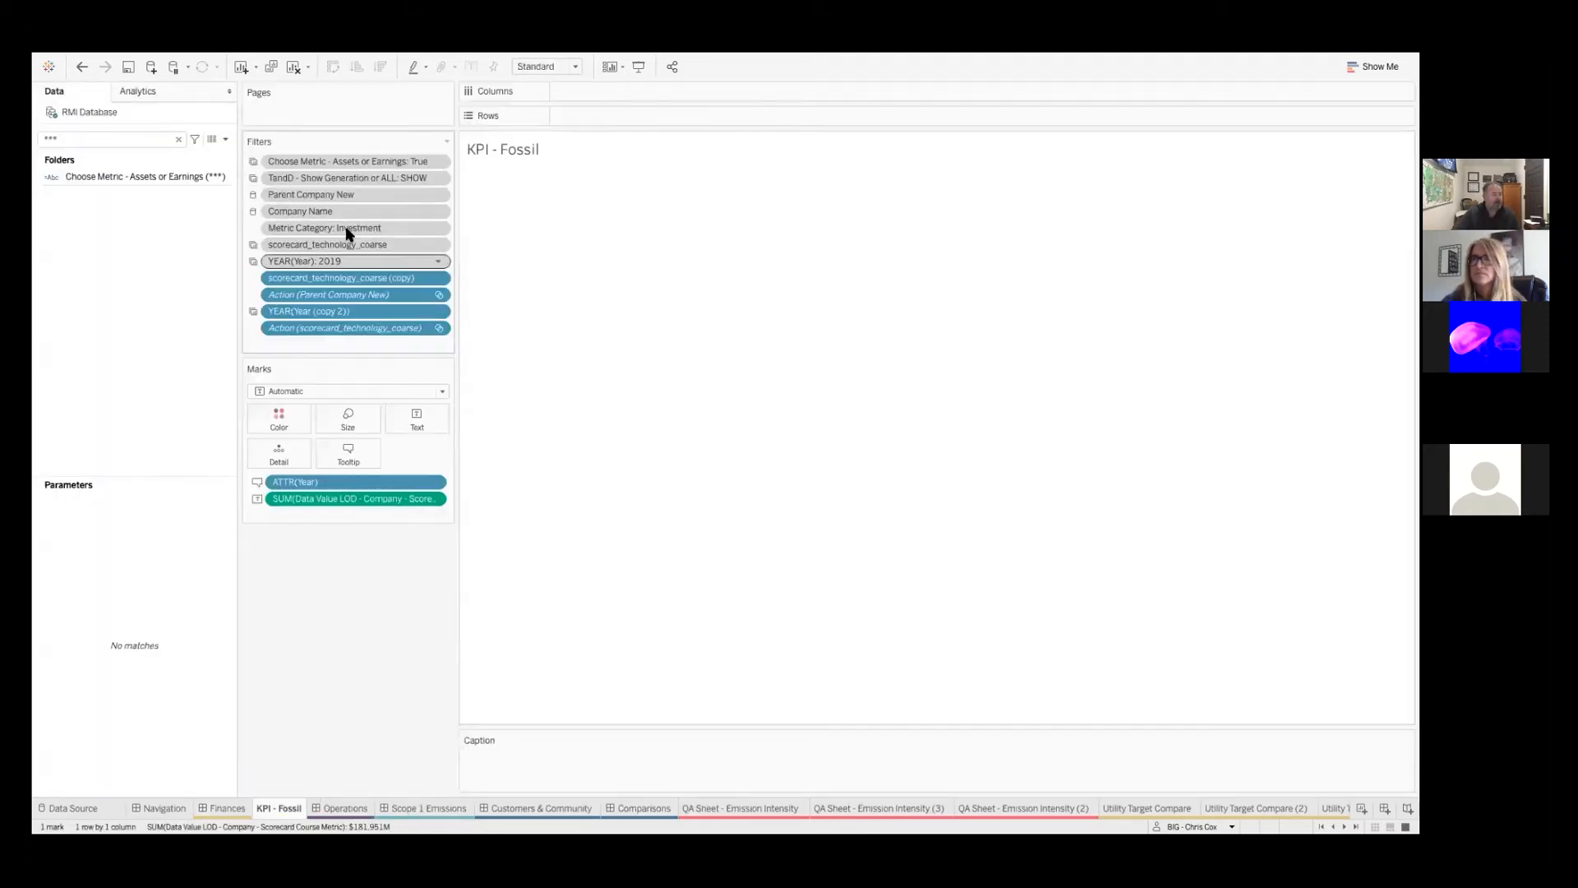
{"action": "left_click_drag", "start_coordinate": [328, 320], "coordinate": [106, 317]}
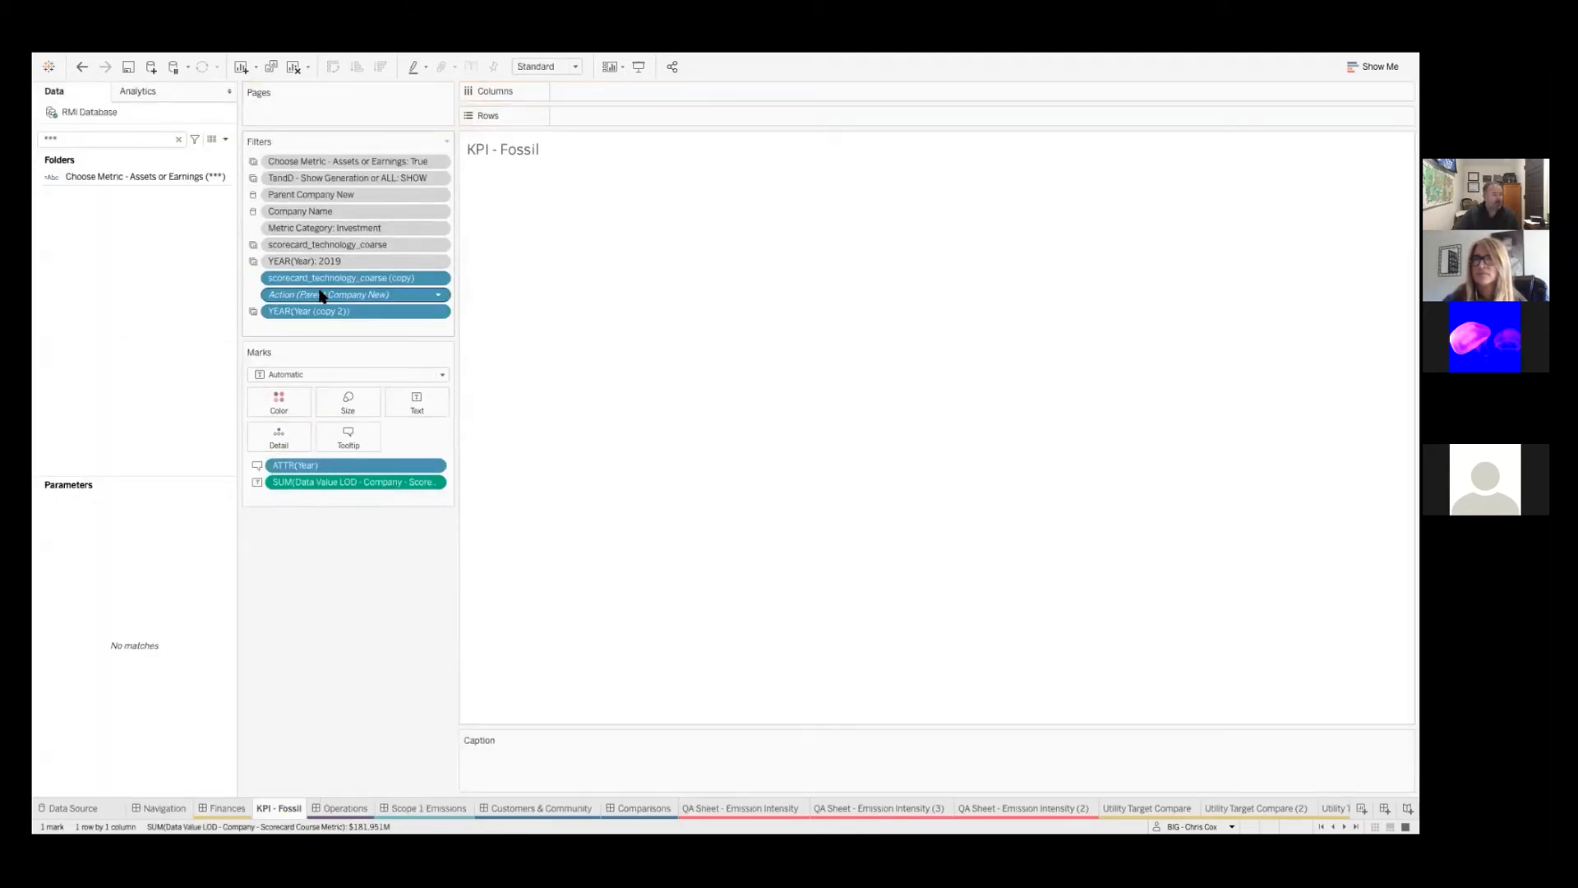
{"action": "left_click_drag", "start_coordinate": [321, 296], "coordinate": [138, 287]}
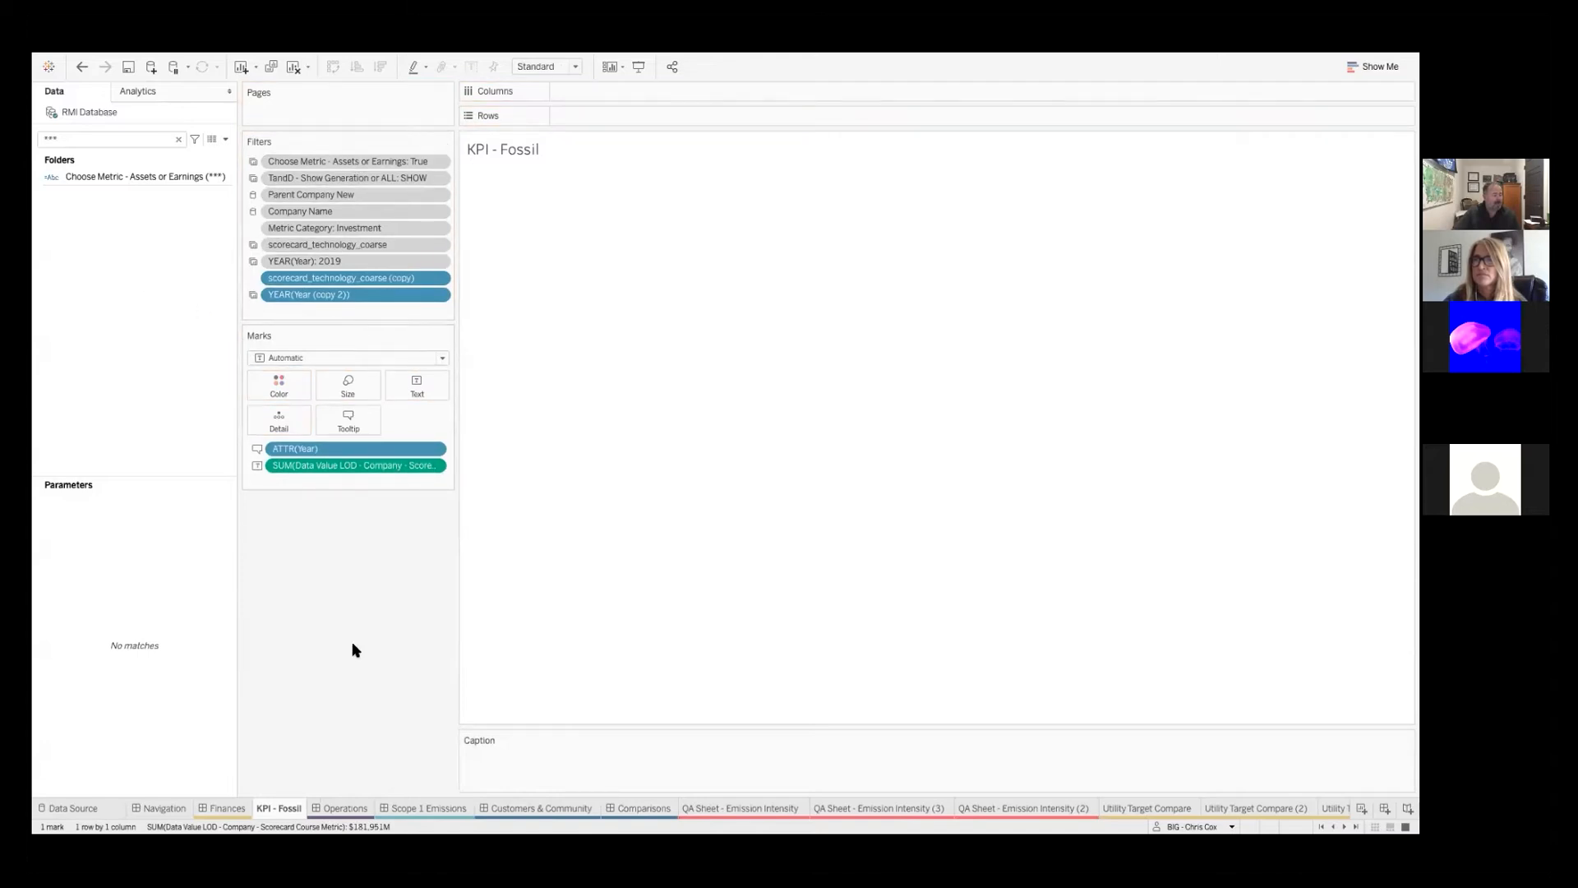
{"action": "left_click", "coordinate": [234, 808]}
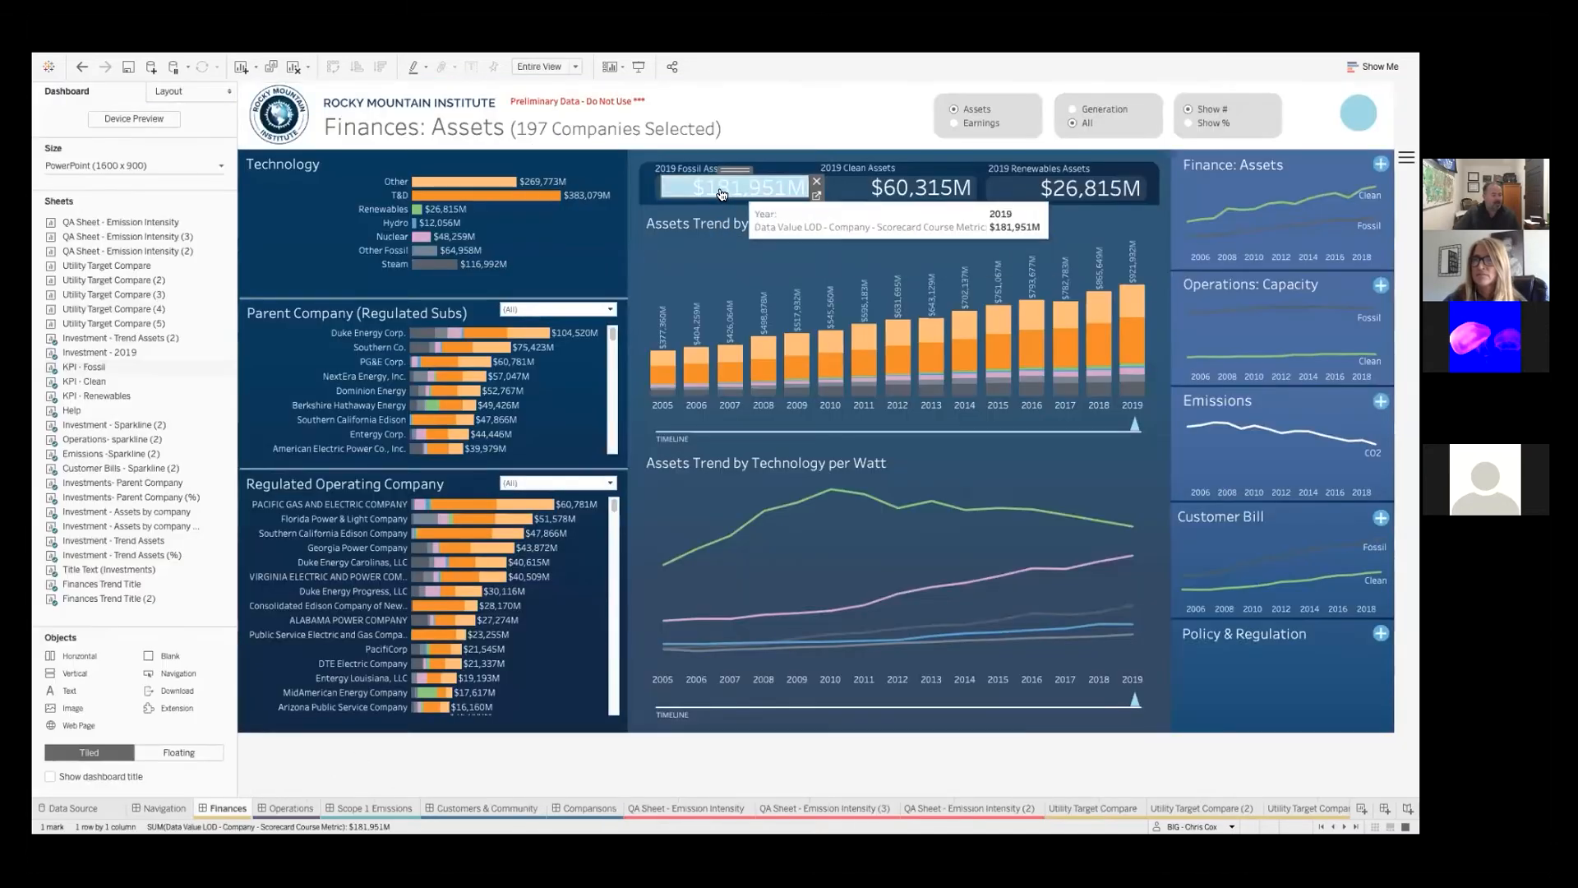
Filter the dashboard by Southern Co. in the Parent Company chart, look at the 2019 Fossil Assets KPI, and clear the selection
{"action": "left_click", "coordinate": [370, 351]}
{"action": "left_click", "coordinate": [370, 348]}
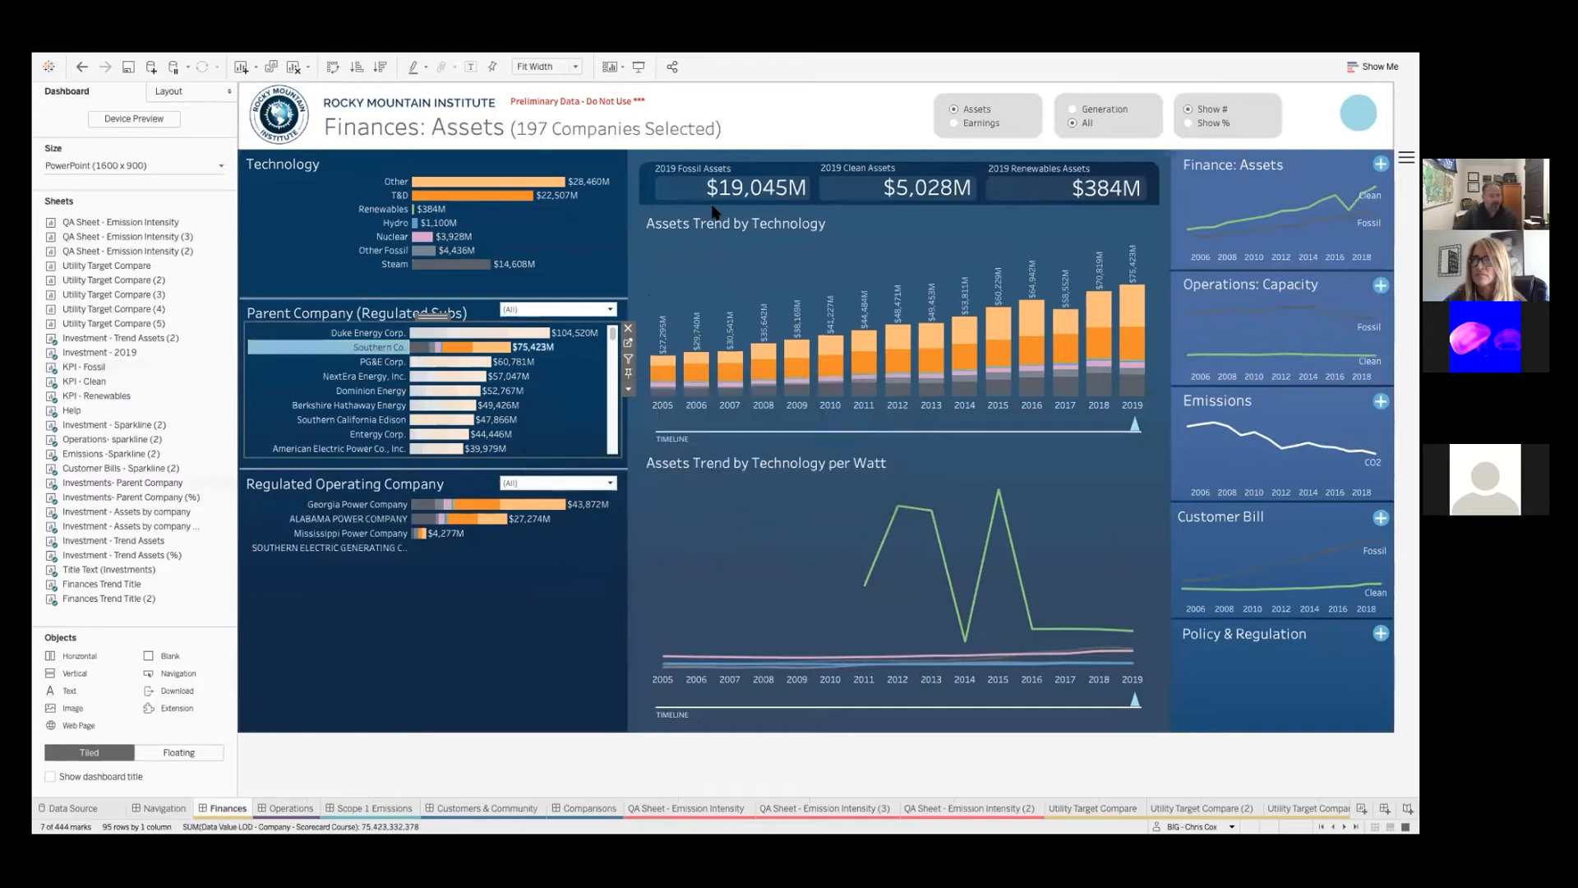
{"action": "mouse_move", "coordinate": [749, 196]}
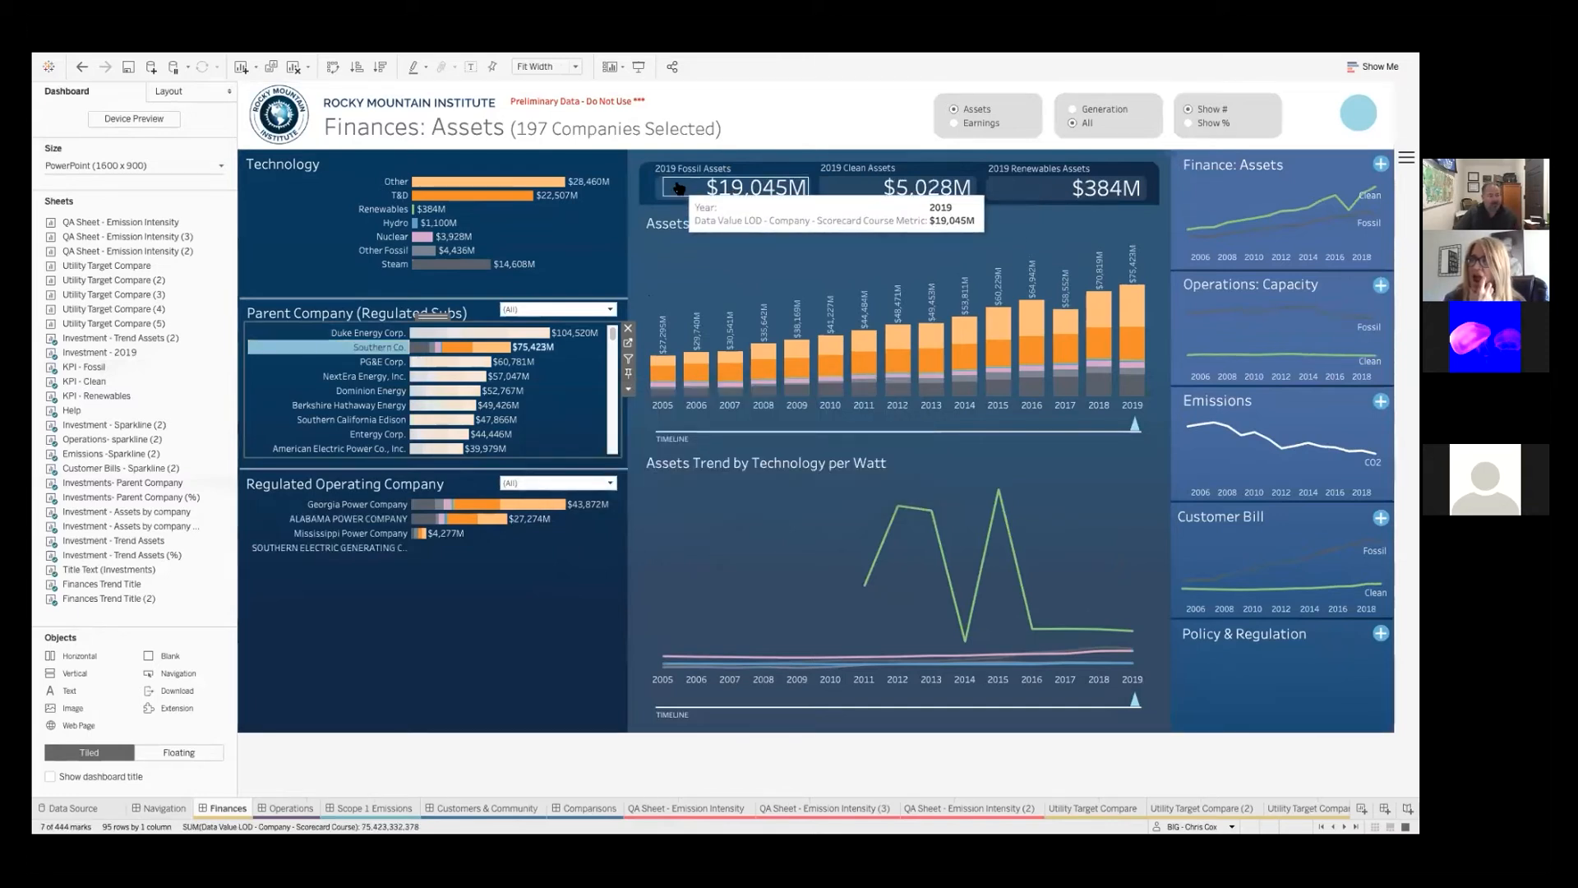
{"action": "left_click", "coordinate": [678, 188]}
{"action": "left_click", "coordinate": [824, 200]}
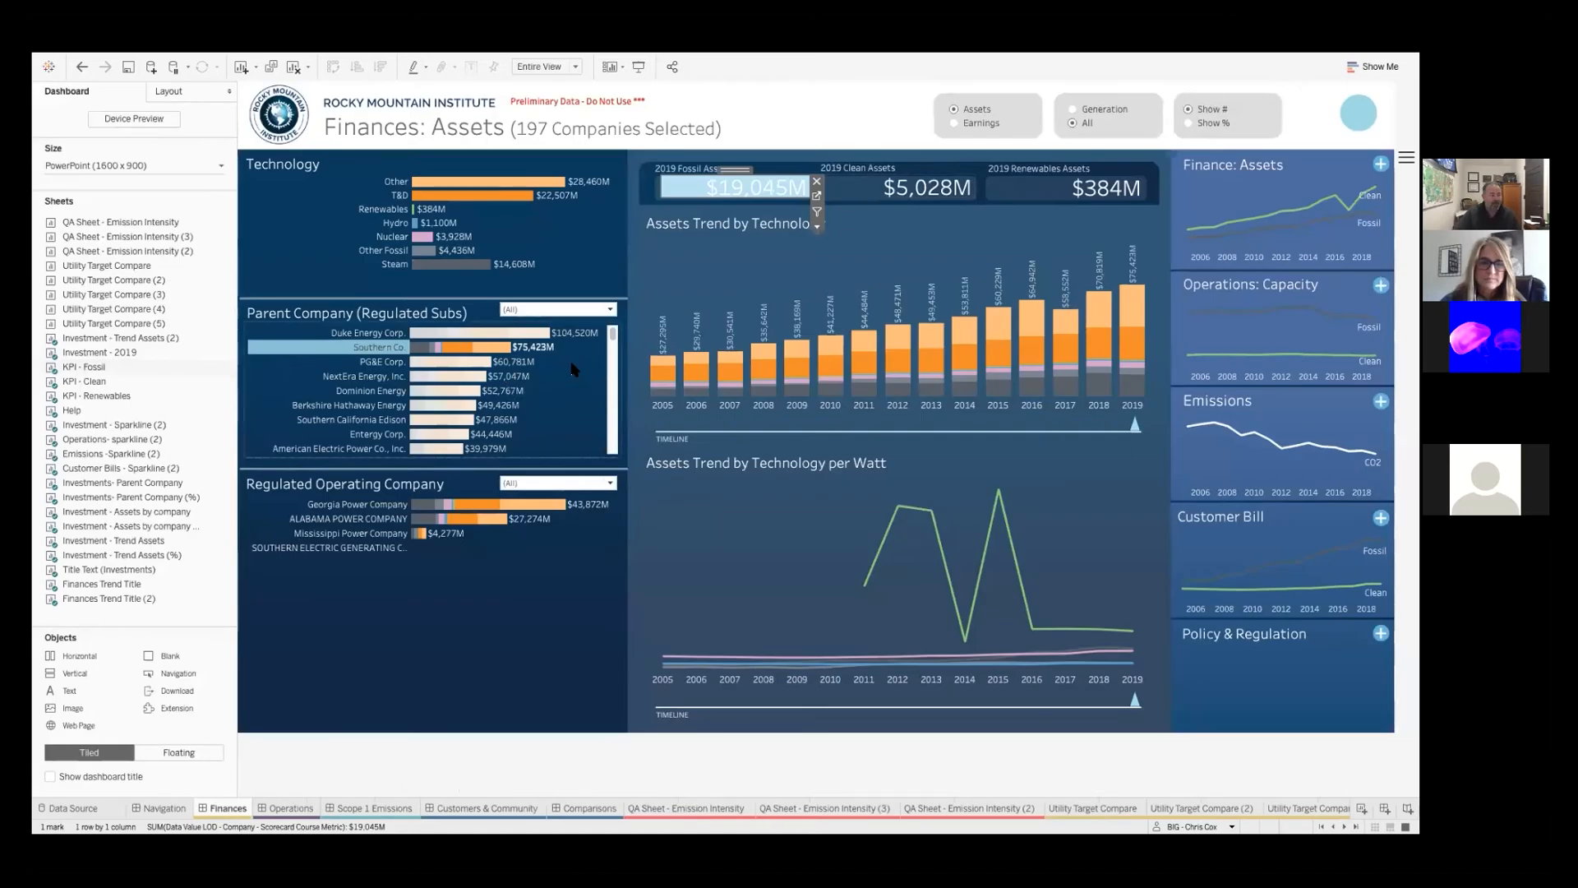
{"action": "left_click", "coordinate": [571, 364]}
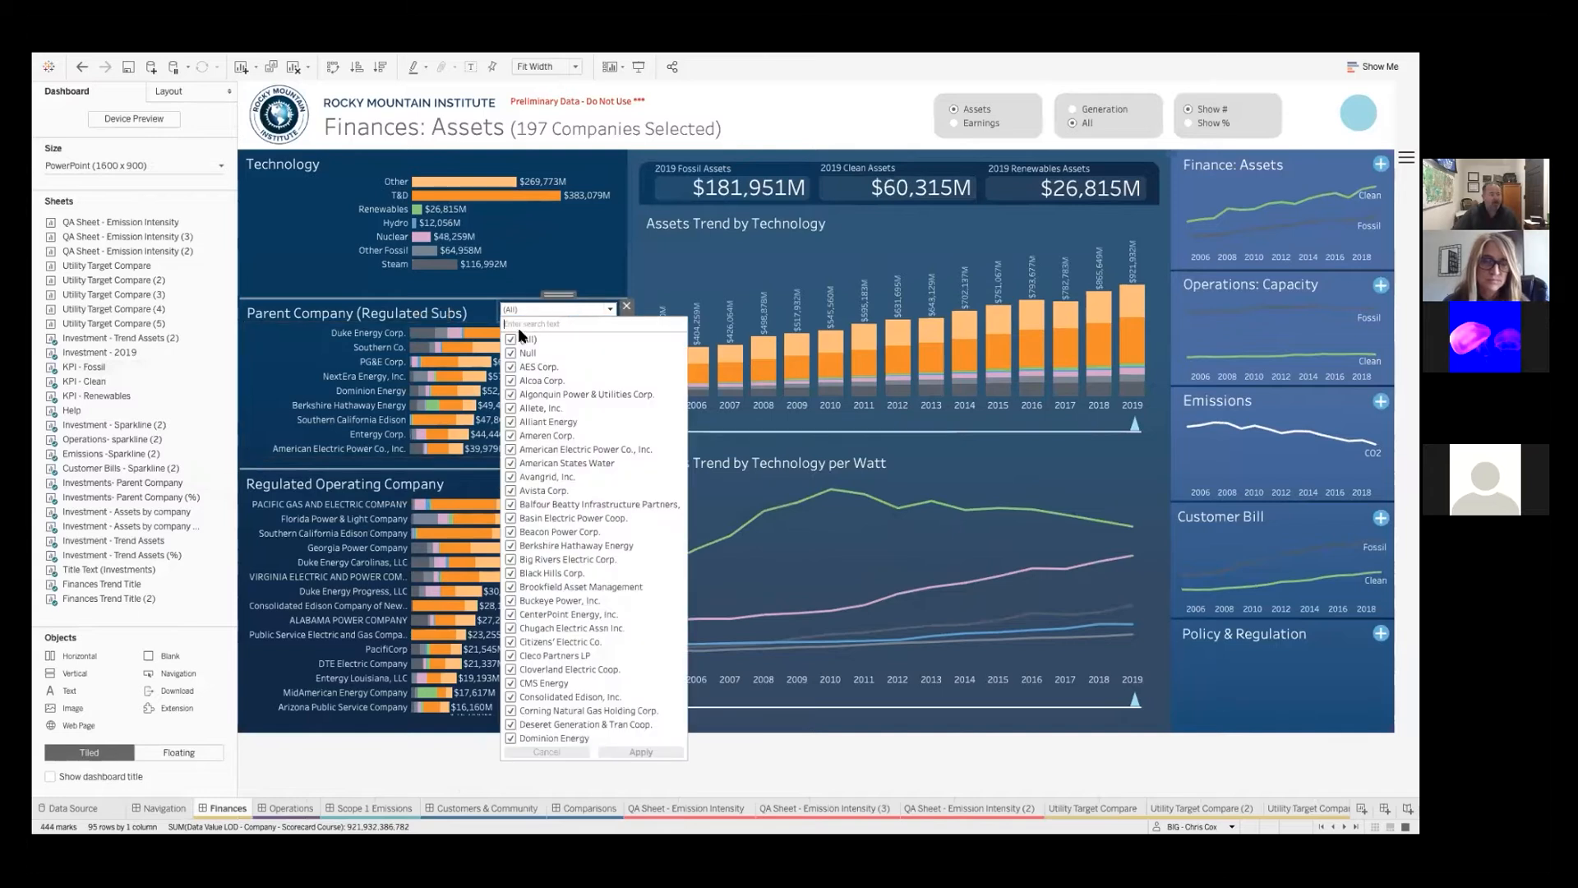
Search the Parent Company dropdown filter for "South" and limit the dashboard to Southern Co
{"action": "left_click", "coordinate": [516, 333]}
{"action": "type", "text": "South"}
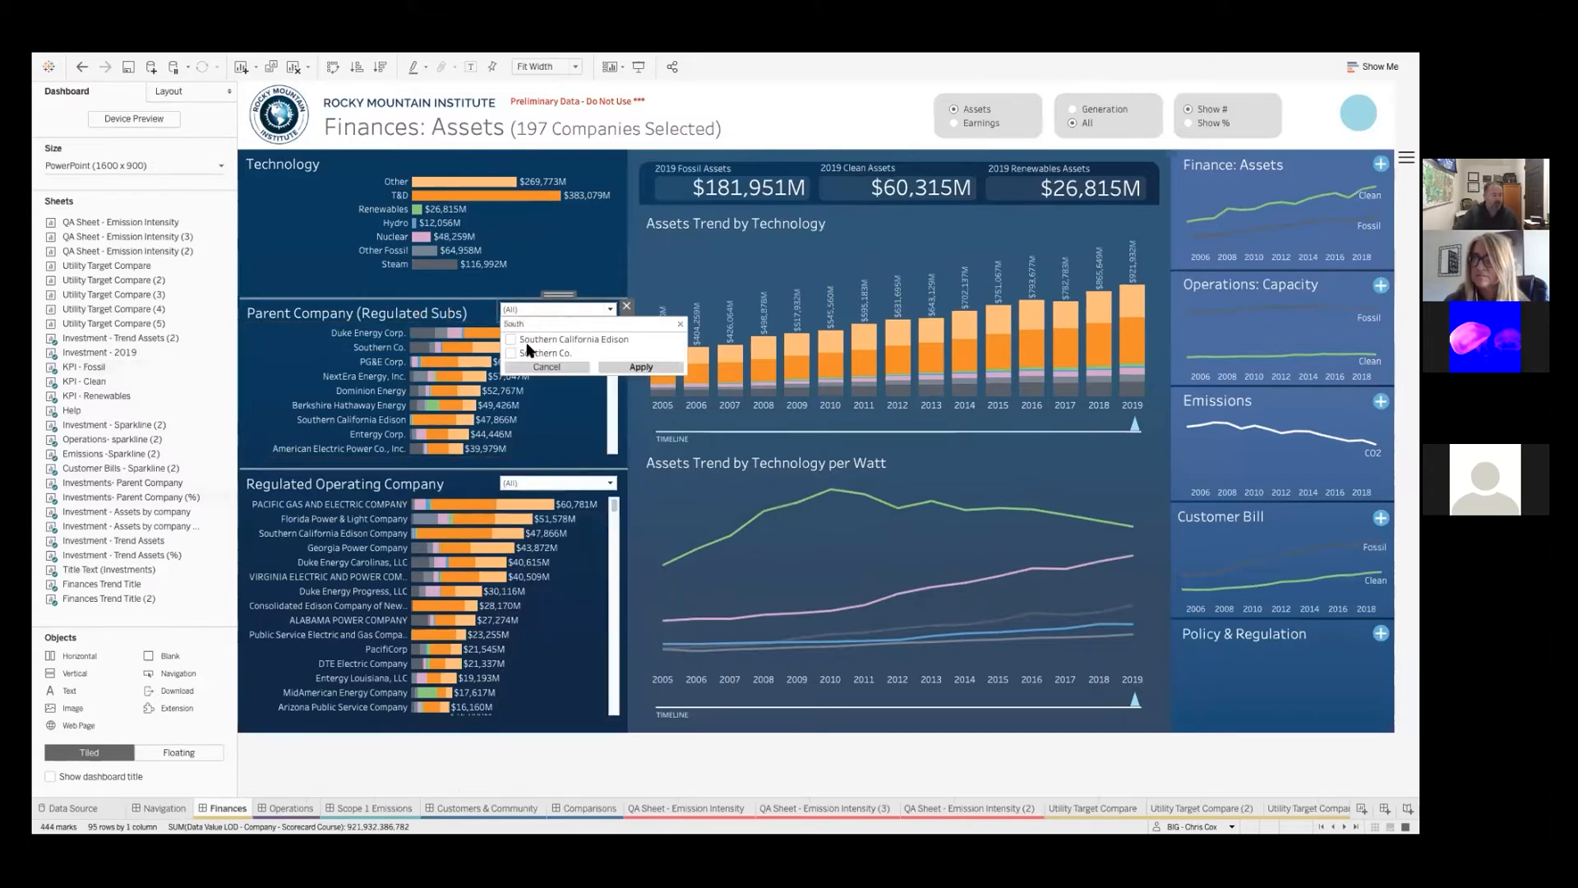
{"action": "left_click", "coordinate": [530, 351]}
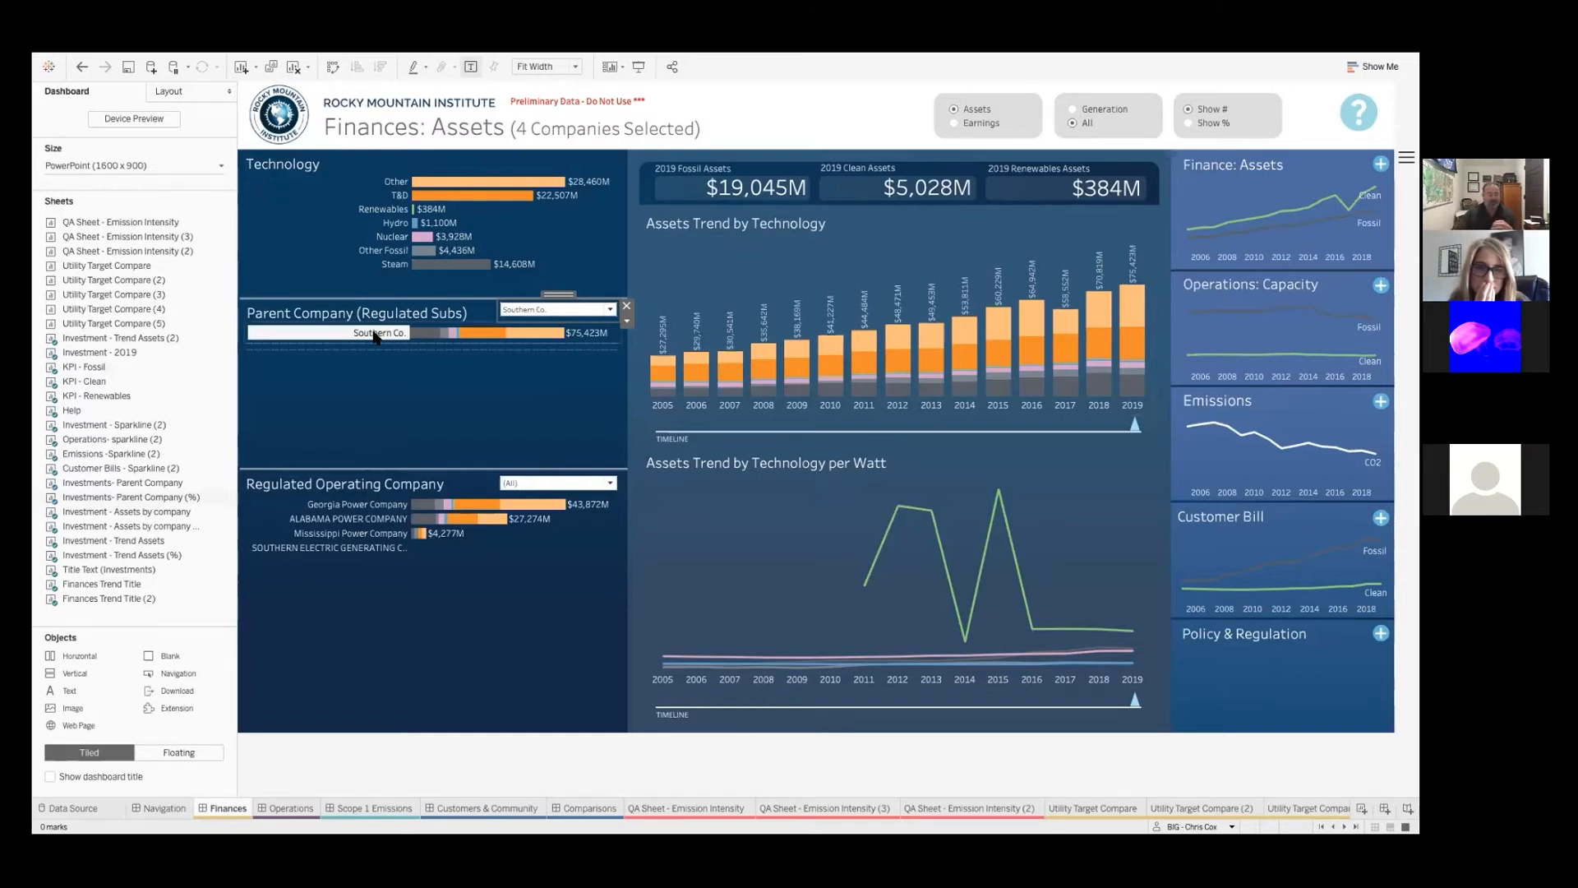
Set the Parent Company dropdown filter back to (All)
{"action": "mouse_move", "coordinate": [927, 358]}
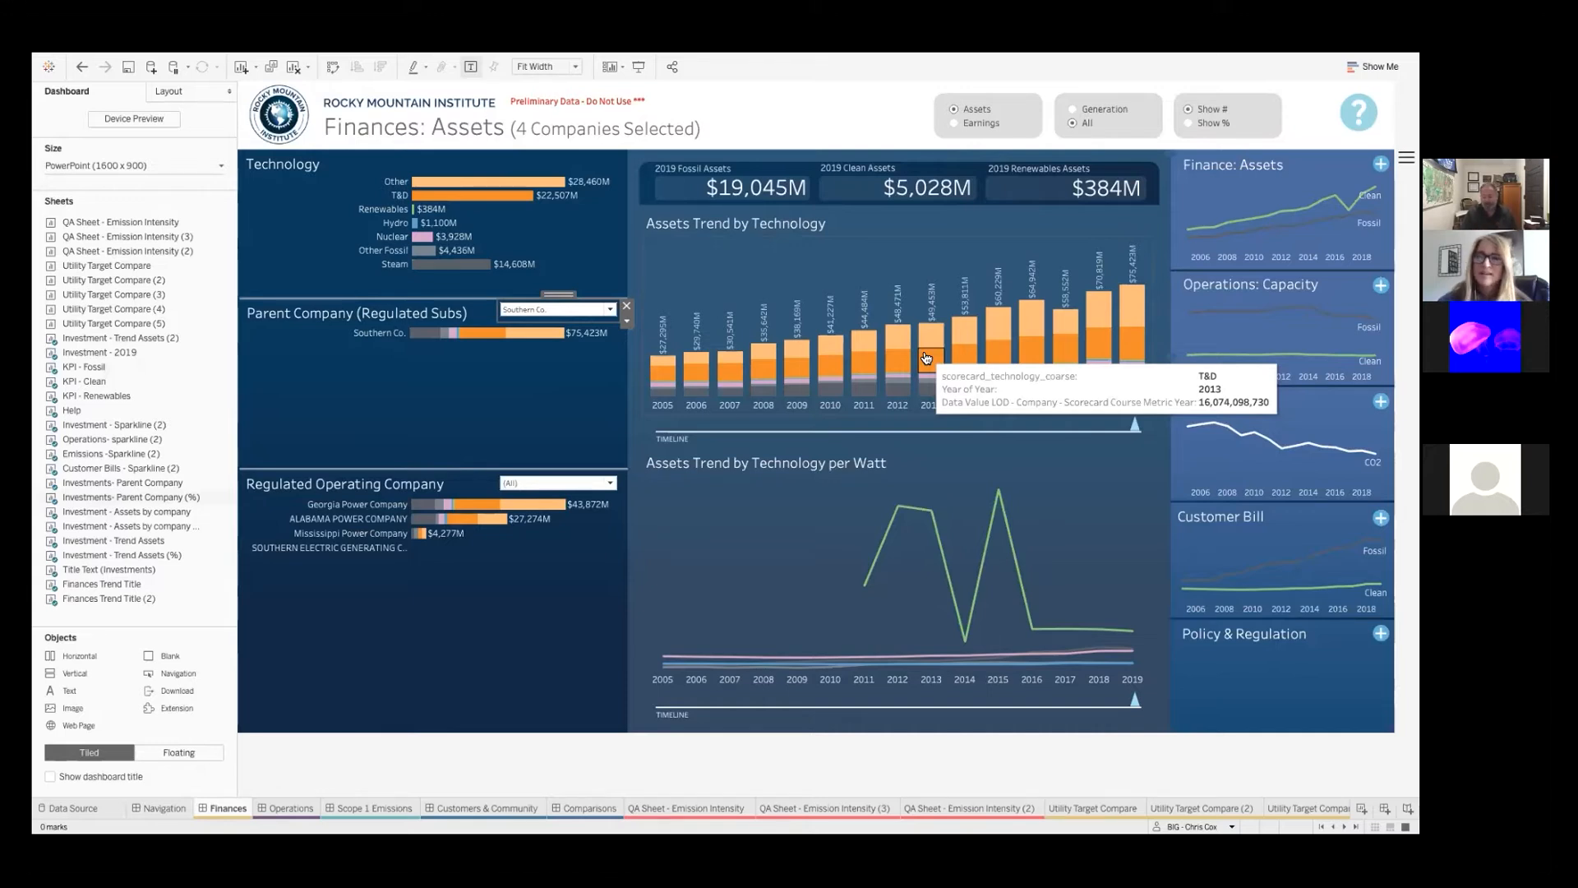
{"action": "left_click", "coordinate": [586, 310]}
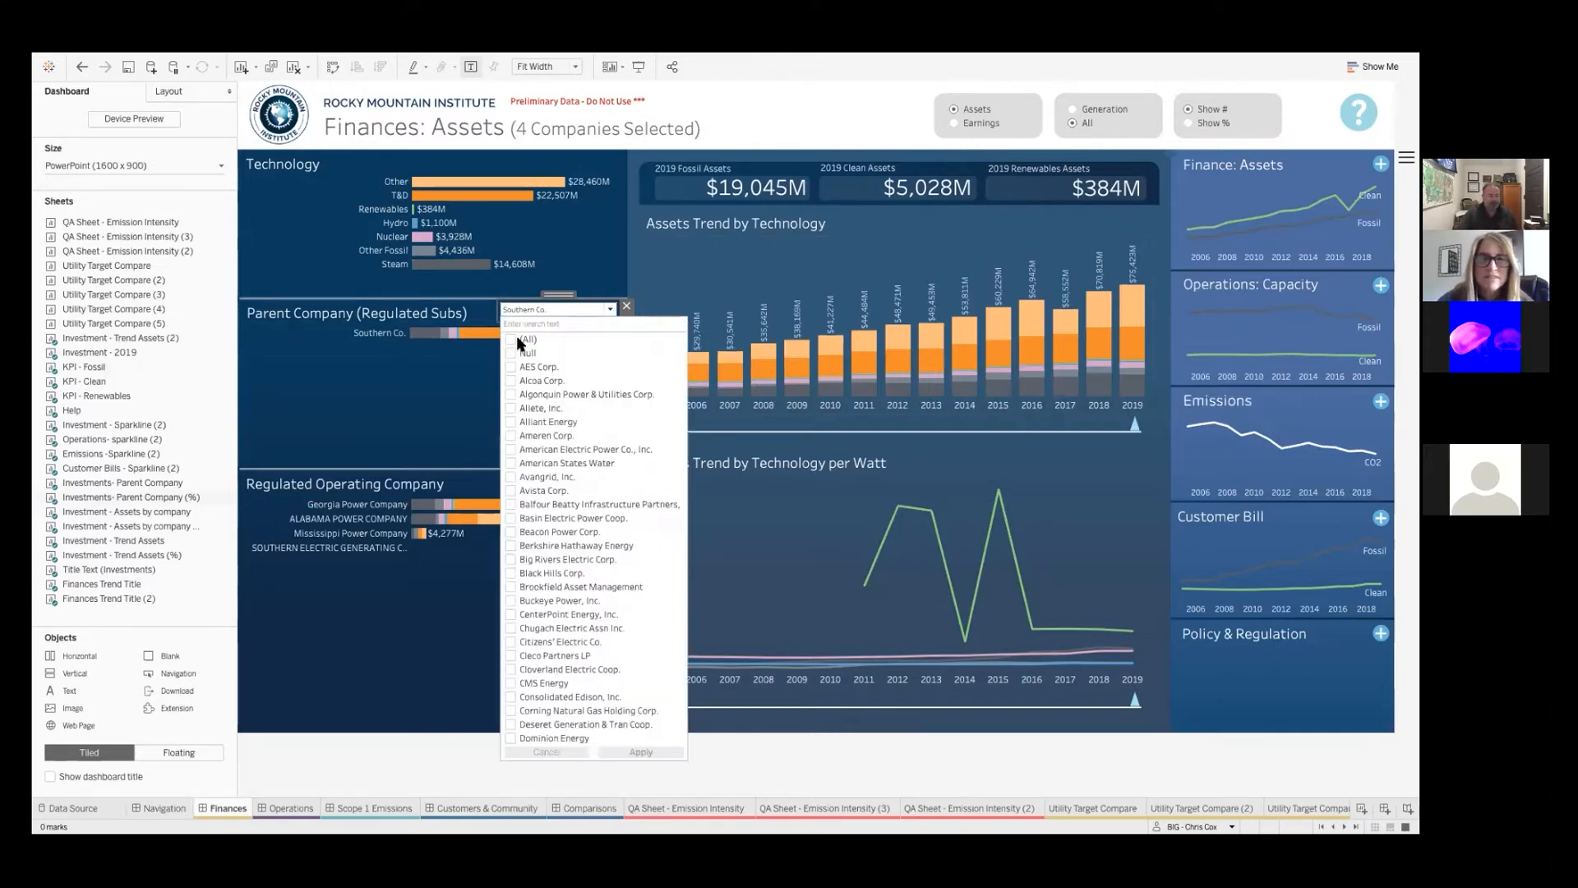
{"action": "left_click", "coordinate": [514, 340]}
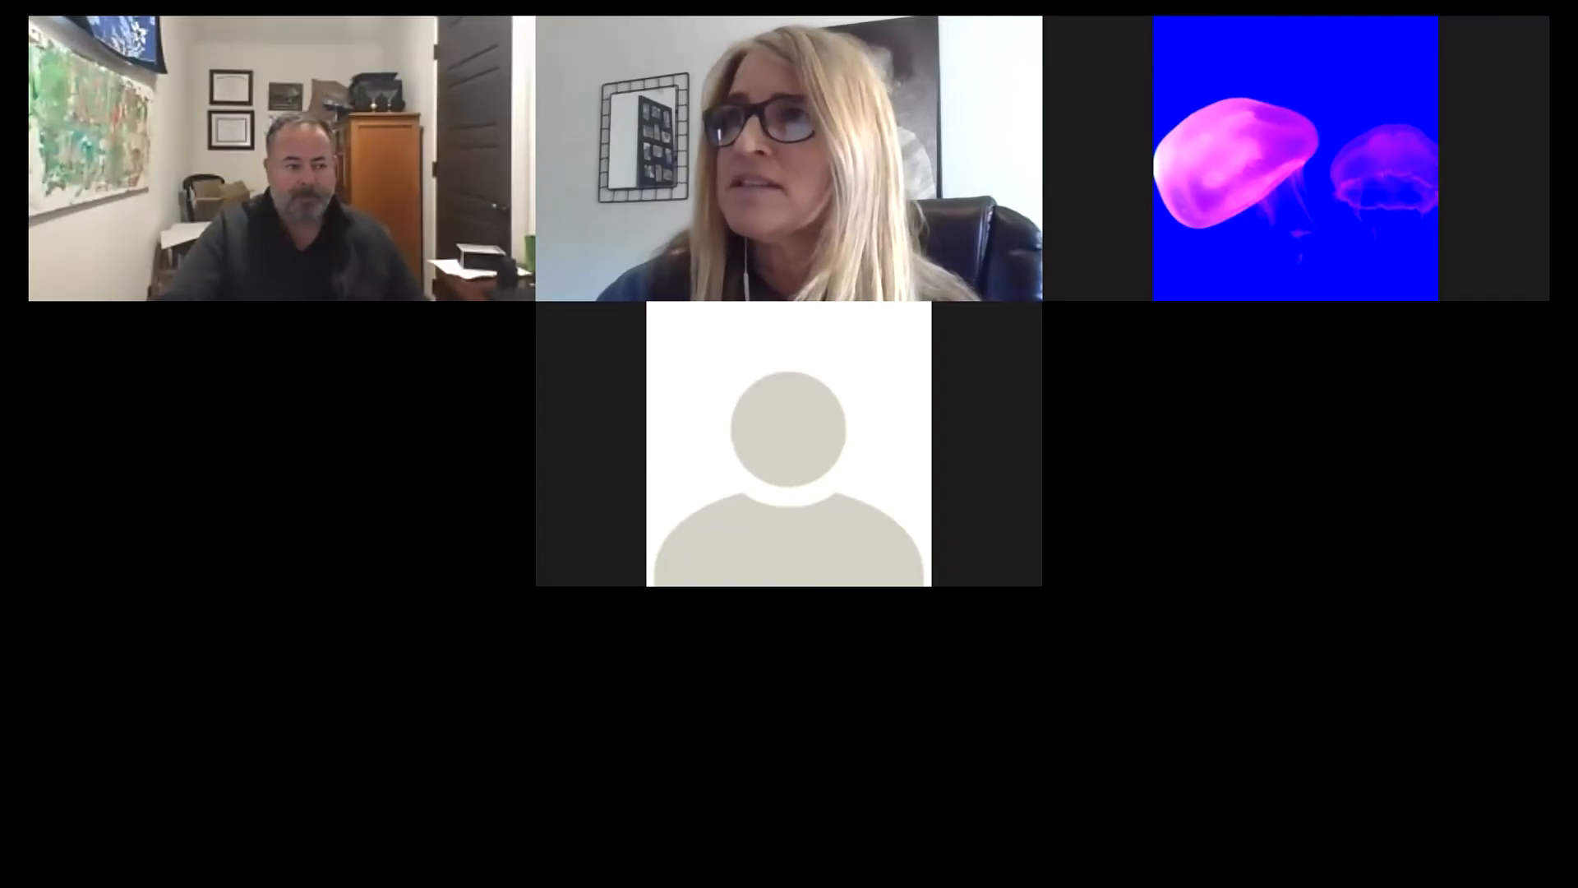
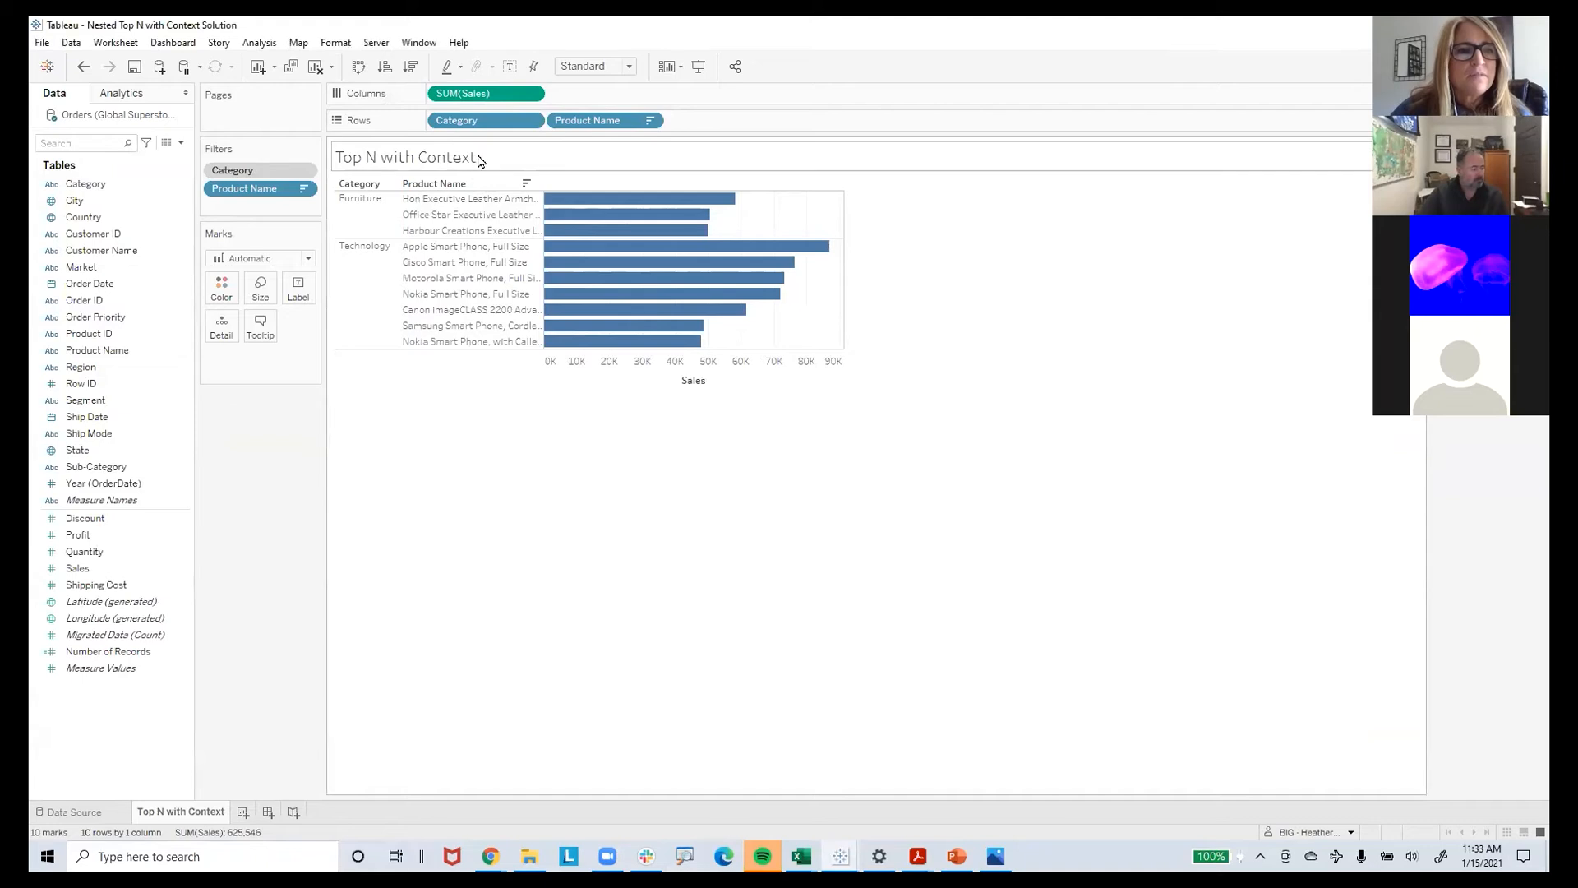
Change the Top N with Context worksheet title to "What are my TOP 10 Products in EACH Category??"
{"action": "left_click_drag", "start_coordinate": [690, 323], "coordinate": [381, 203]}
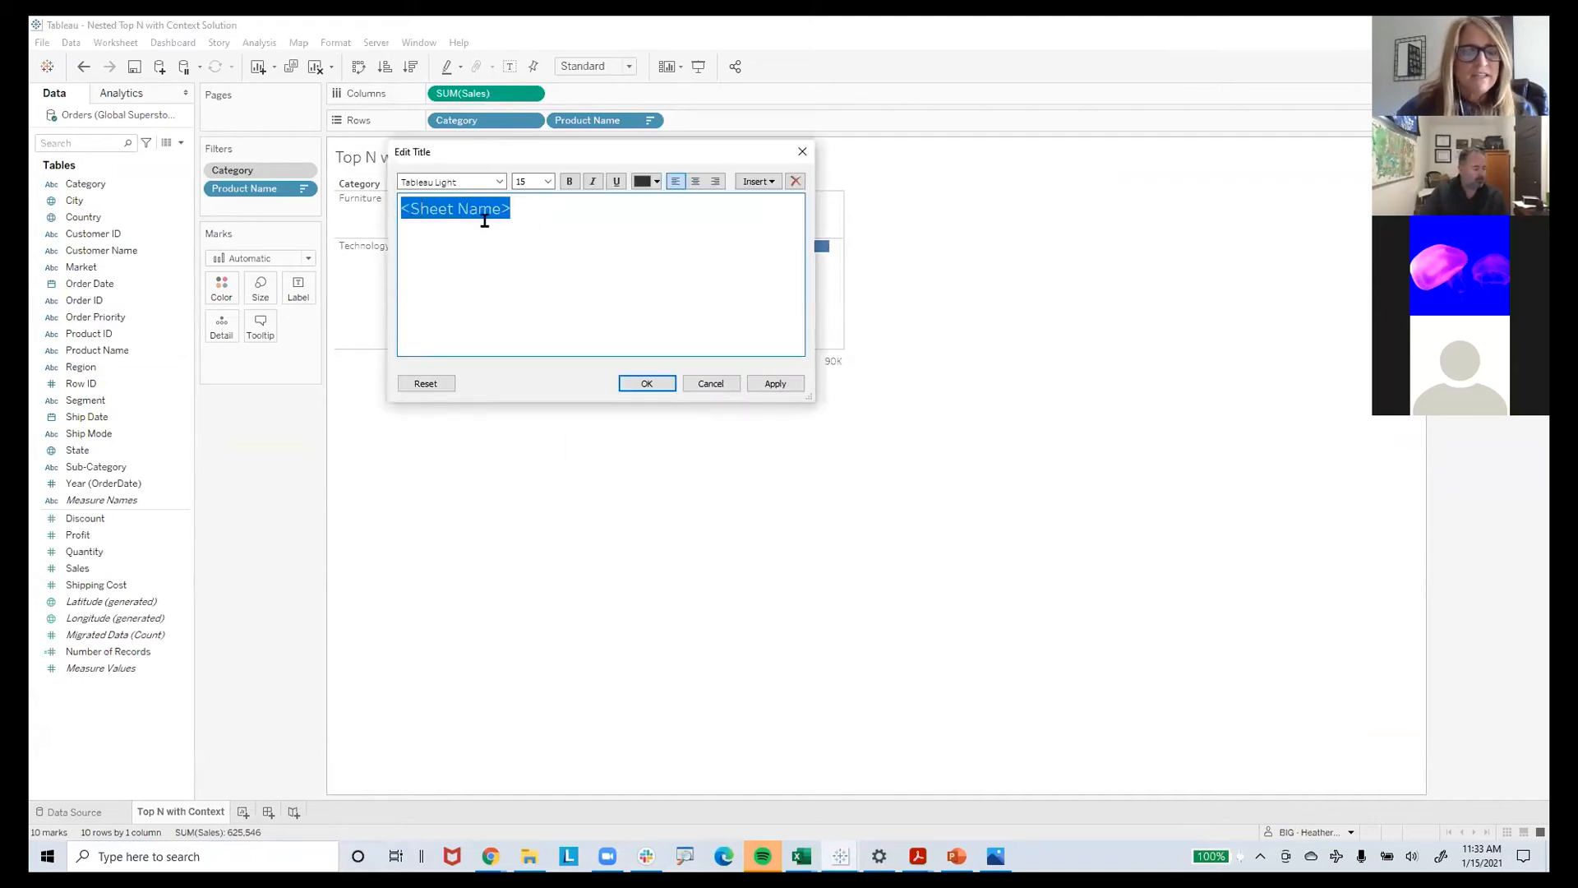
{"action": "type", "text": "What are my TOP 10"}
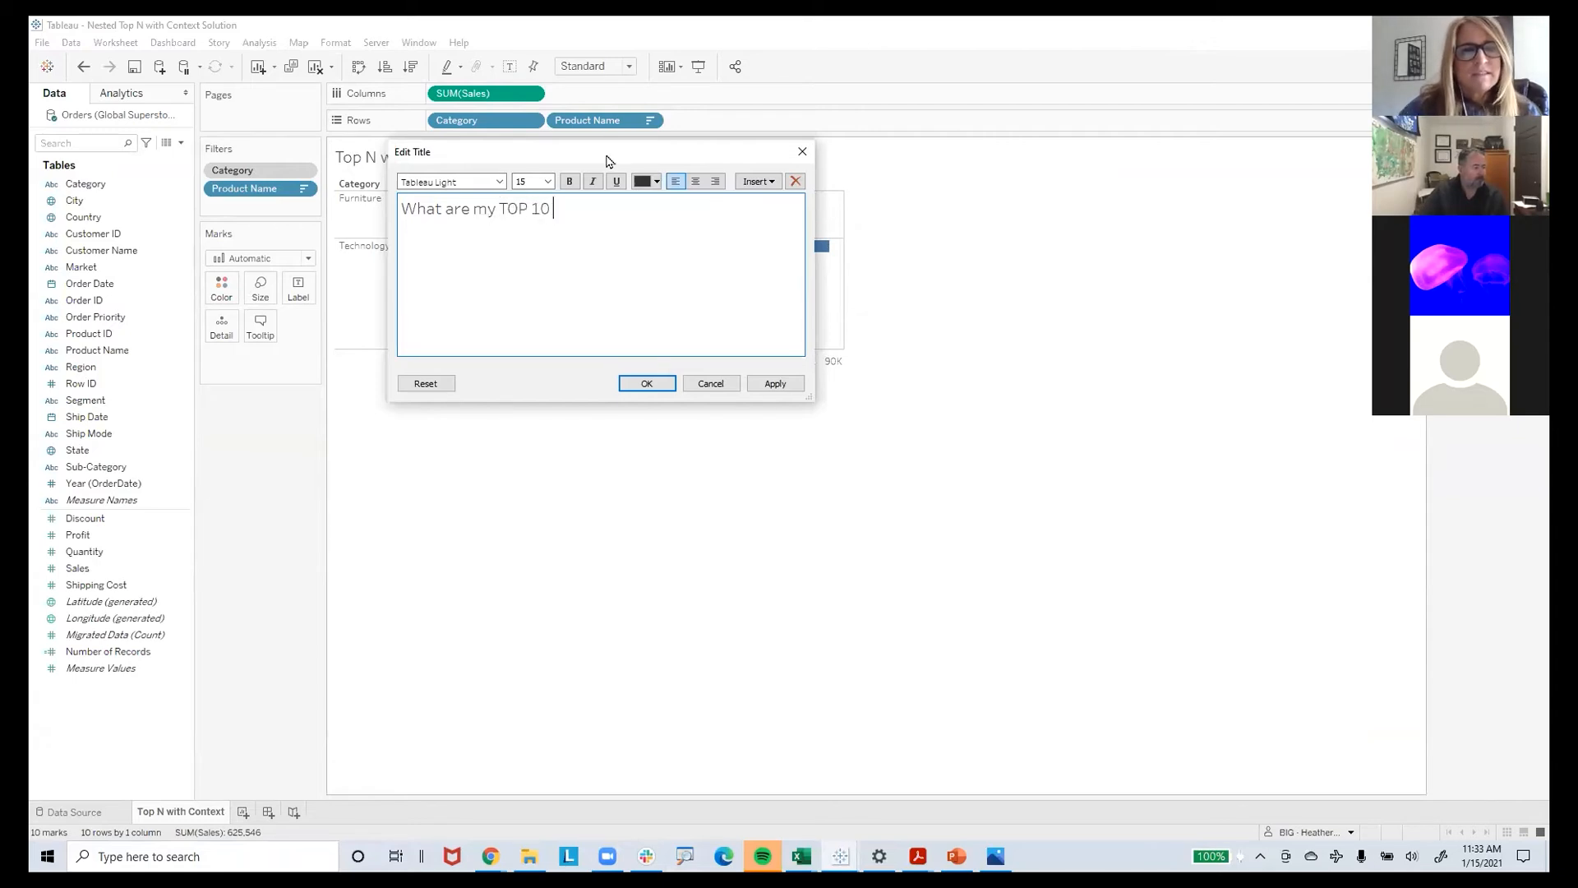
{"action": "left_click_drag", "start_coordinate": [606, 158], "coordinate": [638, 175]}
{"action": "type", "text": "Producst"}
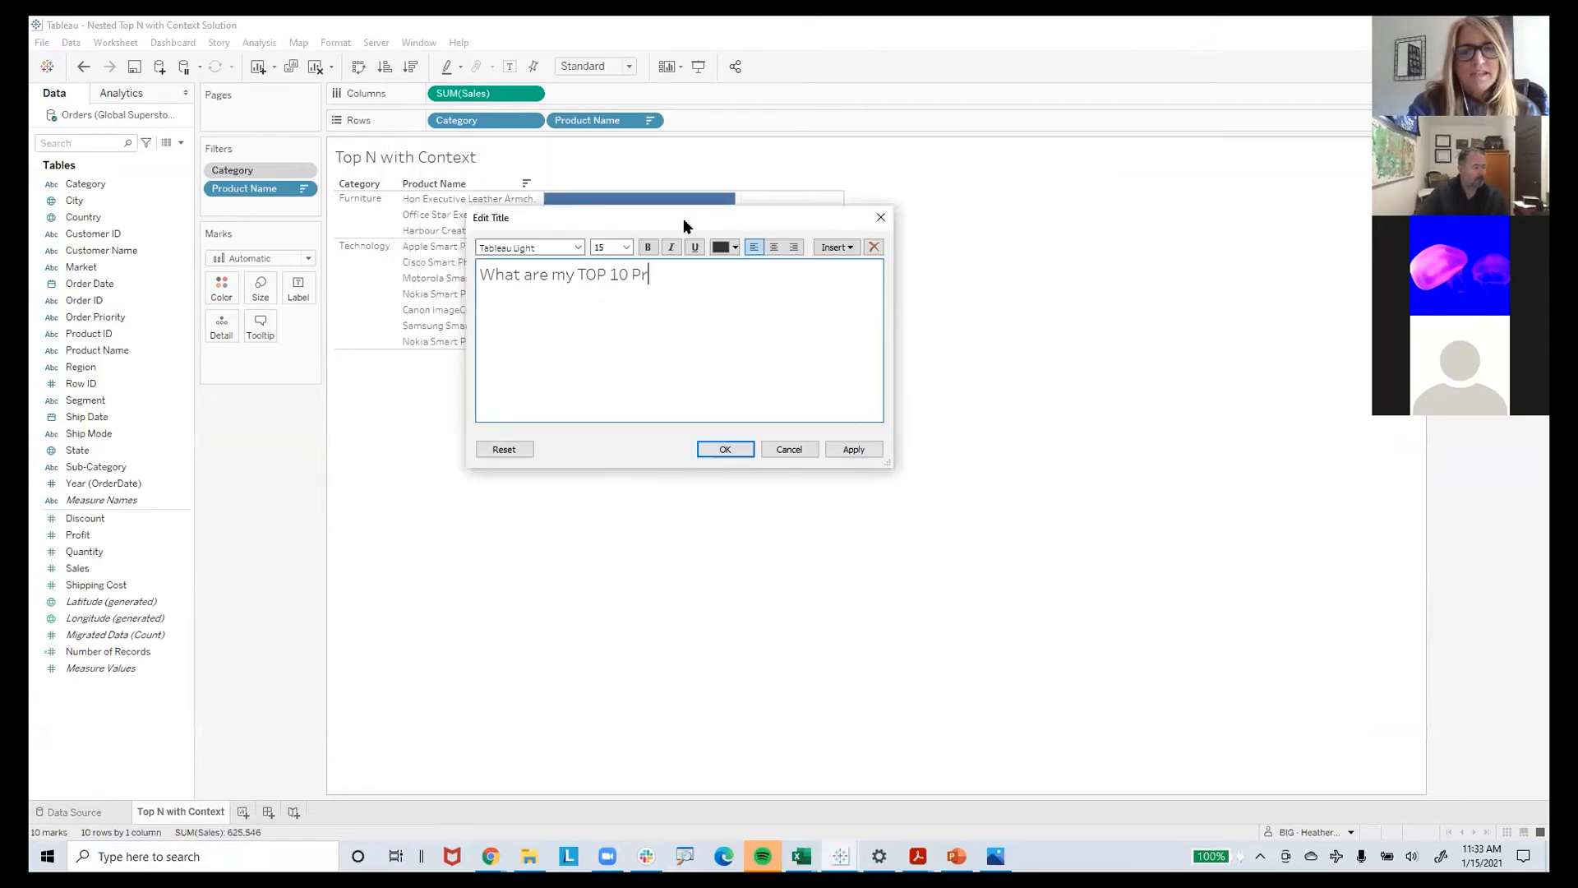
{"action": "key", "text": "BackSpace"}
{"action": "key", "text": "BackSpace"}
{"action": "type", "text": "ts in E"}
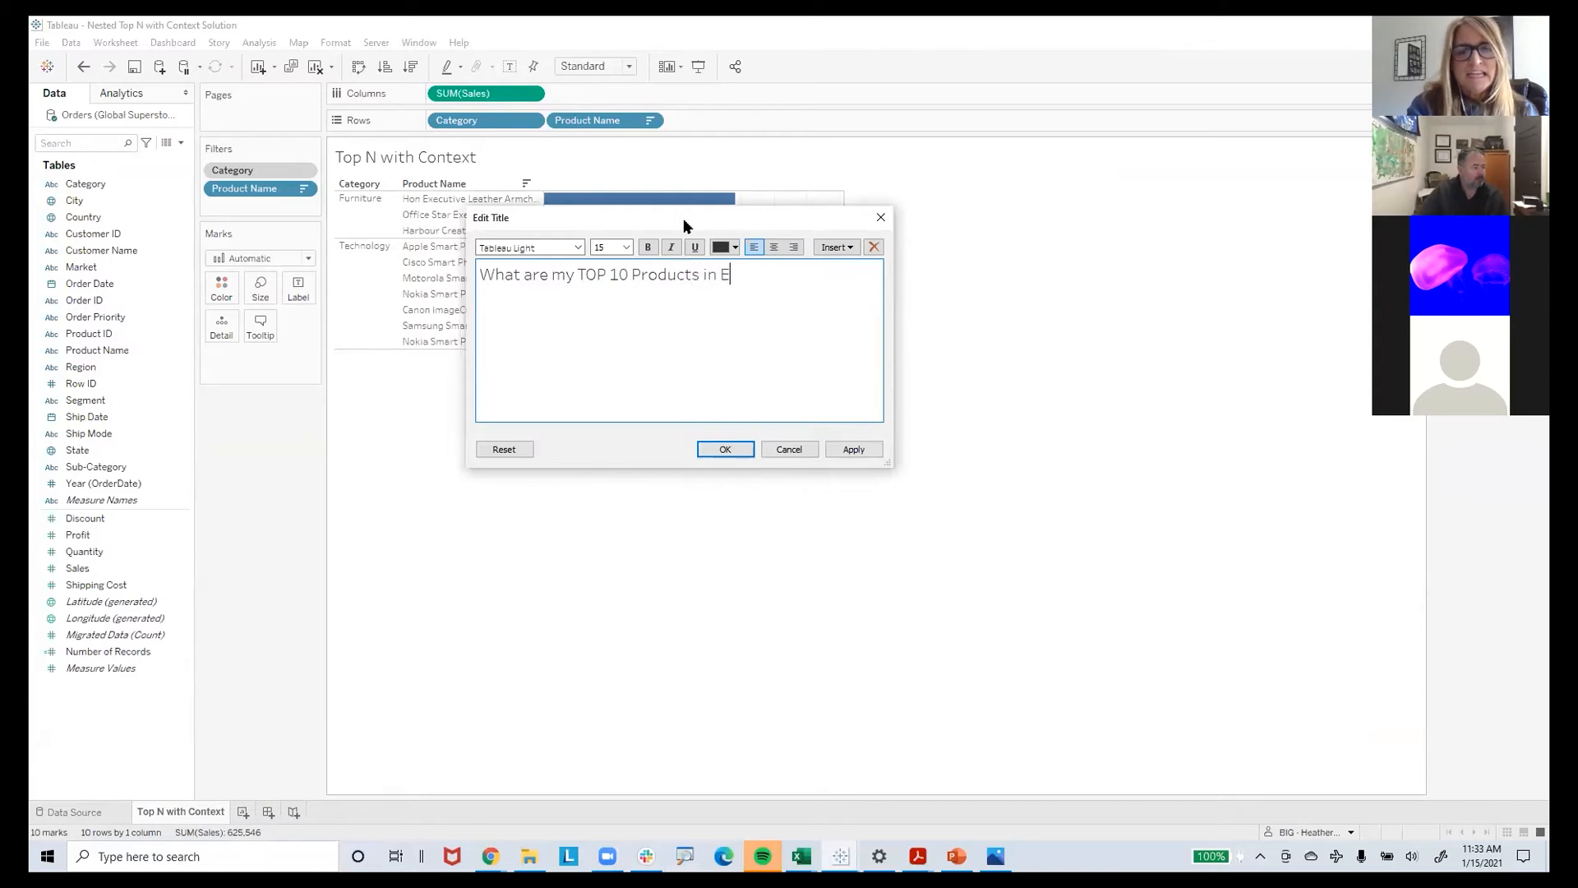
{"action": "type", "text": "ACH Ca"}
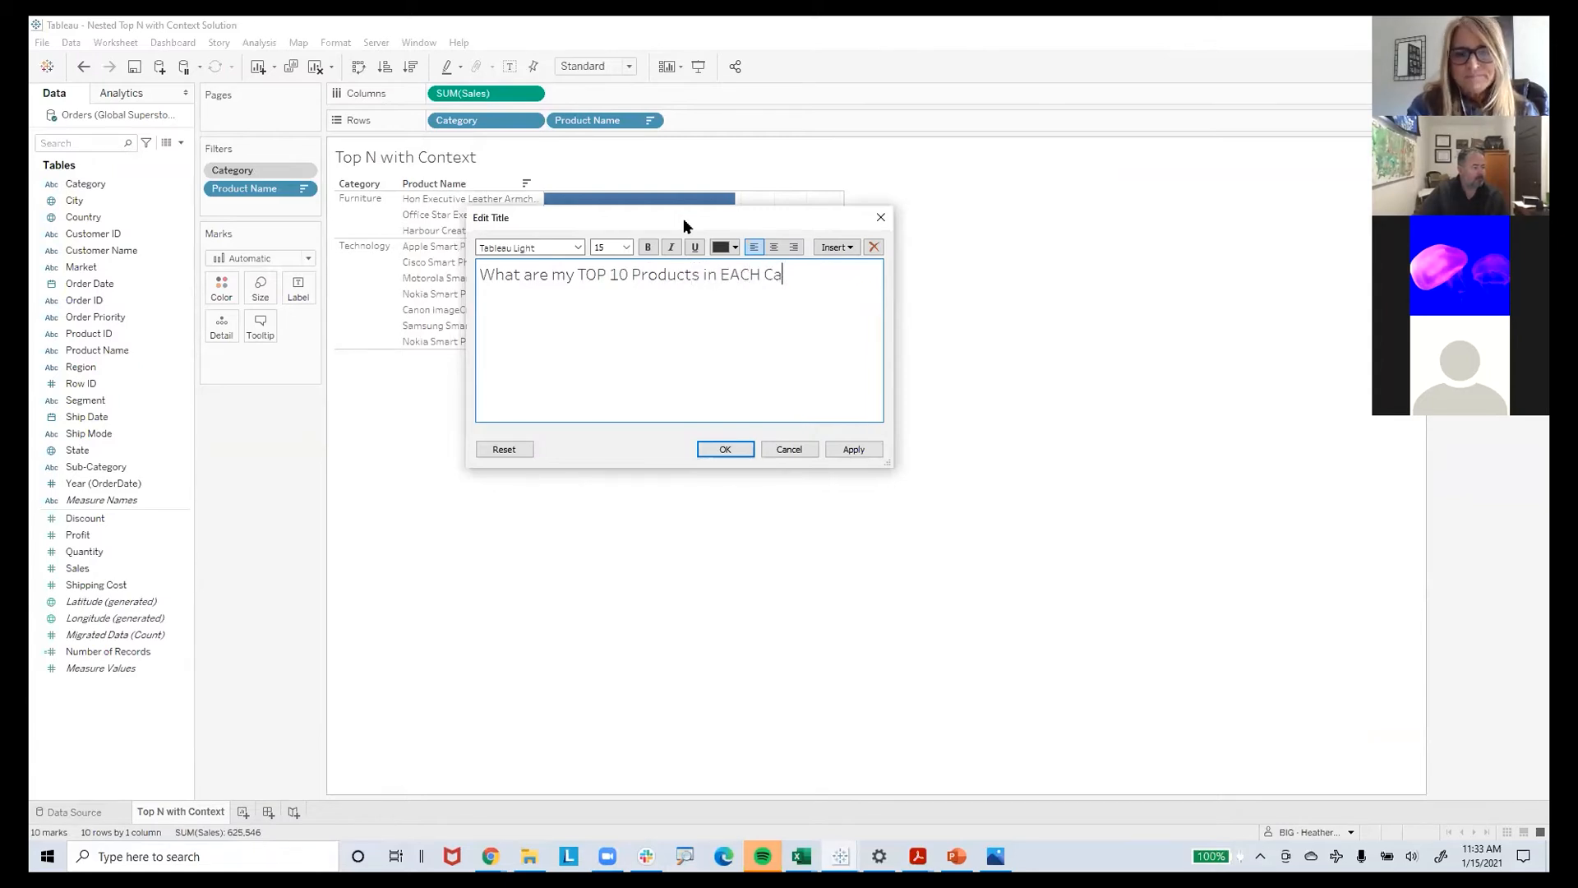
{"action": "type", "text": "tegory"}
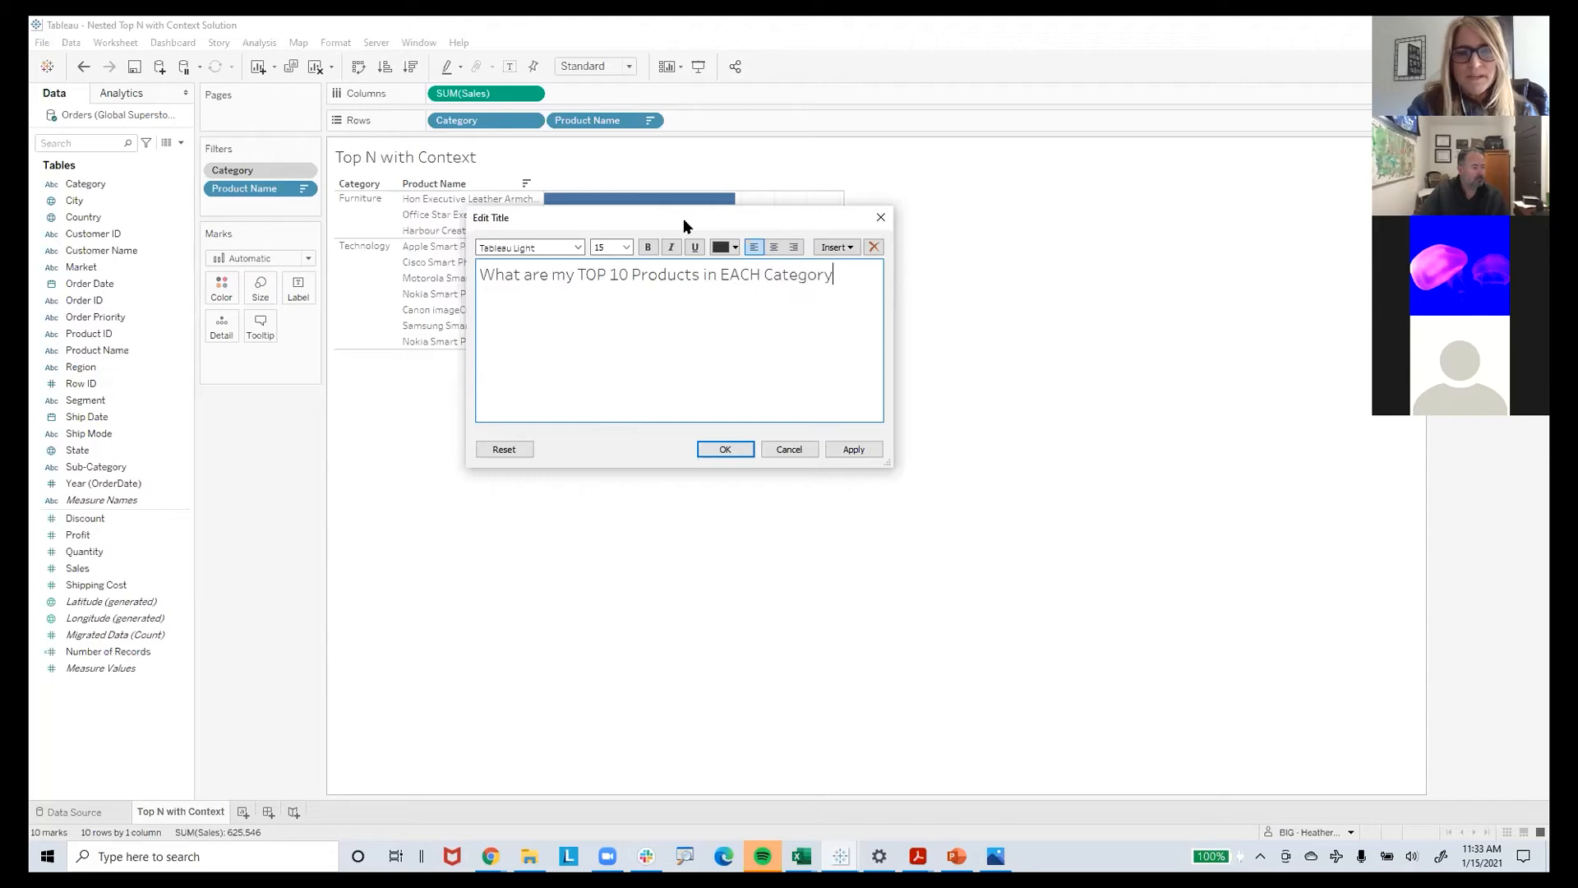
{"action": "left_click_drag", "start_coordinate": [676, 216], "coordinate": [646, 121]}
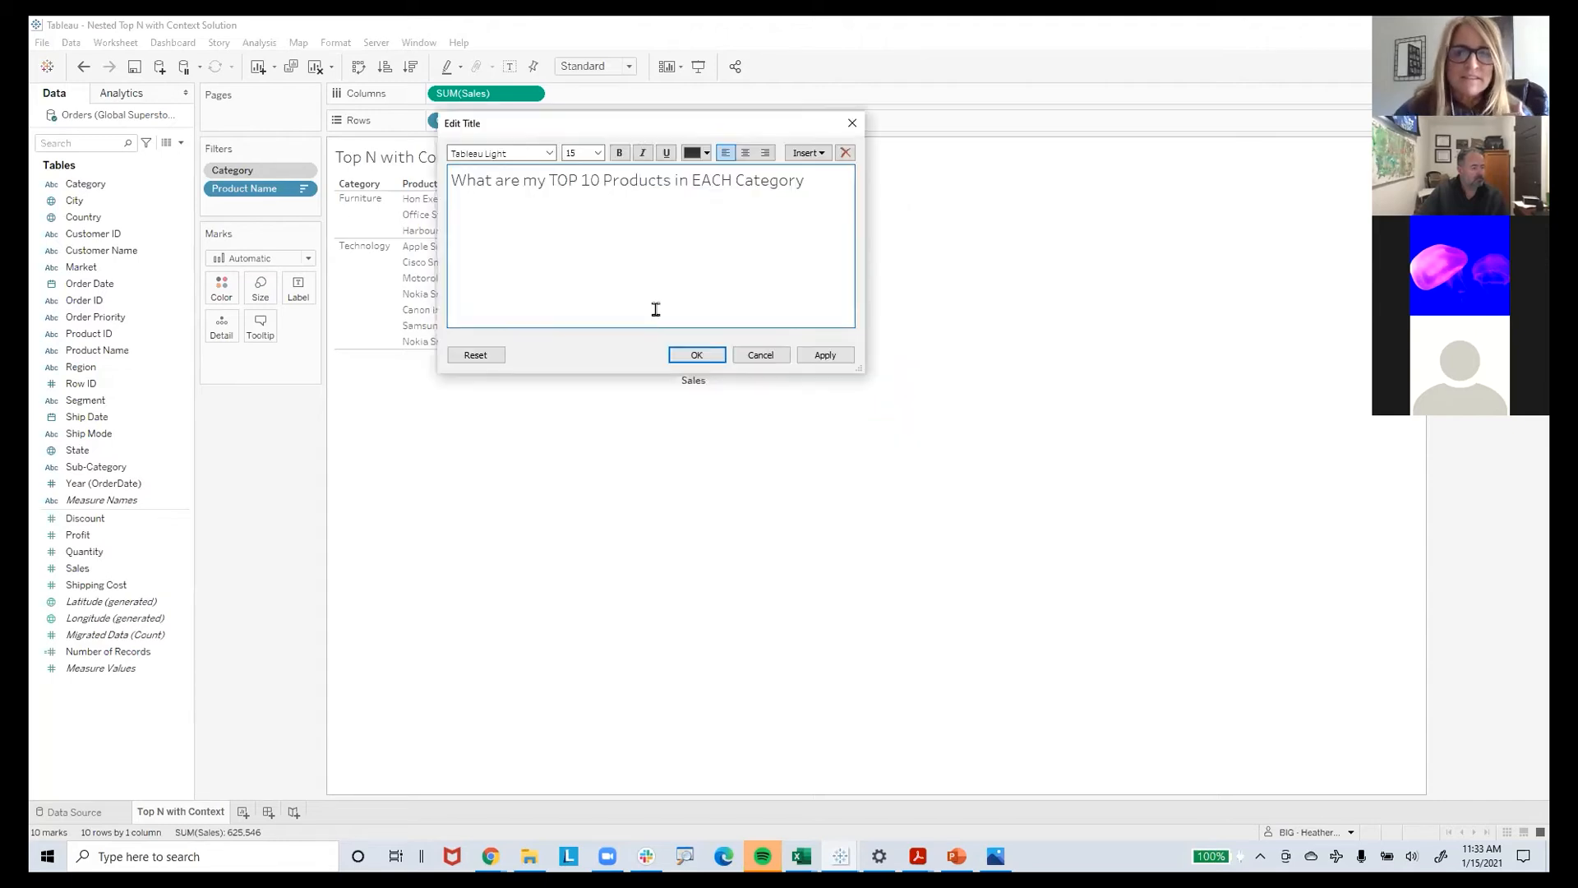
{"action": "left_click", "coordinate": [691, 356]}
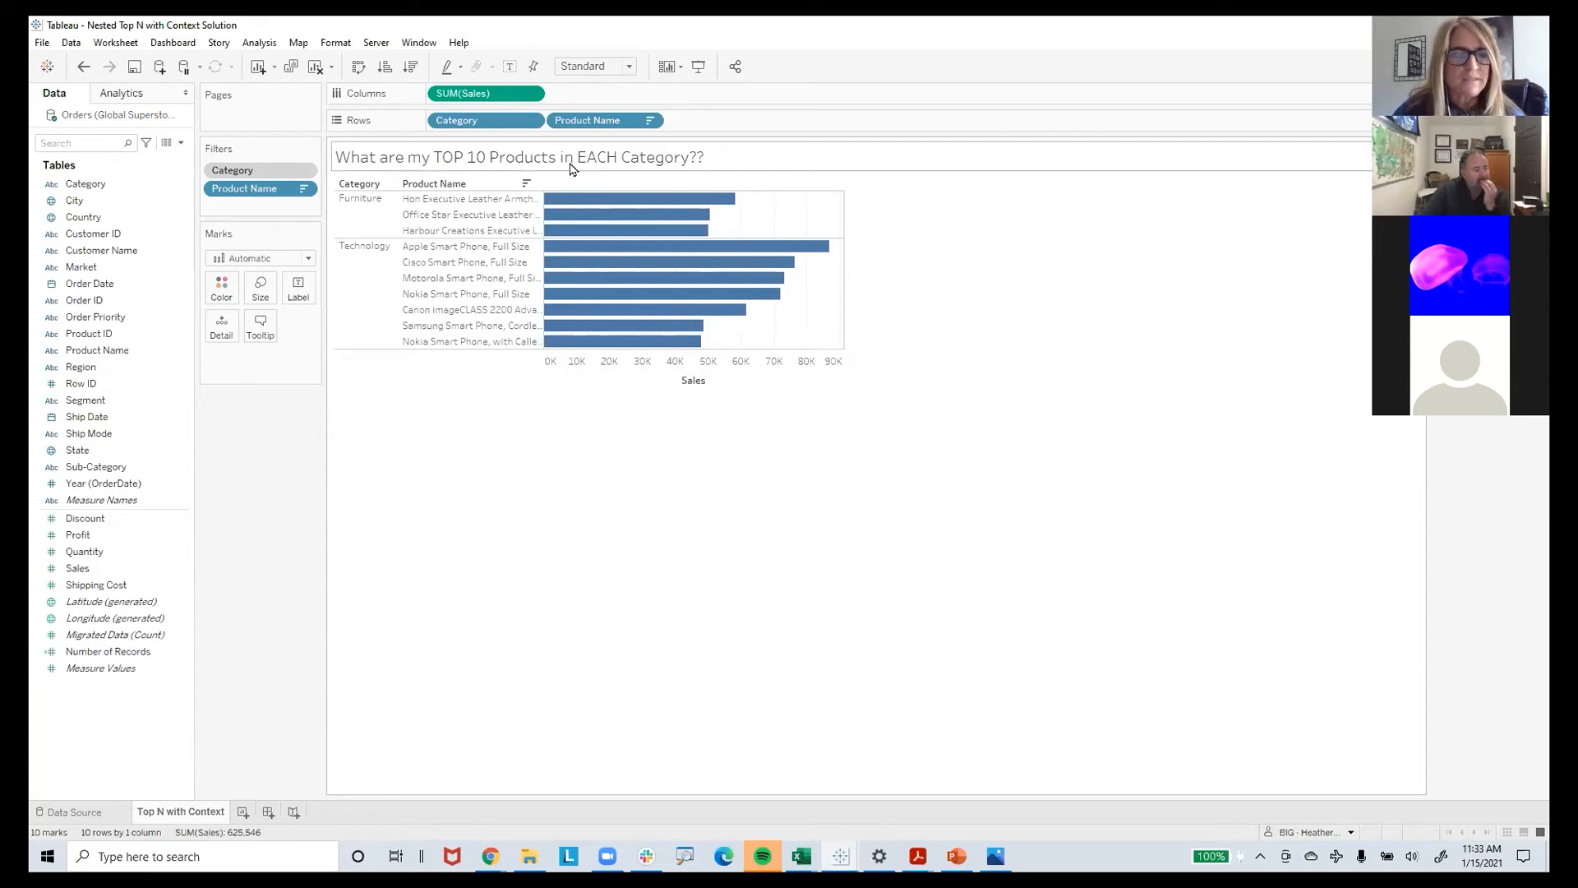
Review the Top limit settings of the Product Name filter and the options of the Category context filter without changing them
{"action": "mouse_move", "coordinate": [613, 202]}
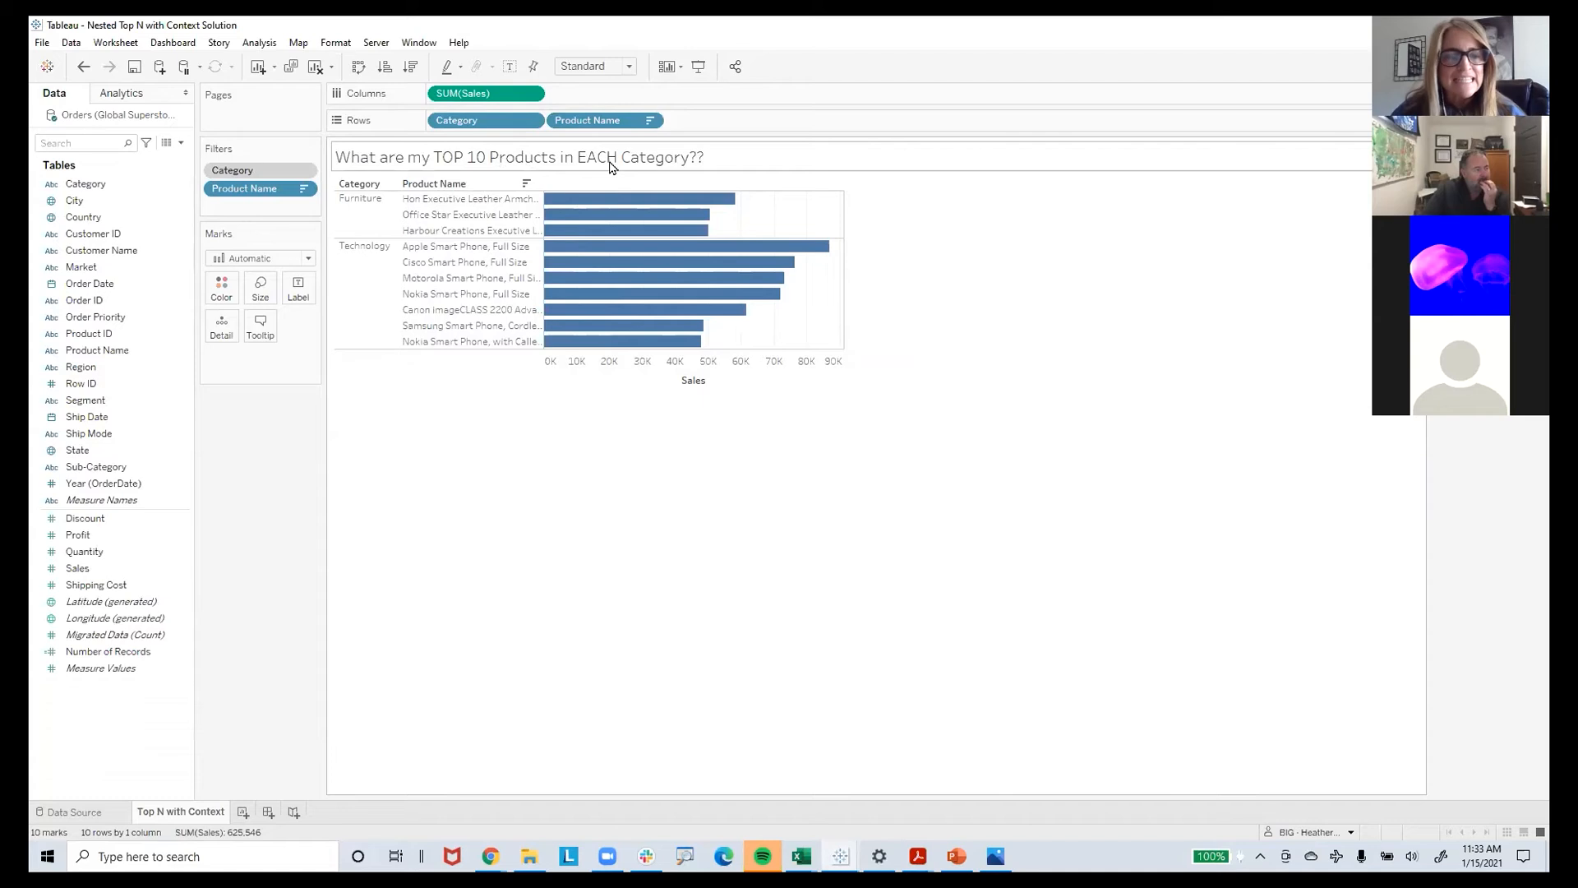
{"action": "left_click", "coordinate": [305, 189]}
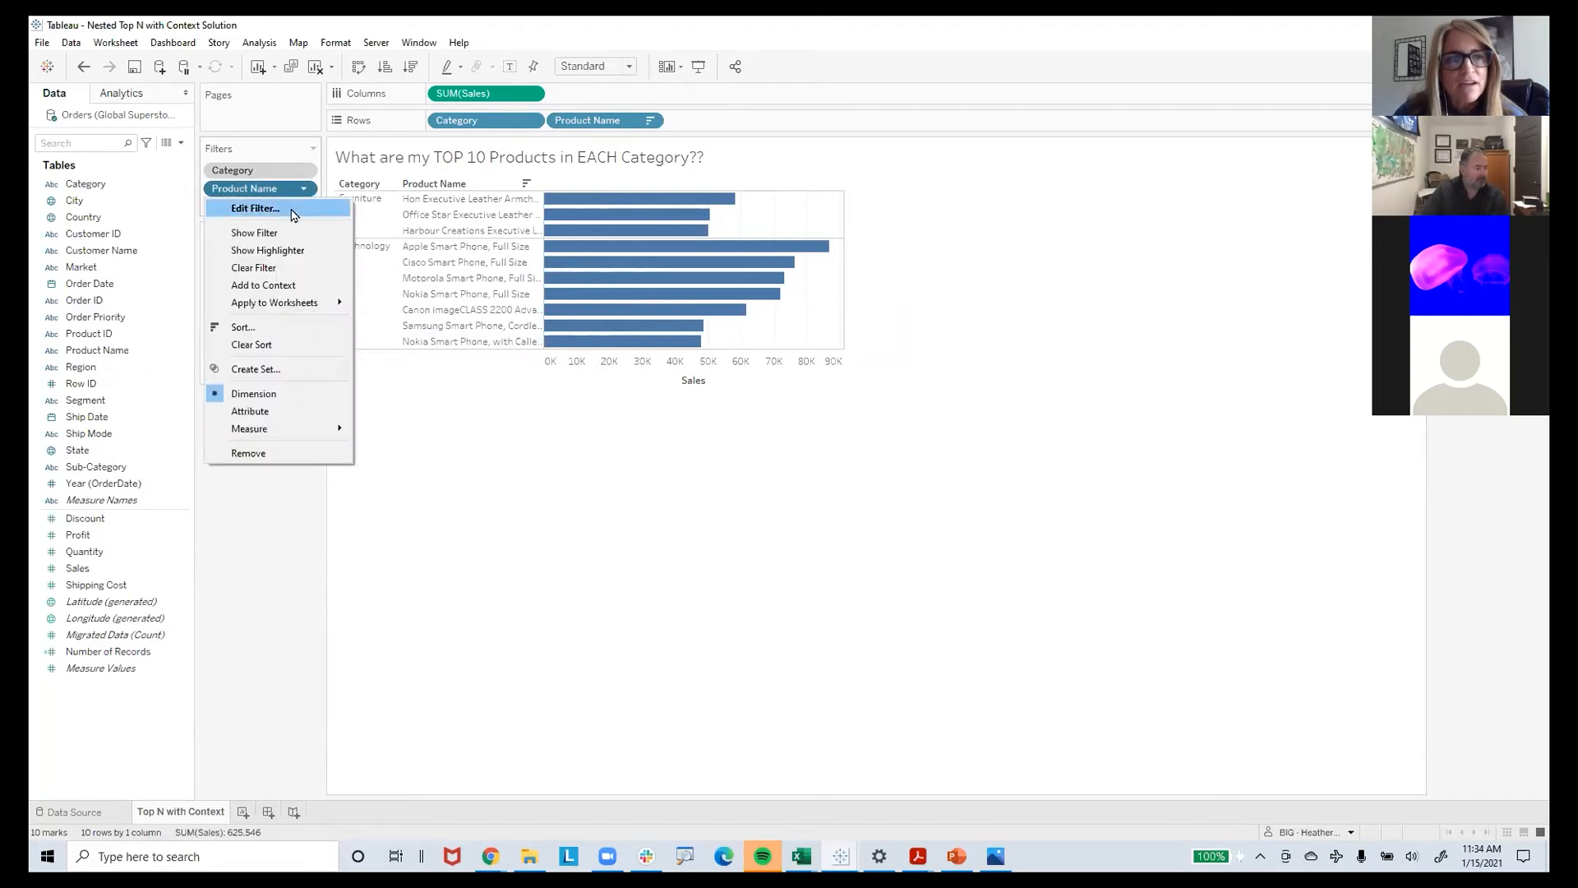
{"action": "left_click", "coordinate": [293, 212]}
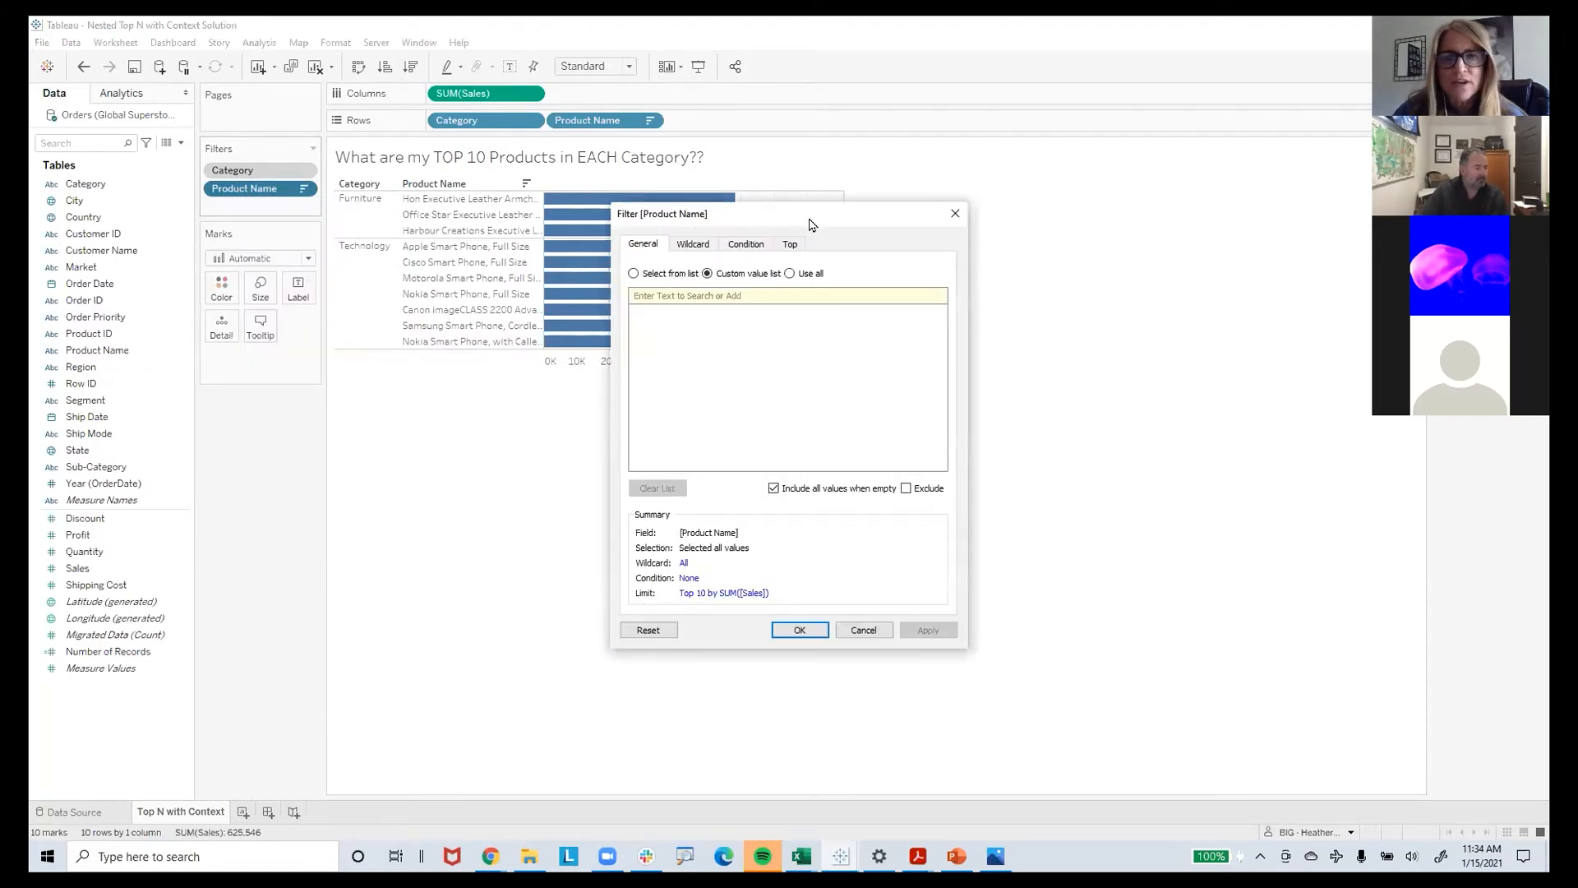
{"action": "left_click_drag", "start_coordinate": [794, 224], "coordinate": [537, 216]}
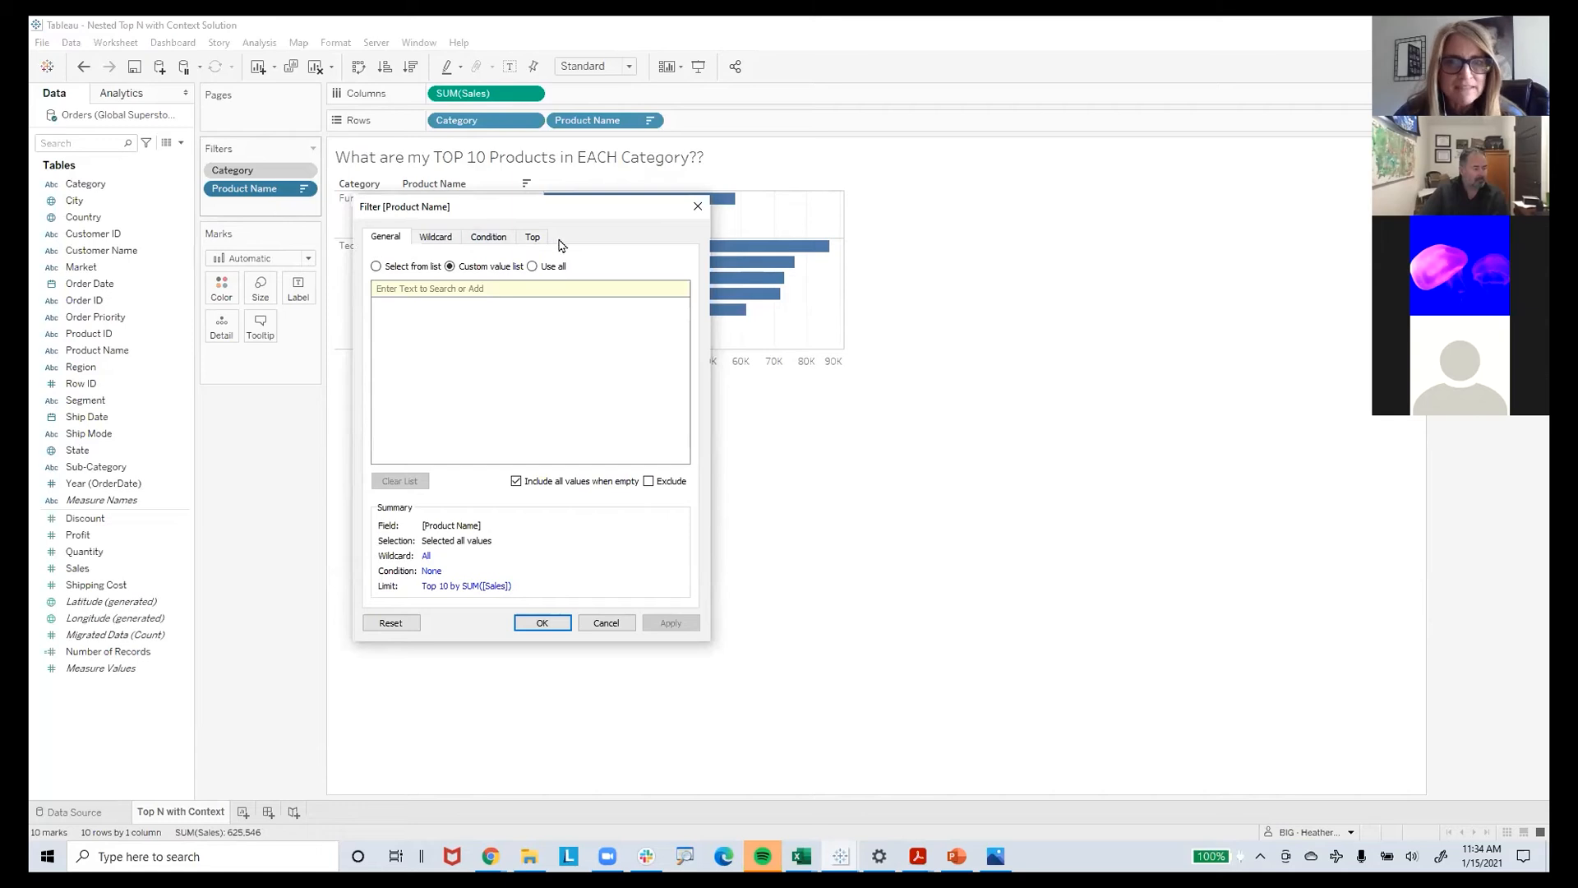
{"action": "left_click", "coordinate": [532, 237]}
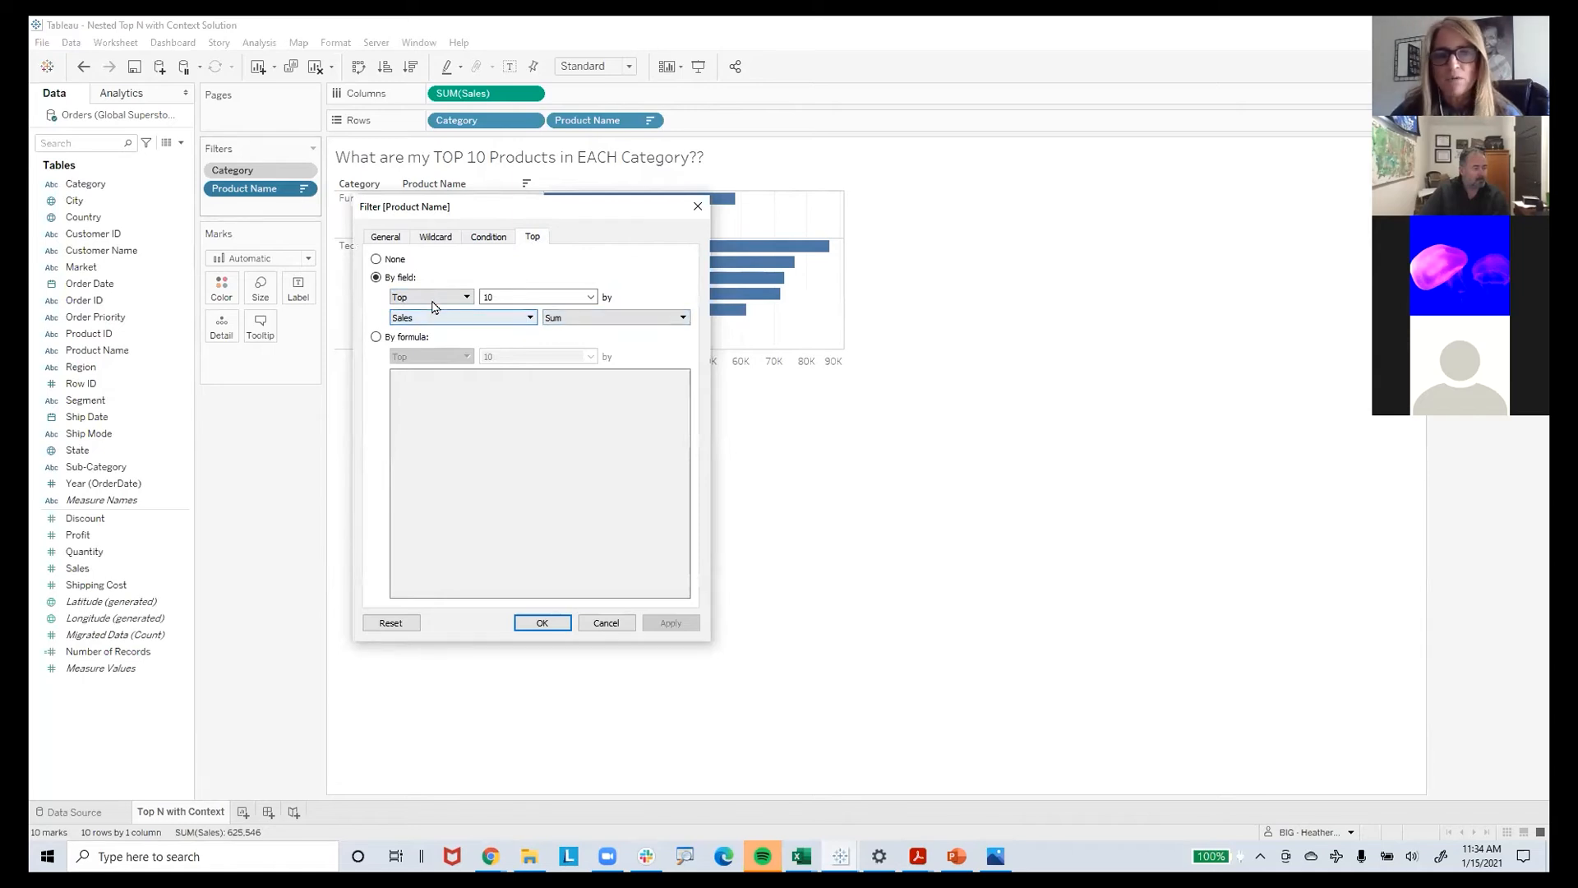
{"action": "left_click", "coordinate": [590, 298]}
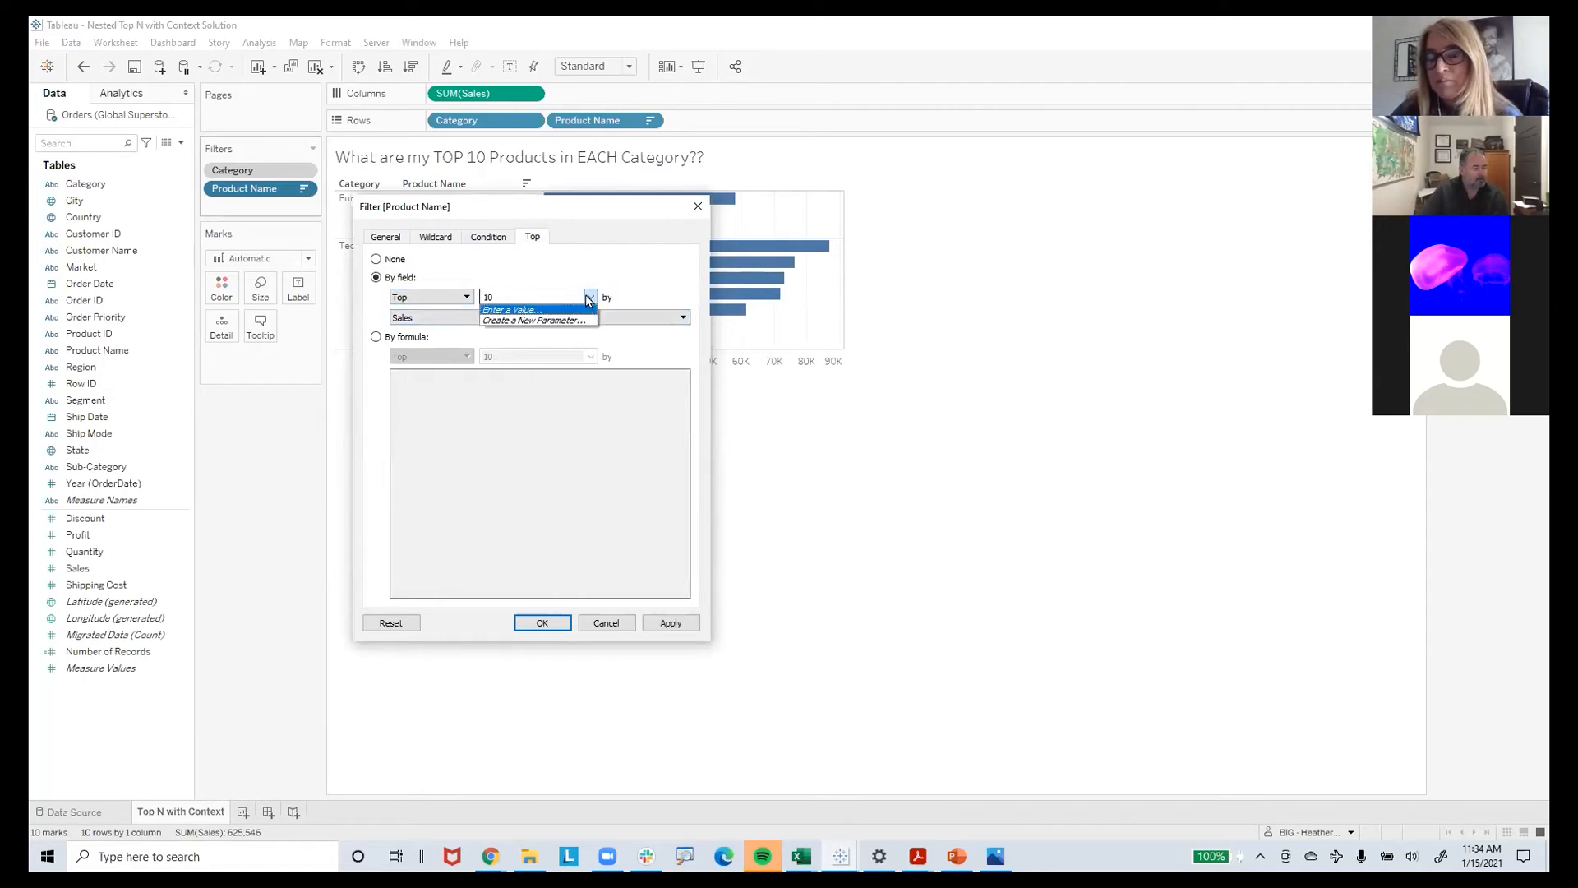
{"action": "left_click", "coordinate": [590, 299]}
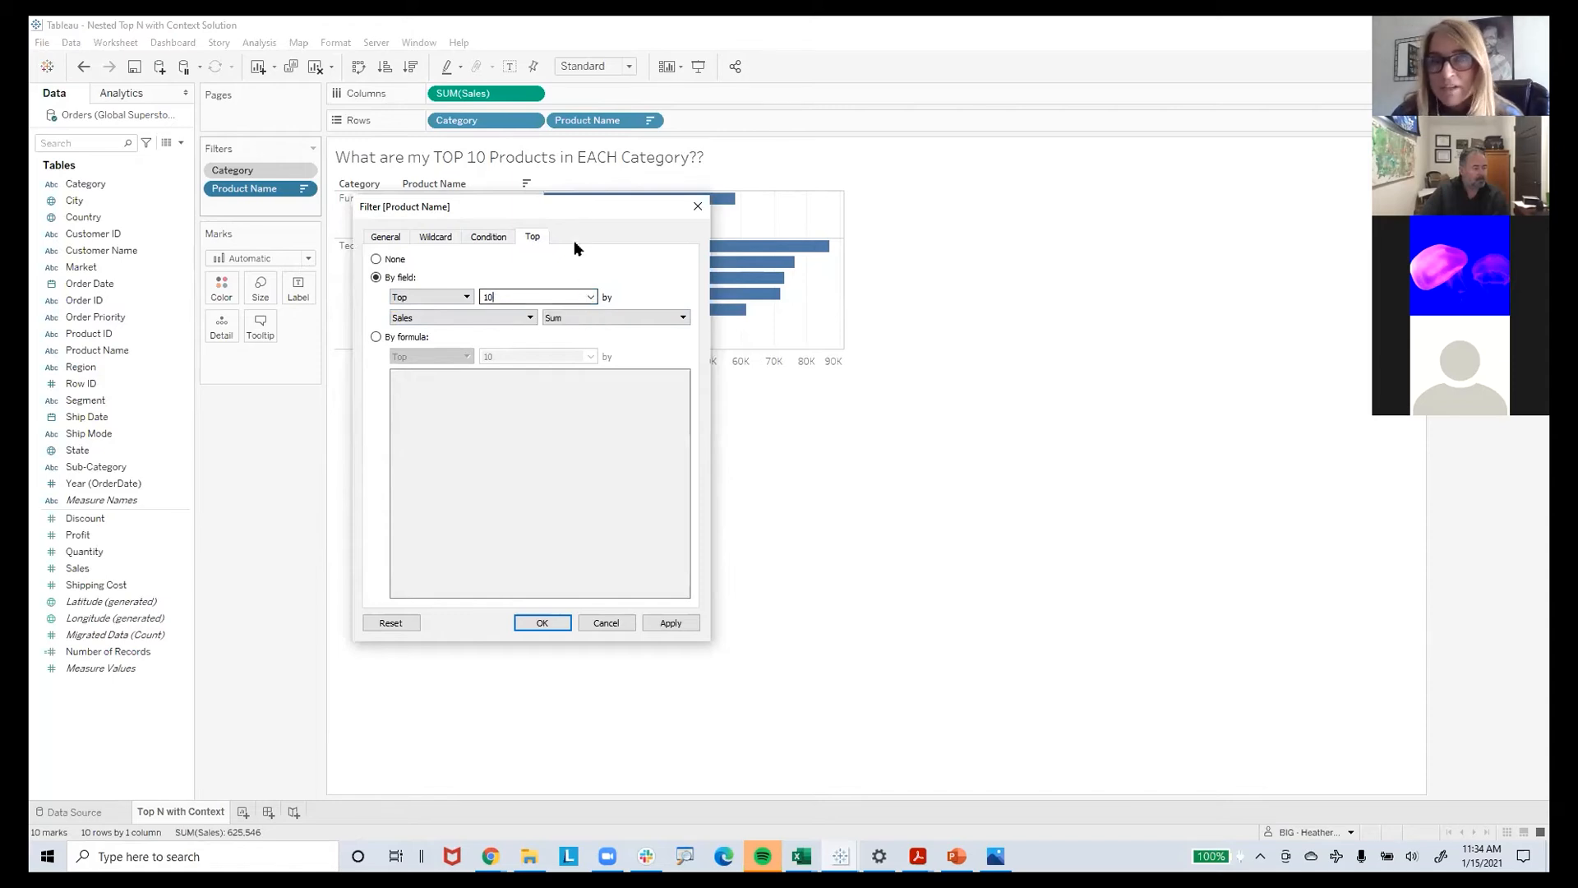
{"action": "left_click_drag", "start_coordinate": [556, 209], "coordinate": [506, 176]}
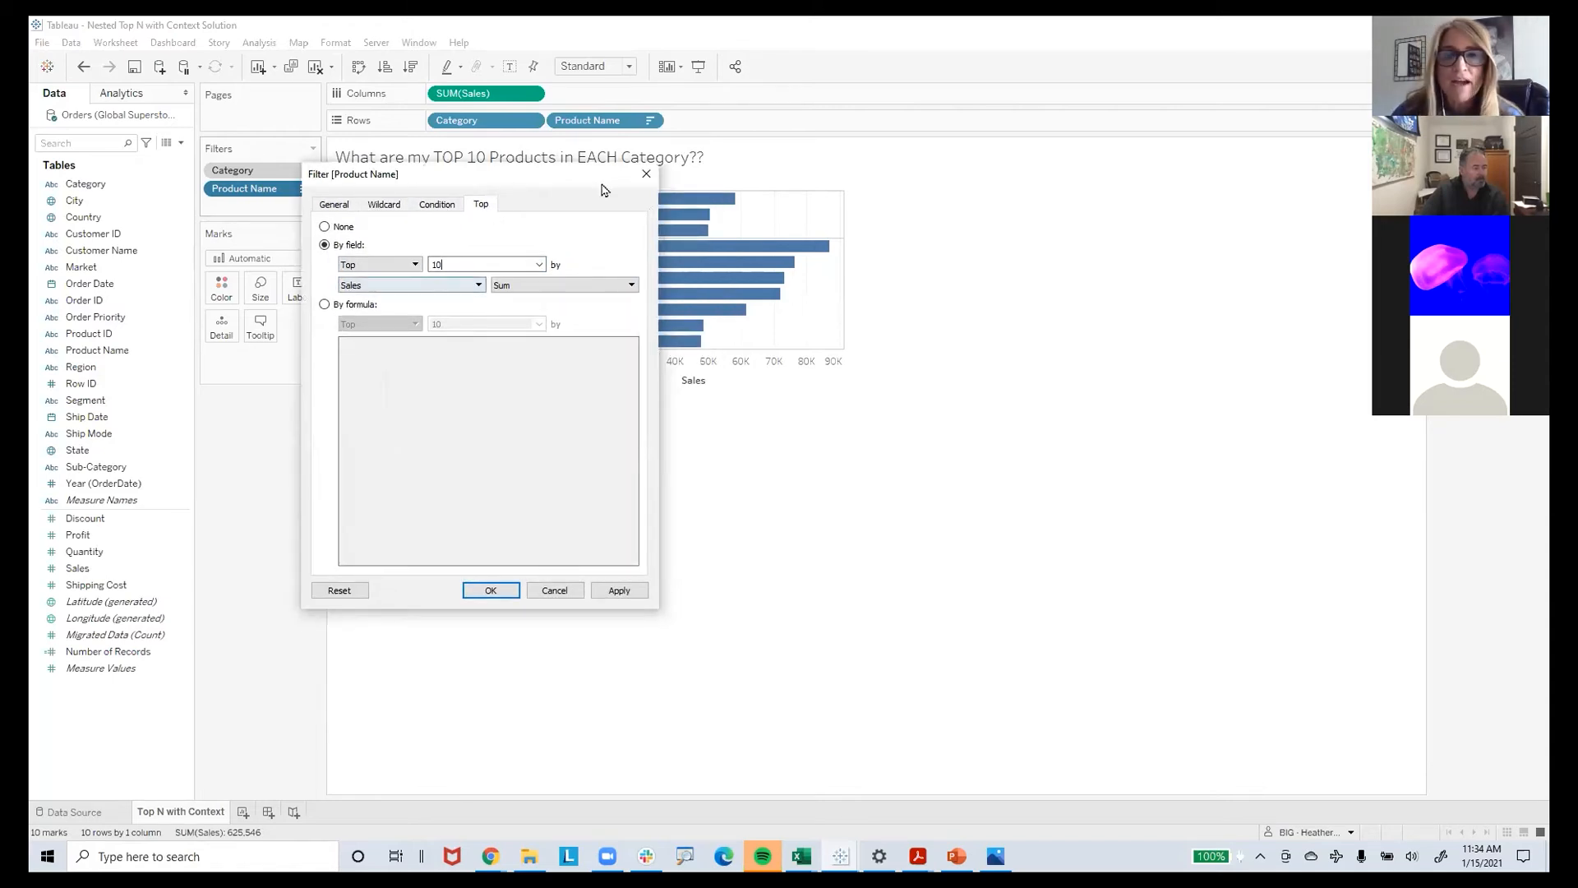
{"action": "left_click", "coordinate": [645, 175]}
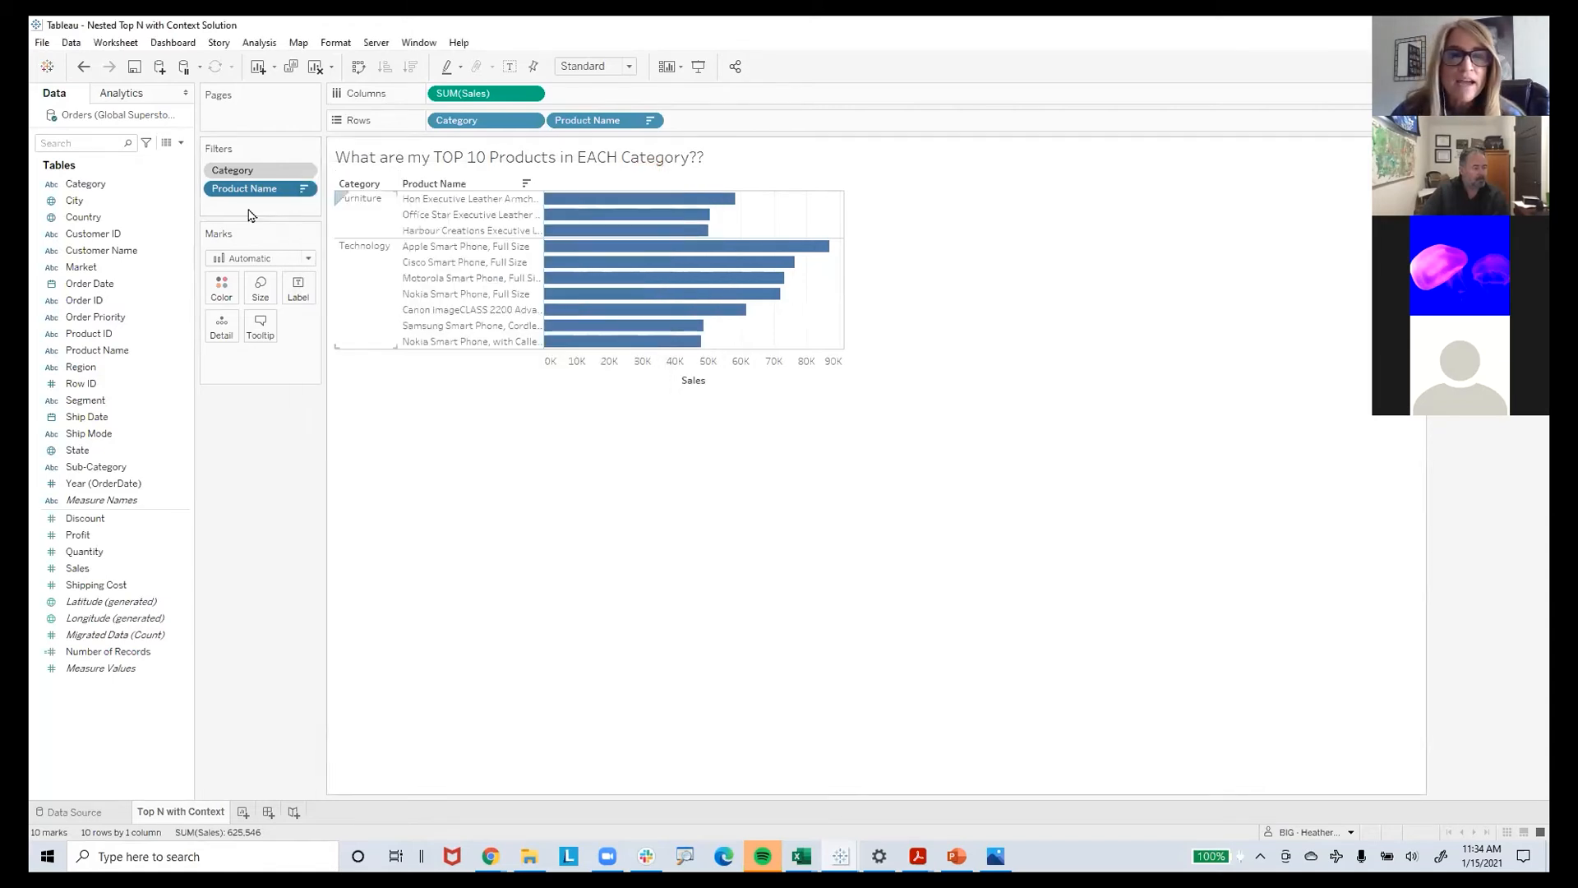
{"action": "left_click", "coordinate": [311, 171]}
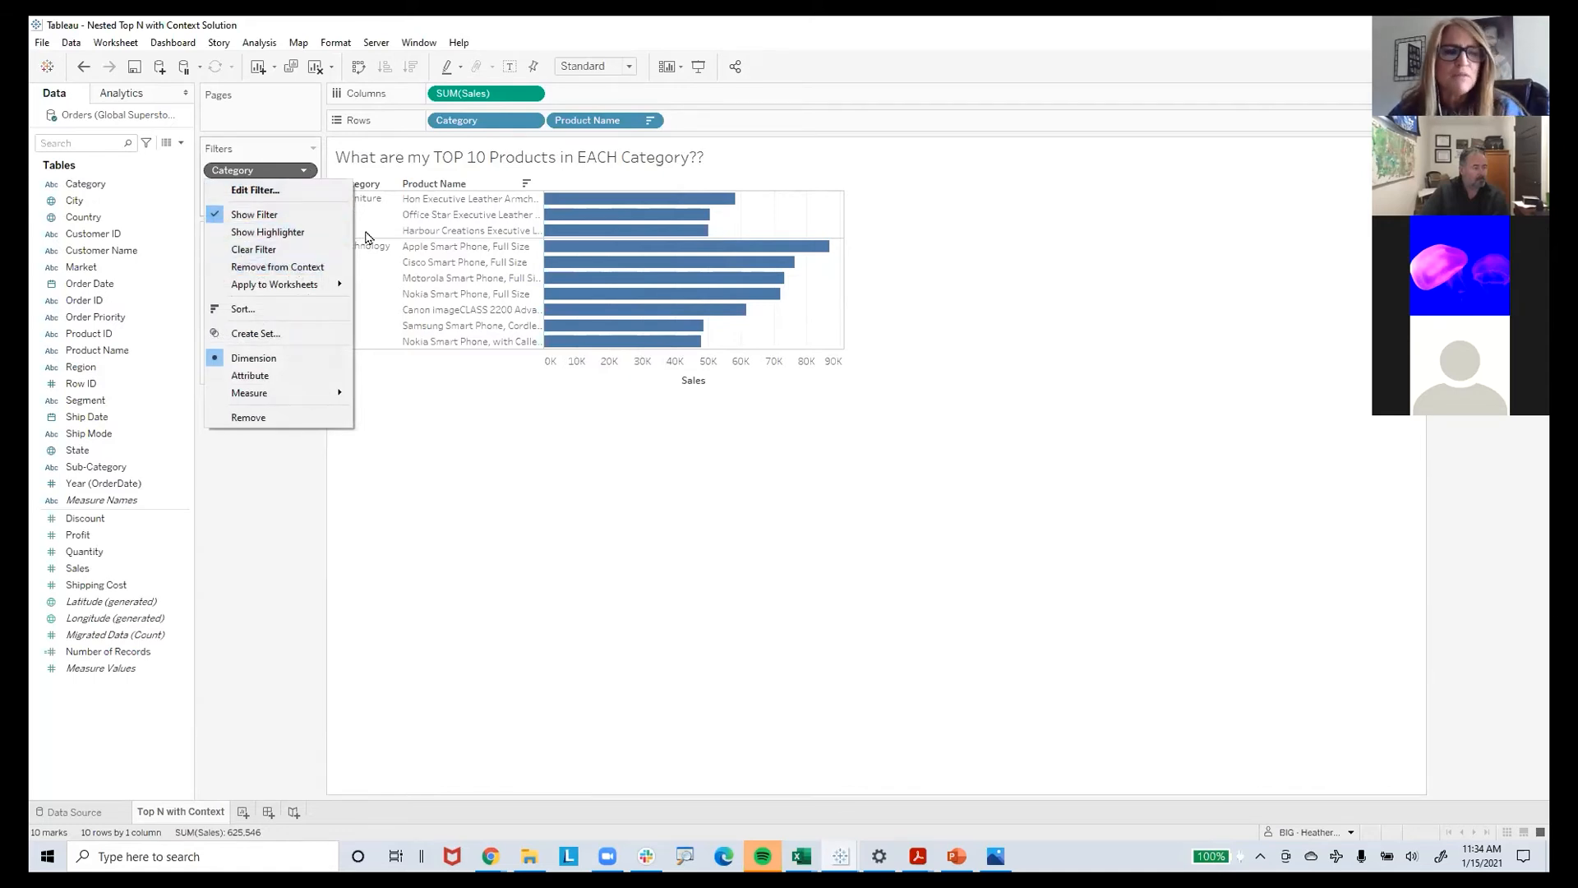
{"action": "left_click", "coordinate": [394, 415]}
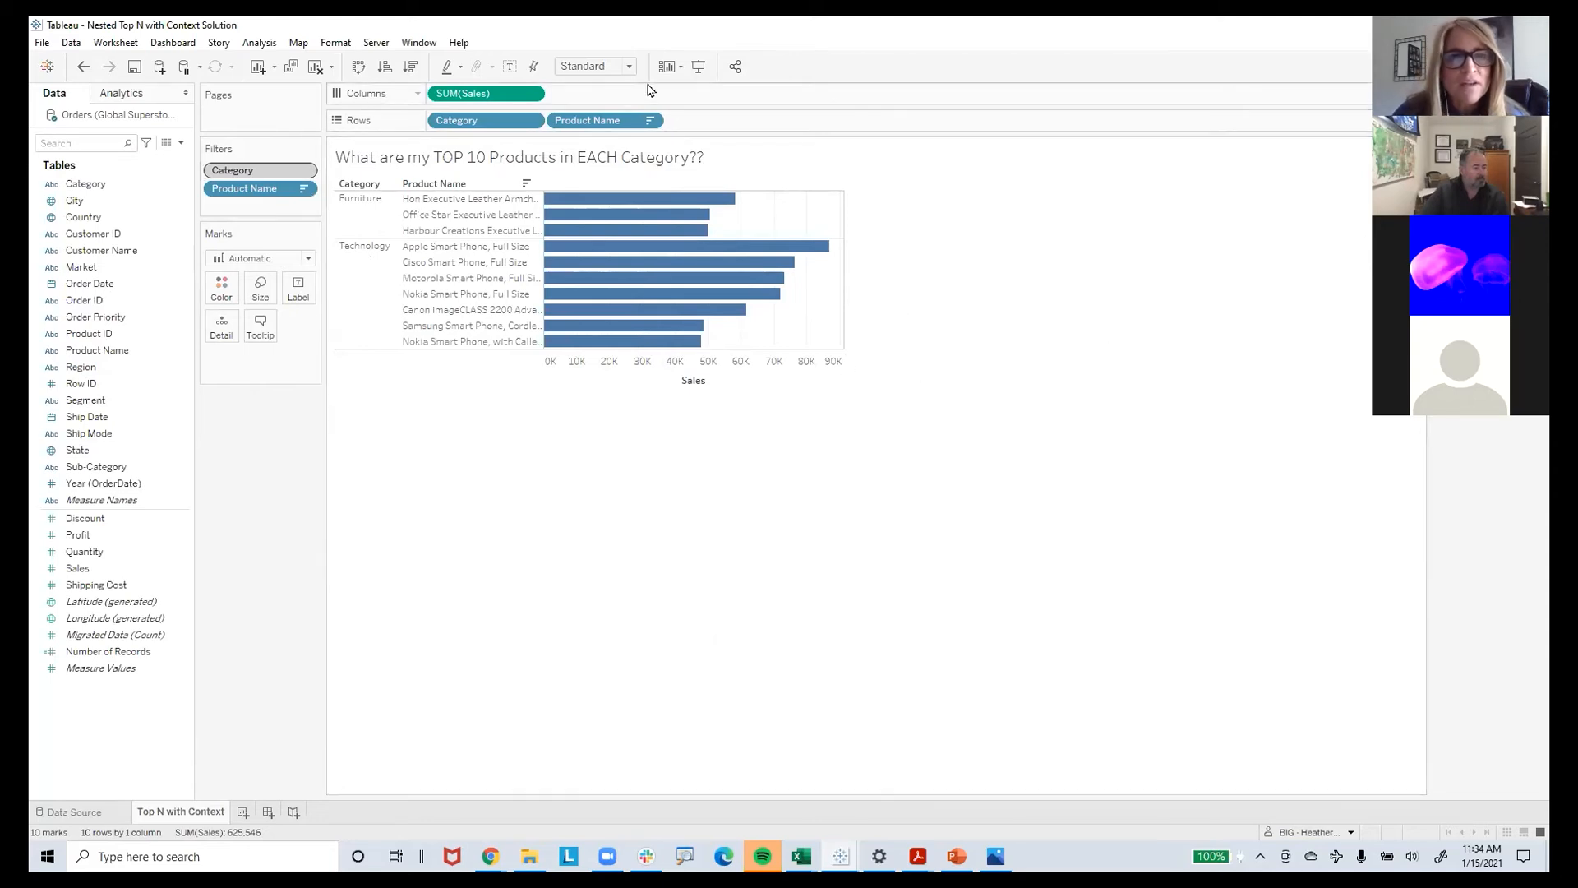
Fit the top 10 products bar chart to Entire View
{"action": "left_click", "coordinate": [629, 68]}
{"action": "left_click", "coordinate": [612, 122]}
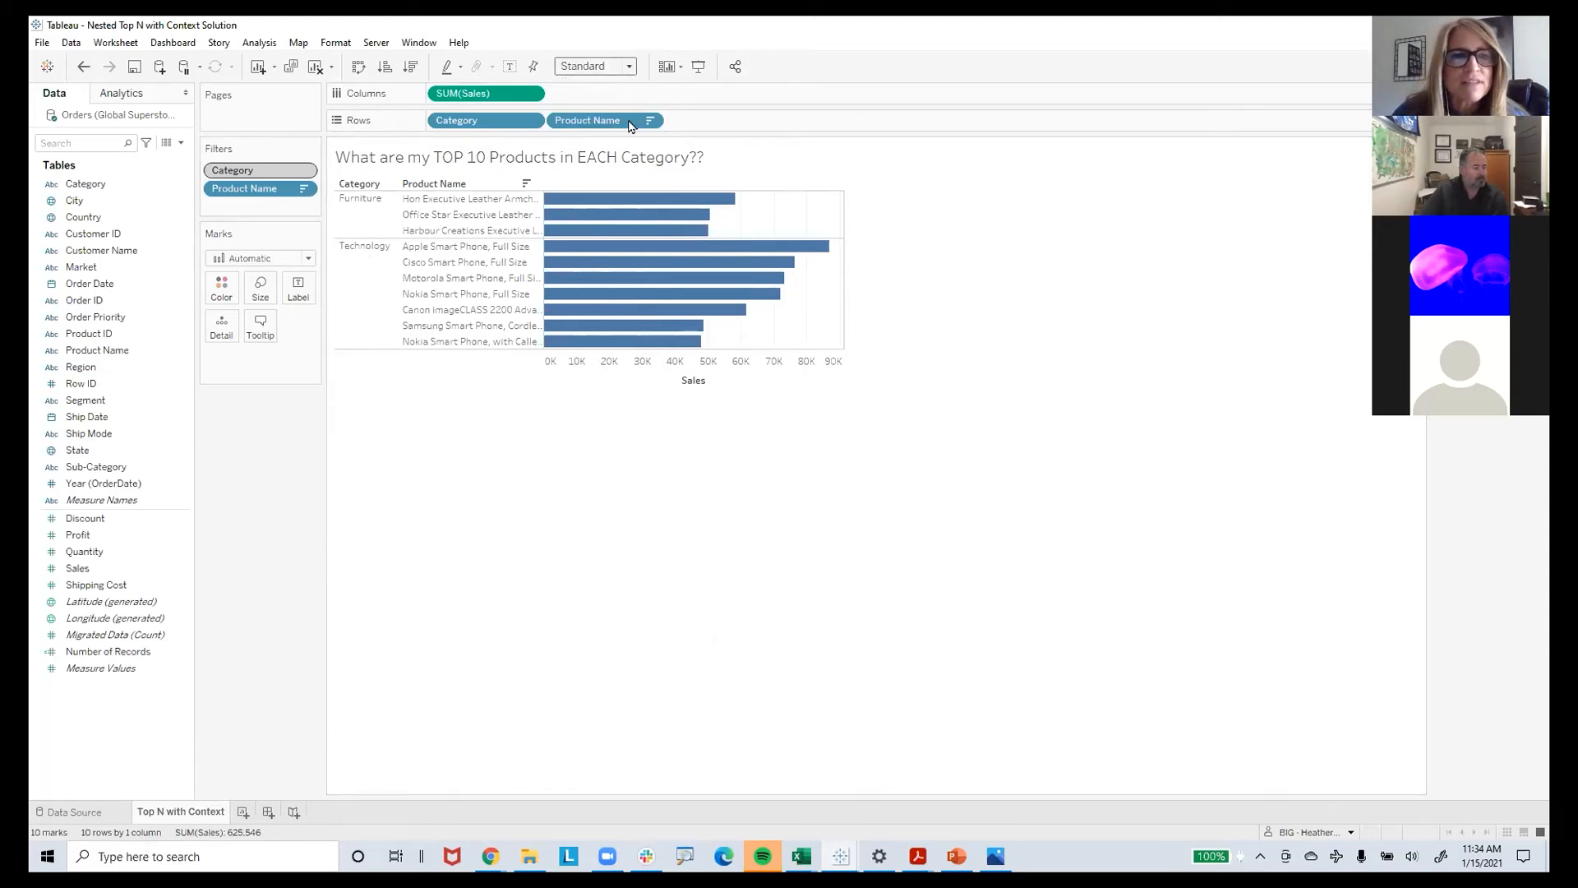
{"action": "mouse_move", "coordinate": [1046, 237]}
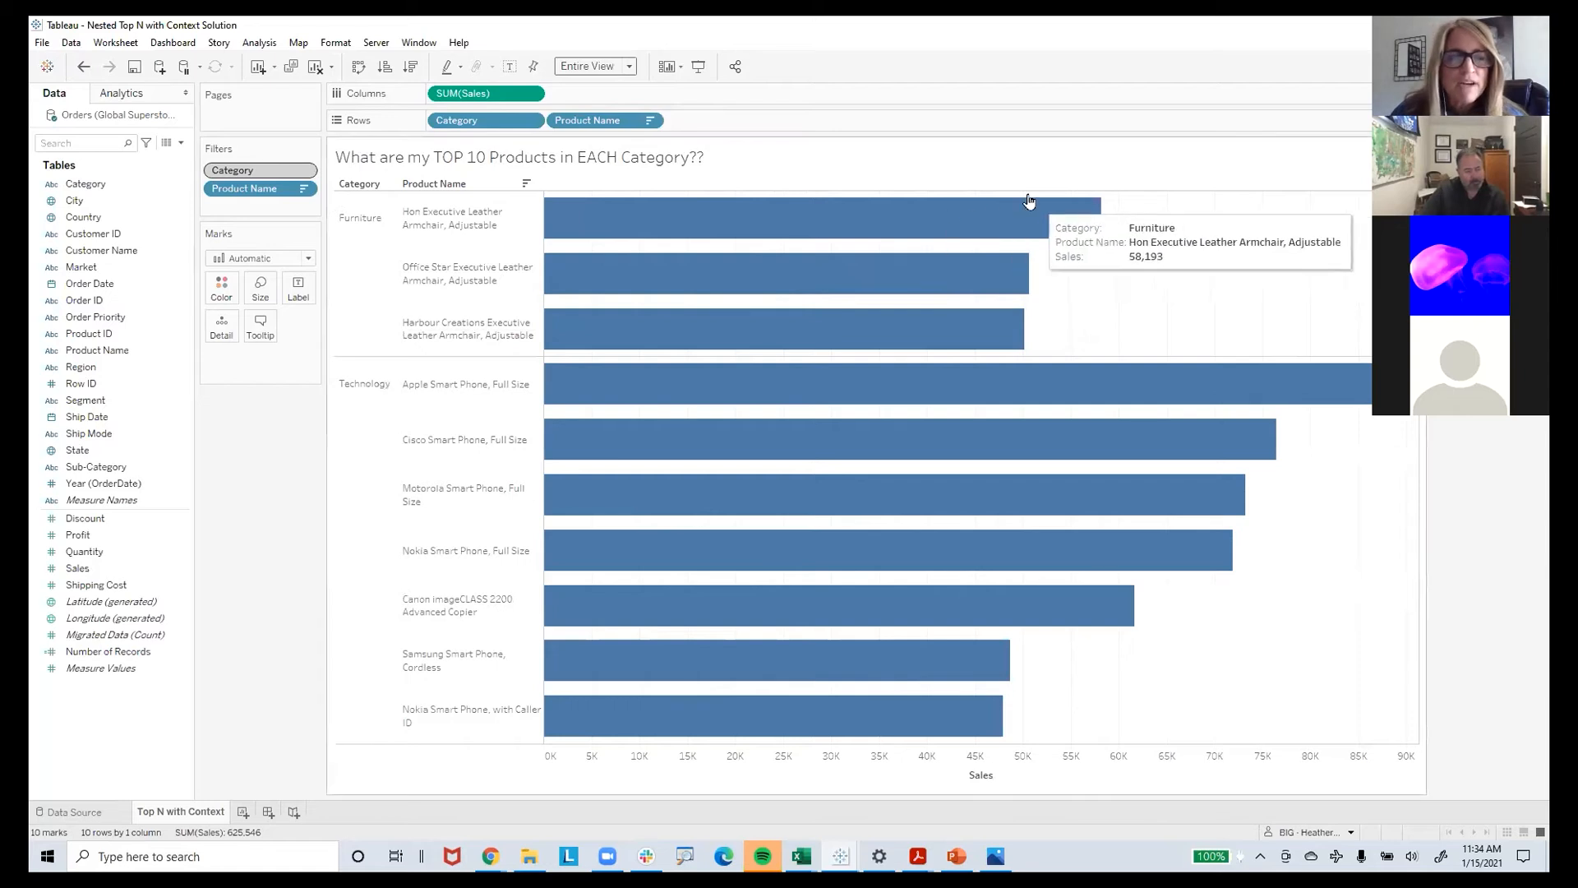
Inspect the Samsung Smart Phone, Cordless and Office Star Executive Leather Armchair bars, and review the Category filter control's options
{"action": "left_click", "coordinate": [818, 657]}
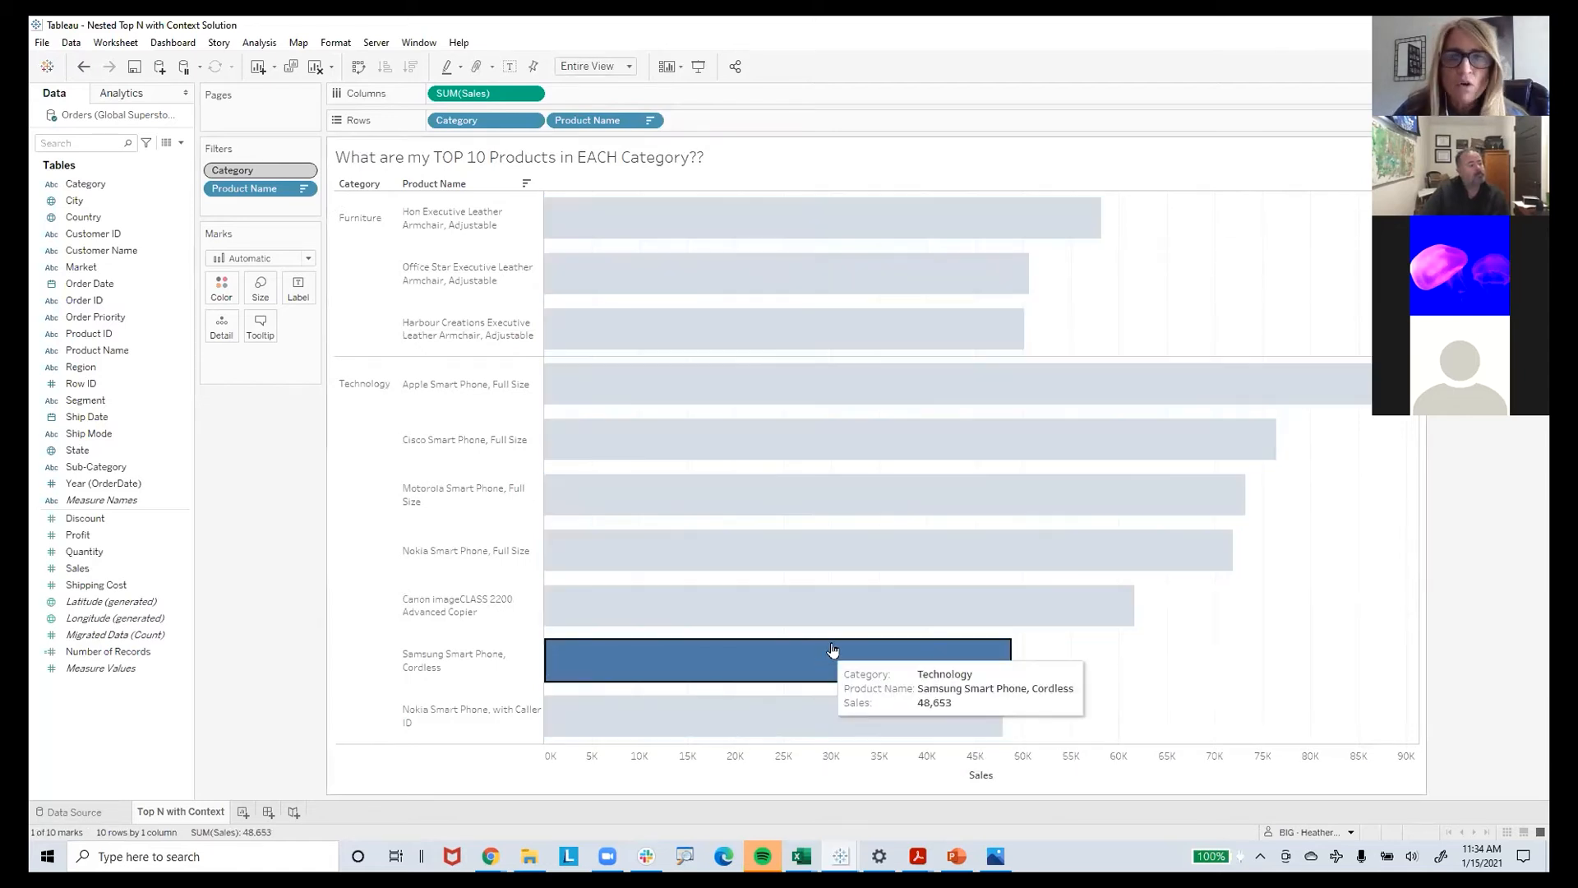
{"action": "left_click", "coordinate": [819, 280]}
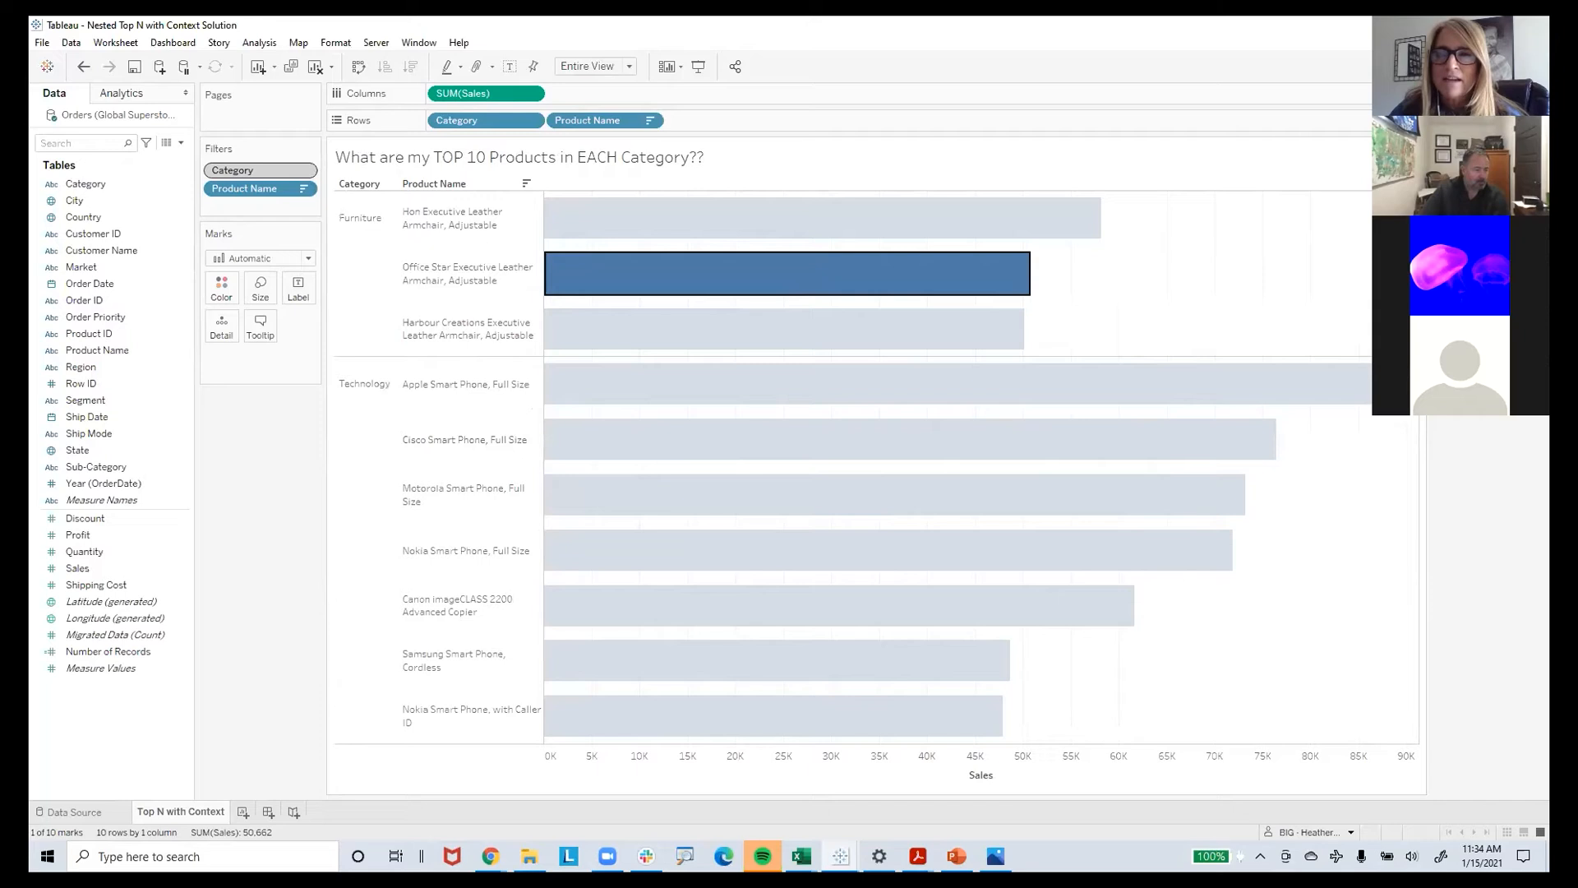
{"action": "left_click", "coordinate": [1536, 147]}
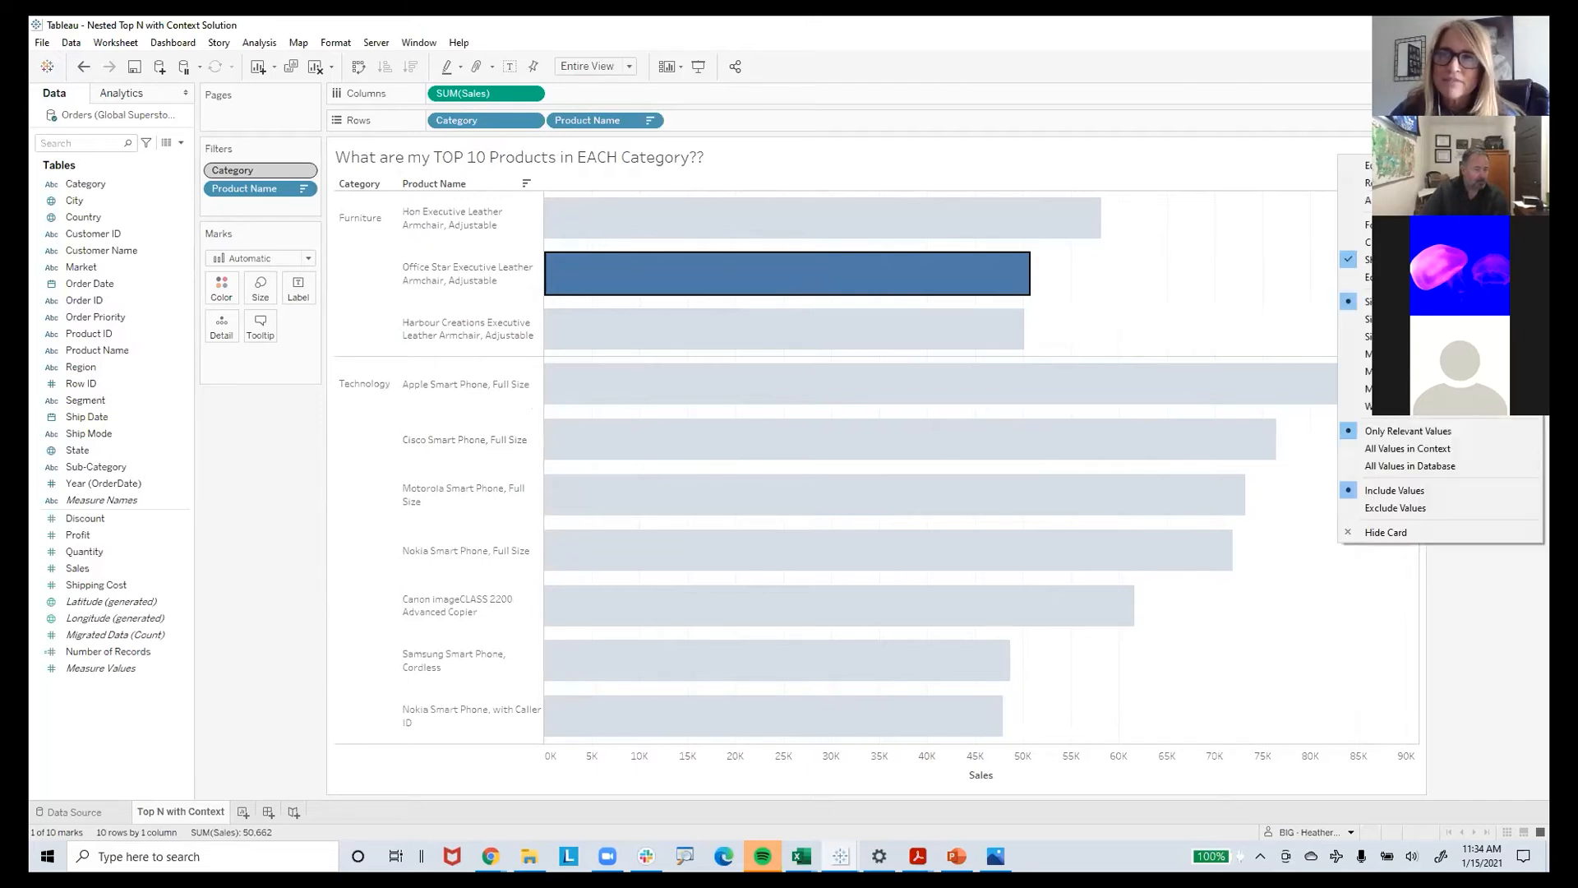
{"action": "key", "text": "Escape"}
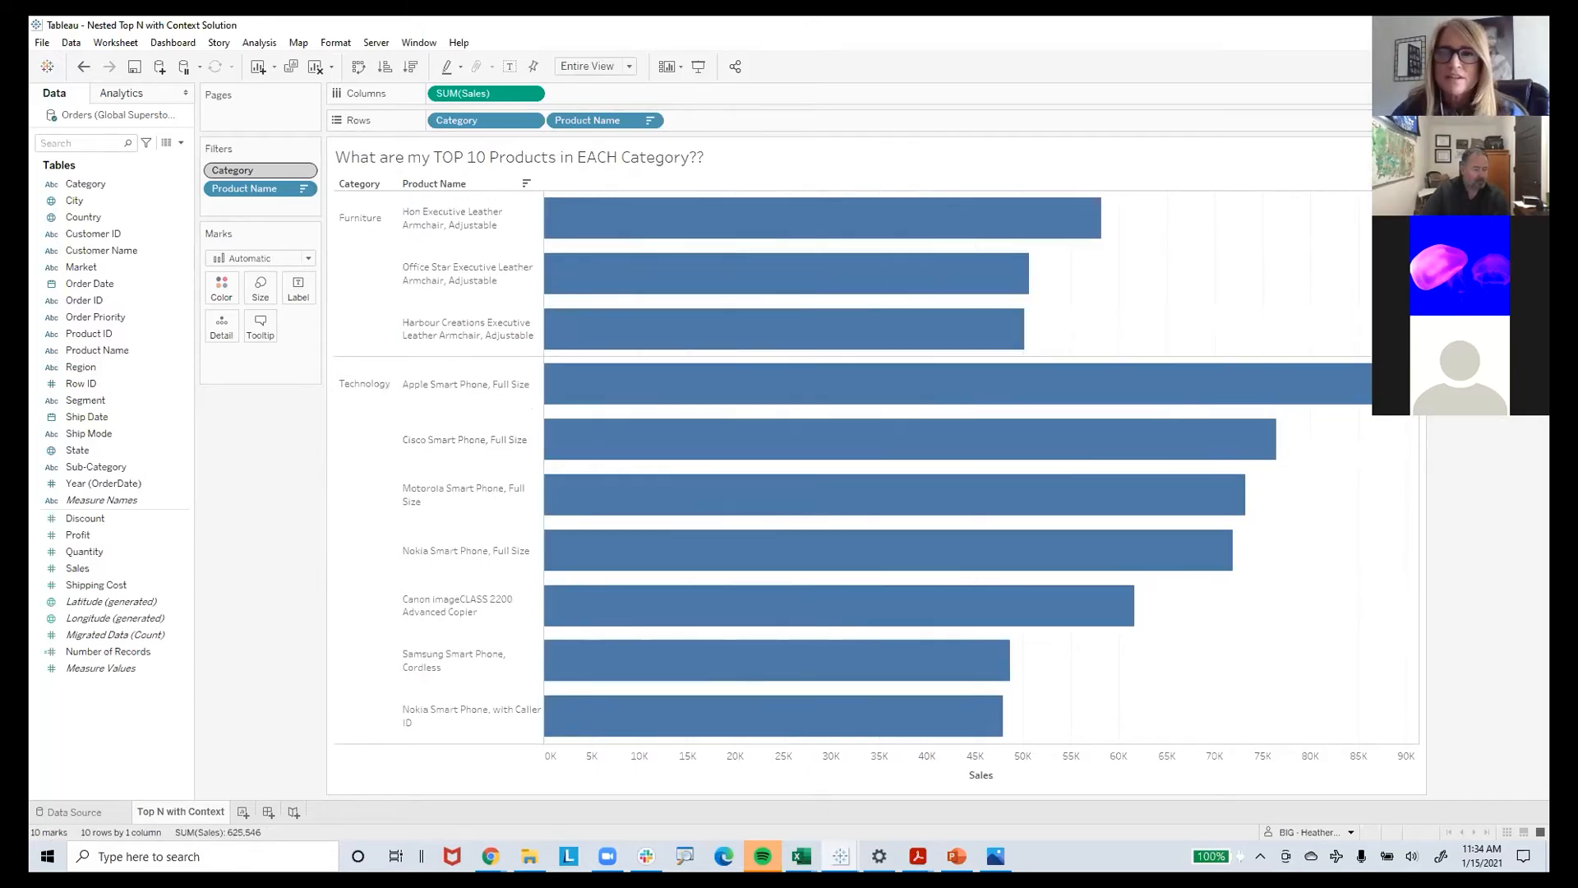
View the top products for each category by filtering Category to Furniture, Office Supplies and Technology in turn
{"action": "left_click", "coordinate": [1443, 180]}
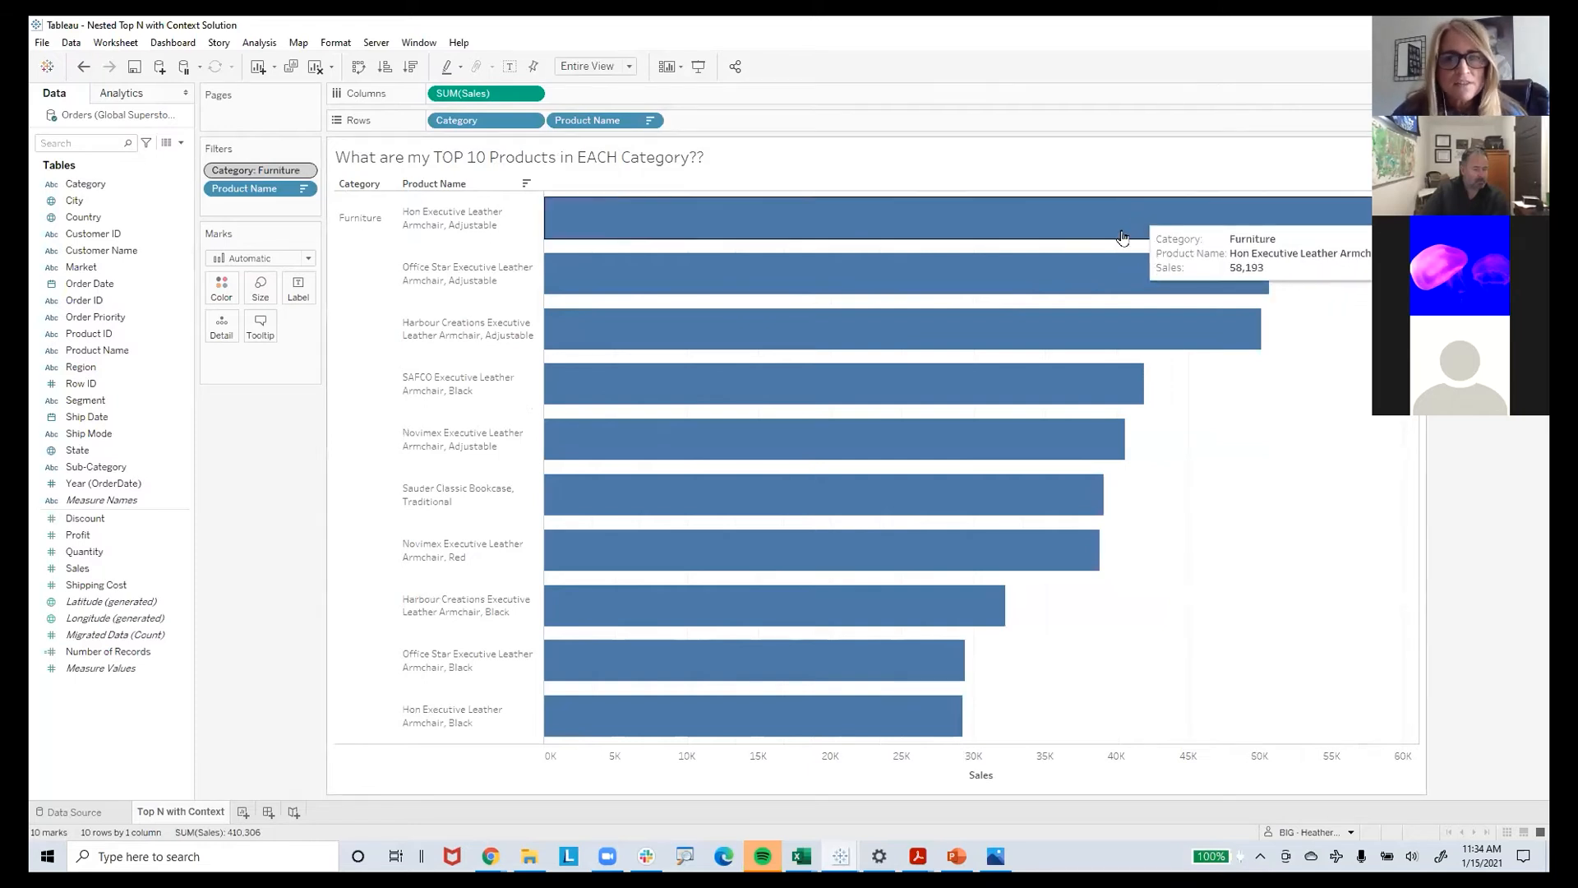
{"action": "left_click", "coordinate": [1443, 197]}
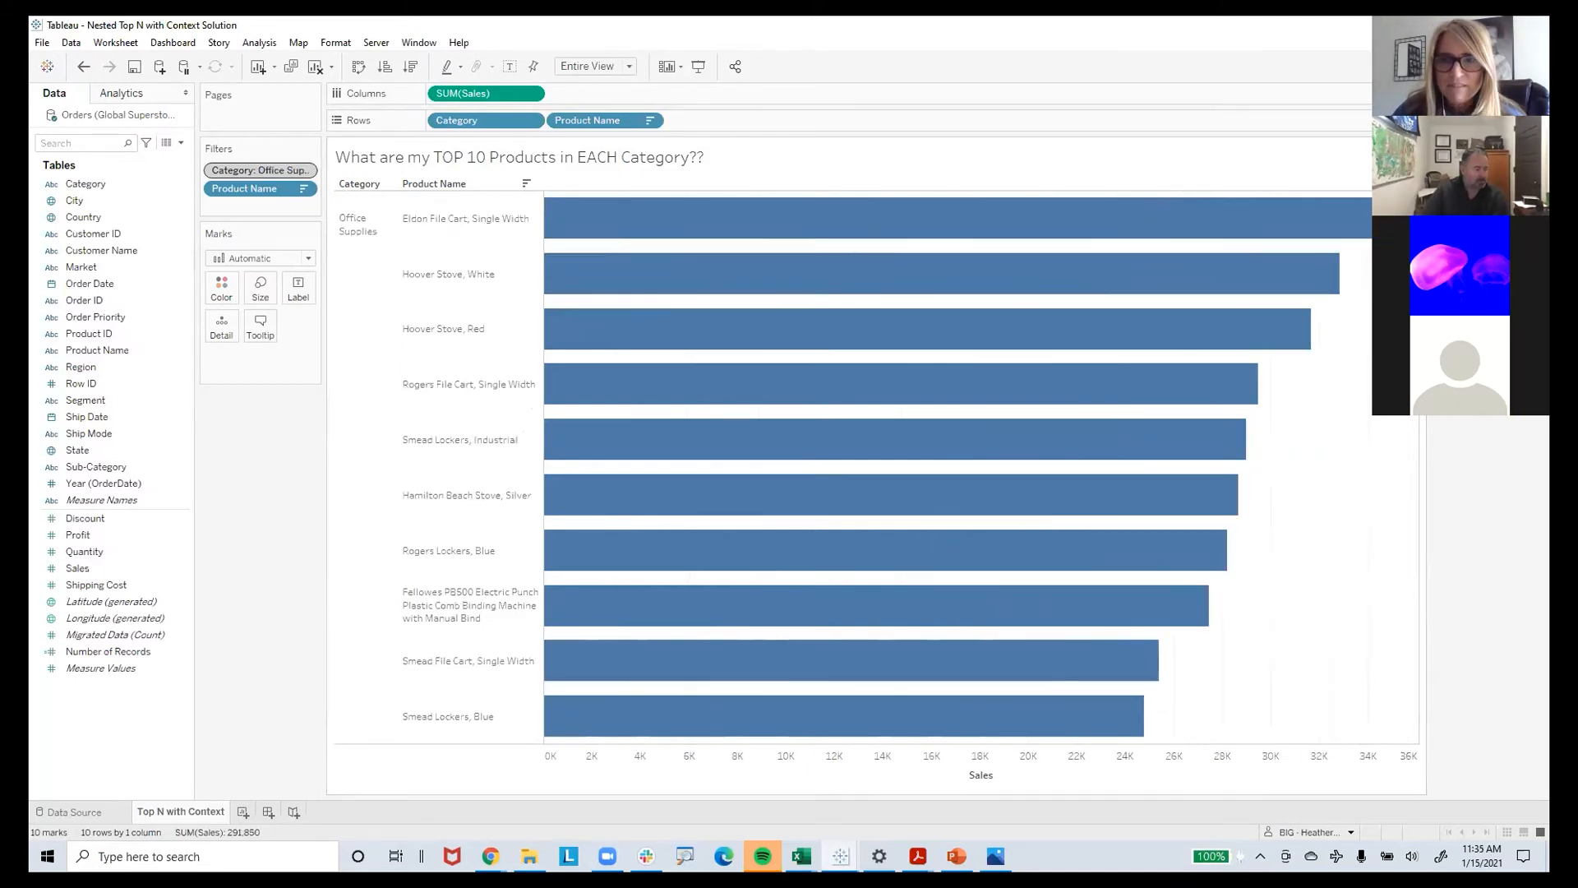
{"action": "left_click", "coordinate": [1443, 213]}
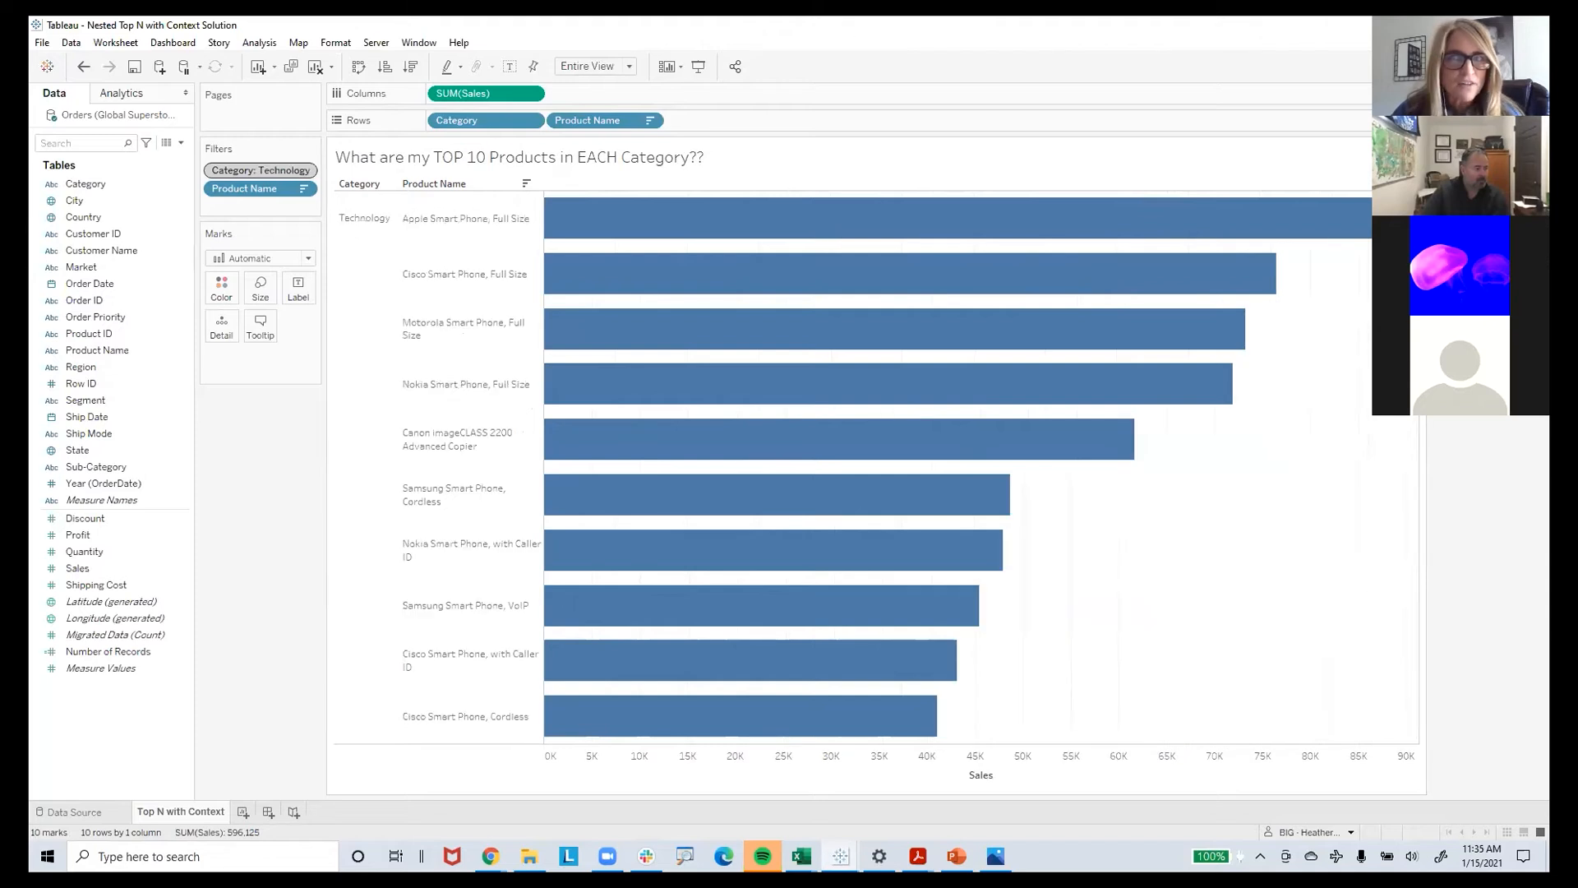
Remove the Category filter from context and set it to (All)
{"action": "left_click", "coordinate": [306, 171]}
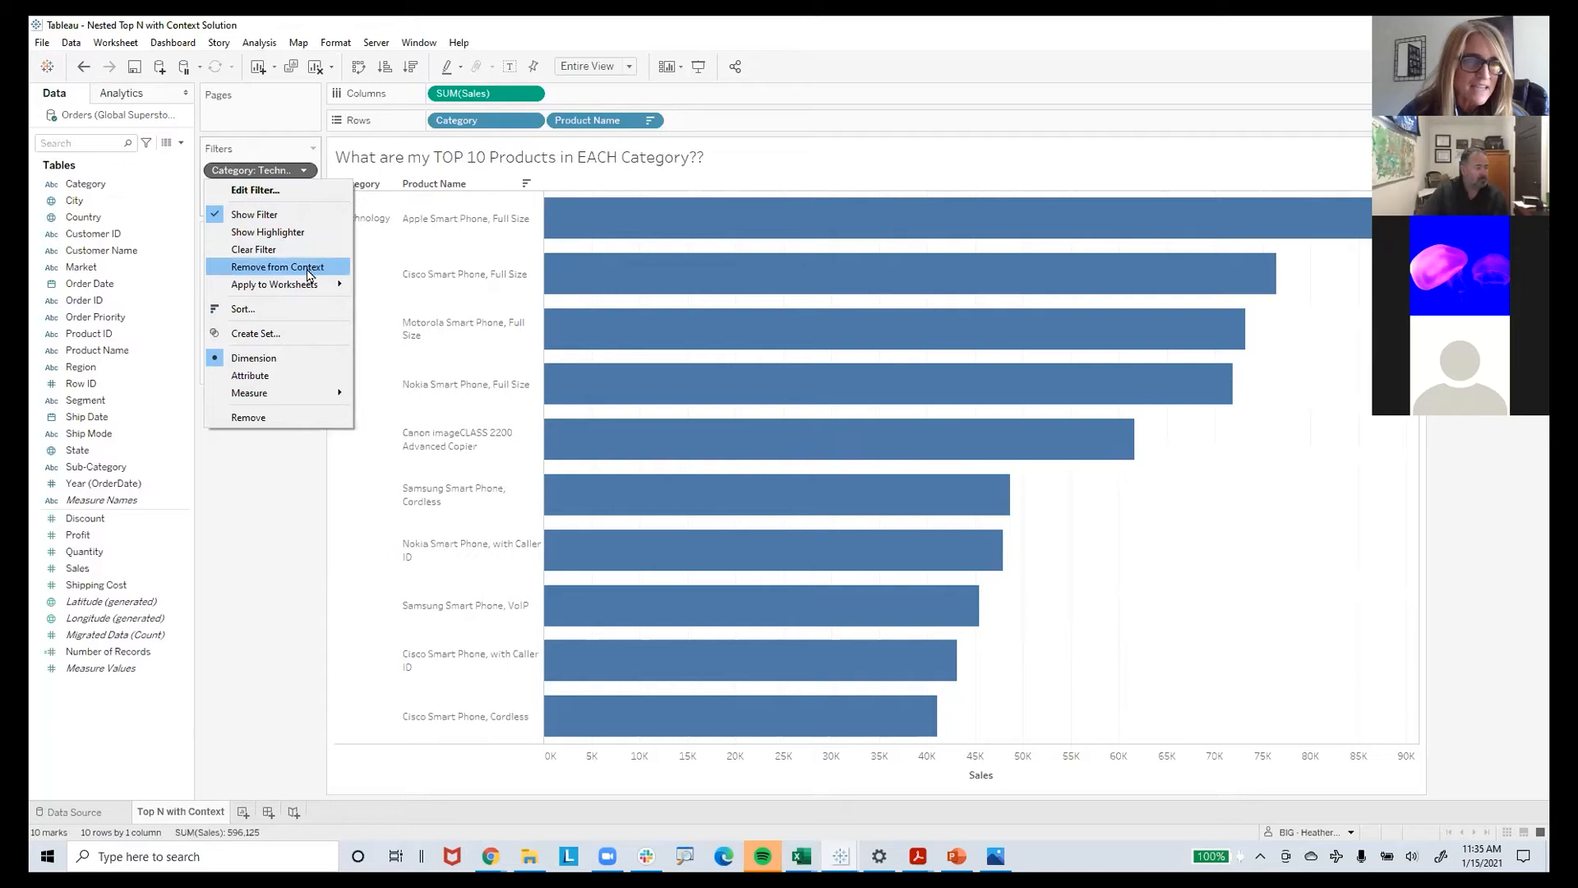
{"action": "left_click", "coordinate": [307, 269]}
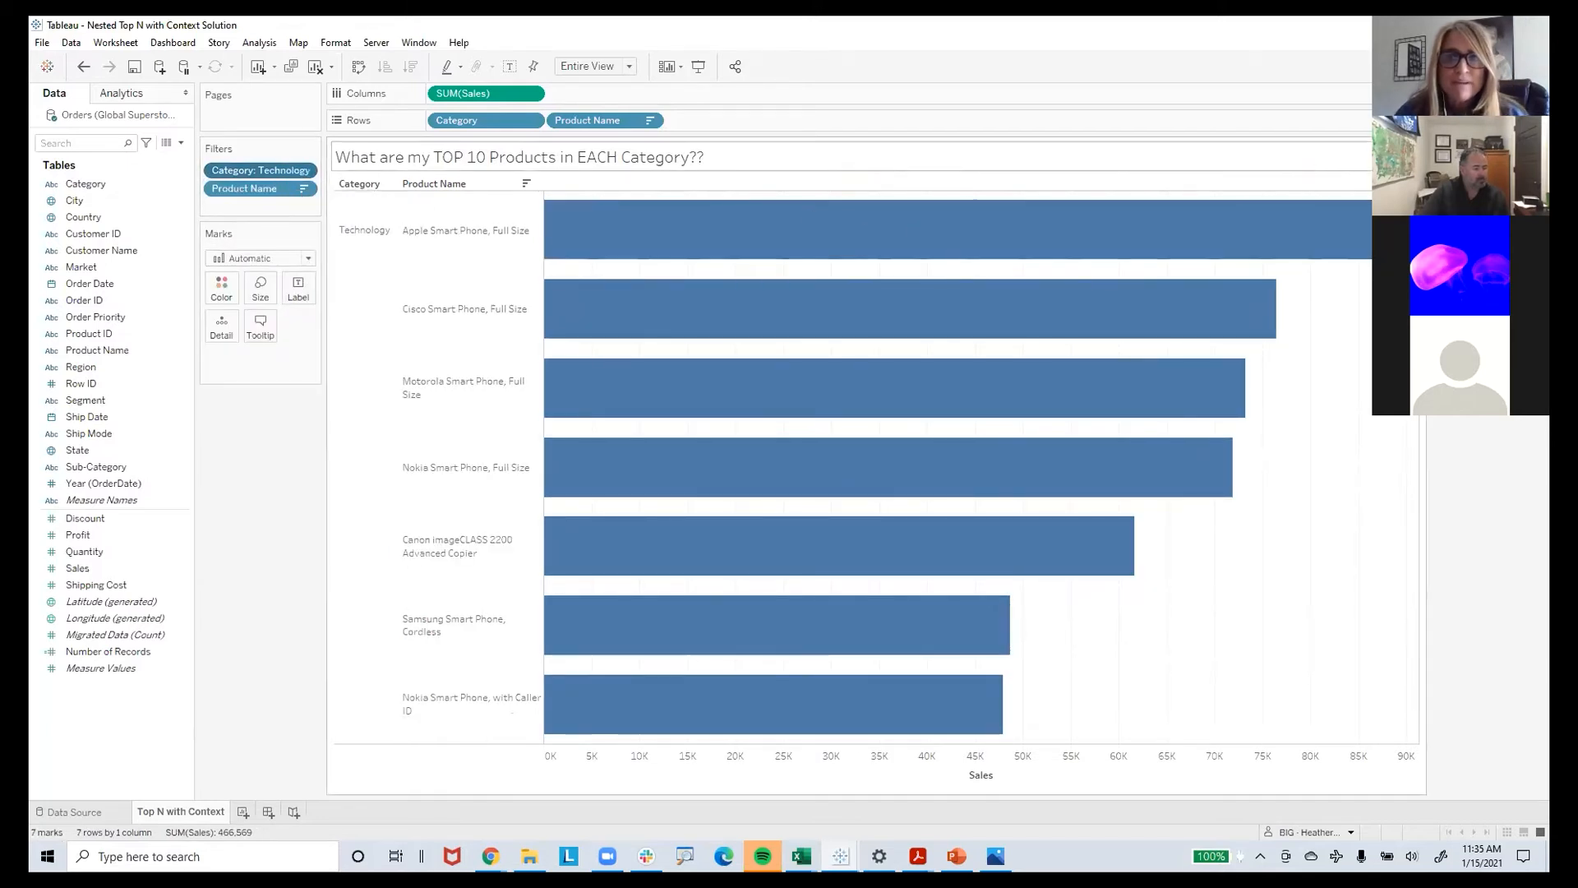
{"action": "left_click", "coordinate": [1441, 114]}
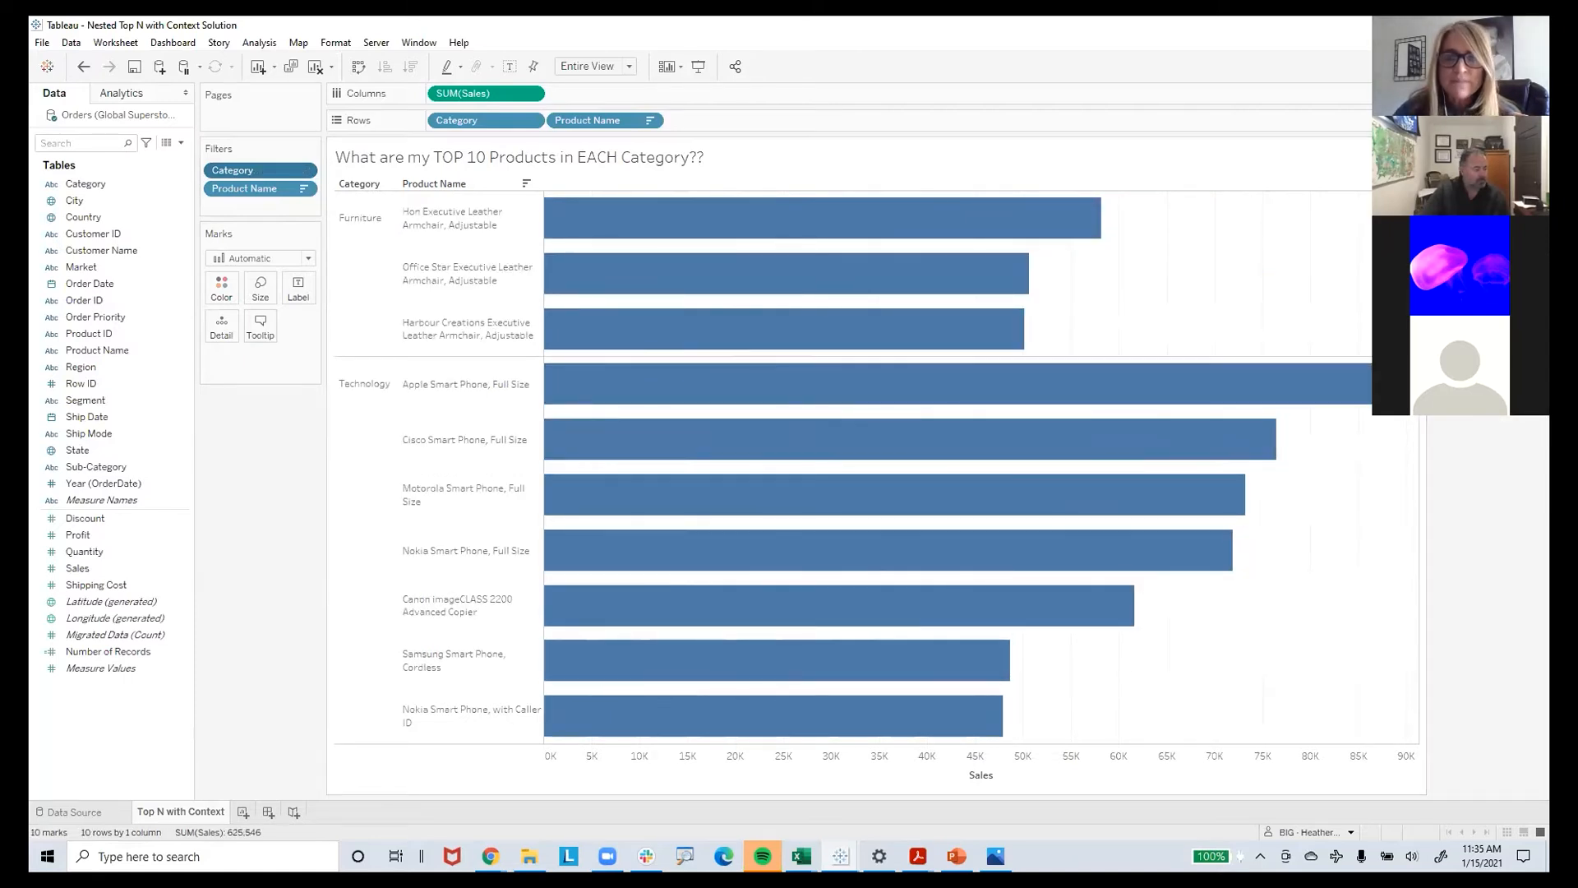
Compare Furniture and Technology with the non-context Category filter, and return it to (All)
{"action": "left_click", "coordinate": [1440, 130]}
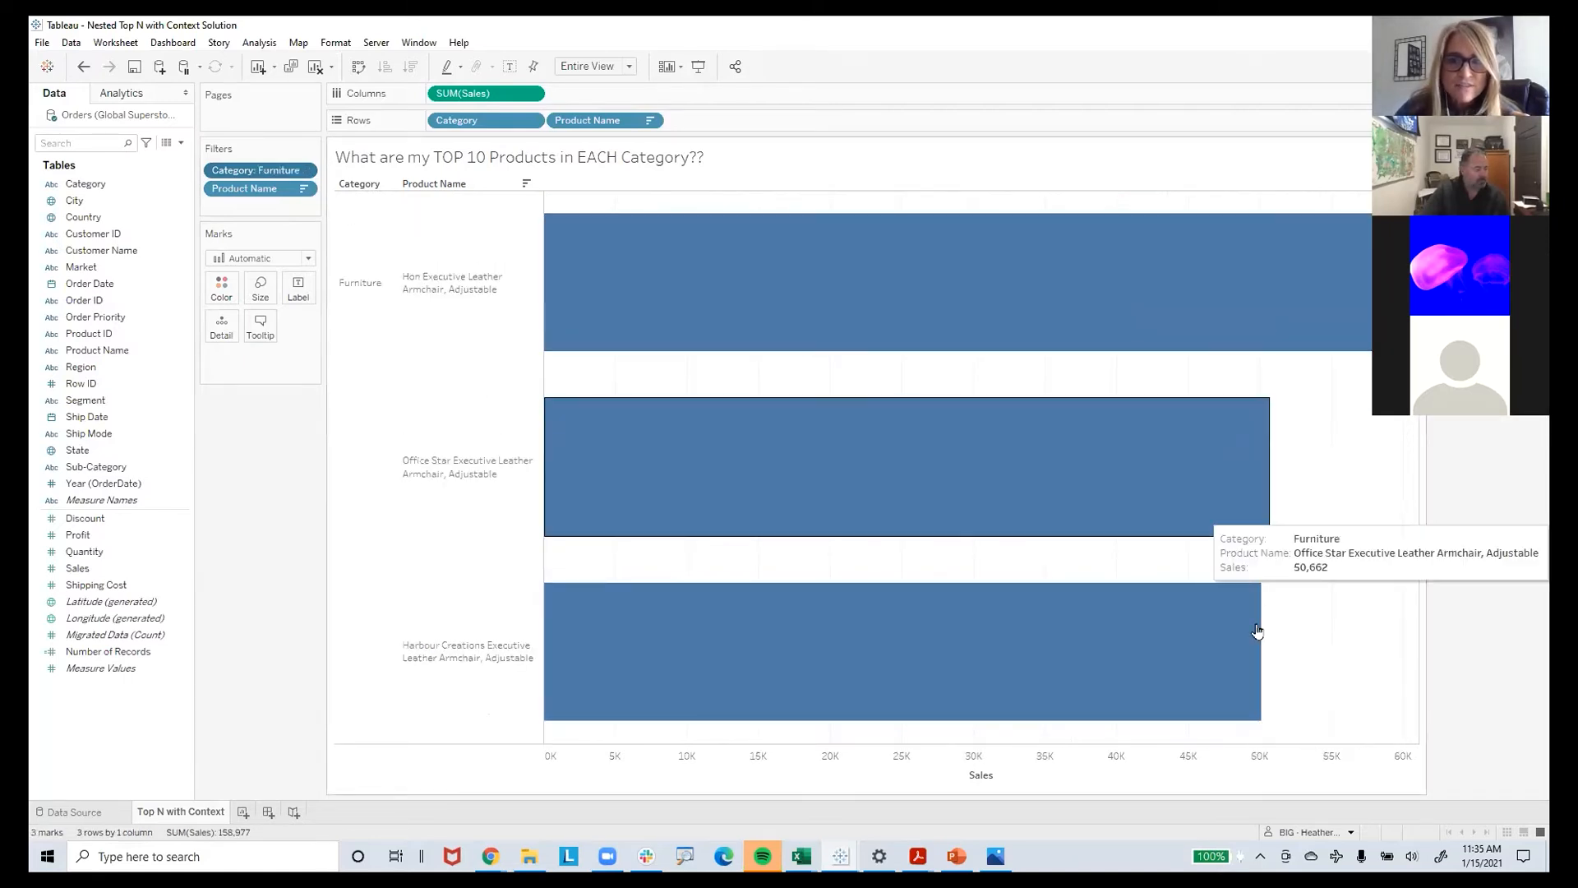
{"action": "left_click", "coordinate": [1441, 162]}
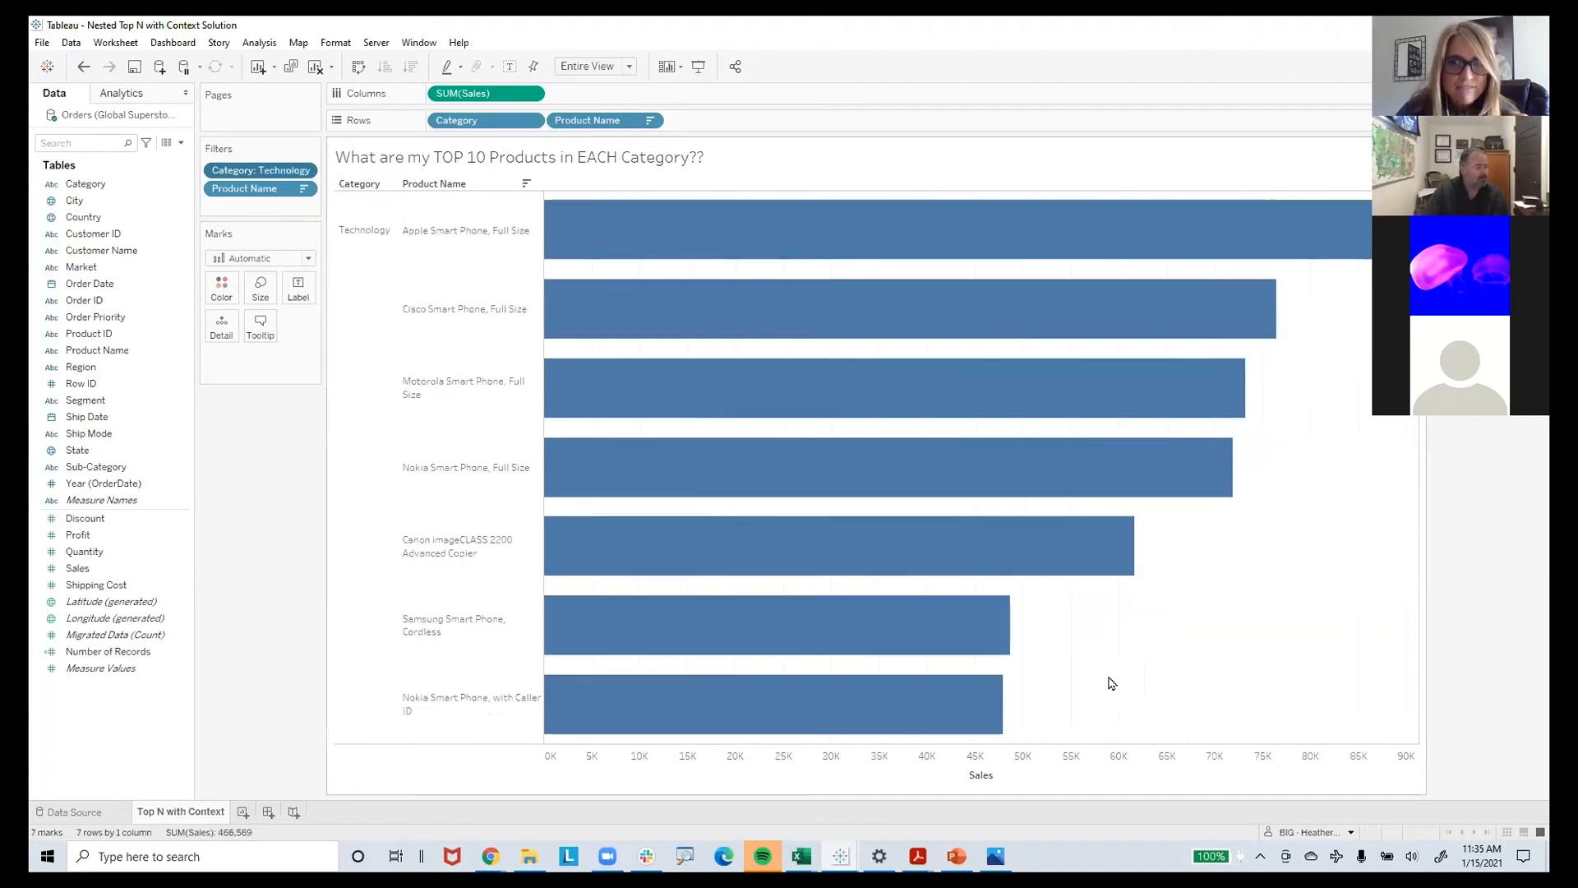
{"action": "left_click", "coordinate": [1440, 130]}
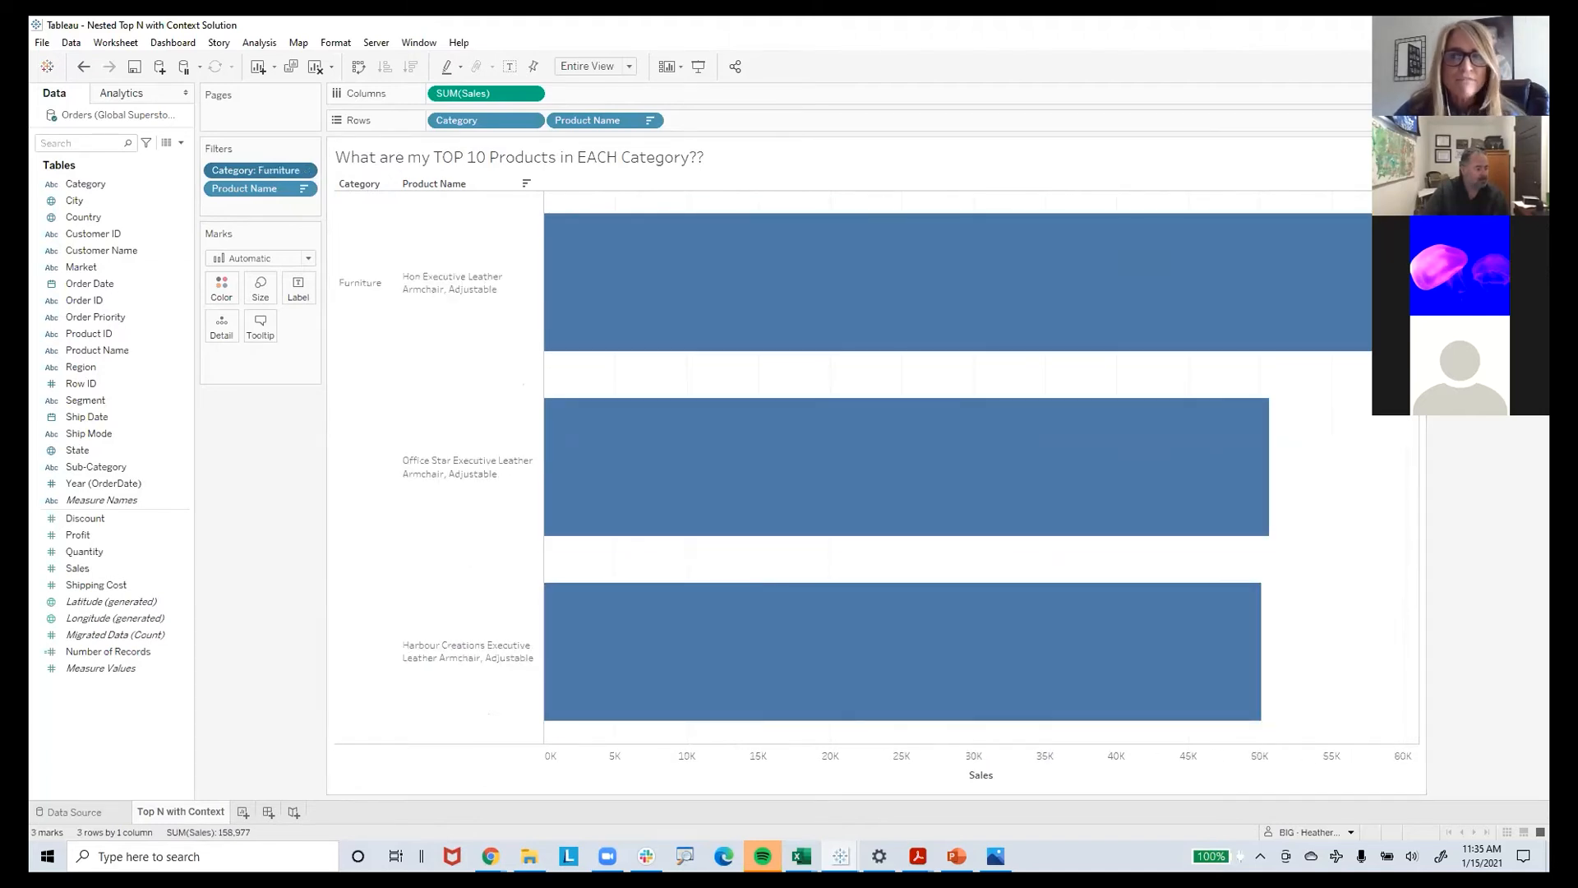
{"action": "left_click", "coordinate": [1440, 114]}
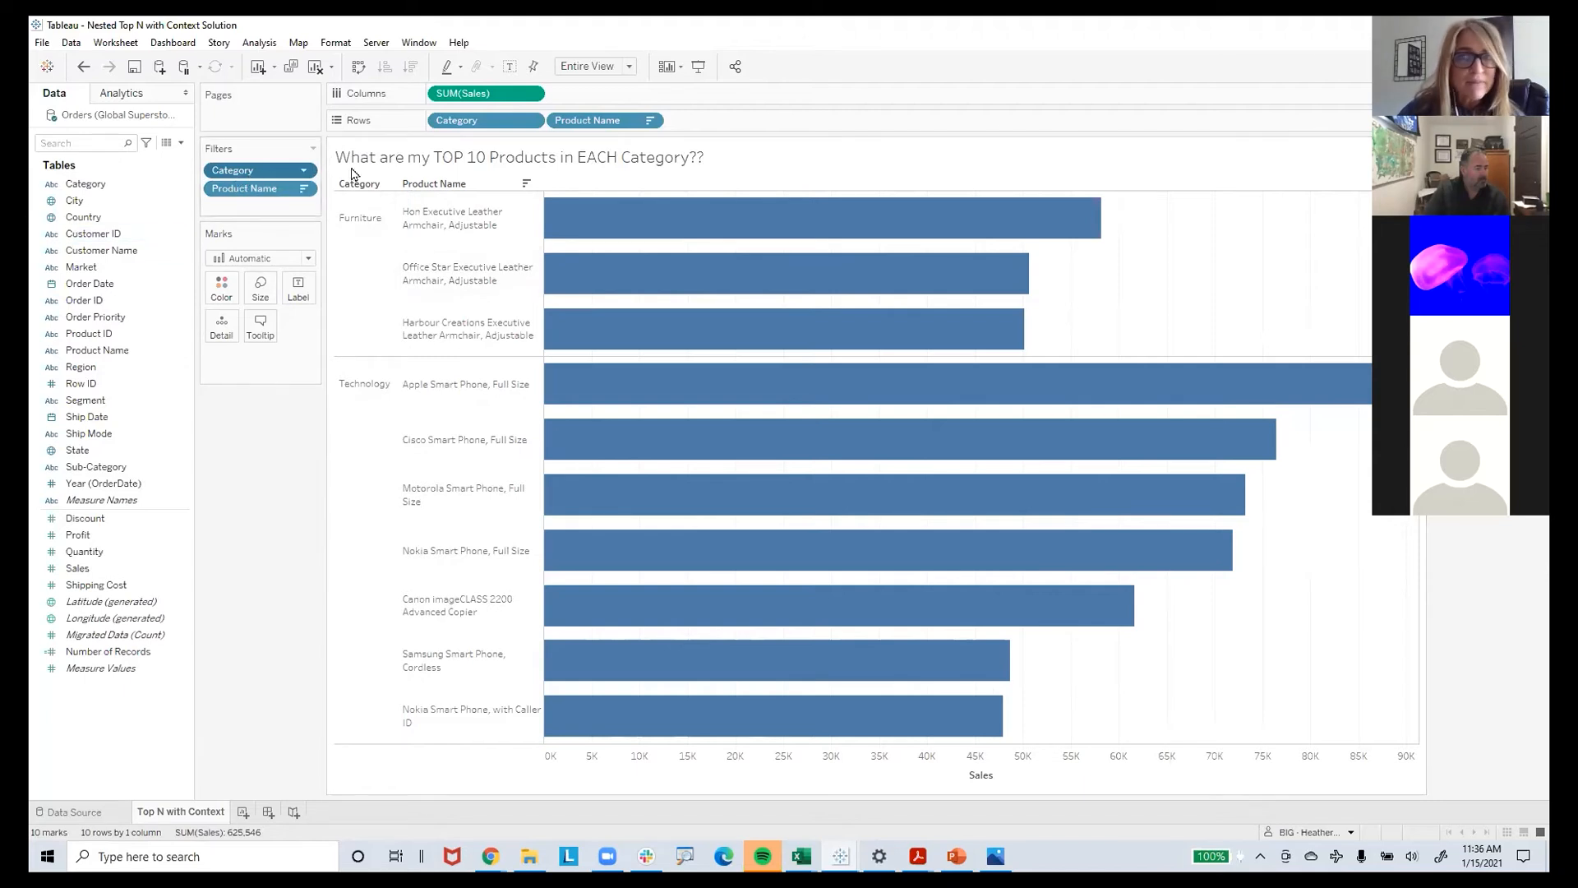
Add the Category filter back to context and switch it through Furniture, Office Supplies and Technology
{"action": "left_click", "coordinate": [304, 171]}
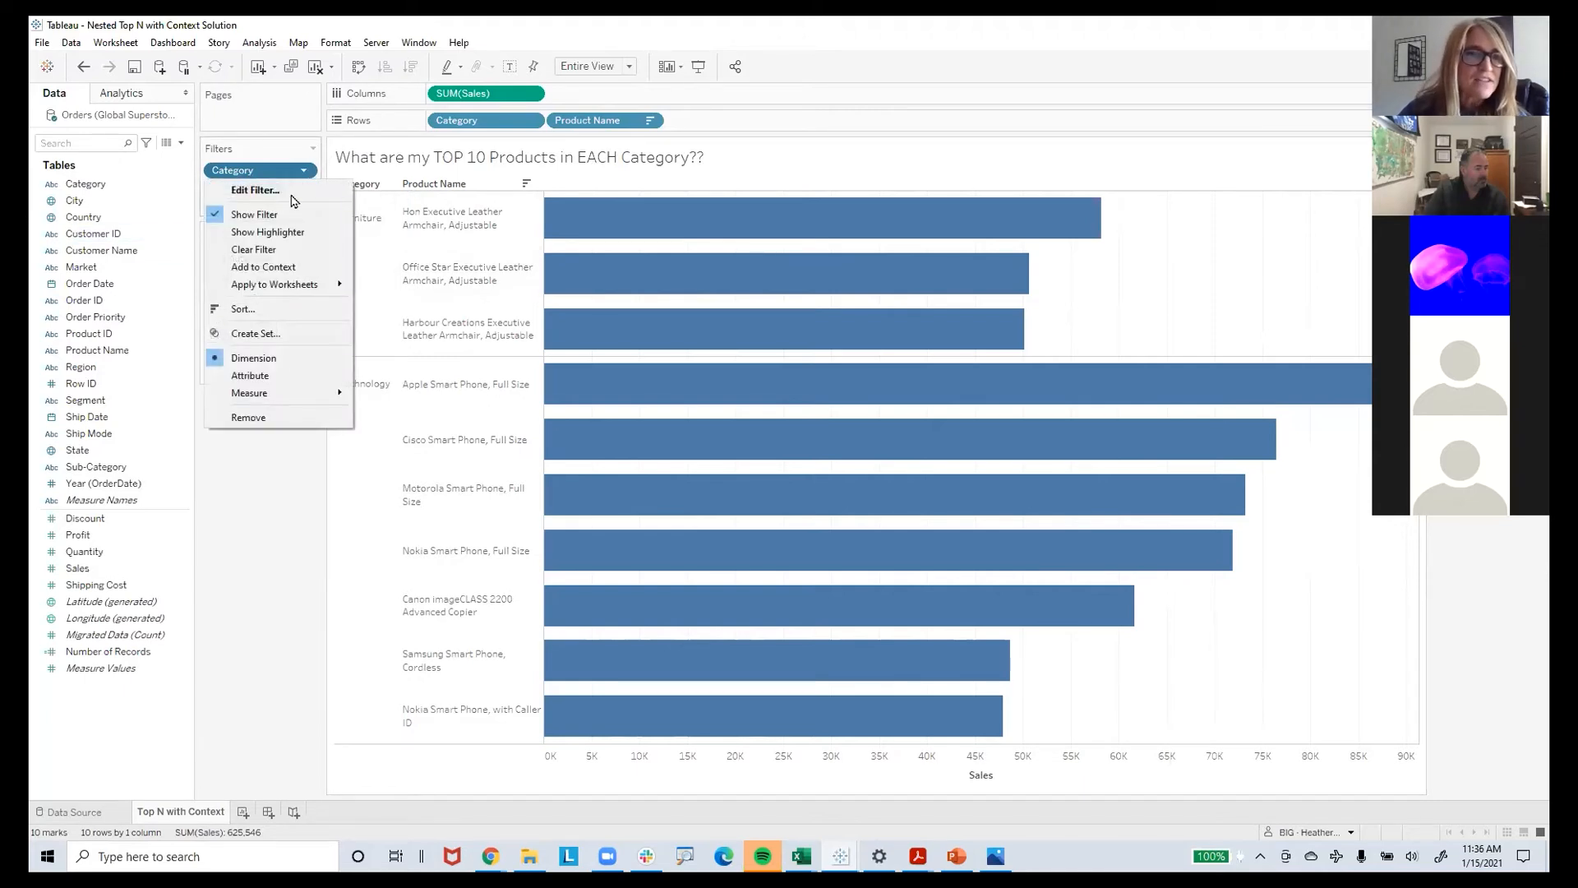
{"action": "left_click", "coordinate": [292, 266]}
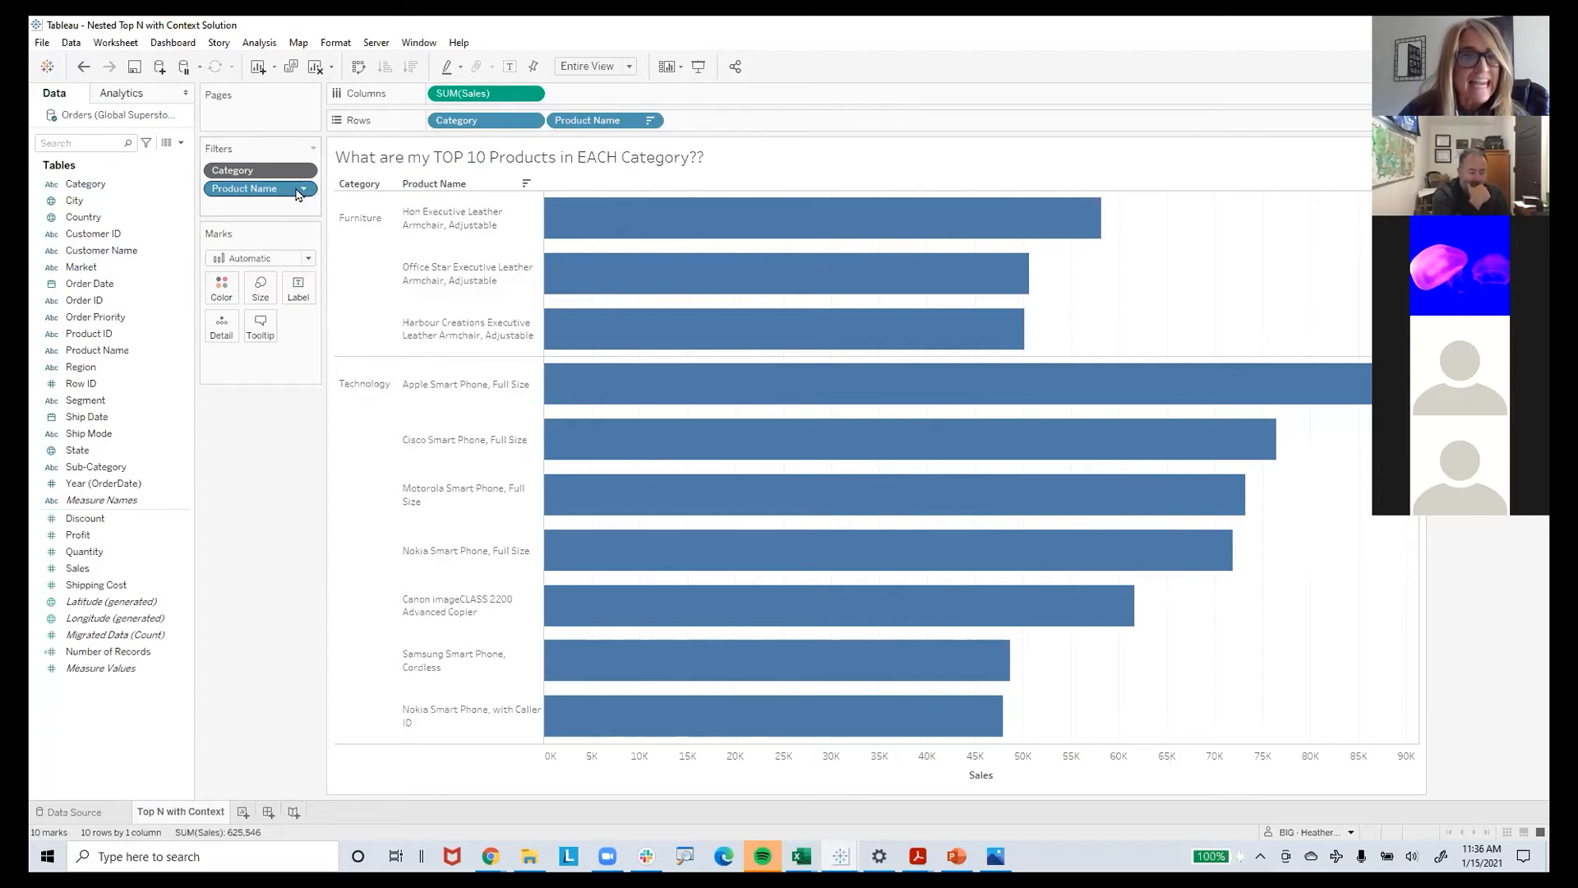
{"action": "left_click", "coordinate": [1443, 182]}
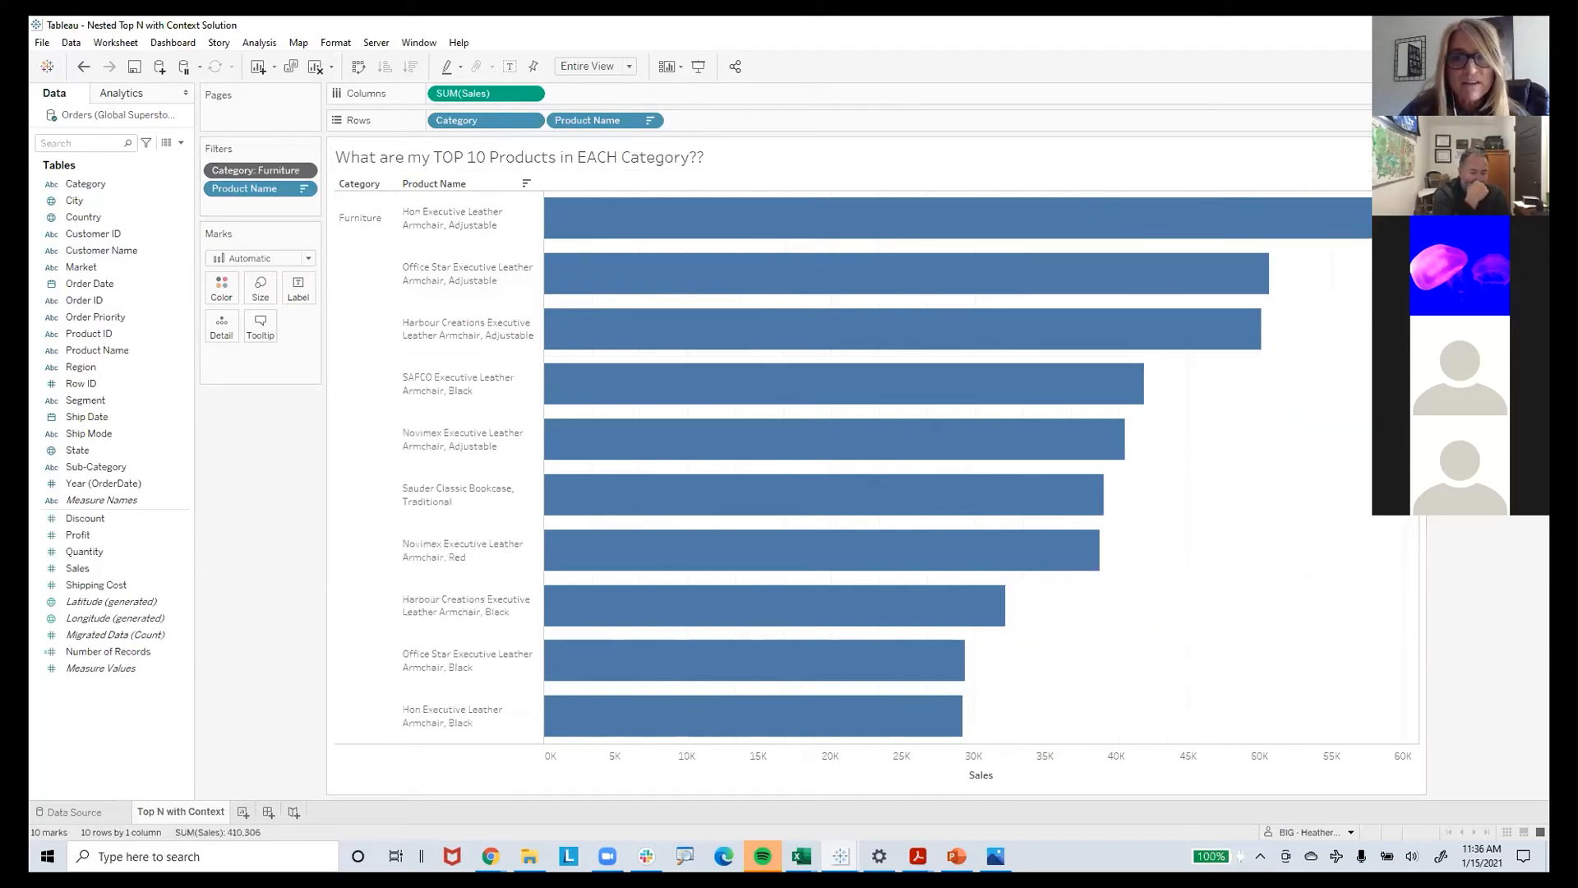
{"action": "left_click", "coordinate": [1444, 199]}
{"action": "left_click", "coordinate": [1444, 215]}
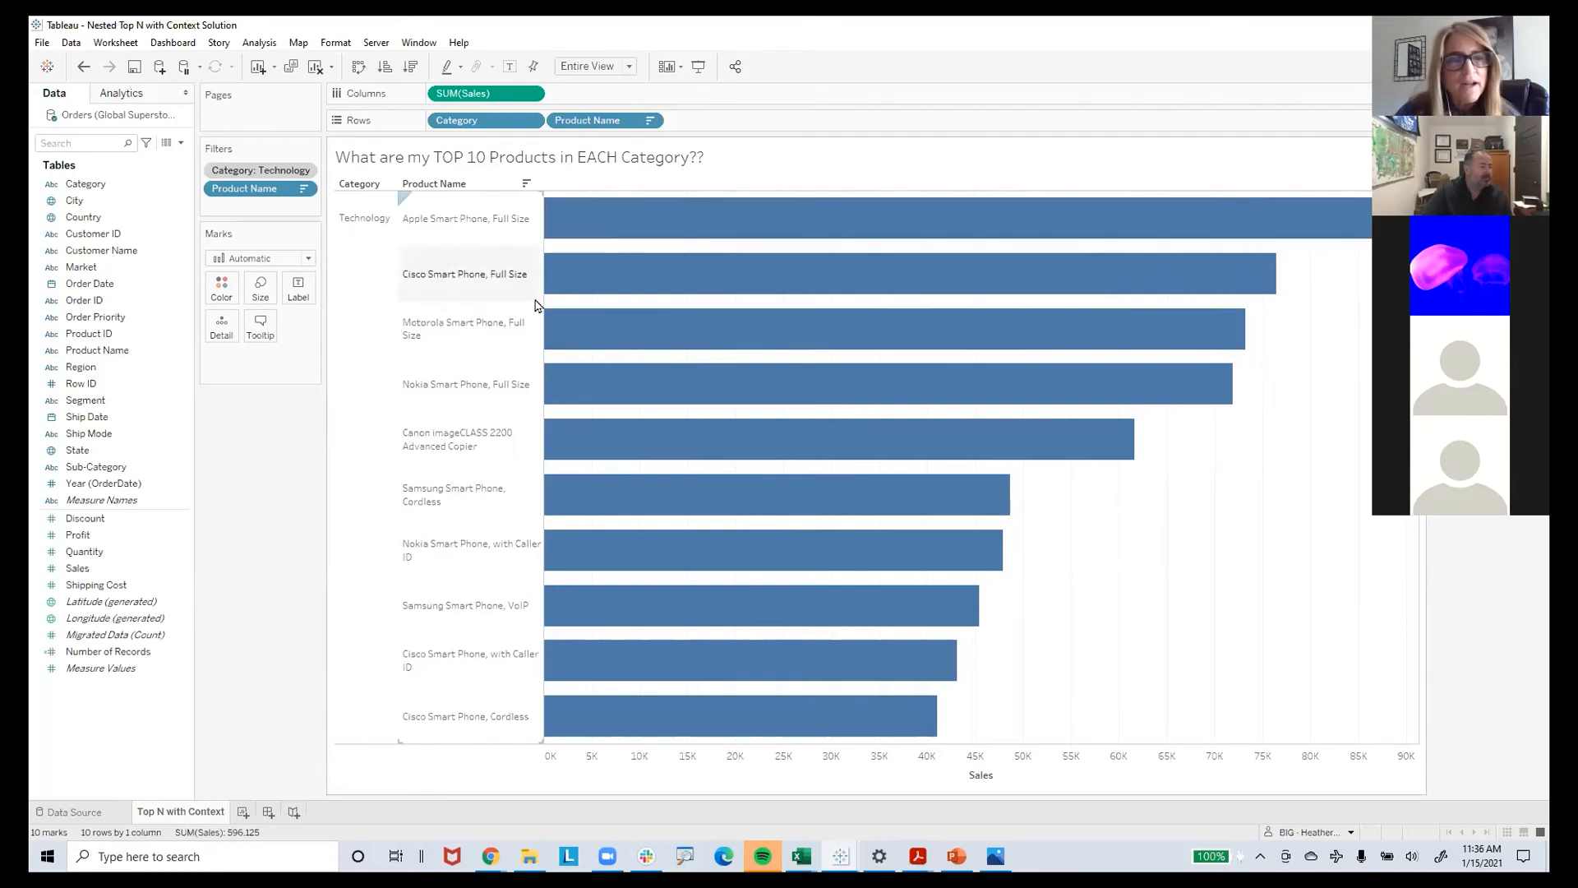
Review the context-filtered product rankings again for Furniture and Office Supplies, ending on Technology
{"action": "mouse_move", "coordinate": [668, 235]}
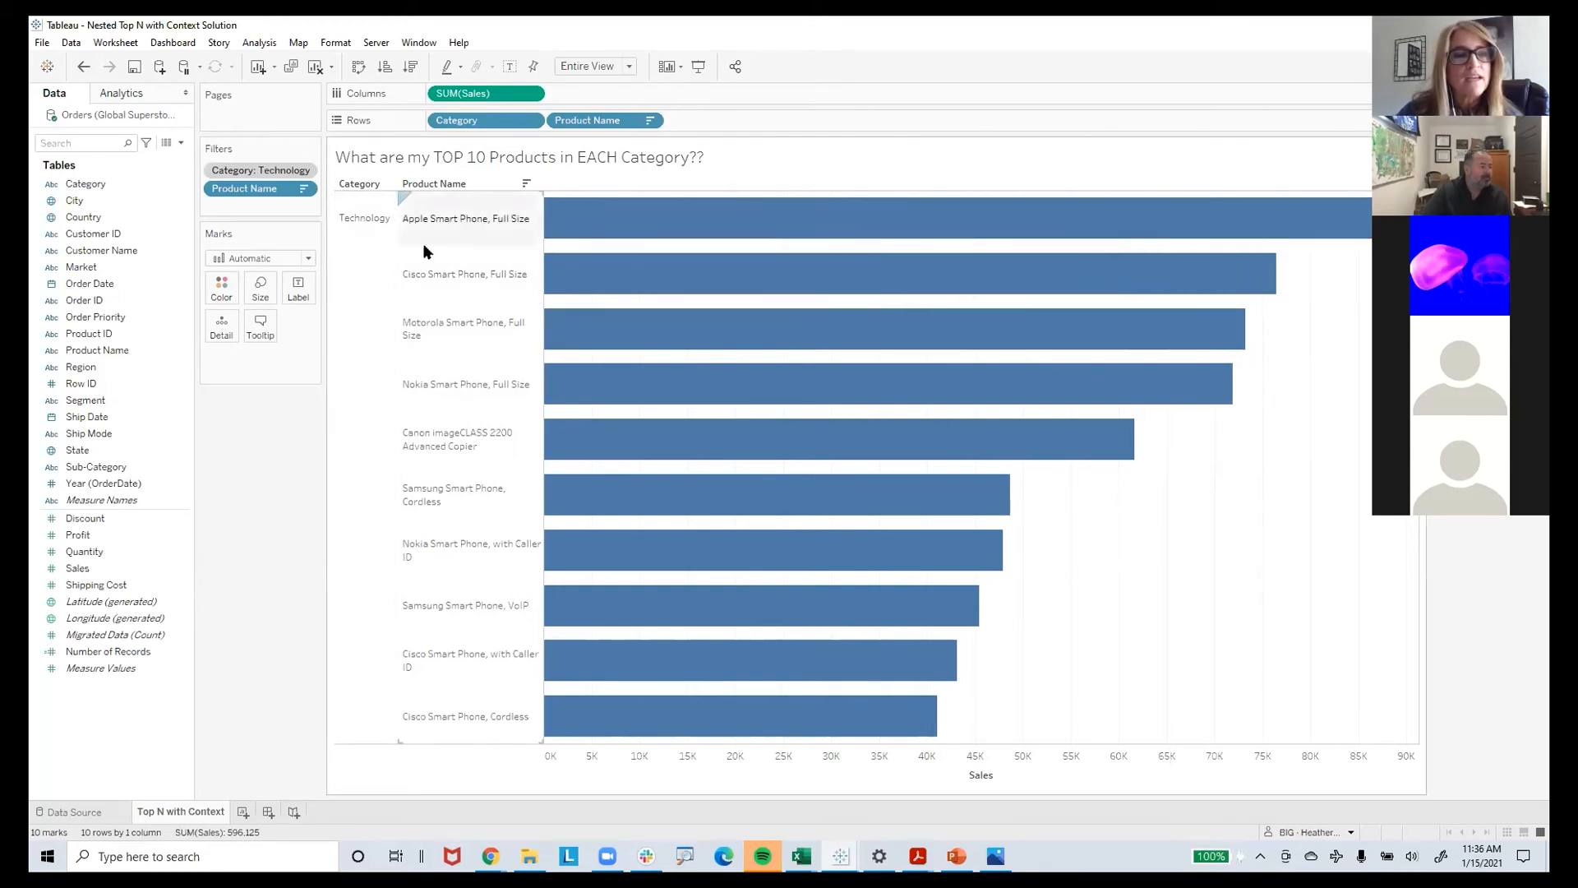
{"action": "left_click", "coordinate": [1445, 123]}
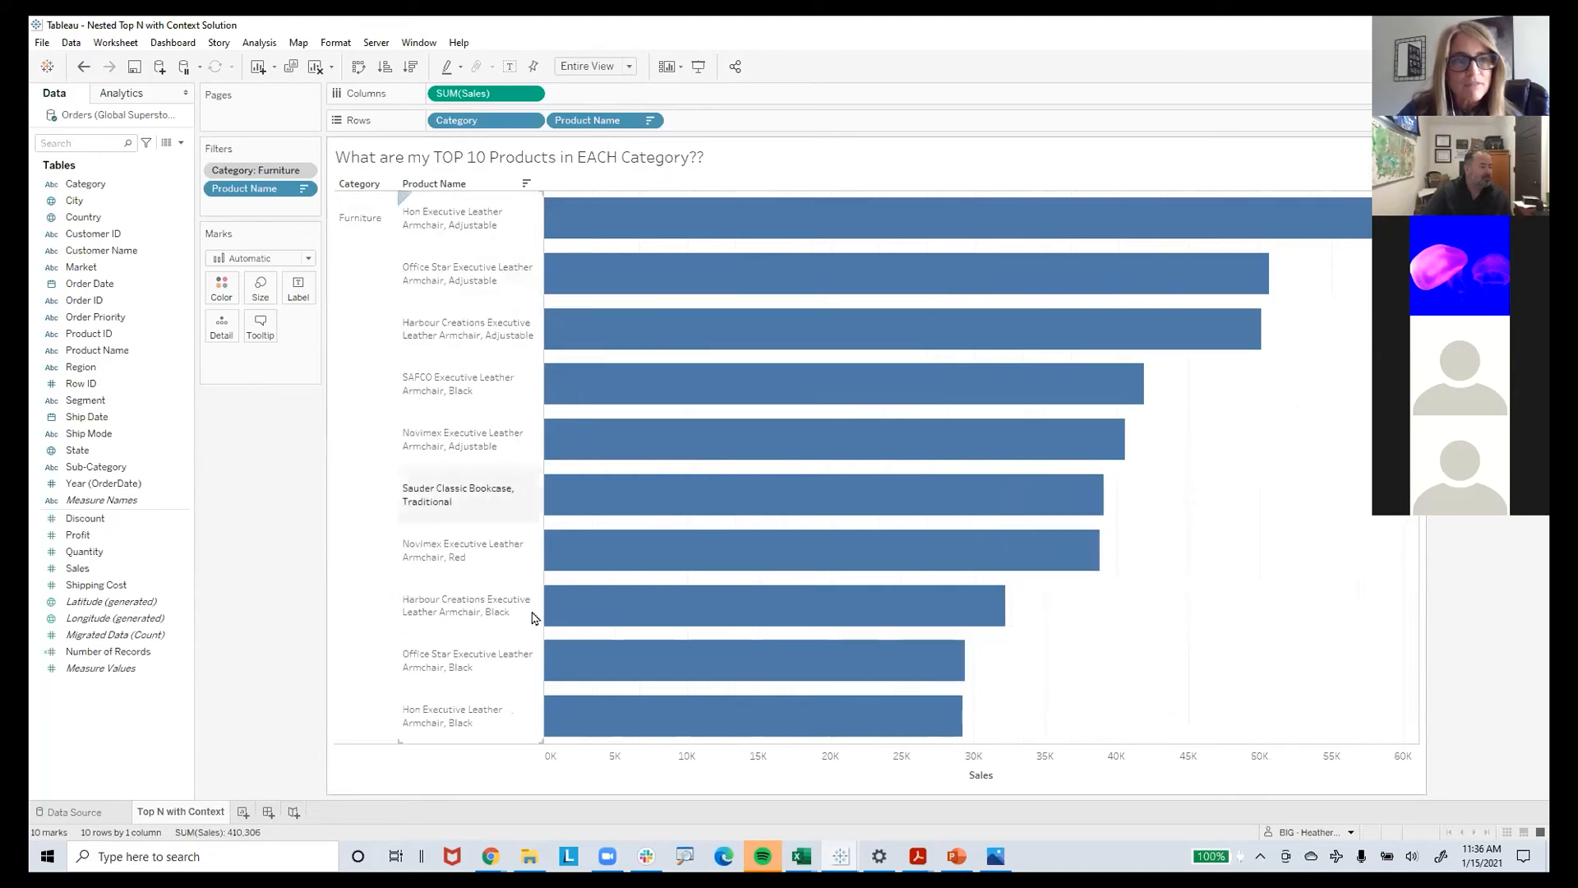
{"action": "left_click", "coordinate": [1444, 140]}
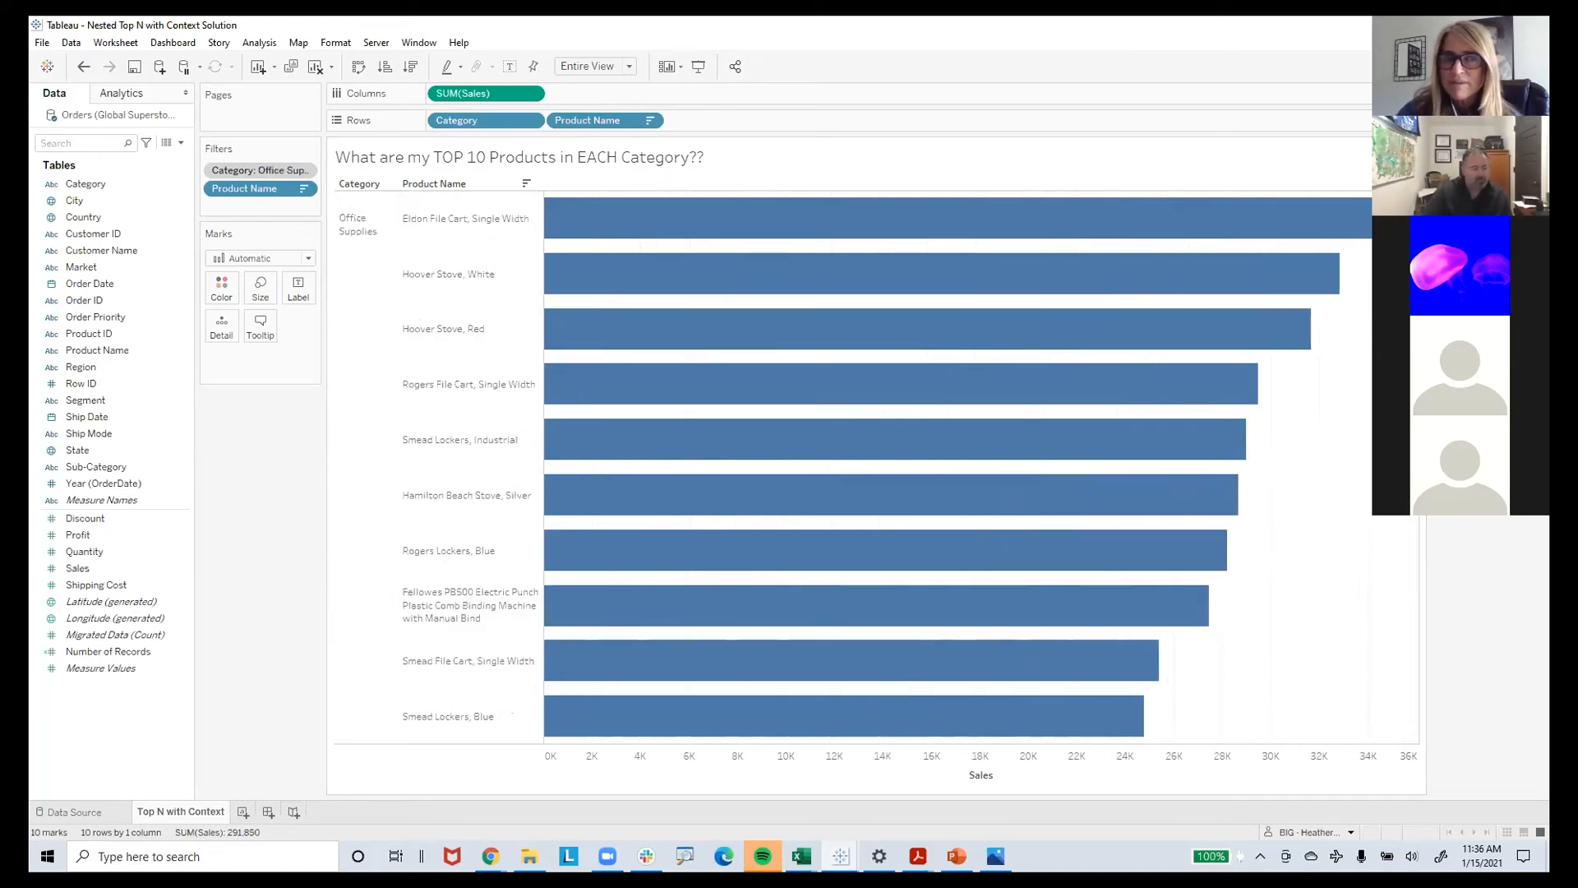
{"action": "left_click", "coordinate": [1444, 156]}
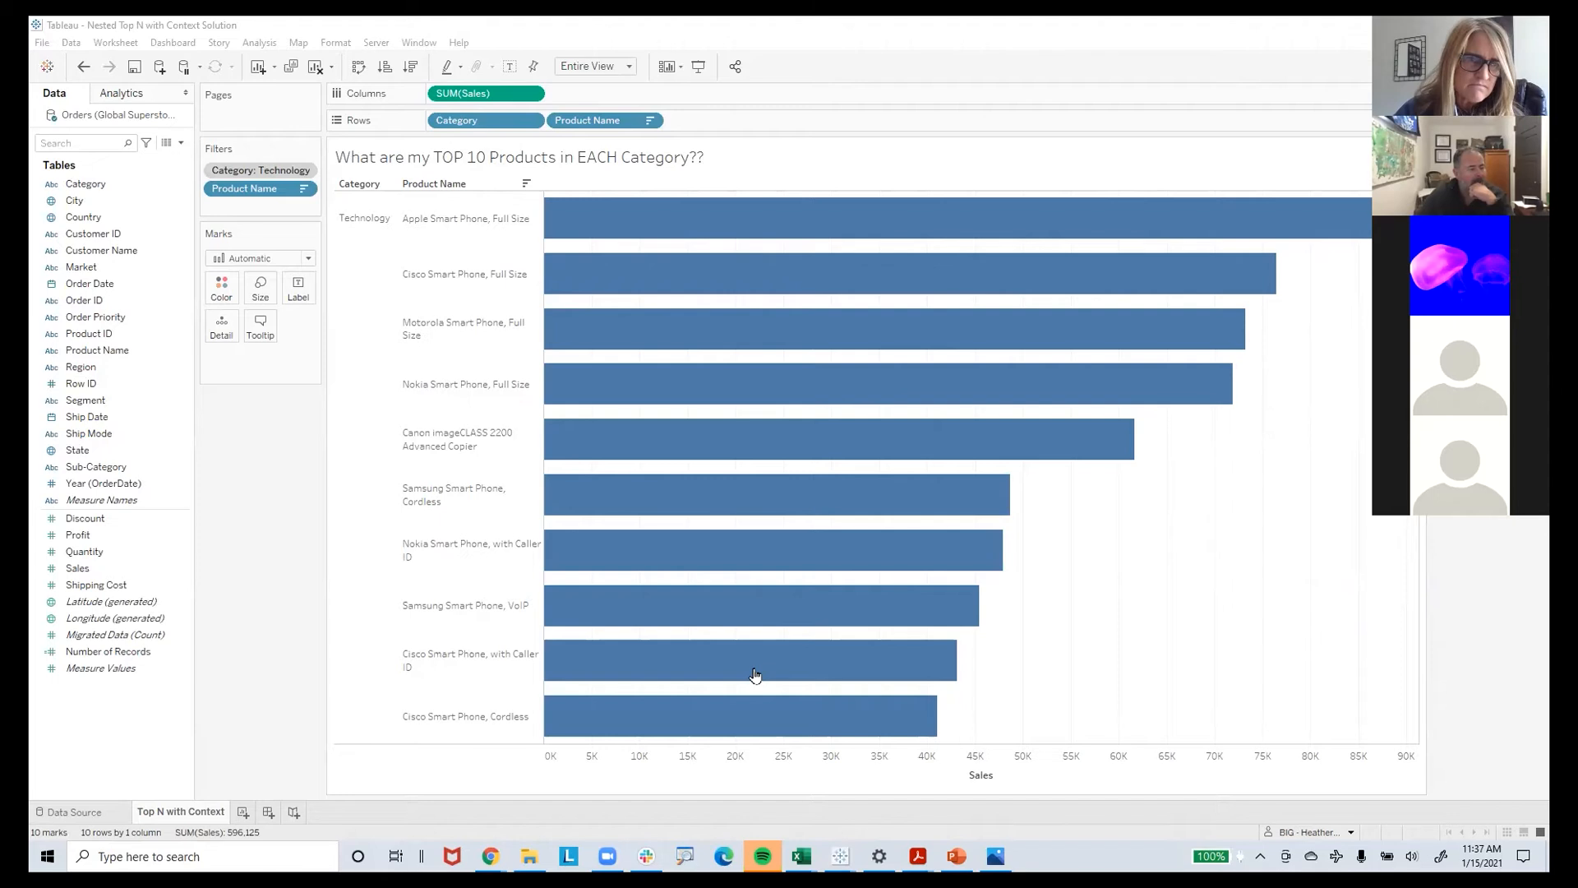
{"action": "mouse_move", "coordinate": [755, 675]}
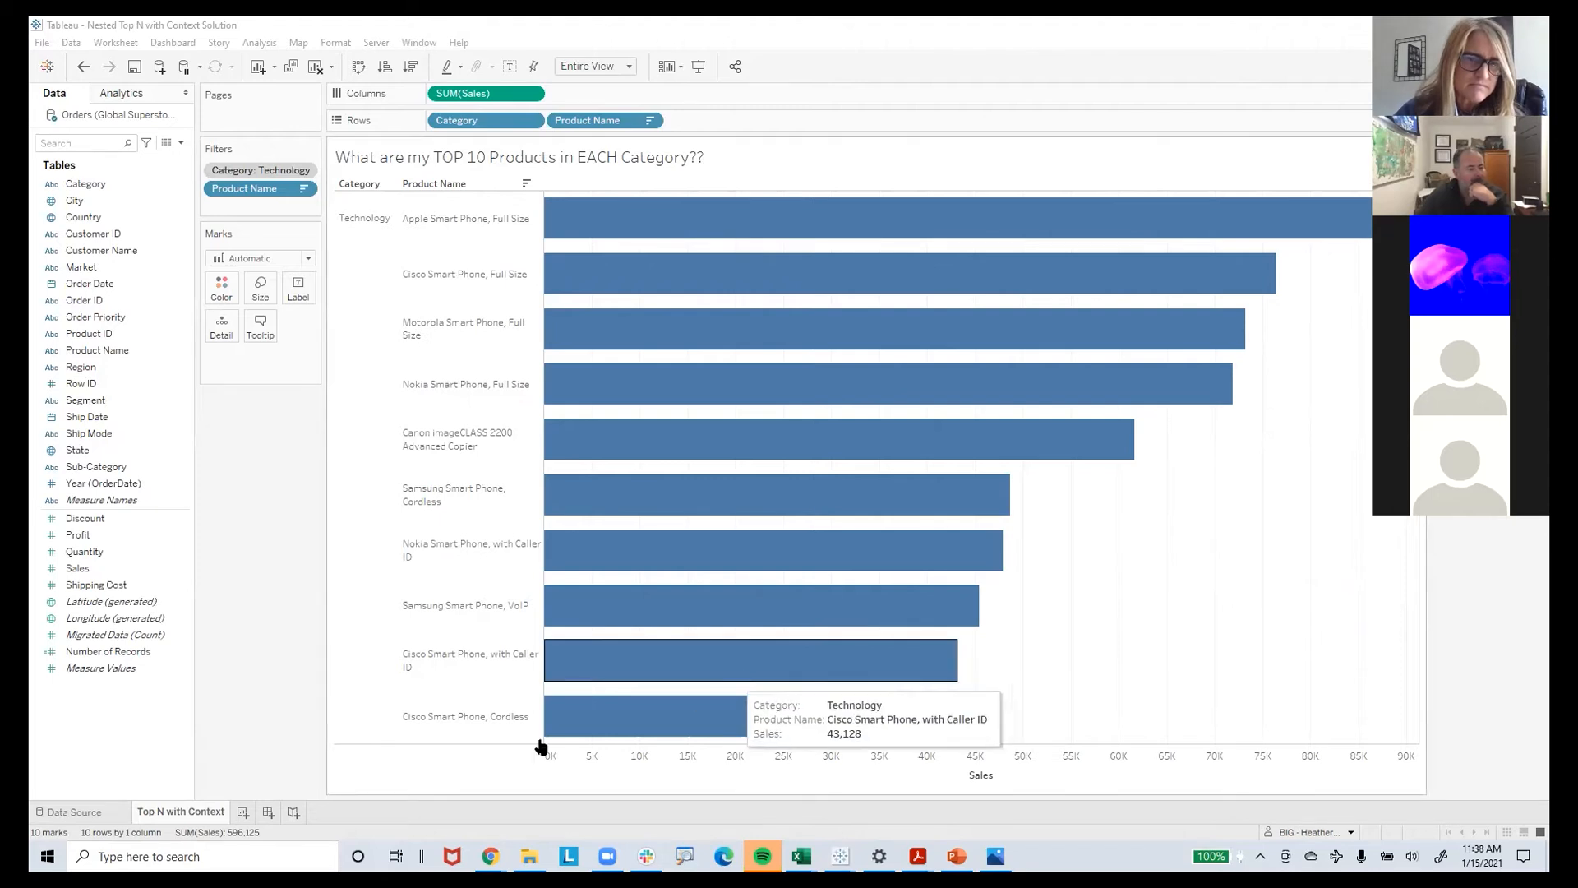
Create a new worksheet with a scatter plot of Sales on columns against Profit on rows
{"action": "left_click", "coordinate": [243, 811]}
{"action": "left_click", "coordinate": [119, 535]}
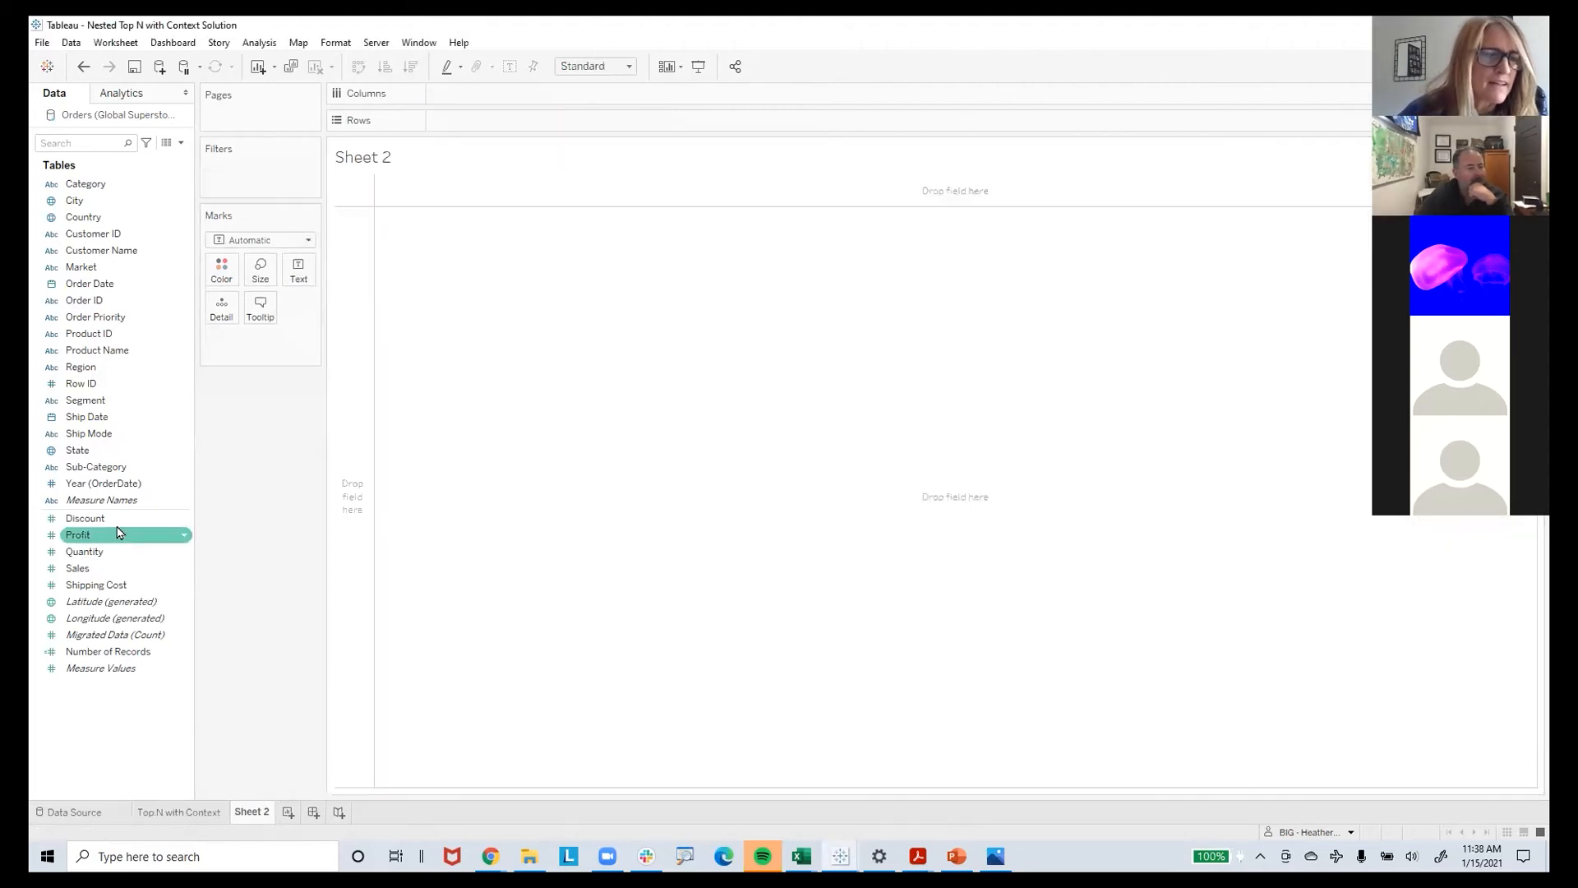
{"action": "left_click", "coordinate": [131, 570], "text": "ctrl"}
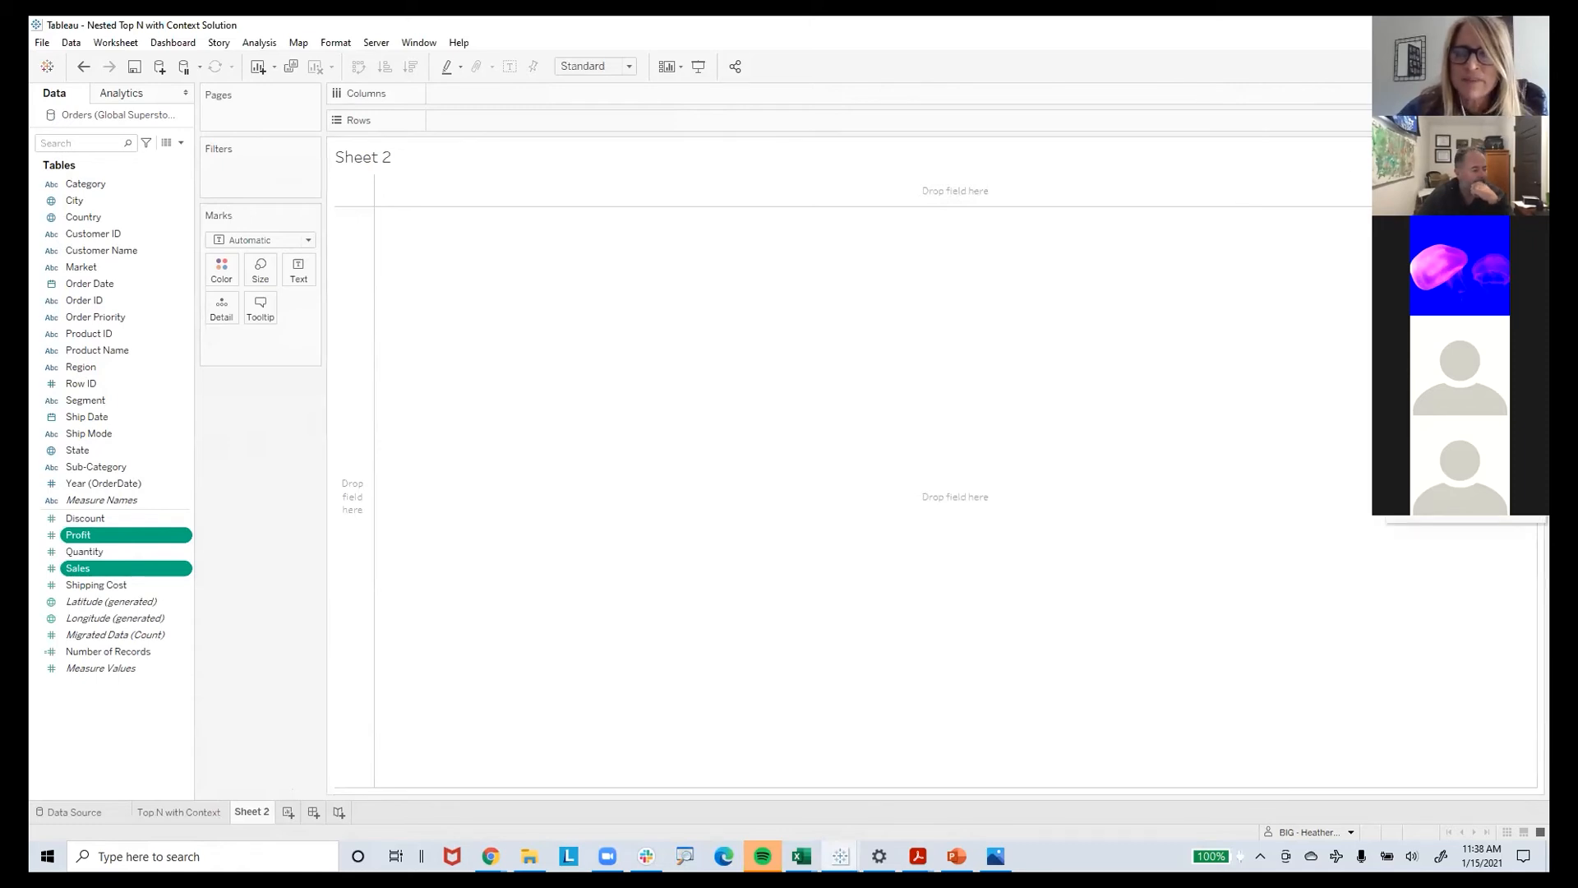
{"action": "left_click", "coordinate": [1415, 371]}
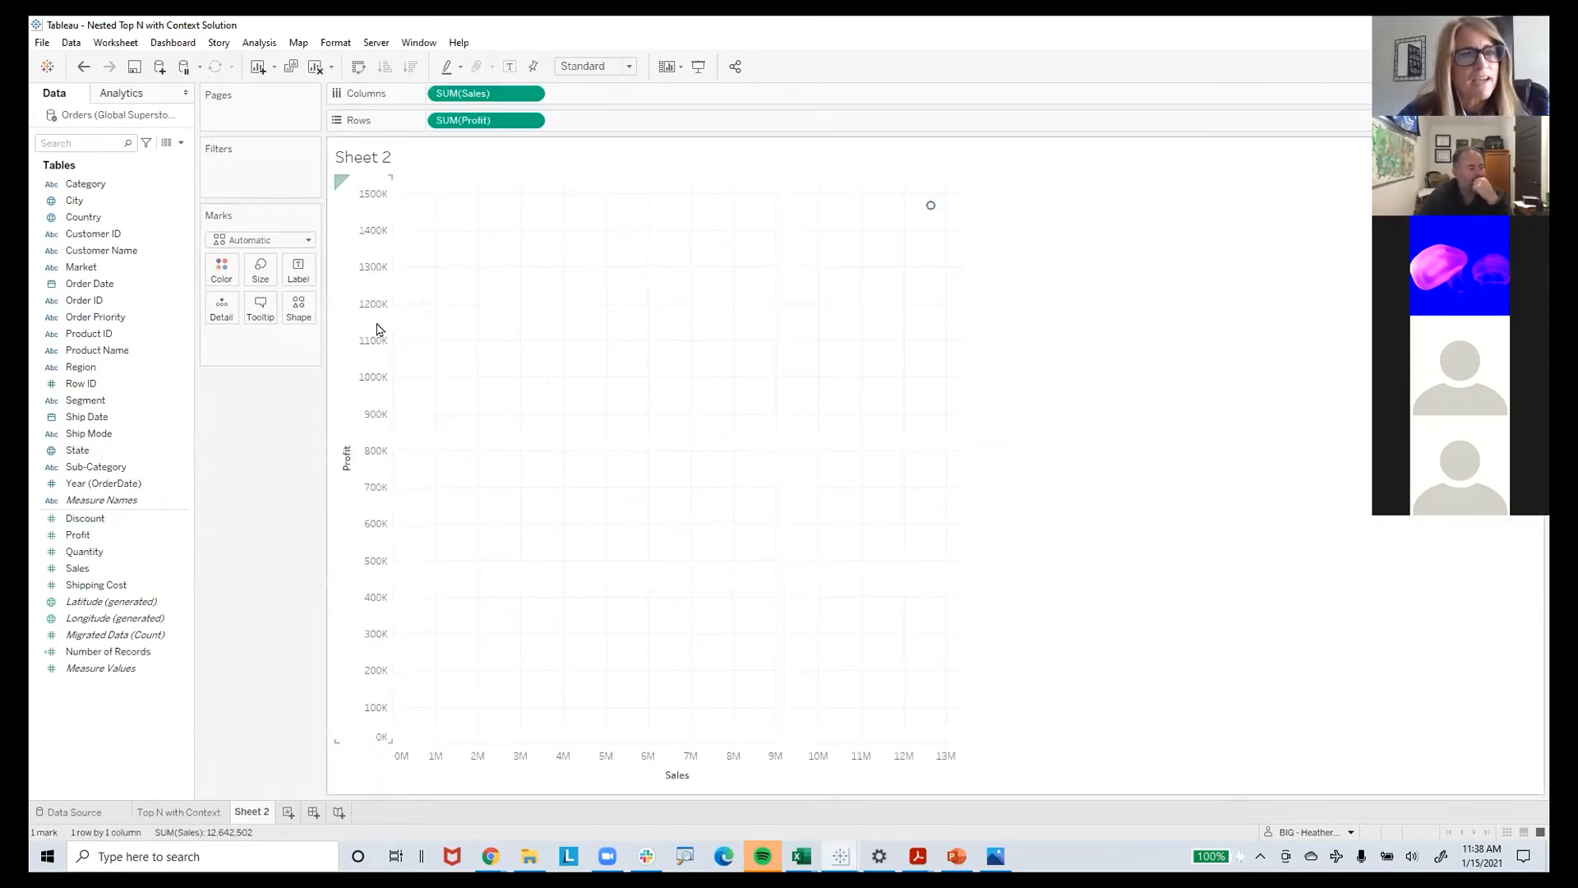
Break the scatter plot down by Customer Name as detail and color the marks by Profit
{"action": "left_click", "coordinate": [80, 264]}
{"action": "left_click", "coordinate": [82, 249]}
{"action": "left_click_drag", "start_coordinate": [82, 250], "coordinate": [236, 319]}
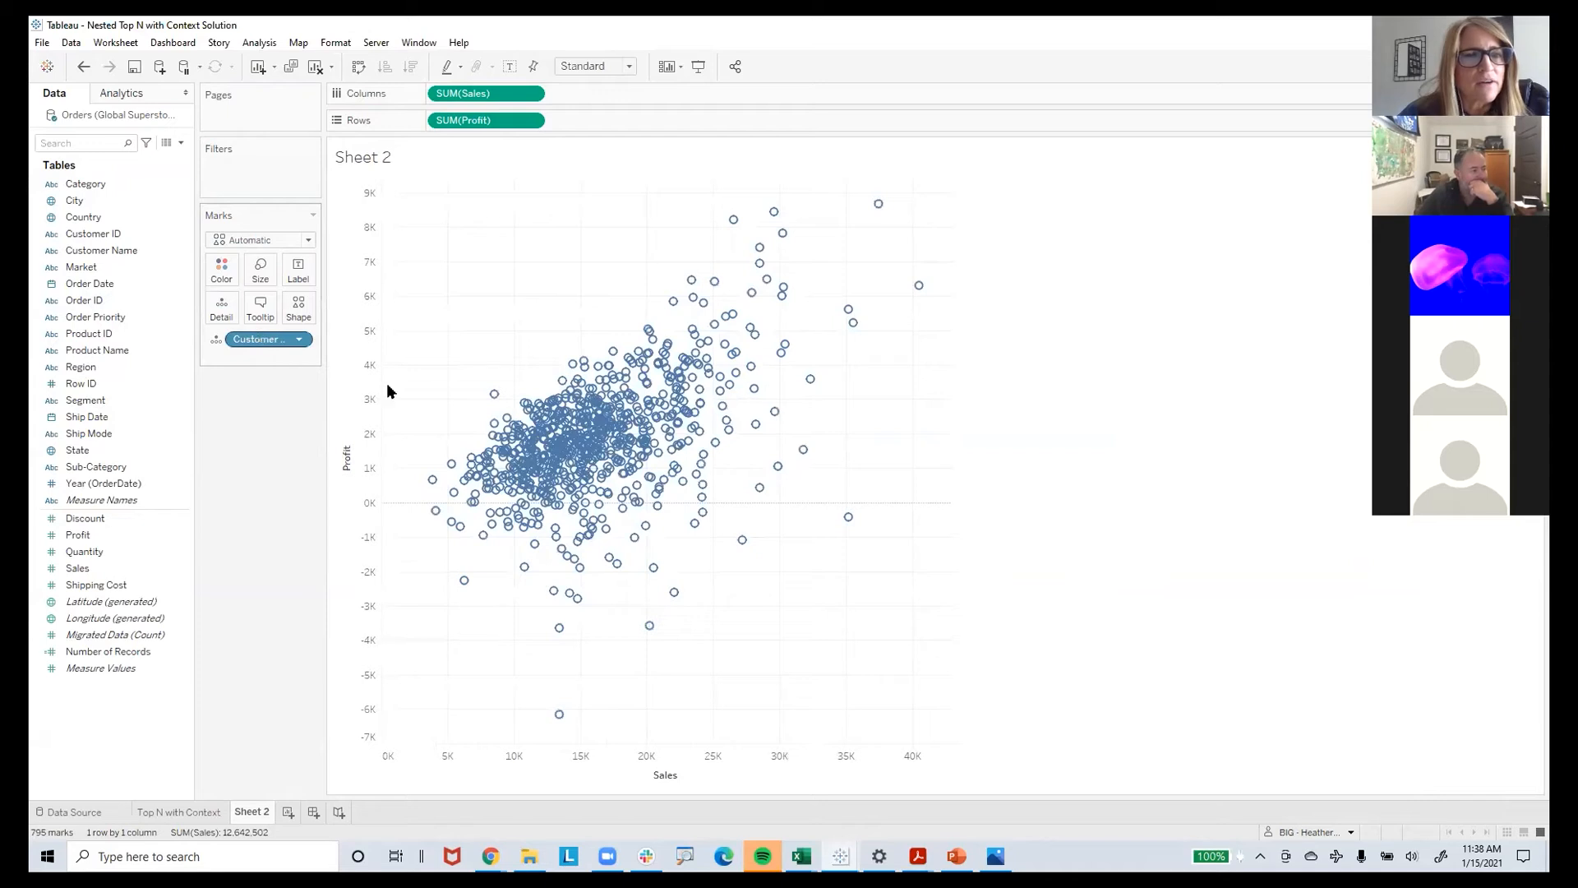
{"action": "left_click_drag", "start_coordinate": [99, 531], "coordinate": [221, 271]}
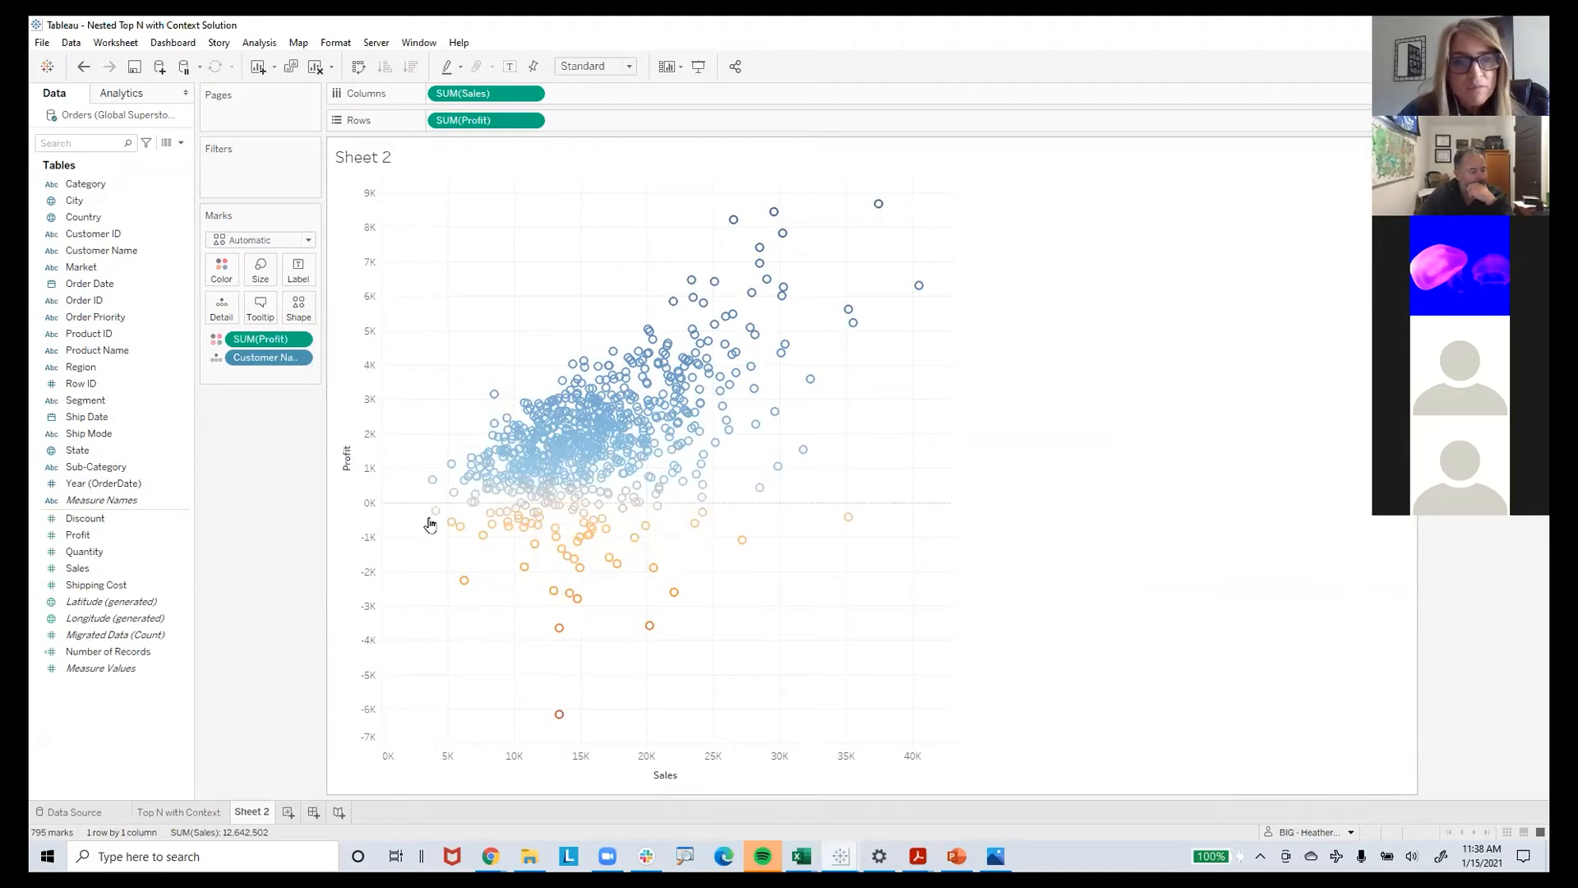
Create a set named Not Meeting Potential from all the customer marks with negative profit in the scatter plot
{"action": "left_click_drag", "start_coordinate": [419, 511], "coordinate": [912, 733]}
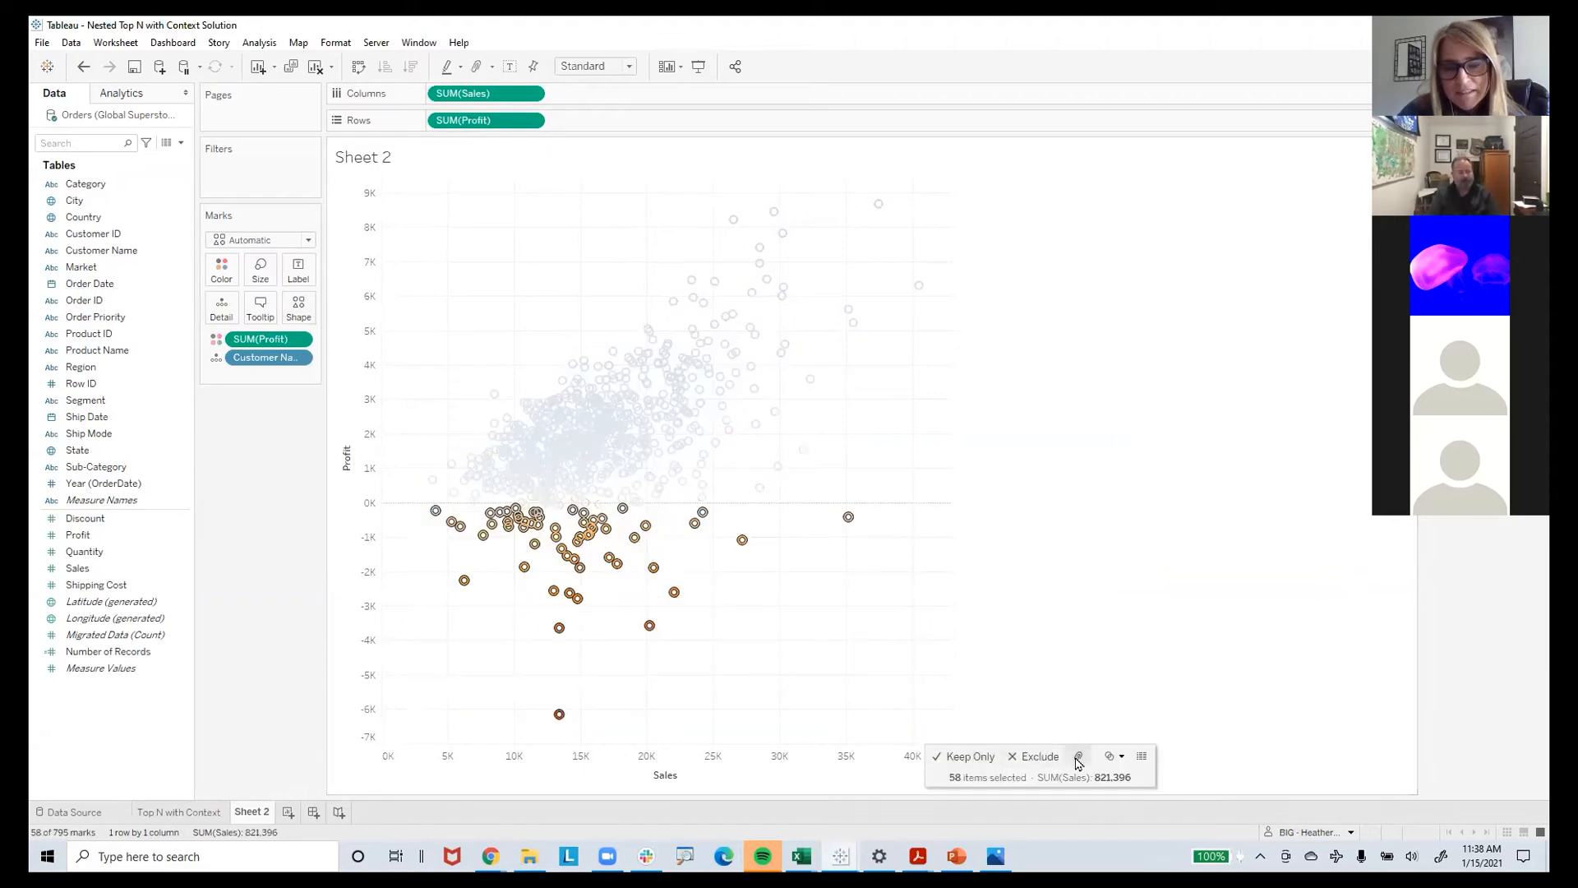
{"action": "left_click", "coordinate": [1111, 755]}
{"action": "left_click", "coordinate": [1128, 781]}
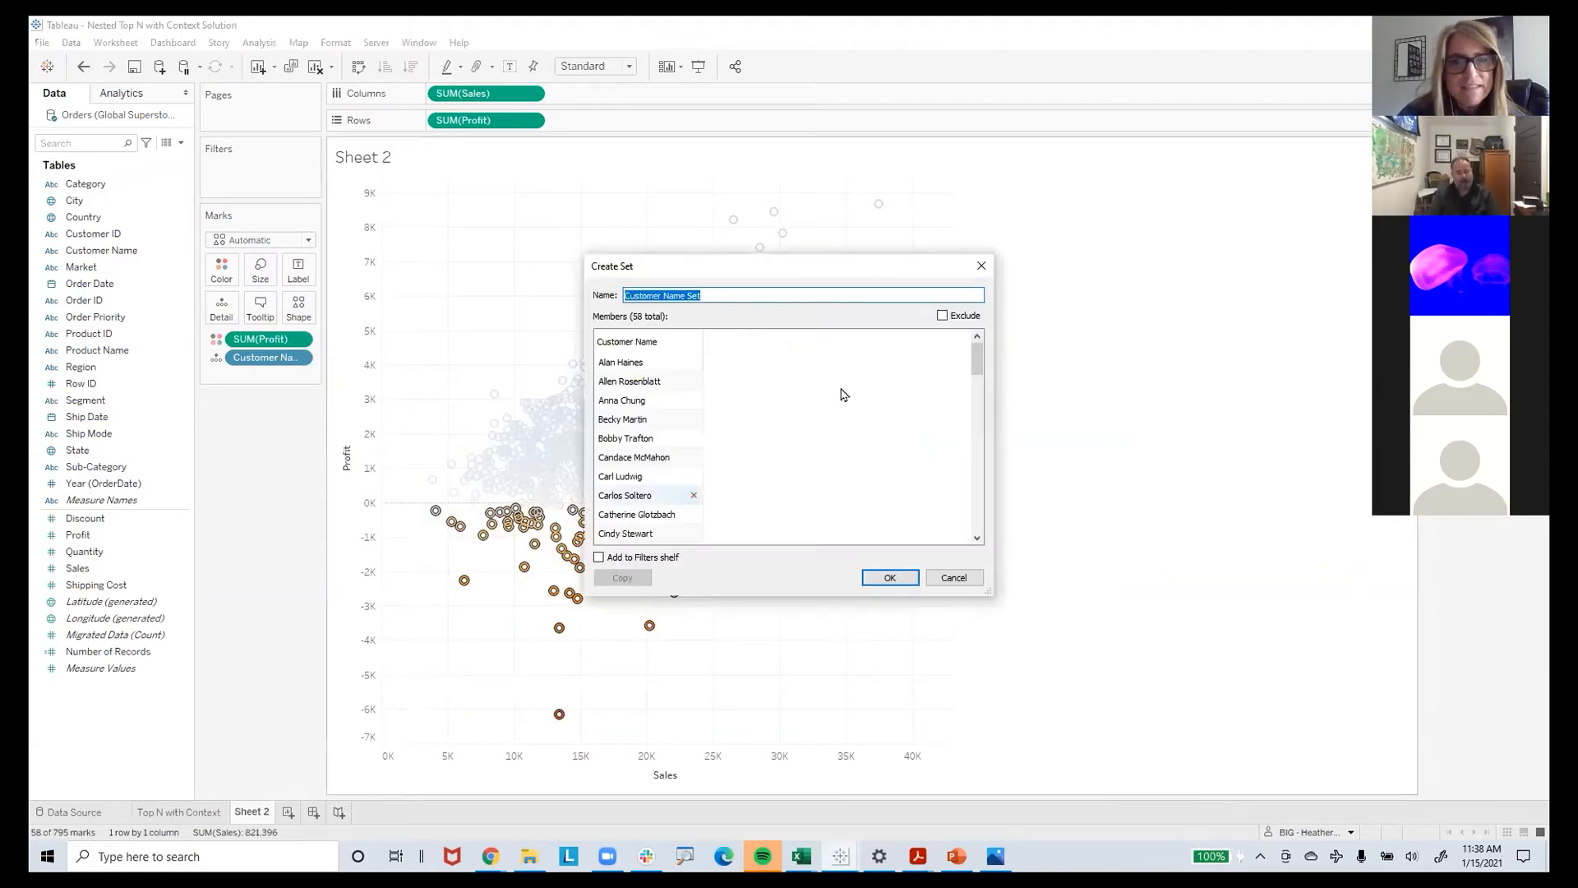
{"action": "type", "text": "Not"}
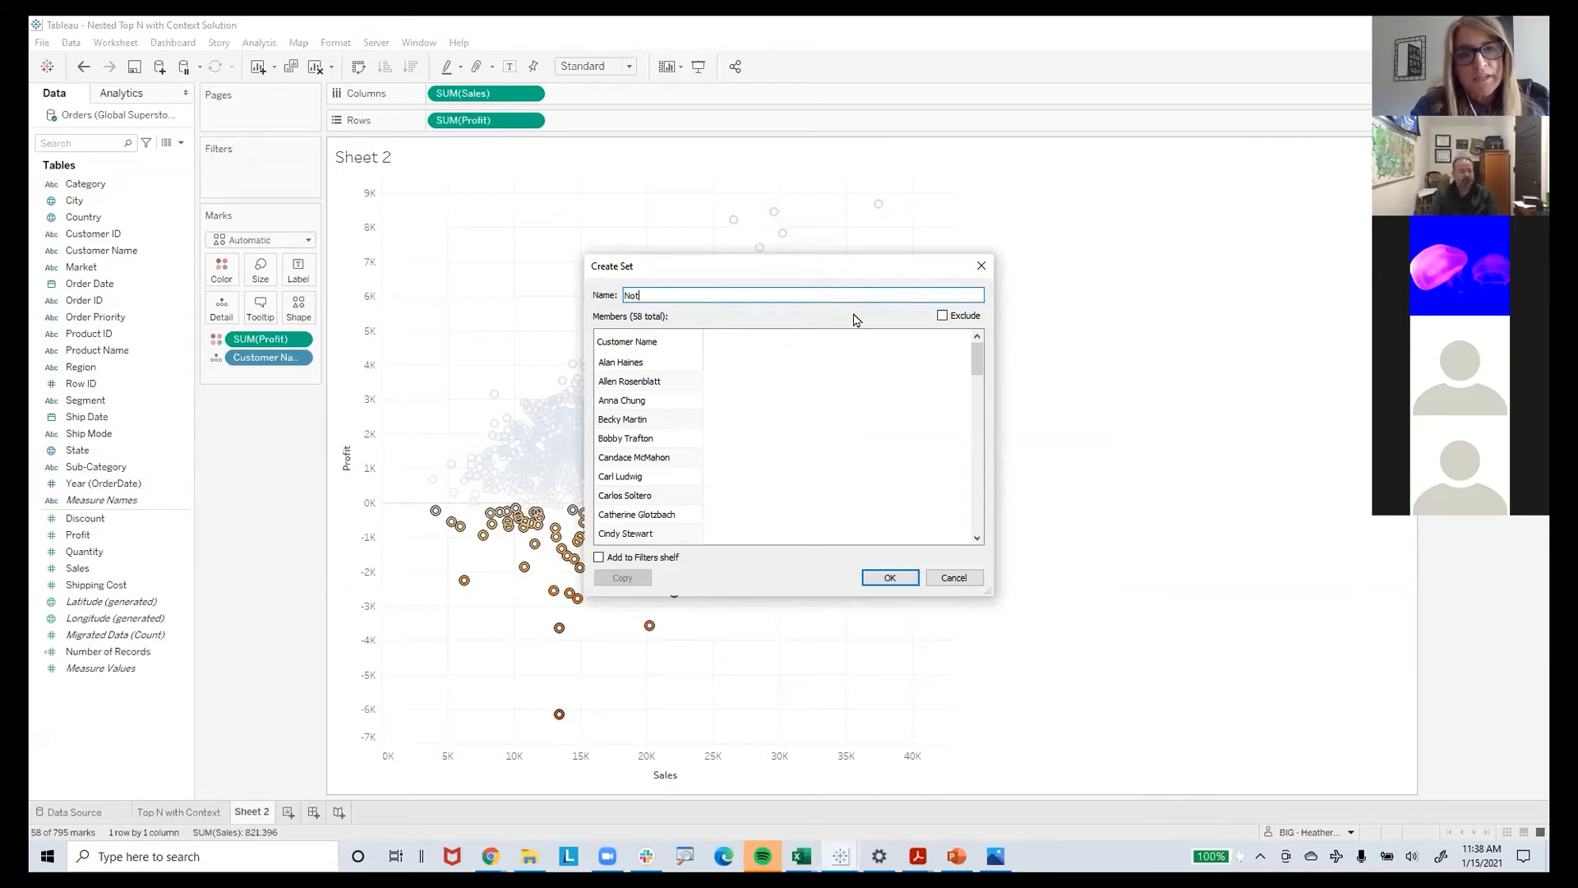
{"action": "key", "text": "BackSpace"}
{"action": "key", "text": "BackSpace"}
{"action": "key", "text": "BackSpace"}
{"action": "type", "text": "No"}
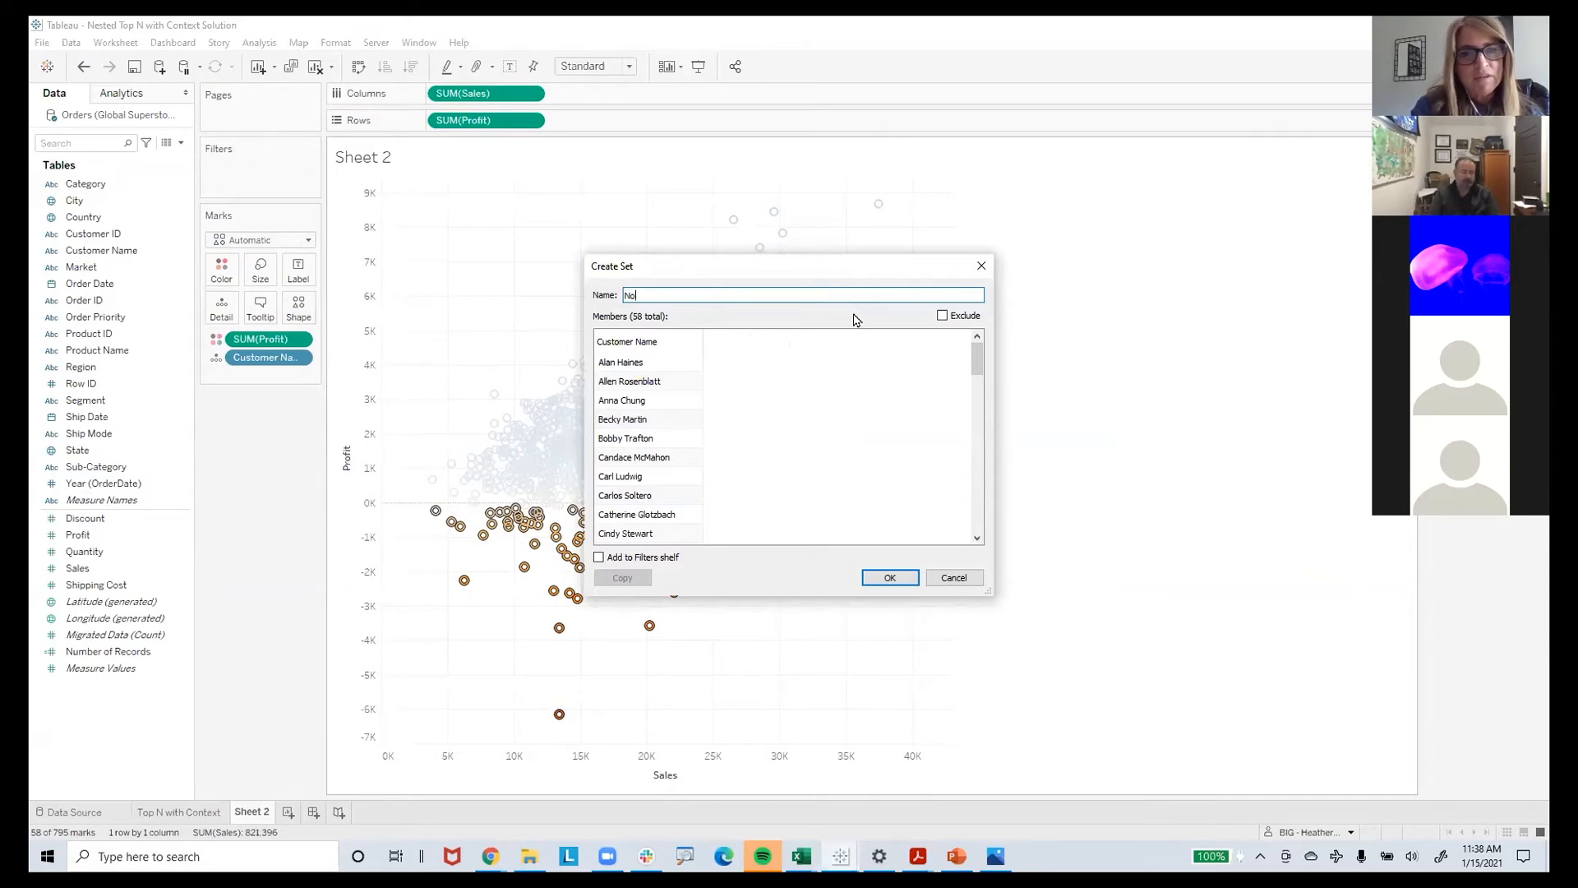
{"action": "type", "text": "t Meeting Potential"}
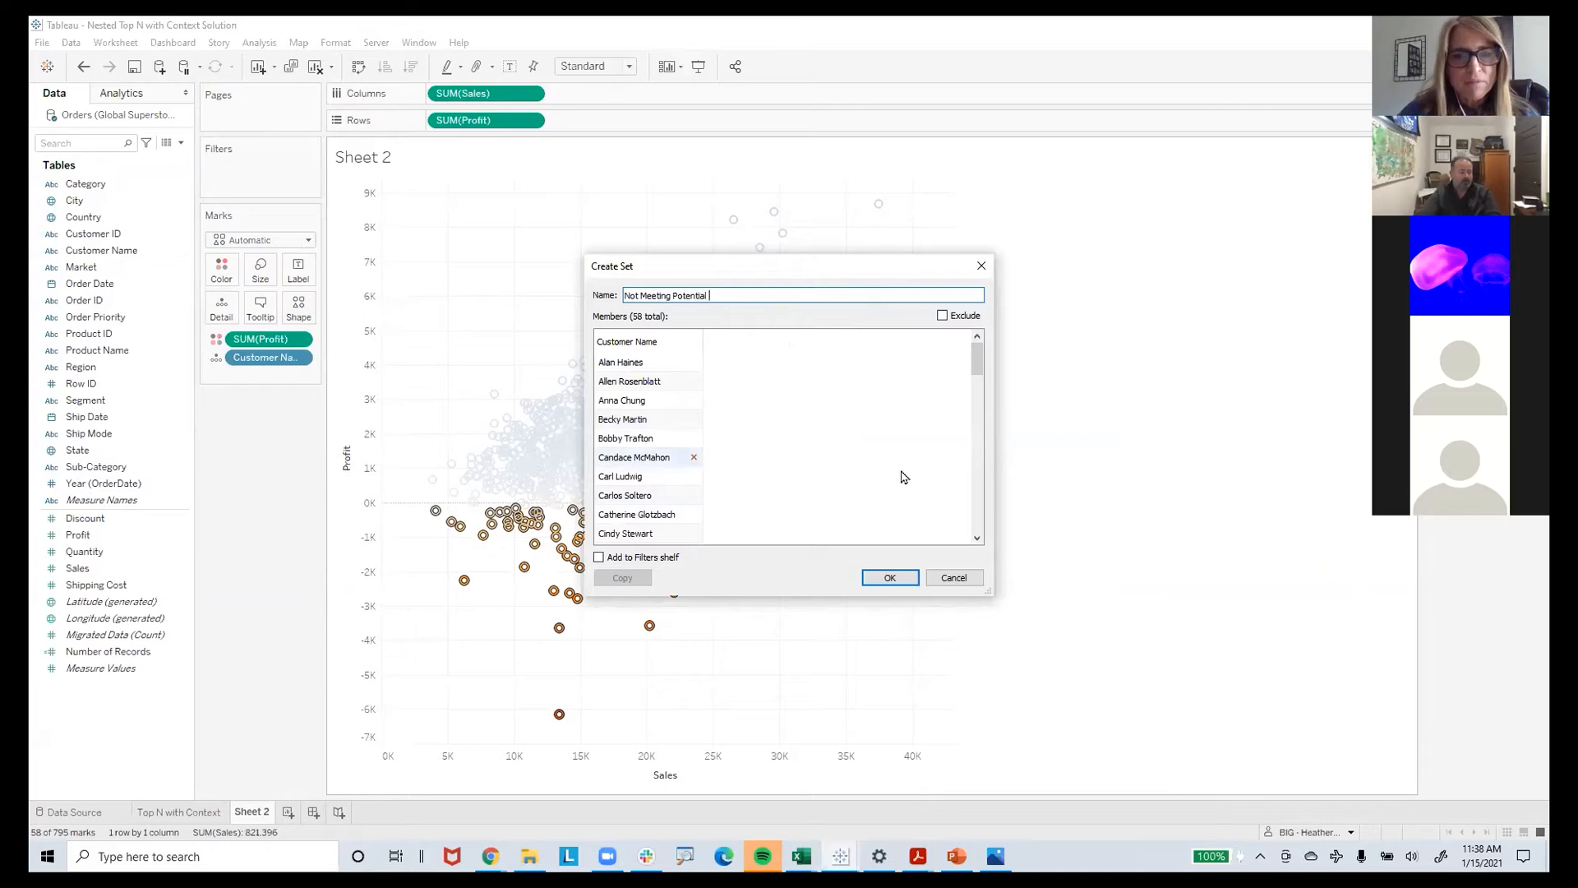
{"action": "left_click", "coordinate": [888, 579]}
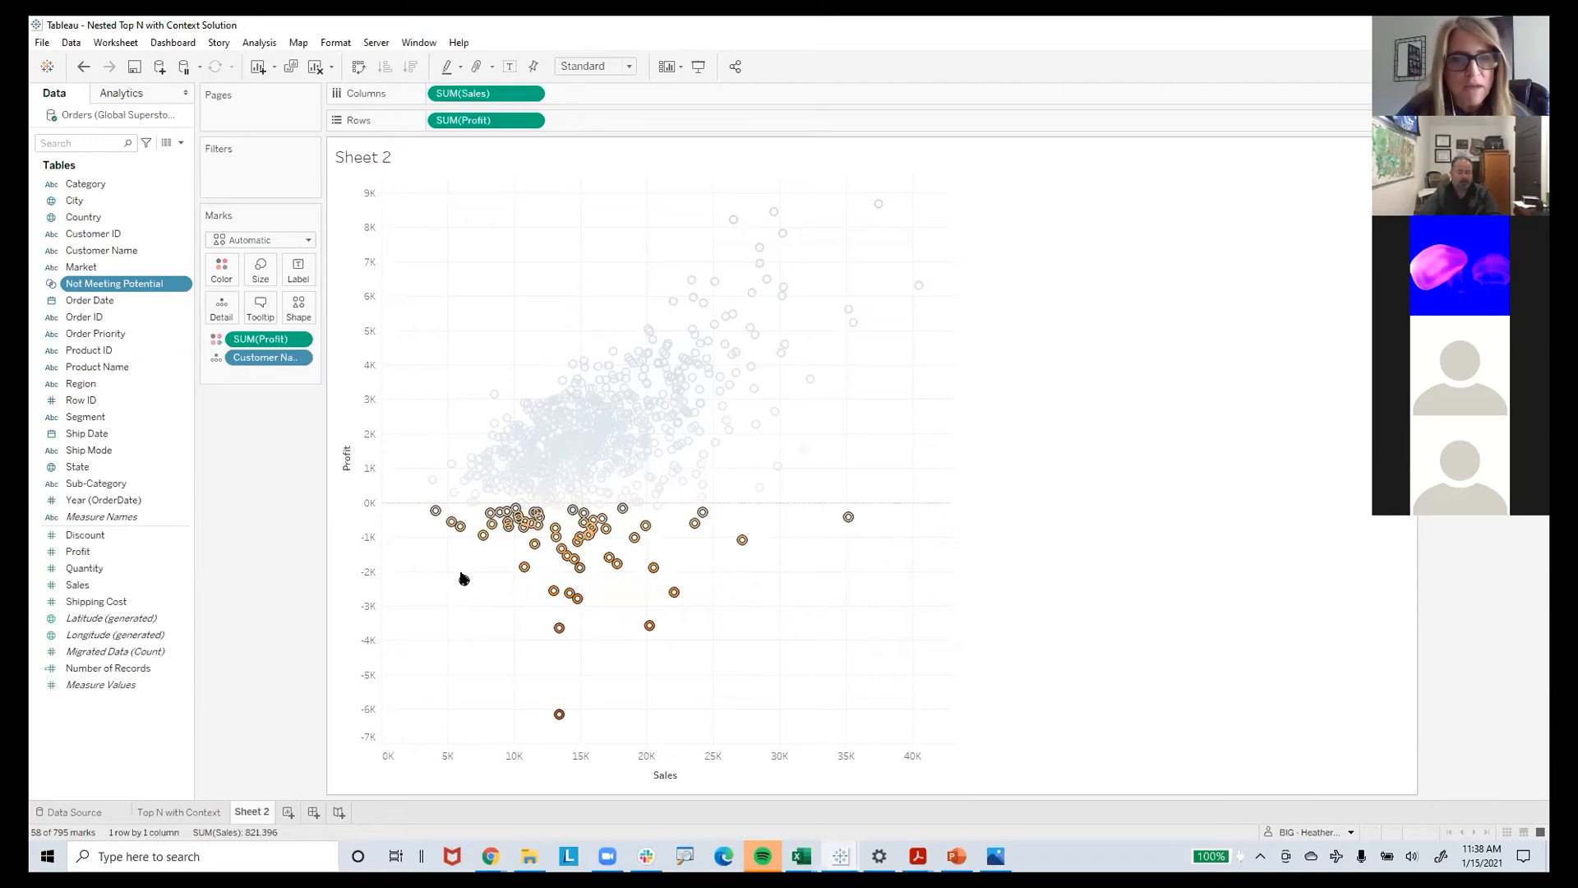
Rename the customer set as Not Meeting Potential (Losers), look through its members, and clear the mark selection
{"action": "left_click", "coordinate": [185, 285]}
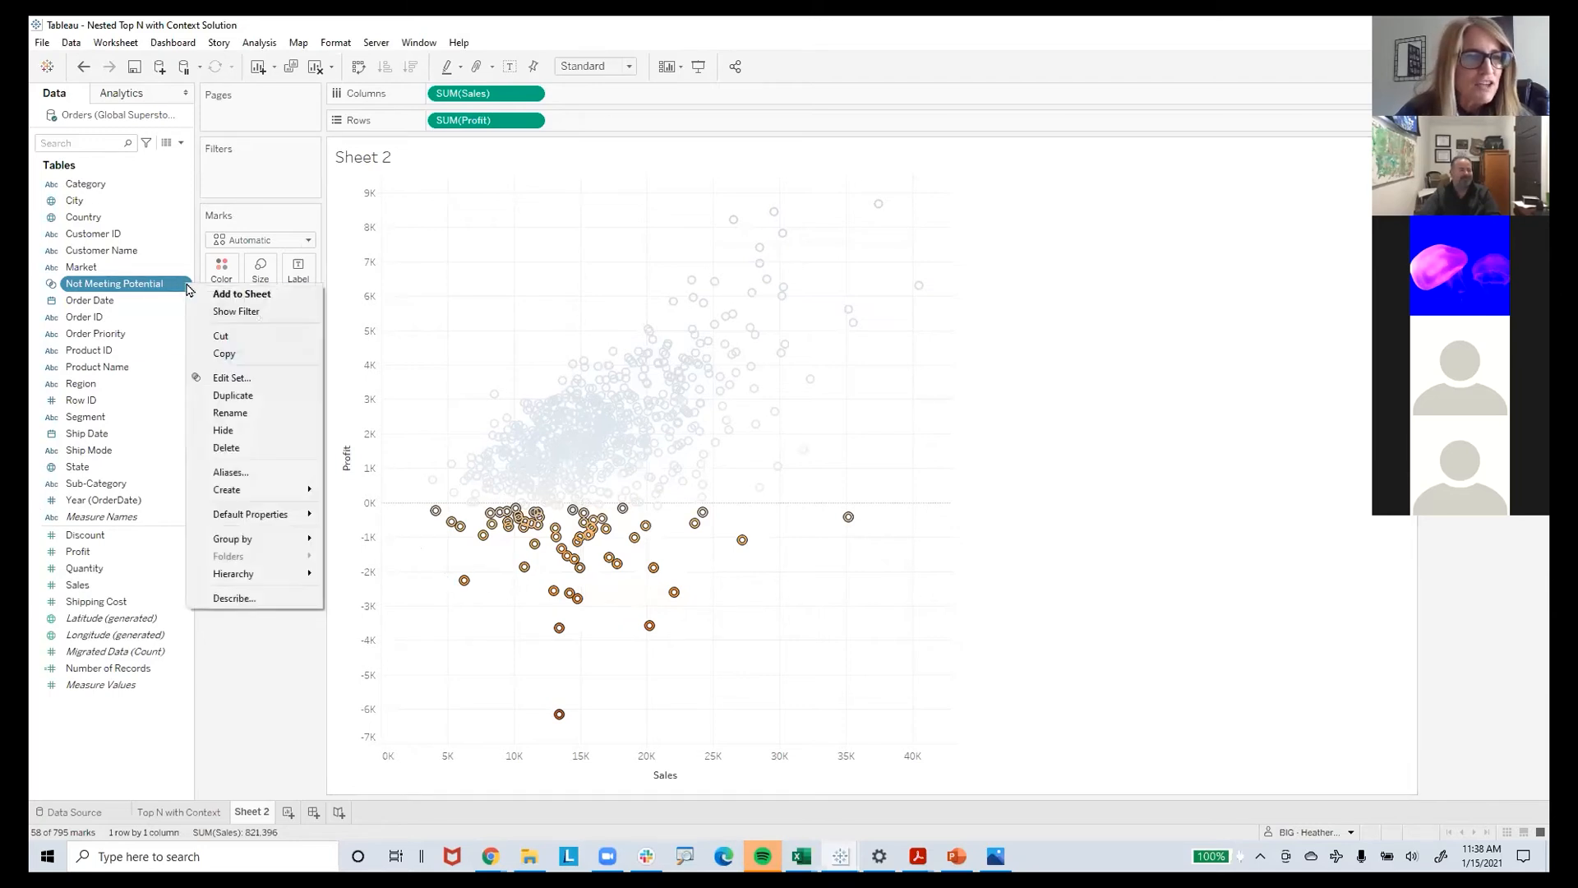
{"action": "left_click", "coordinate": [234, 379]}
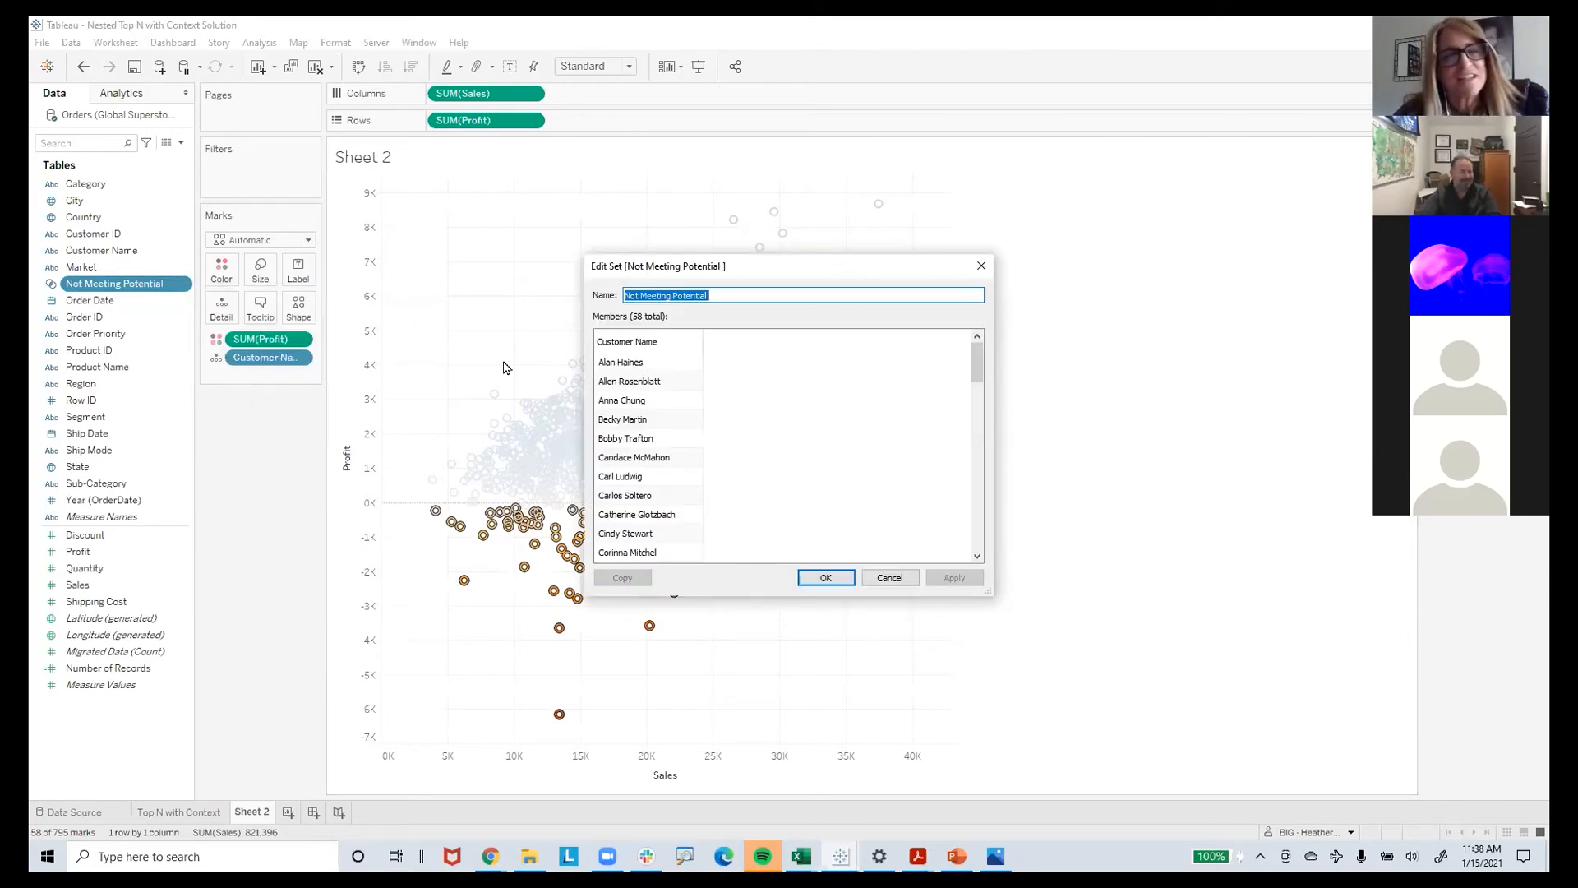
{"action": "left_click_drag", "start_coordinate": [742, 266], "coordinate": [650, 226]}
{"action": "left_click", "coordinate": [684, 257]}
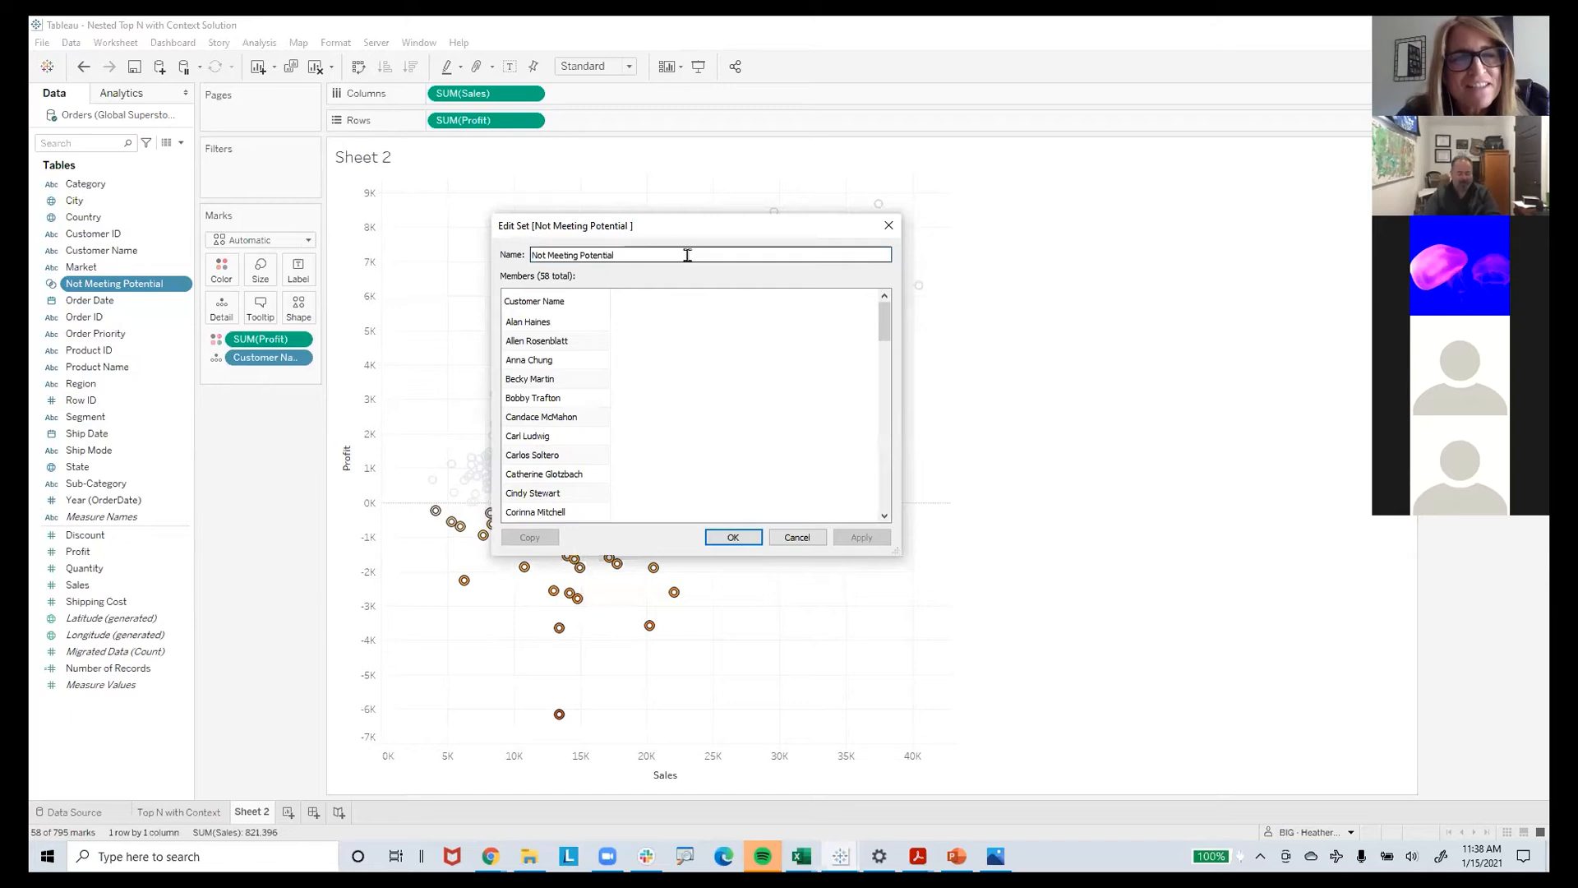
{"action": "type", "text": "("}
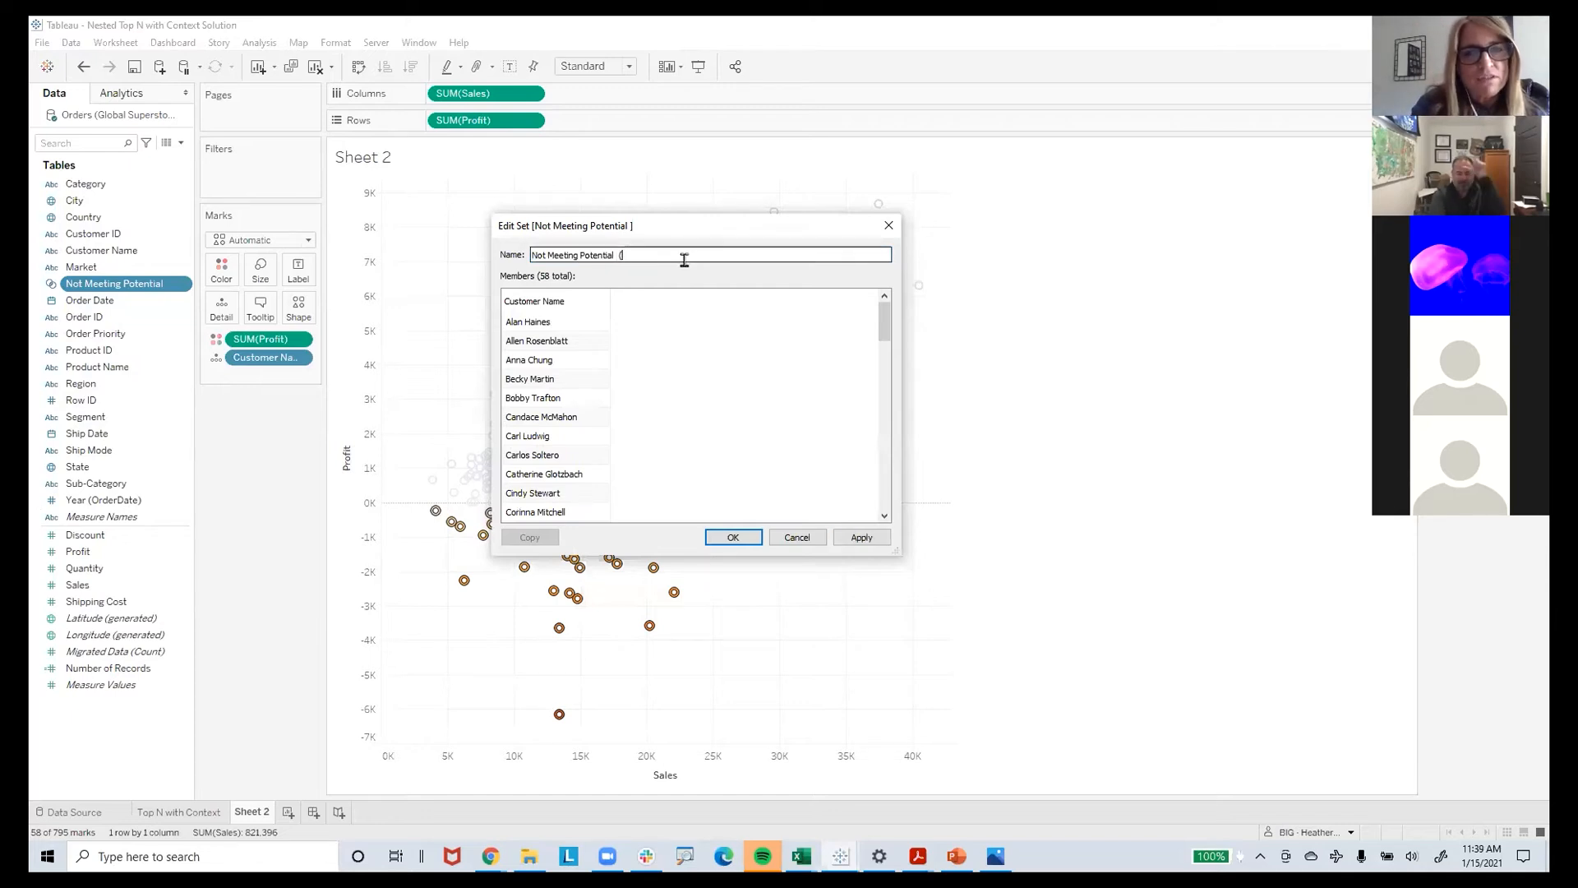
{"action": "type", "text": "Losers"}
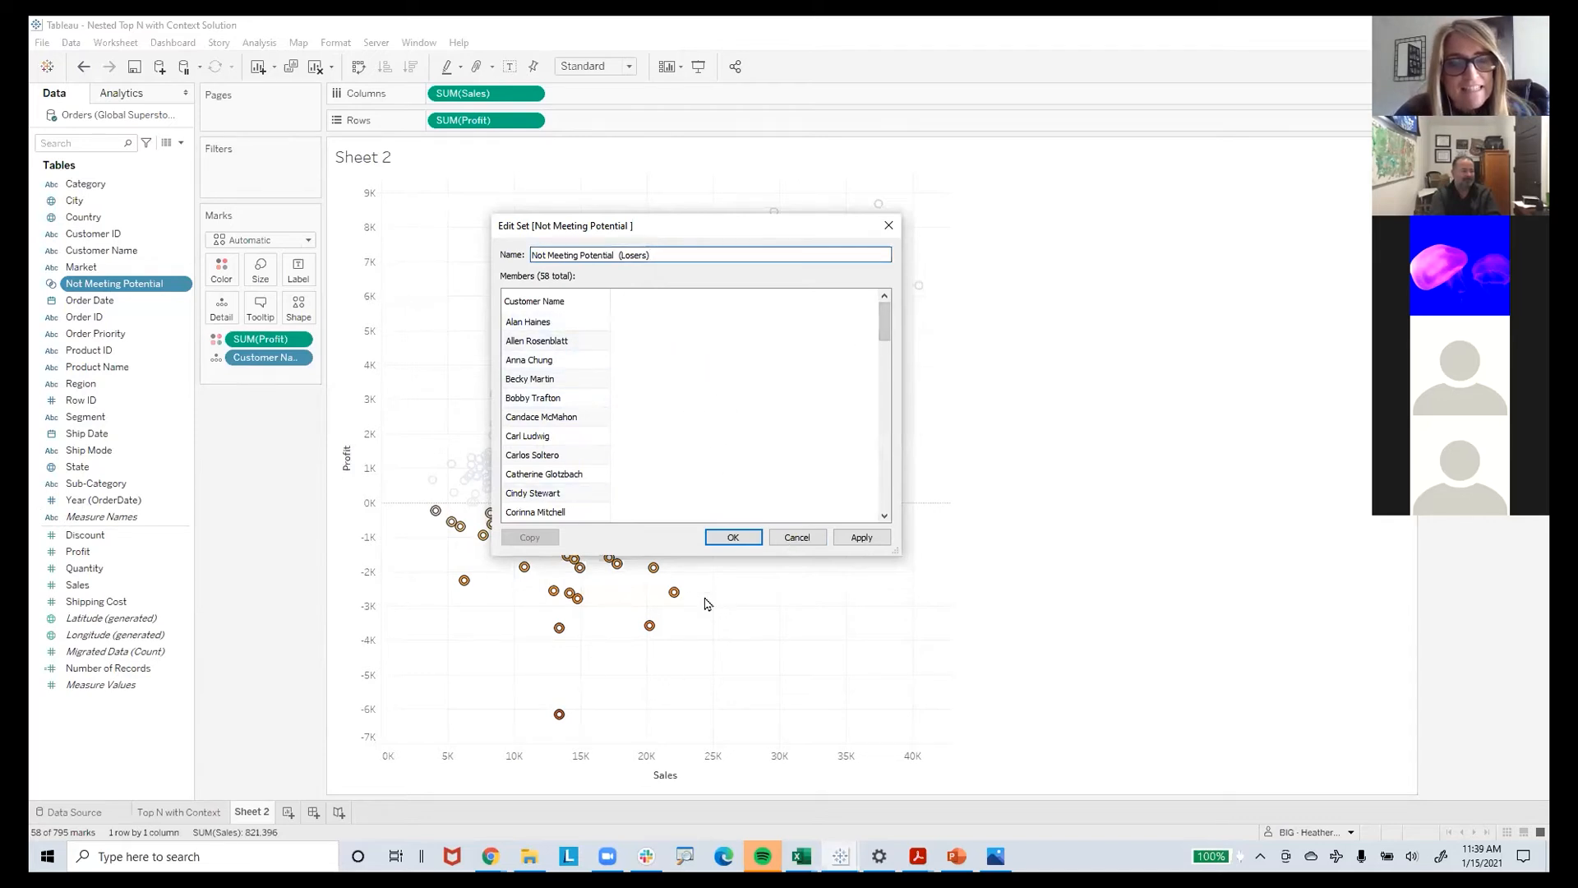
{"action": "left_click_drag", "start_coordinate": [884, 323], "coordinate": [884, 493]}
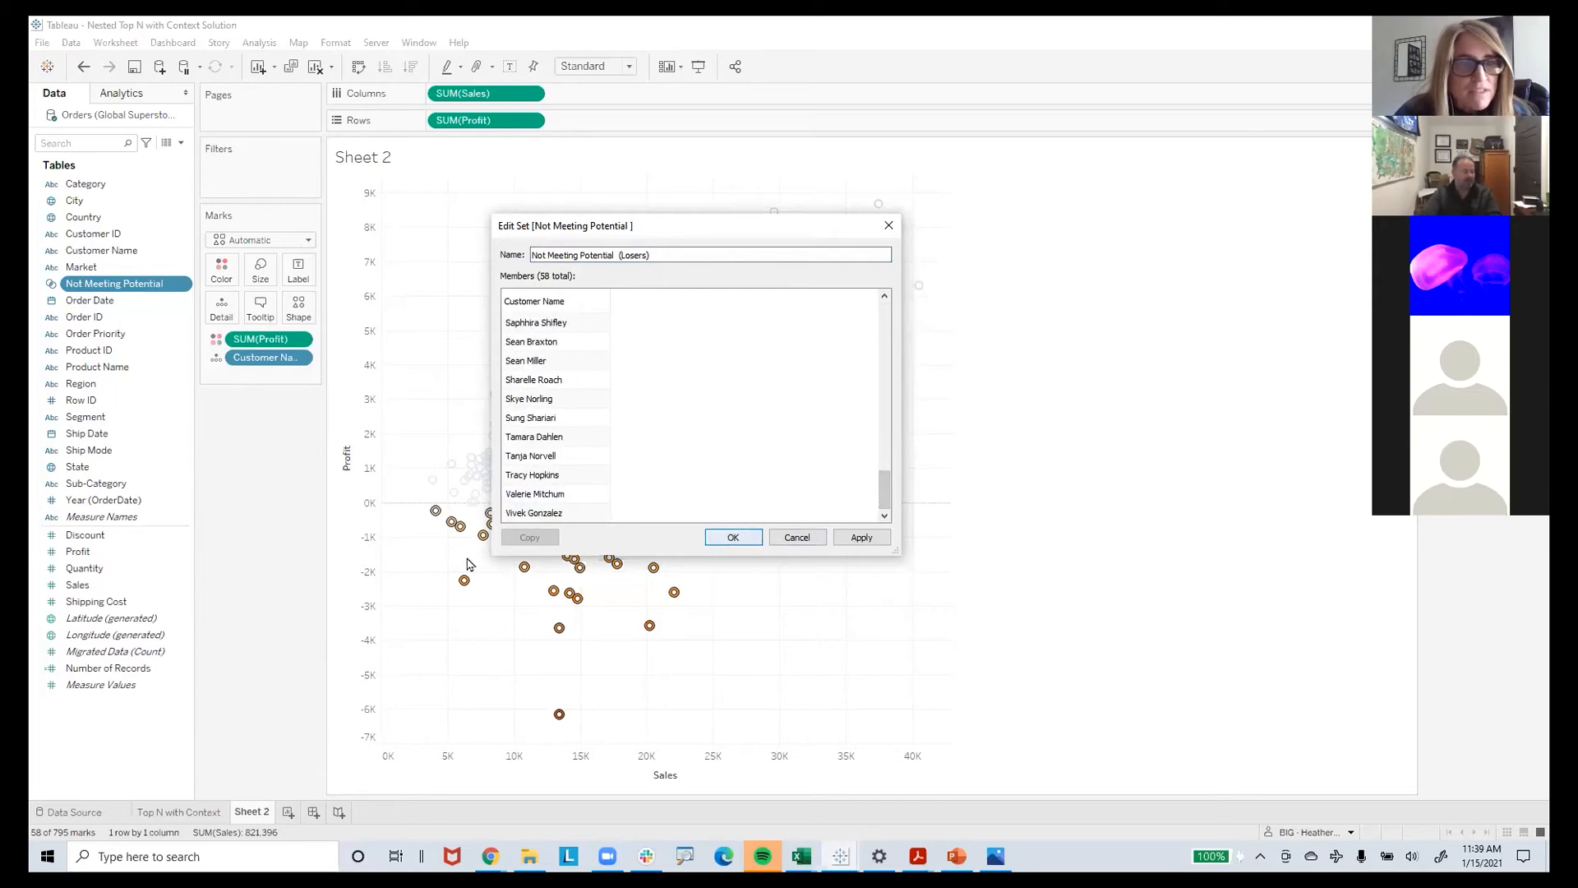
{"action": "left_click", "coordinate": [734, 537]}
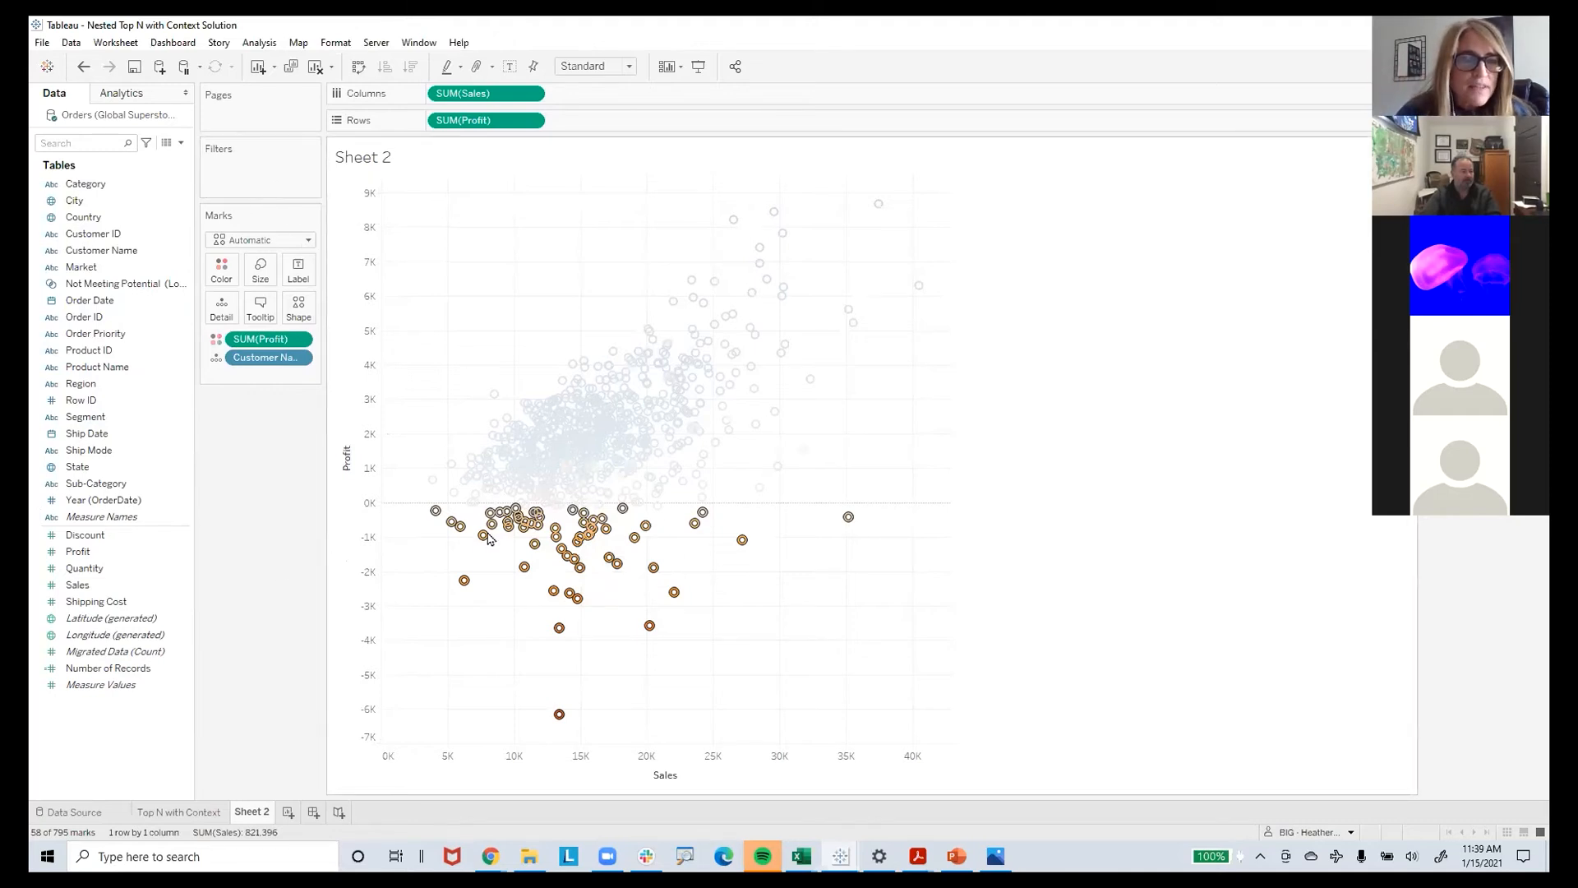
{"action": "left_click", "coordinate": [228, 555]}
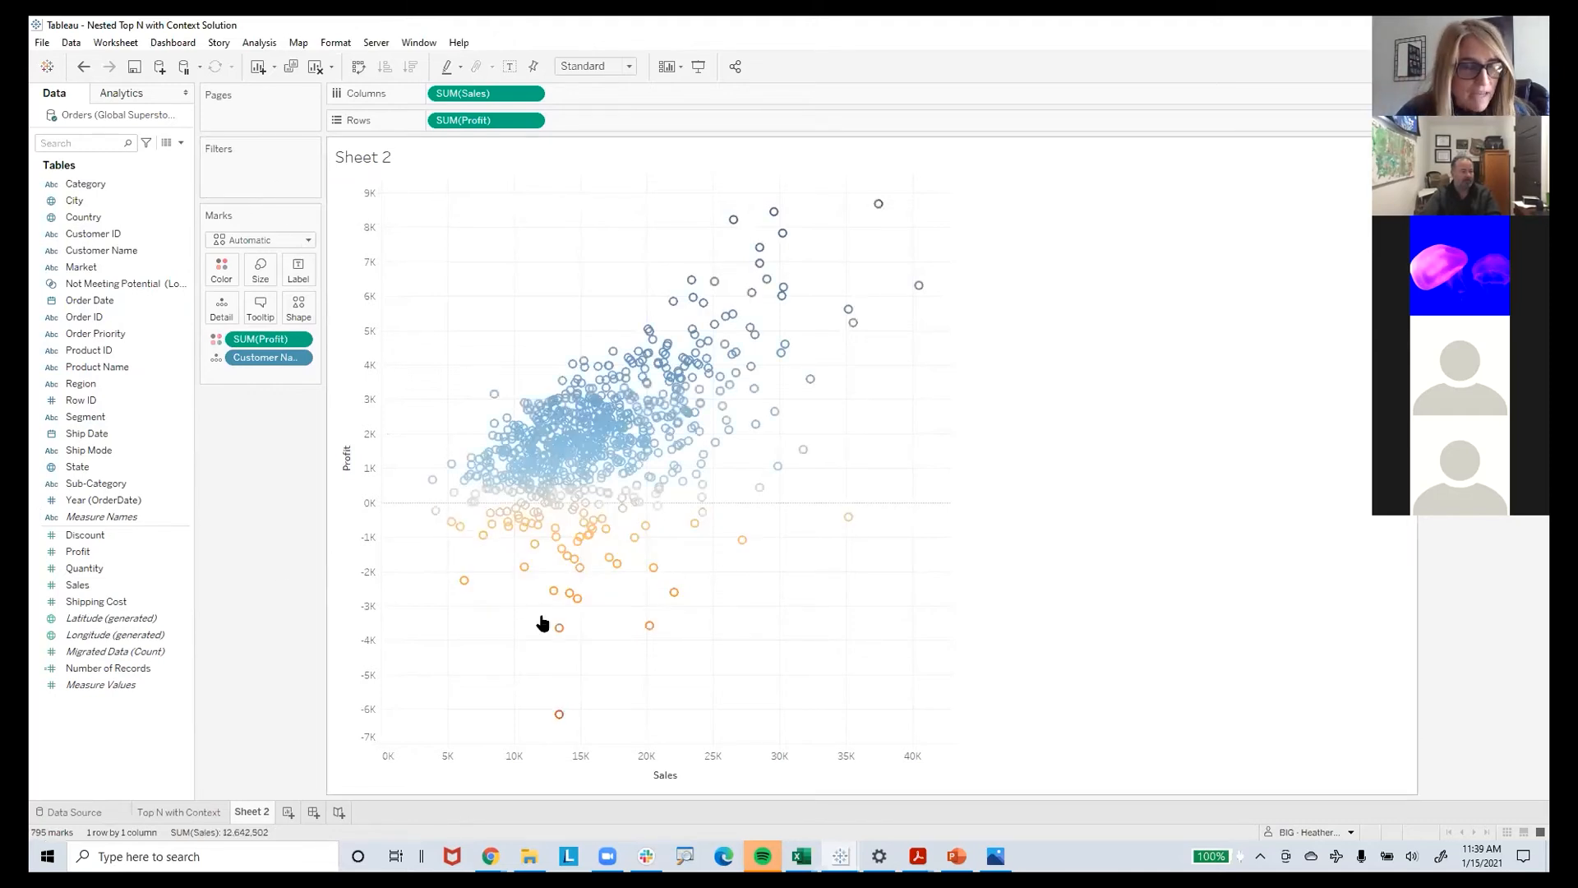
Examine the Condition and Top by-field options for a new set based on Customer Name, and cancel without creating it
{"action": "mouse_move", "coordinate": [502, 540]}
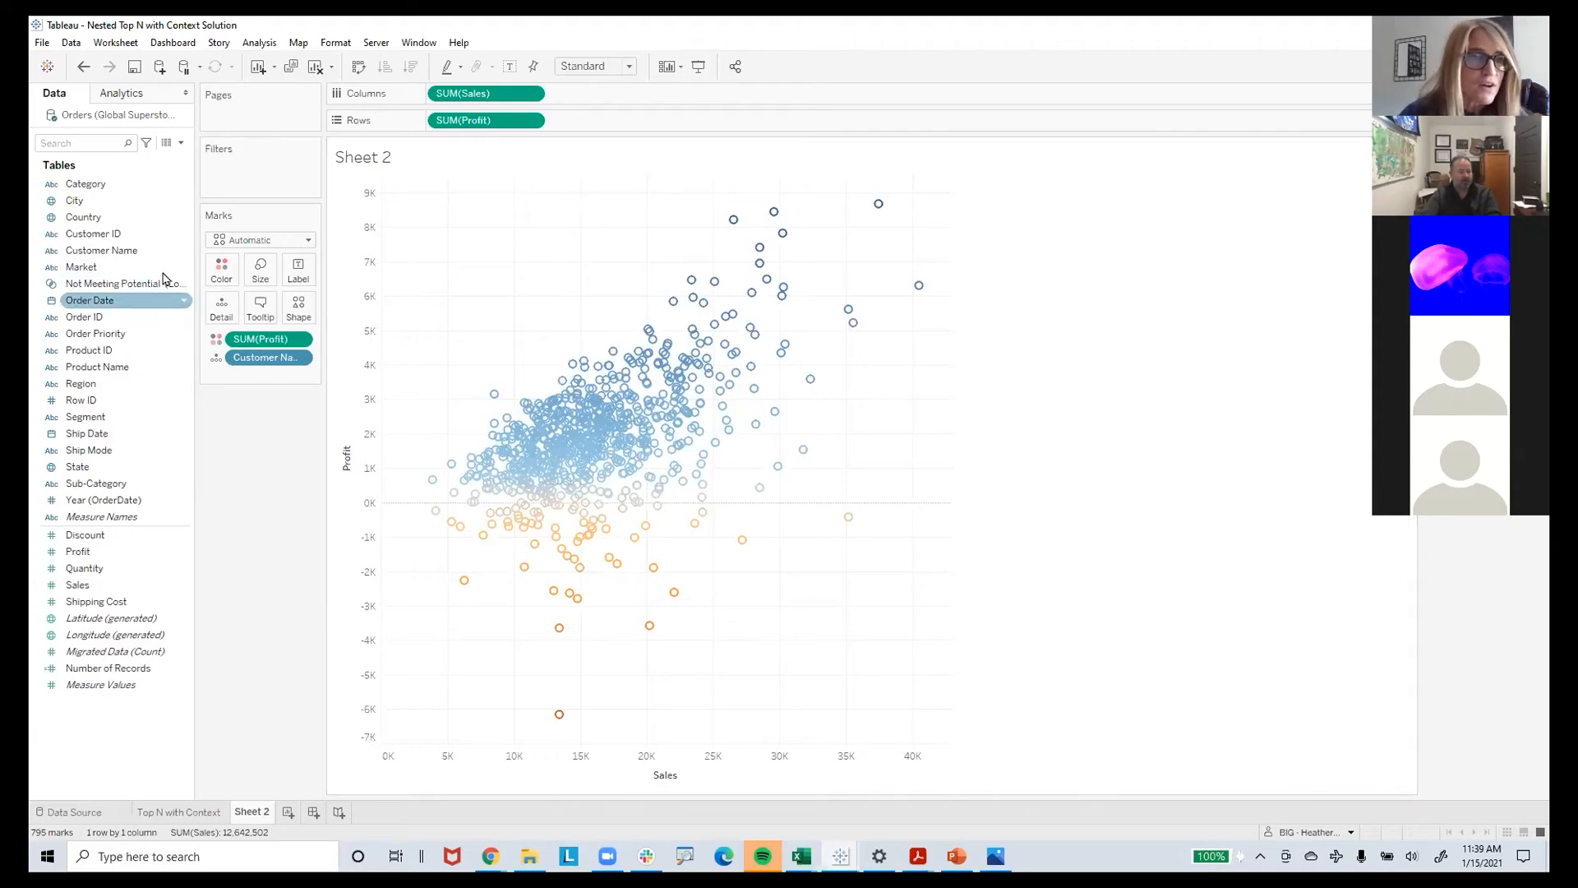
{"action": "right_click", "coordinate": [180, 253]}
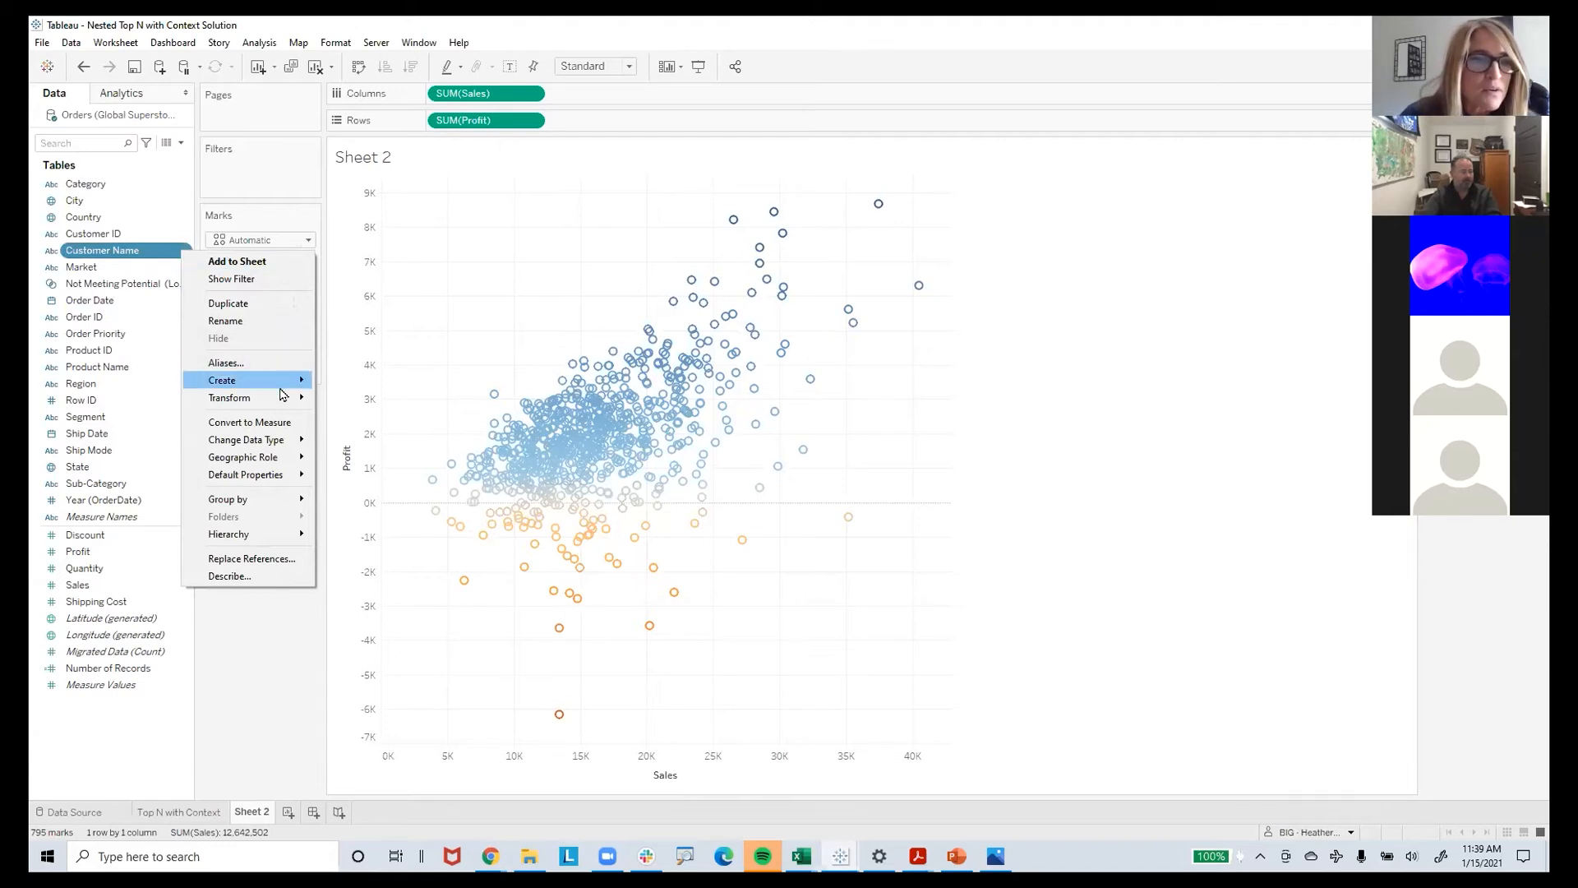
{"action": "mouse_move", "coordinate": [281, 384]}
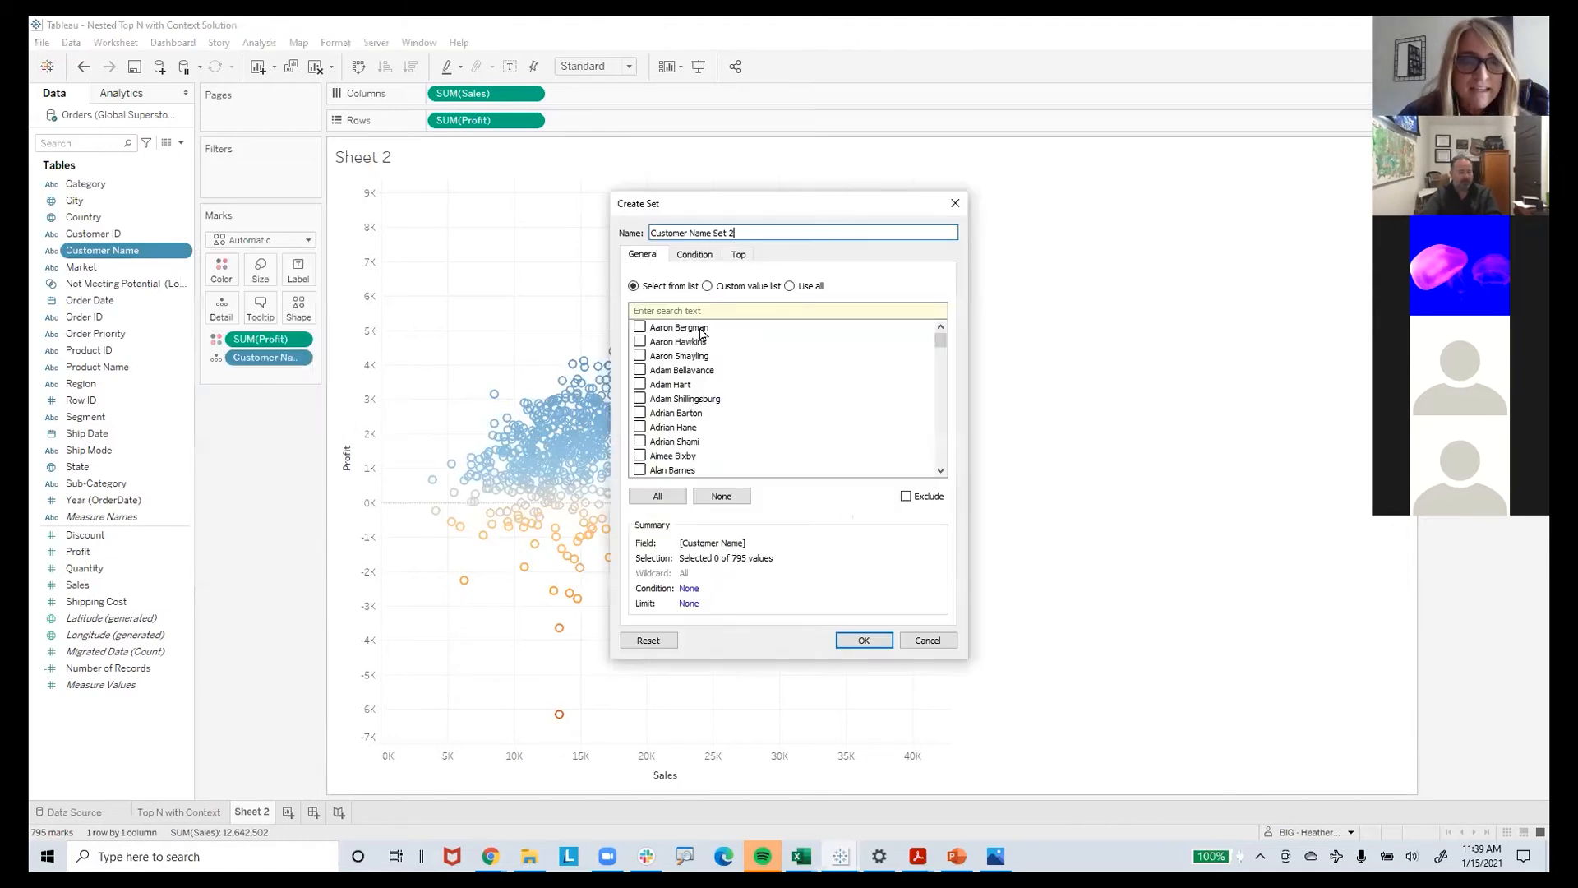
{"action": "left_click", "coordinate": [695, 257]}
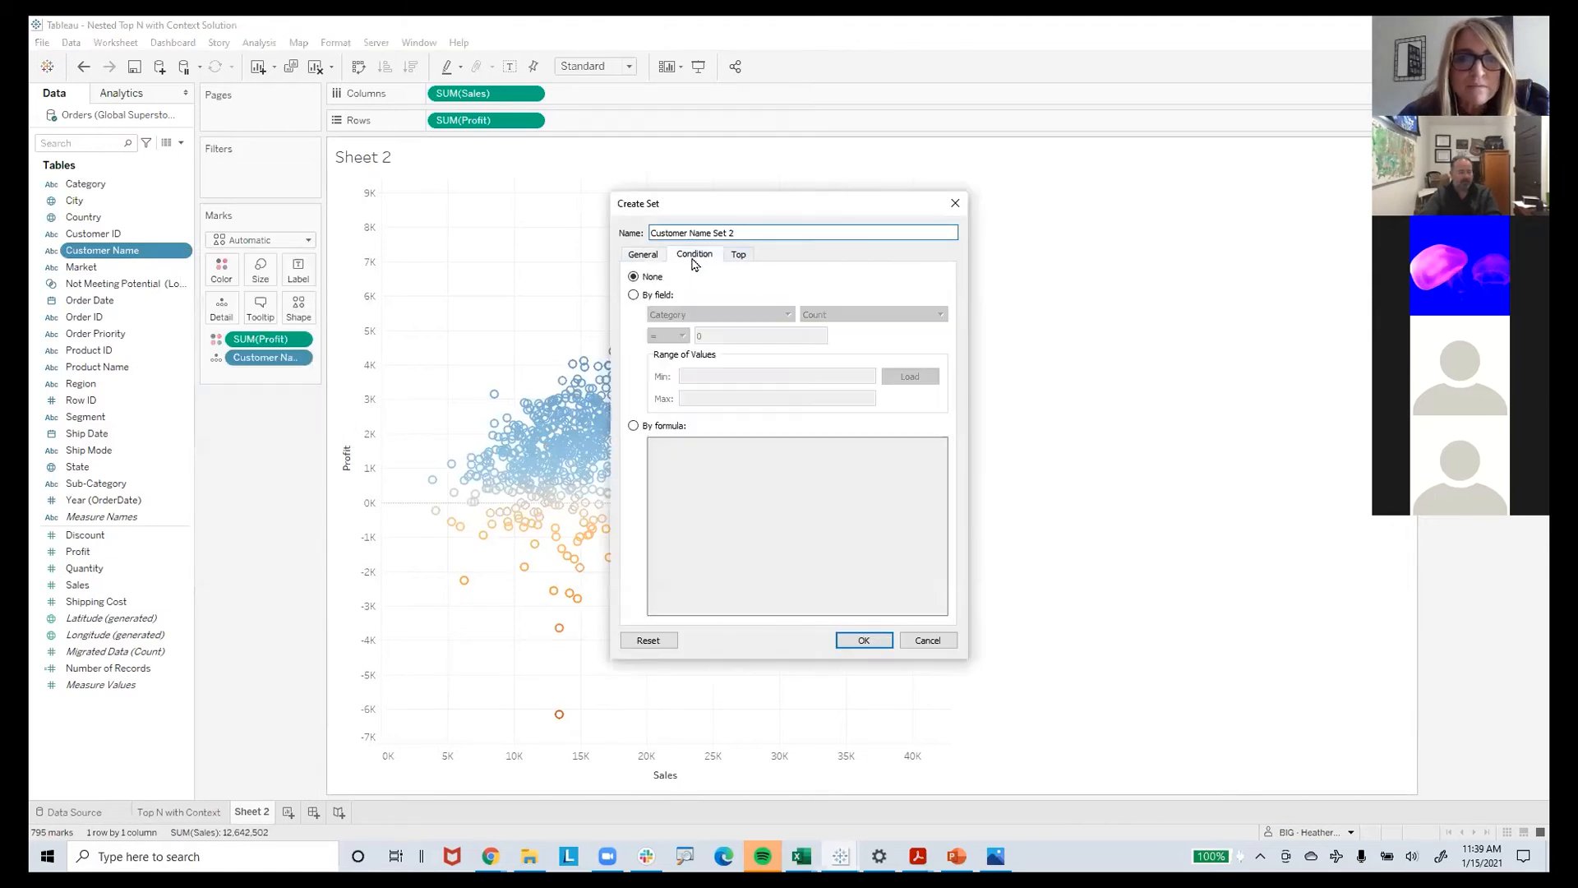
{"action": "left_click", "coordinate": [738, 257]}
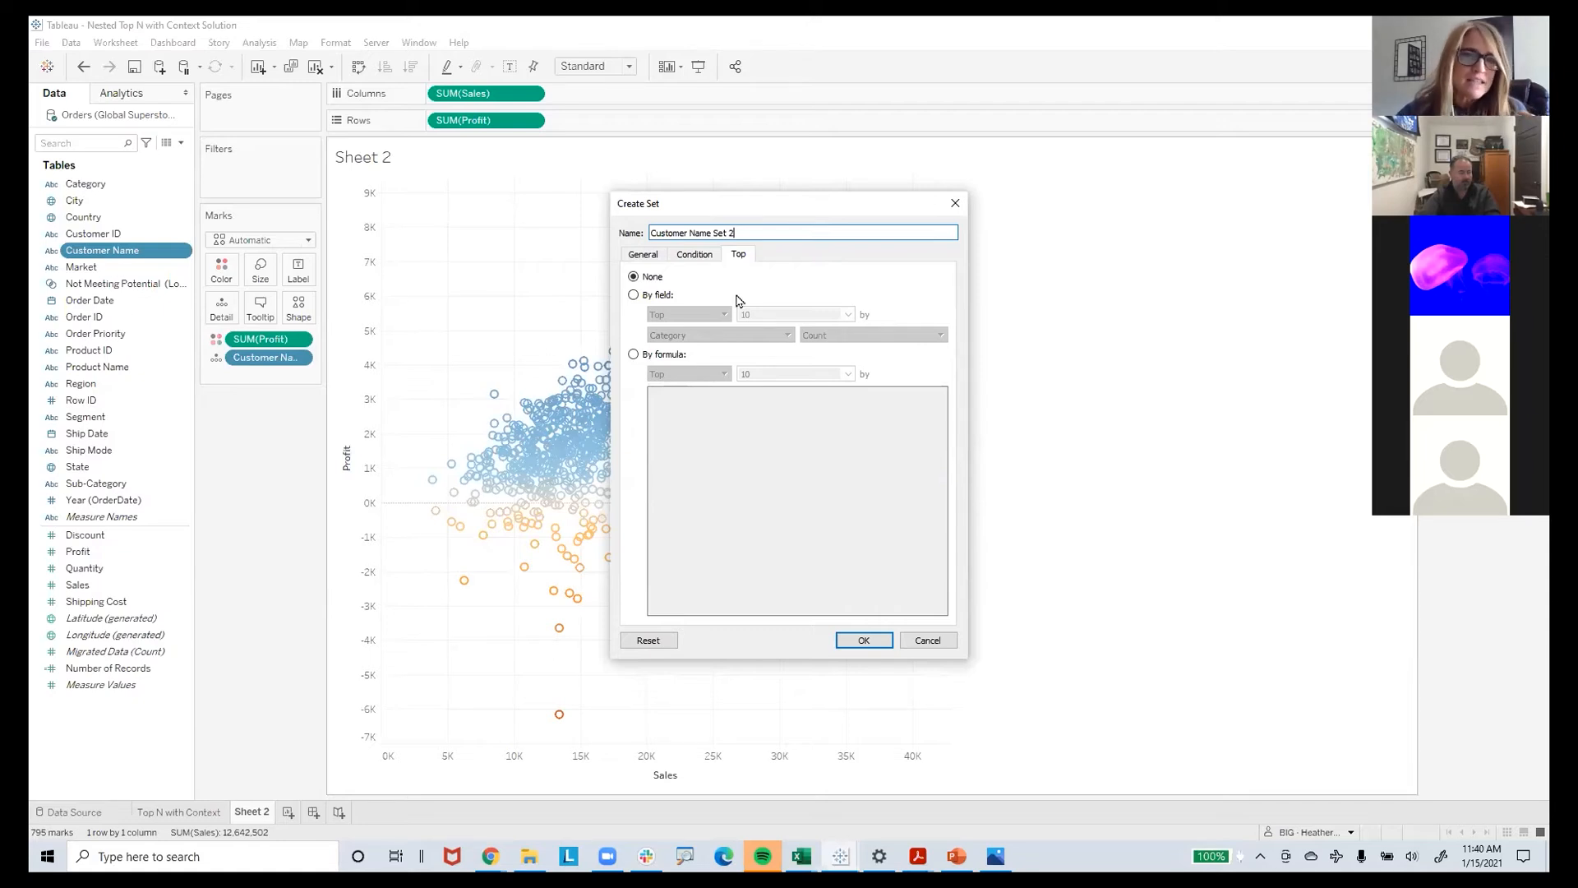
{"action": "left_click", "coordinate": [657, 296]}
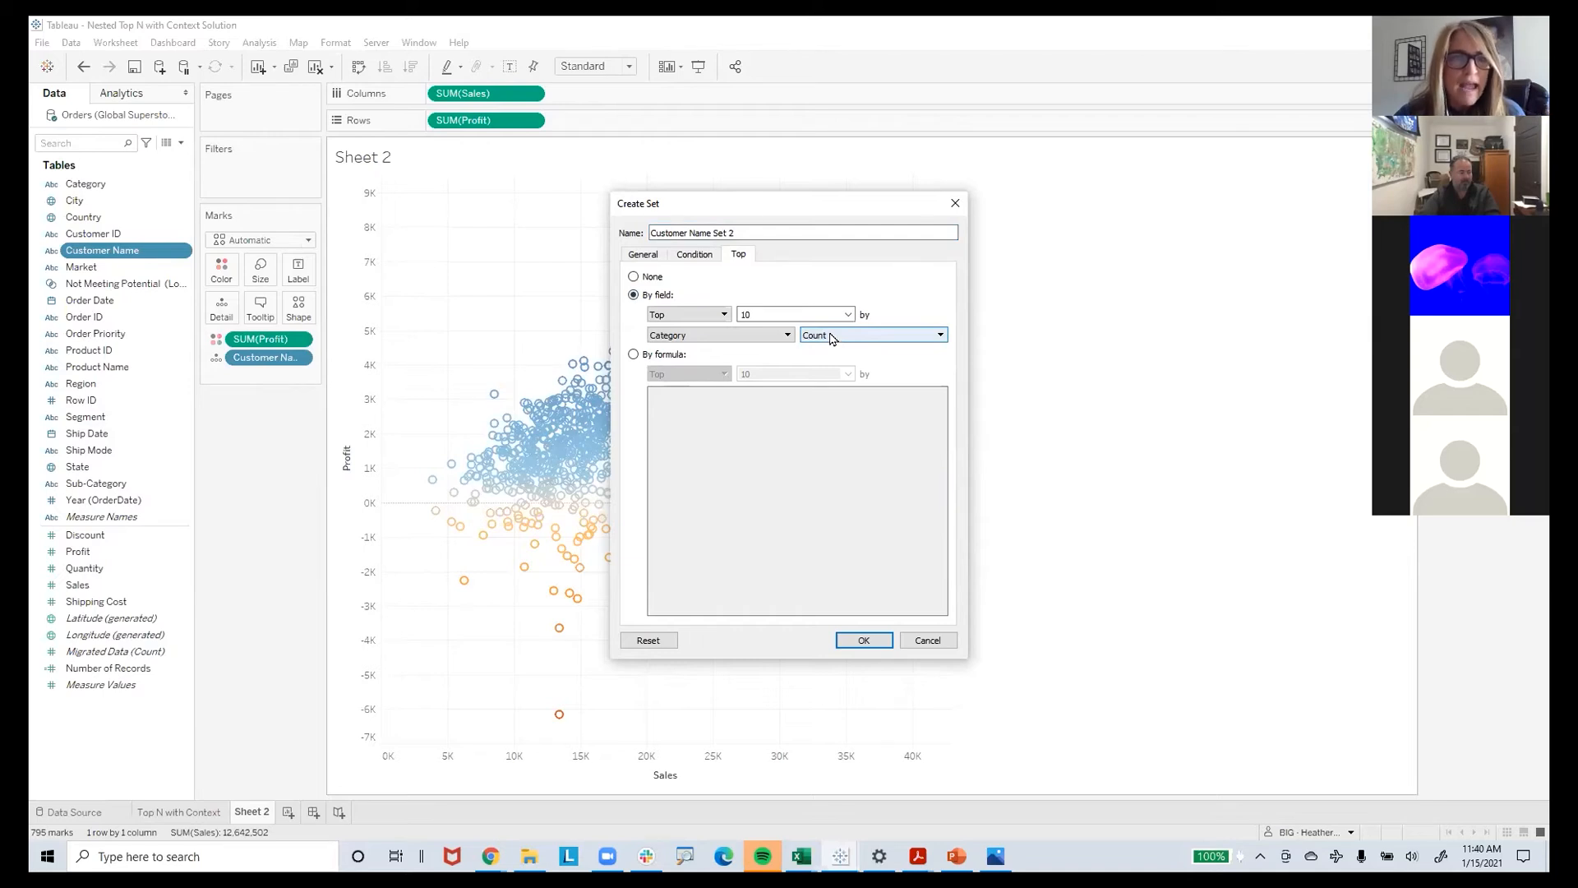
{"action": "left_click", "coordinate": [929, 642]}
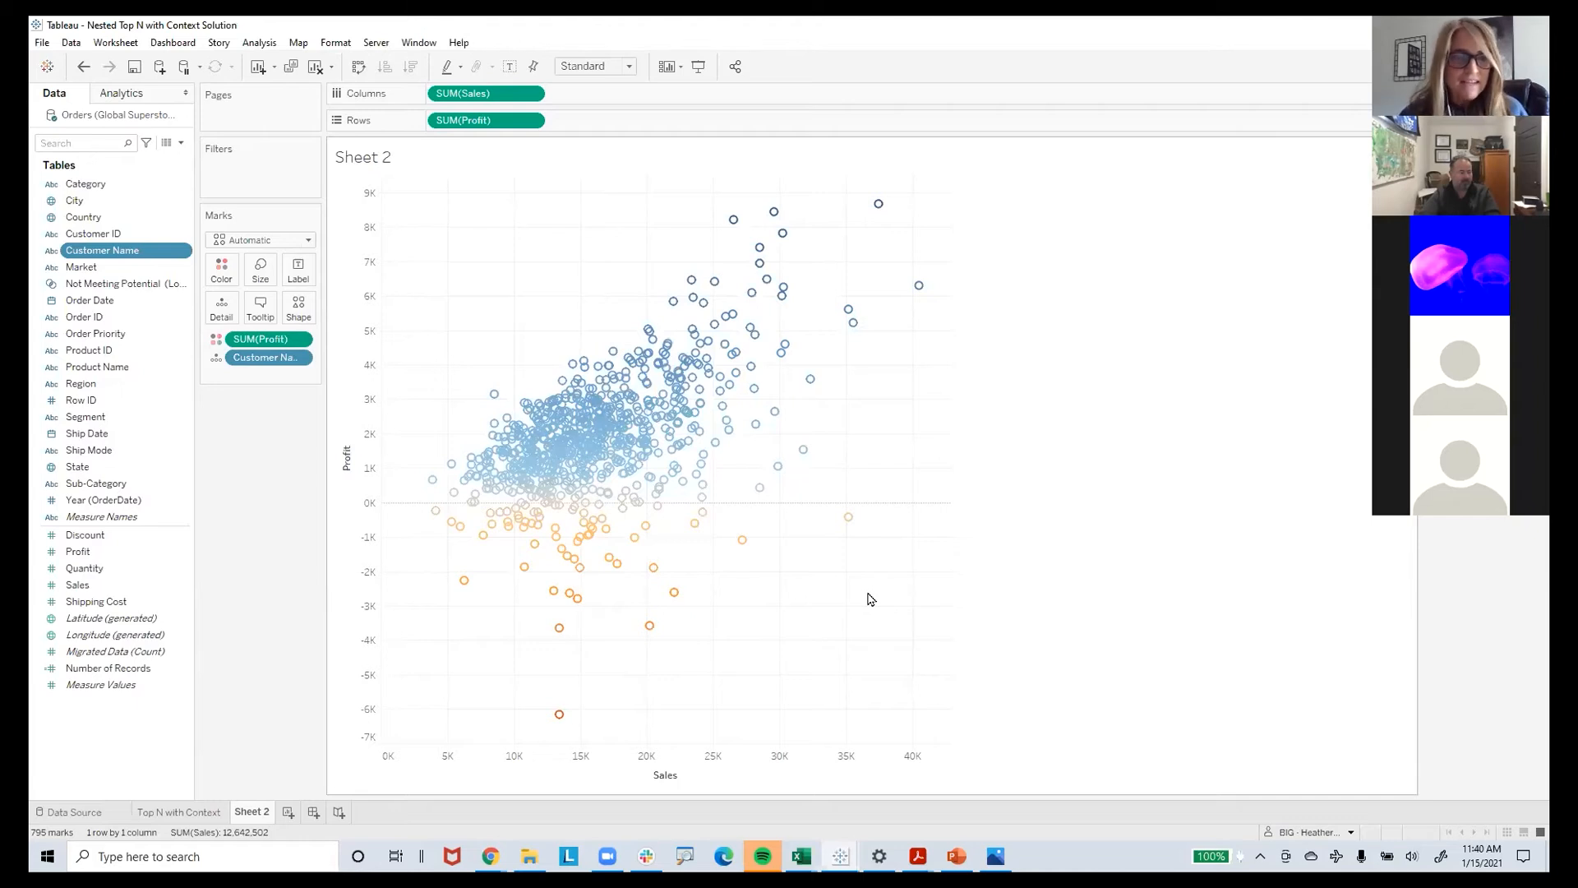
Return to the Top N with Context sheet and bring up the Nested Sorting for Top N with Rank Complex Solution workbook full screen
{"action": "left_click", "coordinate": [185, 812]}
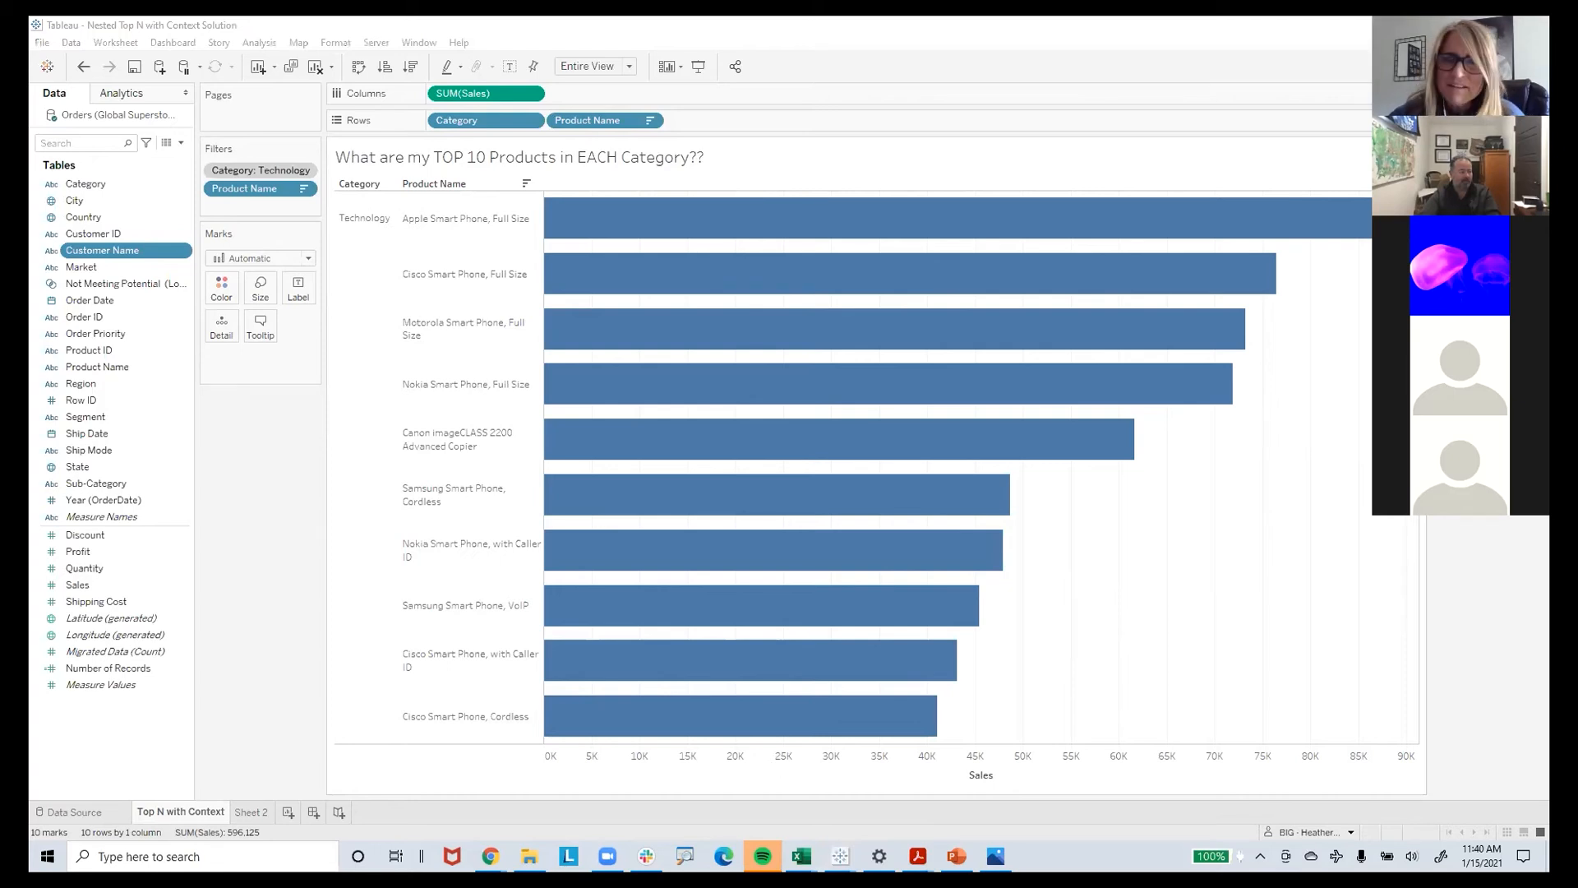
{"action": "left_click", "coordinate": [1458, 25]}
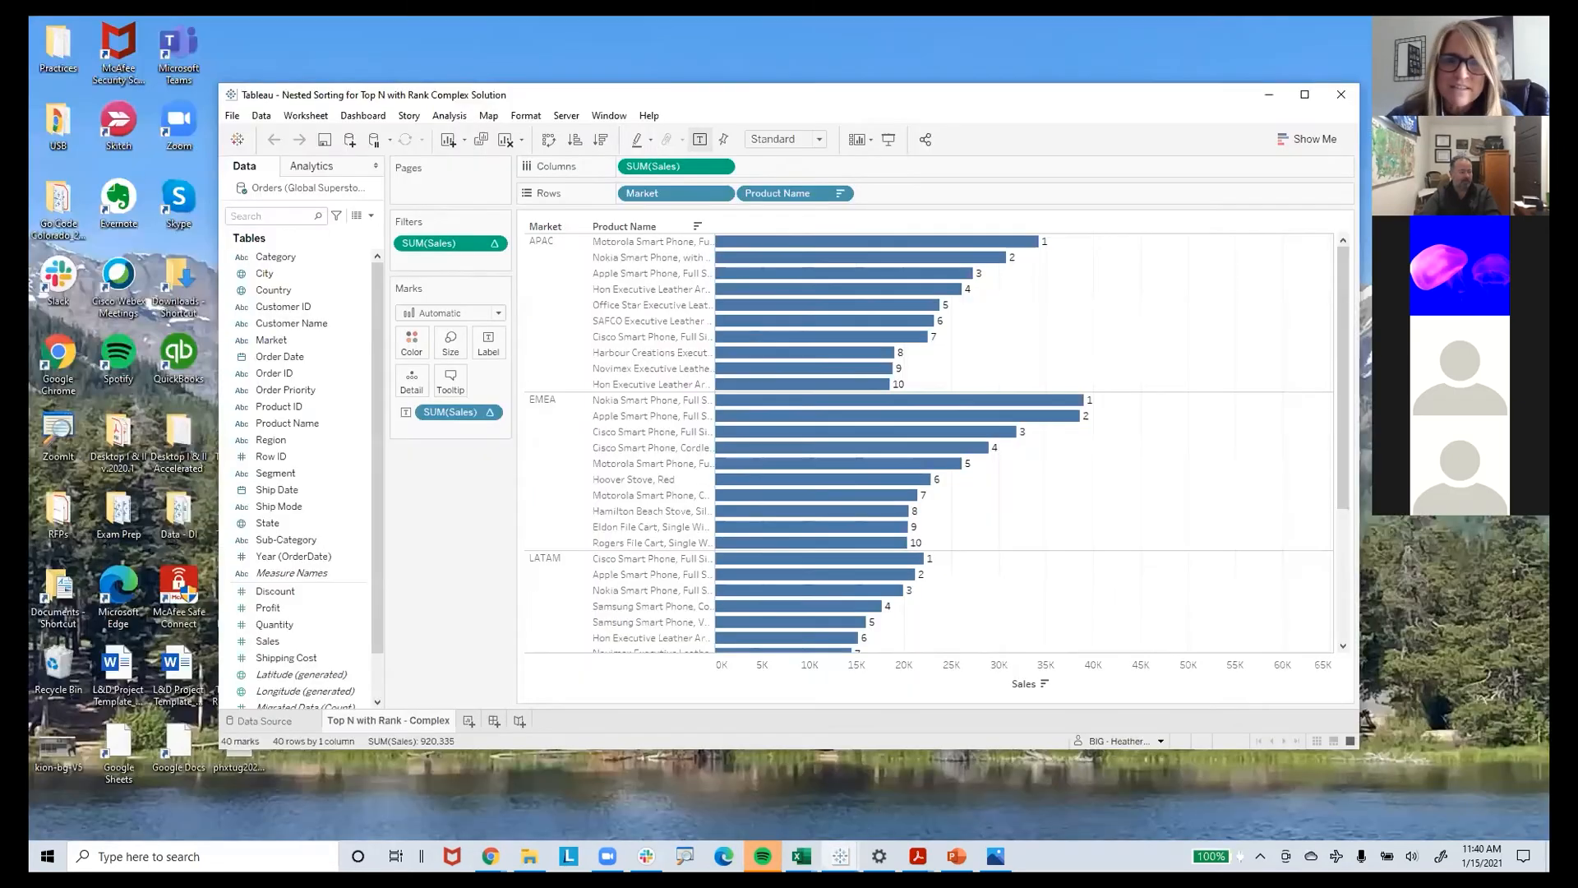
{"action": "left_click", "coordinate": [1300, 95]}
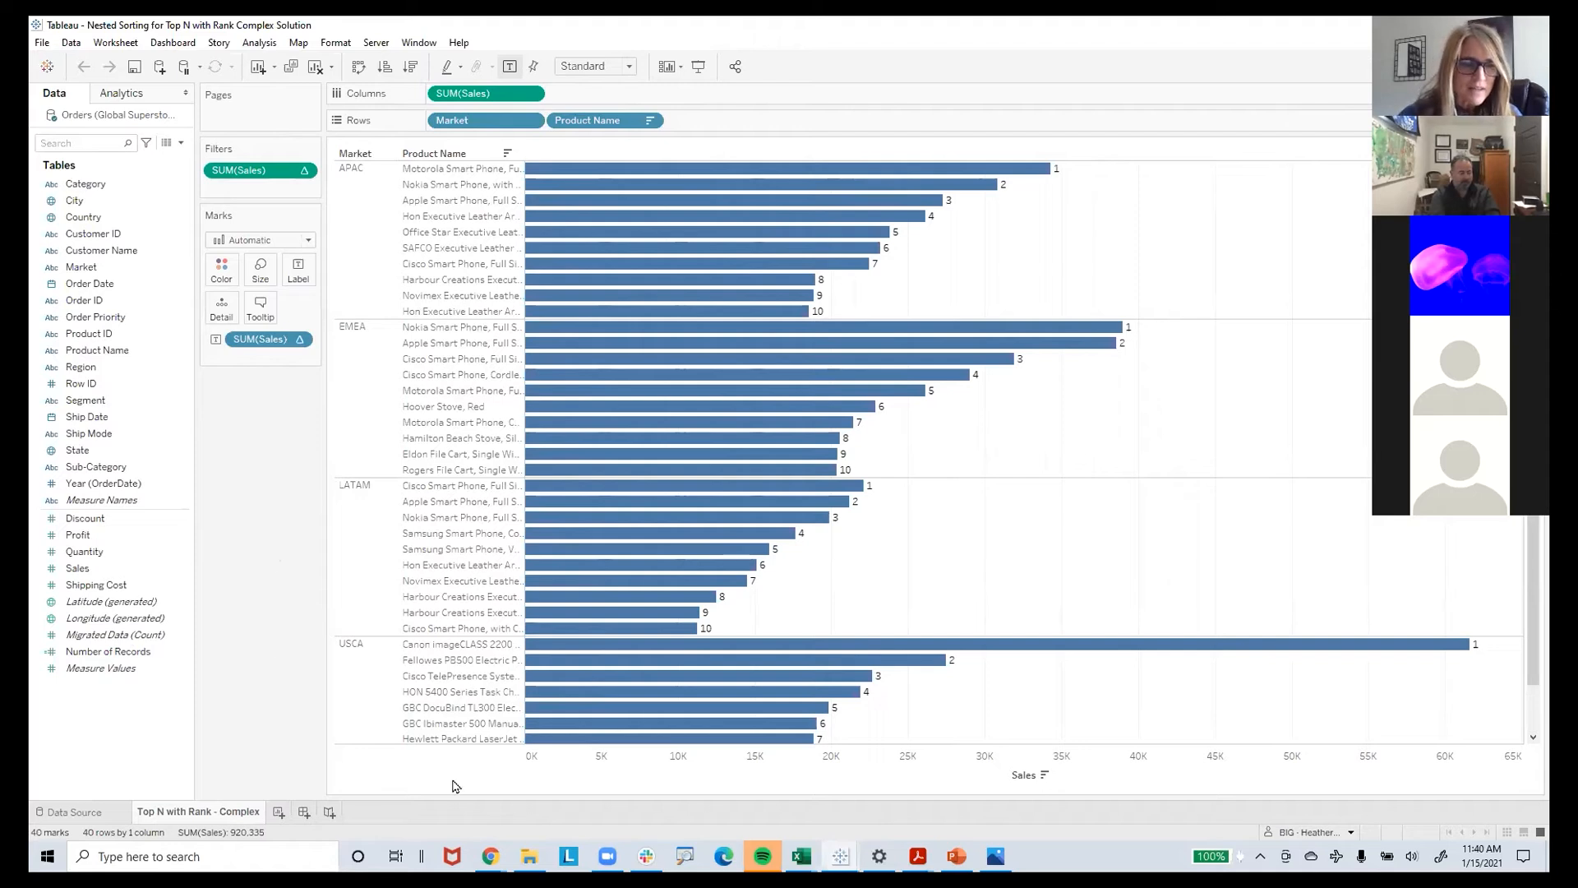
Switch to the Nested Top N with Context Solution workbook and filter Category to Office Supplies and to Furniture
{"action": "mouse_move", "coordinate": [840, 855]}
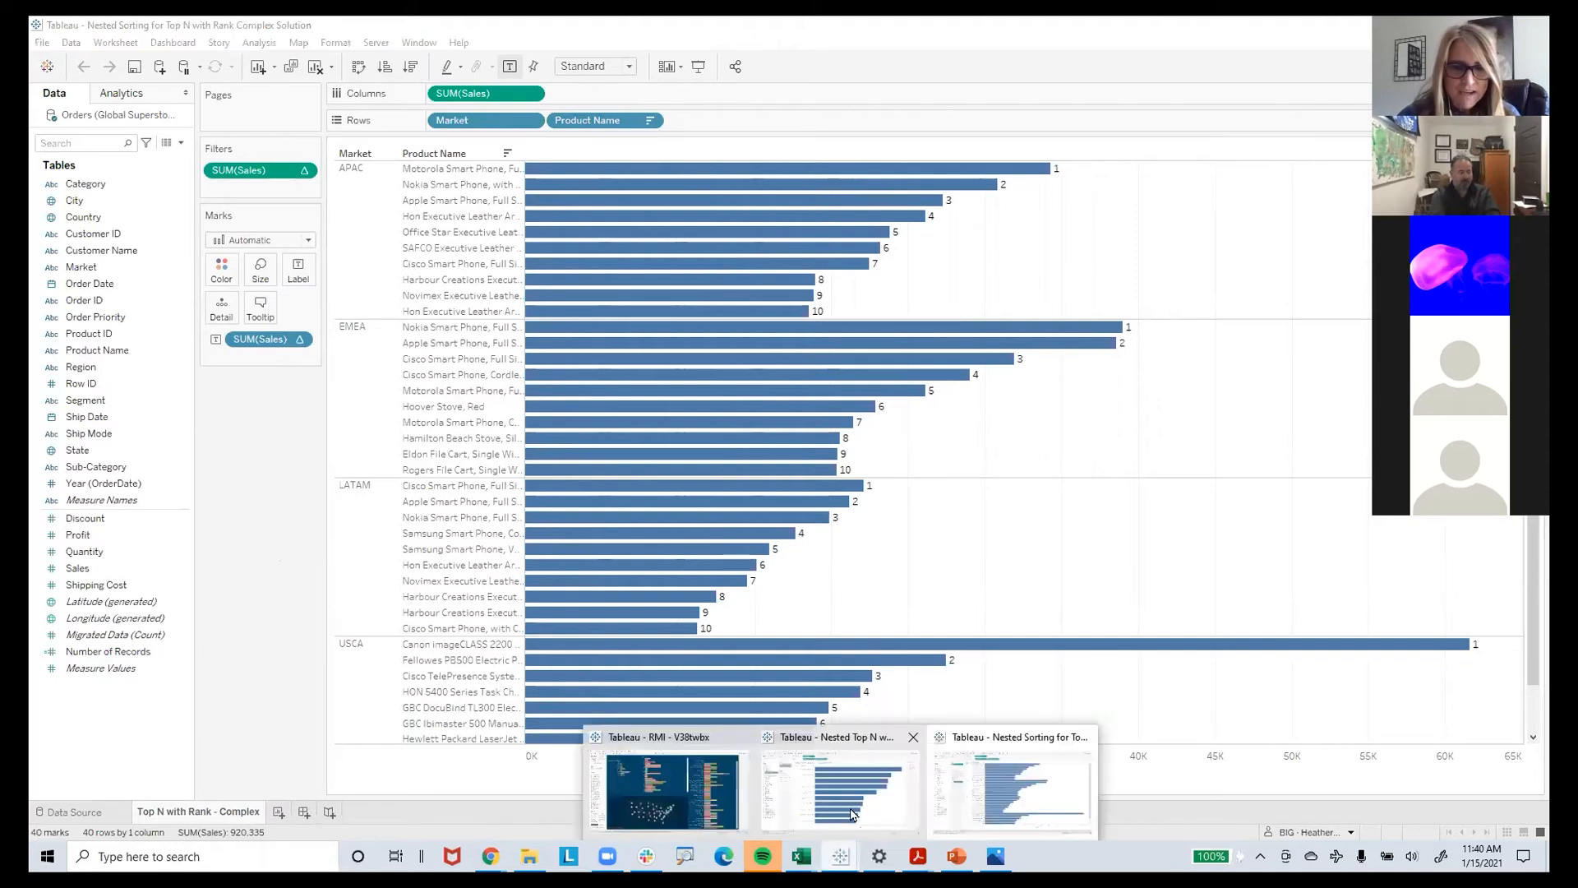
{"action": "left_click", "coordinate": [808, 810]}
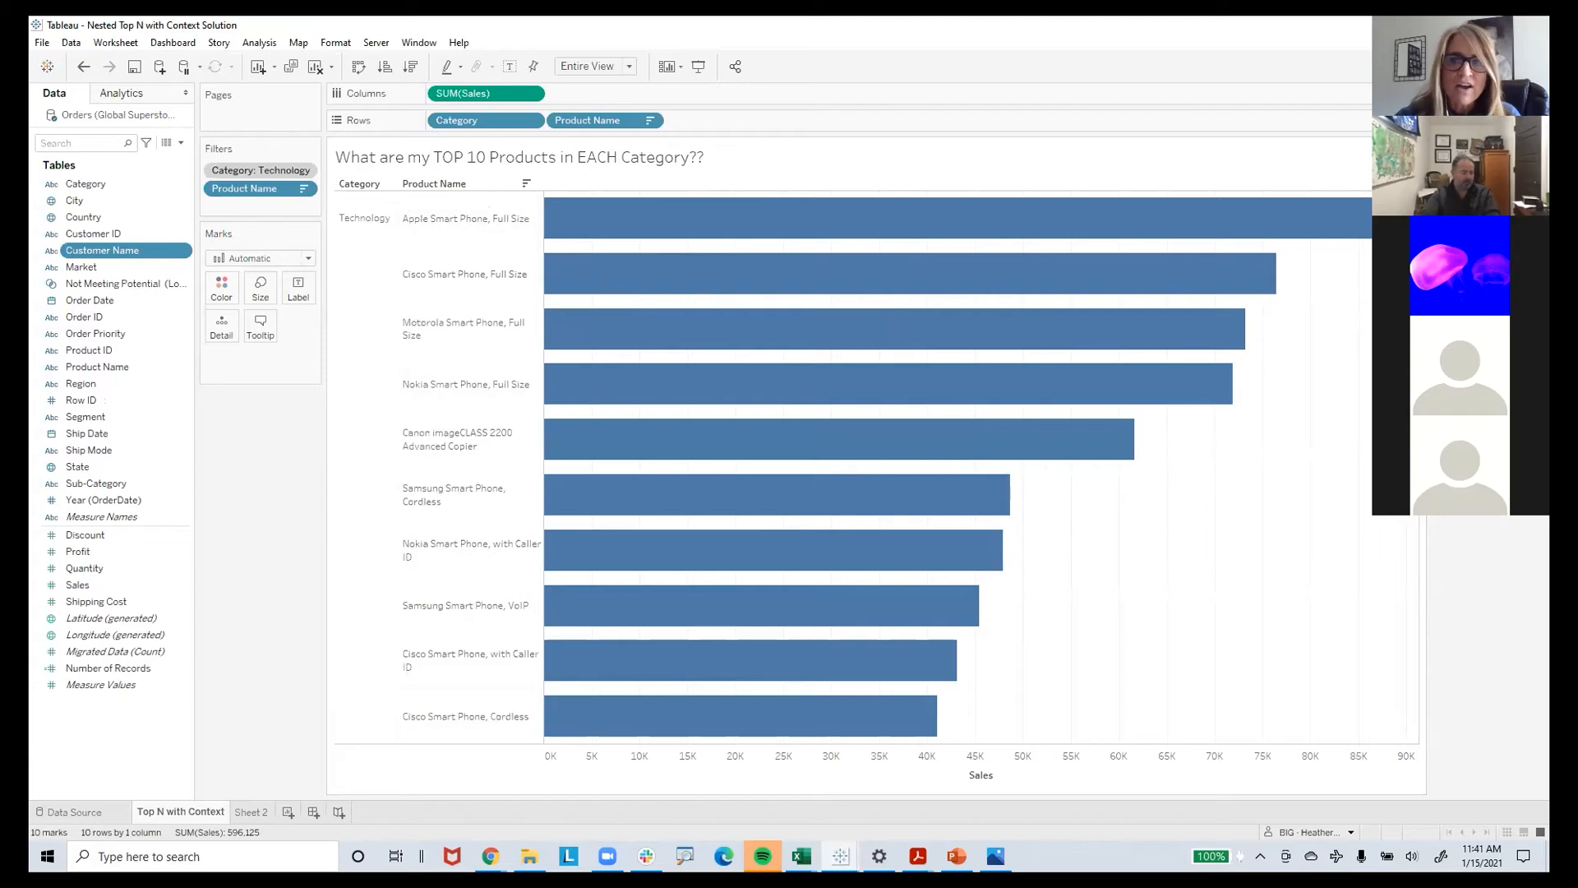
{"action": "left_click", "coordinate": [1440, 146]}
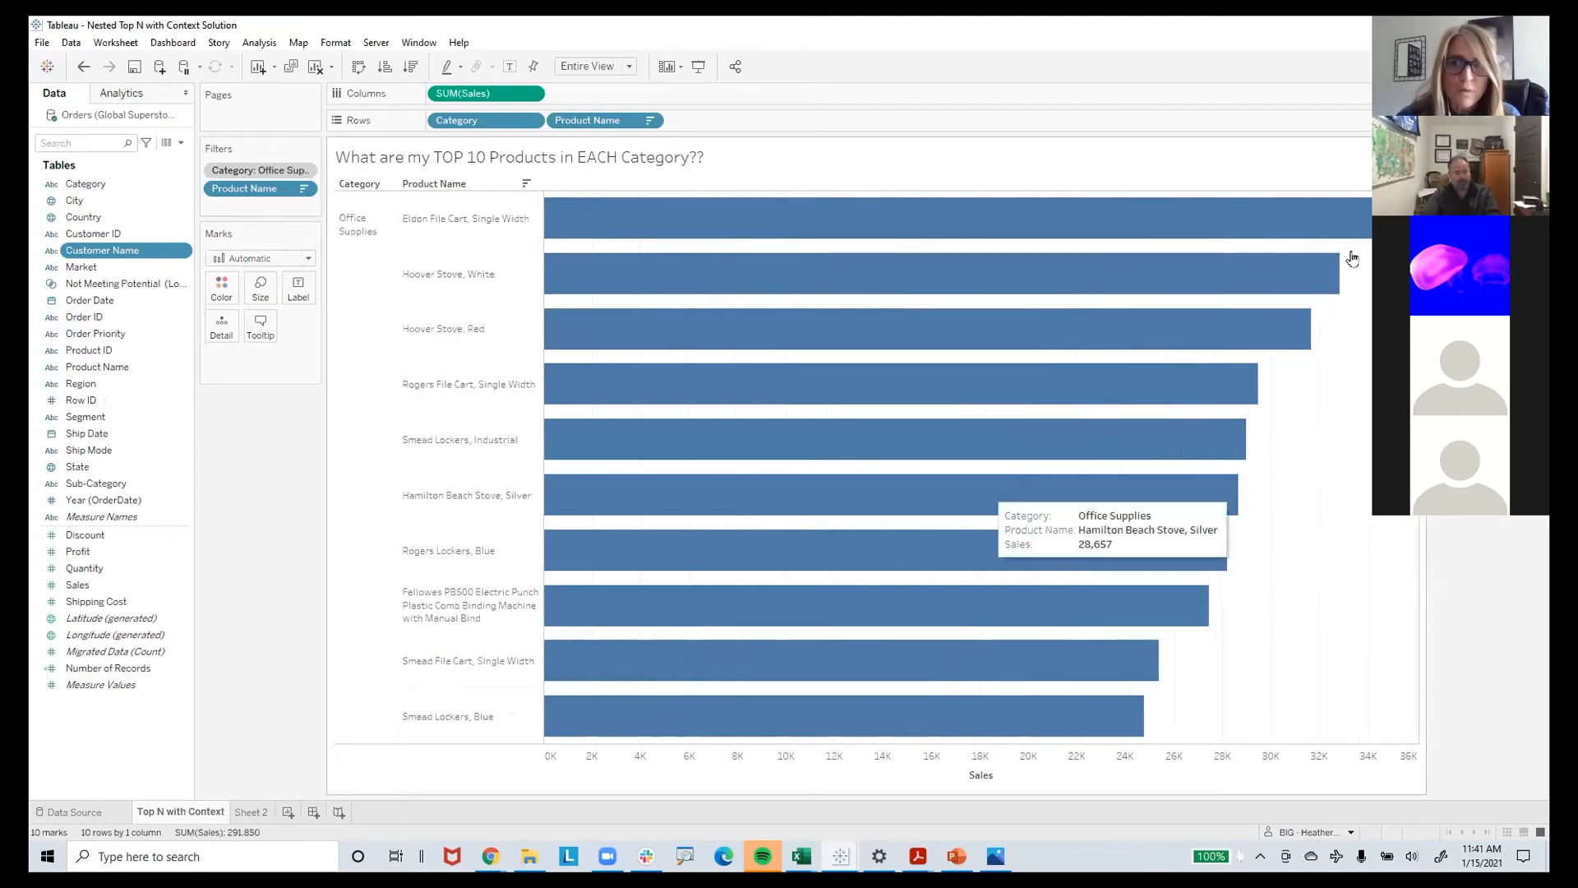
{"action": "left_click", "coordinate": [1439, 129]}
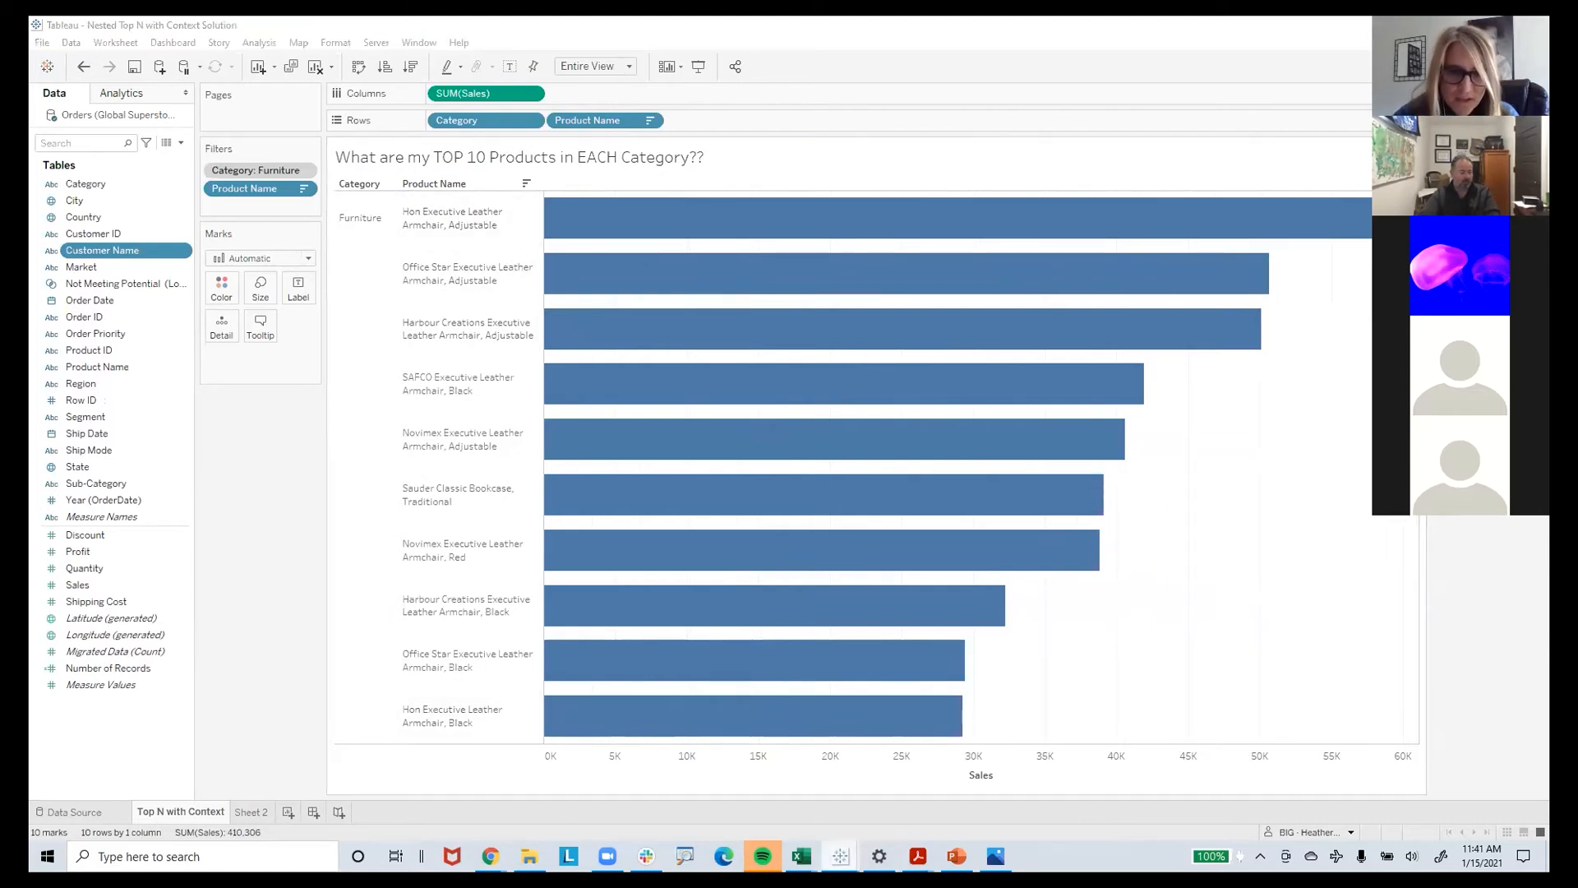
Switch to the Nested Sorting for Top N with Rank workbook and examine the product lists nested under each market, including USCA
{"action": "mouse_move", "coordinate": [840, 855]}
{"action": "left_click", "coordinate": [1019, 780]}
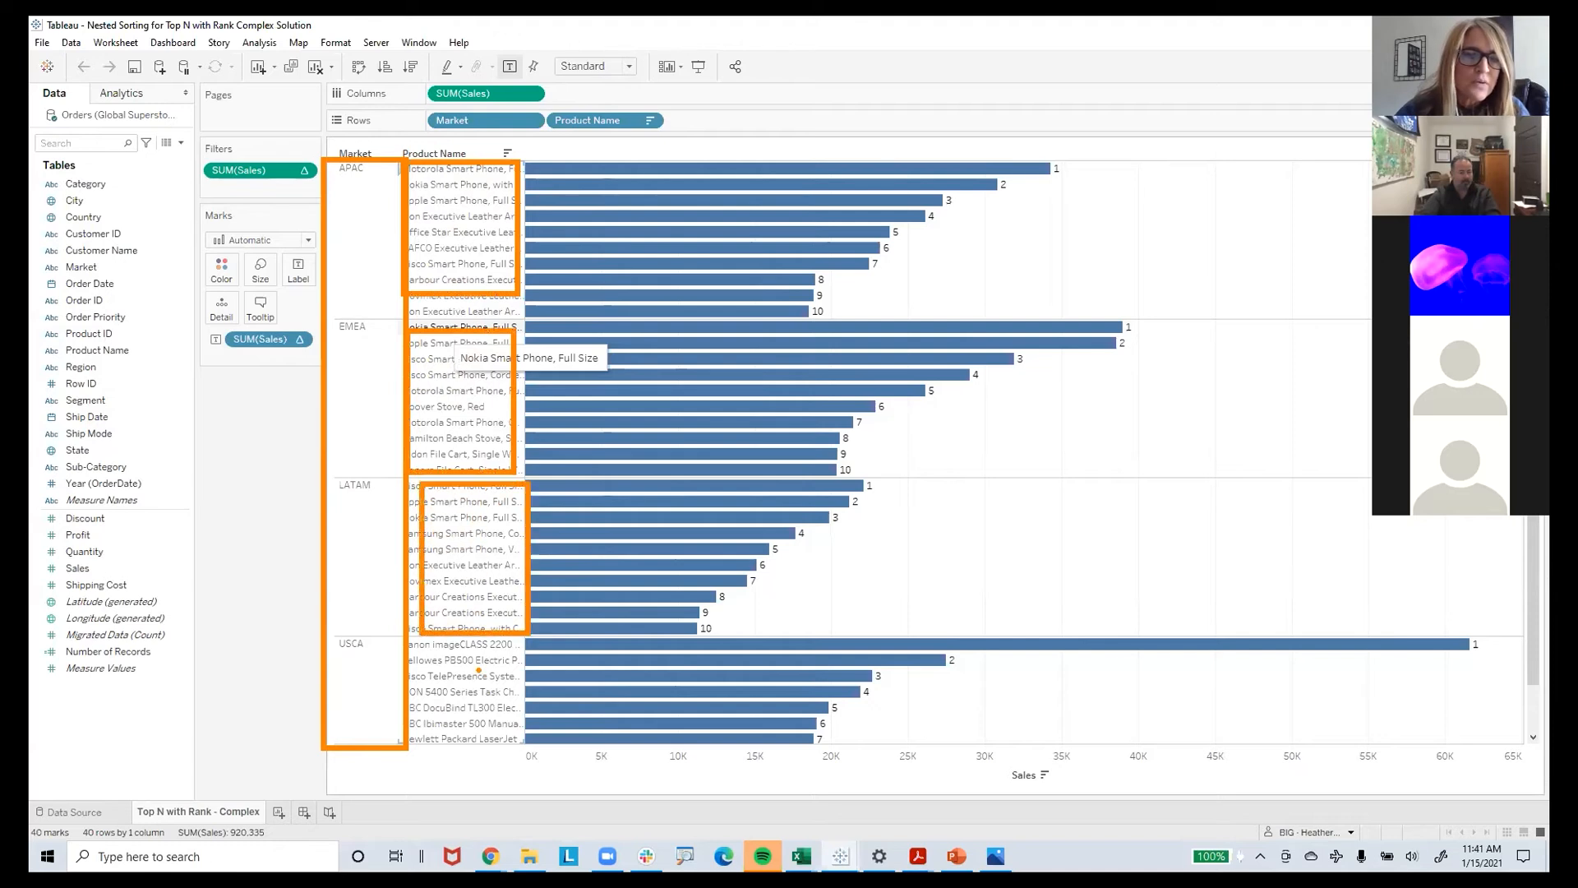
{"action": "left_click_drag", "start_coordinate": [417, 645], "coordinate": [515, 744]}
{"action": "key", "text": "Escape"}
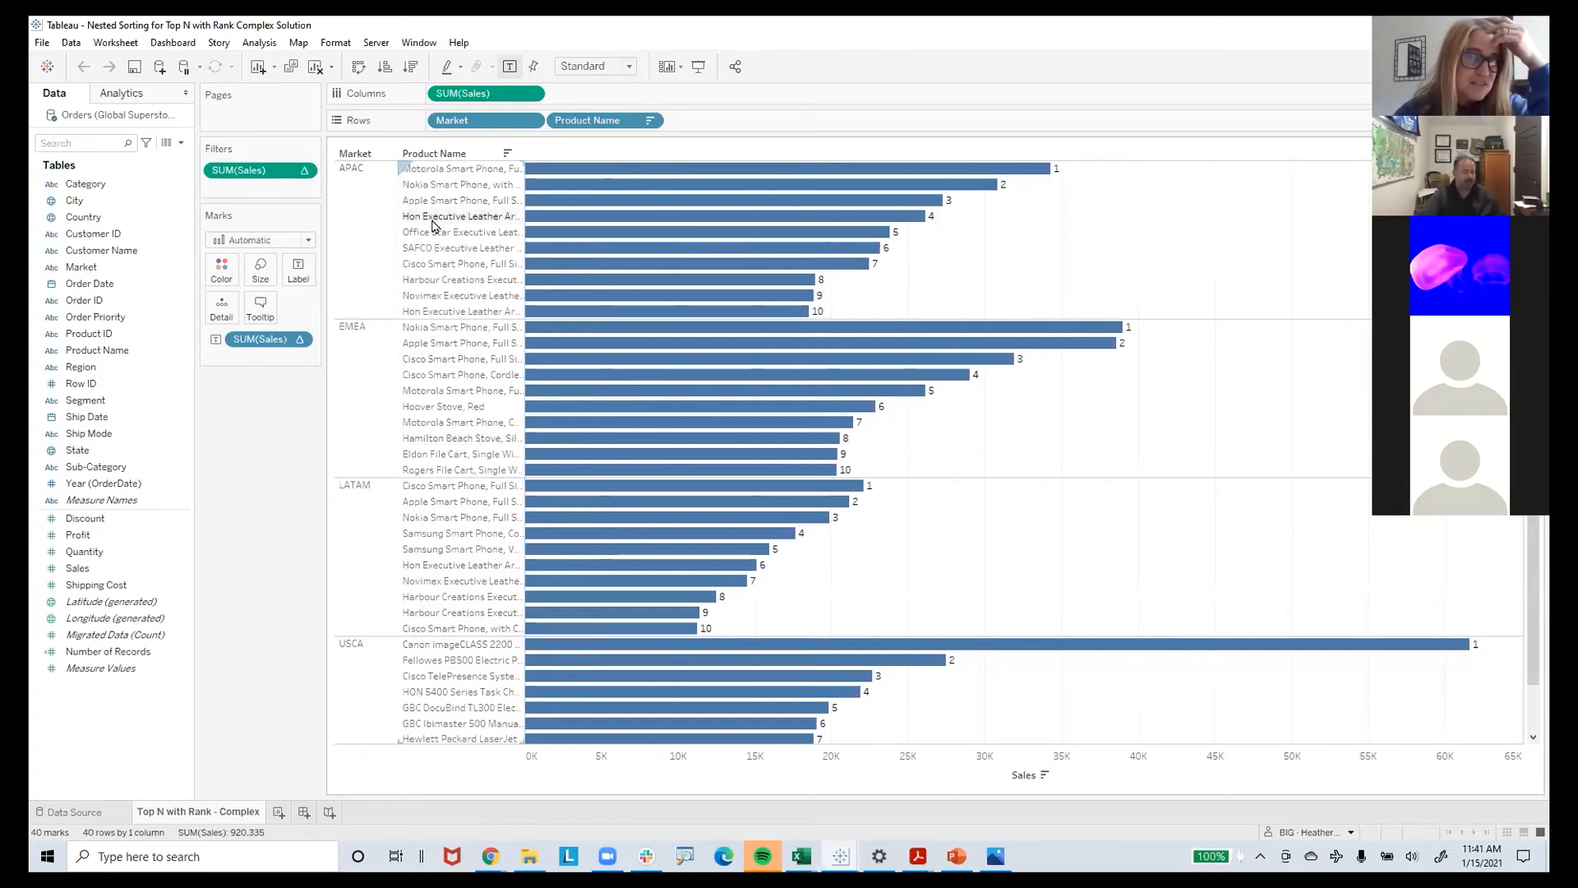
Remove the Sales rank label from the marks of the Top N with Rank - Complex bar chart
{"action": "left_click", "coordinate": [300, 341]}
{"action": "left_click", "coordinate": [267, 342]}
{"action": "left_click_drag", "start_coordinate": [267, 342], "coordinate": [261, 517]}
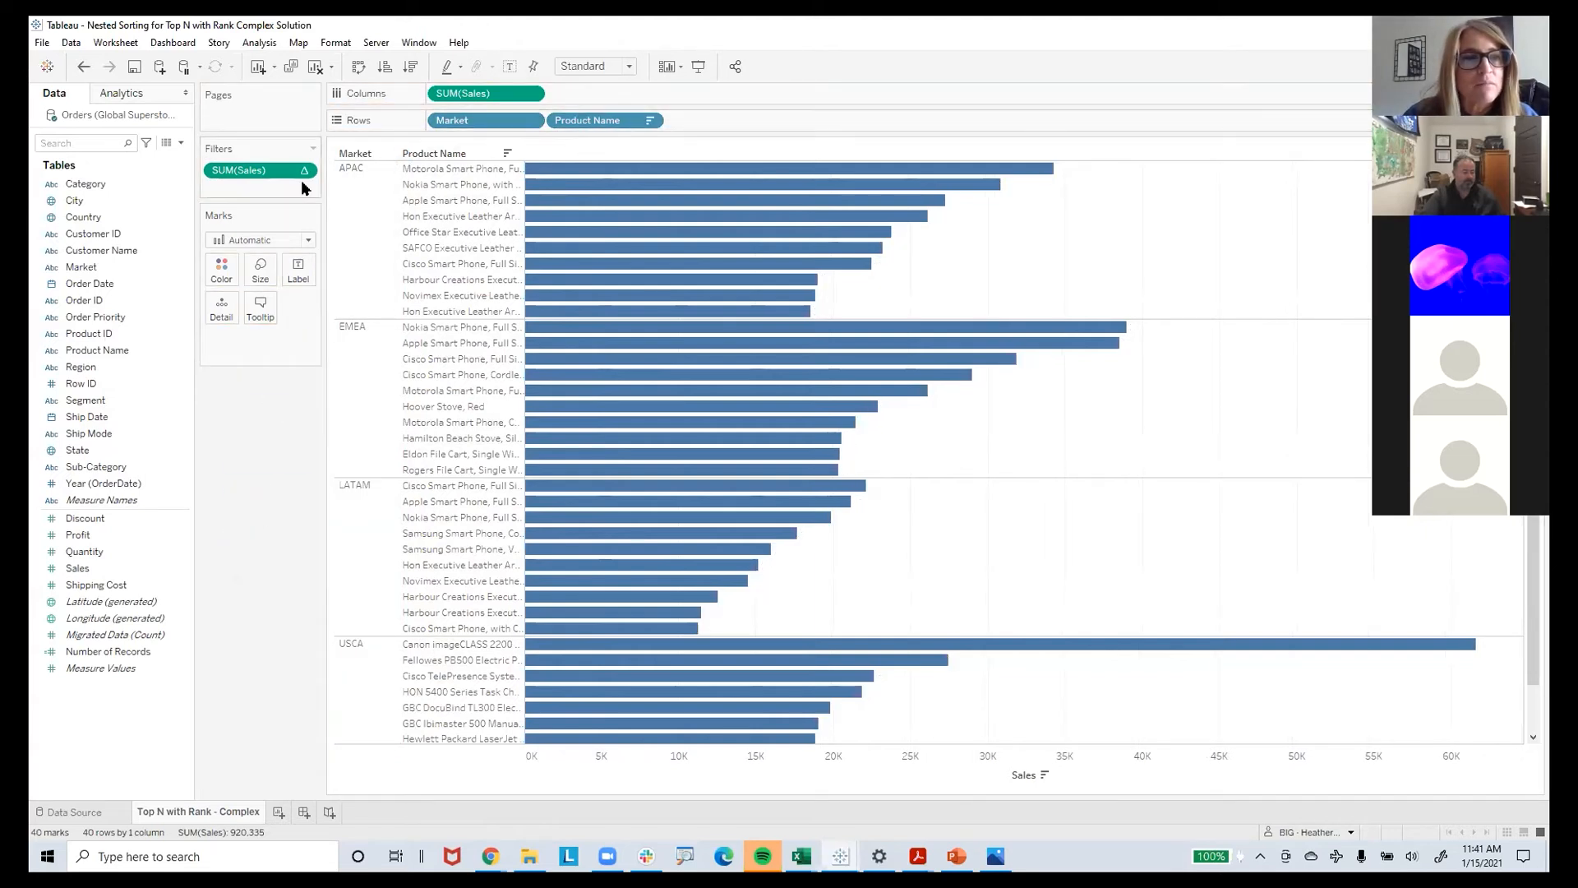
Create a new worksheet with Sales on the columns, checking its layout against the Top N with Rank - Complex sheet
{"action": "mouse_move", "coordinate": [823, 180]}
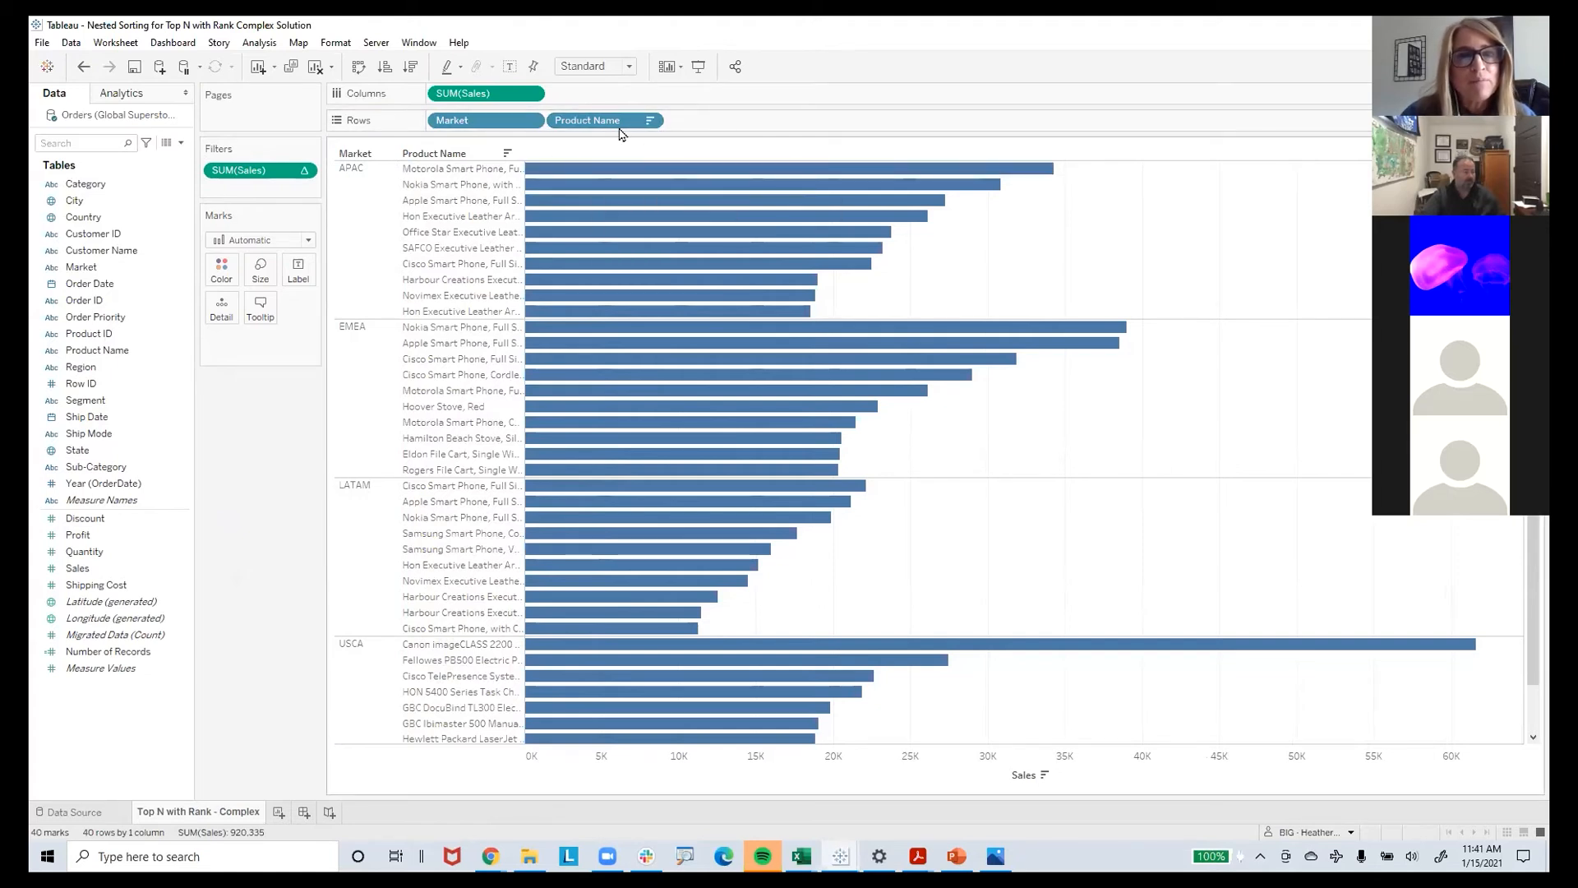
{"action": "mouse_move", "coordinate": [564, 196]}
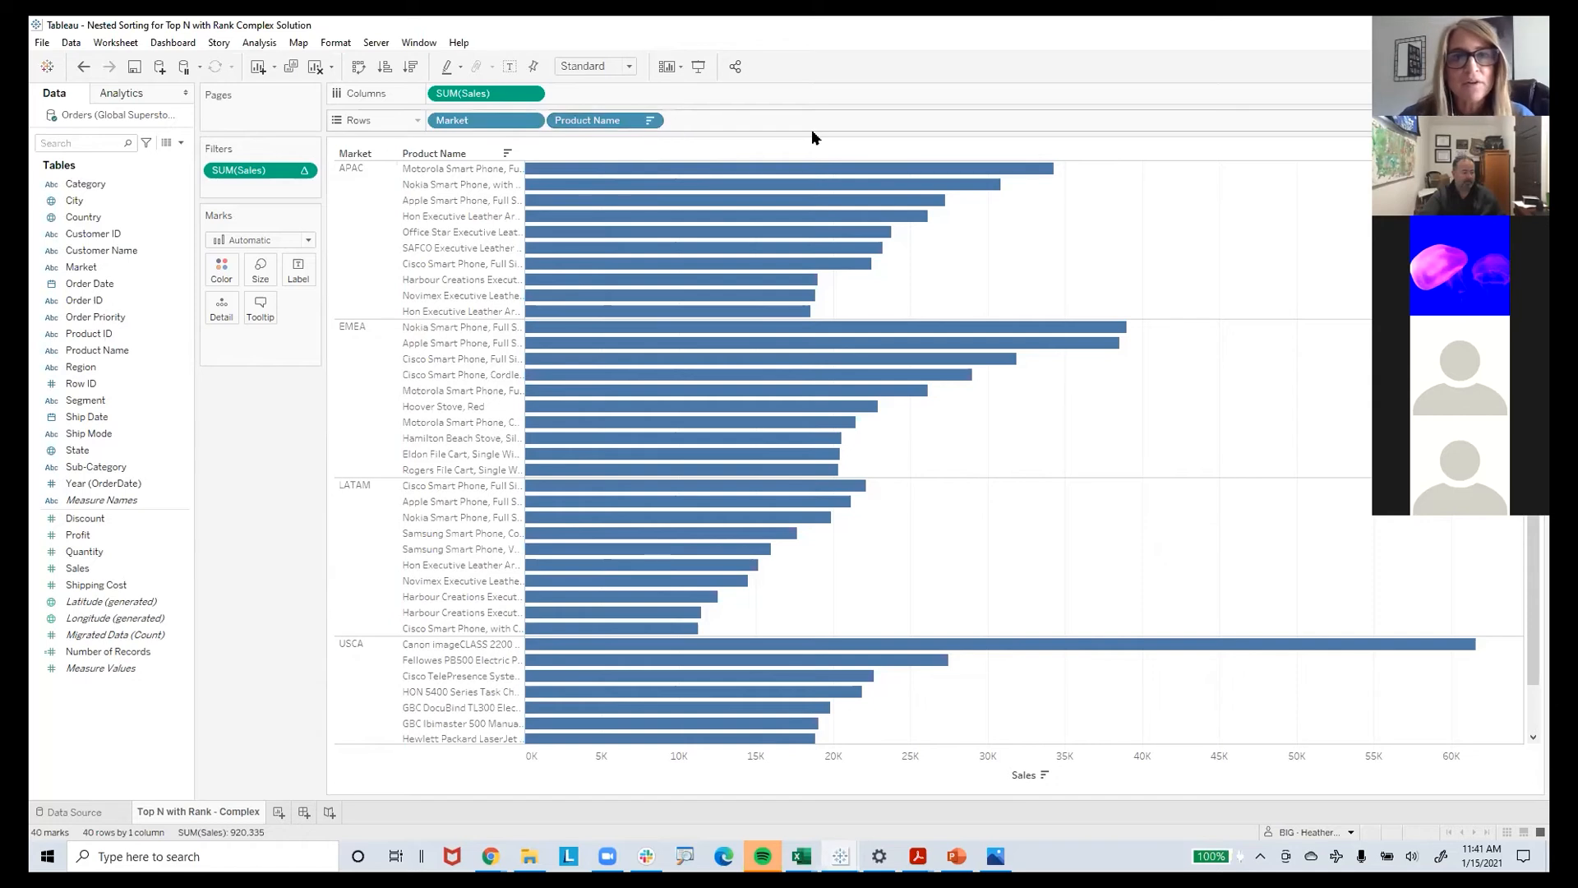
{"action": "left_click", "coordinate": [279, 812]}
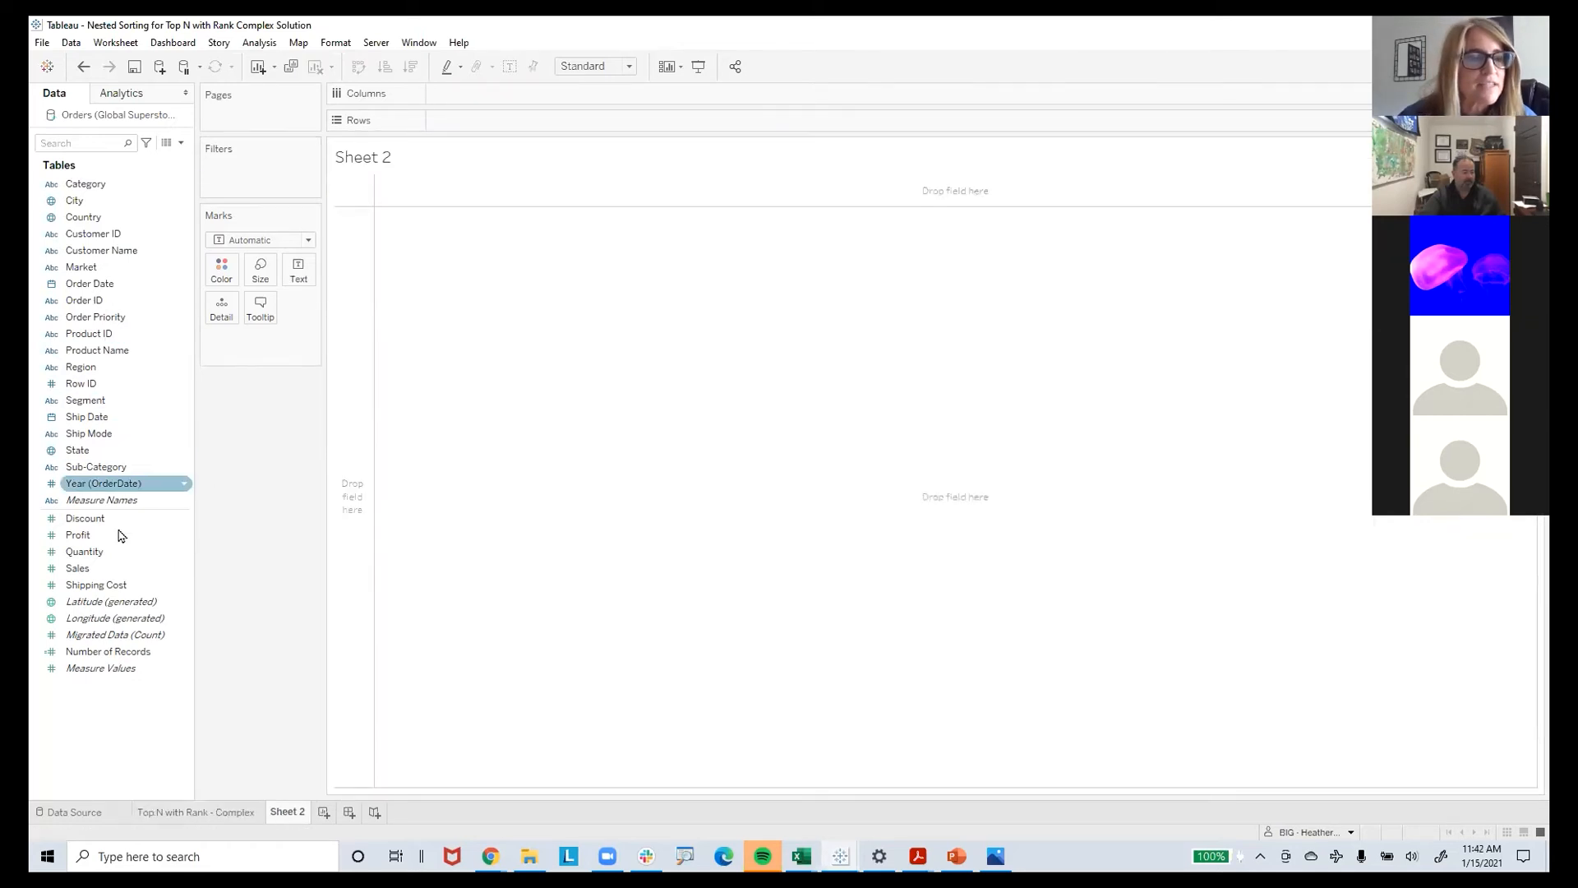
{"action": "left_click_drag", "start_coordinate": [106, 573], "coordinate": [486, 93]}
{"action": "left_click", "coordinate": [233, 817]}
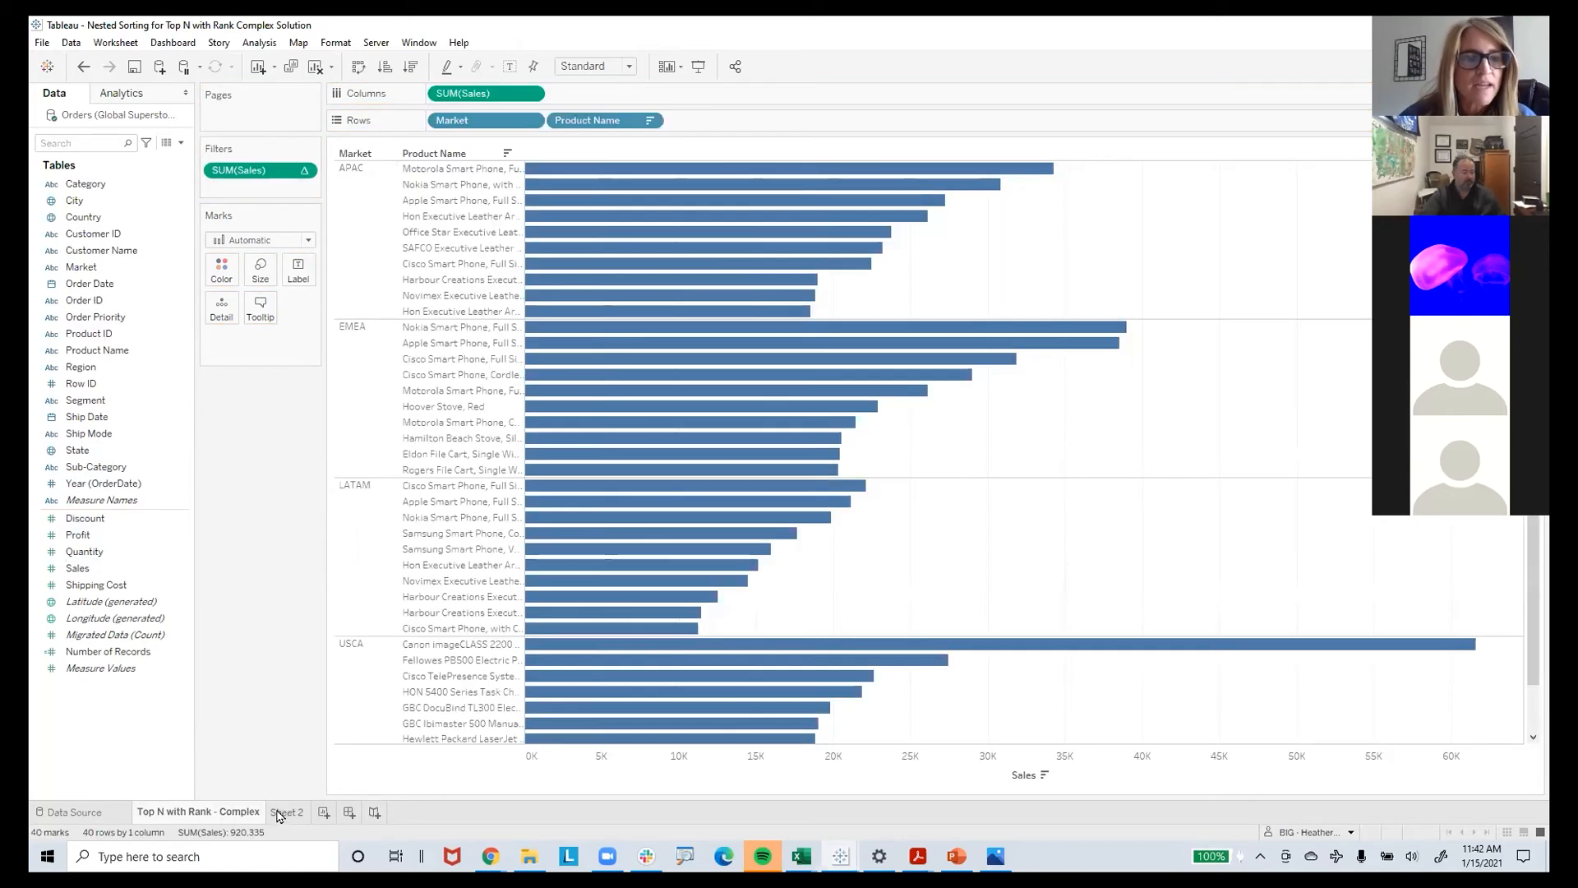
{"action": "left_click", "coordinate": [281, 813]}
Break the Sales bars down by Market and Product Name on the rows, including all members, and sort the products descending by sales
{"action": "left_click_drag", "start_coordinate": [81, 267], "coordinate": [482, 121]}
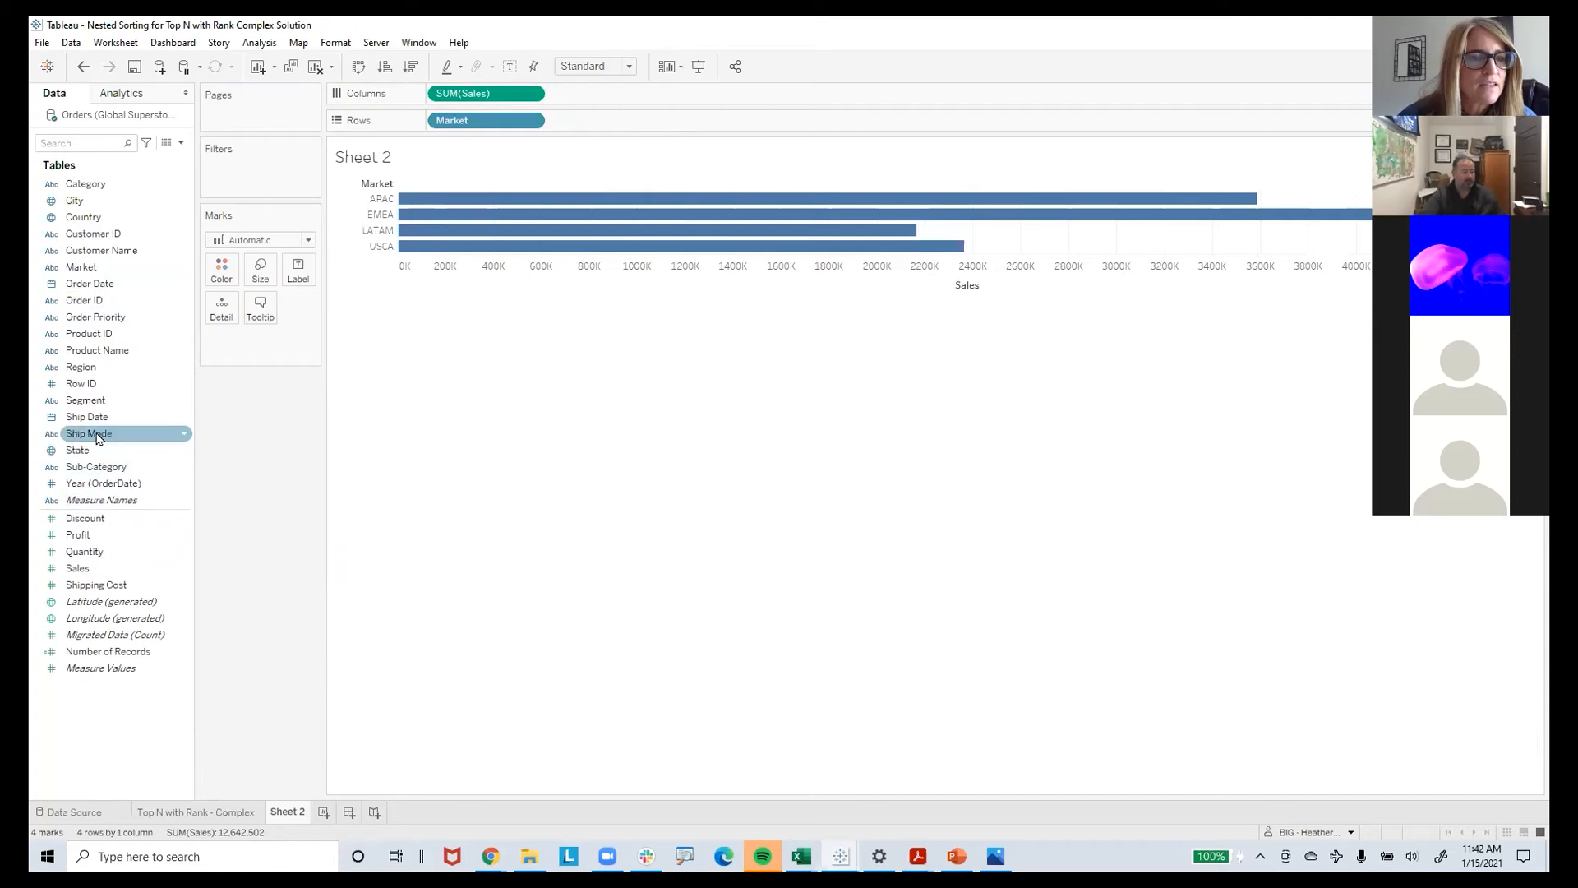
{"action": "left_click_drag", "start_coordinate": [112, 359], "coordinate": [622, 132]}
{"action": "left_click", "coordinate": [746, 426]}
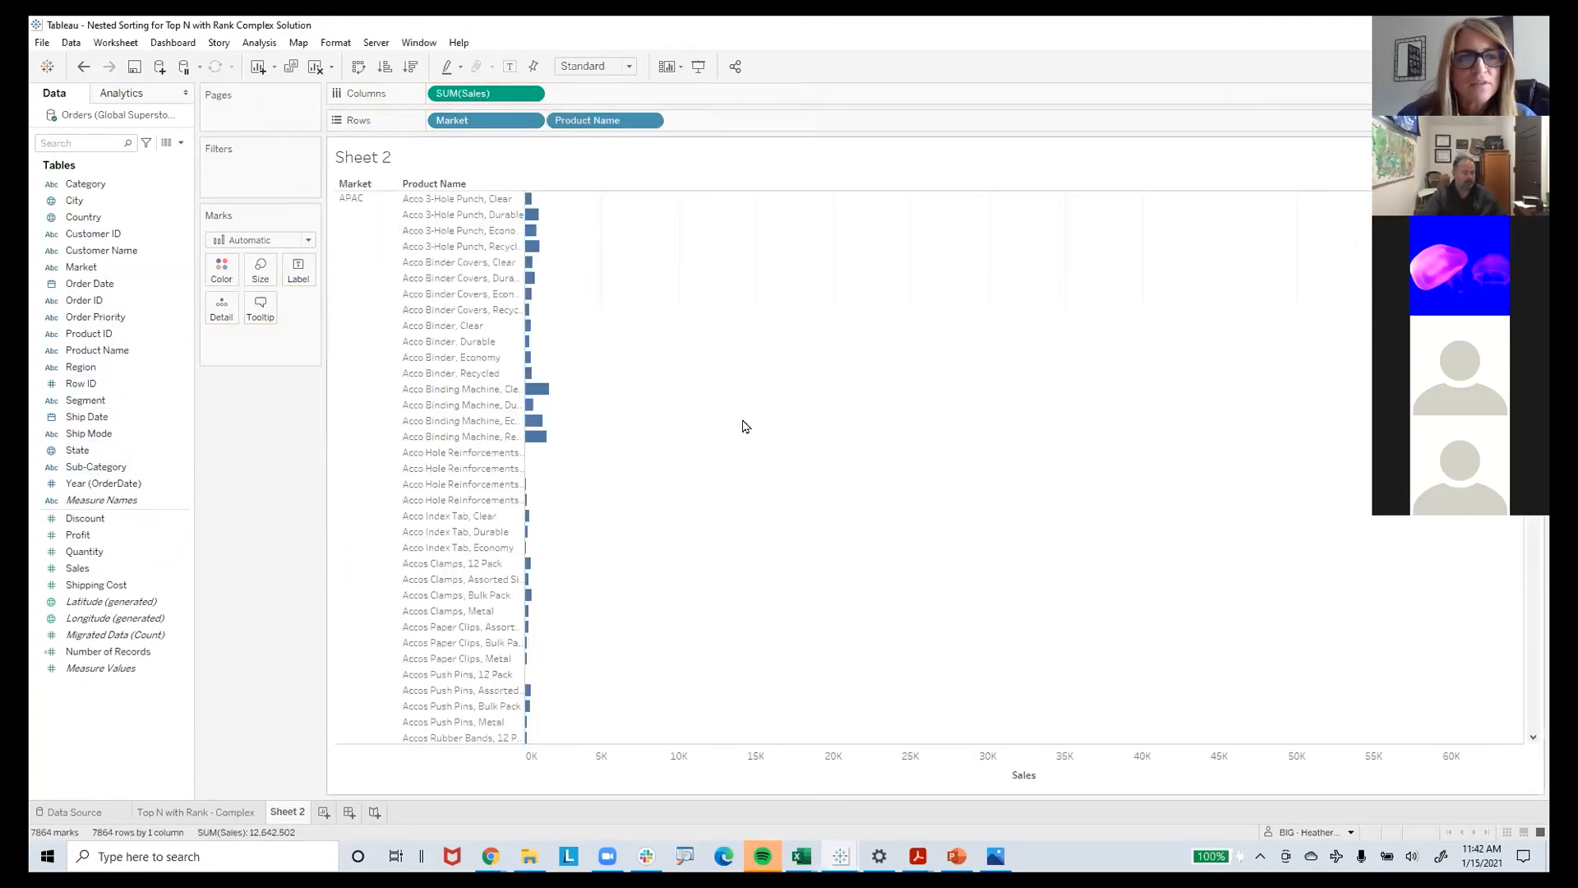
{"action": "left_click", "coordinate": [412, 66]}
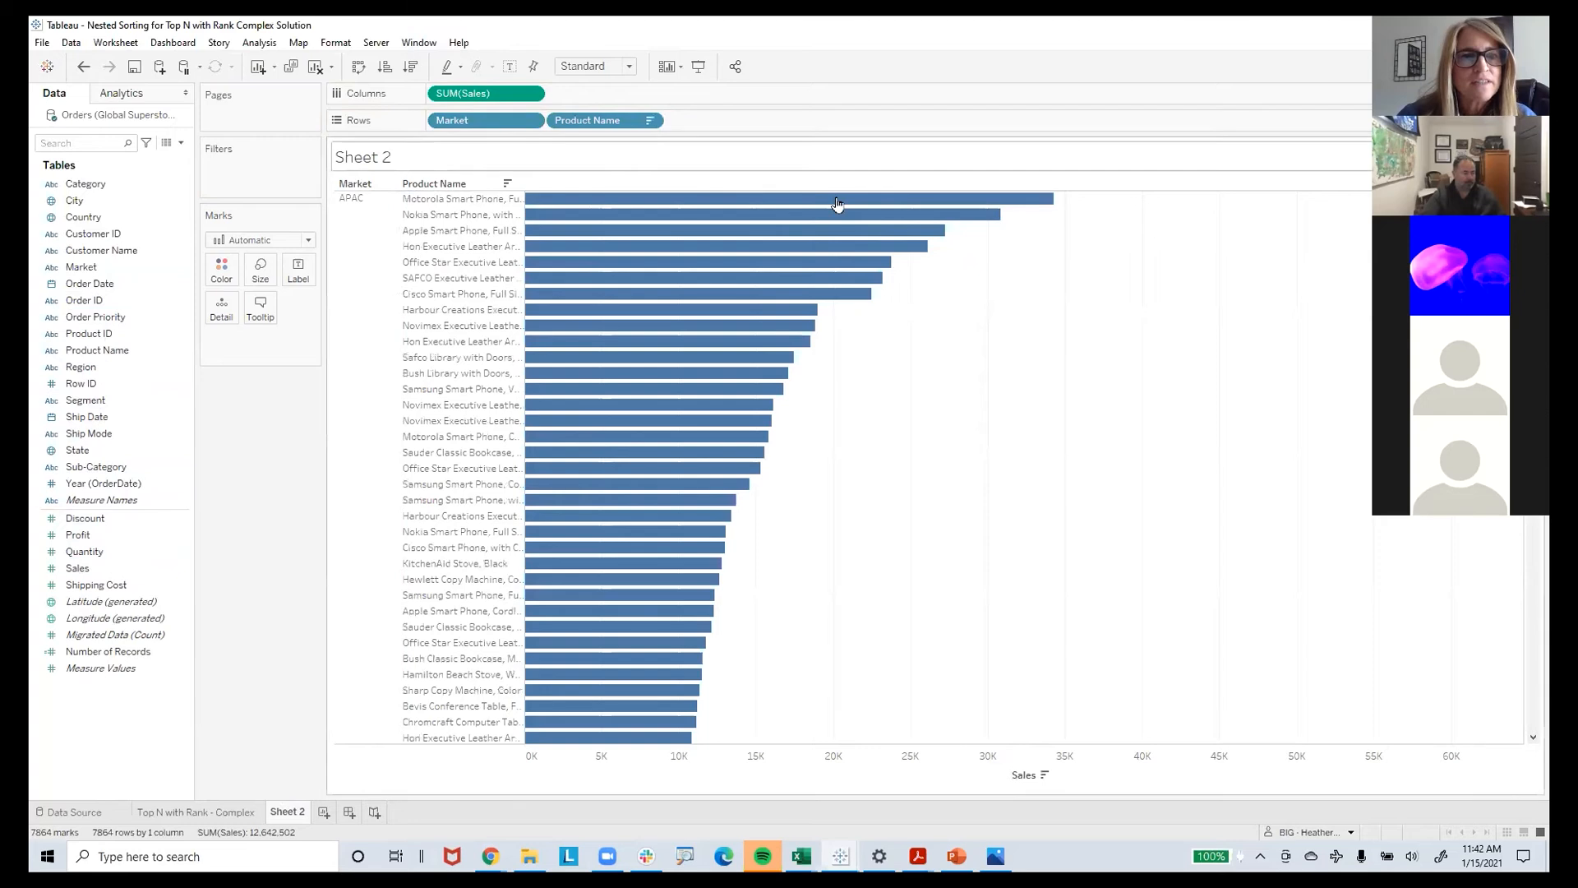
{"action": "mouse_move", "coordinate": [1532, 207]}
{"action": "left_mouse_down"}
{"action": "mouse_move", "coordinate": [1525, 584]}
{"action": "mouse_move", "coordinate": [1527, 193]}
{"action": "left_mouse_up"}
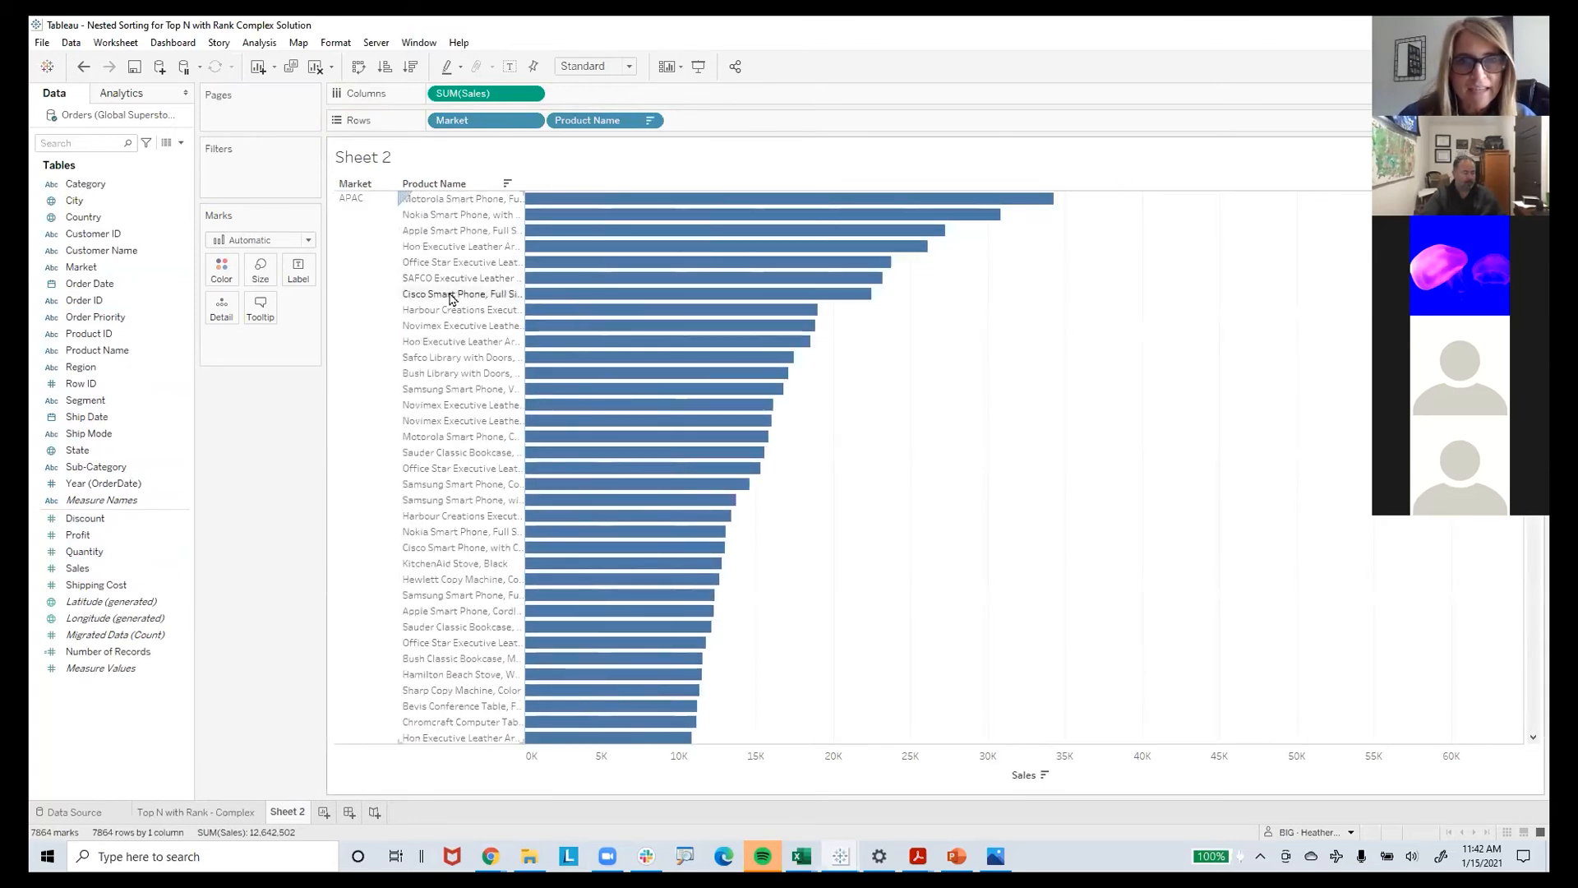
Check the filter on the Top N with Rank - Complex sheet and label the Sheet 2 bars with the Rank quick table calculation of Sales
{"action": "left_click", "coordinate": [197, 813]}
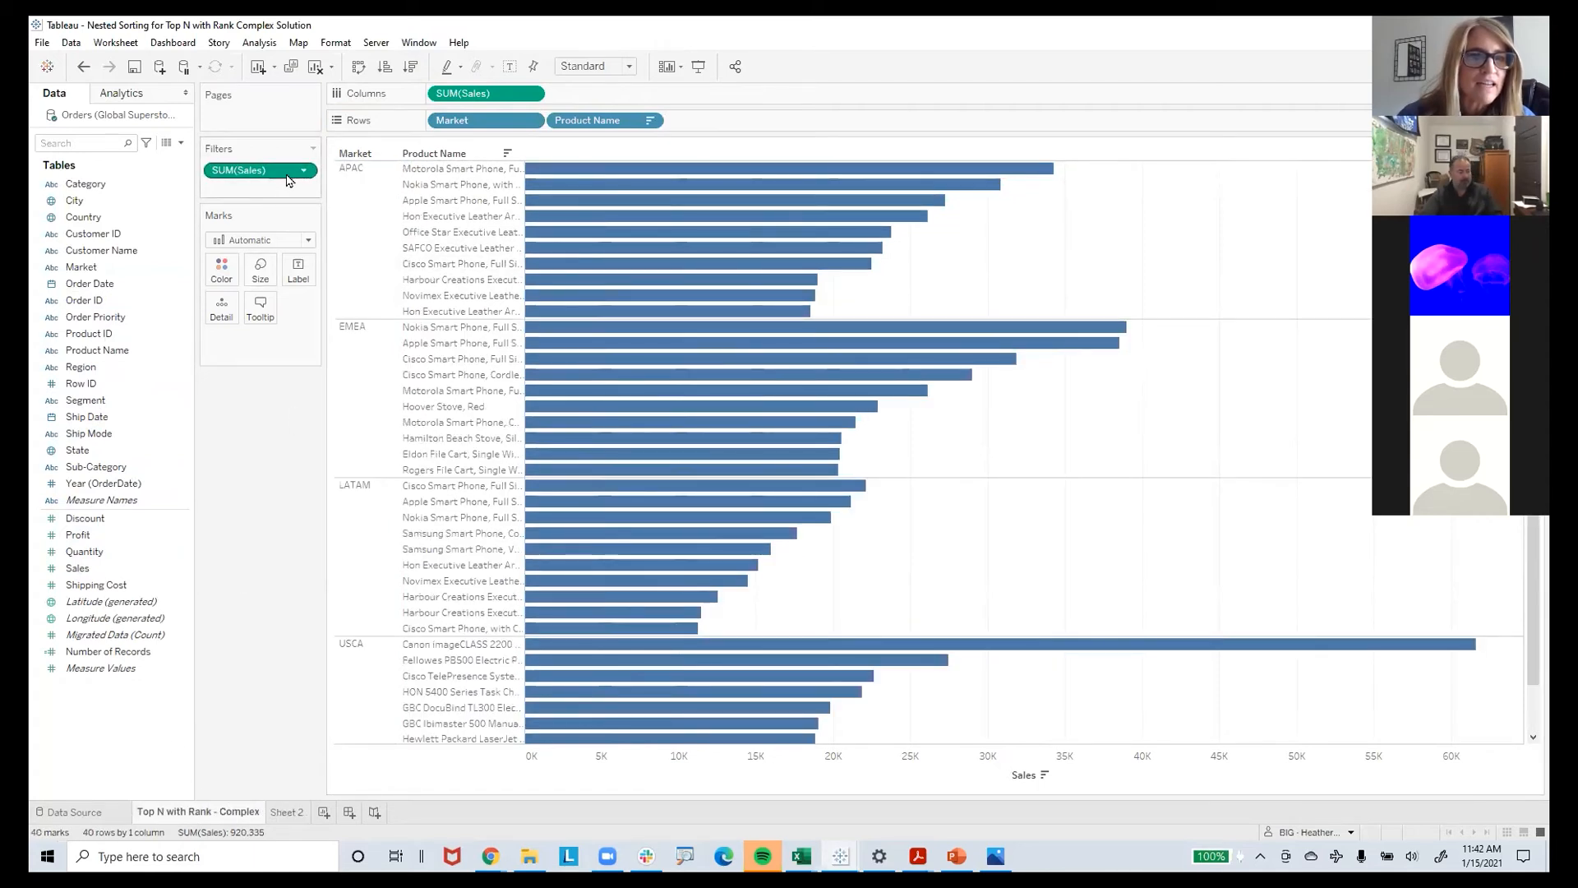
{"action": "left_click", "coordinate": [273, 812]}
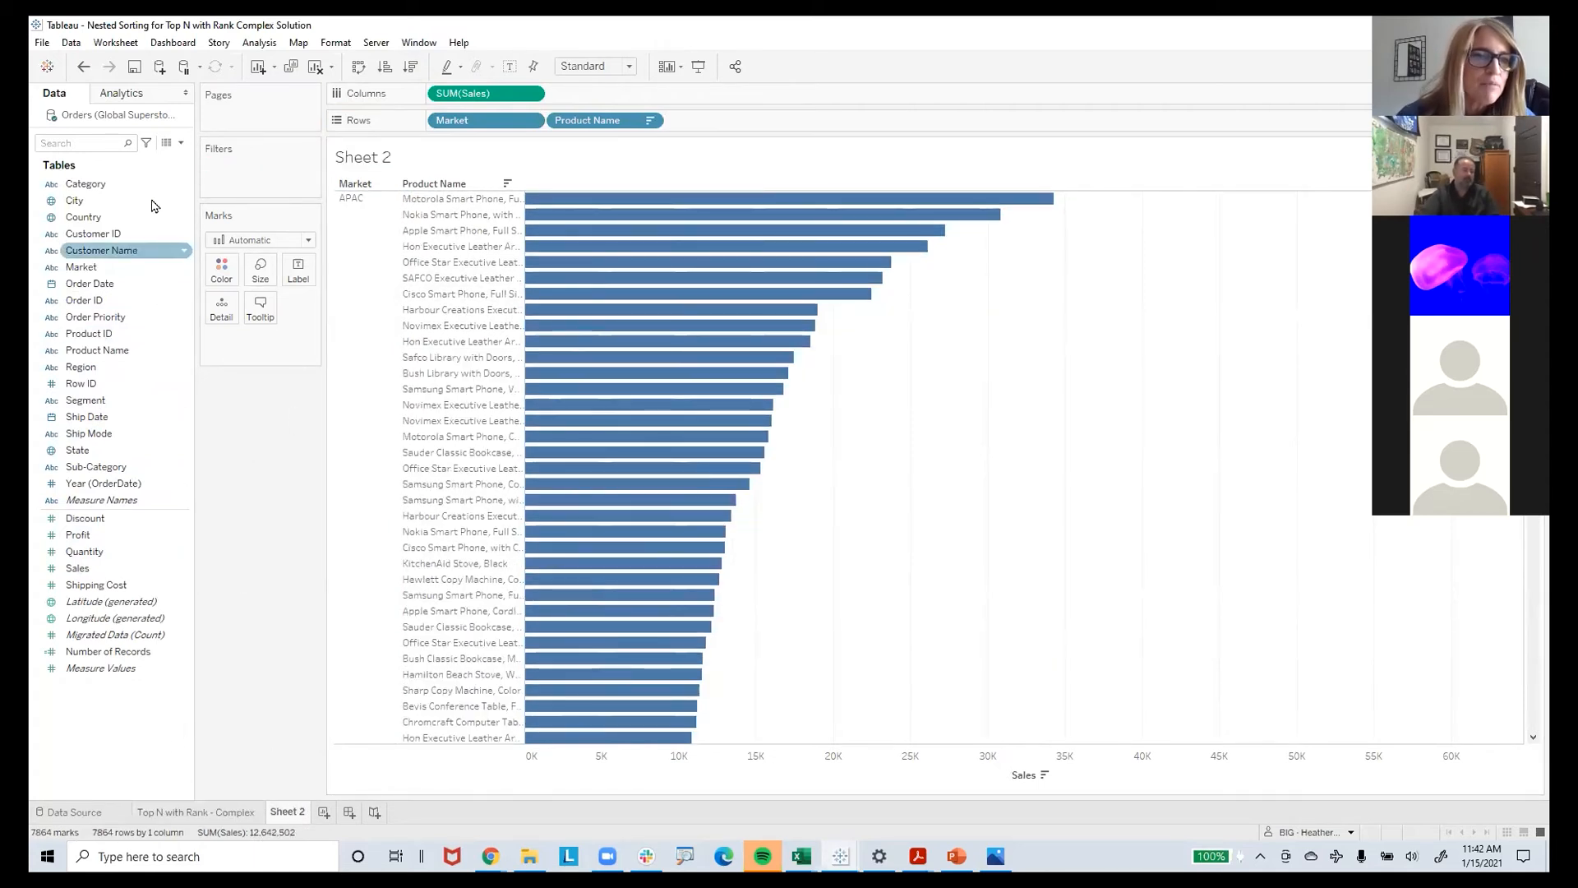
{"action": "left_click_drag", "start_coordinate": [77, 568], "coordinate": [296, 271]}
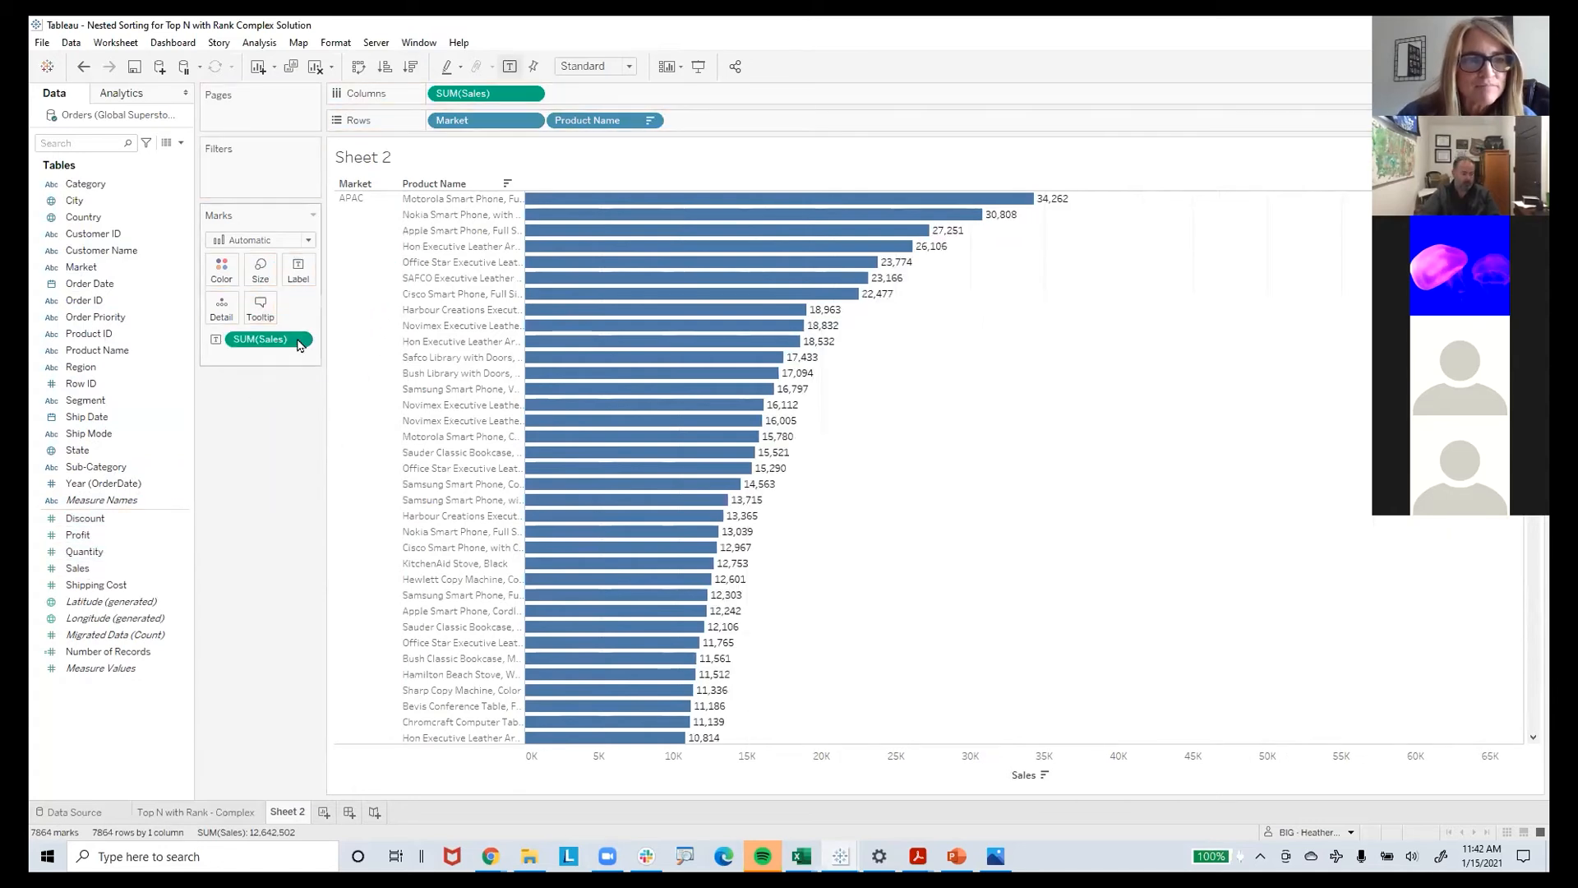
{"action": "left_click", "coordinate": [301, 342]}
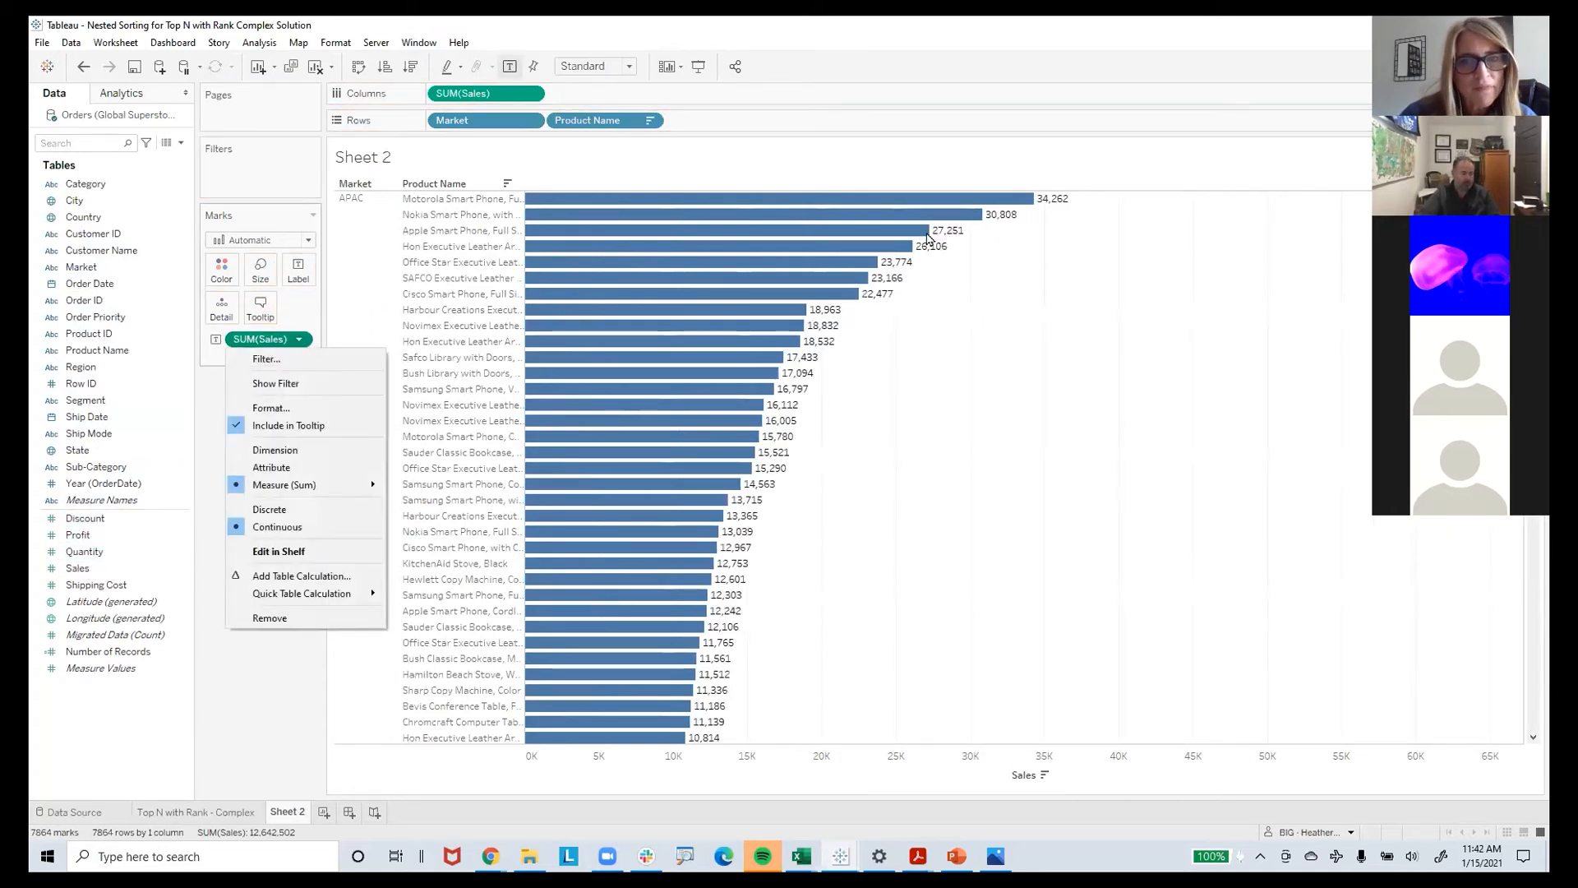
{"action": "mouse_move", "coordinate": [341, 594]}
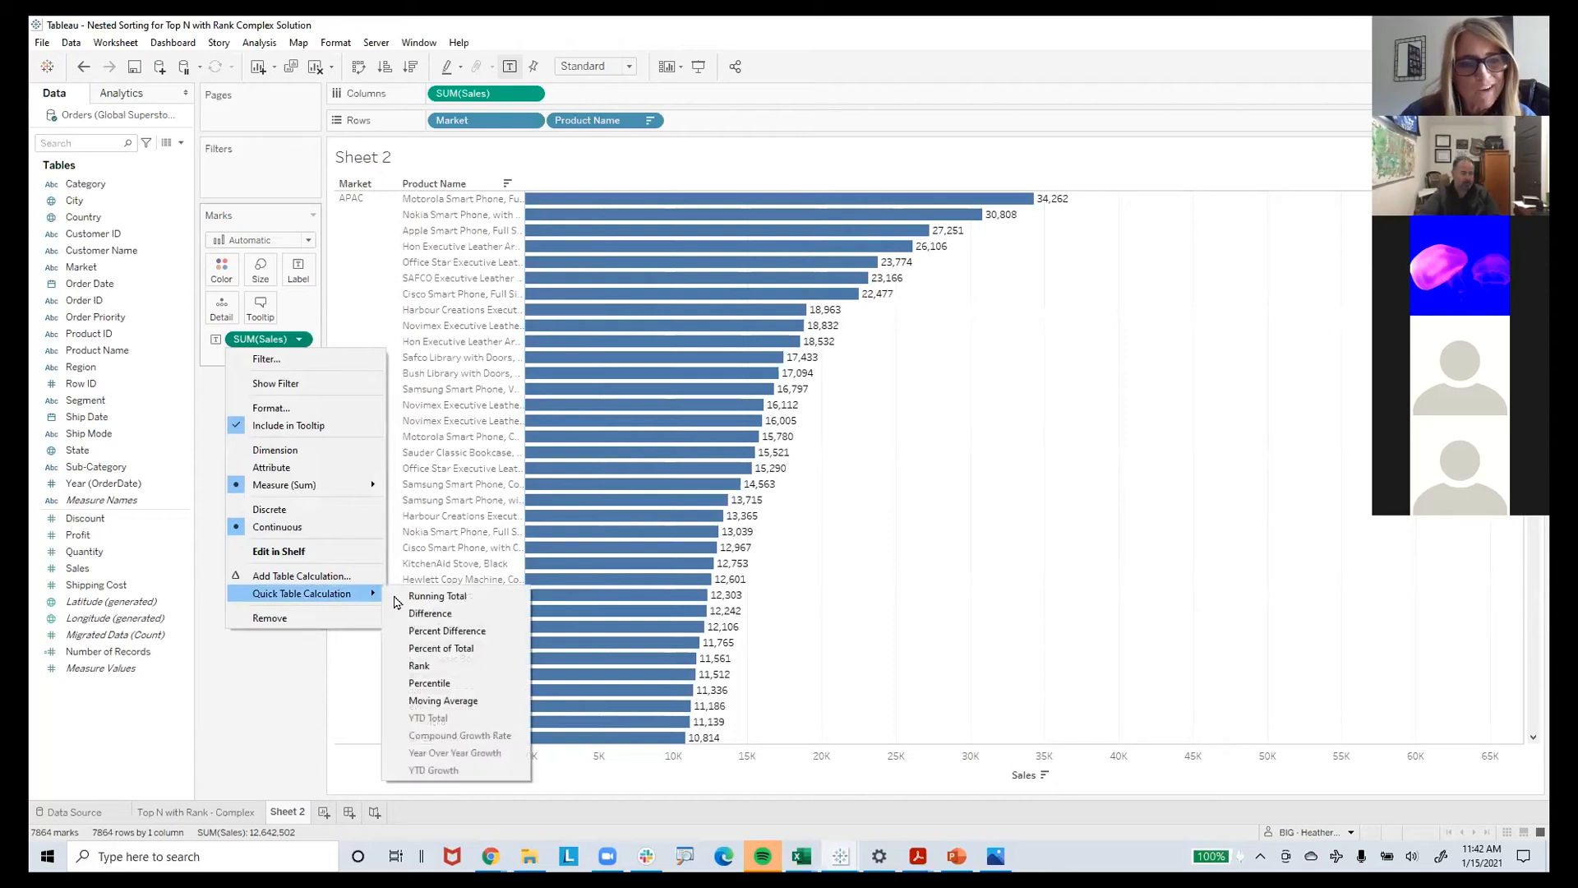
{"action": "left_click", "coordinate": [422, 667]}
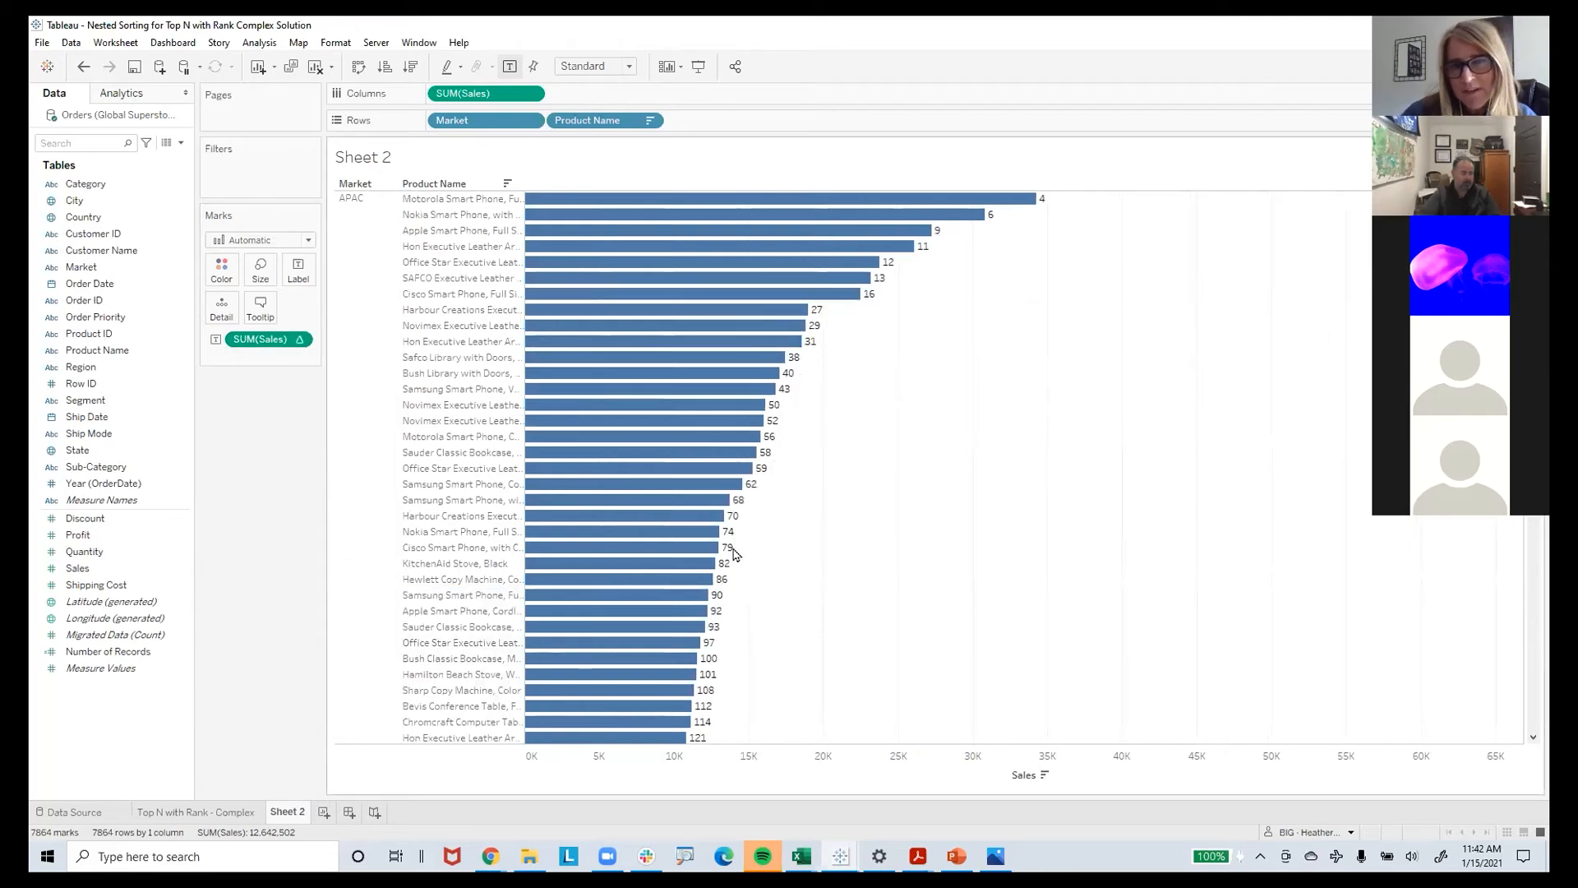
Examine how the sales rank labels run across the markets, from the first APAC products to the USCA products
{"action": "mouse_move", "coordinate": [1033, 207]}
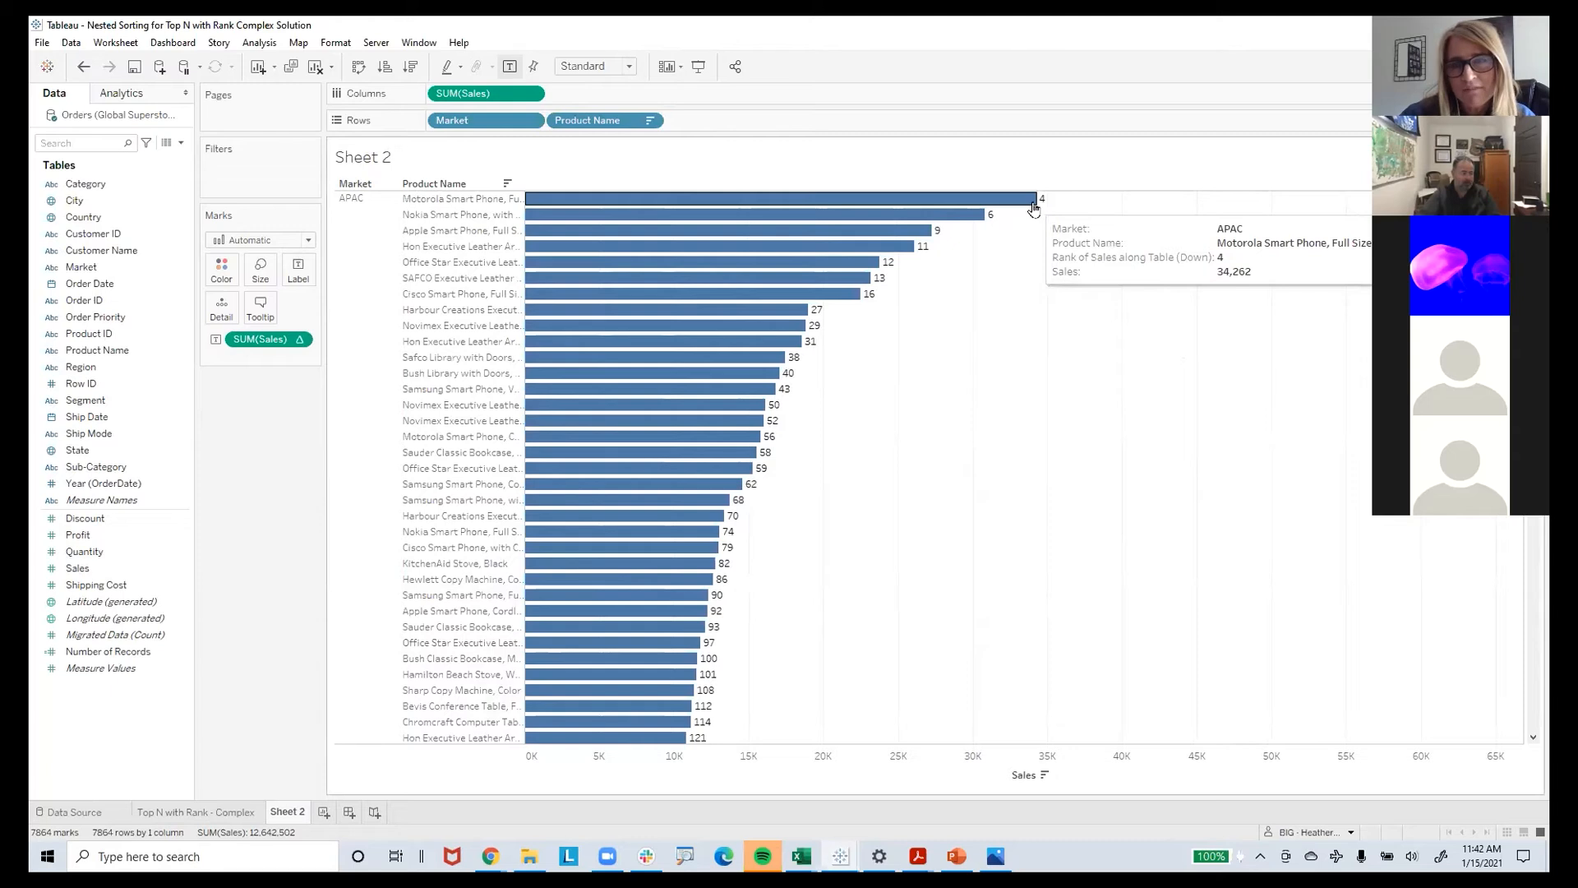
{"action": "left_click_drag", "start_coordinate": [1532, 205], "coordinate": [1532, 625]}
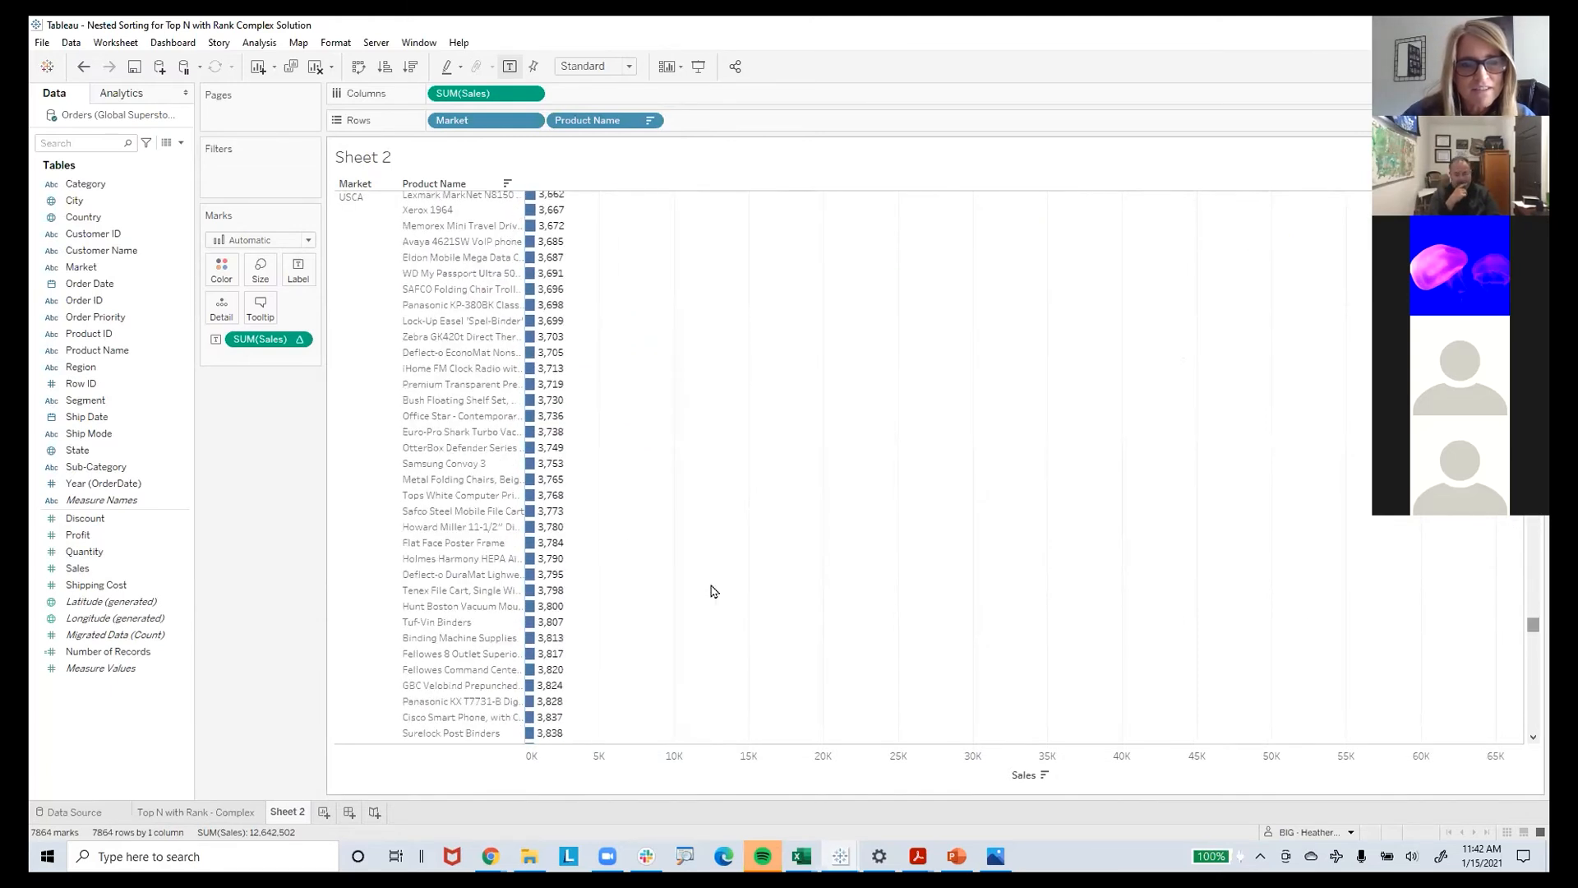
{"action": "scroll", "coordinate": [567, 386], "scroll_direction": "up", "scroll_amount": 10}
{"action": "scroll", "coordinate": [560, 367], "scroll_direction": "up", "scroll_amount": 20}
{"action": "scroll", "coordinate": [551, 311], "scroll_direction": "up", "scroll_amount": 10}
{"action": "left_click_drag", "start_coordinate": [1527, 612], "coordinate": [1526, 588]}
{"action": "scroll", "coordinate": [1315, 516], "scroll_direction": "up", "scroll_amount": 10}
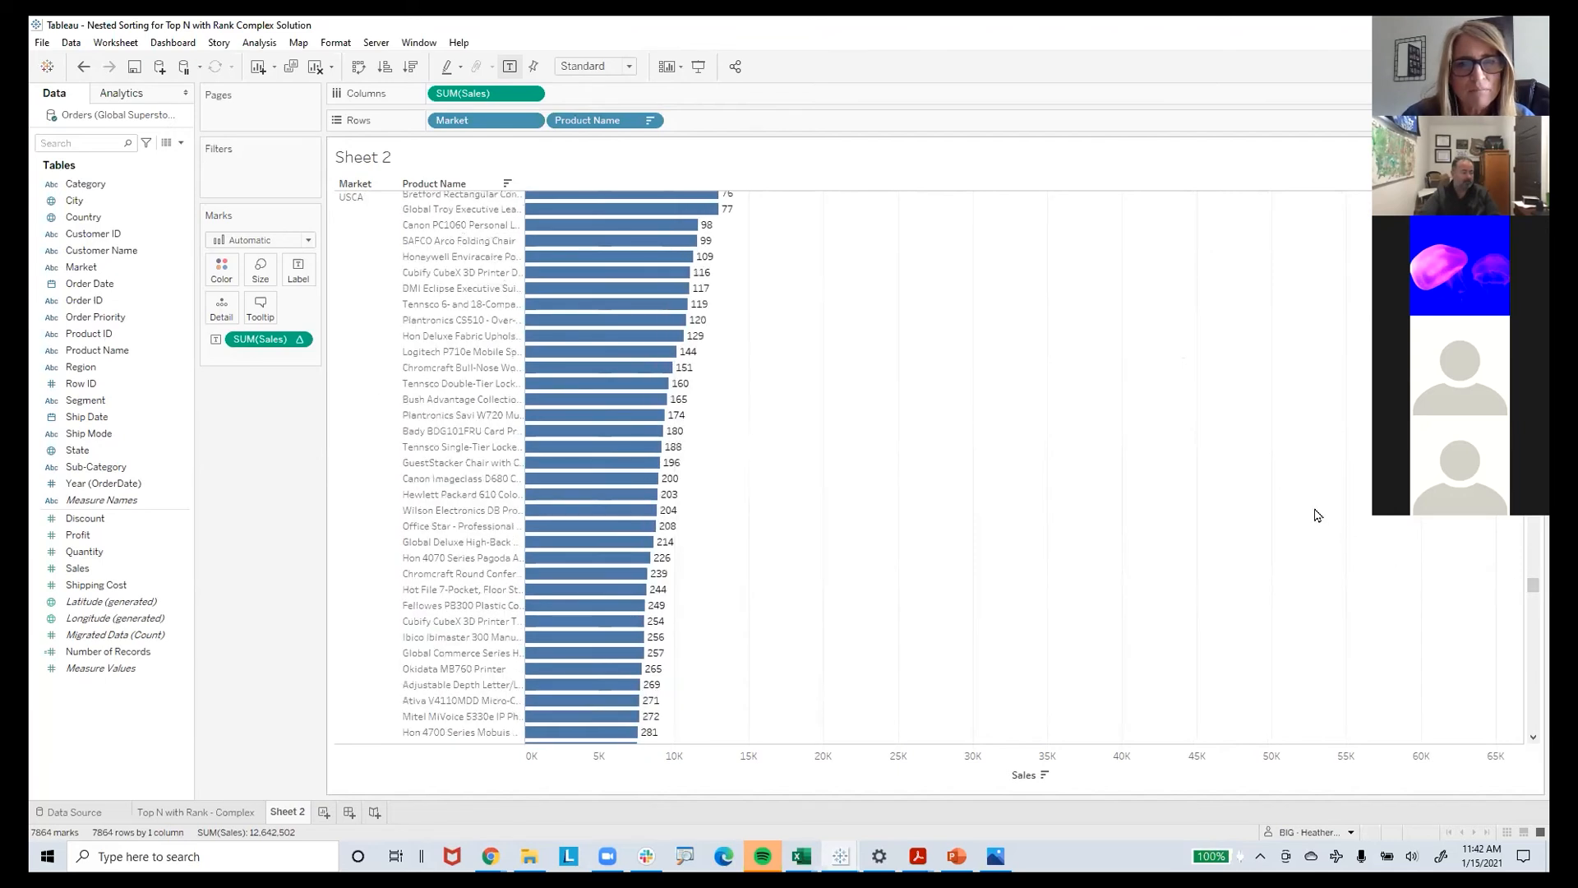
{"action": "mouse_move", "coordinate": [1333, 315]}
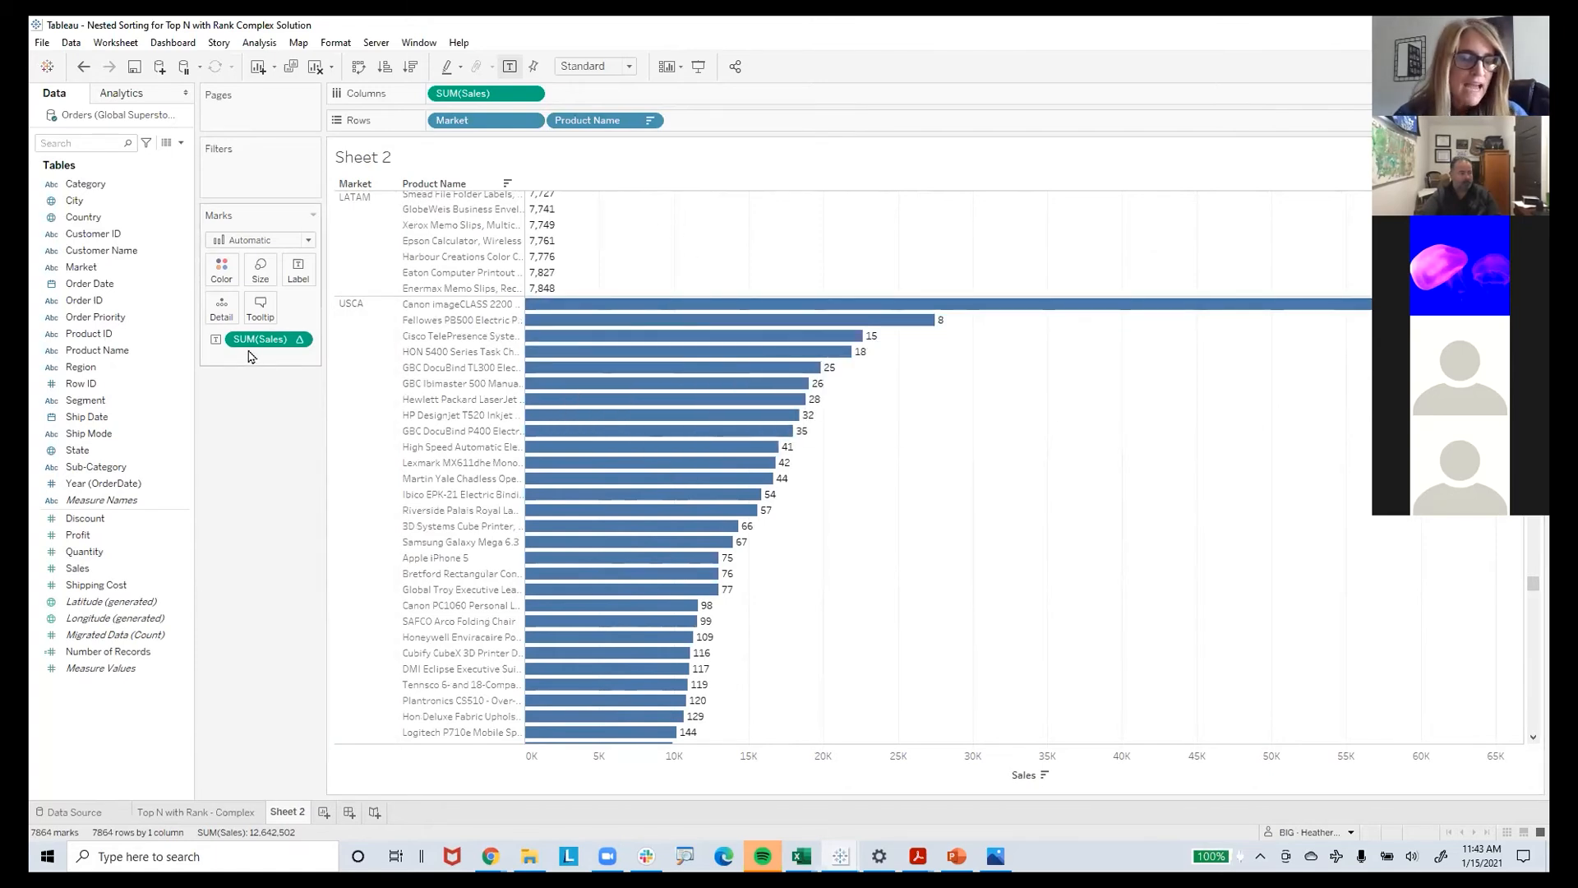
Filter the chart by the rank of Sales to the range of values 1 to 10
{"action": "left_click_drag", "start_coordinate": [243, 349], "coordinate": [250, 212]}
{"action": "left_click_drag", "start_coordinate": [232, 182], "coordinate": [233, 182]}
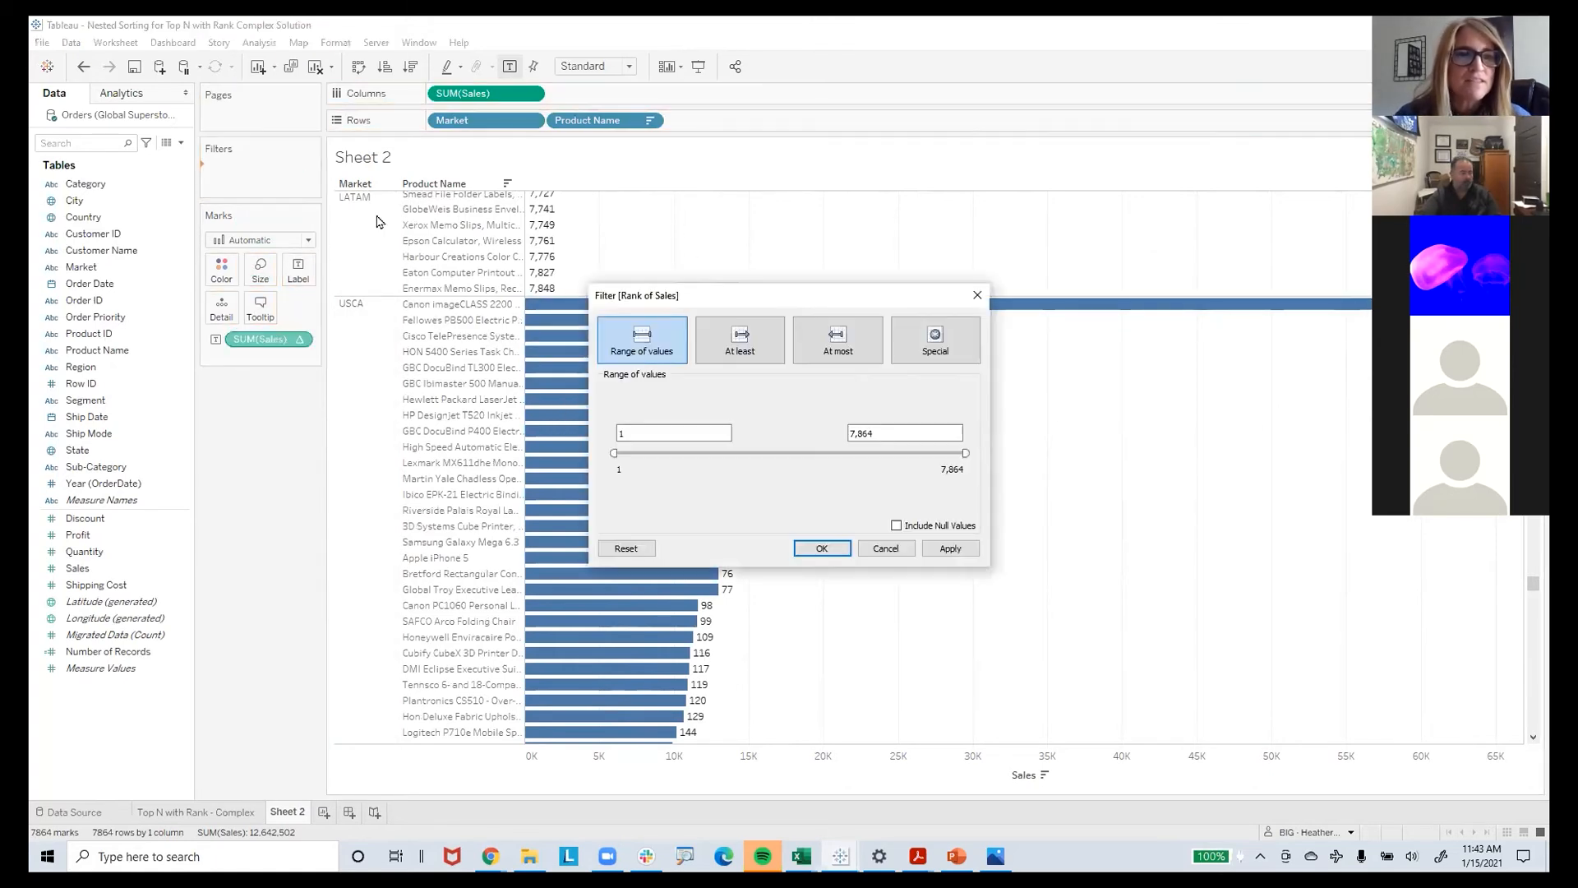
{"action": "left_click_drag", "start_coordinate": [873, 434], "coordinate": [831, 434]}
{"action": "type", "text": "10"}
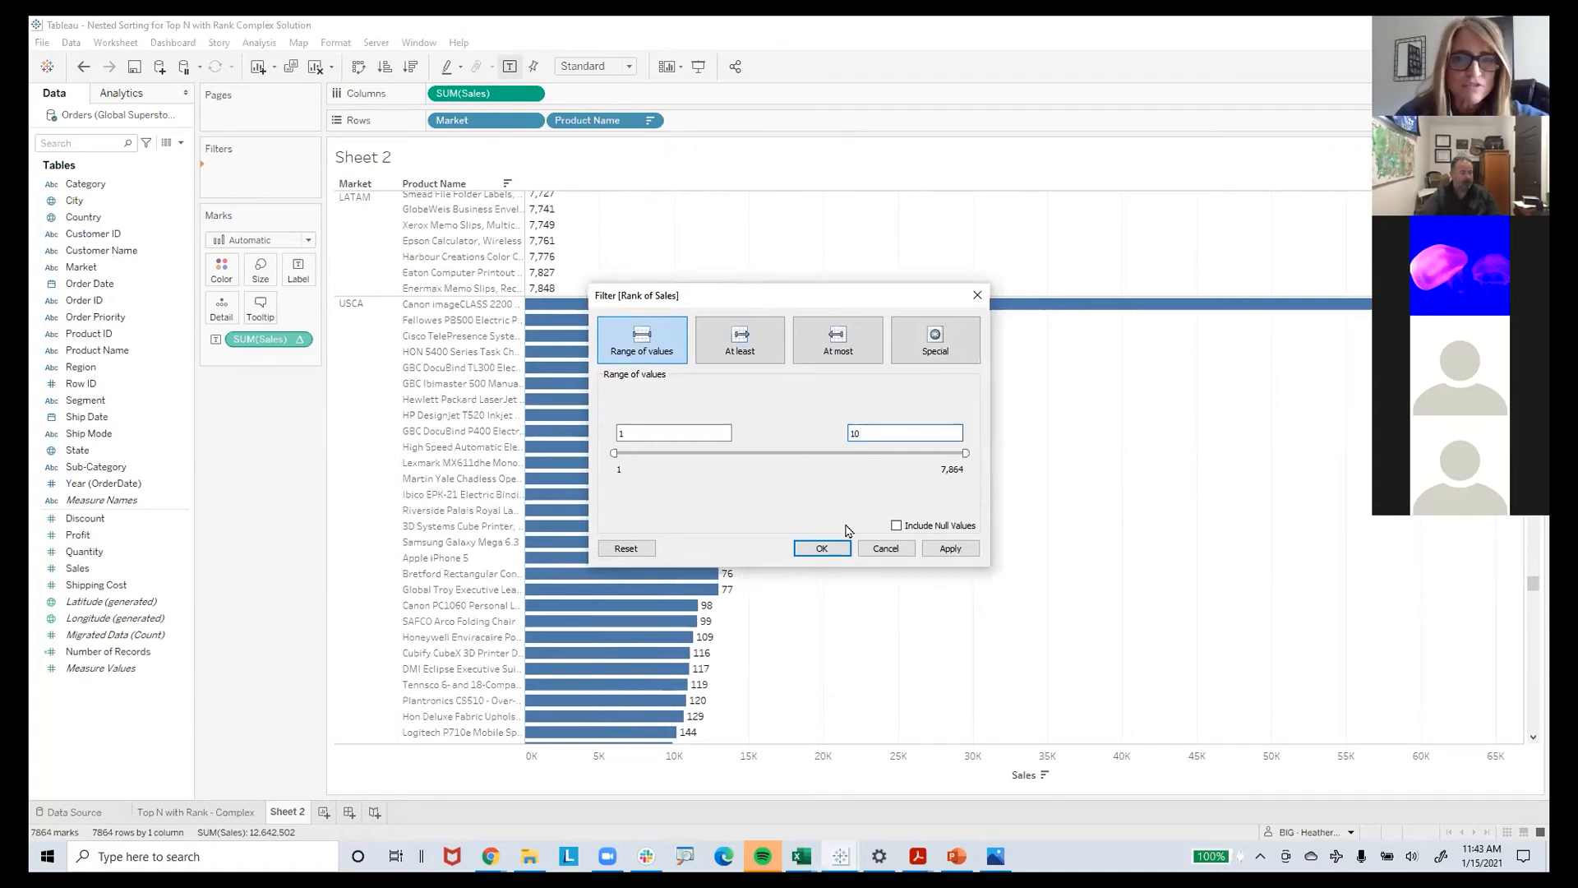
{"action": "left_click", "coordinate": [821, 549]}
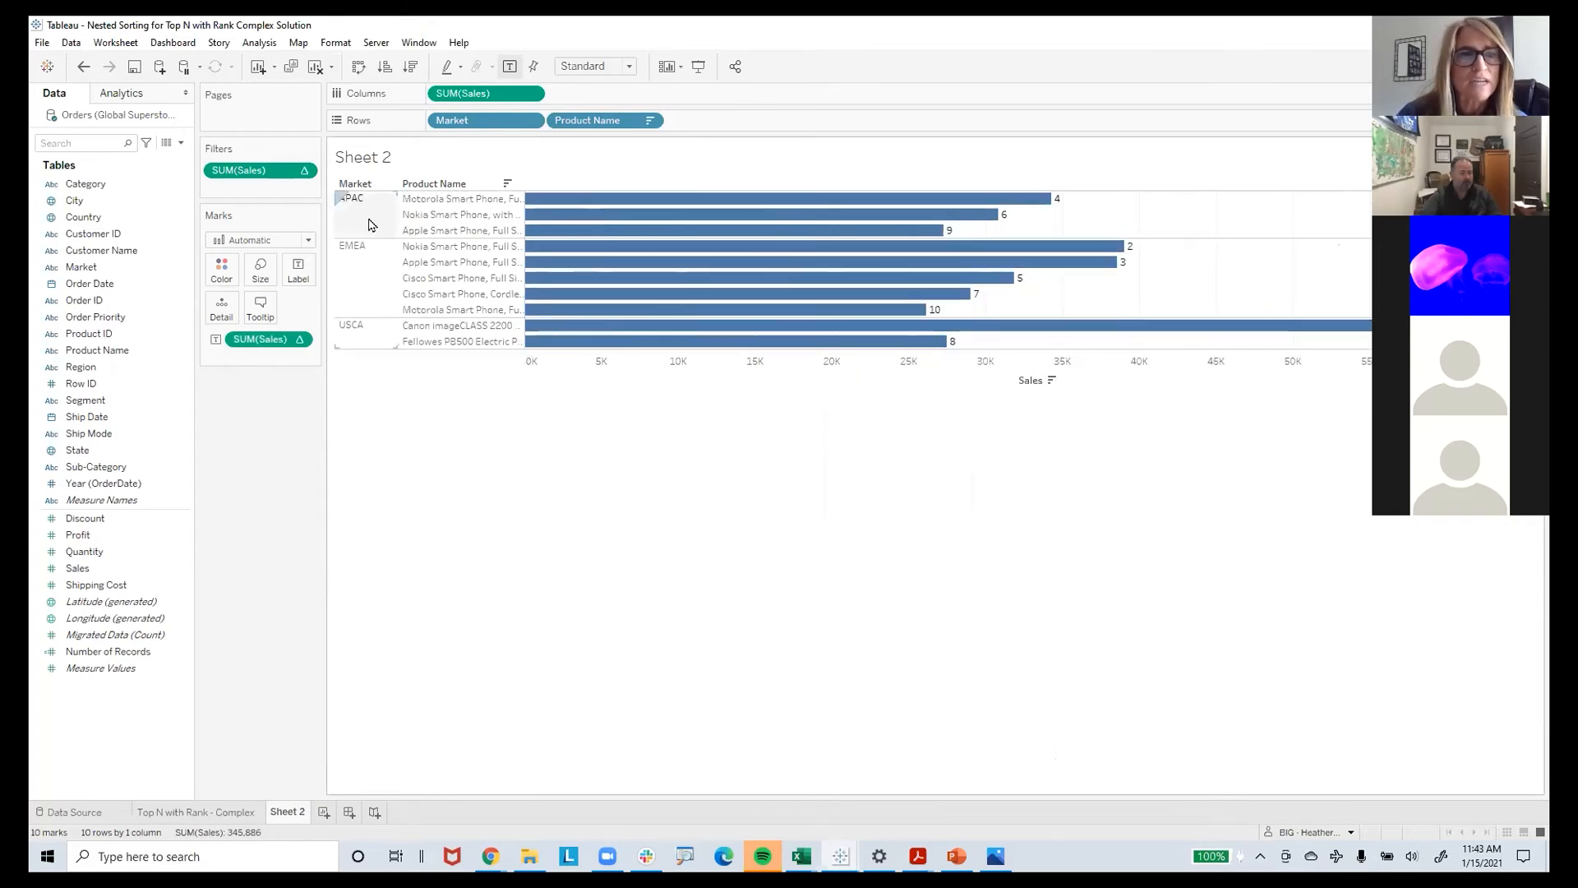
Change the worksheet title to "What are my TOP 10 Products in EACH Market?"
{"action": "right_click", "coordinate": [383, 154]}
{"action": "left_click", "coordinate": [435, 167]}
{"action": "left_click_drag", "start_coordinate": [584, 182], "coordinate": [449, 190]}
{"action": "type", "text": "Q"}
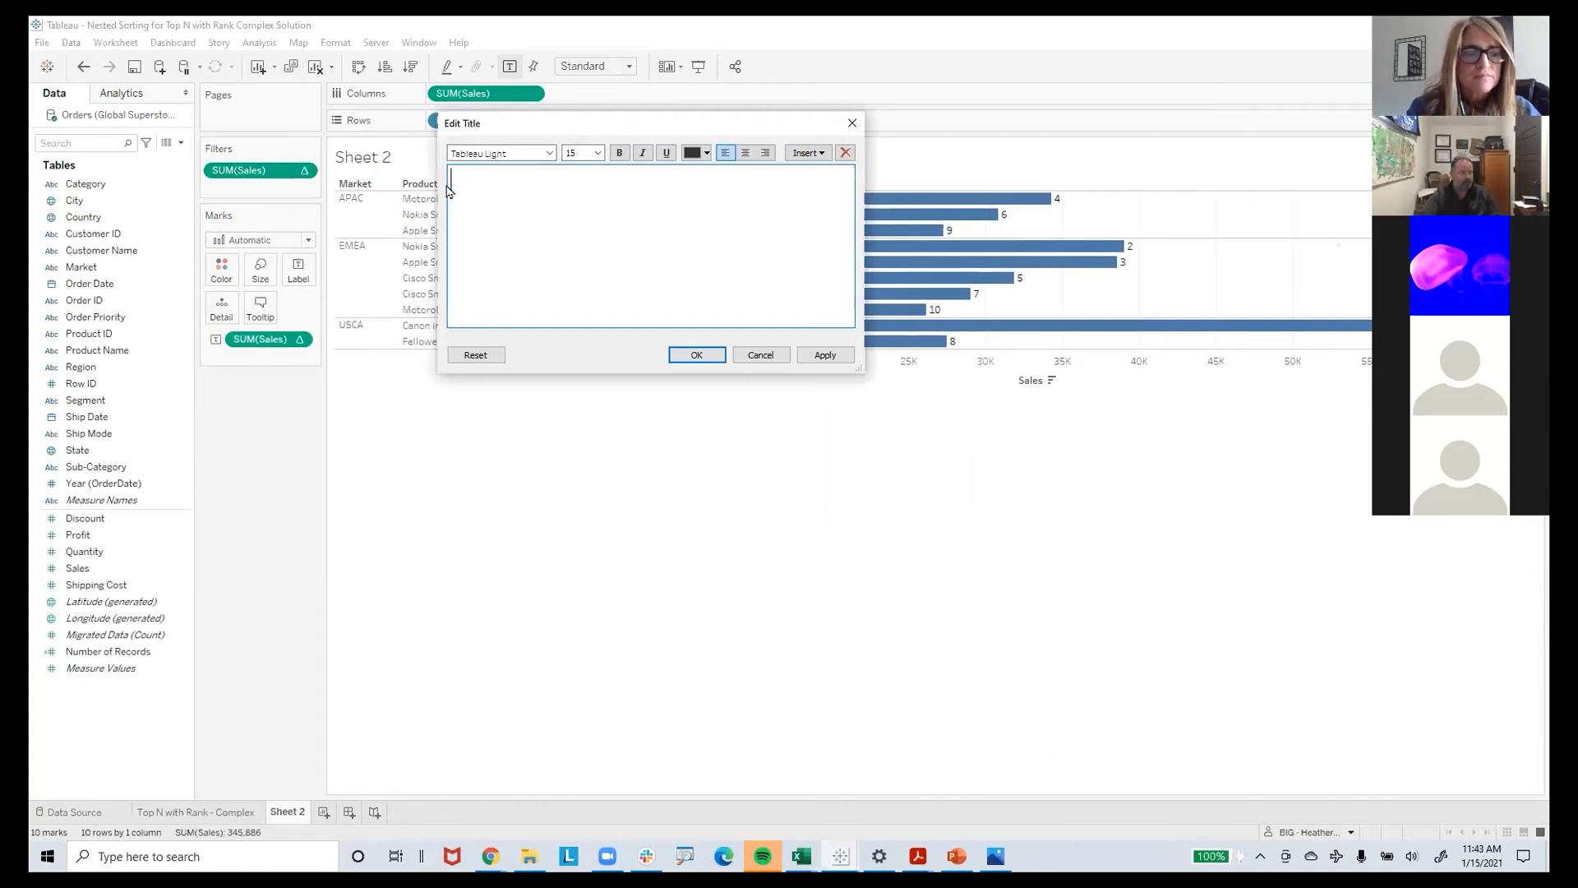
{"action": "type", "text": "WH"}
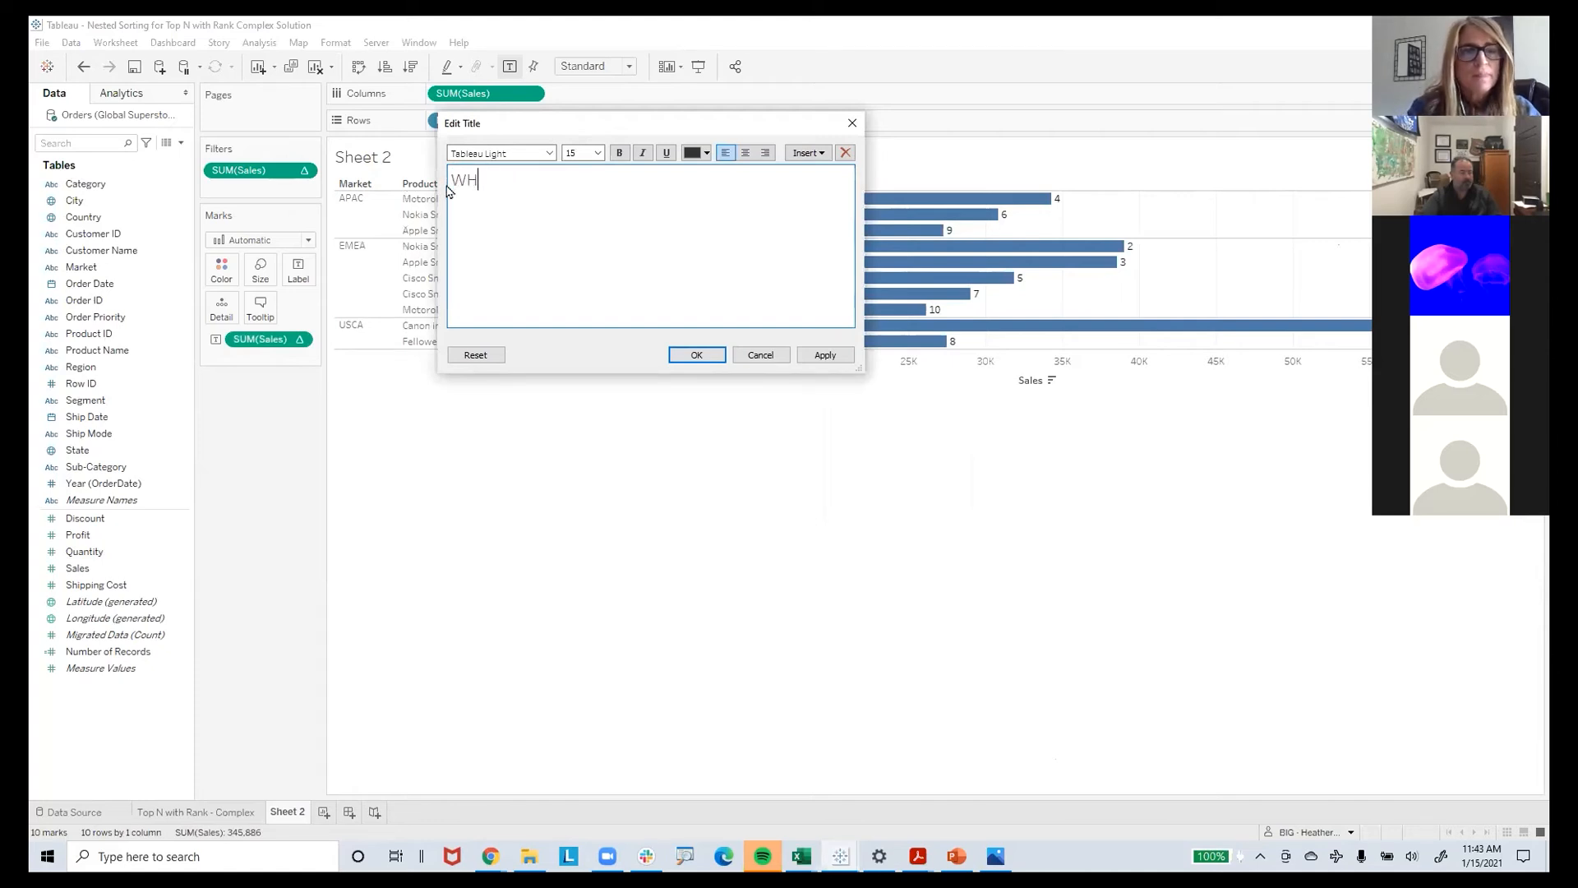
{"action": "type", "text": "at aer"}
{"action": "key", "text": "BackSpace"}
{"action": "key", "text": "BackSpace"}
{"action": "type", "text": "re m"}
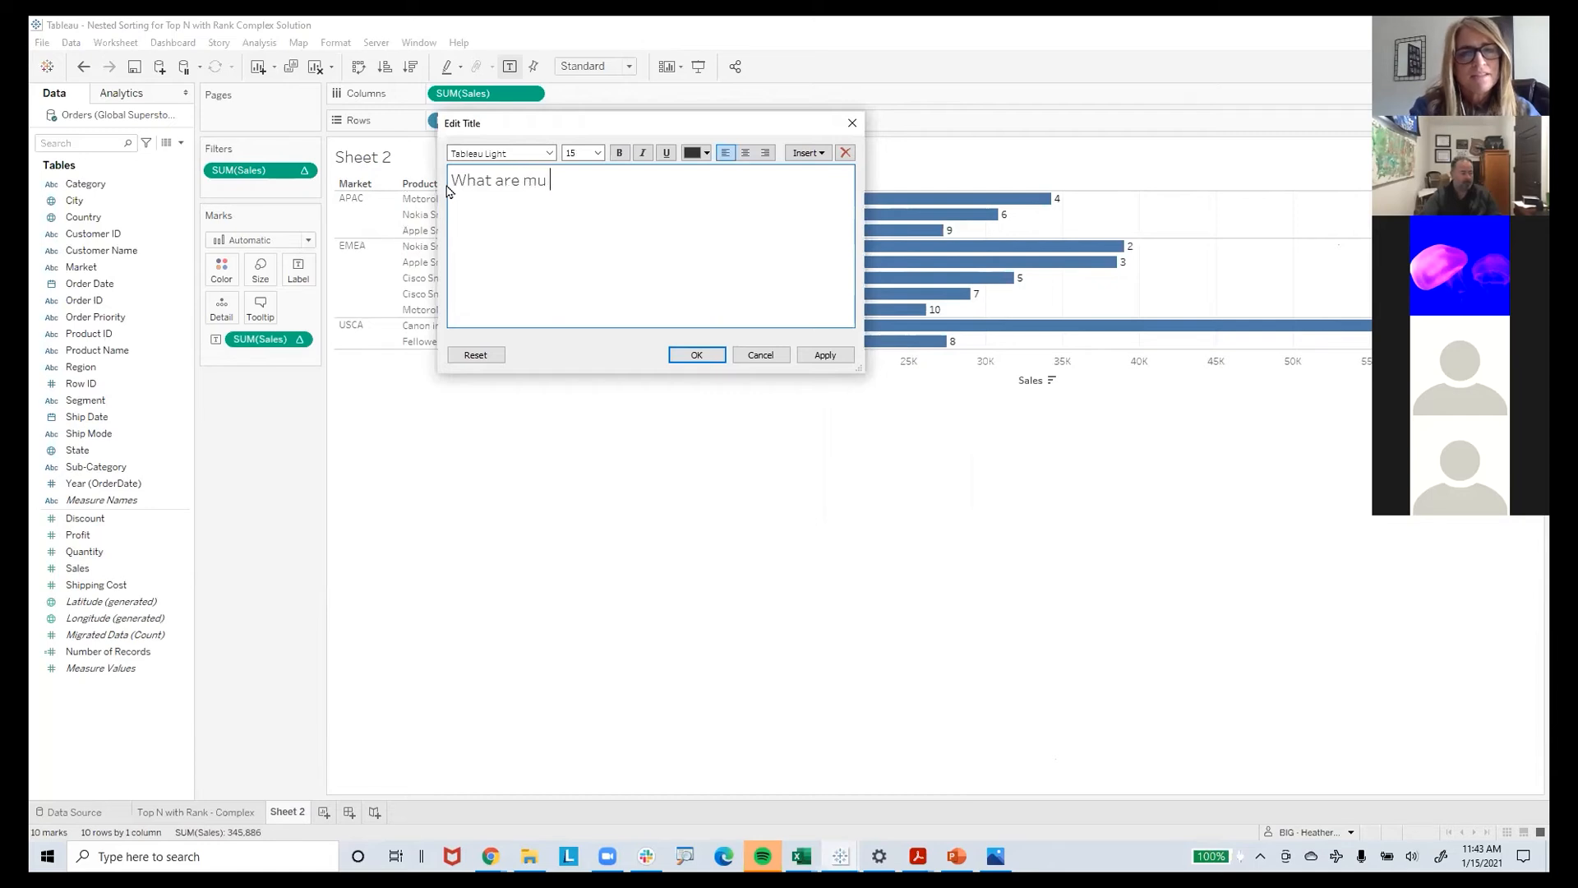
{"action": "type", "text": "y TOP 10 Prod"}
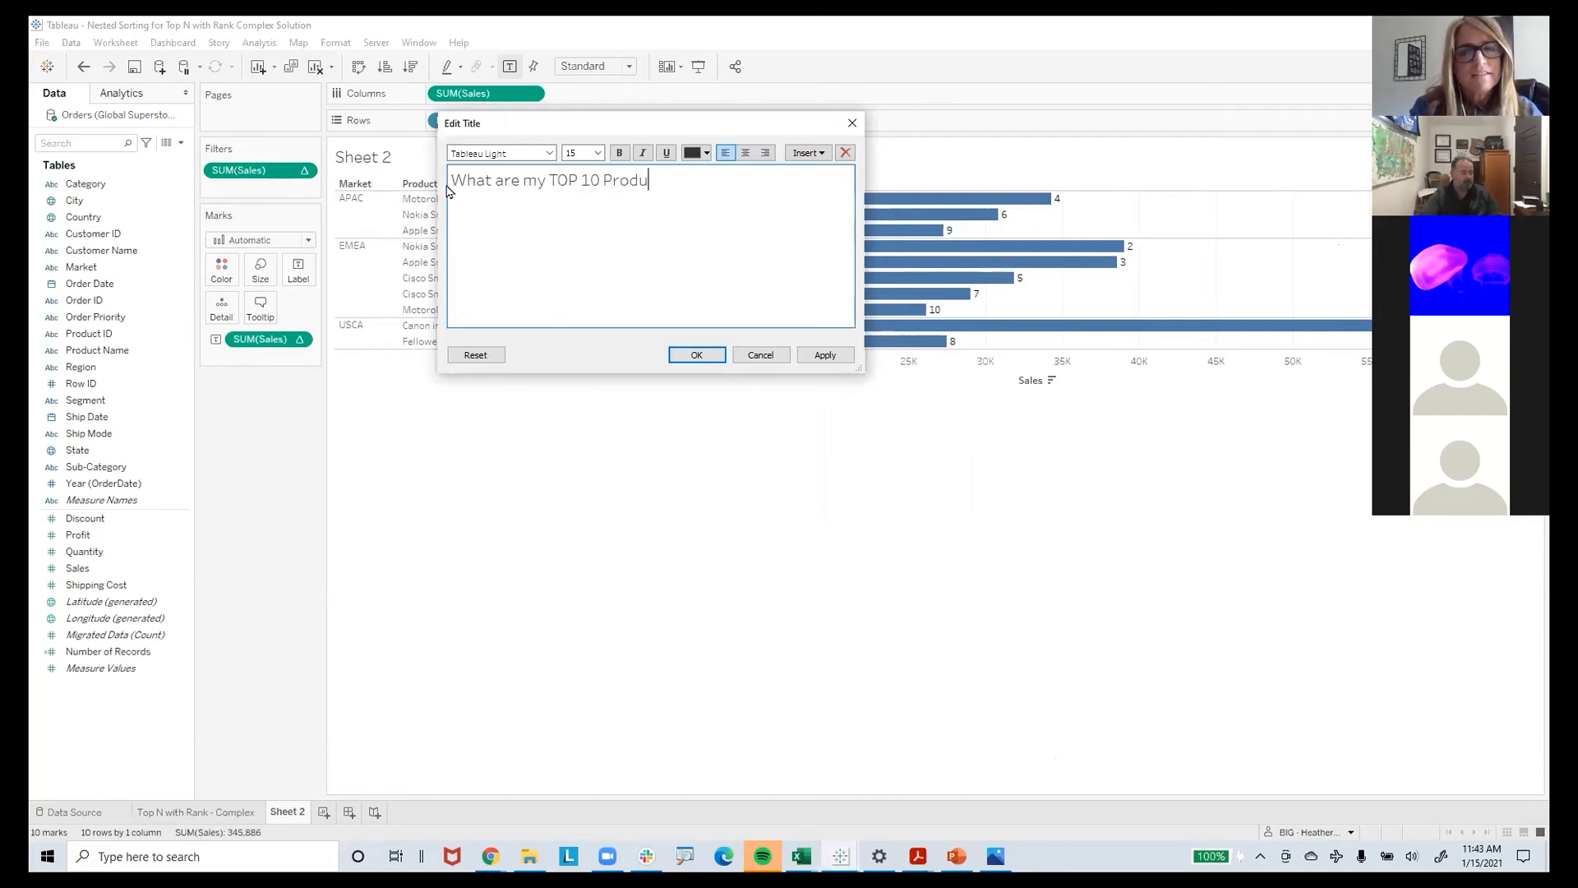
{"action": "type", "text": "ucts in EACH Regio"}
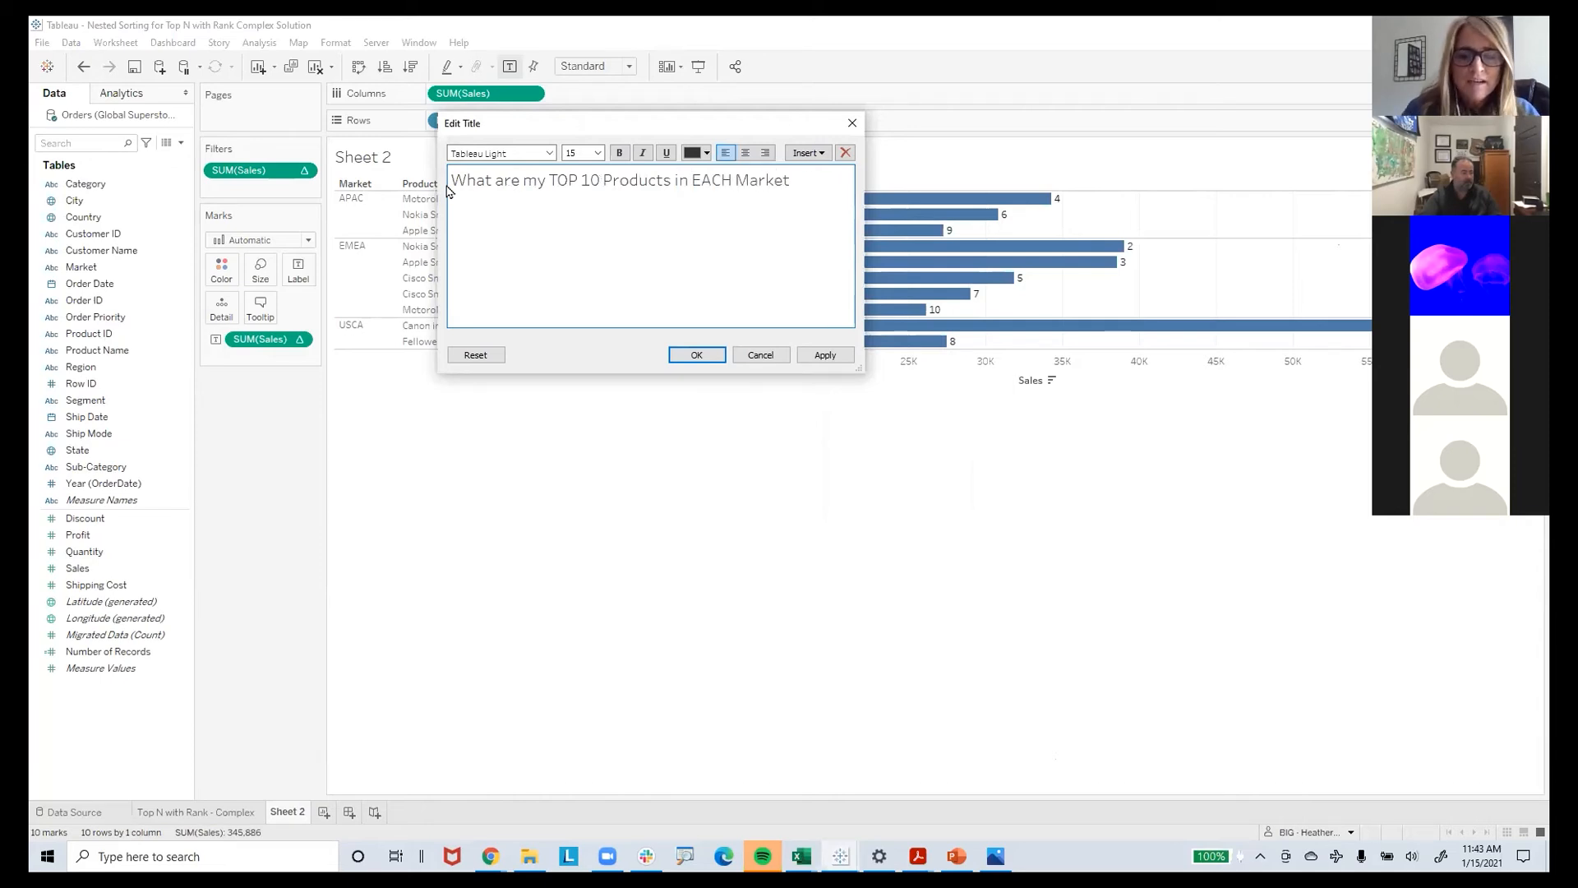
{"action": "left_click", "coordinate": [696, 354]}
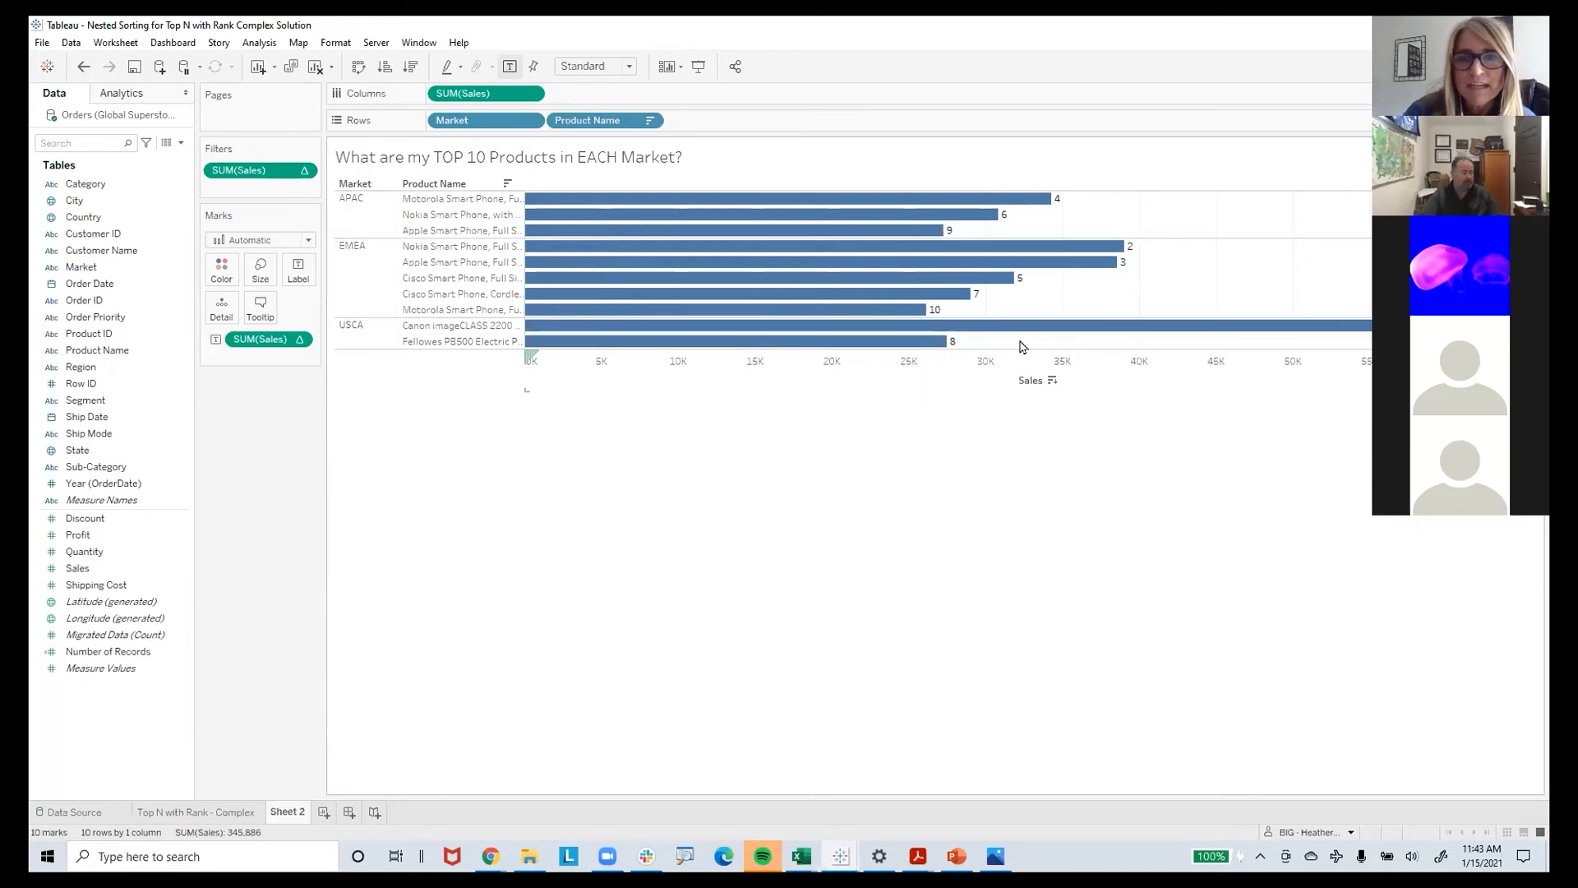
Remove the sales rank filter and review the table calculation settings of the Sales rank label without changing them
{"action": "left_click_drag", "start_coordinate": [263, 170], "coordinate": [220, 486]}
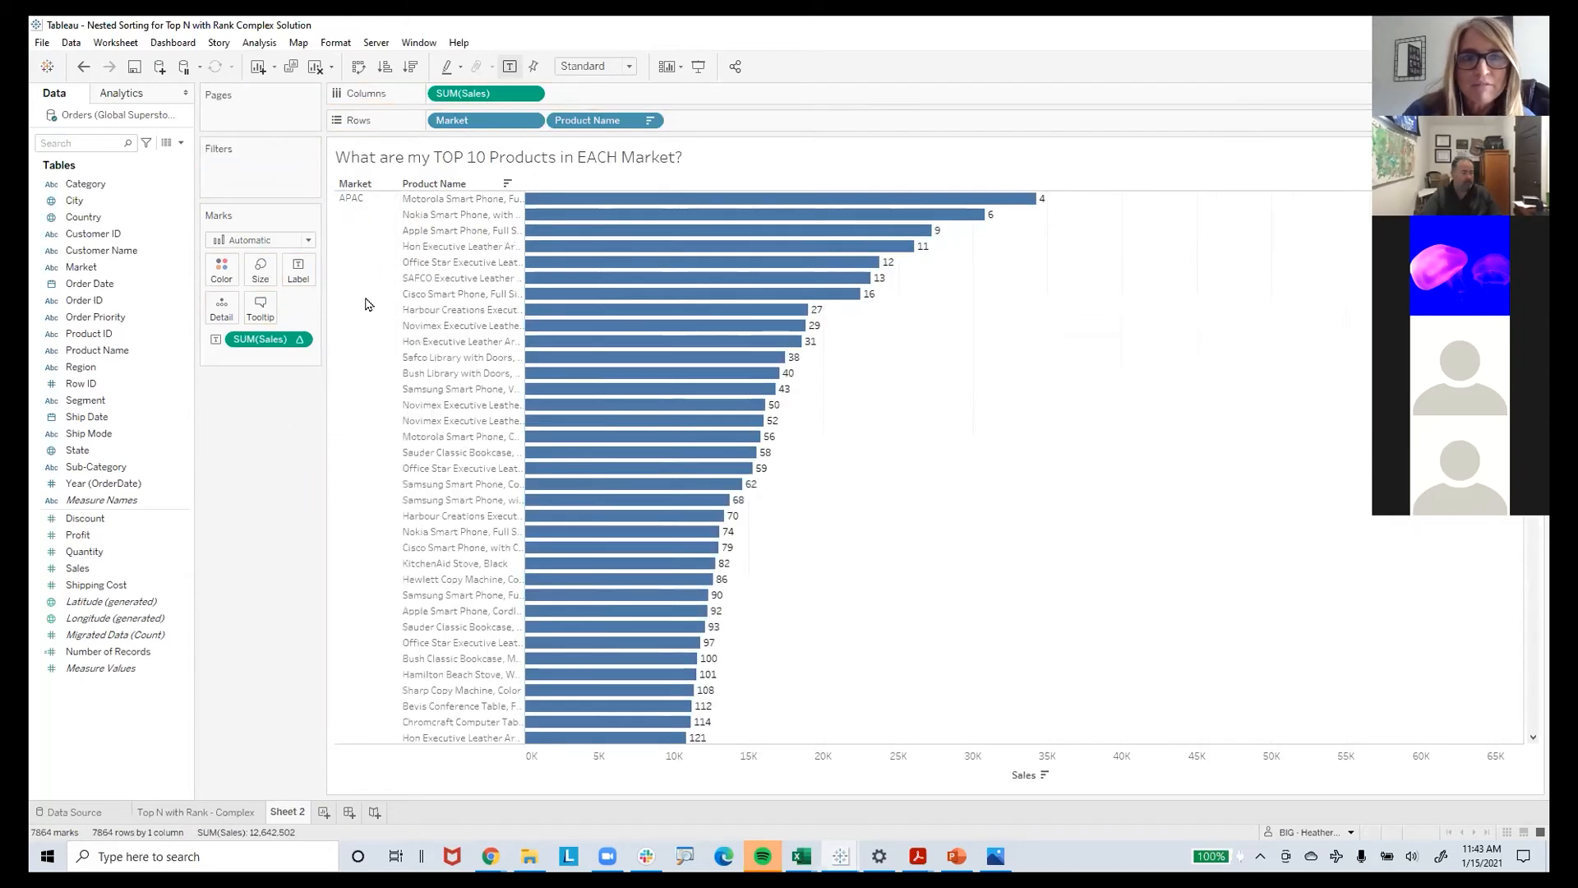
{"action": "left_click", "coordinate": [300, 341]}
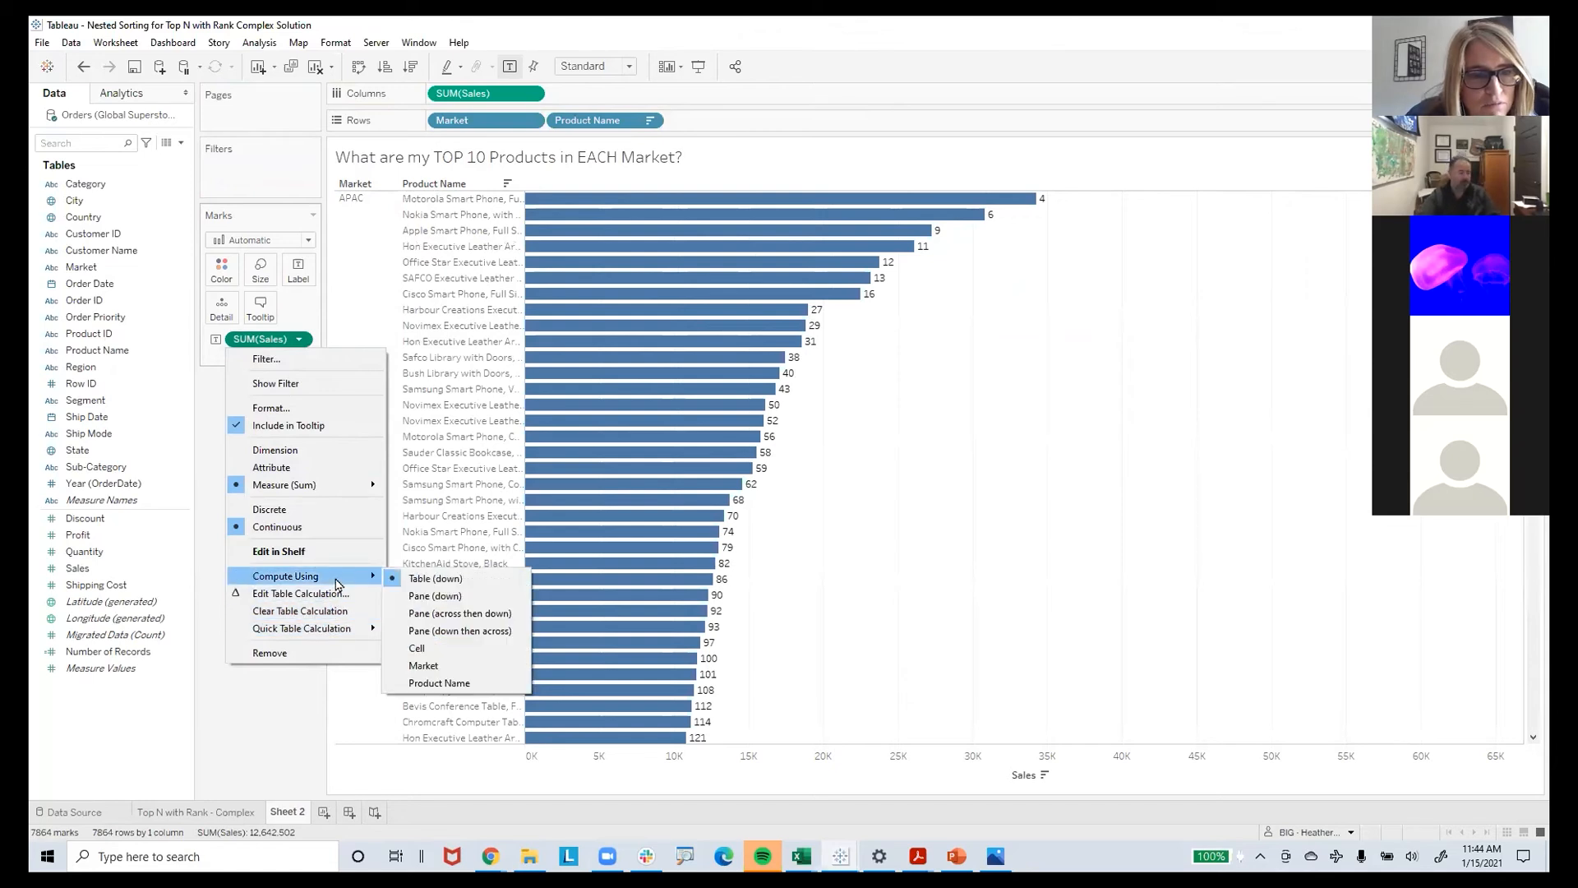
{"action": "left_click", "coordinate": [359, 591]}
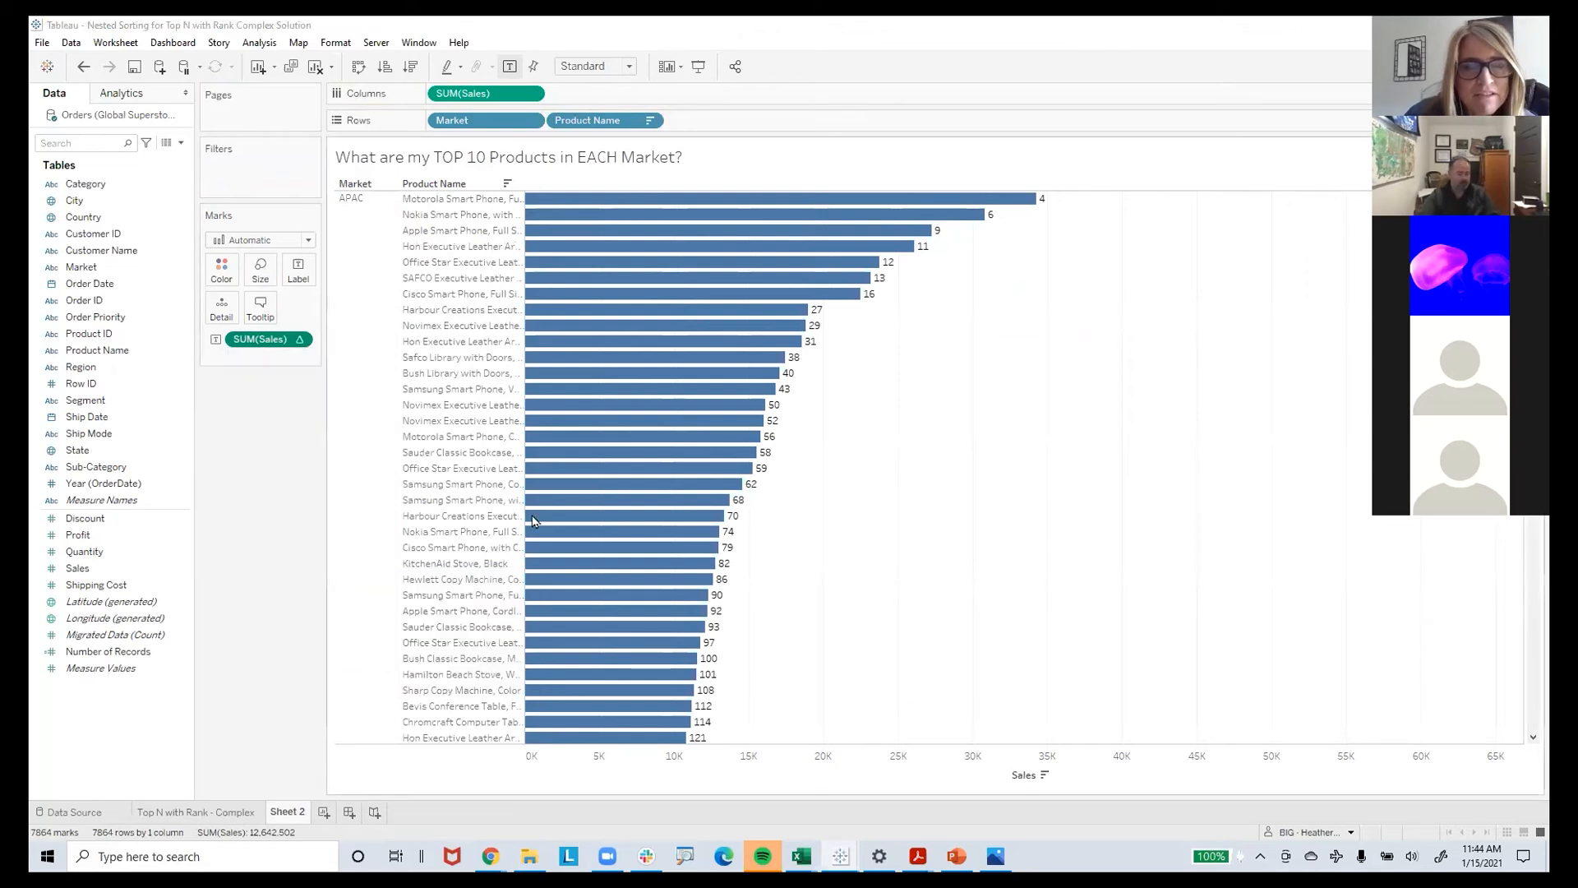
{"action": "left_click_drag", "start_coordinate": [349, 225], "coordinate": [809, 225]}
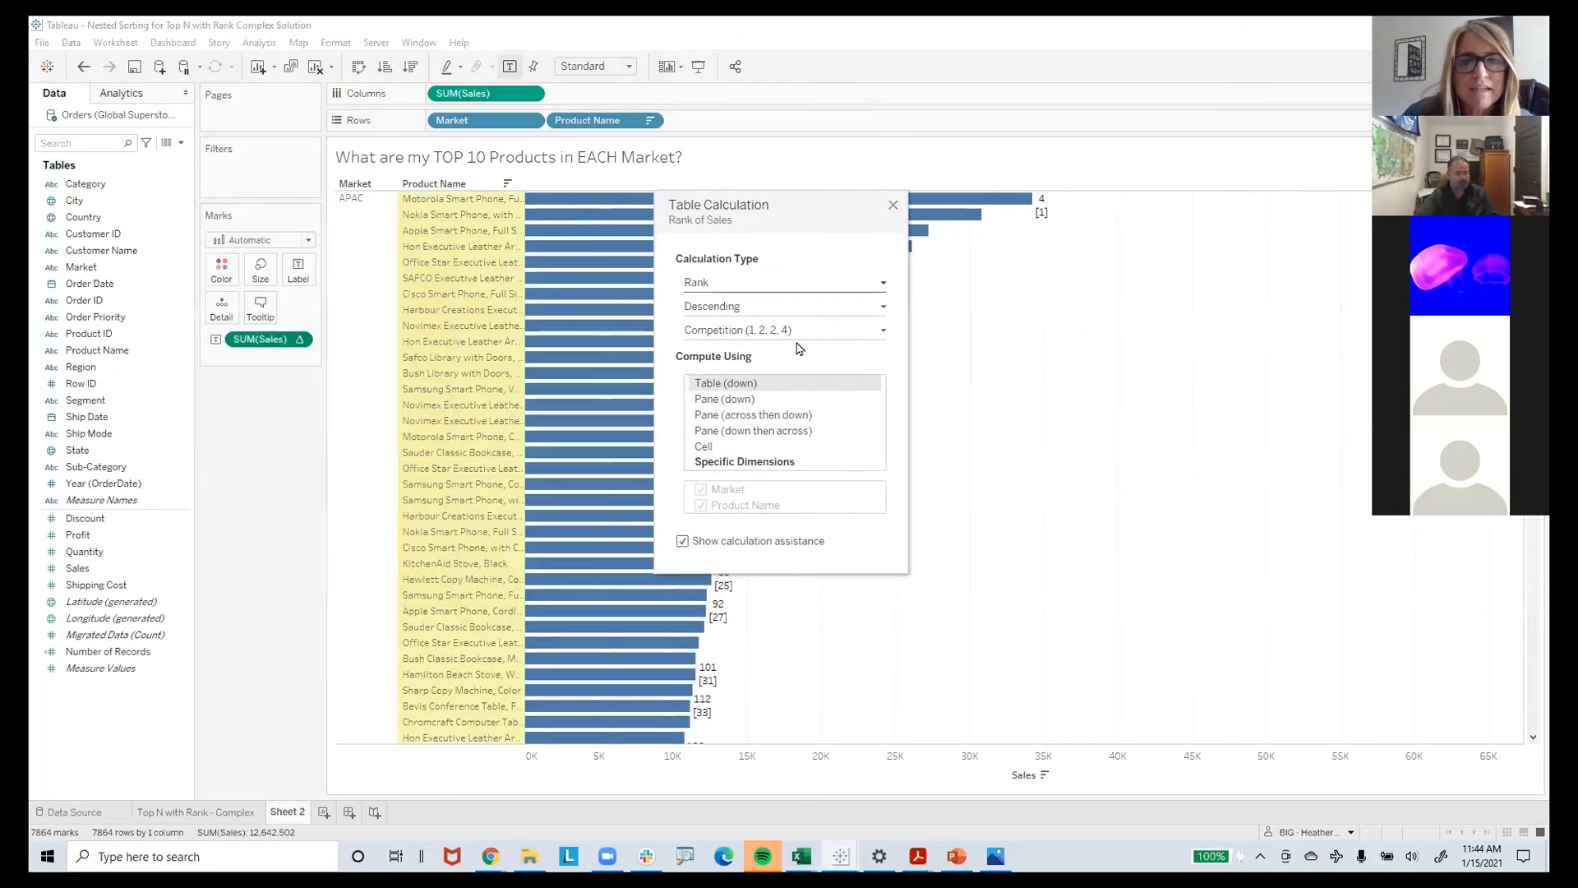
{"action": "scroll", "coordinate": [575, 366], "scroll_direction": "down", "scroll_amount": 3}
{"action": "scroll", "coordinate": [547, 385], "scroll_direction": "up", "scroll_amount": 2}
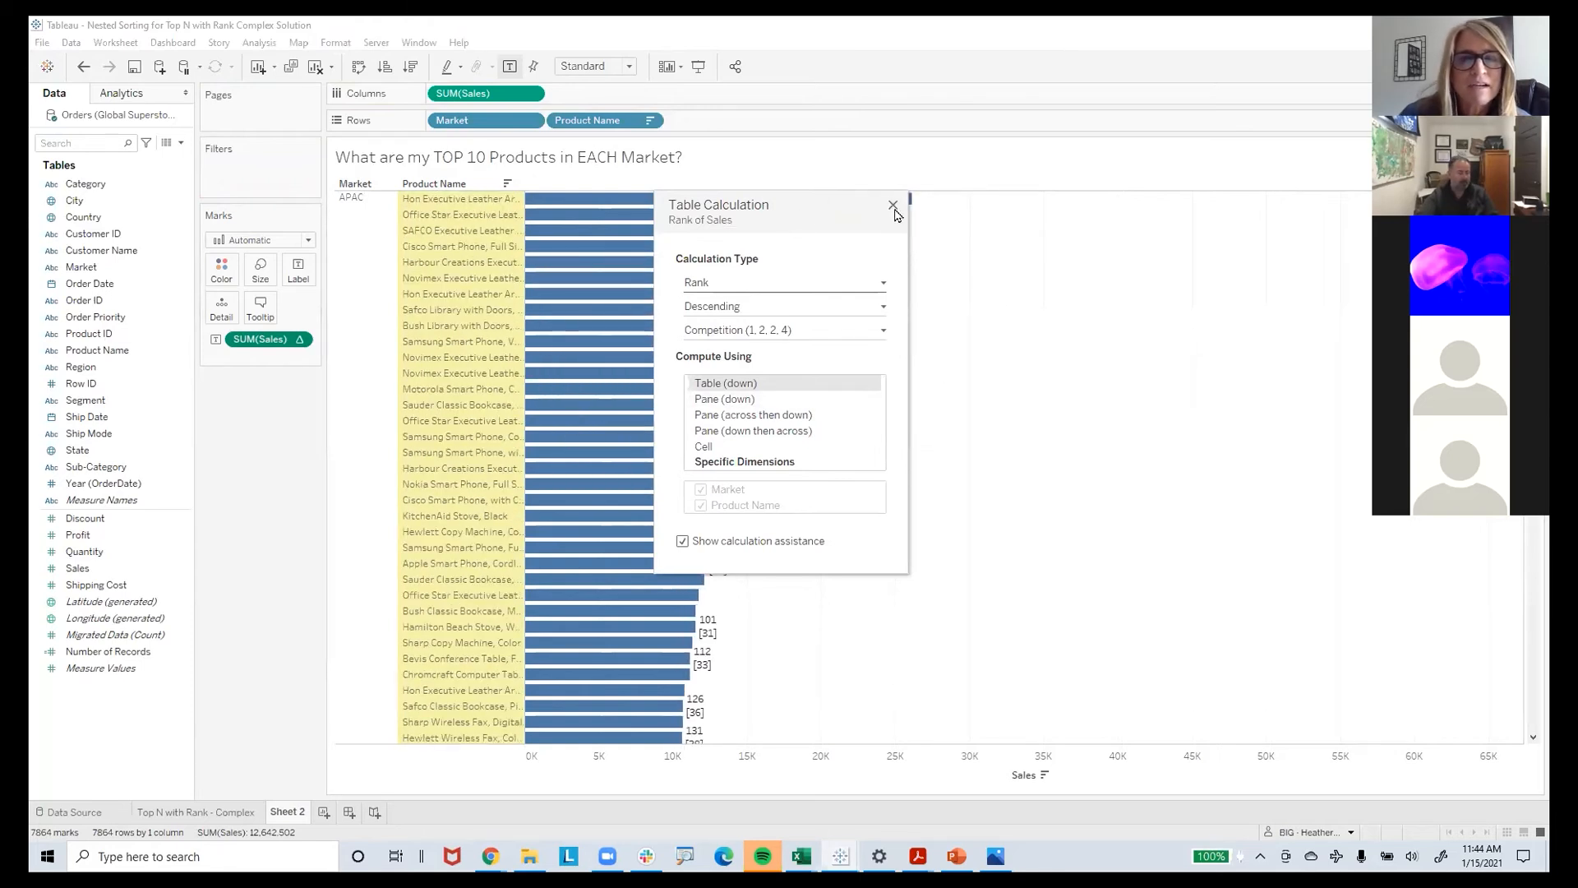
{"action": "left_click", "coordinate": [892, 206]}
Reapply the Rank of Sales filter using the label's rank calculation, with 10 as the upper limit
{"action": "left_click_drag", "start_coordinate": [270, 339], "coordinate": [269, 180]}
{"action": "double_click", "coordinate": [879, 433]}
{"action": "type", "text": "10"}
{"action": "left_click", "coordinate": [822, 548]}
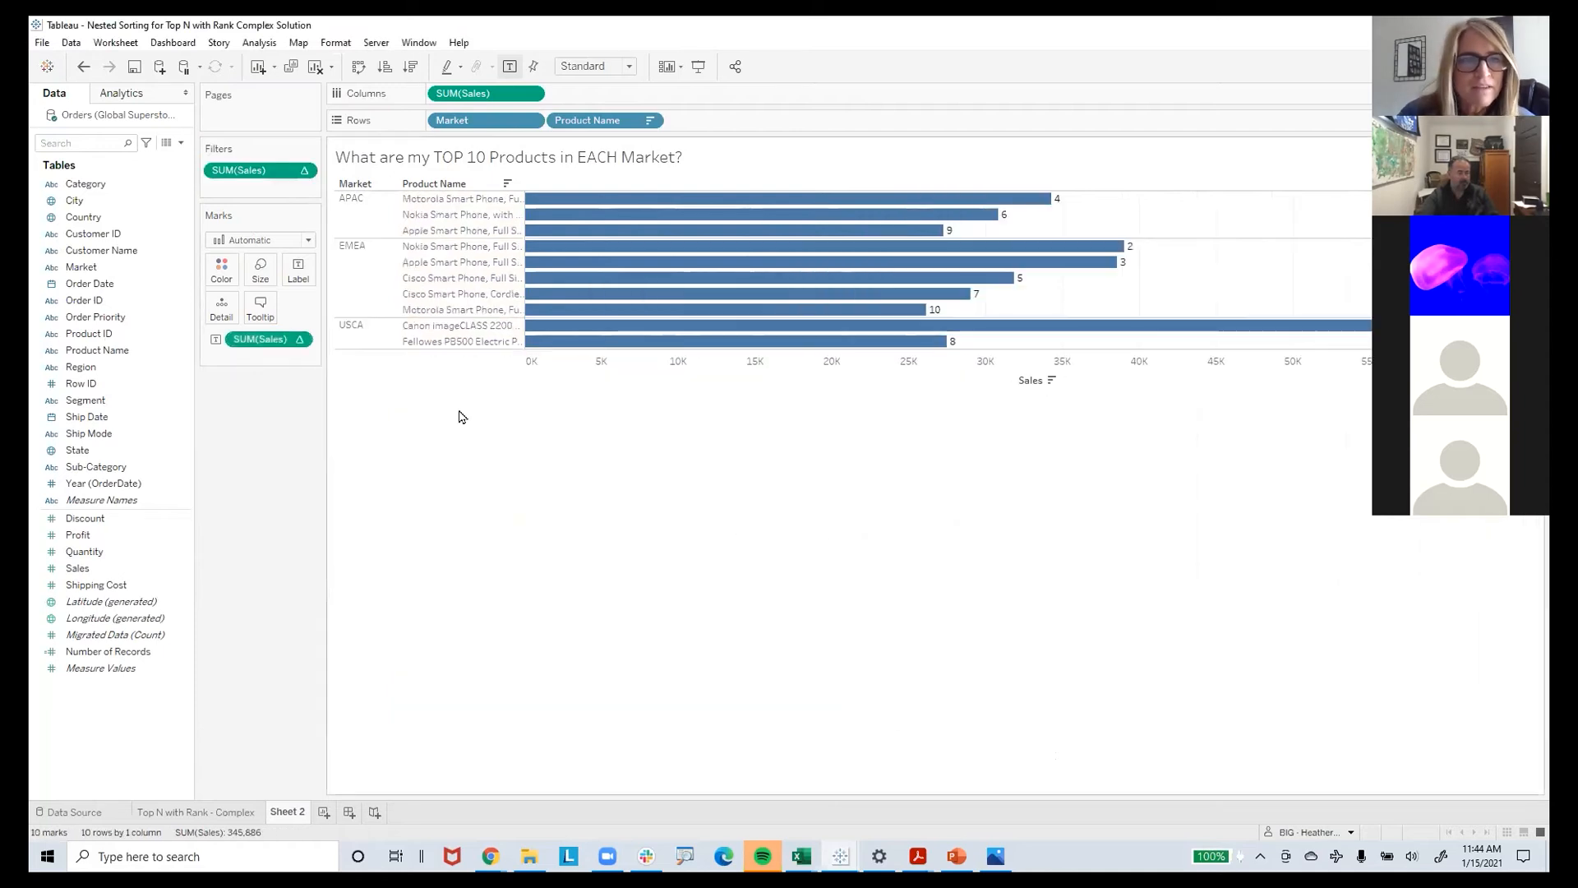
Set the Rank of Sales label's table calculation to compute using Pane (down)
{"action": "left_click", "coordinate": [299, 339]}
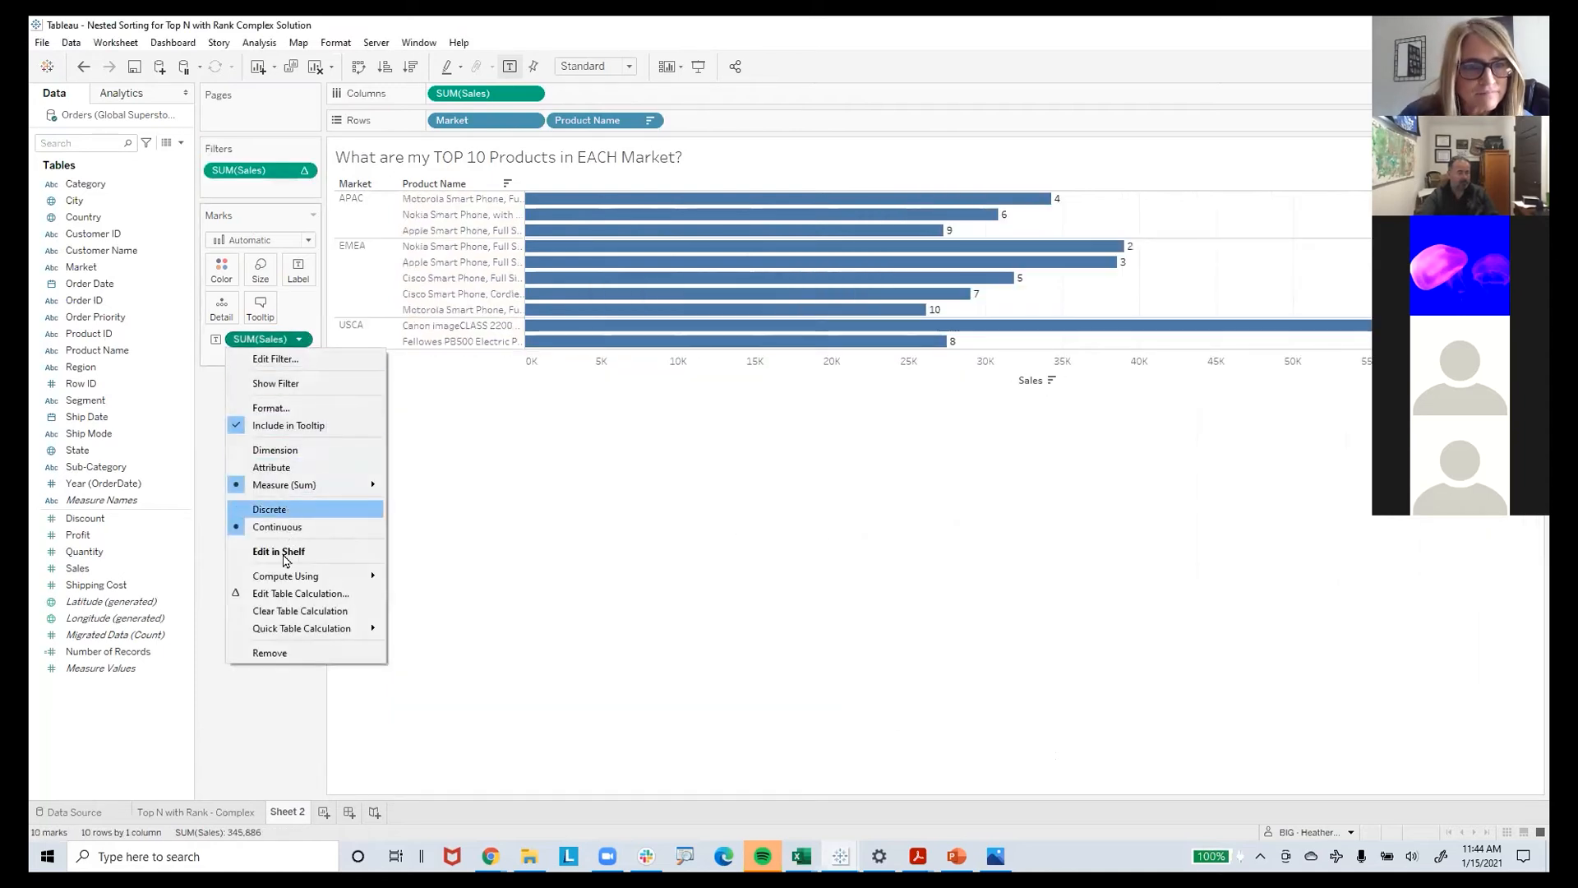
{"action": "left_click", "coordinate": [294, 592]}
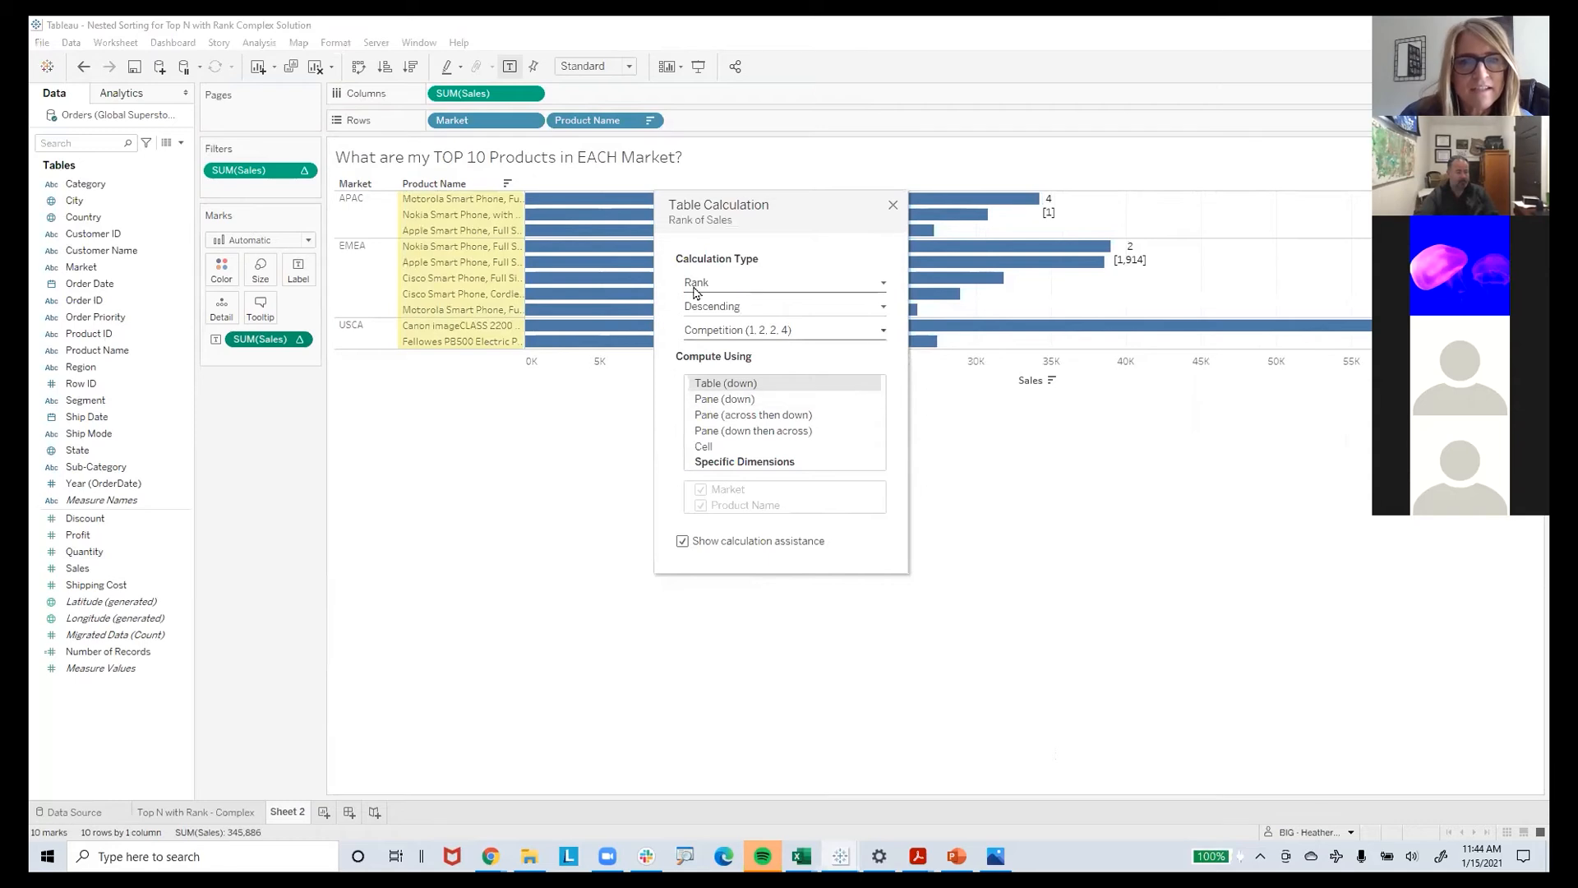
{"action": "left_click", "coordinate": [724, 400]}
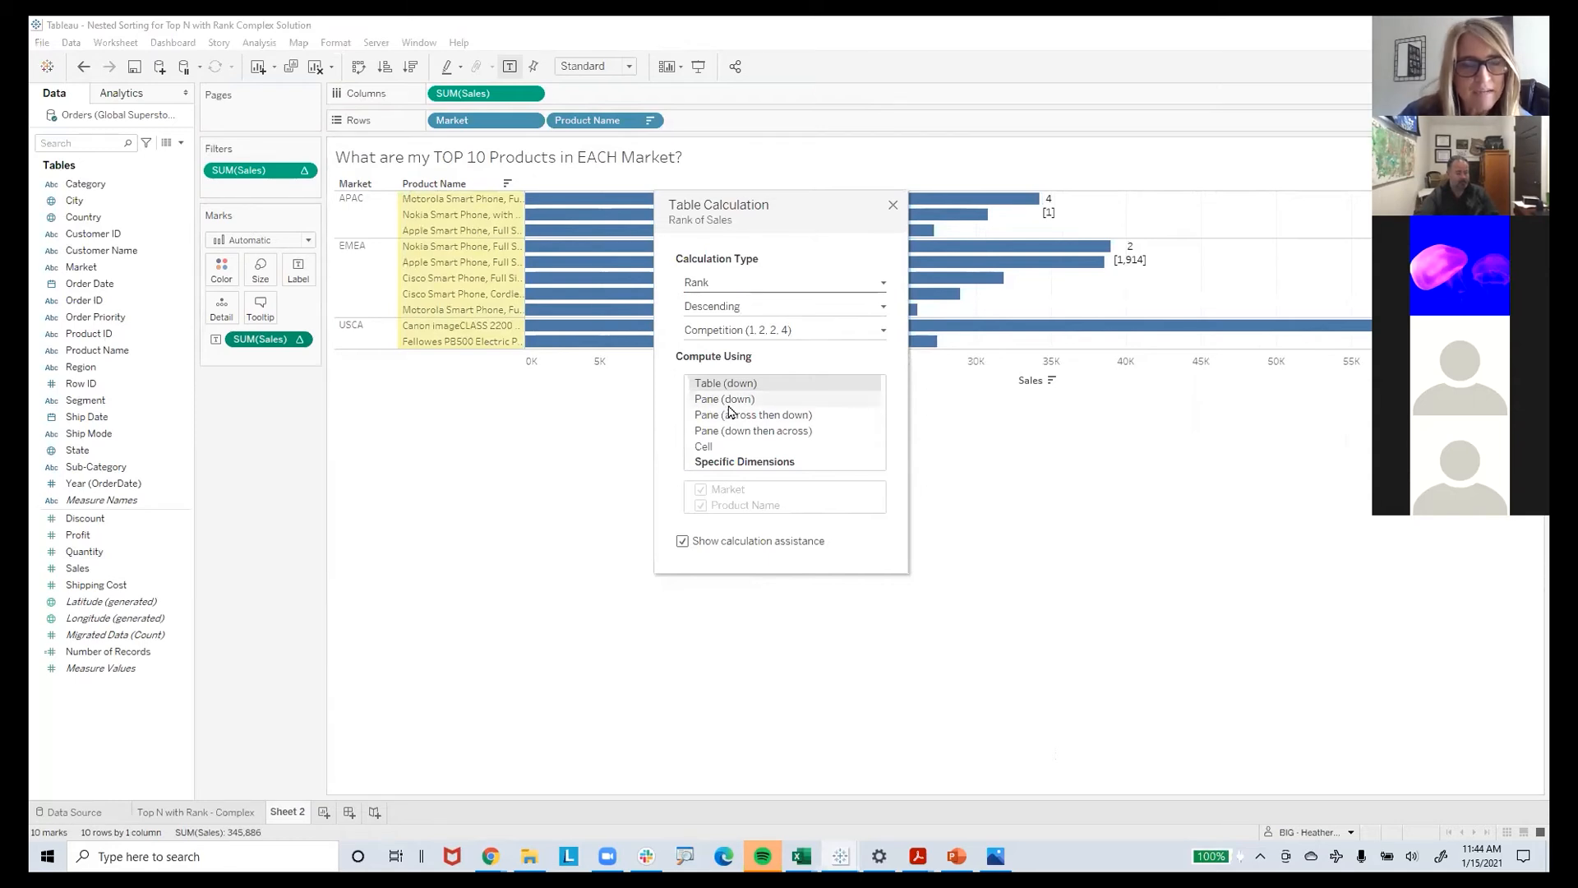
{"action": "left_click", "coordinate": [892, 205]}
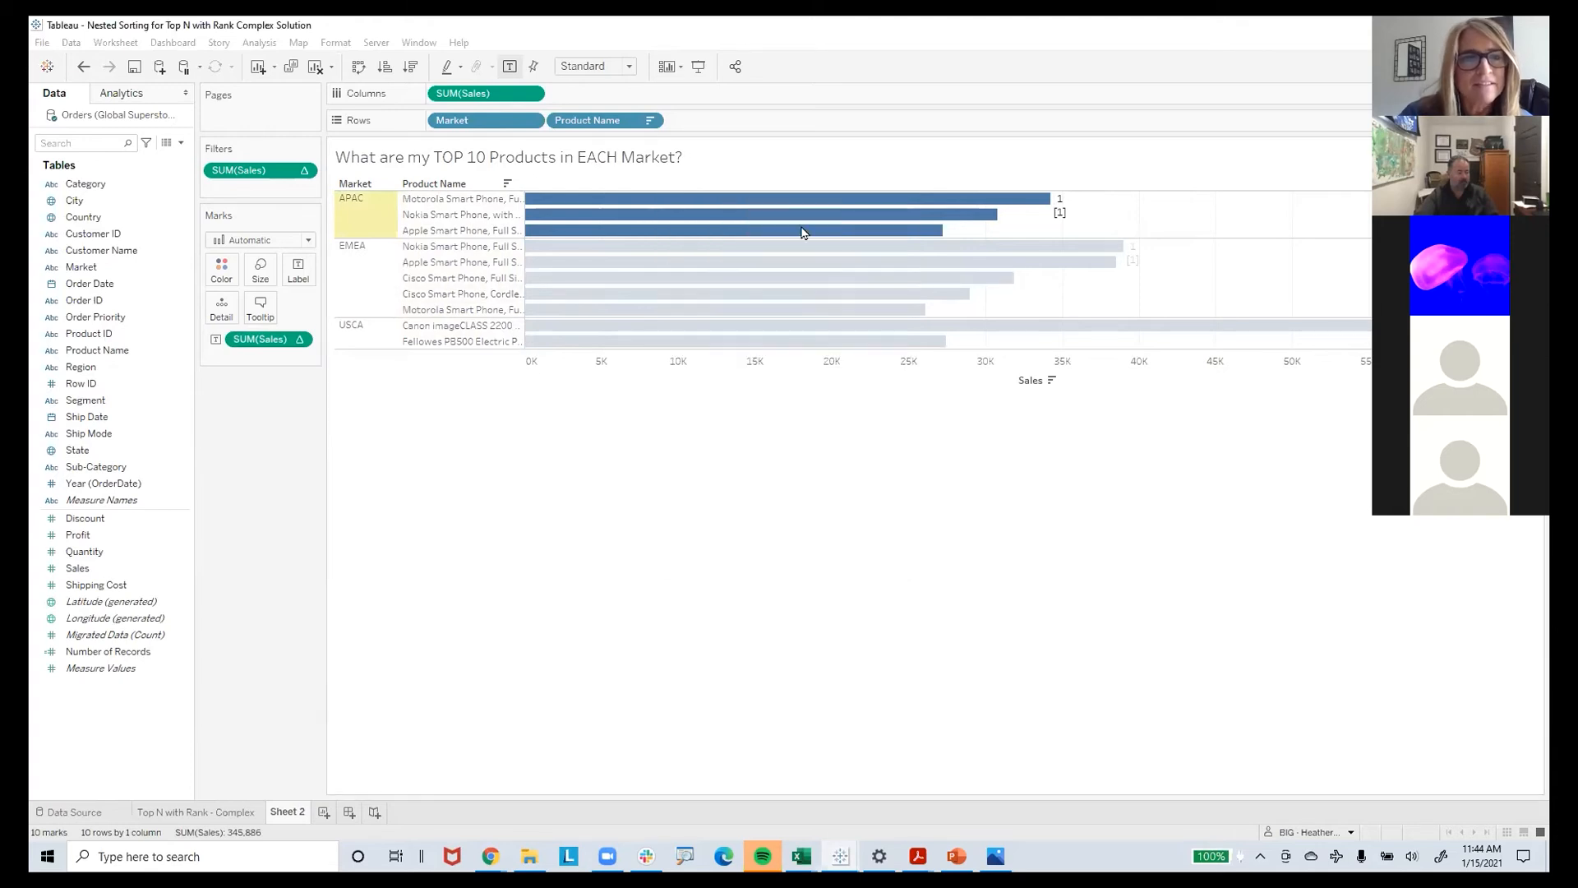
Remove the sales rank filter and check the compute direction of the Rank of Sales label
{"action": "left_click_drag", "start_coordinate": [267, 189], "coordinate": [244, 560]}
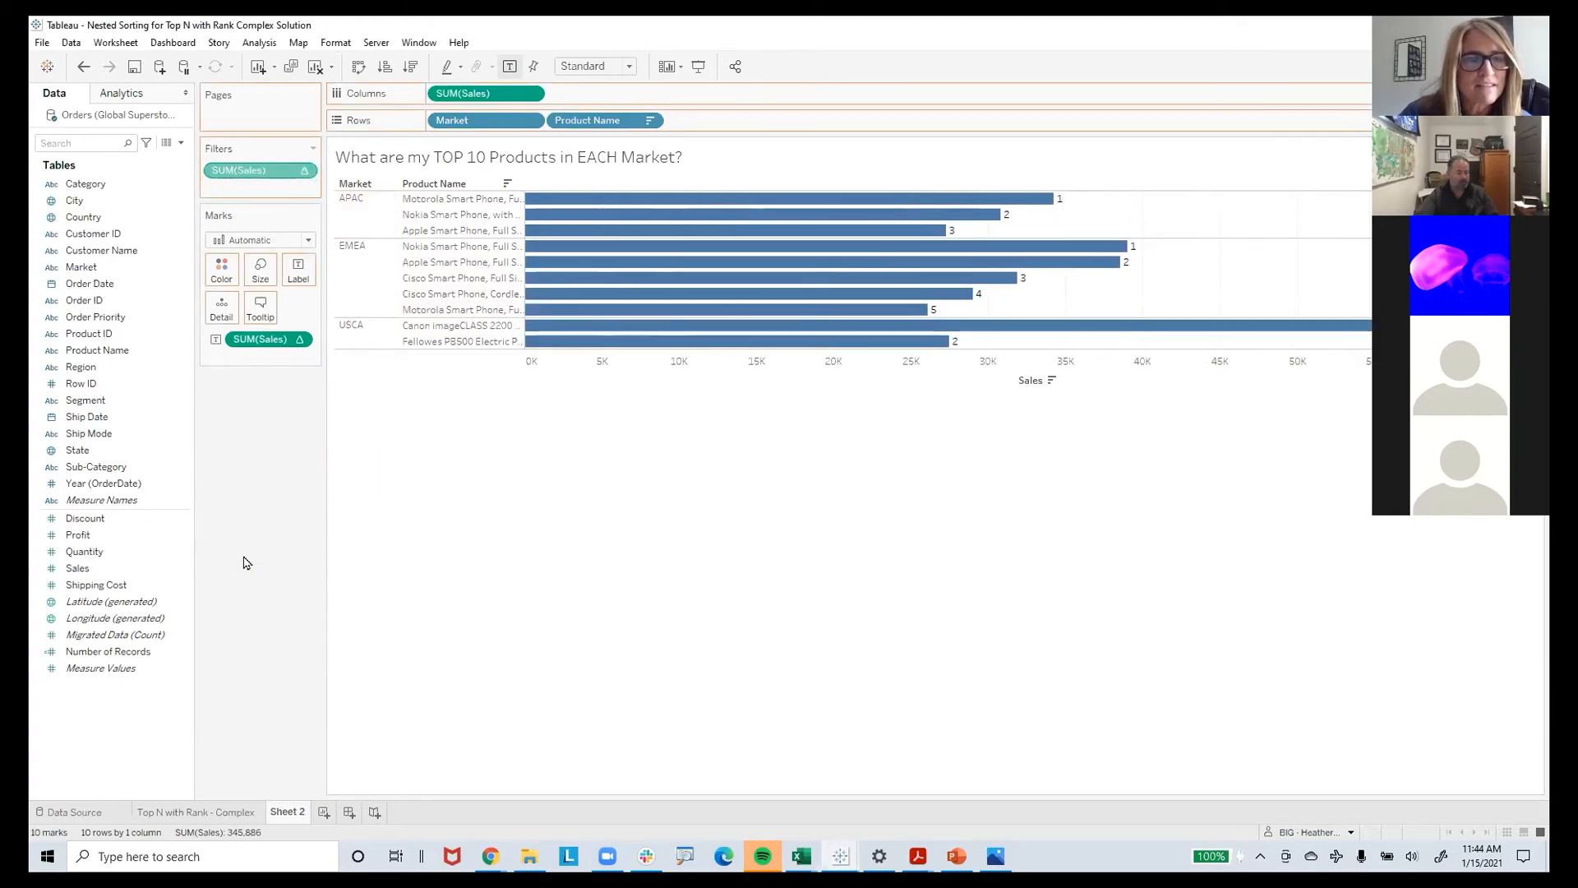
{"action": "left_click", "coordinate": [300, 339]}
{"action": "mouse_move", "coordinate": [357, 578]}
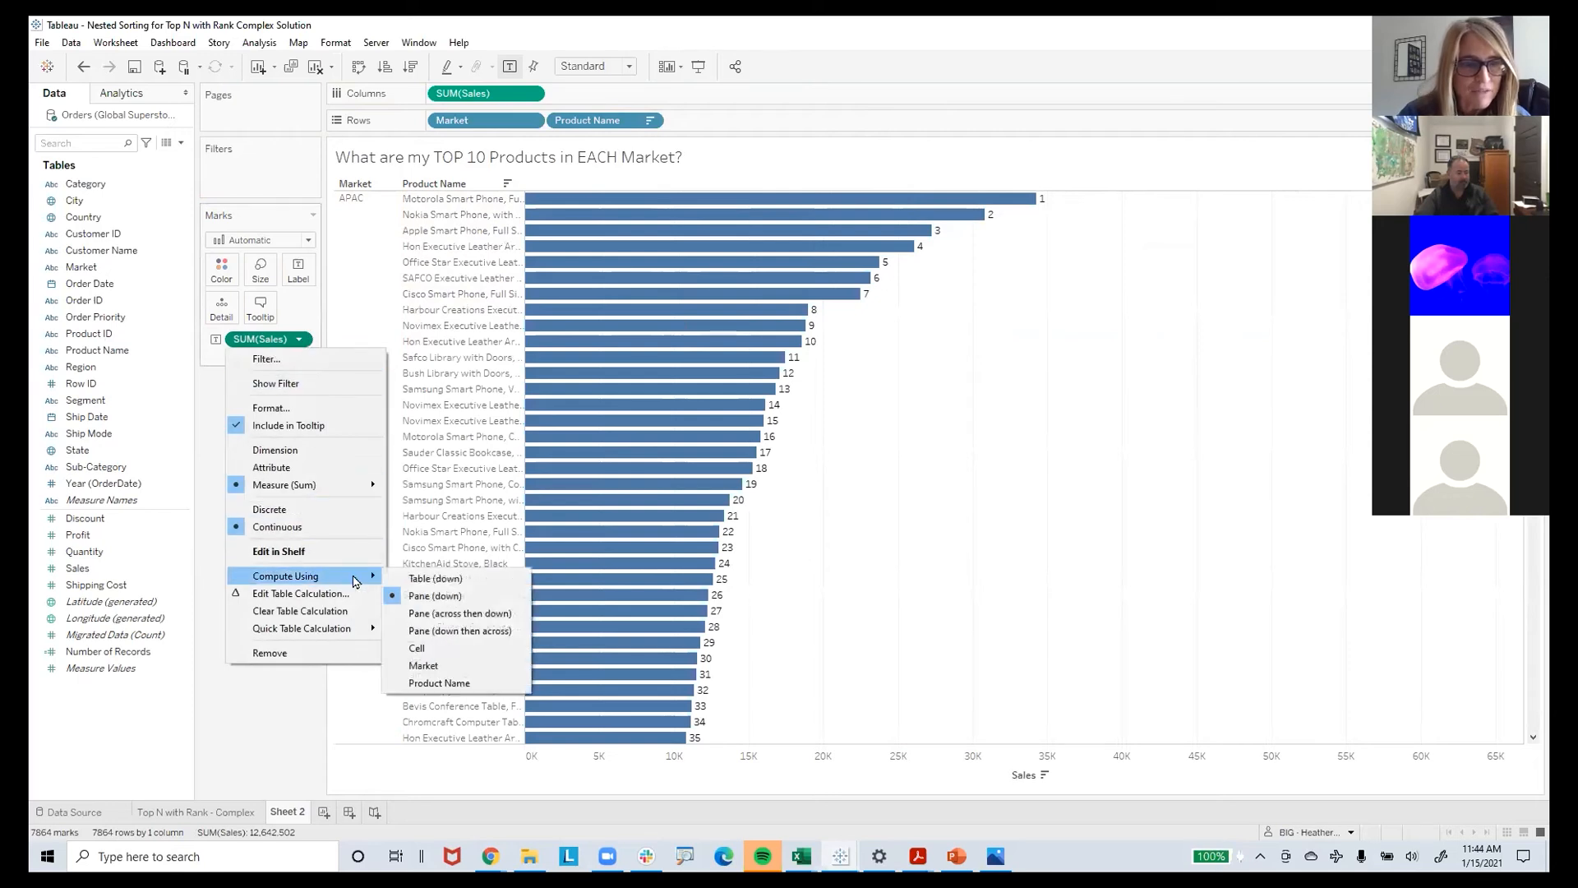
{"action": "key", "text": "ctrl"}
{"action": "key", "text": "ctrl"}
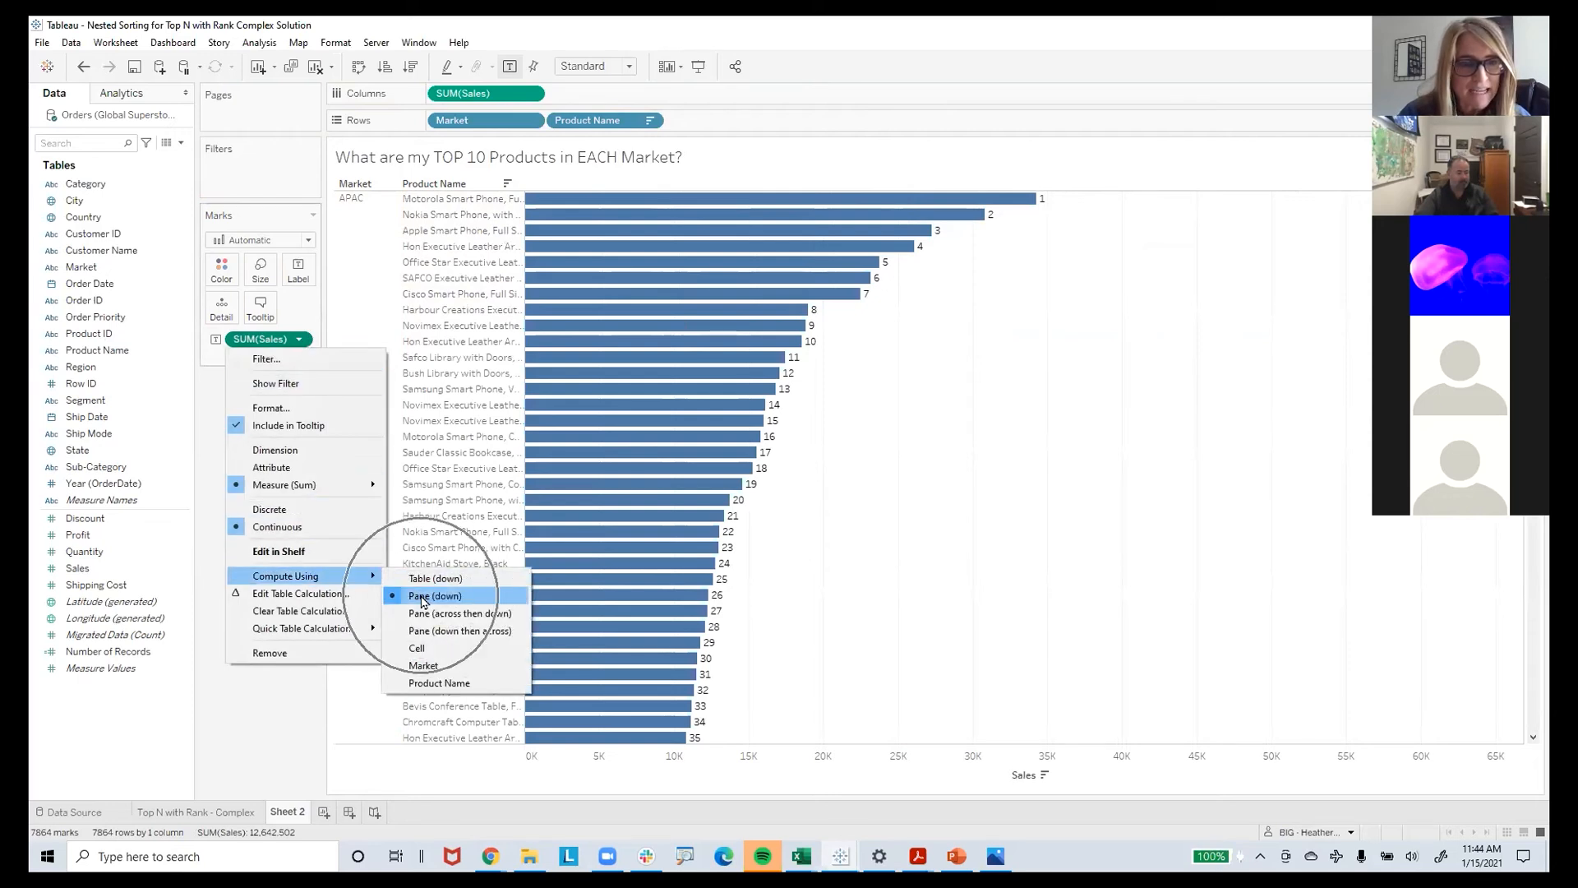
{"action": "left_click", "coordinate": [312, 673]}
Filter the chart by the label's pane-based Rank of Sales, with the range of values 1 to 10
{"action": "left_click_drag", "start_coordinate": [265, 339], "coordinate": [258, 163]}
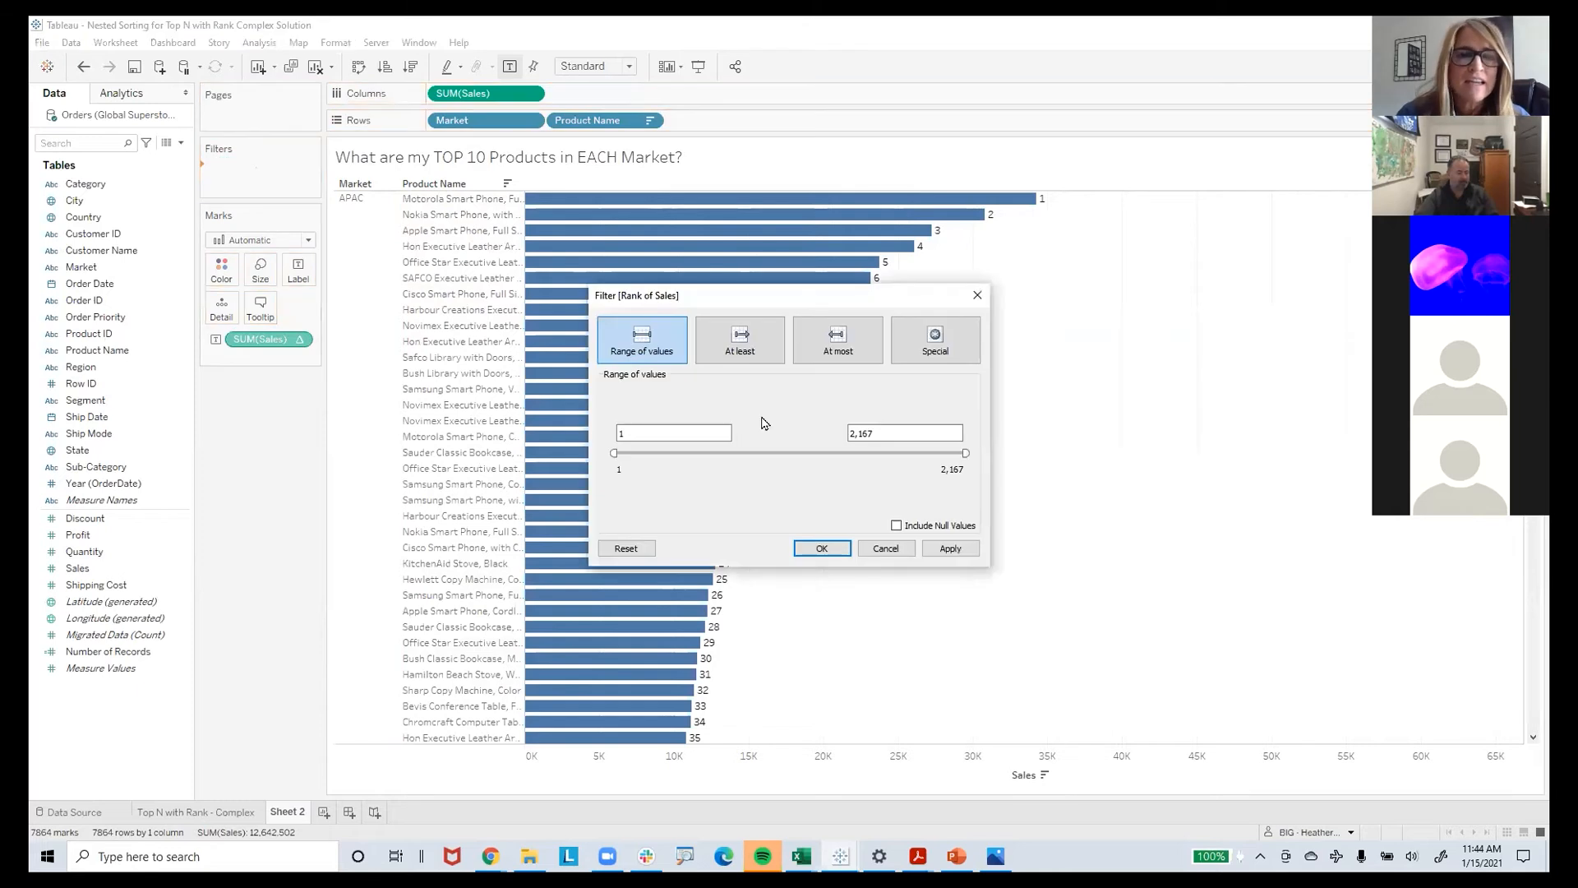
{"action": "double_click", "coordinate": [887, 428]}
{"action": "type", "text": "10"}
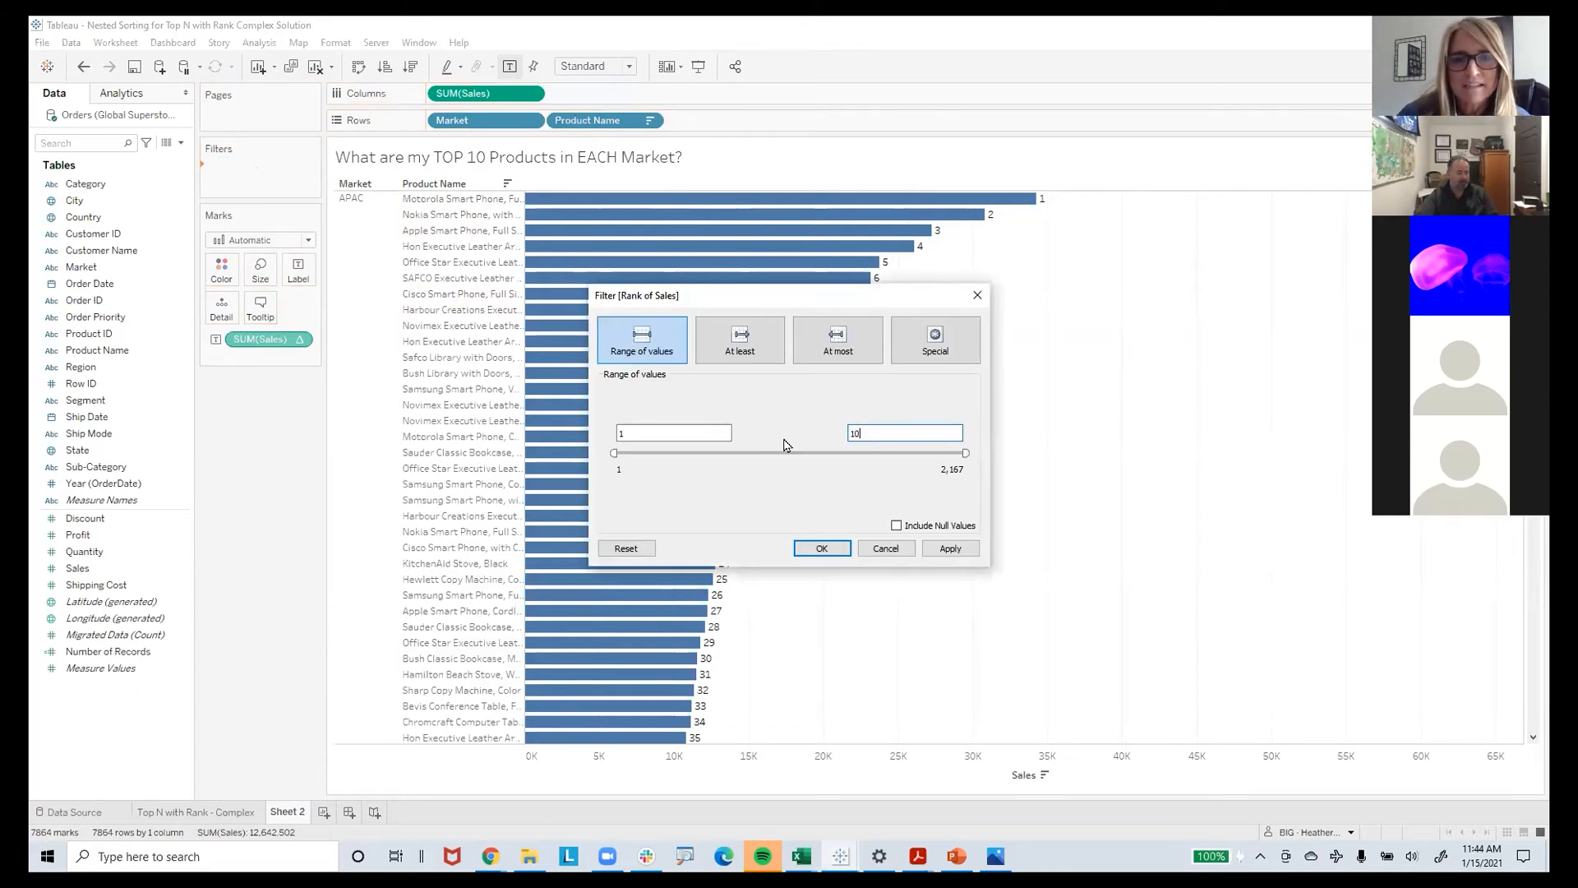
{"action": "left_click", "coordinate": [822, 549]}
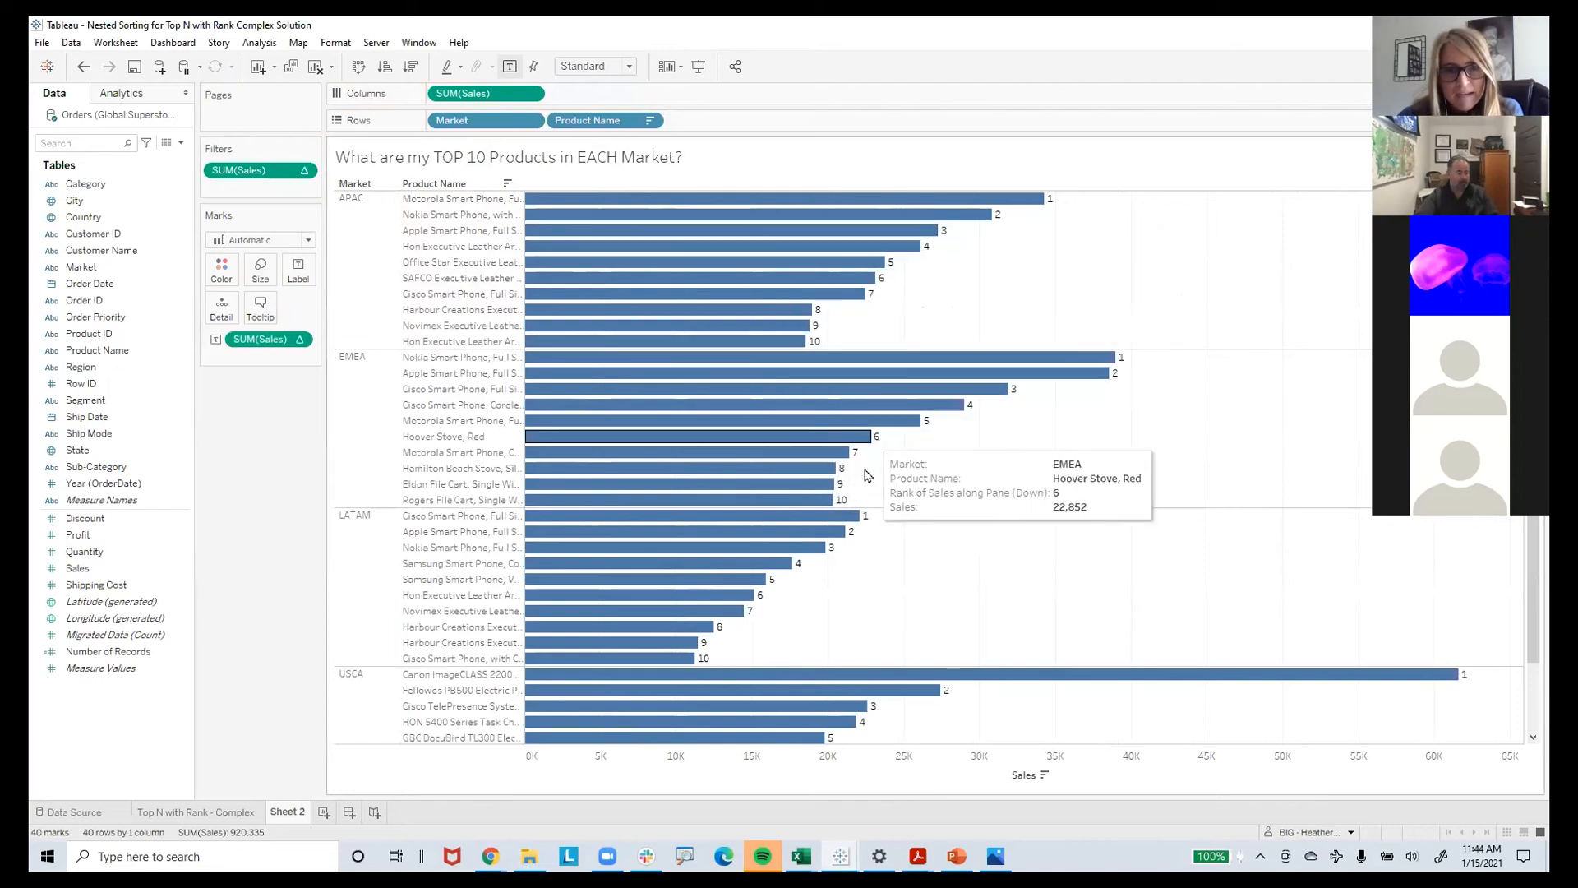
Show the Rank of Sales filter control on the worksheet
{"action": "left_click", "coordinate": [305, 171]}
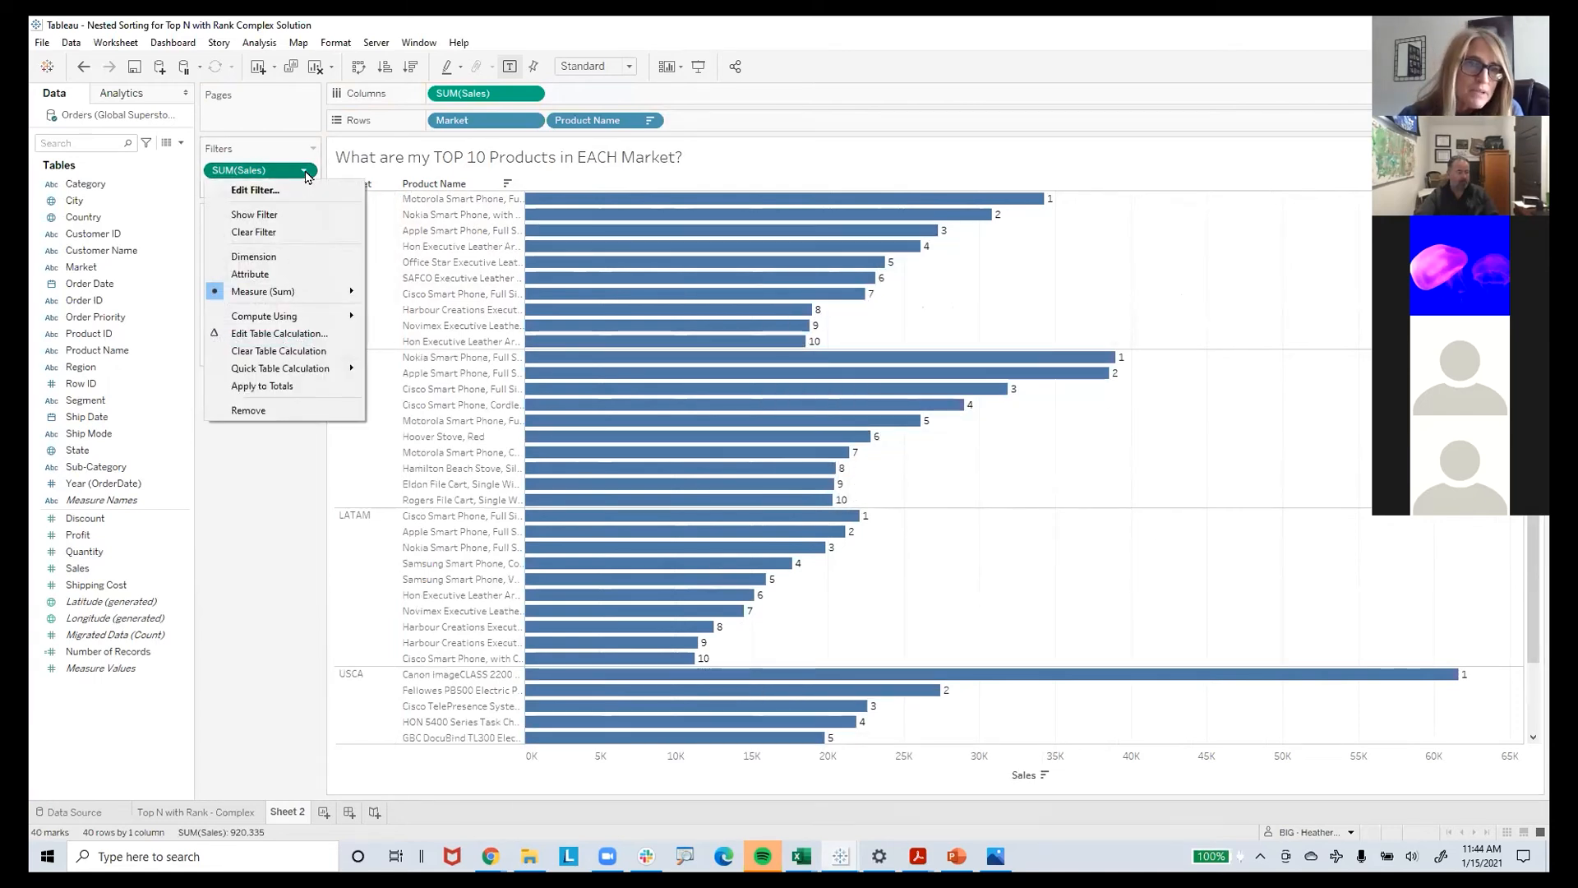
{"action": "left_click", "coordinate": [280, 215]}
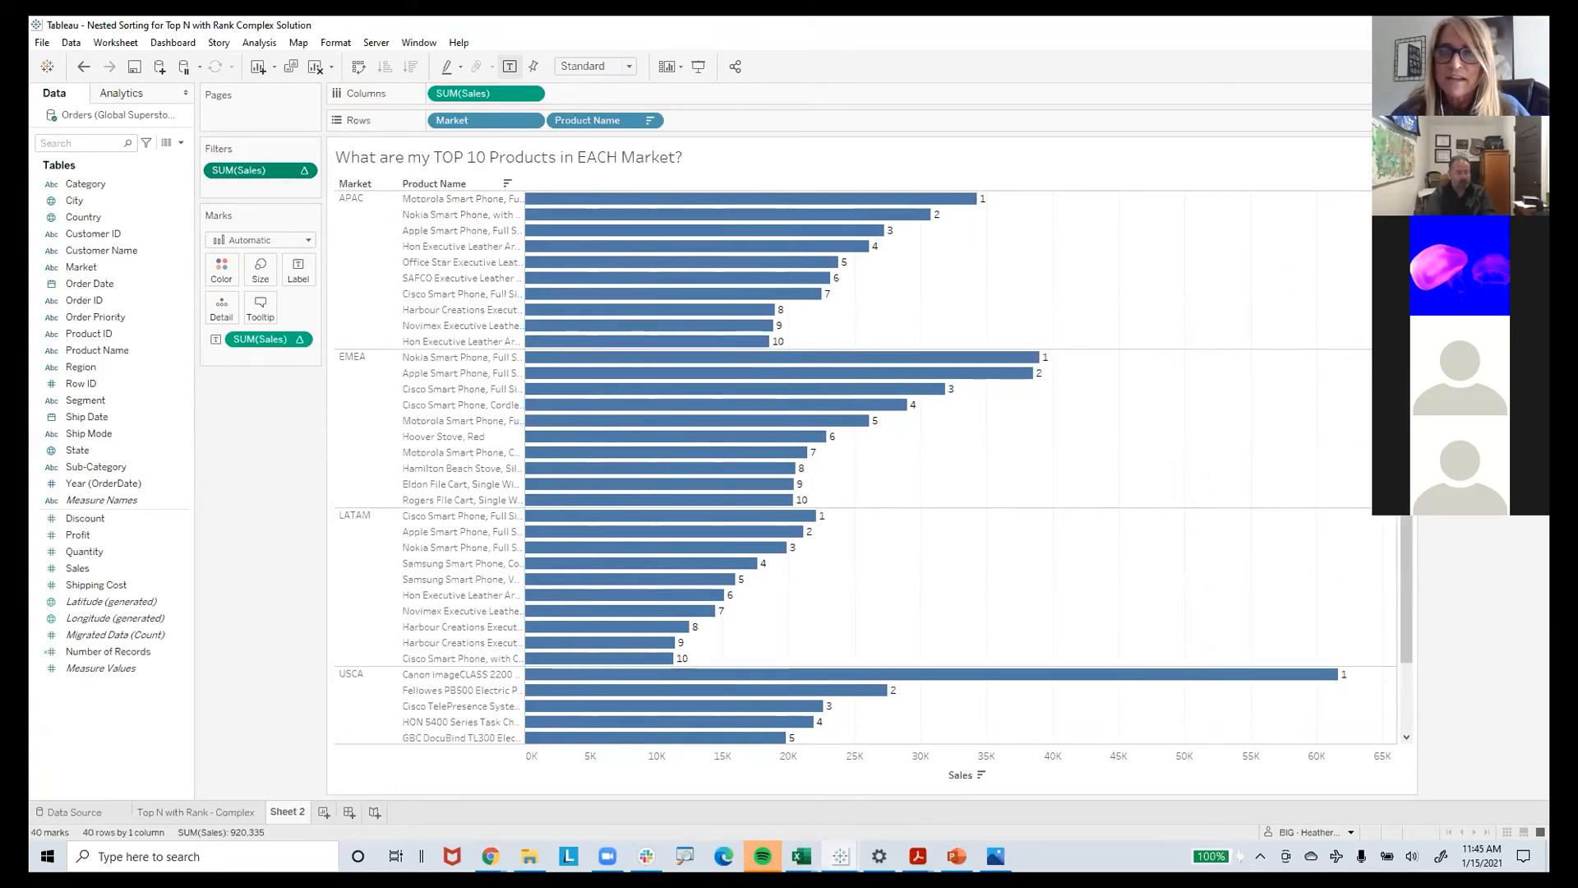
{"action": "key", "text": "Return"}
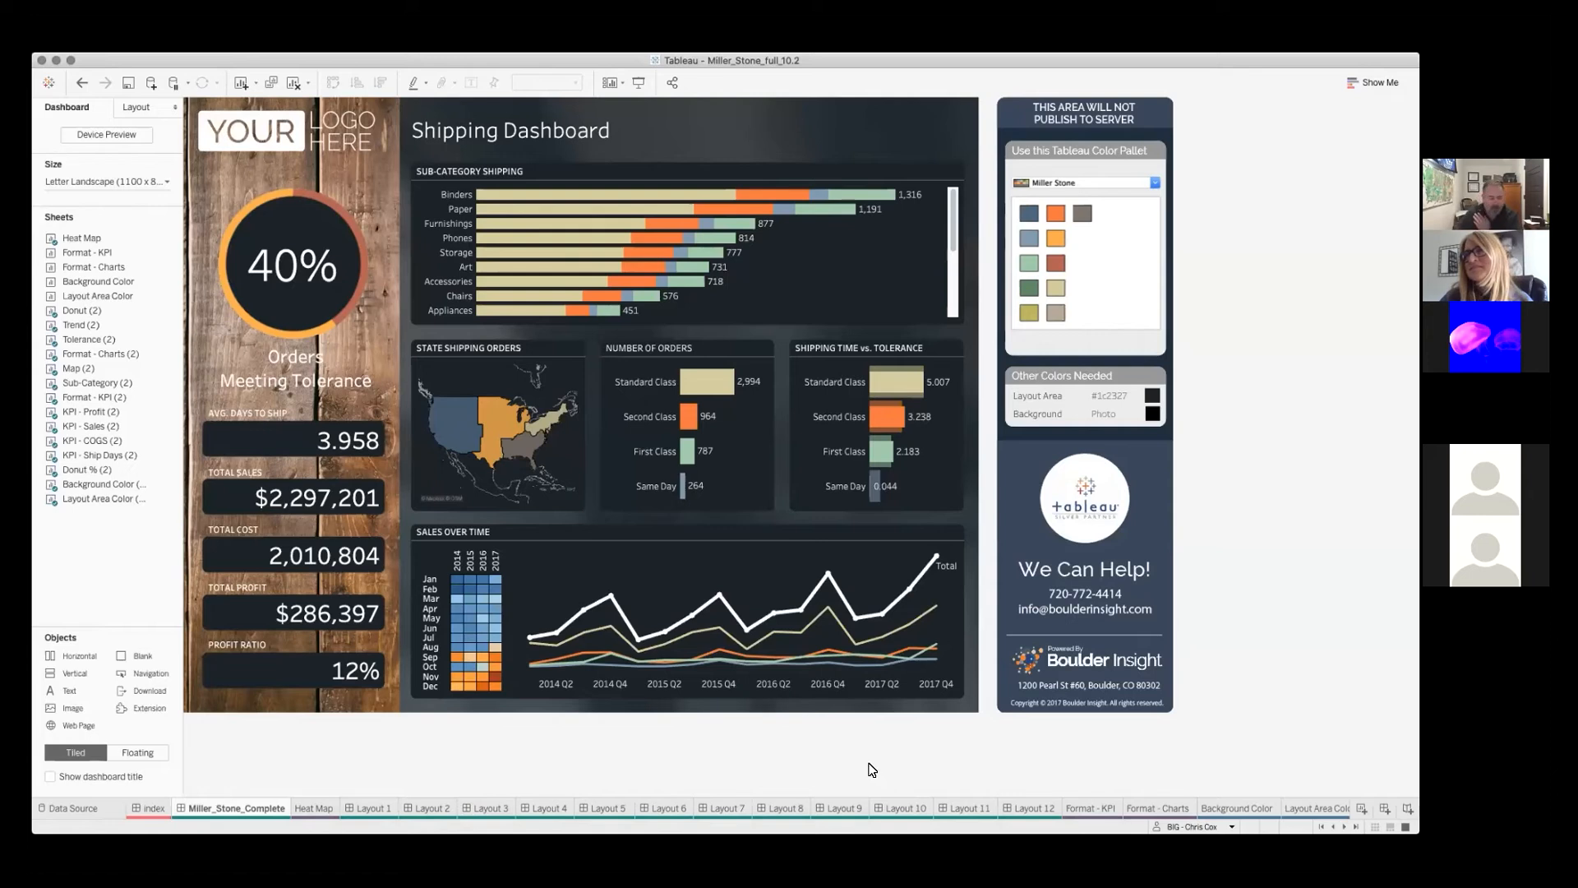
Review the dashboard's "All to All" filter action and close the list of actions without changes
{"action": "left_click", "coordinate": [288, 498]}
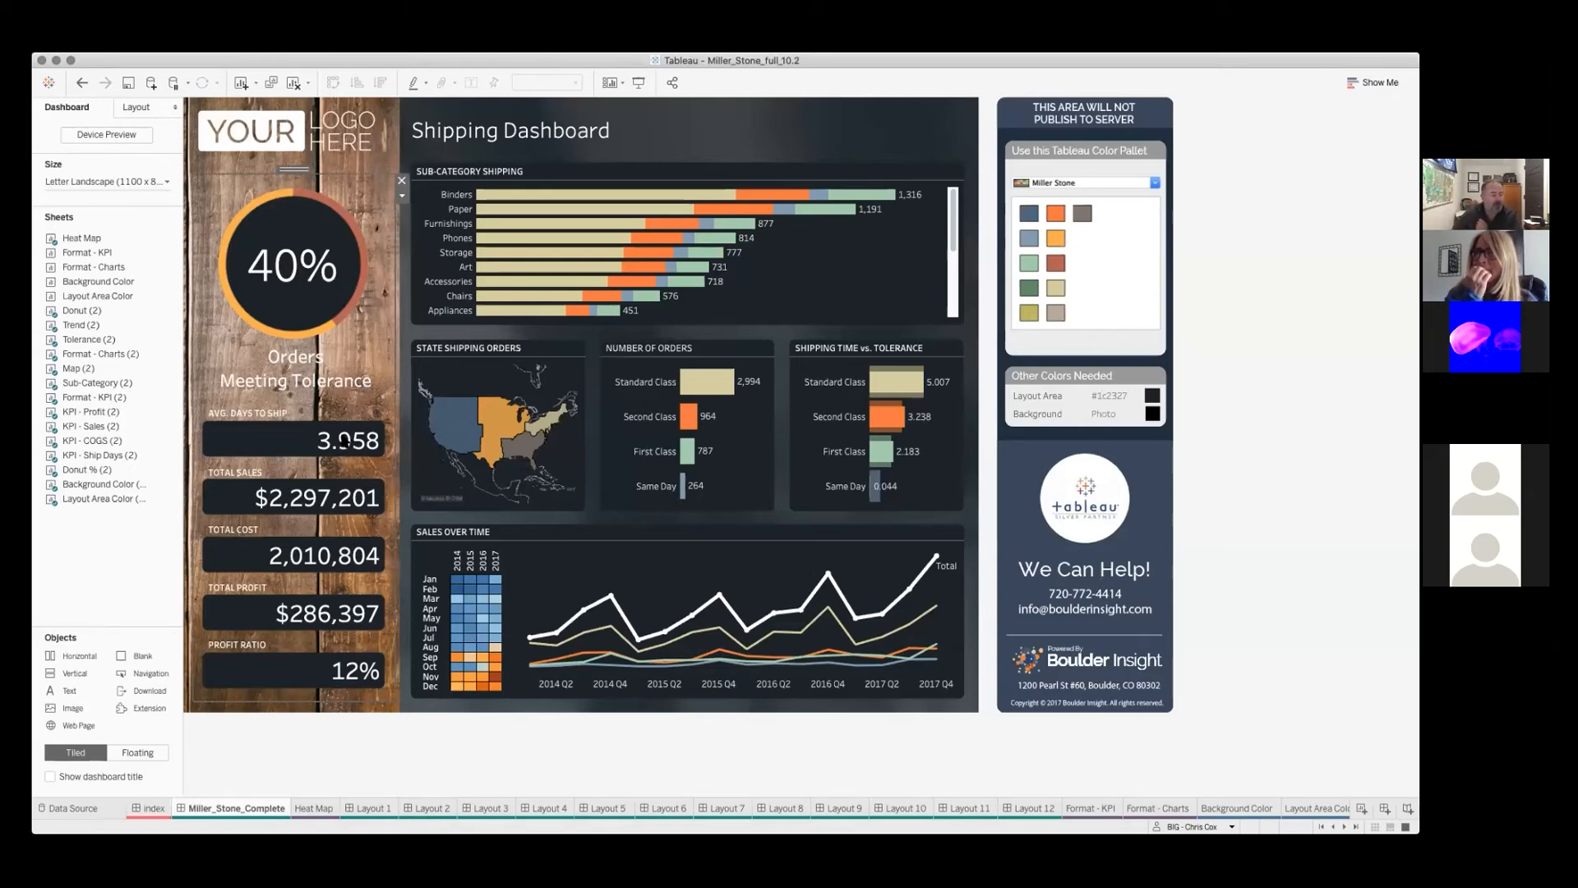
{"action": "left_click", "coordinate": [277, 60]}
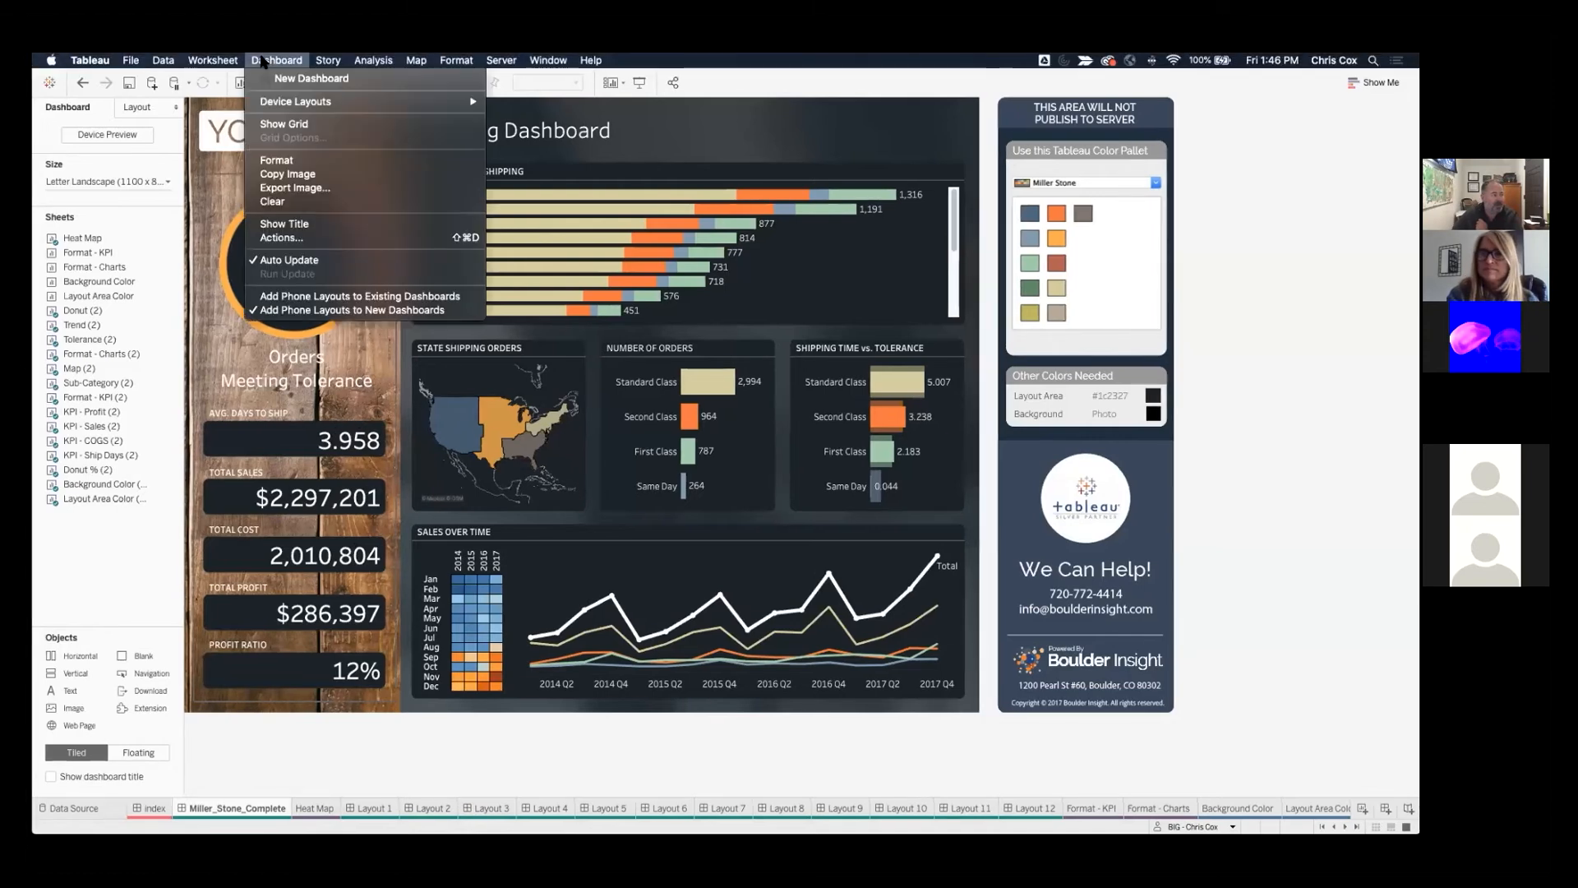
{"action": "left_click", "coordinate": [311, 238]}
{"action": "left_click", "coordinate": [549, 375]}
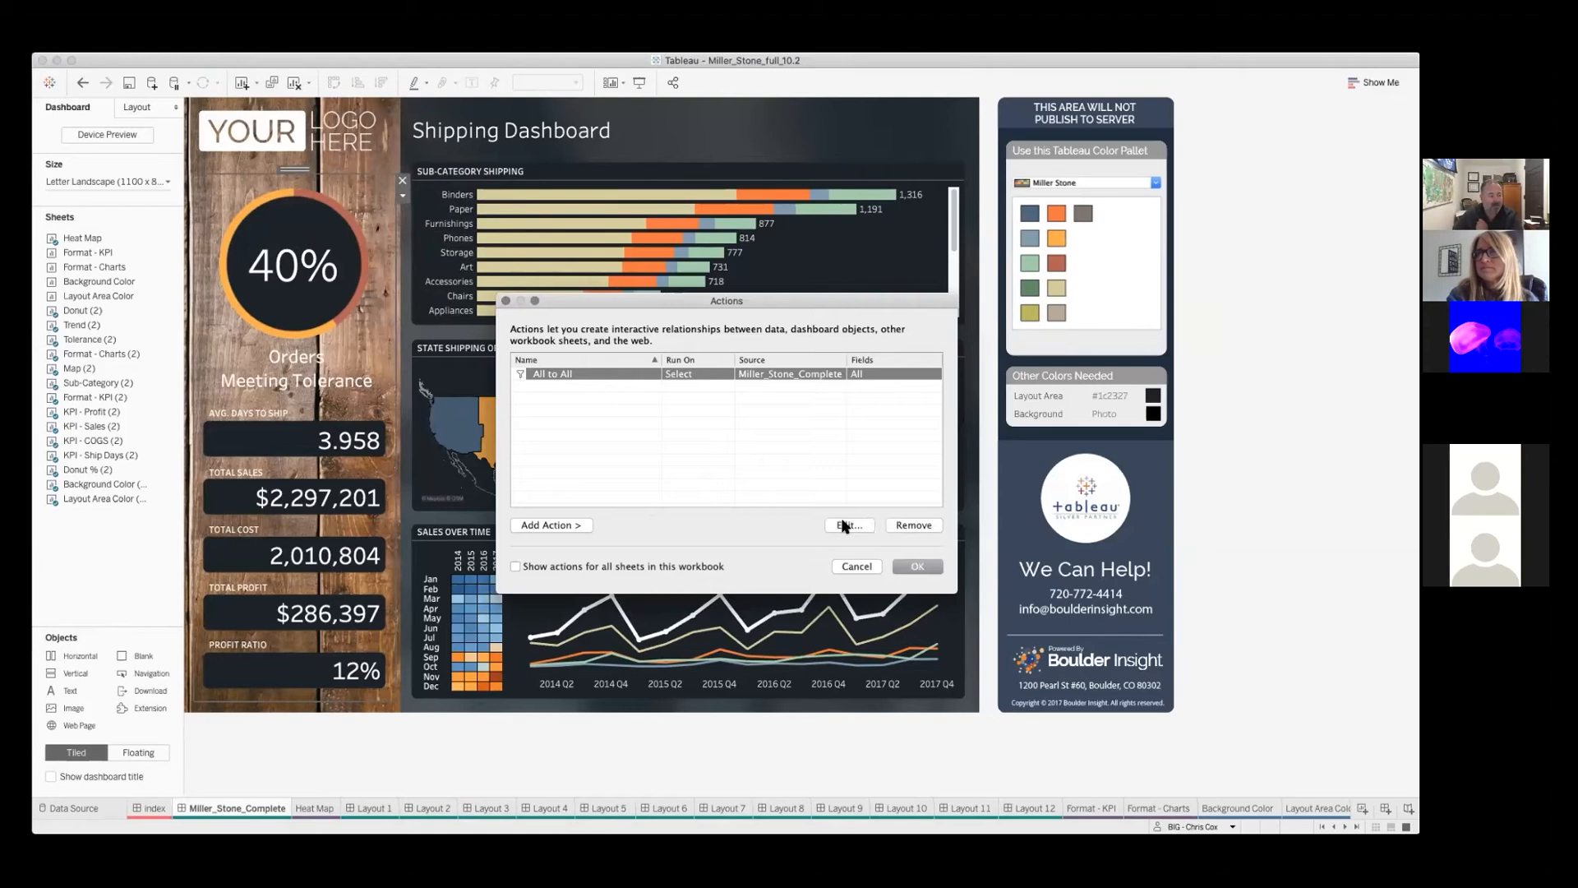
{"action": "left_click", "coordinate": [857, 566]}
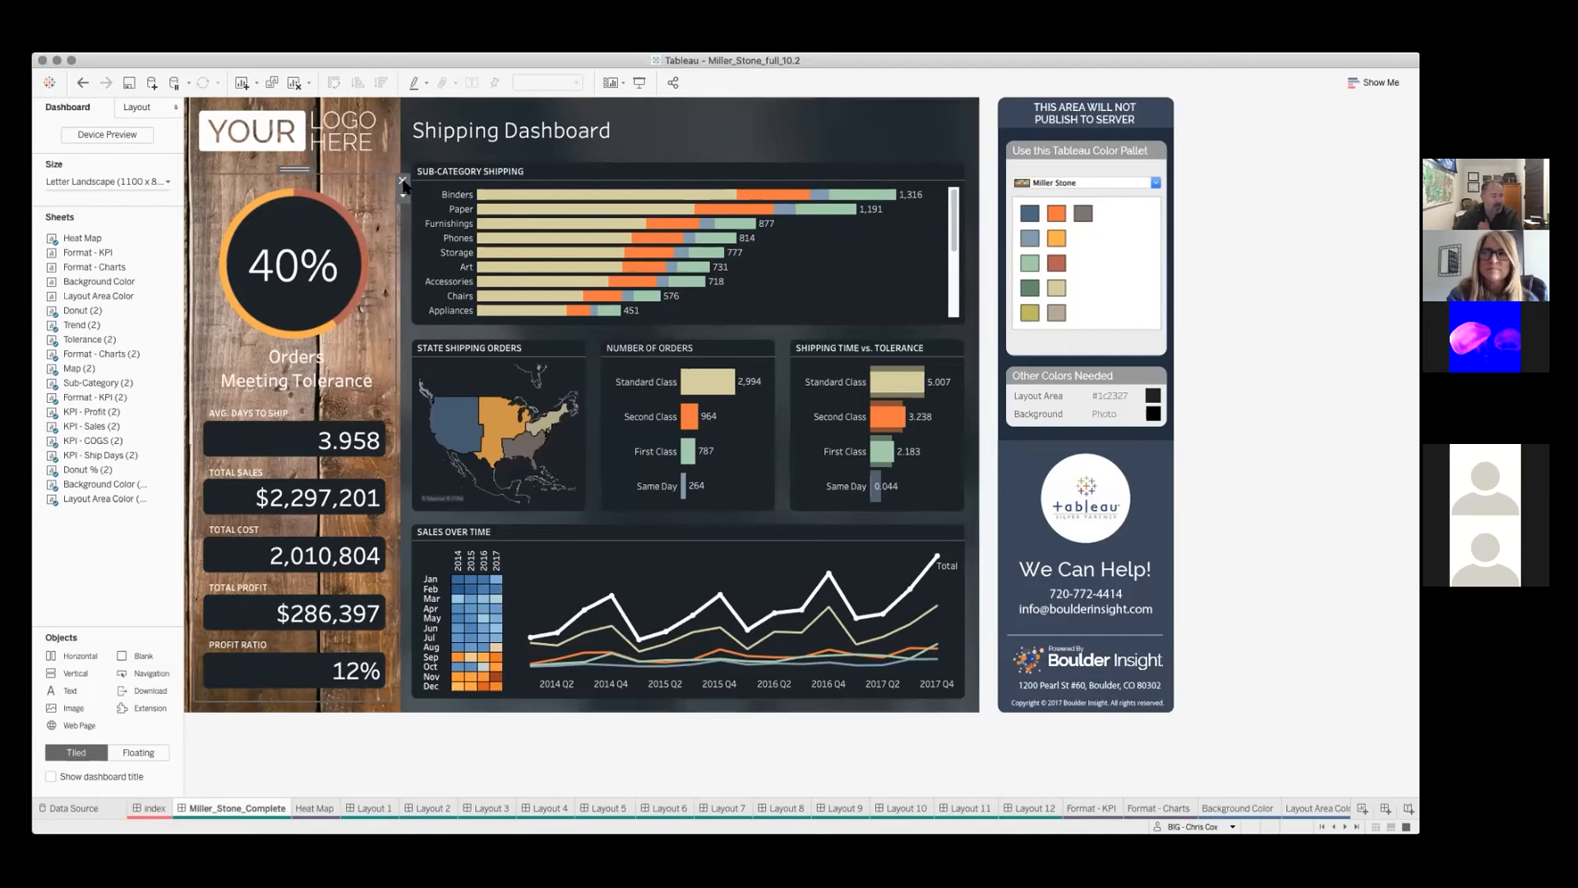
Move the floating container from the KPI column over the charts and back again
{"action": "left_click_drag", "start_coordinate": [402, 199], "coordinate": [476, 220]}
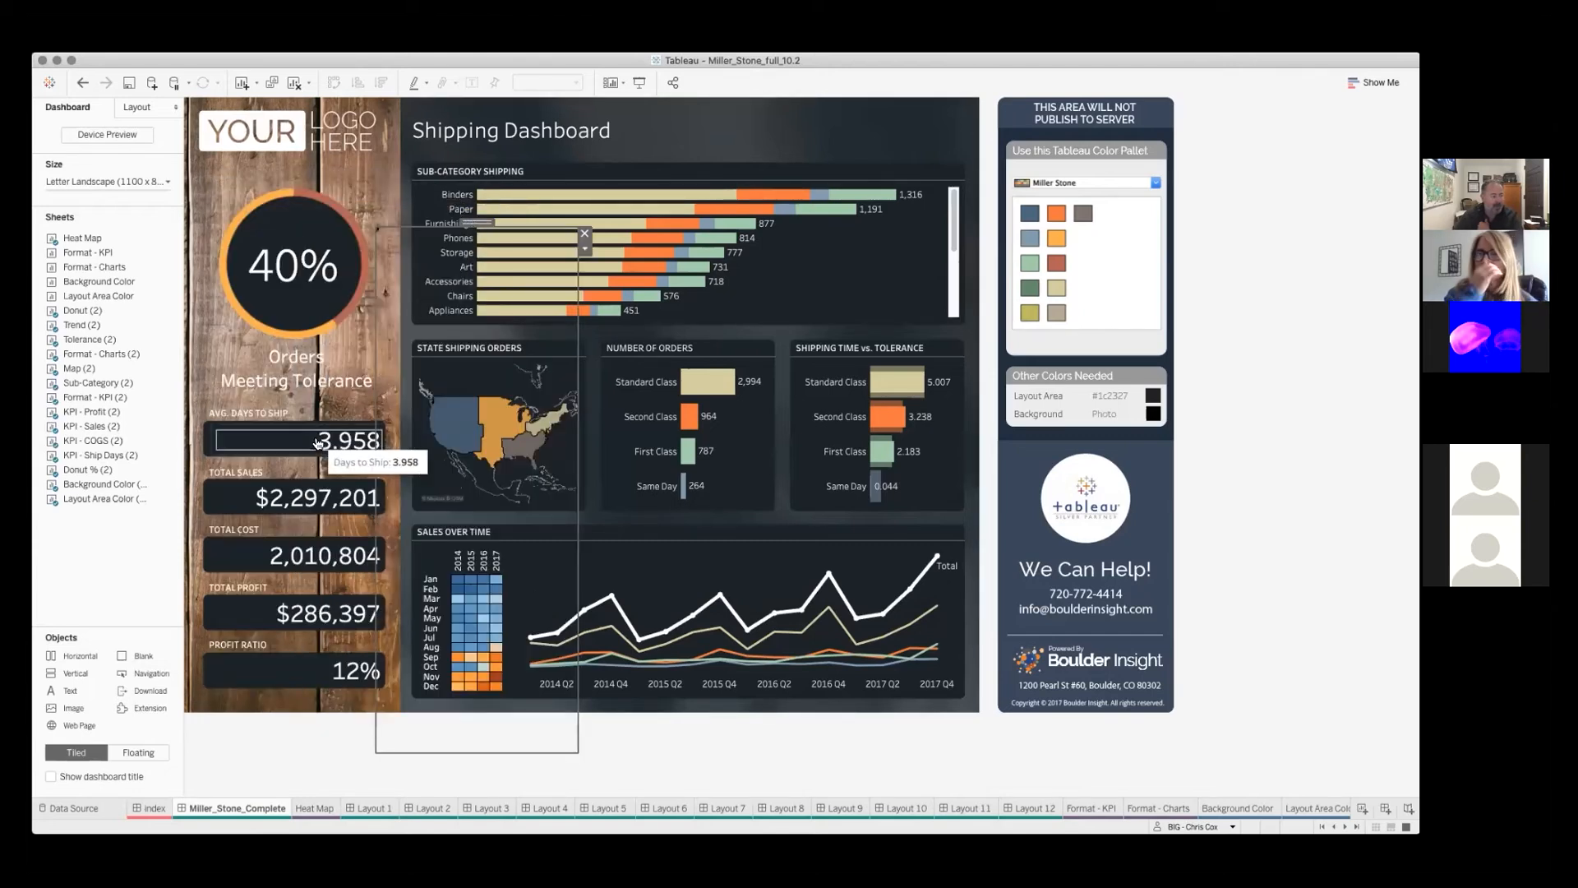
{"action": "left_click_drag", "start_coordinate": [476, 222], "coordinate": [281, 161]}
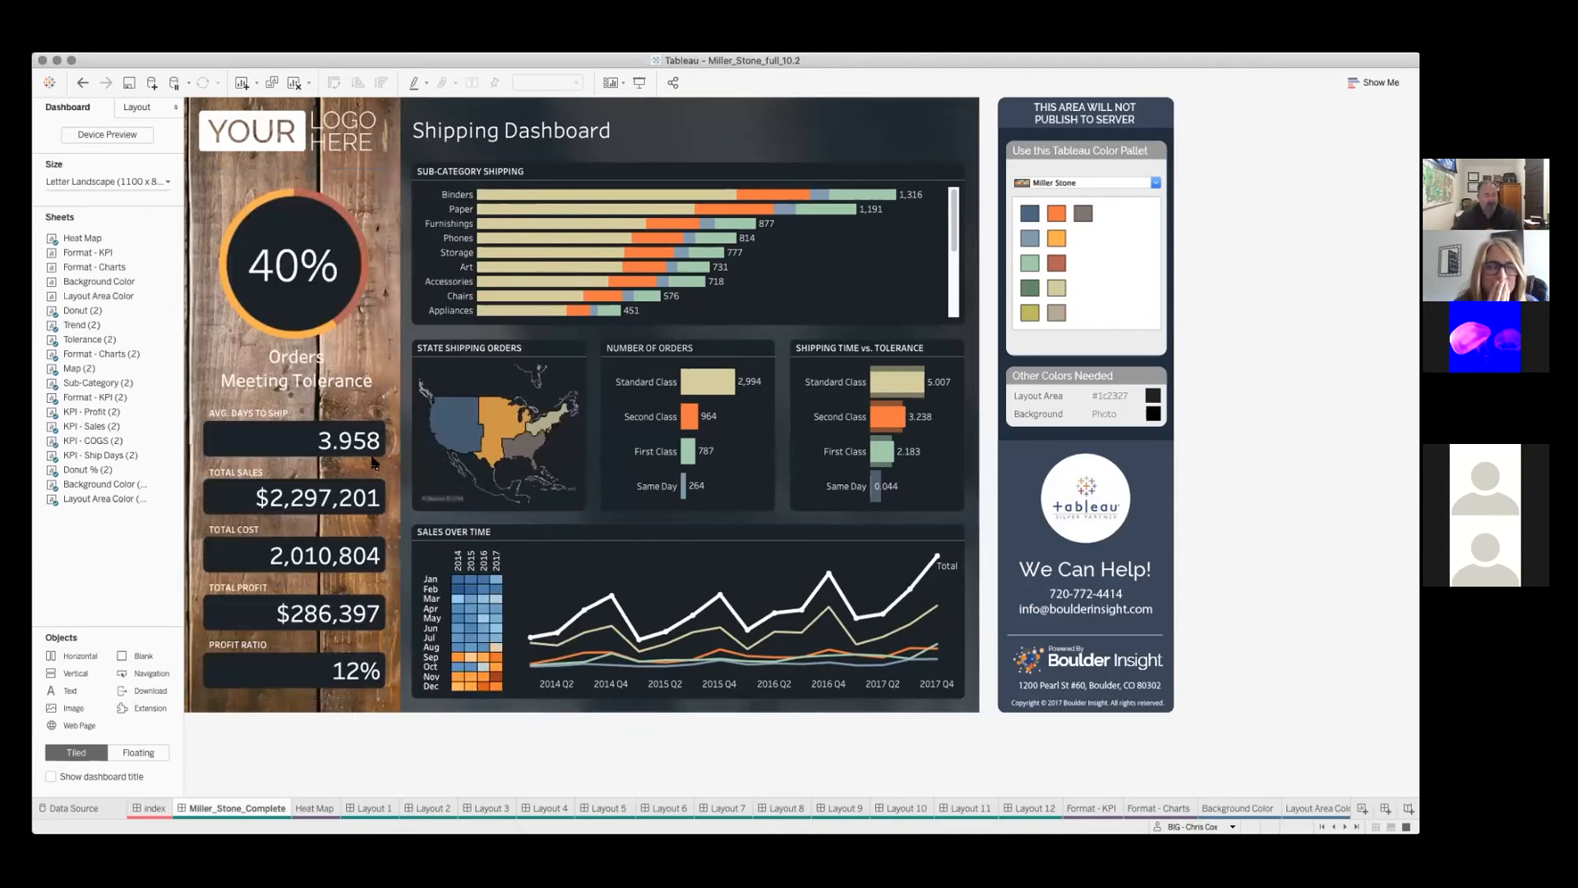
Examine the action filters on the Total Sales KPI's worksheet and return to the Miller_Stone_Complete dashboard
{"action": "left_click", "coordinate": [354, 498]}
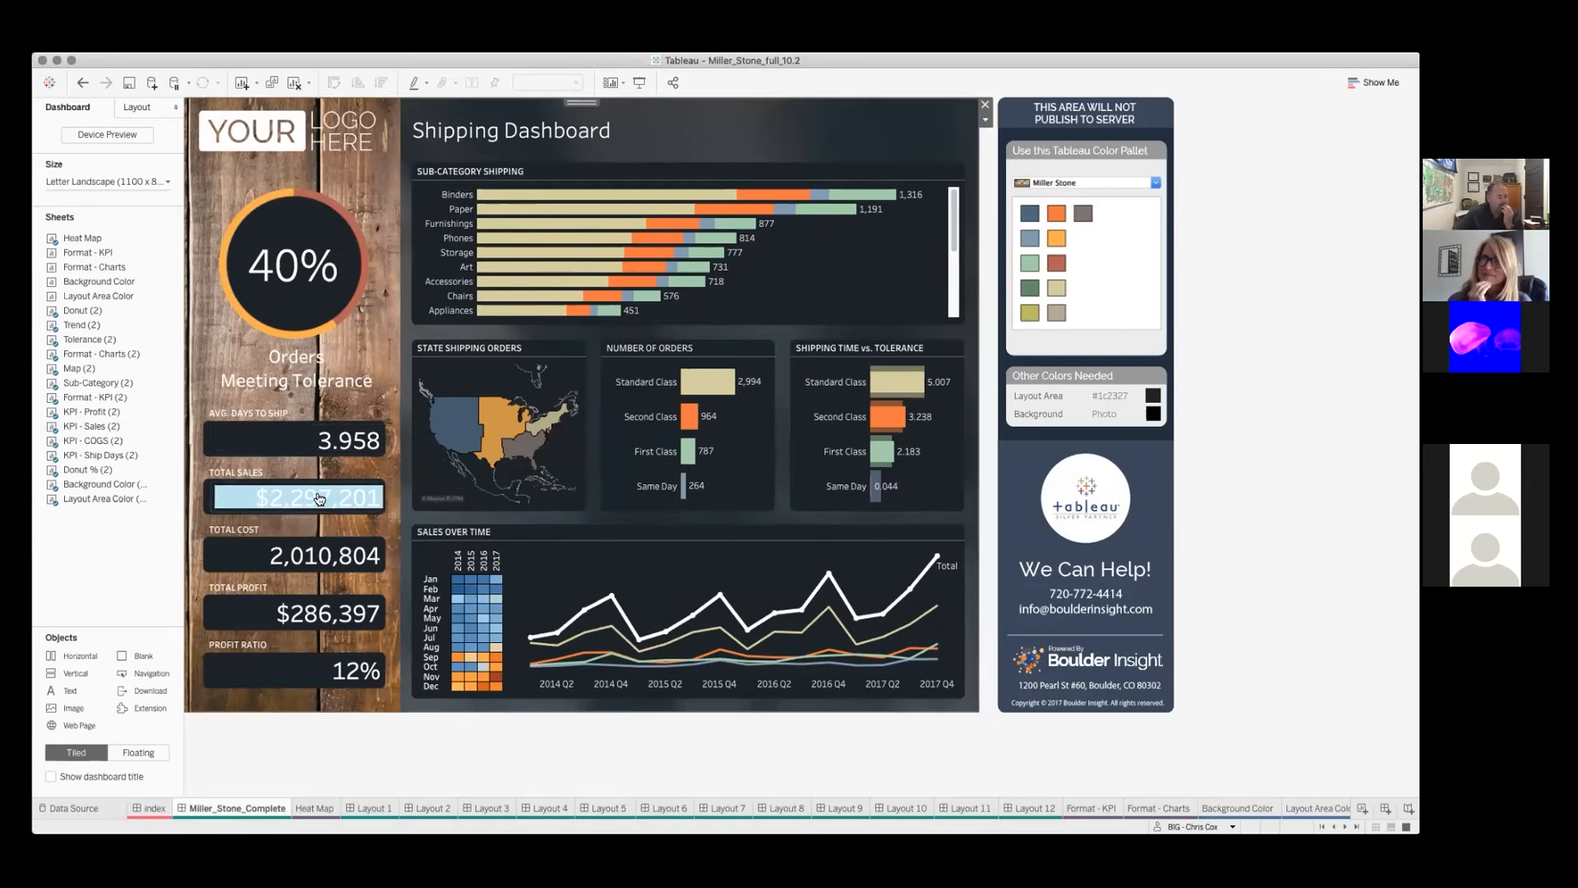
{"action": "left_click", "coordinate": [289, 498]}
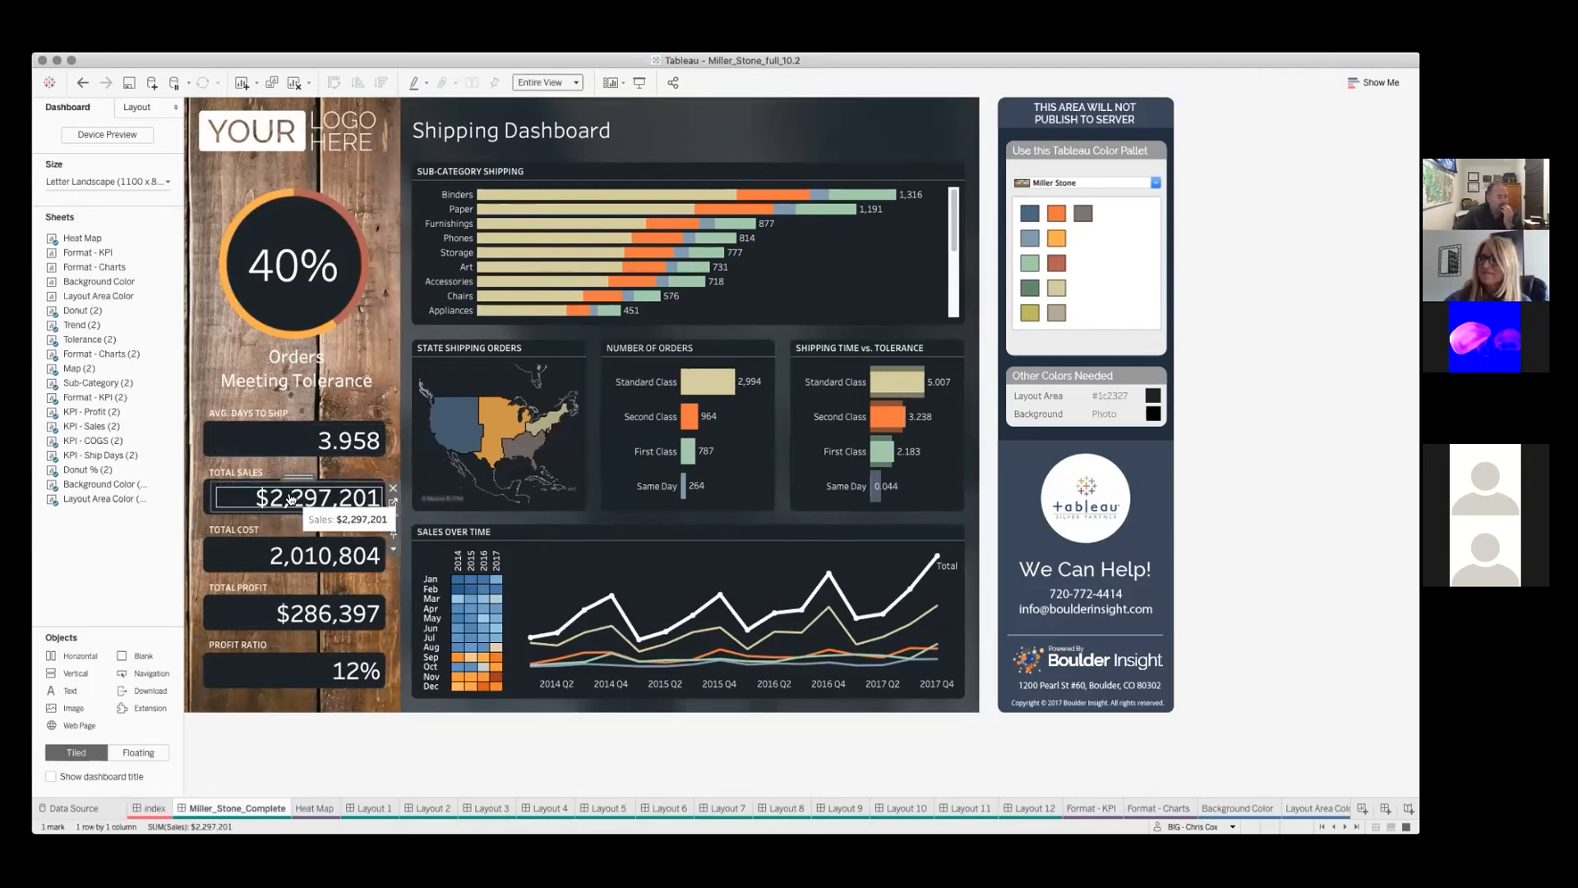
{"action": "left_click", "coordinate": [392, 503]}
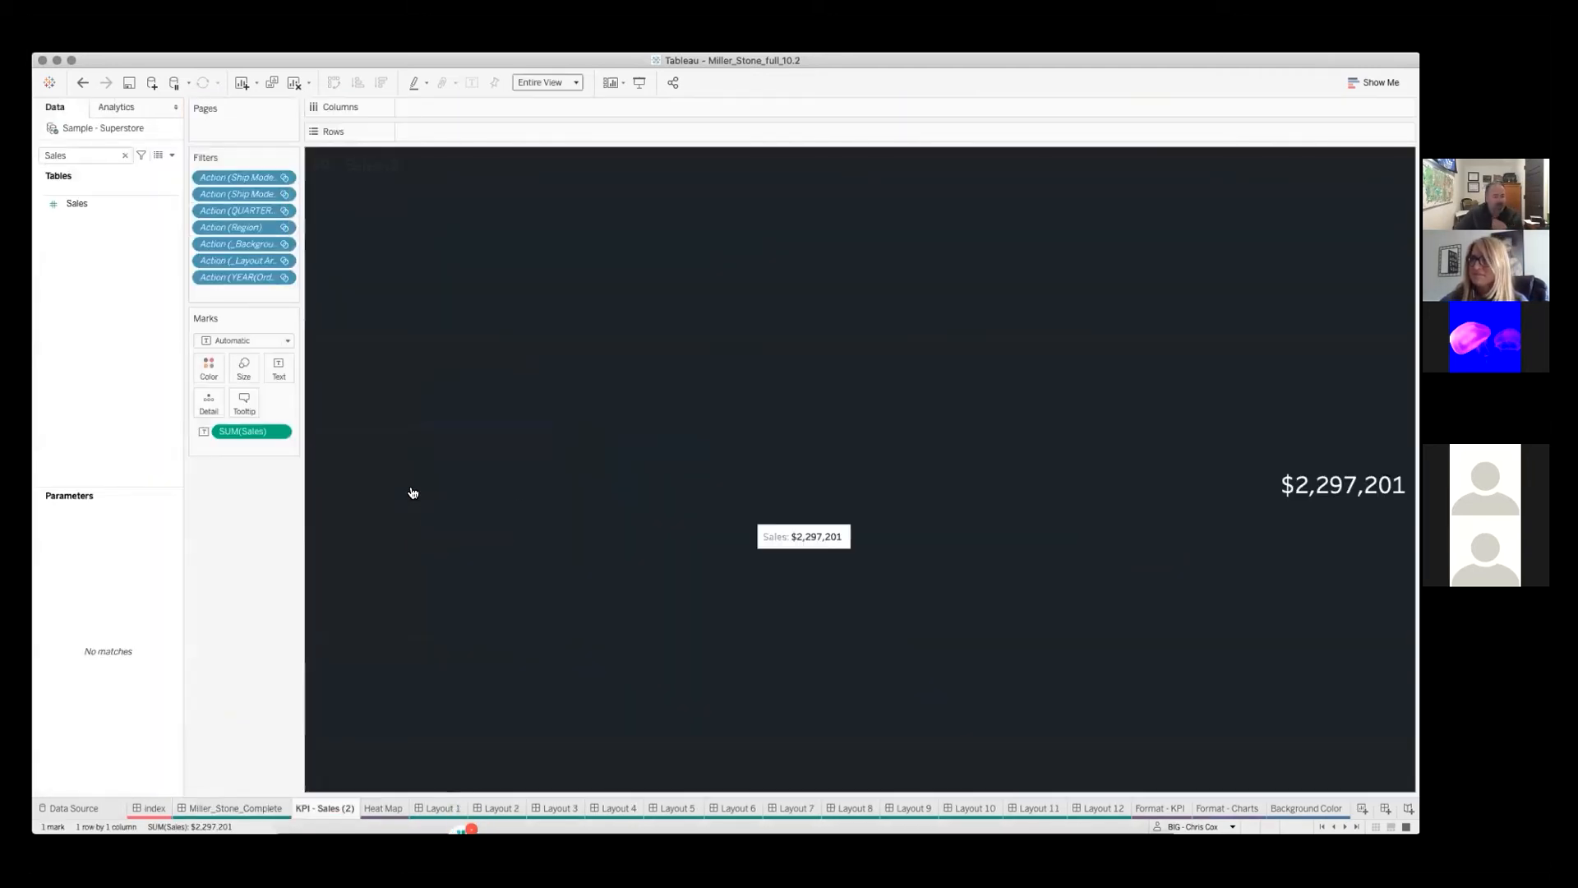
{"action": "left_click", "coordinate": [415, 493]}
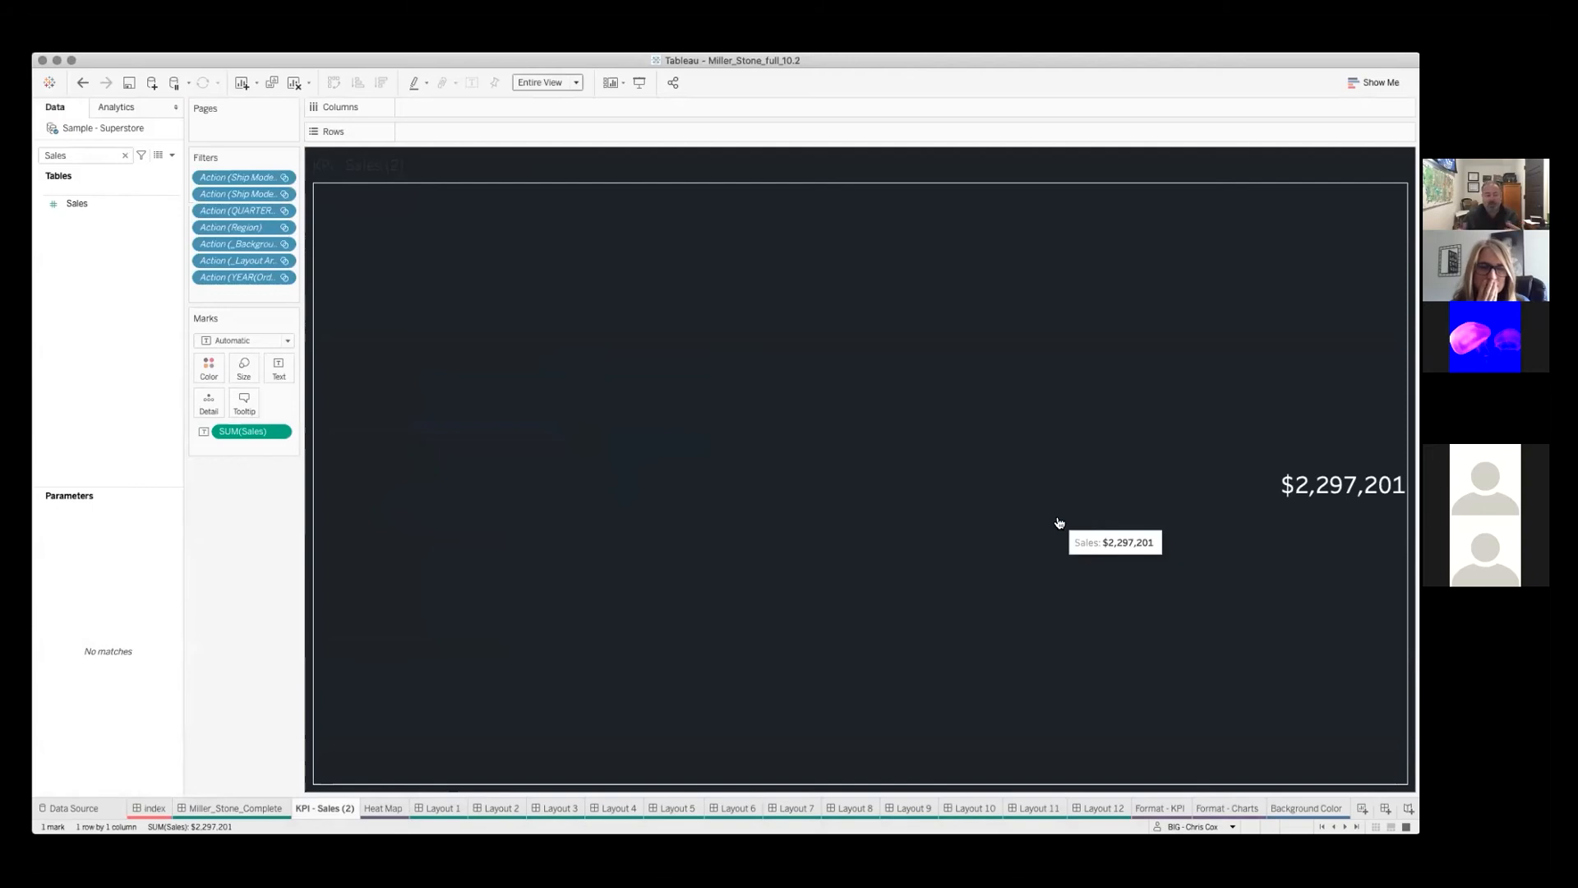
{"action": "left_click", "coordinate": [245, 808]}
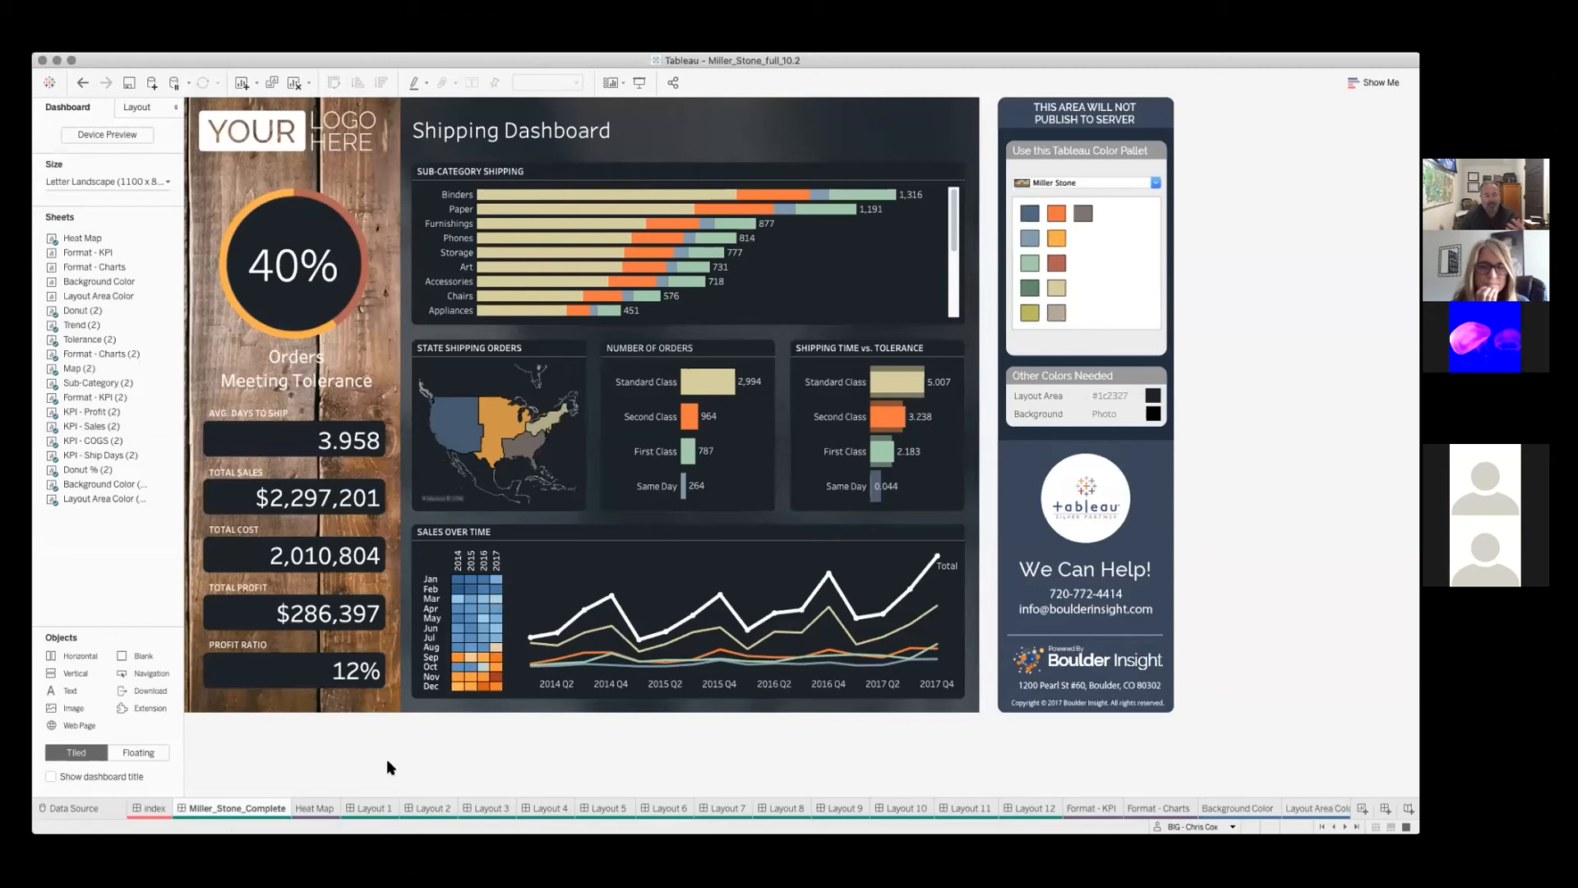
Filter the whole dashboard to 2015 using the year header of the Sales Over Time heat map
{"action": "mouse_move", "coordinate": [474, 584]}
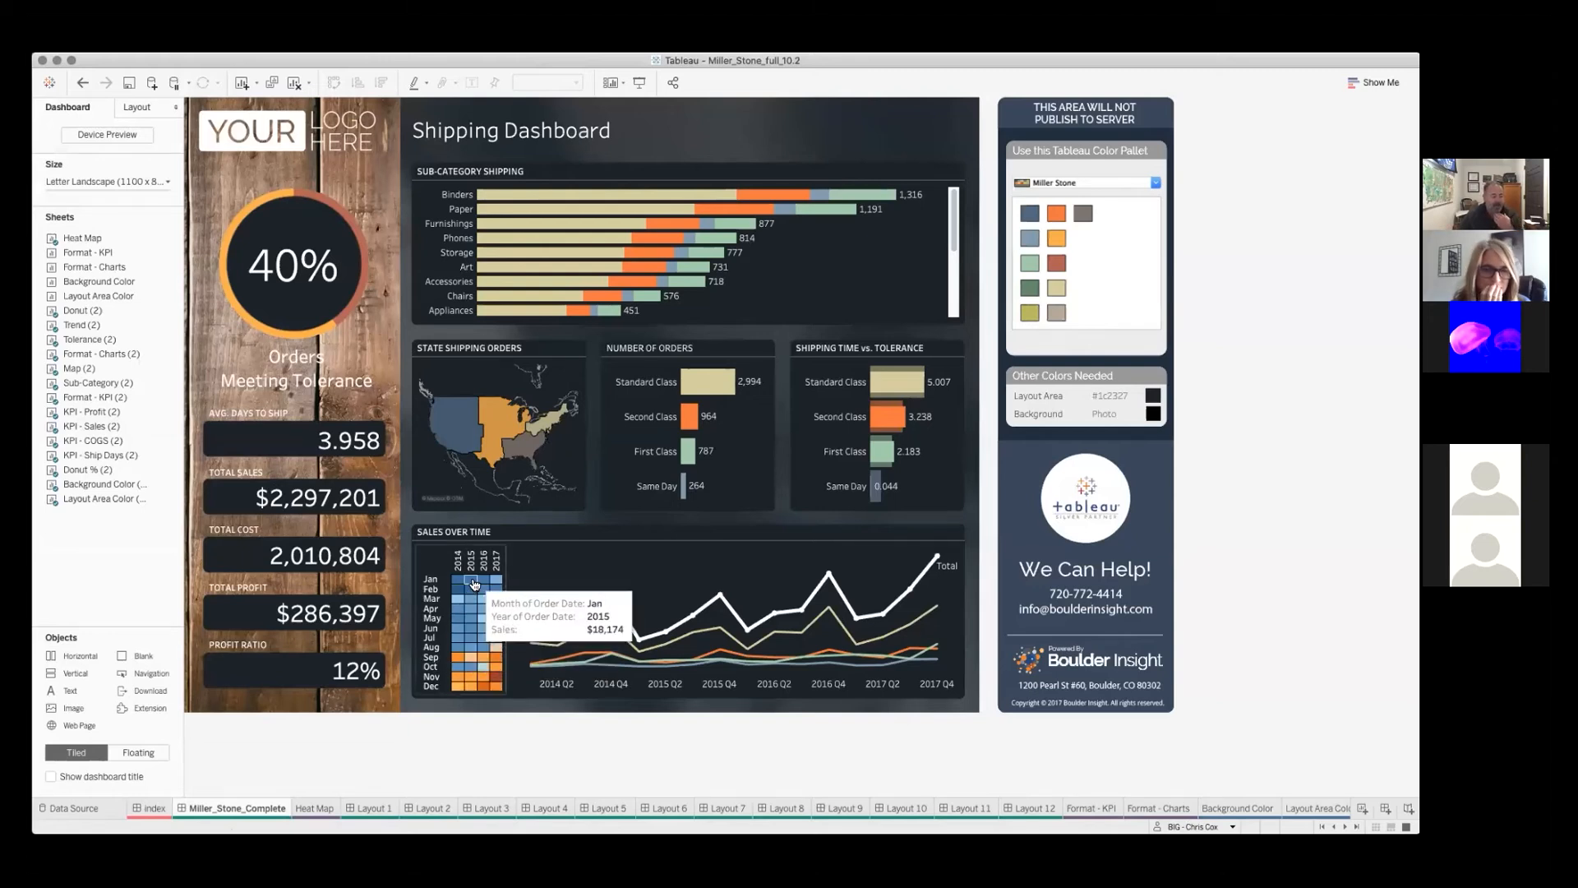
{"action": "left_click", "coordinate": [470, 559]}
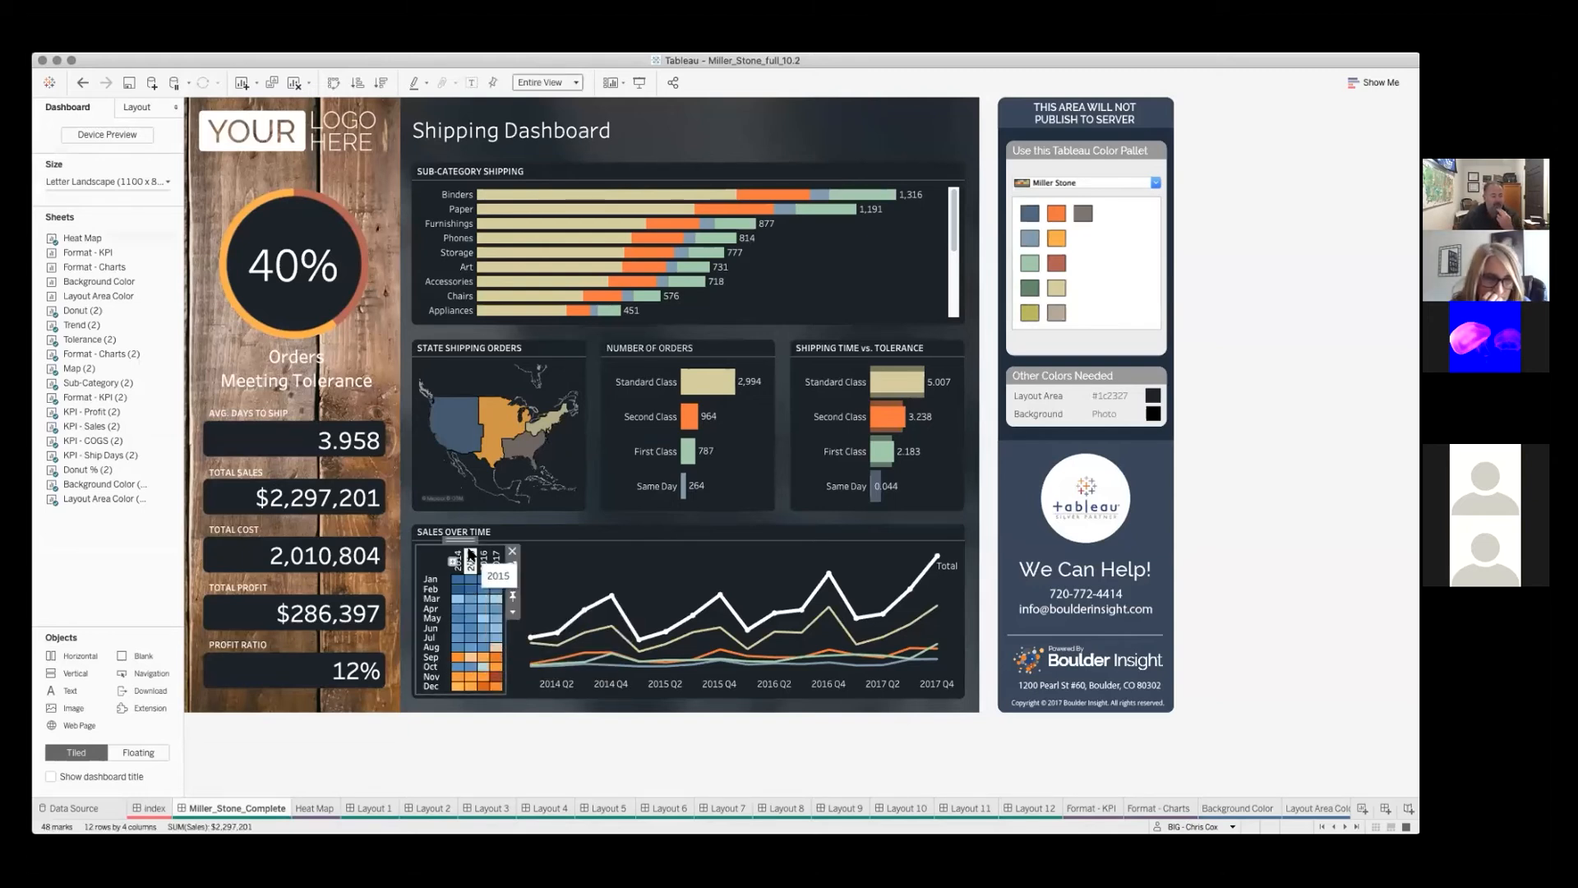
{"action": "left_click", "coordinate": [471, 560]}
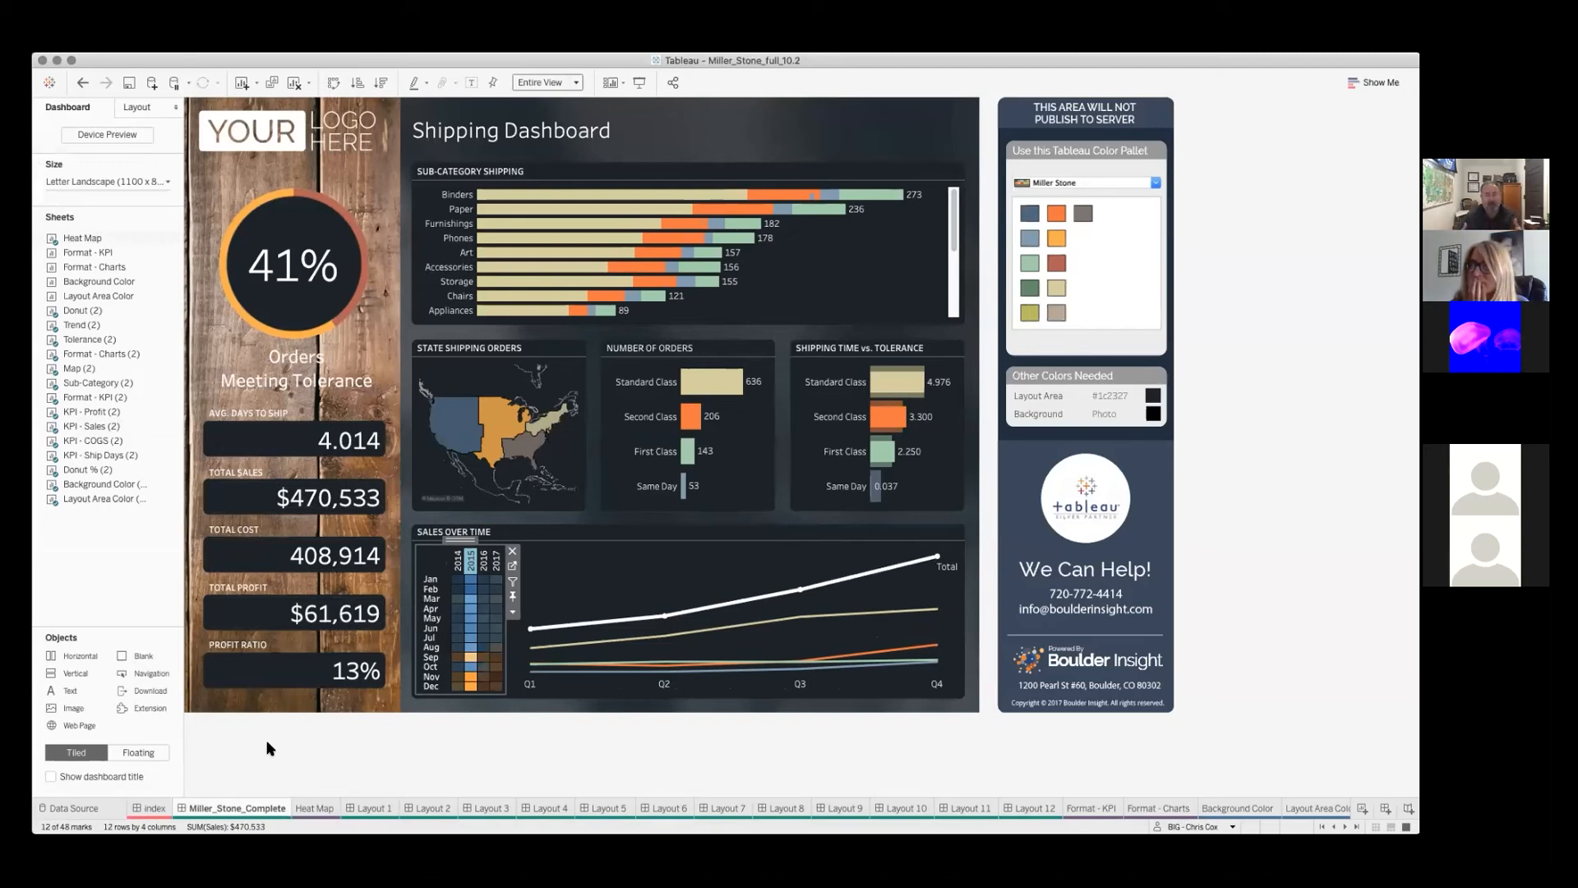
Examine the action filters on the Total Profit KPI's worksheet and return to the Miller_Stone_Complete dashboard
{"action": "left_click", "coordinate": [328, 614]}
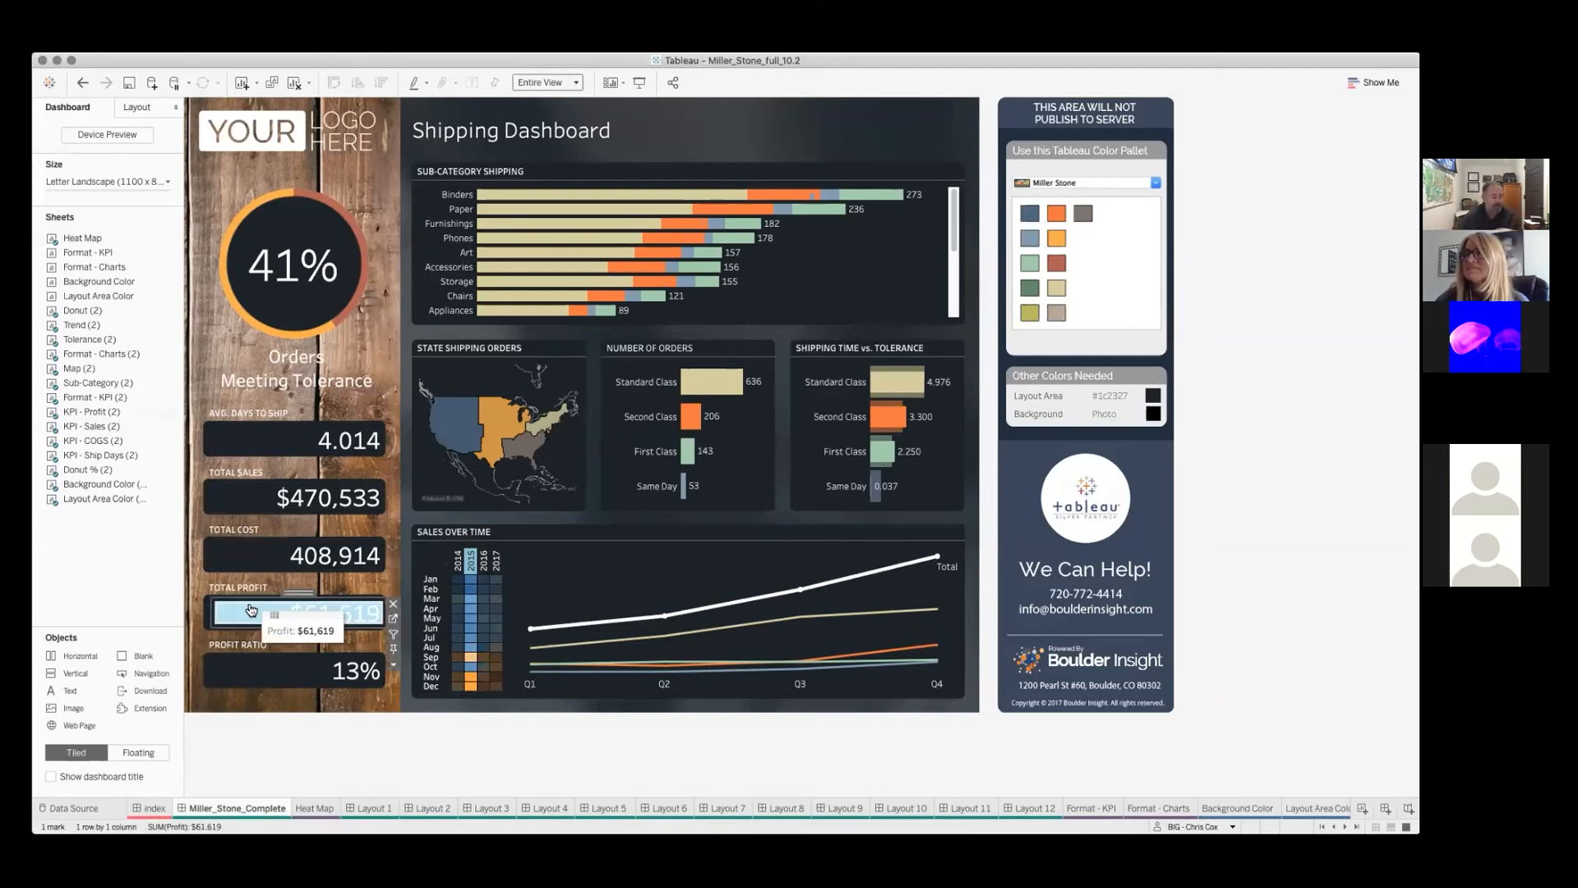
{"action": "left_click", "coordinate": [394, 619]}
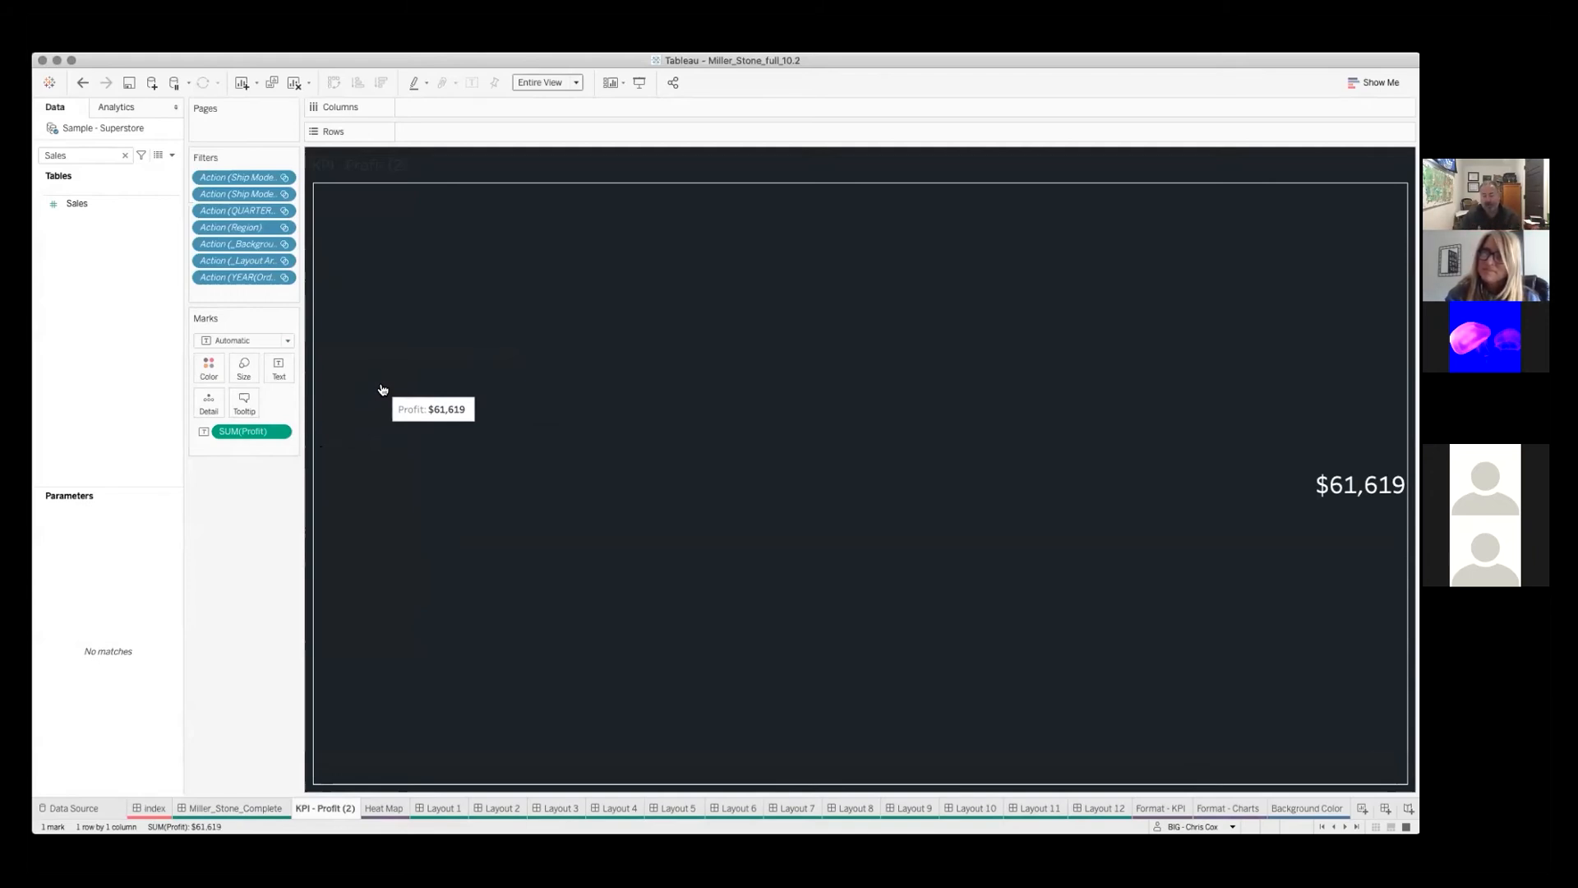
{"action": "left_click", "coordinate": [250, 809]}
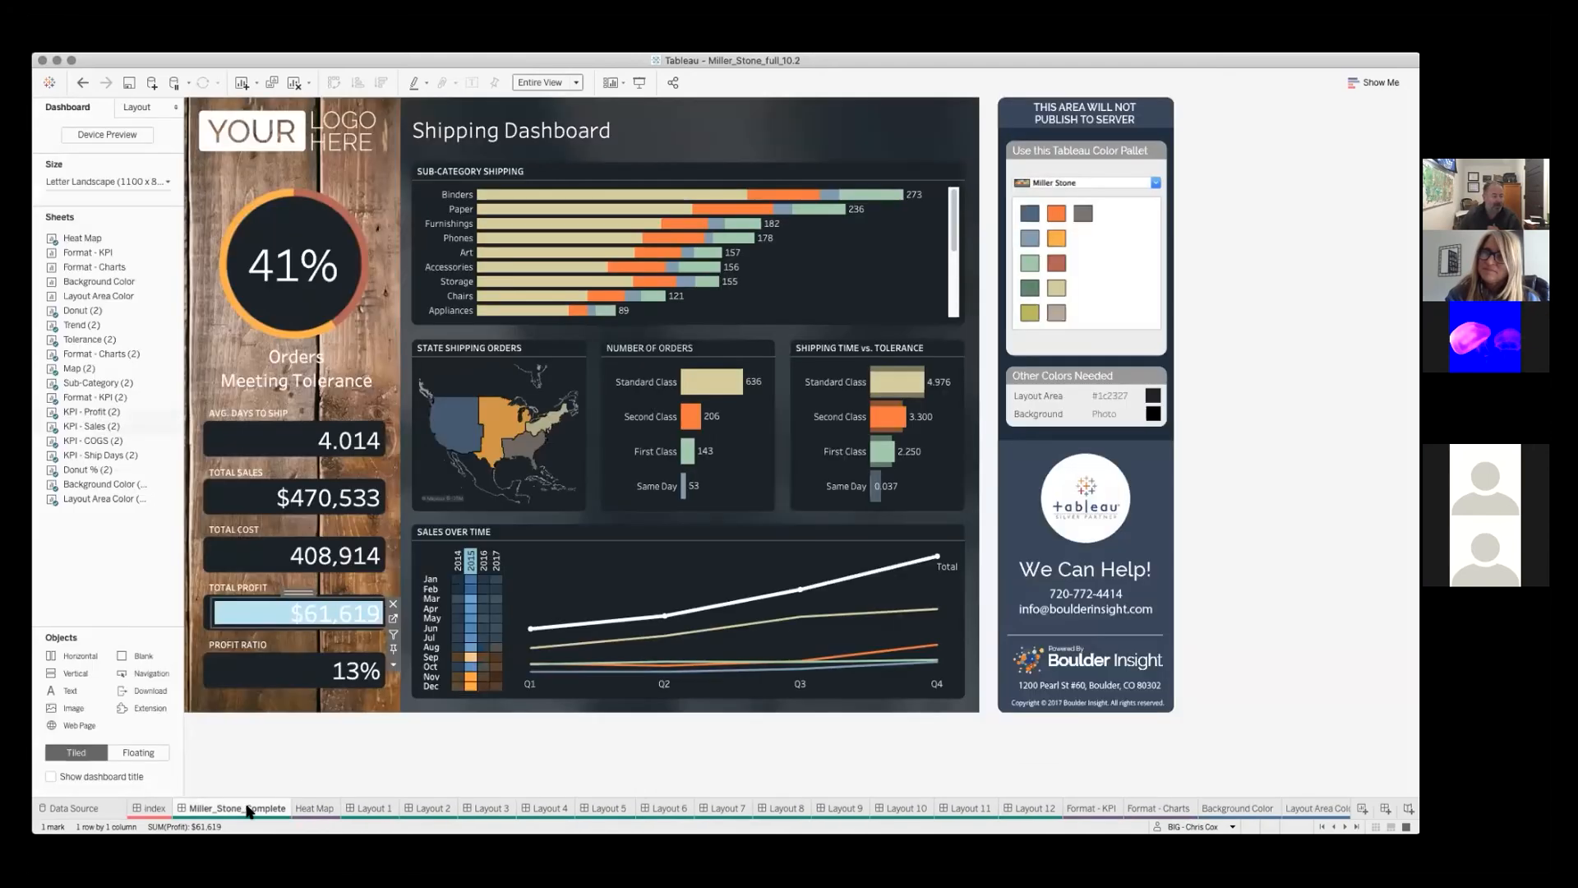
Deselect the Total Profit KPI and clear the 2015 selection in the heat map
{"action": "left_click", "coordinate": [297, 612]}
{"action": "left_click", "coordinate": [427, 751]}
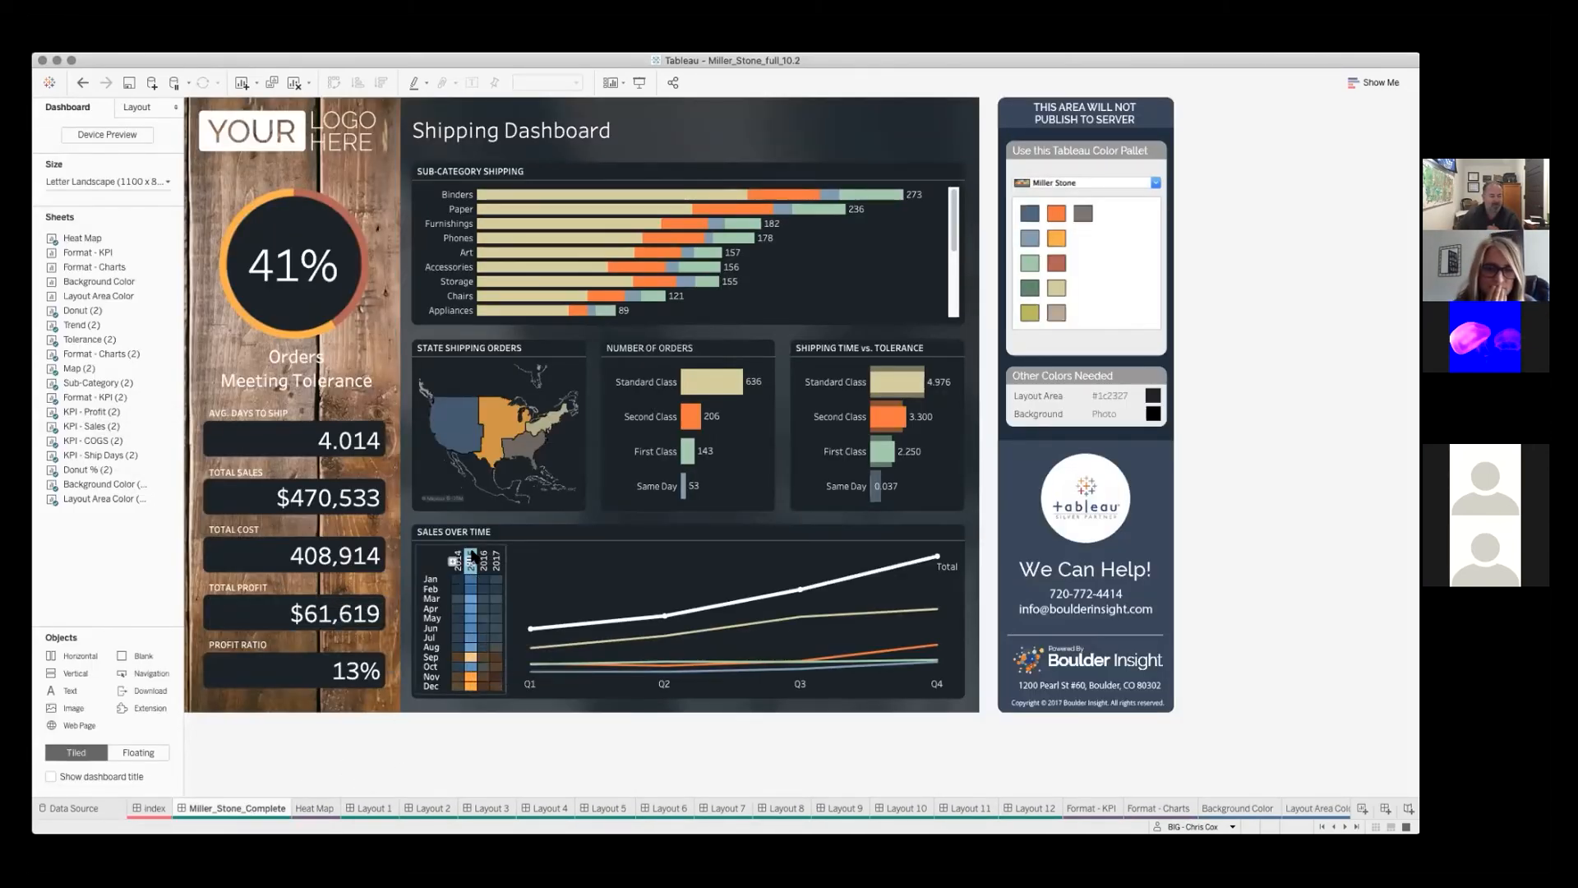
{"action": "left_click", "coordinate": [427, 558]}
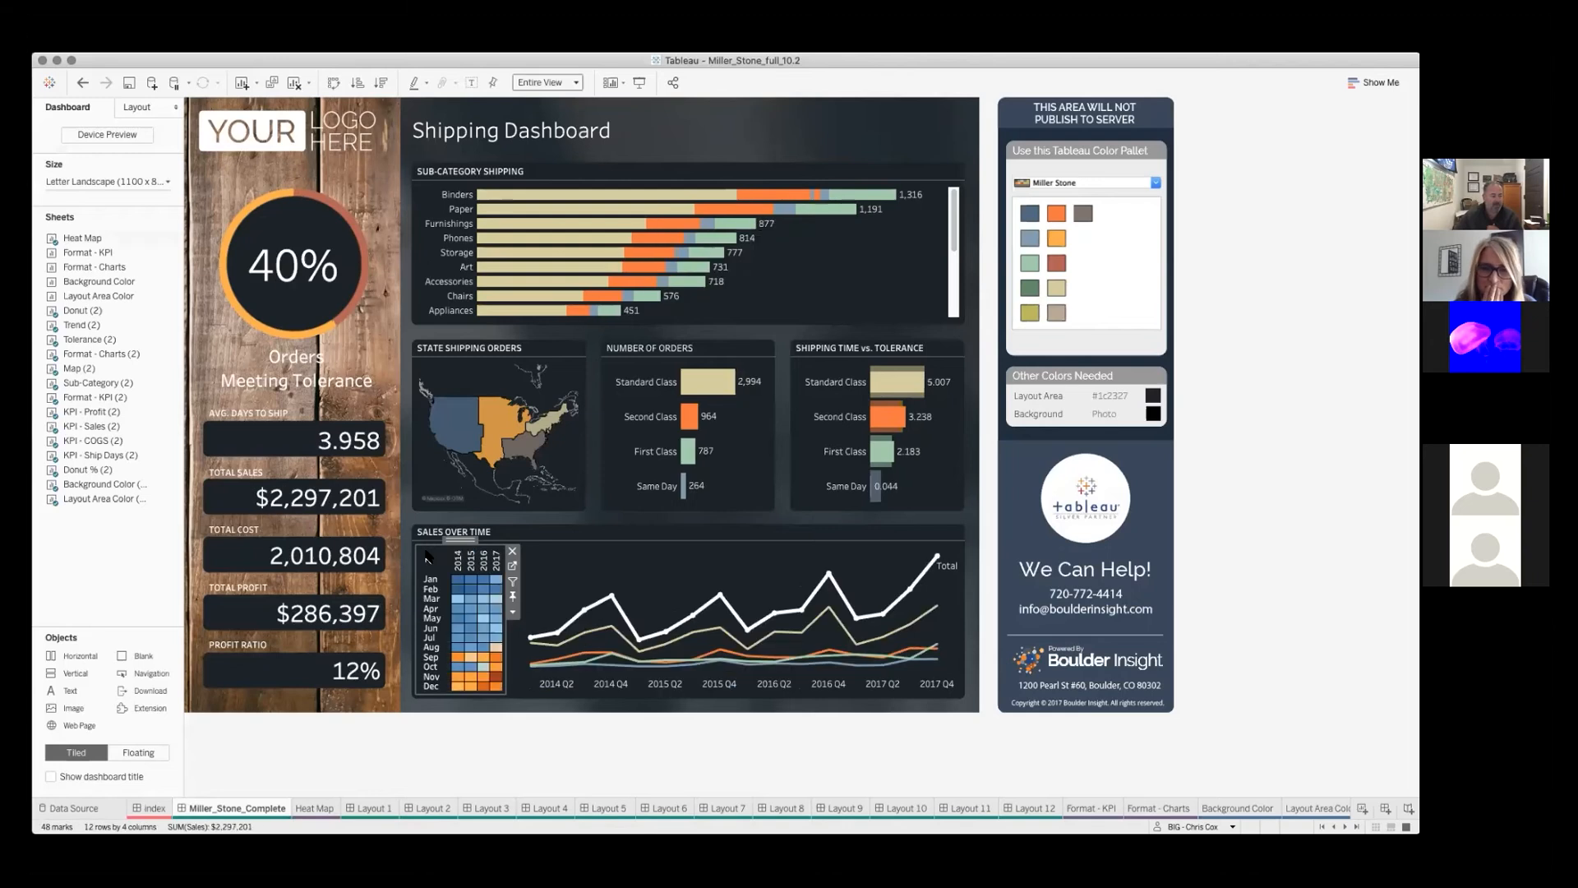
{"action": "left_click", "coordinate": [469, 743]}
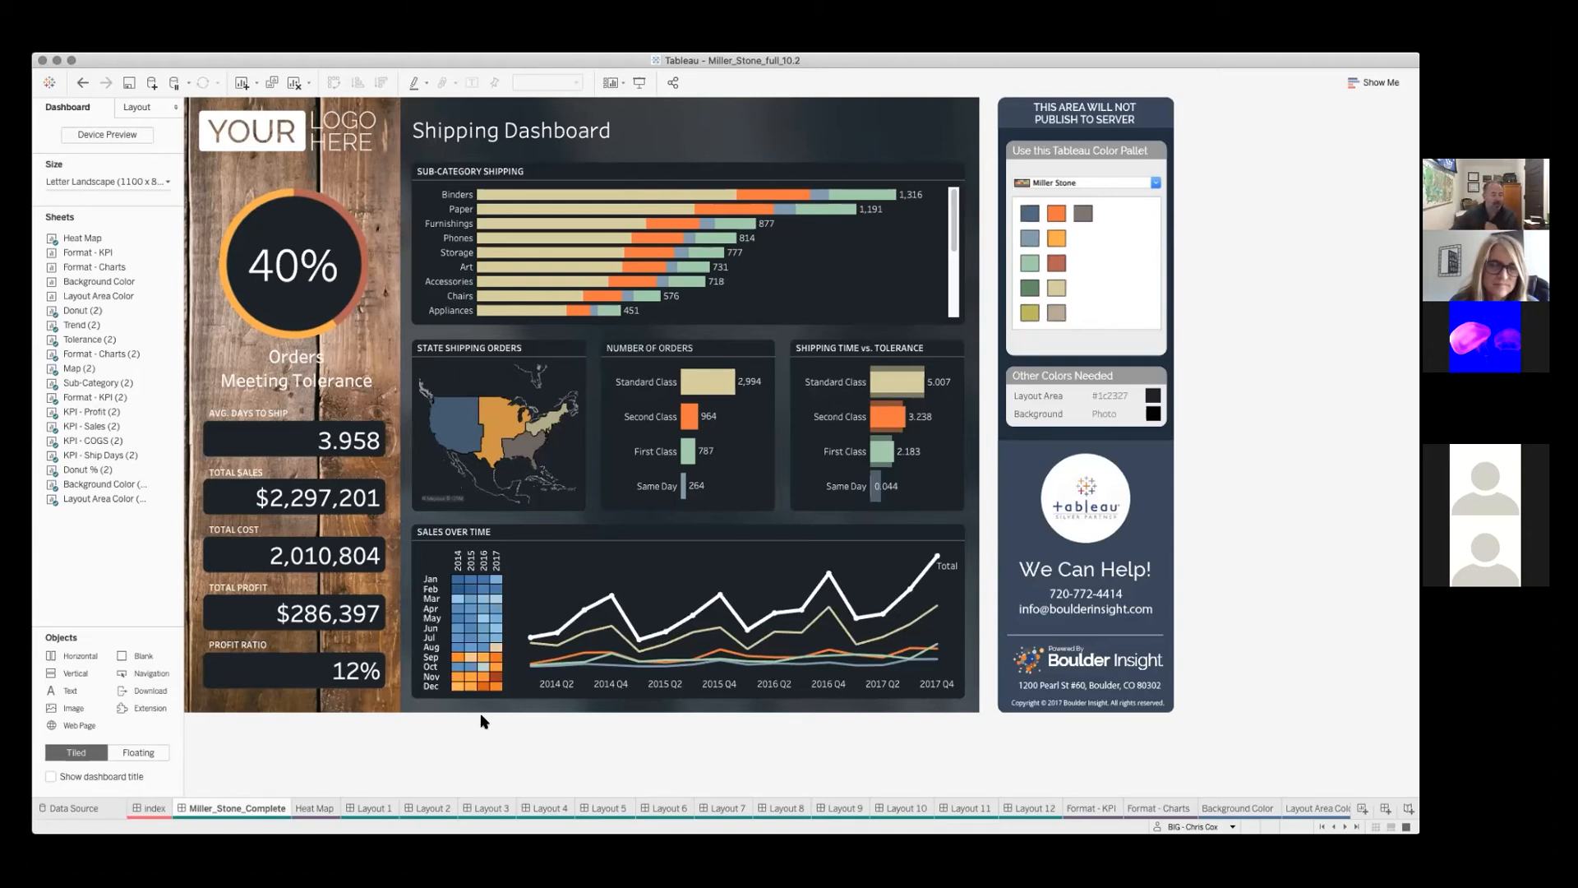
Filter the whole dashboard to August across all years using the Sales Over Time heat map
{"action": "left_click", "coordinate": [427, 648]}
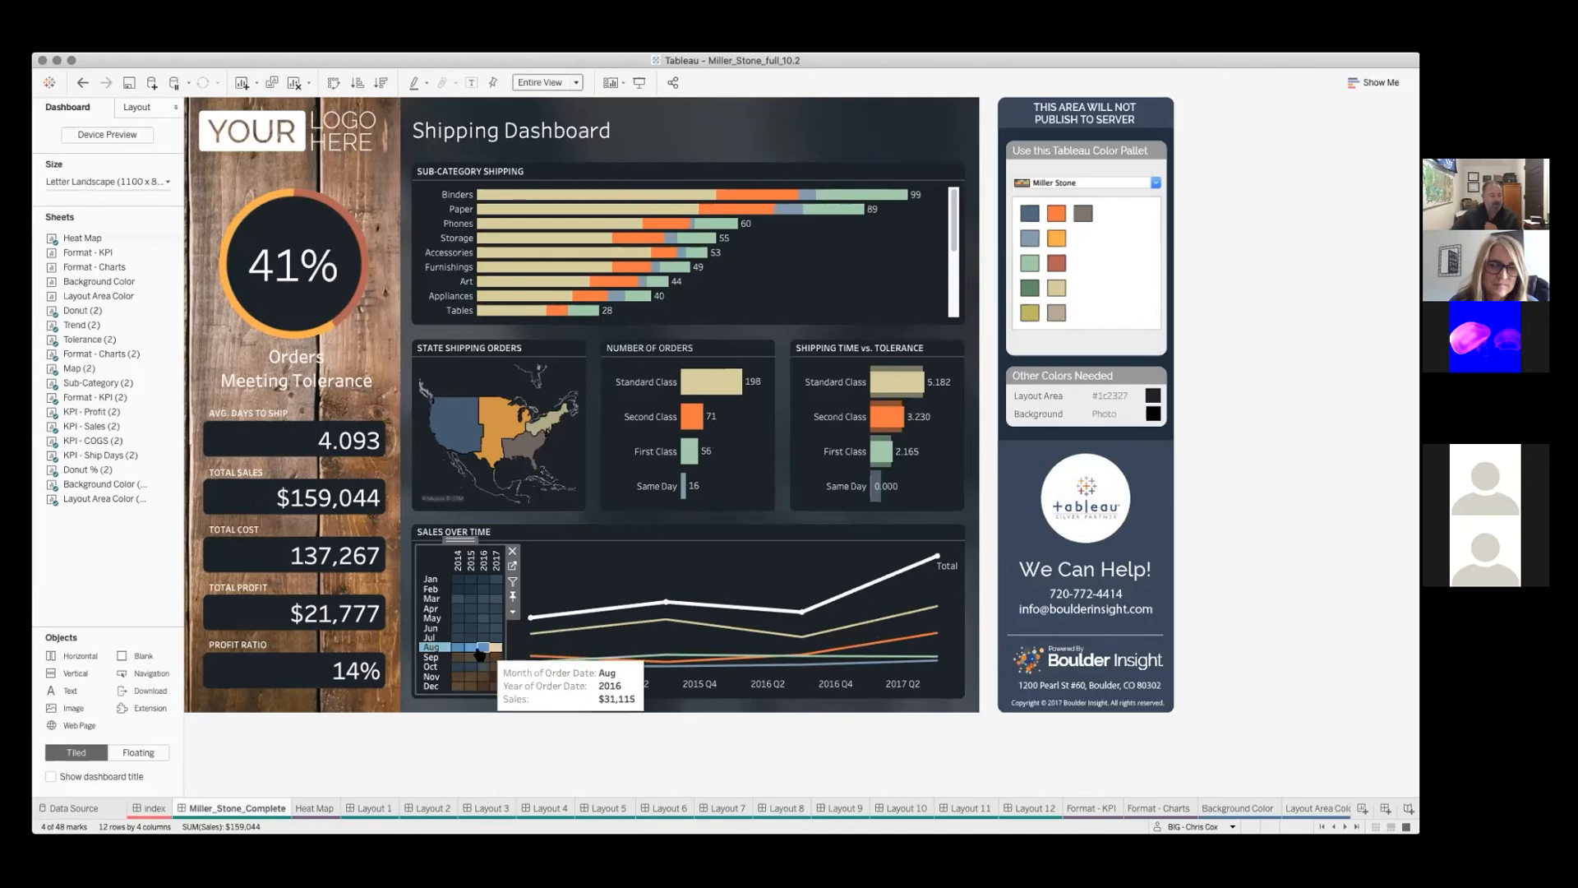
{"action": "mouse_move", "coordinate": [500, 648]}
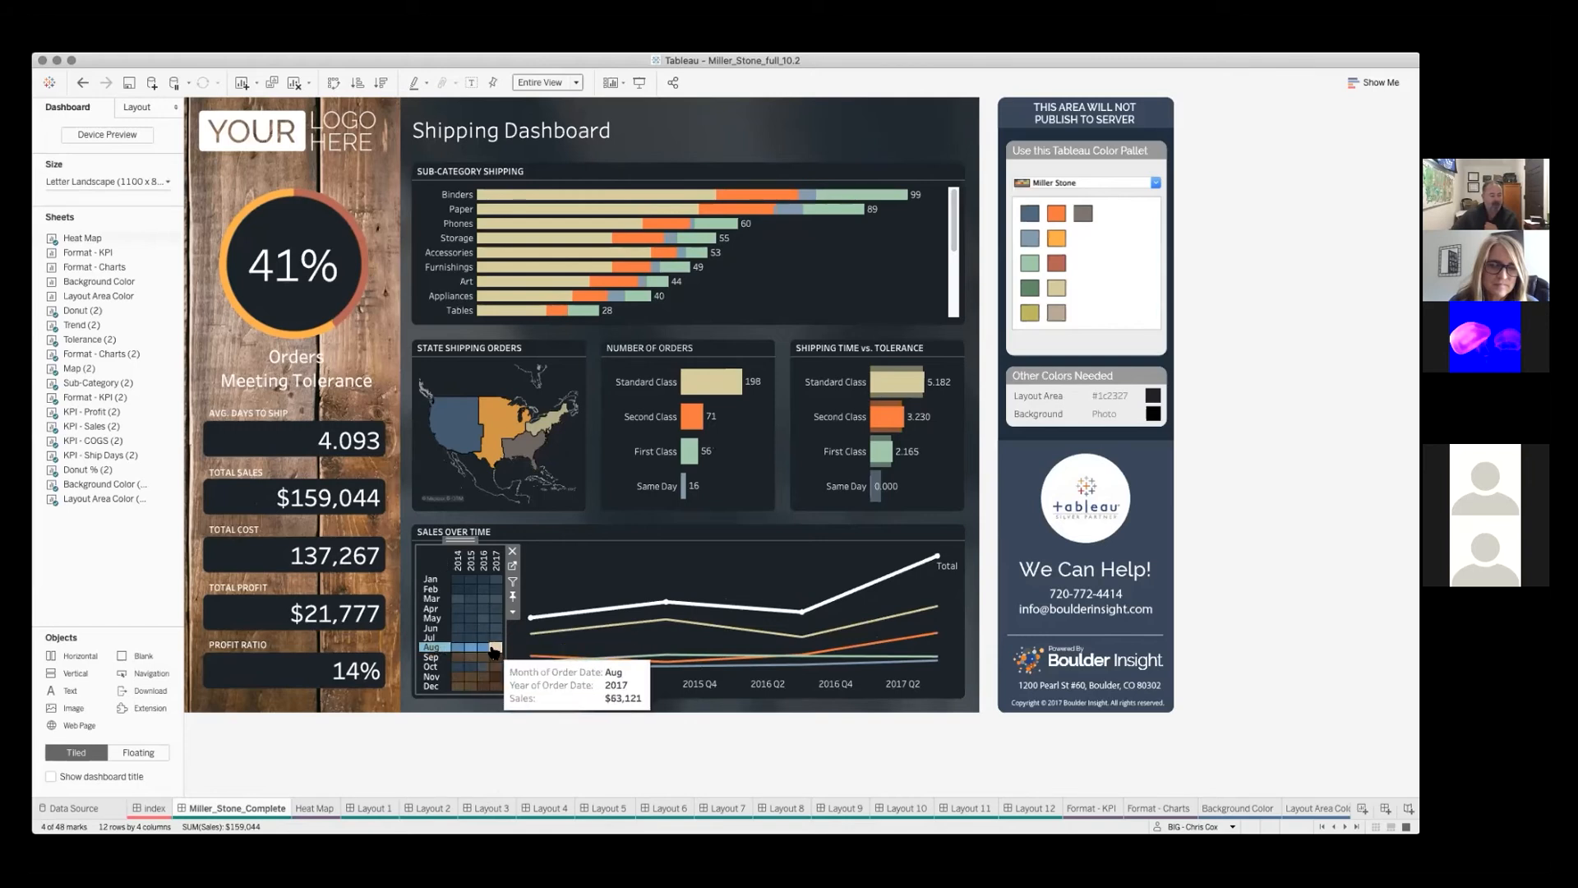
Check the quarterly totals on the trend line, then filter the dashboard to March and to April across all years using the heat map
{"action": "mouse_move", "coordinate": [534, 621]}
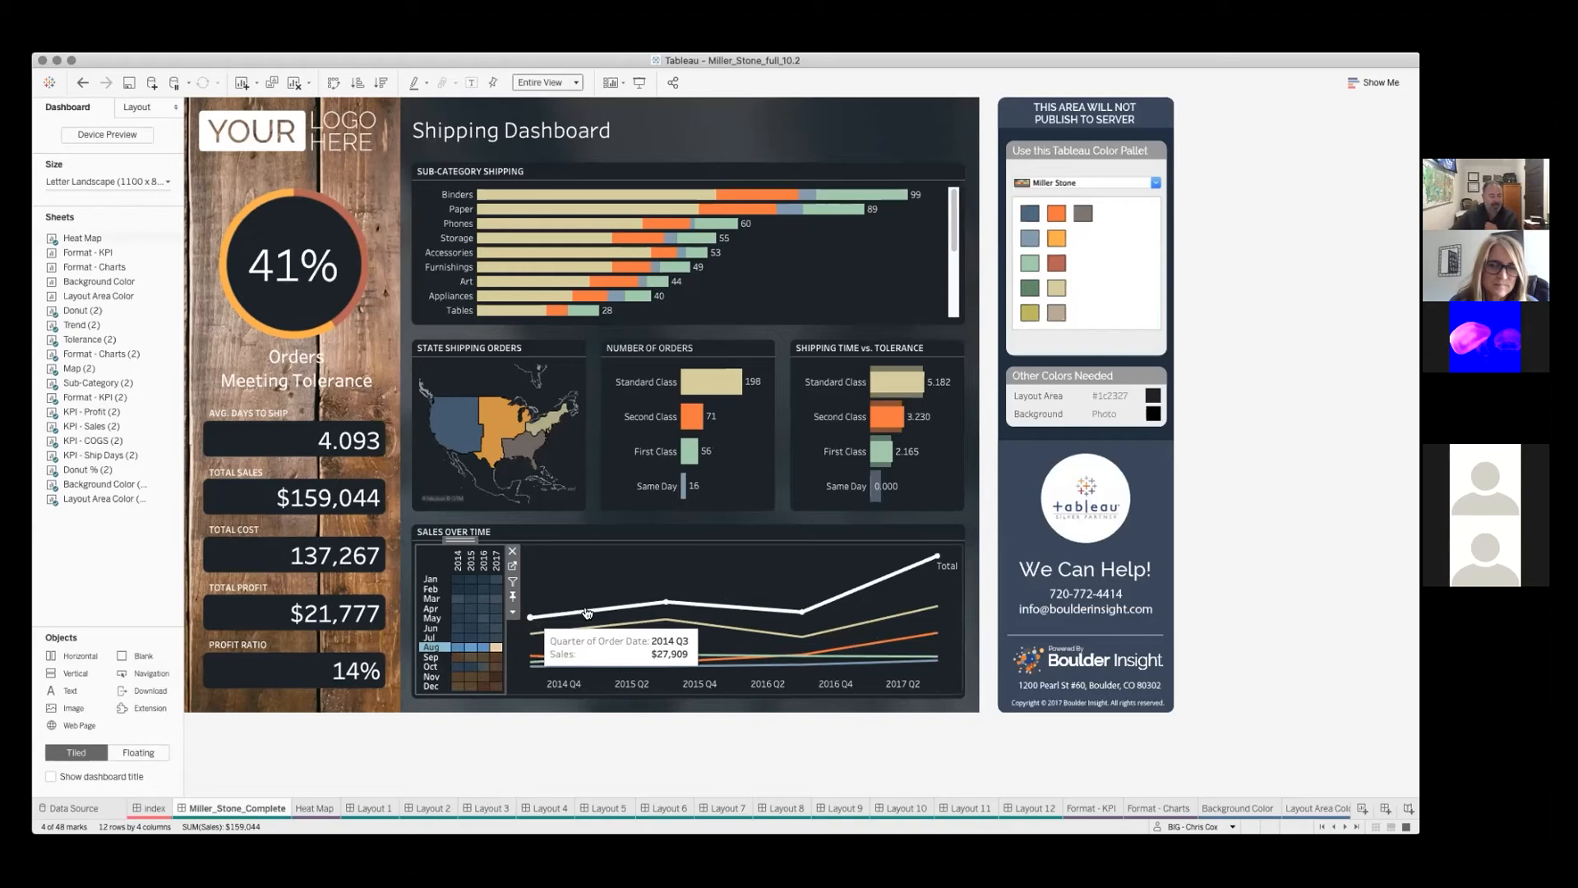
{"action": "mouse_move", "coordinate": [655, 604]}
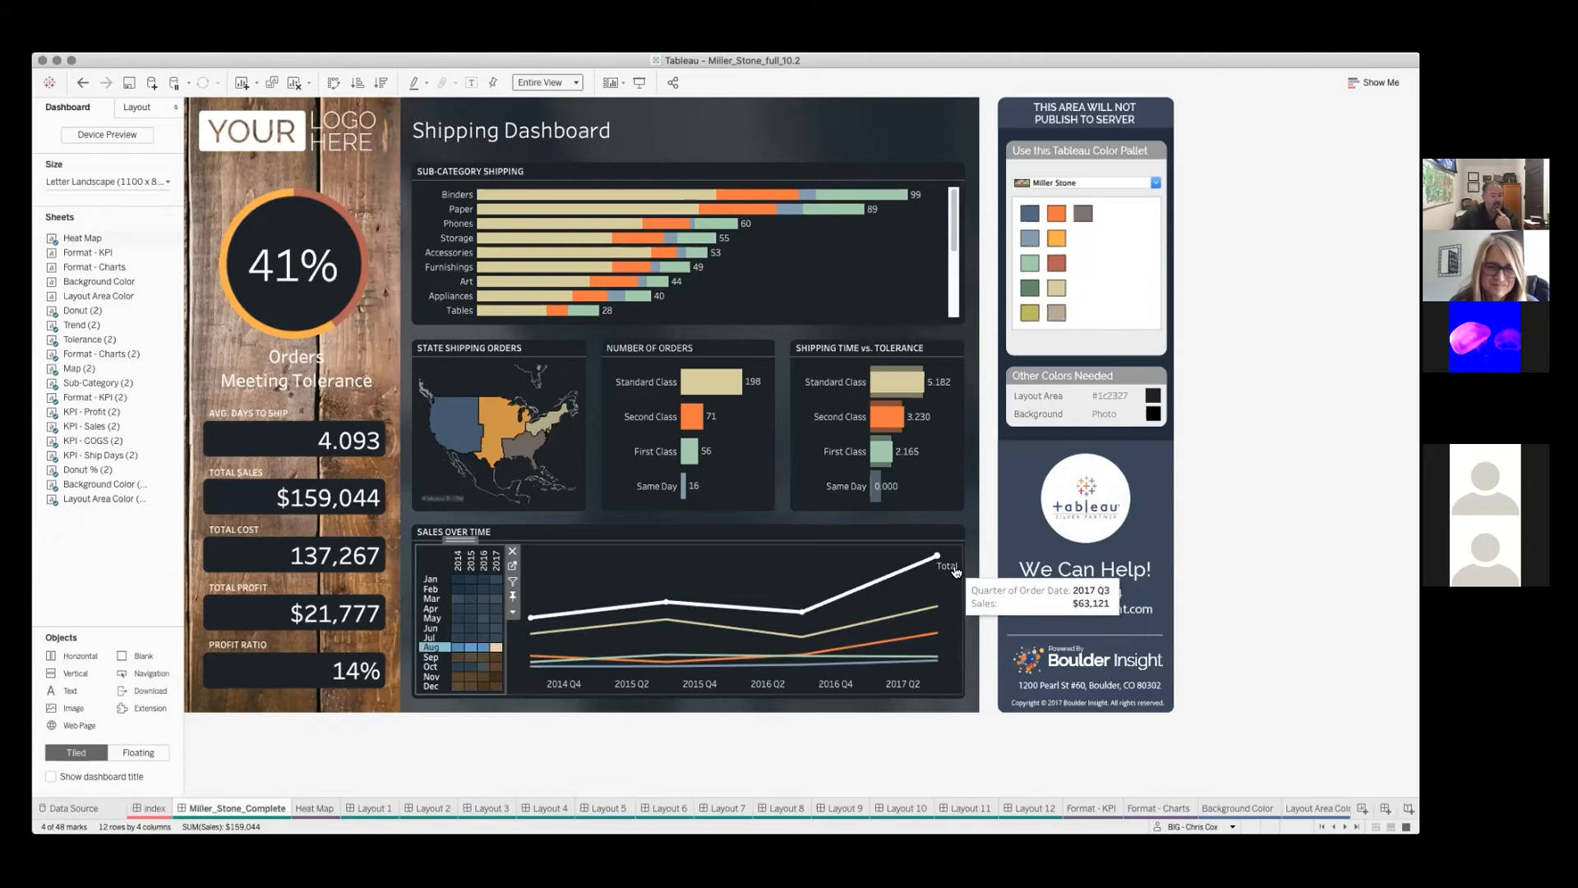
{"action": "mouse_move", "coordinate": [597, 662]}
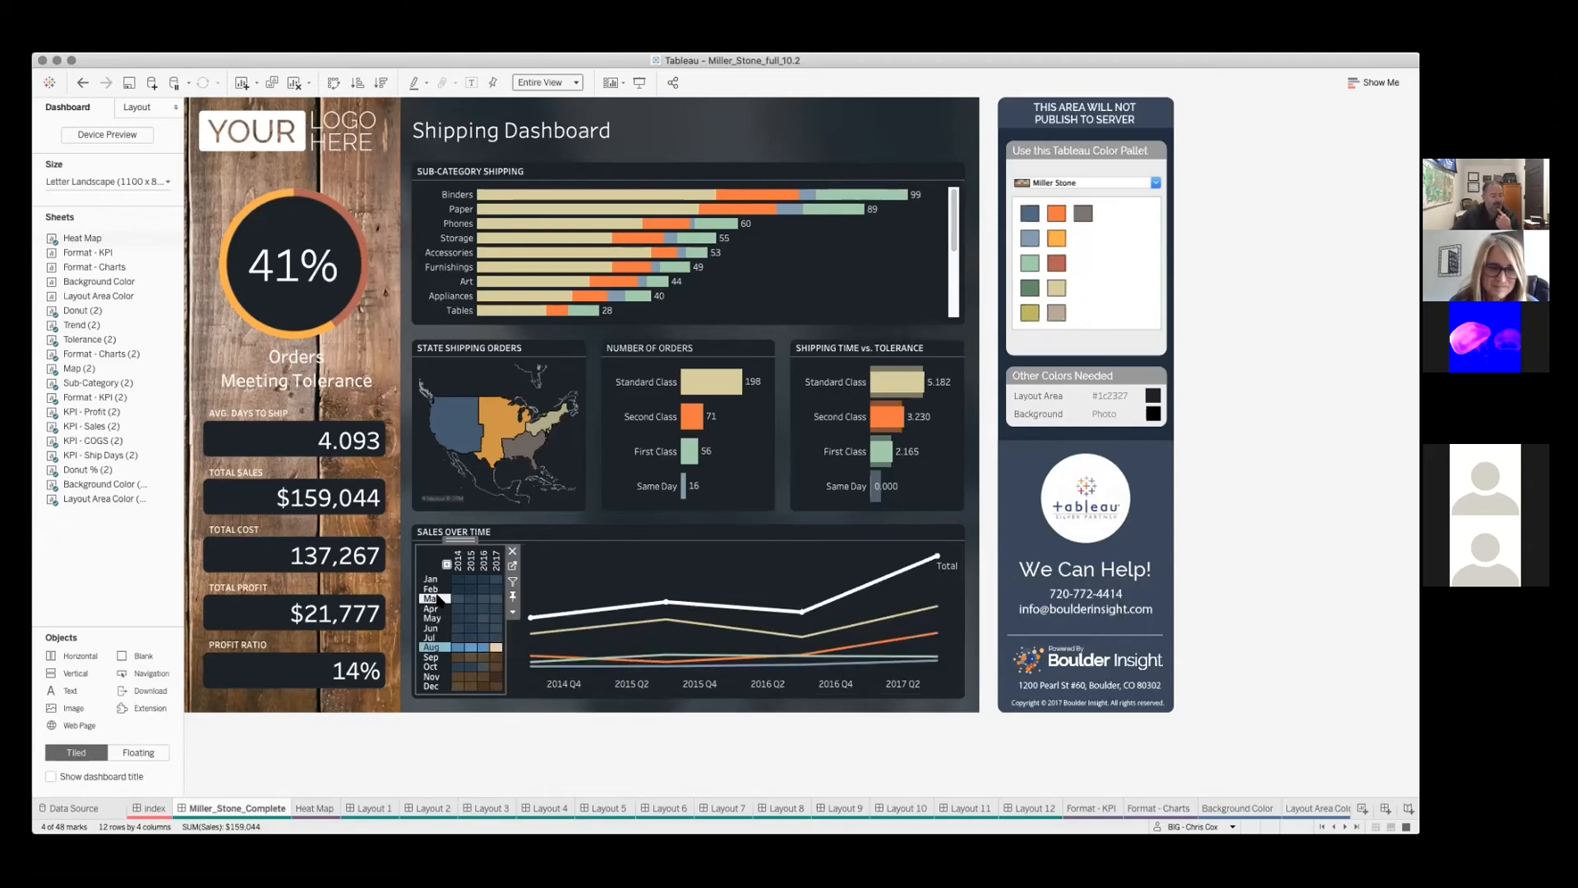
{"action": "left_click", "coordinate": [434, 599]}
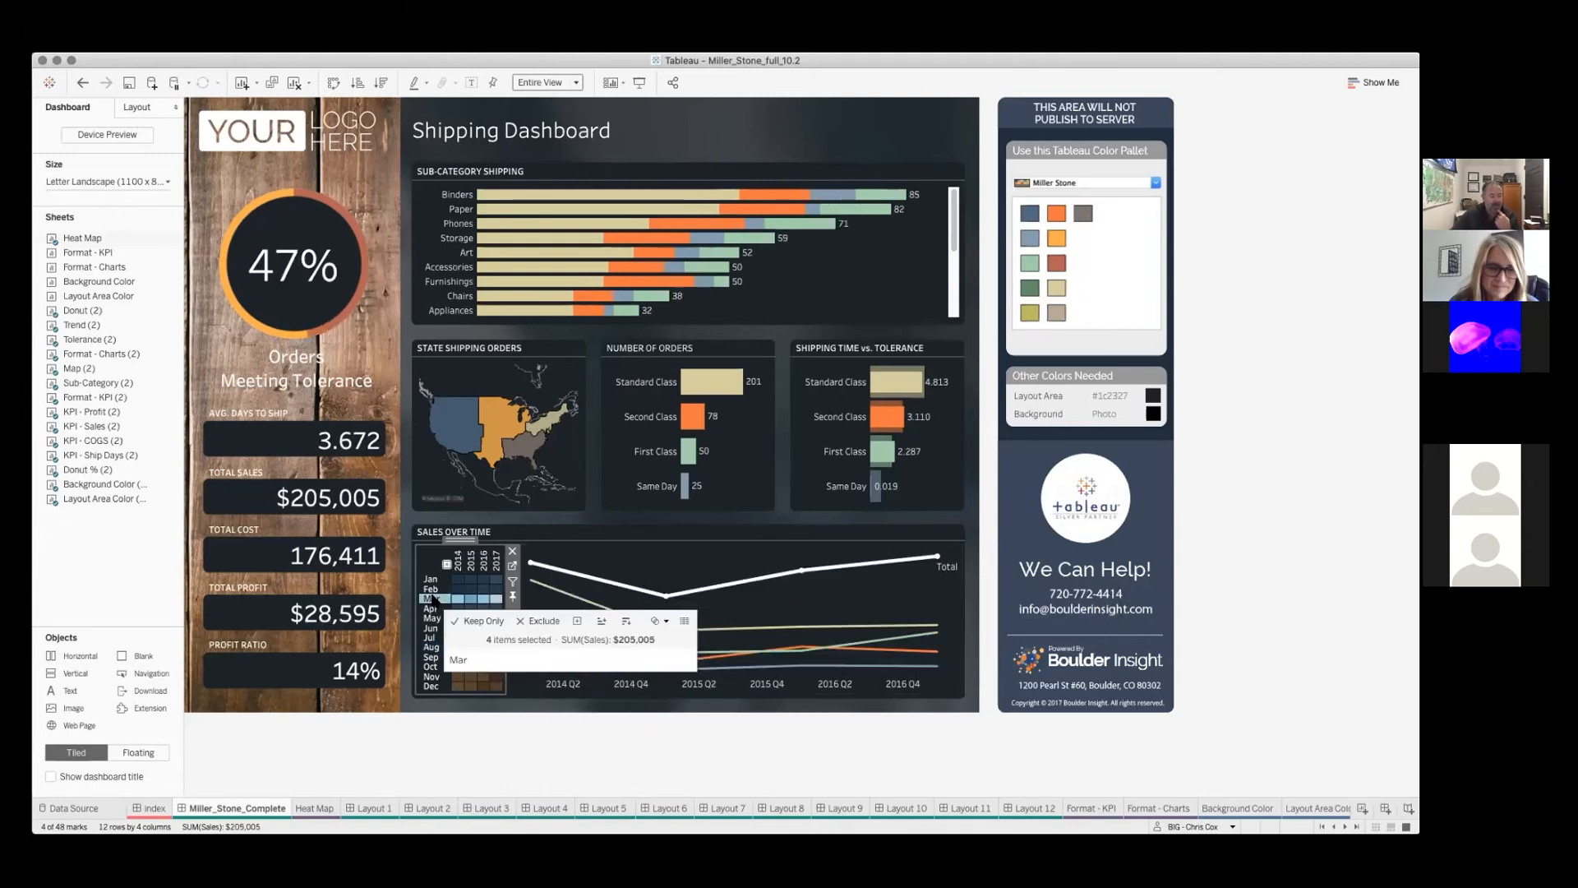
{"action": "left_click", "coordinate": [429, 608]}
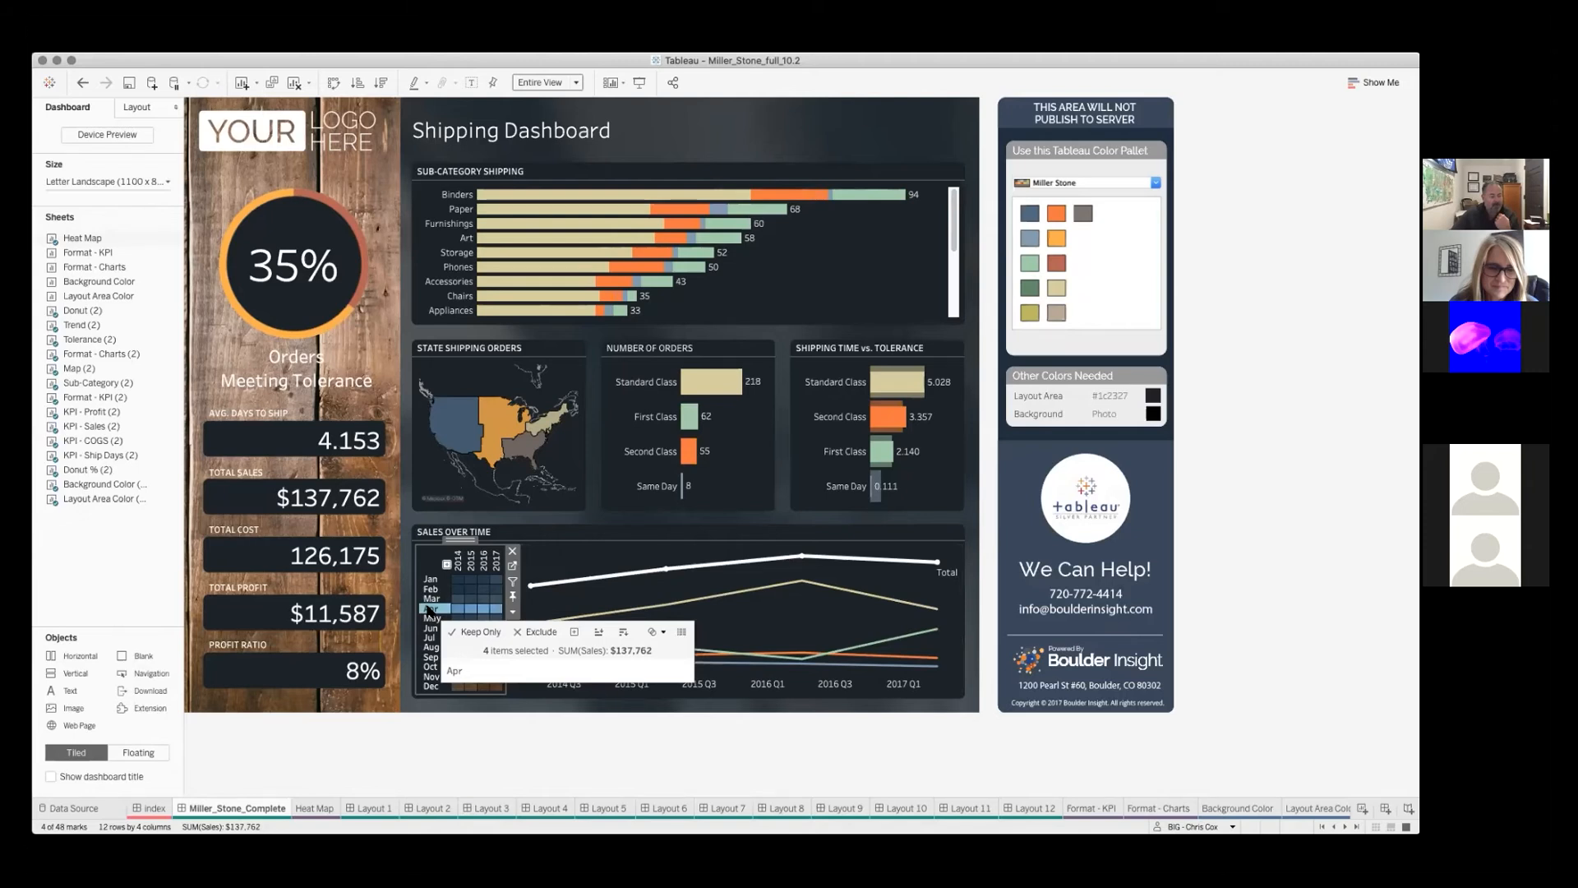
Filter the whole dashboard to April through July of 2015 and 2016 in the heat map, then clear the selection
{"action": "left_click", "coordinate": [428, 608]}
{"action": "left_click_drag", "start_coordinate": [470, 610], "coordinate": [488, 642]}
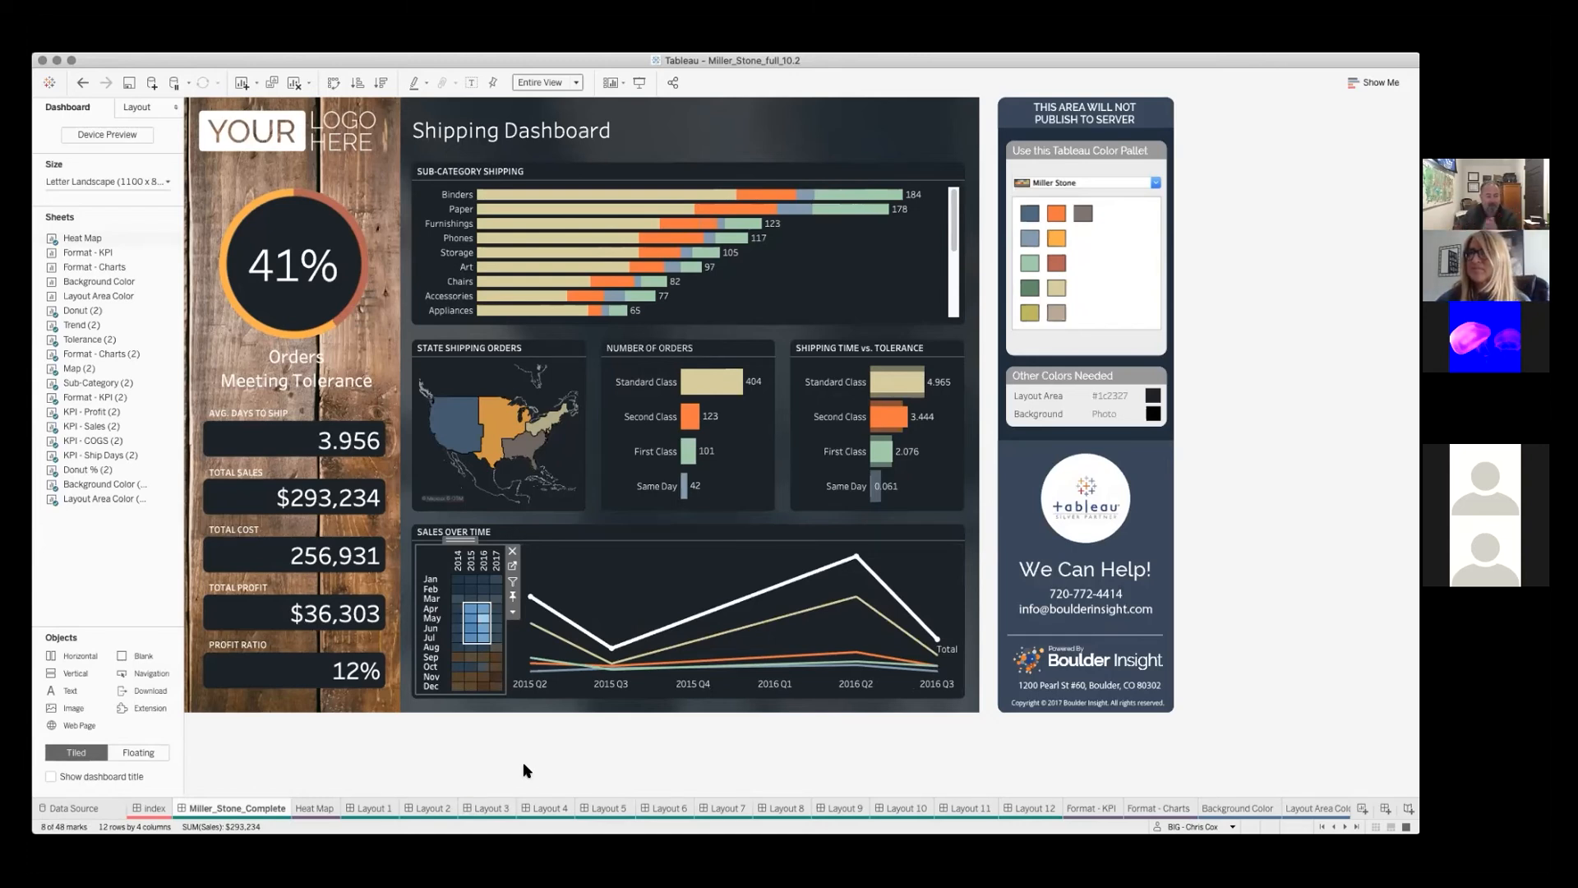
{"action": "left_click", "coordinate": [484, 629]}
{"action": "left_click", "coordinate": [485, 628]}
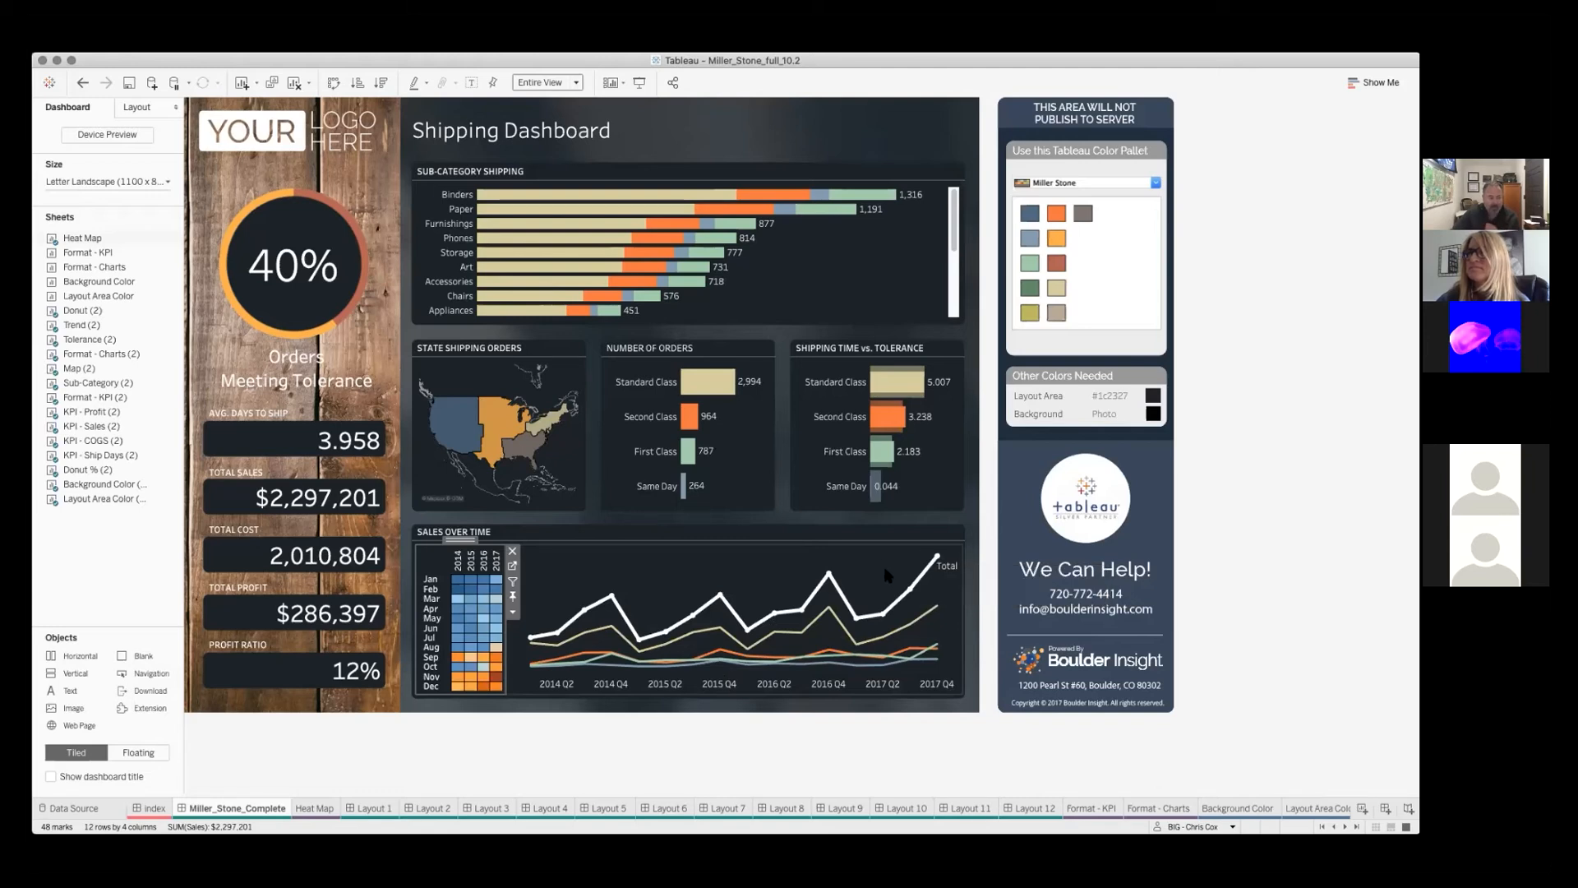
Filter the dashboard to Standard Class from Number of Orders and examine the Trend (2) worksheet's action filters before returning to Miller_Stone_Complete
{"action": "left_click", "coordinate": [642, 383]}
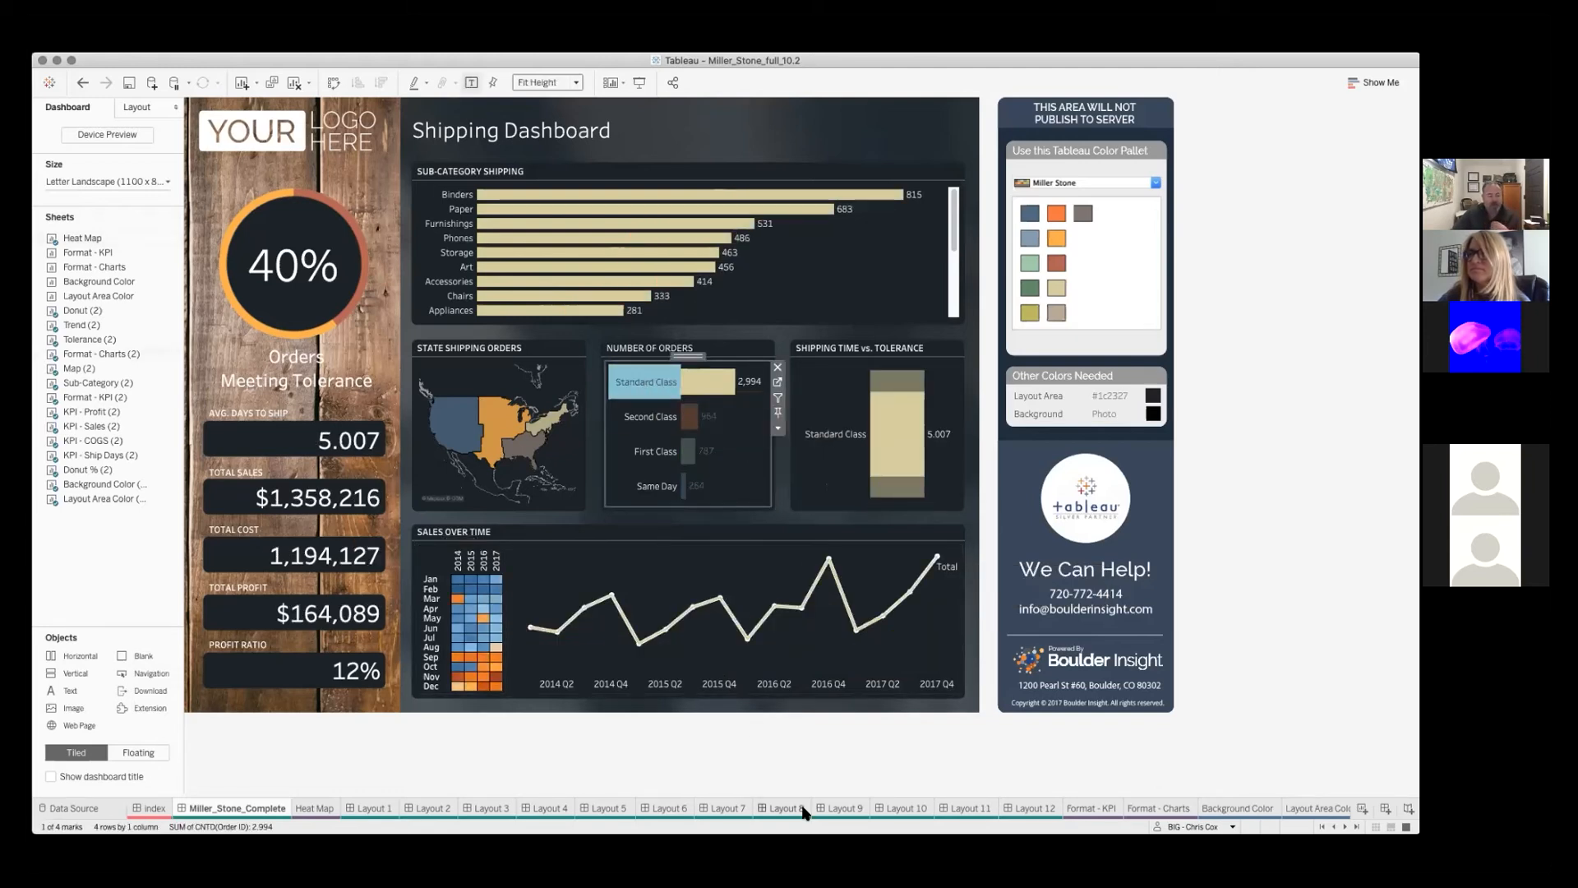
{"action": "left_click", "coordinate": [920, 633]}
{"action": "left_click", "coordinate": [969, 567]}
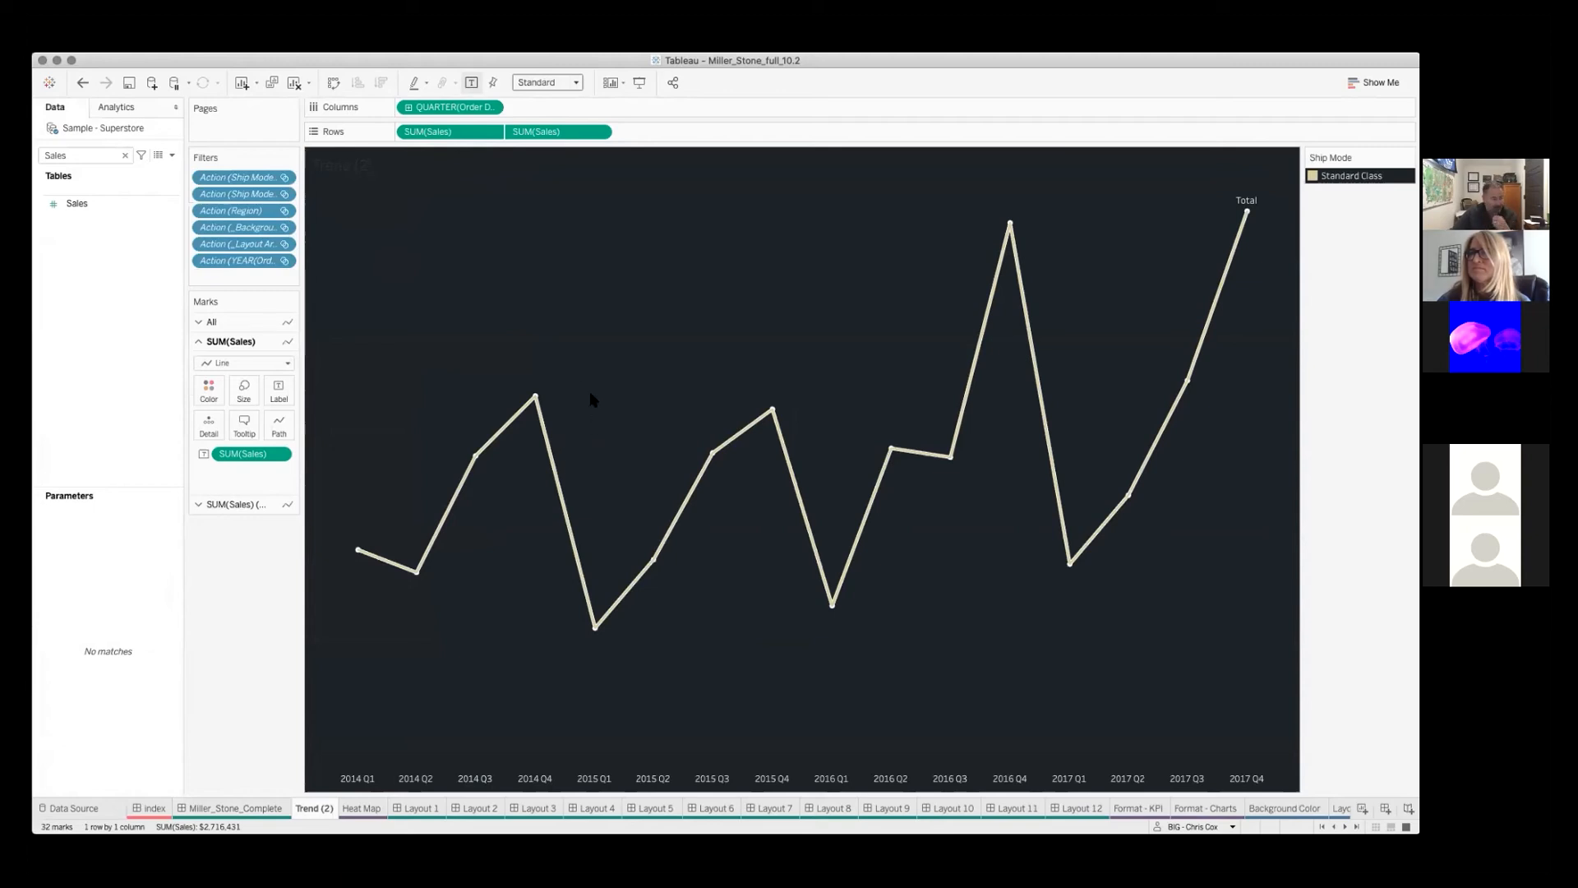
{"action": "left_click", "coordinate": [279, 808]}
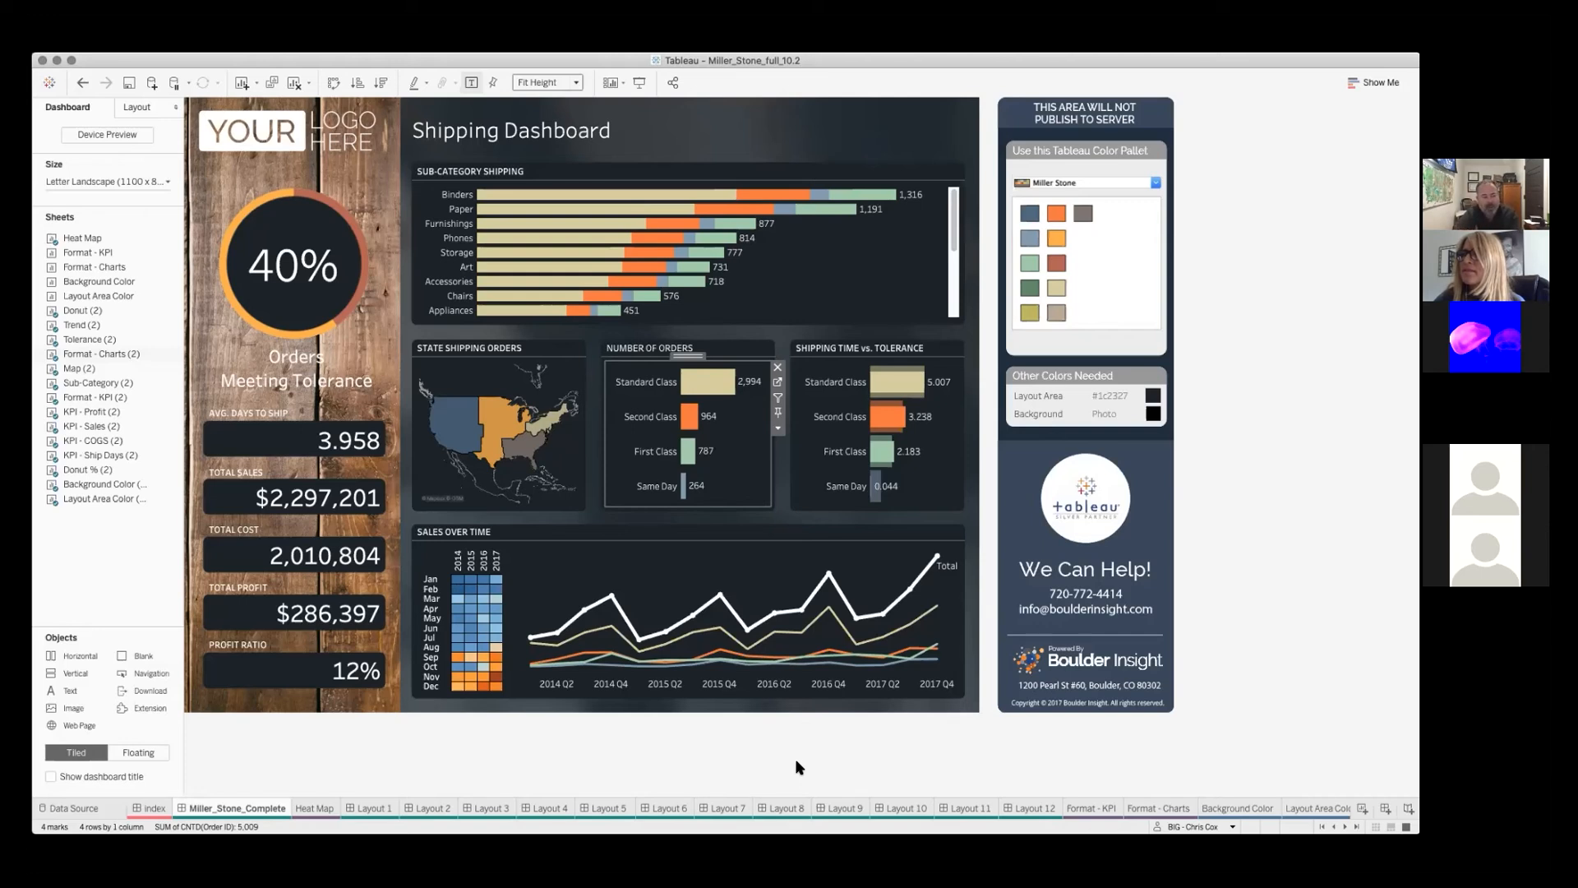
Review the Map Options of the State Shipping Orders map and close them without changes
{"action": "left_click", "coordinate": [567, 455]}
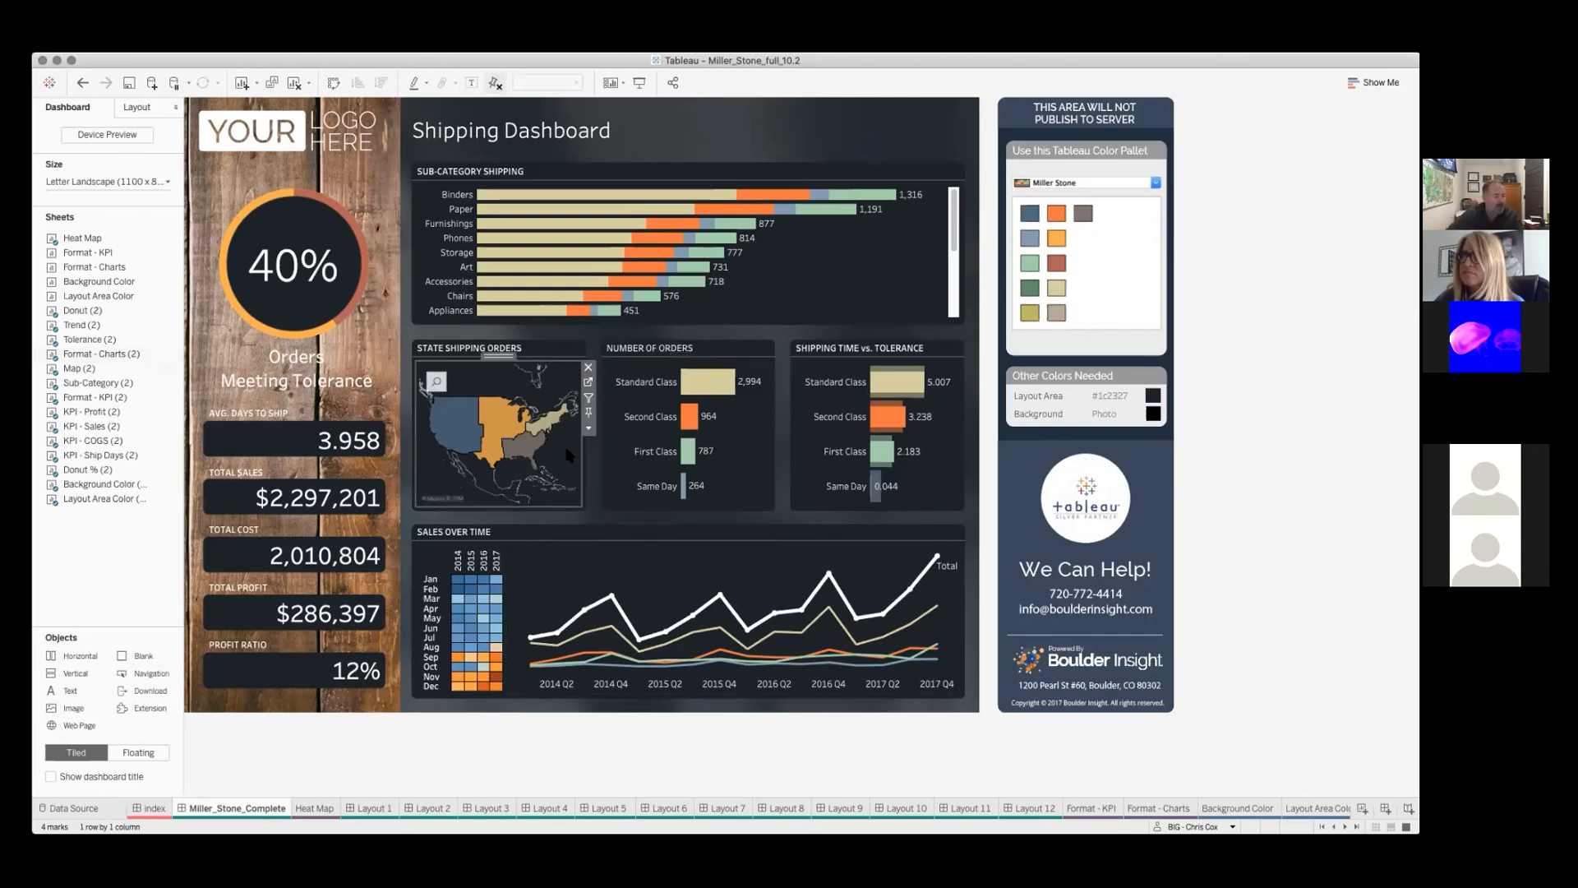
{"action": "left_click", "coordinate": [416, 60]}
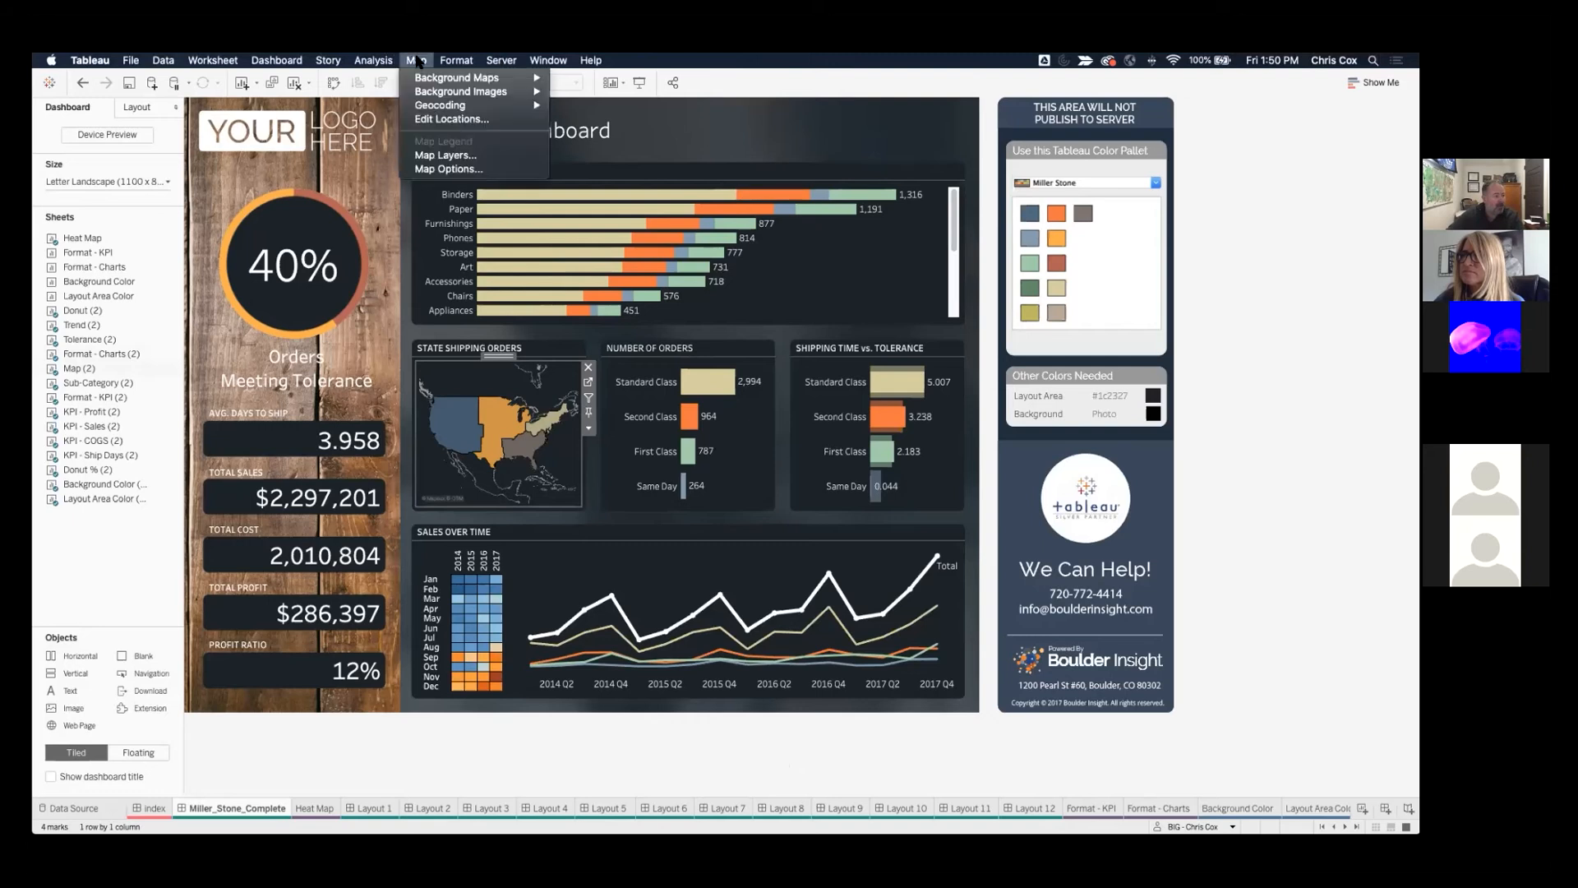
{"action": "left_click", "coordinate": [460, 169]}
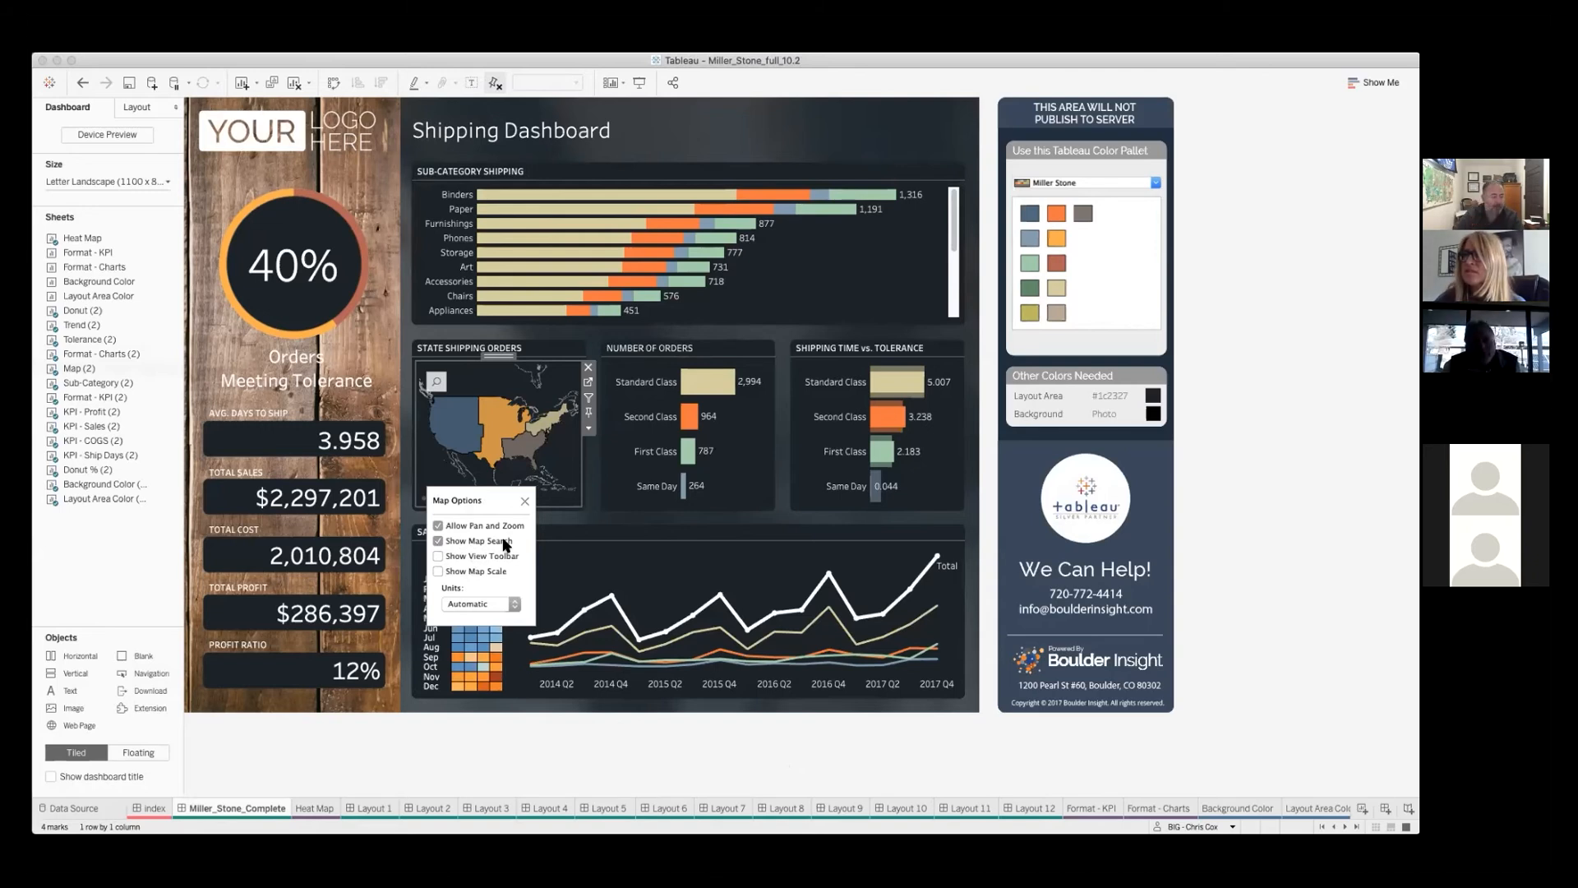
{"action": "left_click", "coordinate": [523, 502]}
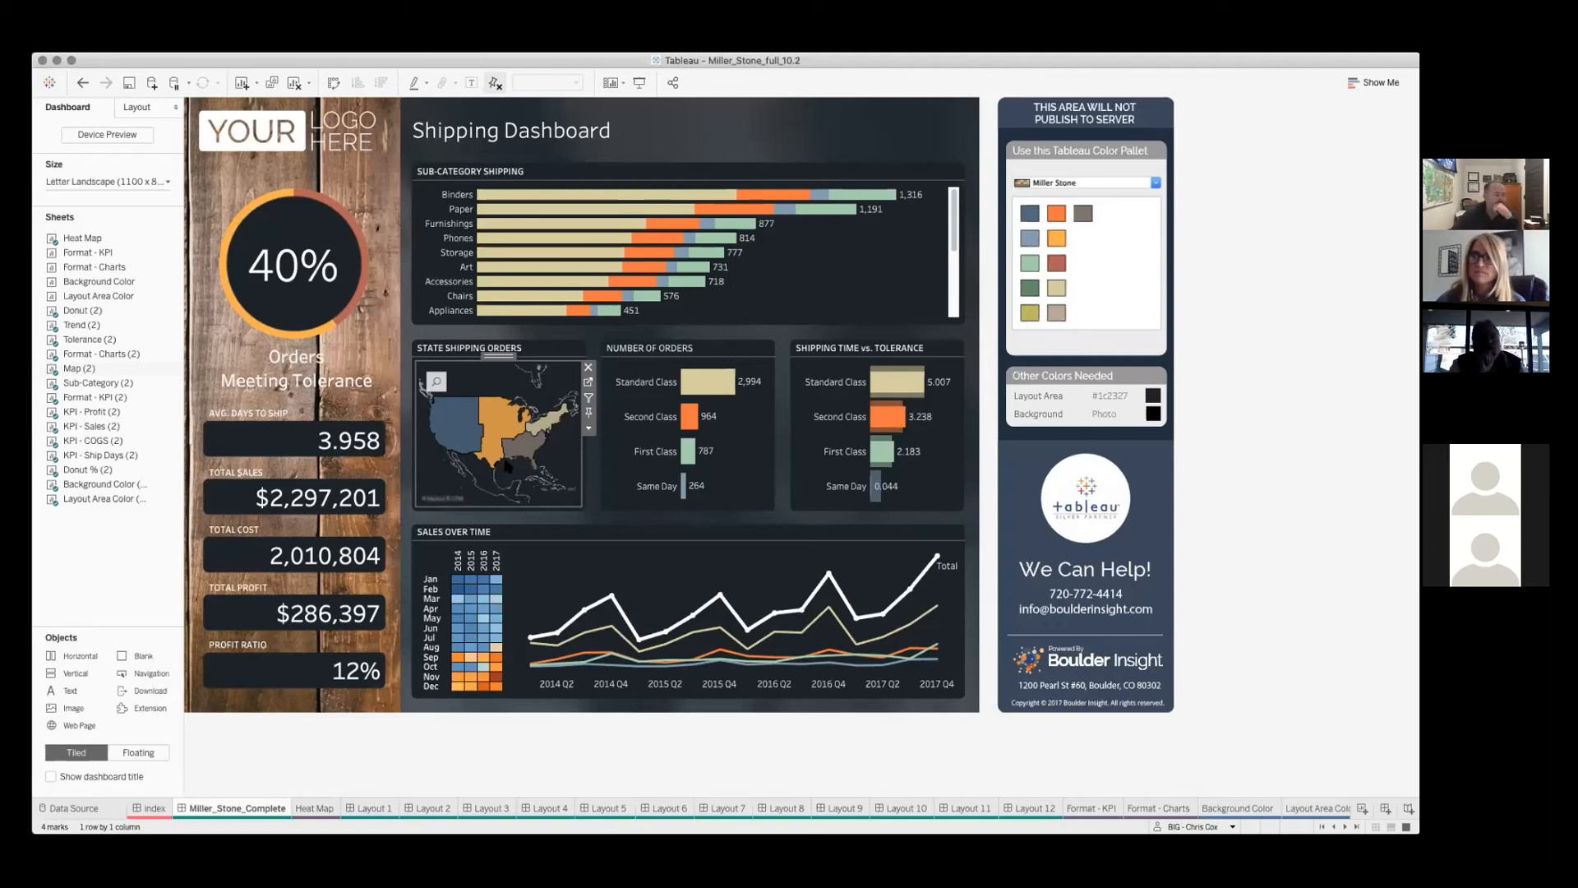
Filter the dashboard to the Central region and keep only Central on the State Shipping Orders map
{"action": "left_click", "coordinate": [502, 434]}
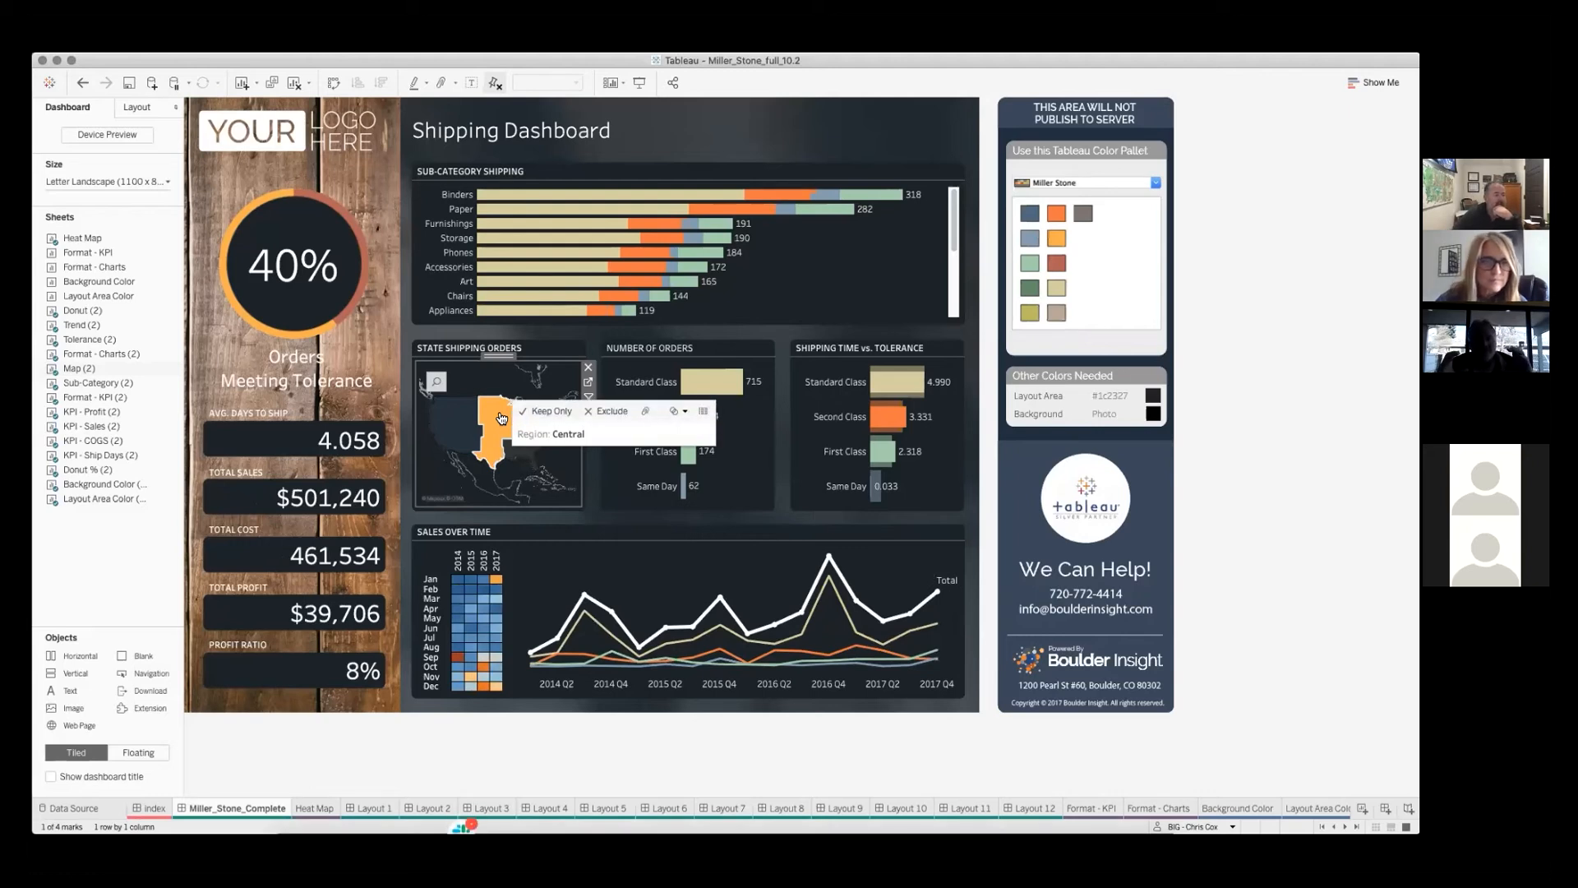
{"action": "left_click", "coordinate": [546, 411]}
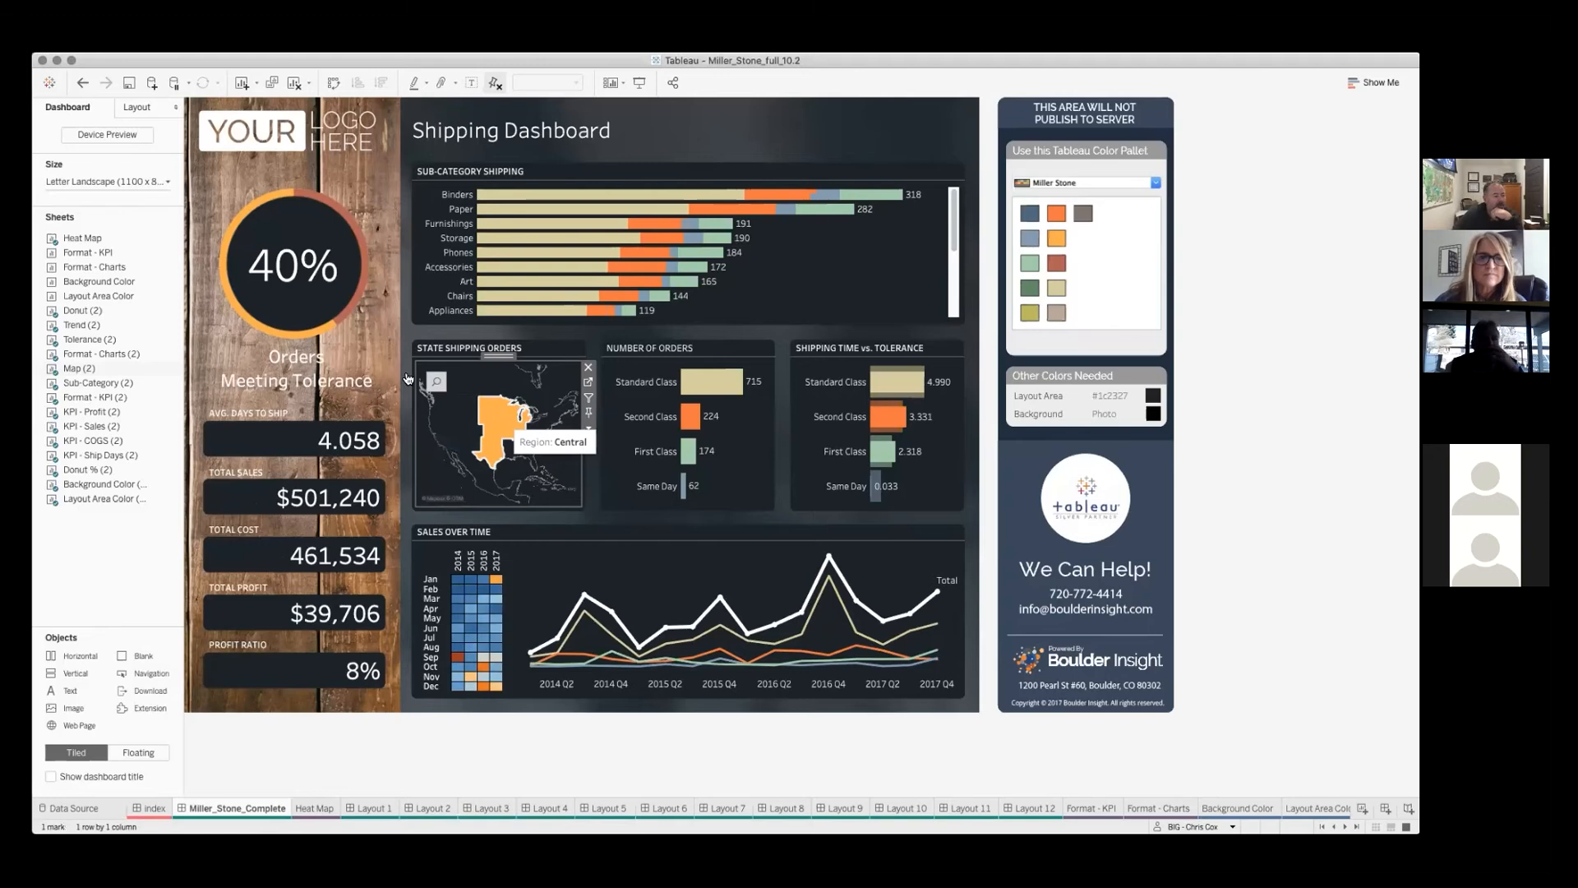
{"action": "left_click", "coordinate": [450, 410]}
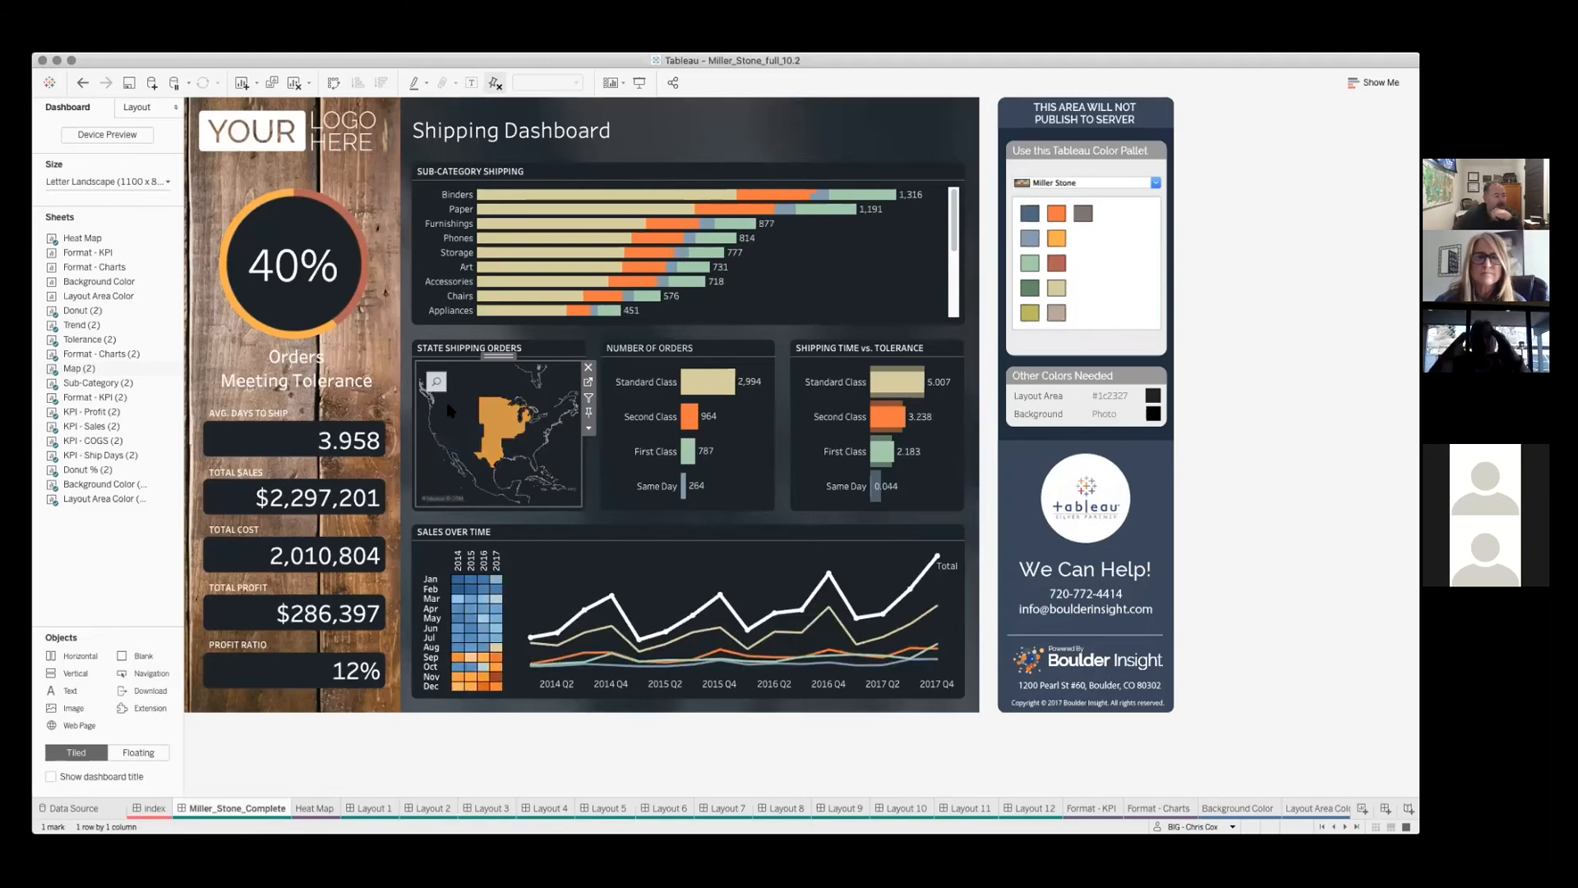
{"action": "left_click", "coordinate": [485, 379]}
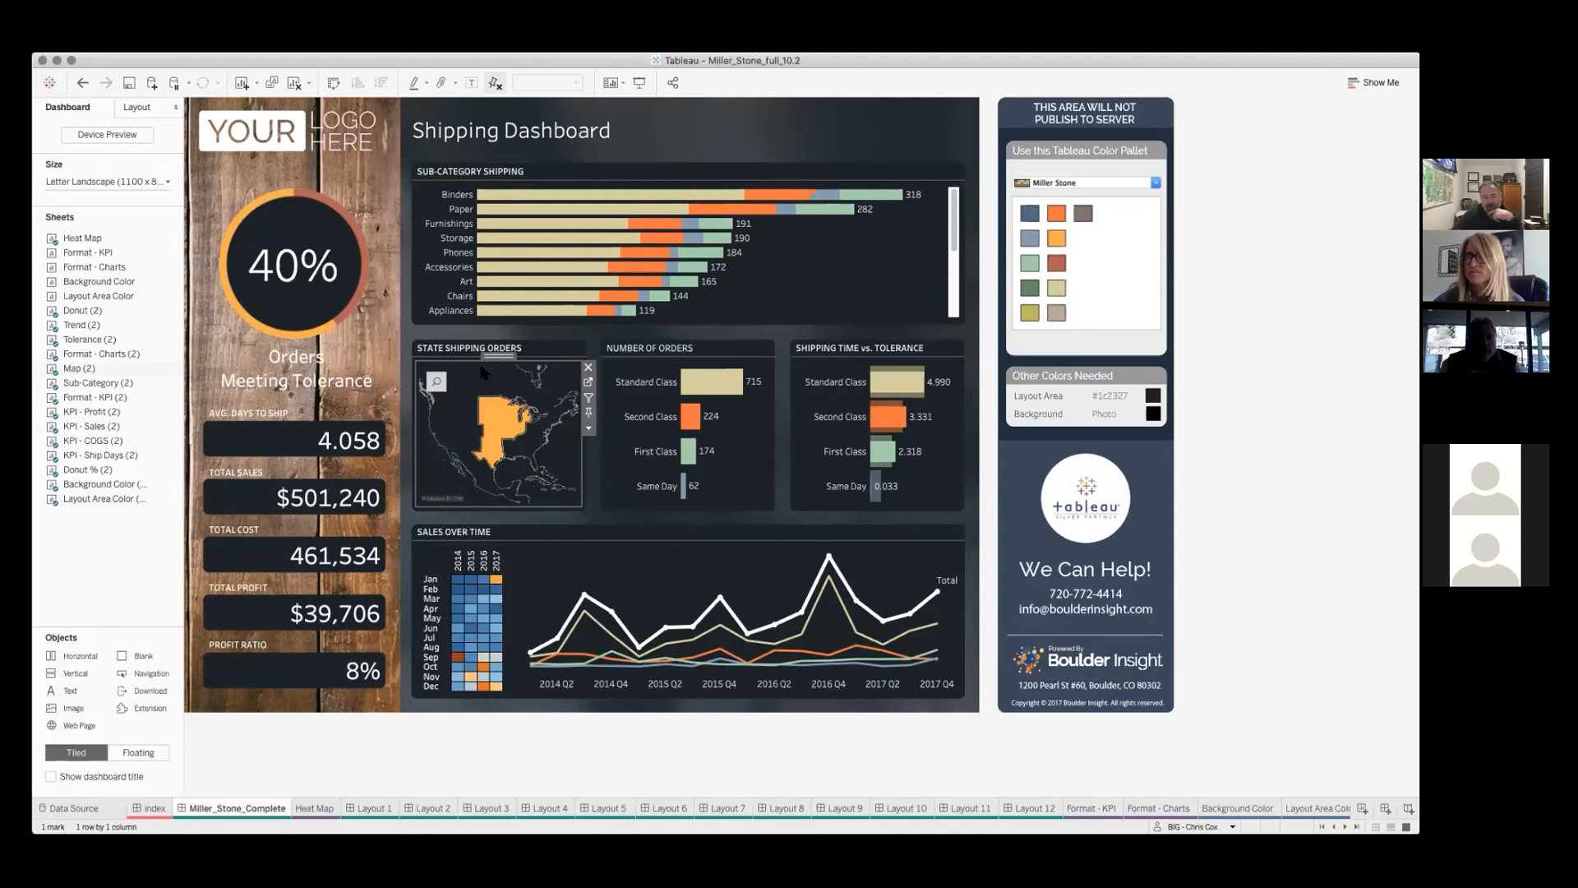
Combine the Central filter with Standard Class from Number of Orders, then clear the ship mode and the region selection
{"action": "left_click", "coordinate": [640, 382]}
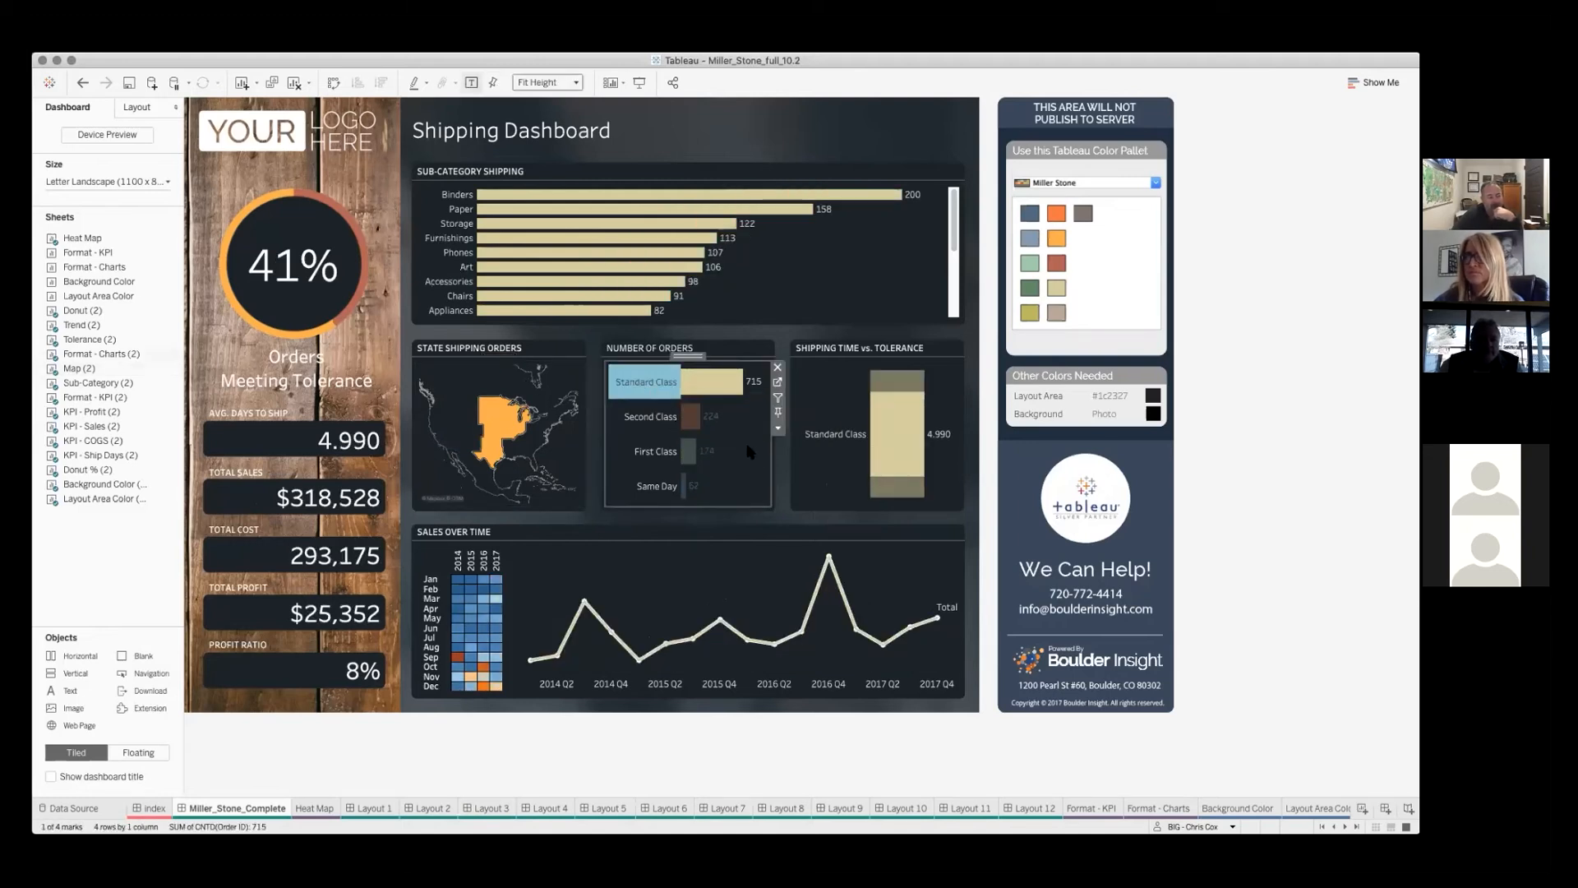
{"action": "mouse_move", "coordinate": [899, 470]}
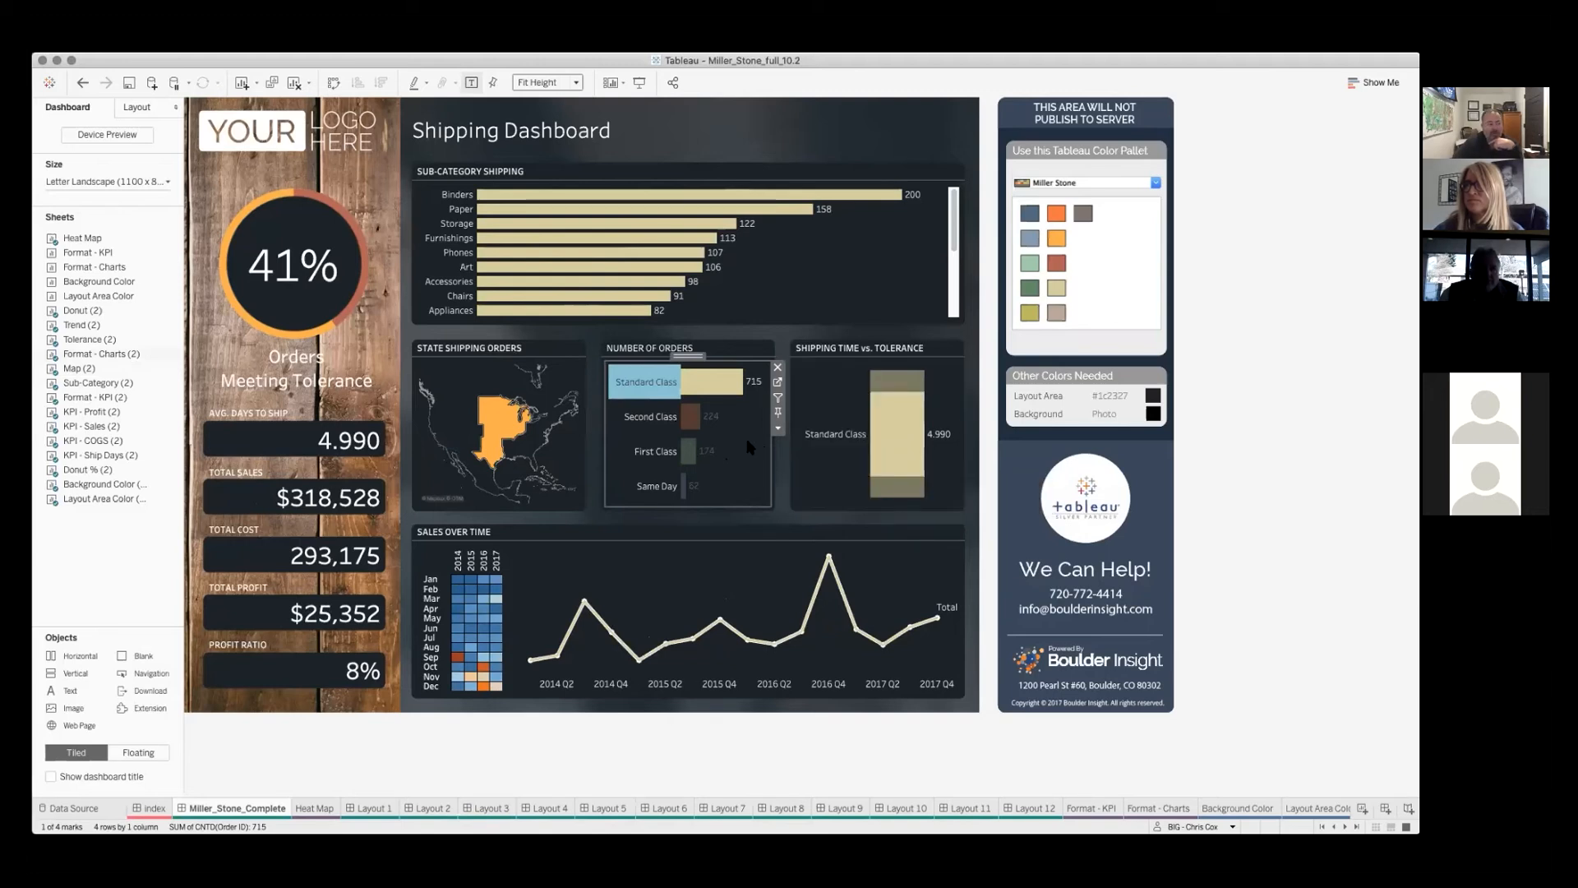
{"action": "left_click", "coordinate": [647, 383]}
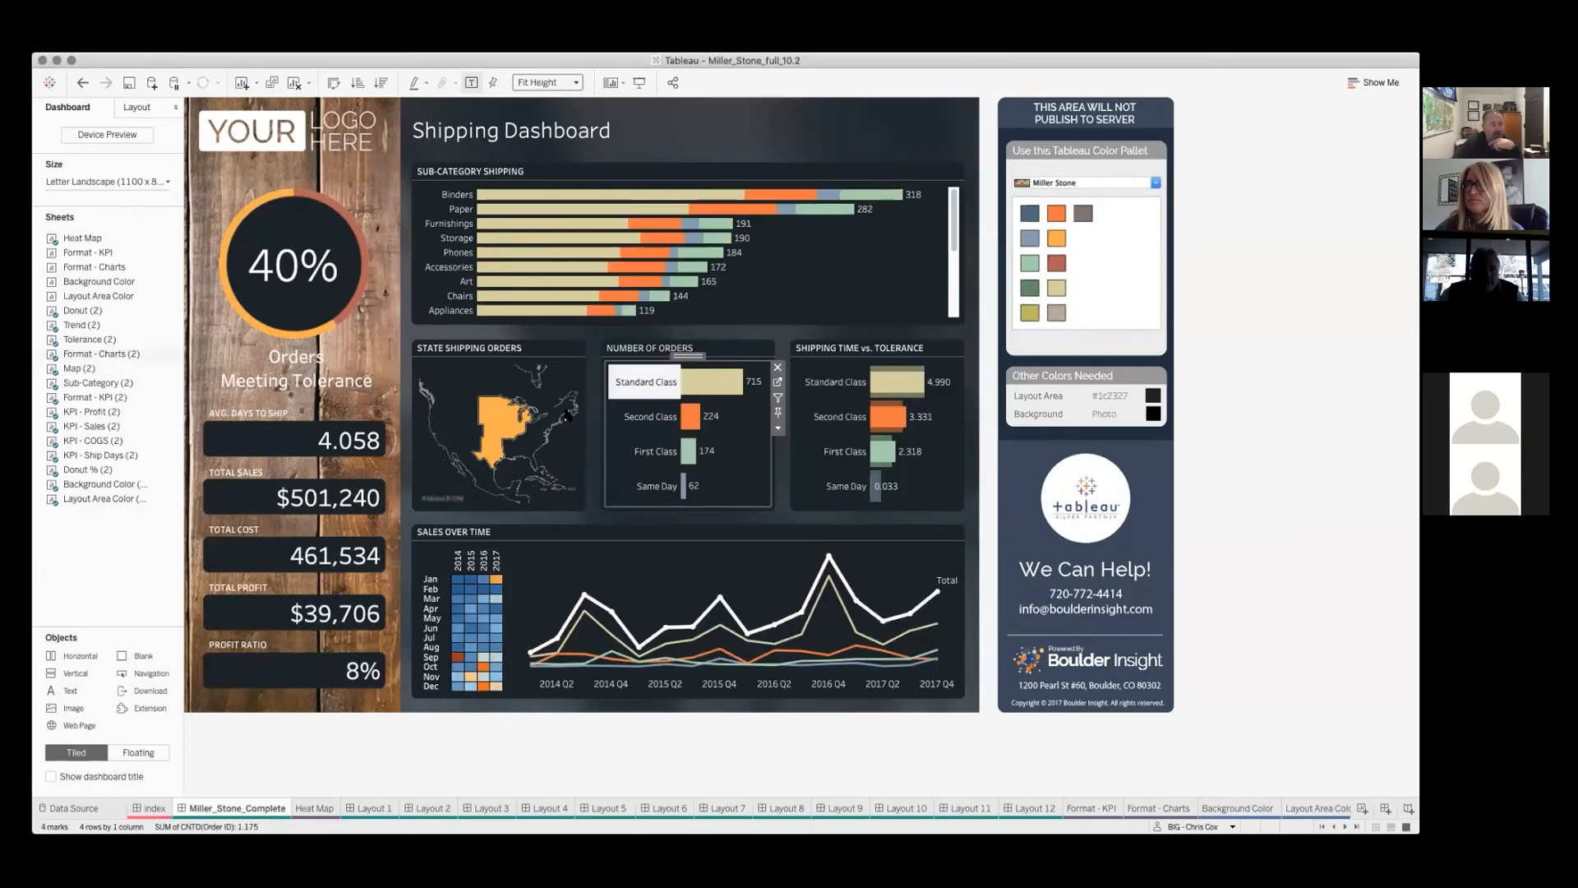
{"action": "left_click", "coordinate": [509, 421]}
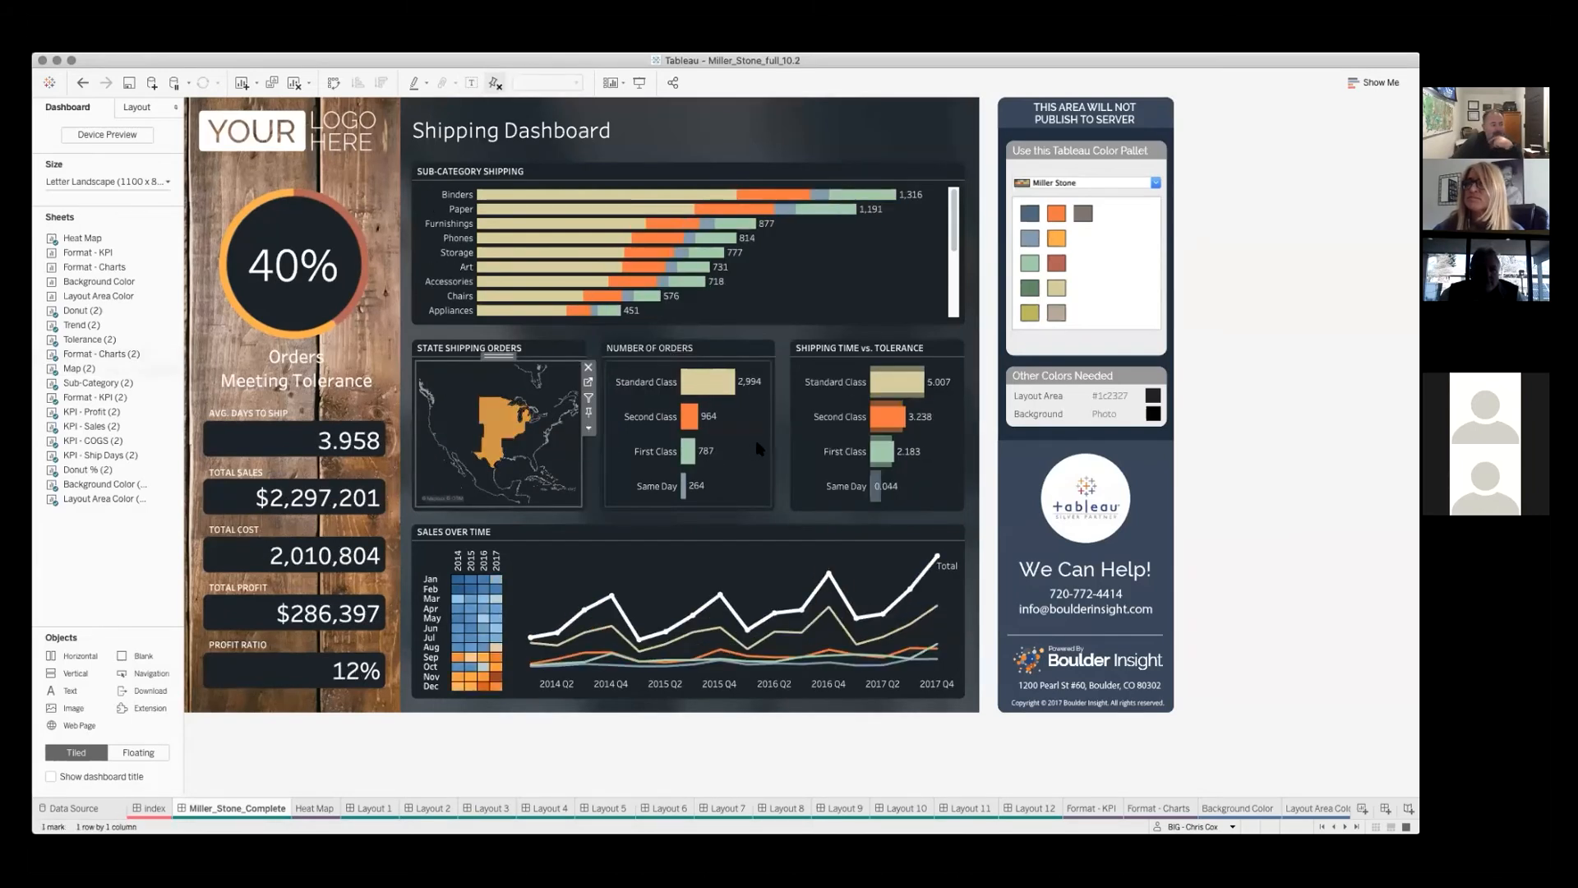
{"action": "left_click", "coordinate": [519, 433]}
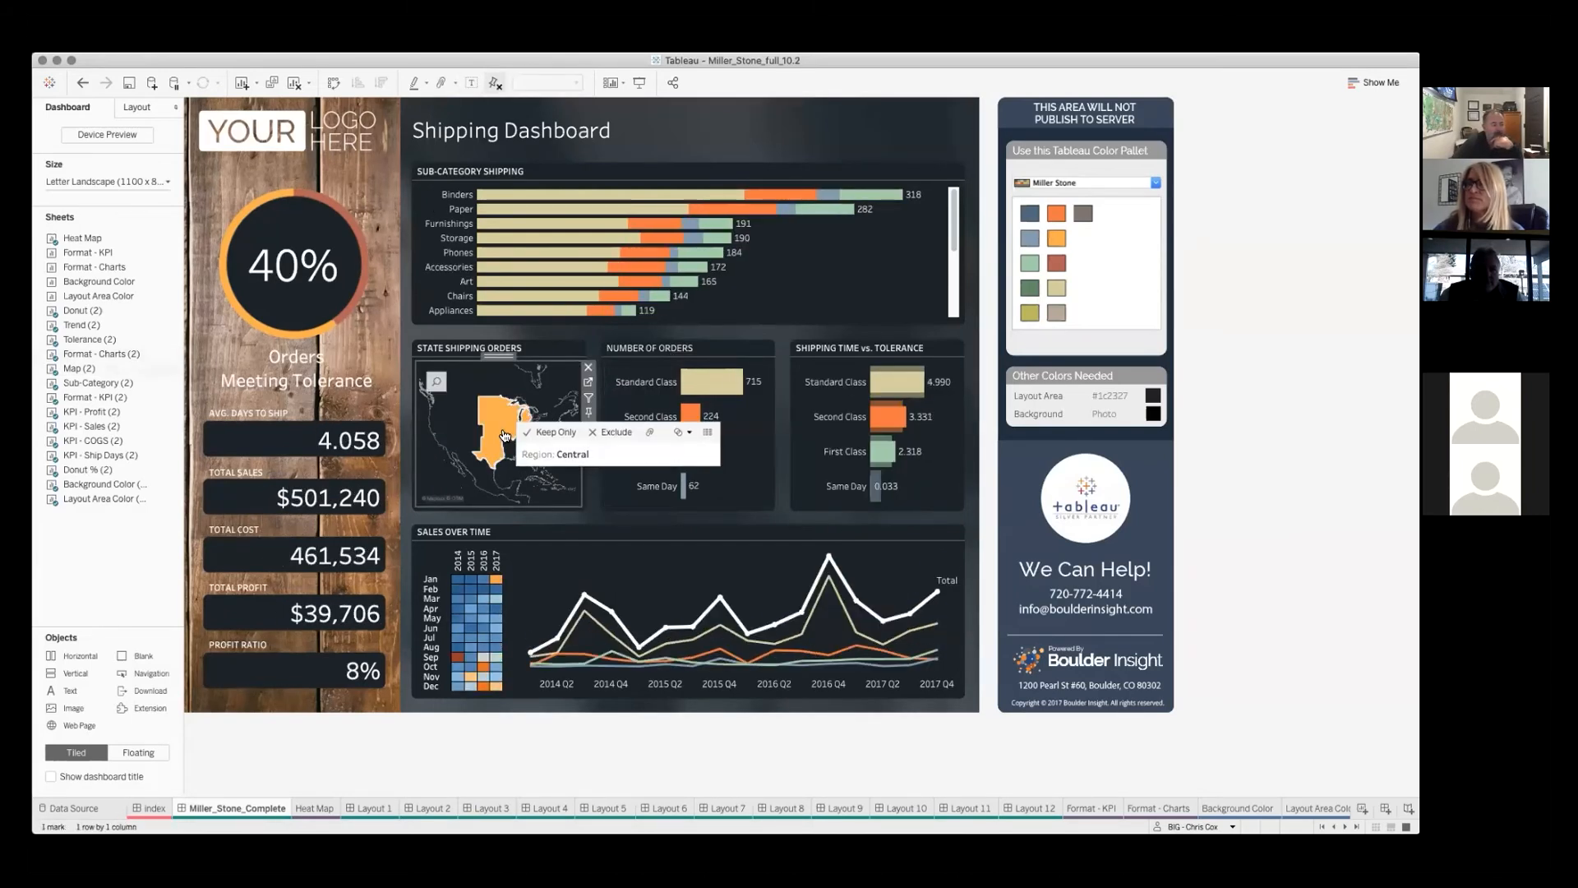
{"action": "left_click", "coordinate": [520, 383]}
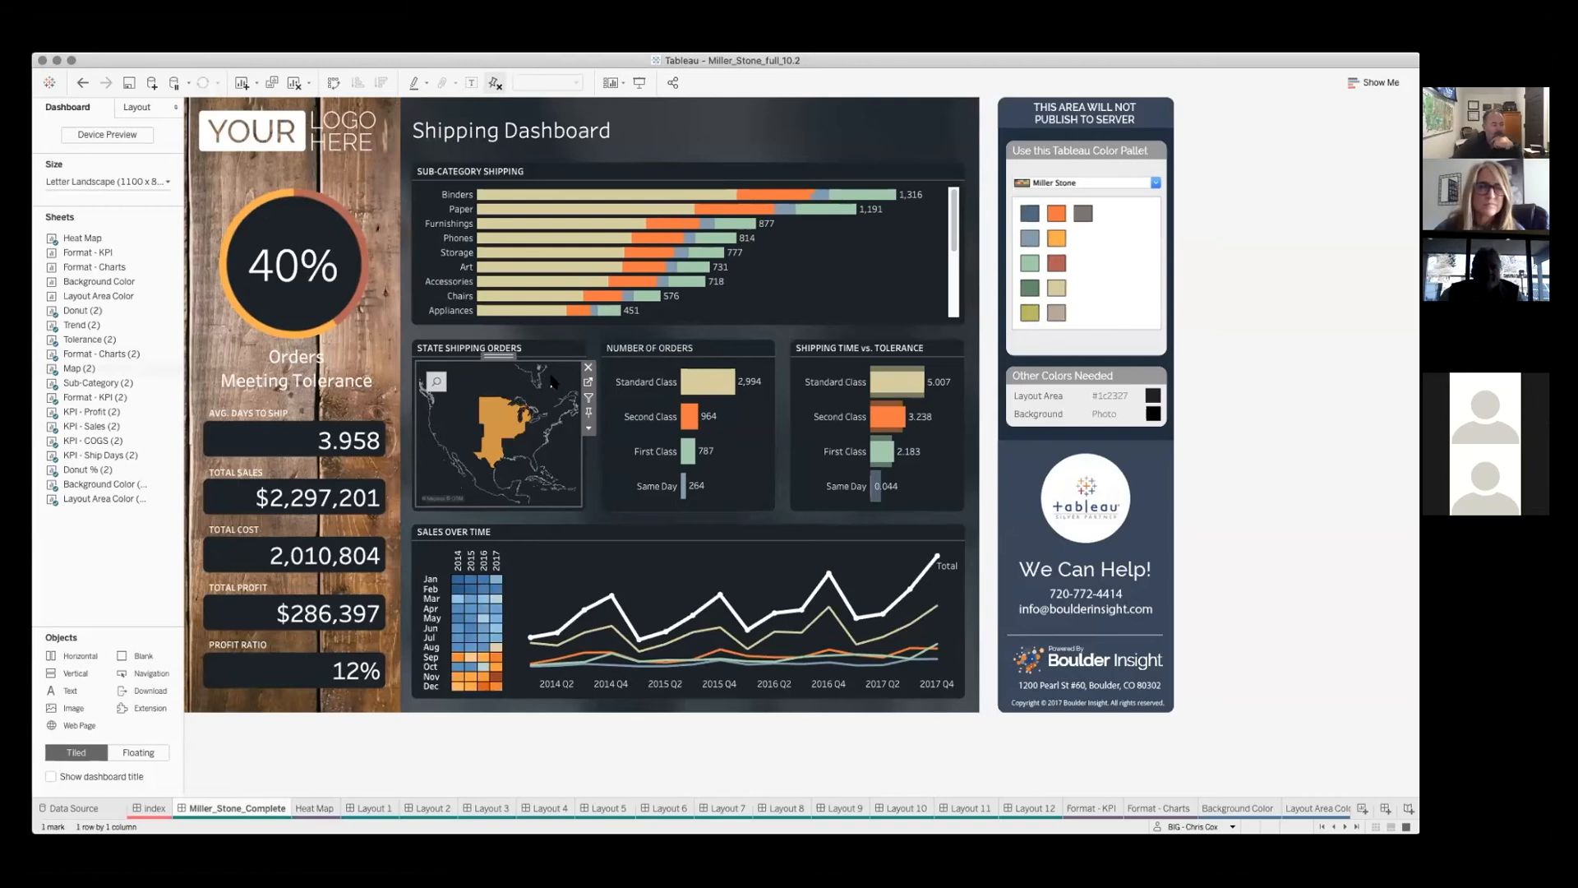
Undo the recent selections back through keeping only the Central region on the map
{"action": "left_click", "coordinate": [84, 83]}
{"action": "left_click", "coordinate": [84, 84]}
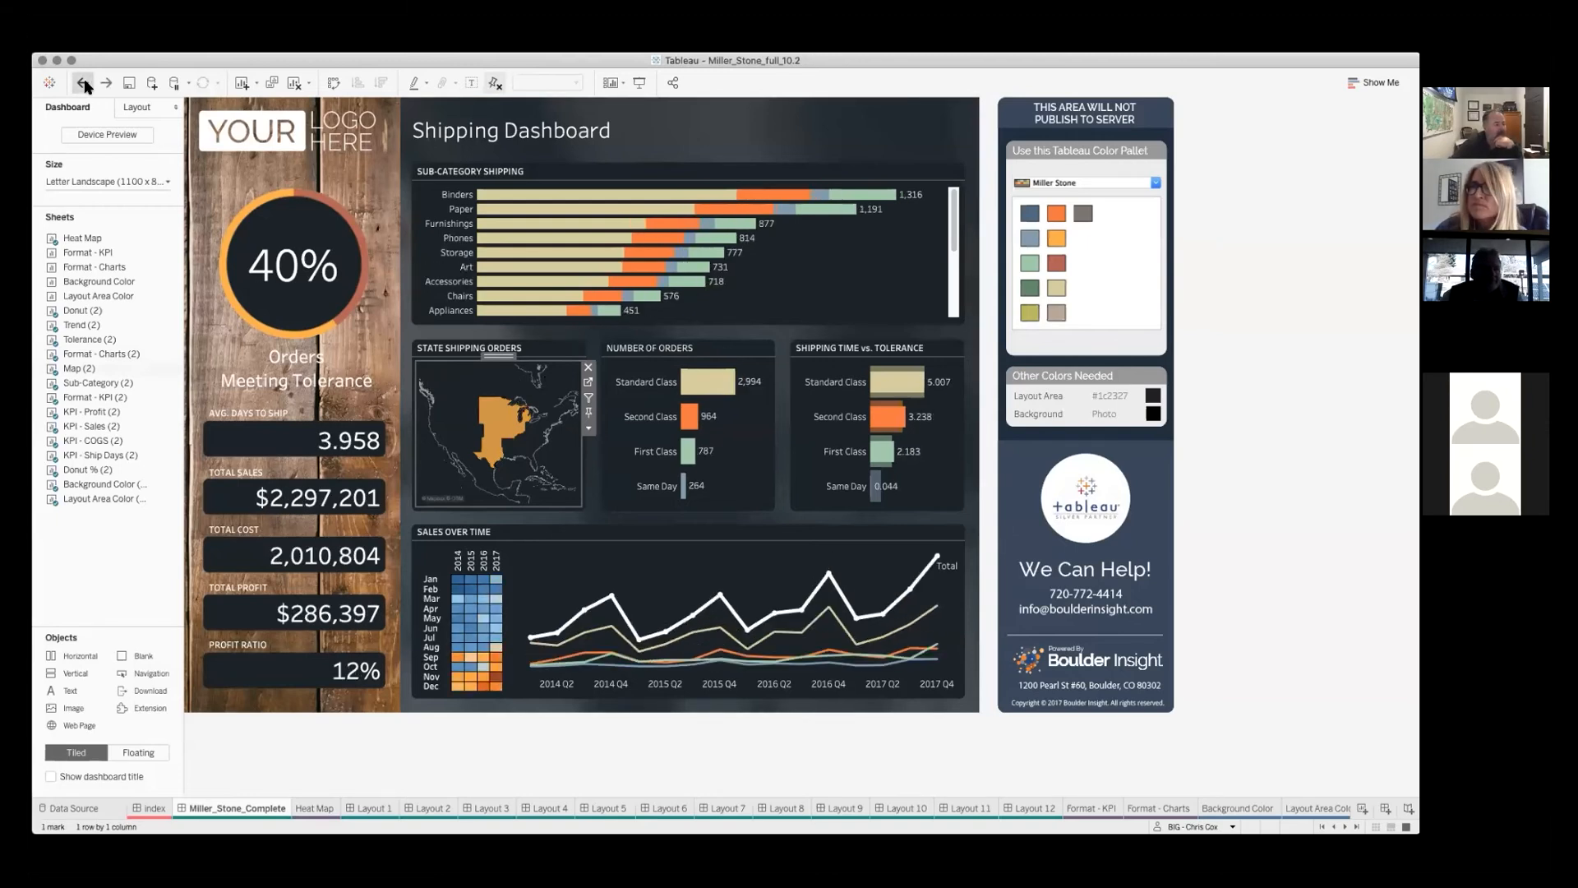
{"action": "left_click", "coordinate": [85, 83]}
{"action": "left_click", "coordinate": [85, 84]}
{"action": "left_click", "coordinate": [85, 84]}
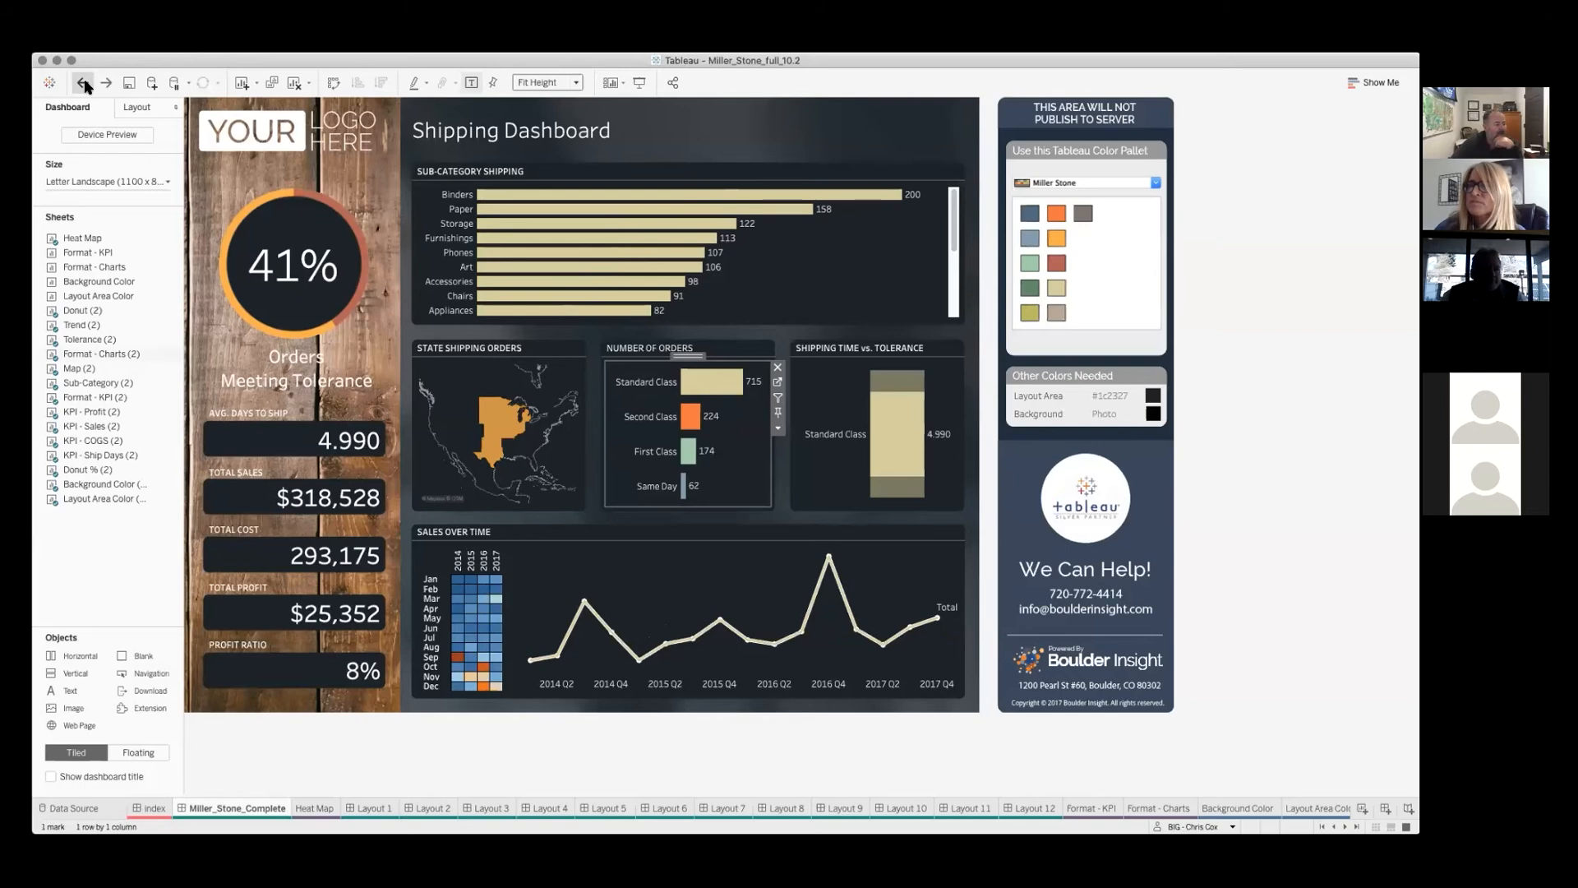
{"action": "left_click", "coordinate": [85, 84]}
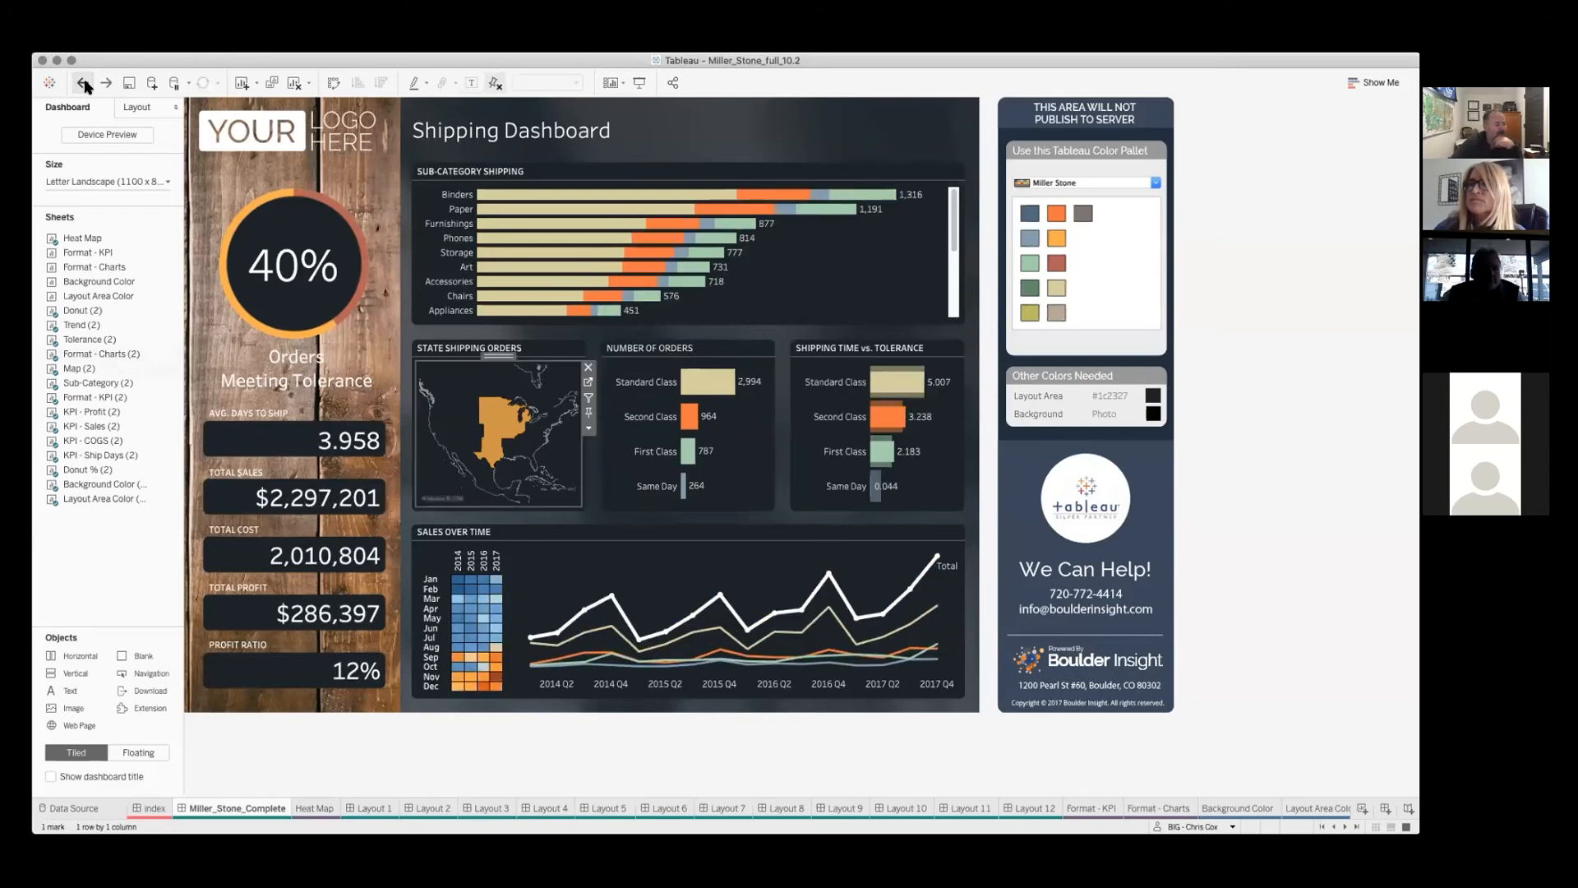
{"action": "left_click", "coordinate": [85, 84]}
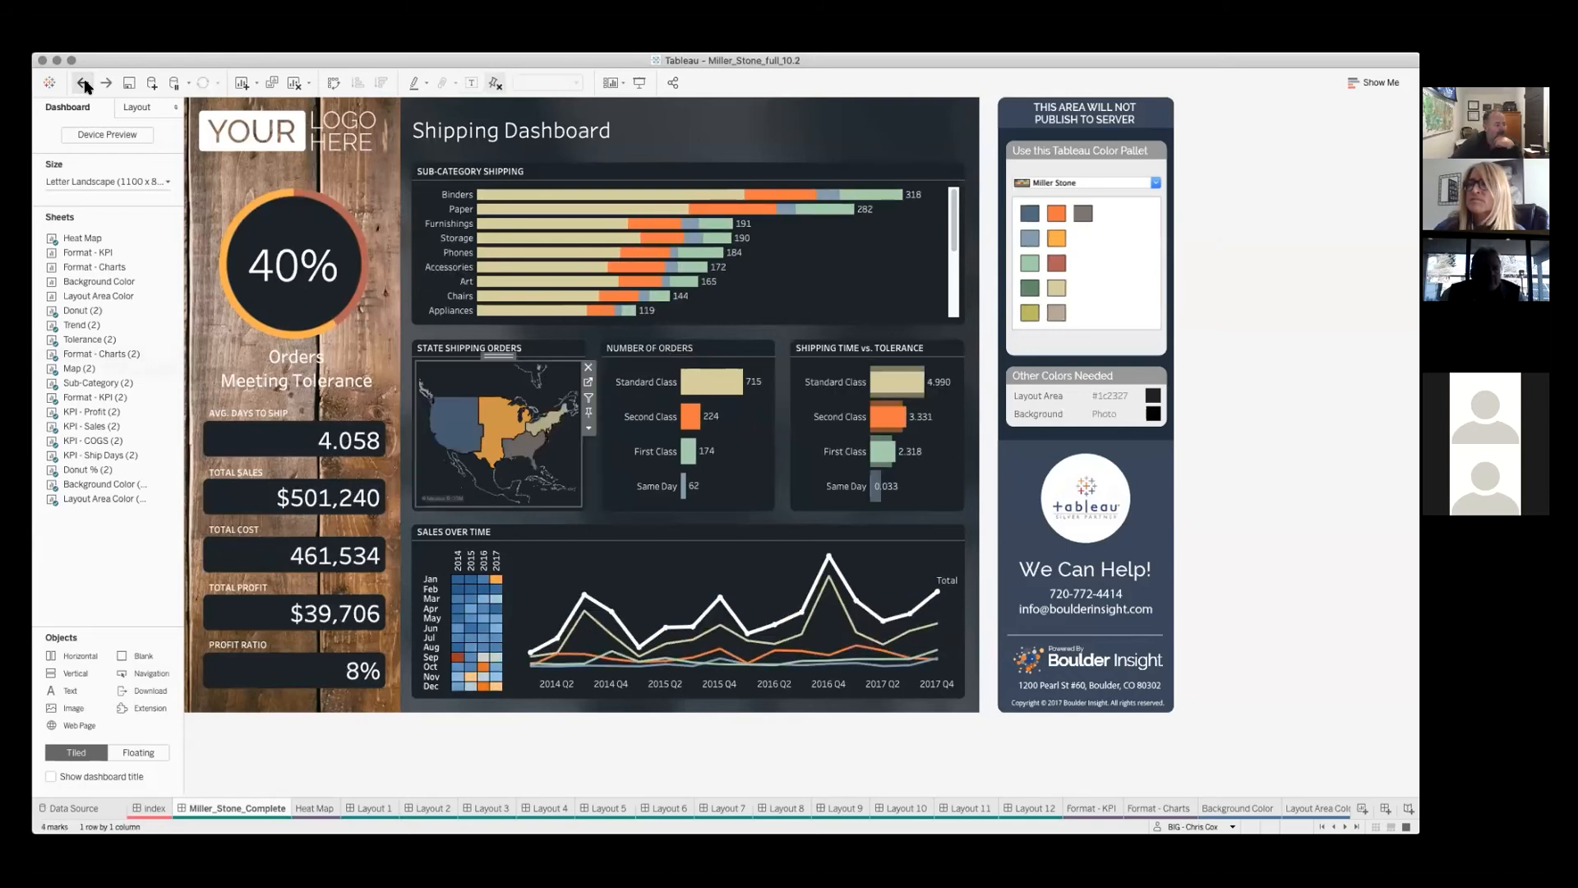
Try filtering to Second Class from Number of Orders and from Shipping Time vs. Tolerance, clearing the selection each time
{"action": "left_click", "coordinate": [638, 418]}
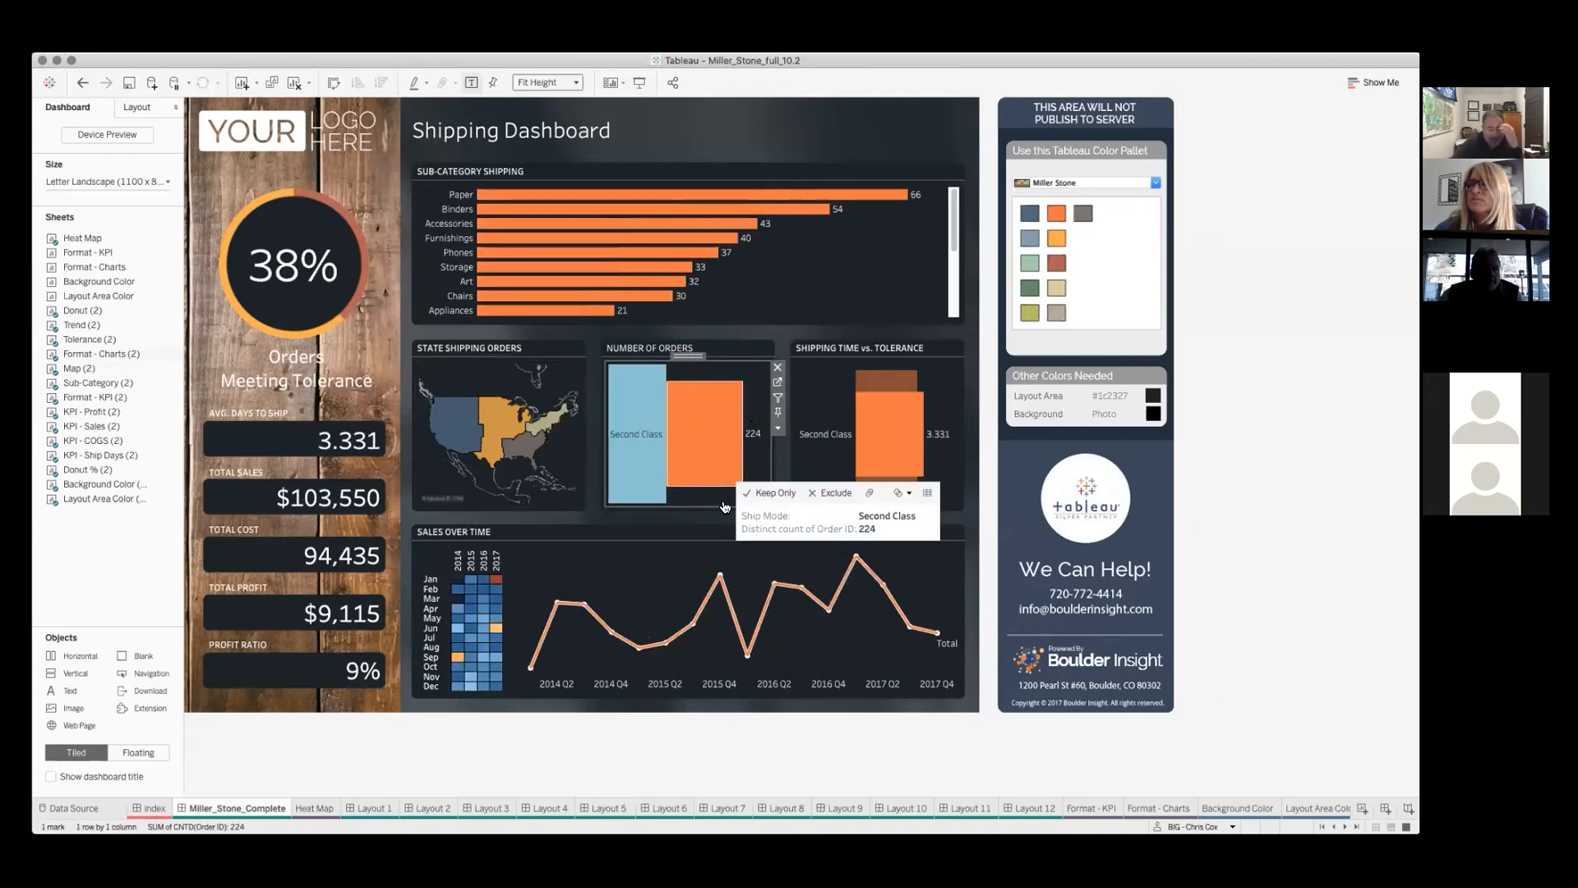
{"action": "left_click", "coordinate": [723, 506]}
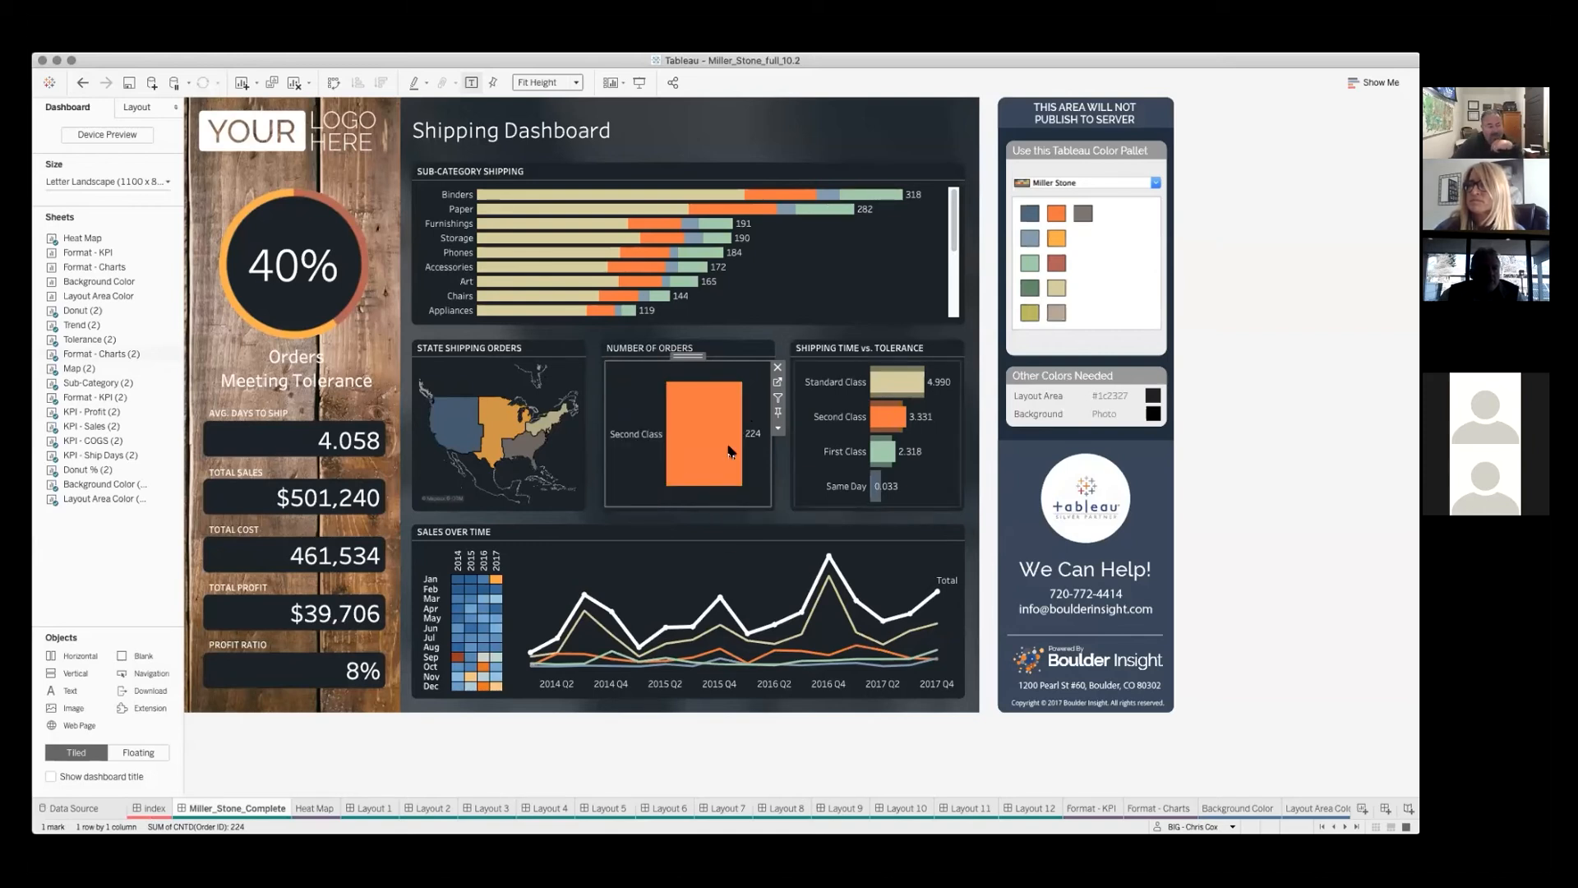
{"action": "left_click", "coordinate": [842, 418]}
{"action": "left_click", "coordinate": [841, 417]}
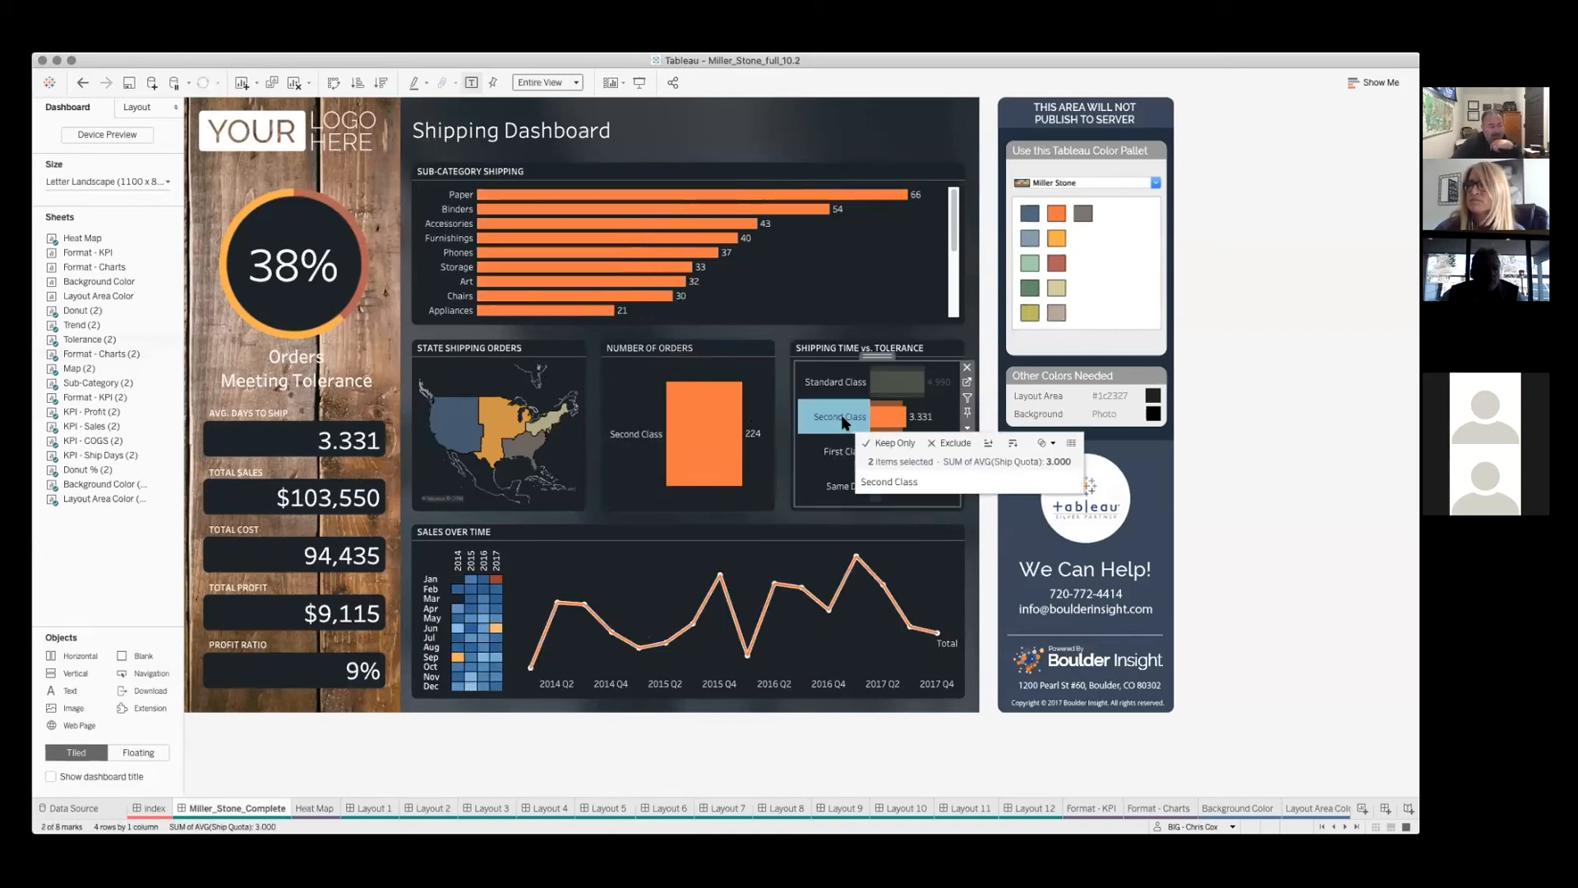
{"action": "left_click", "coordinate": [842, 417]}
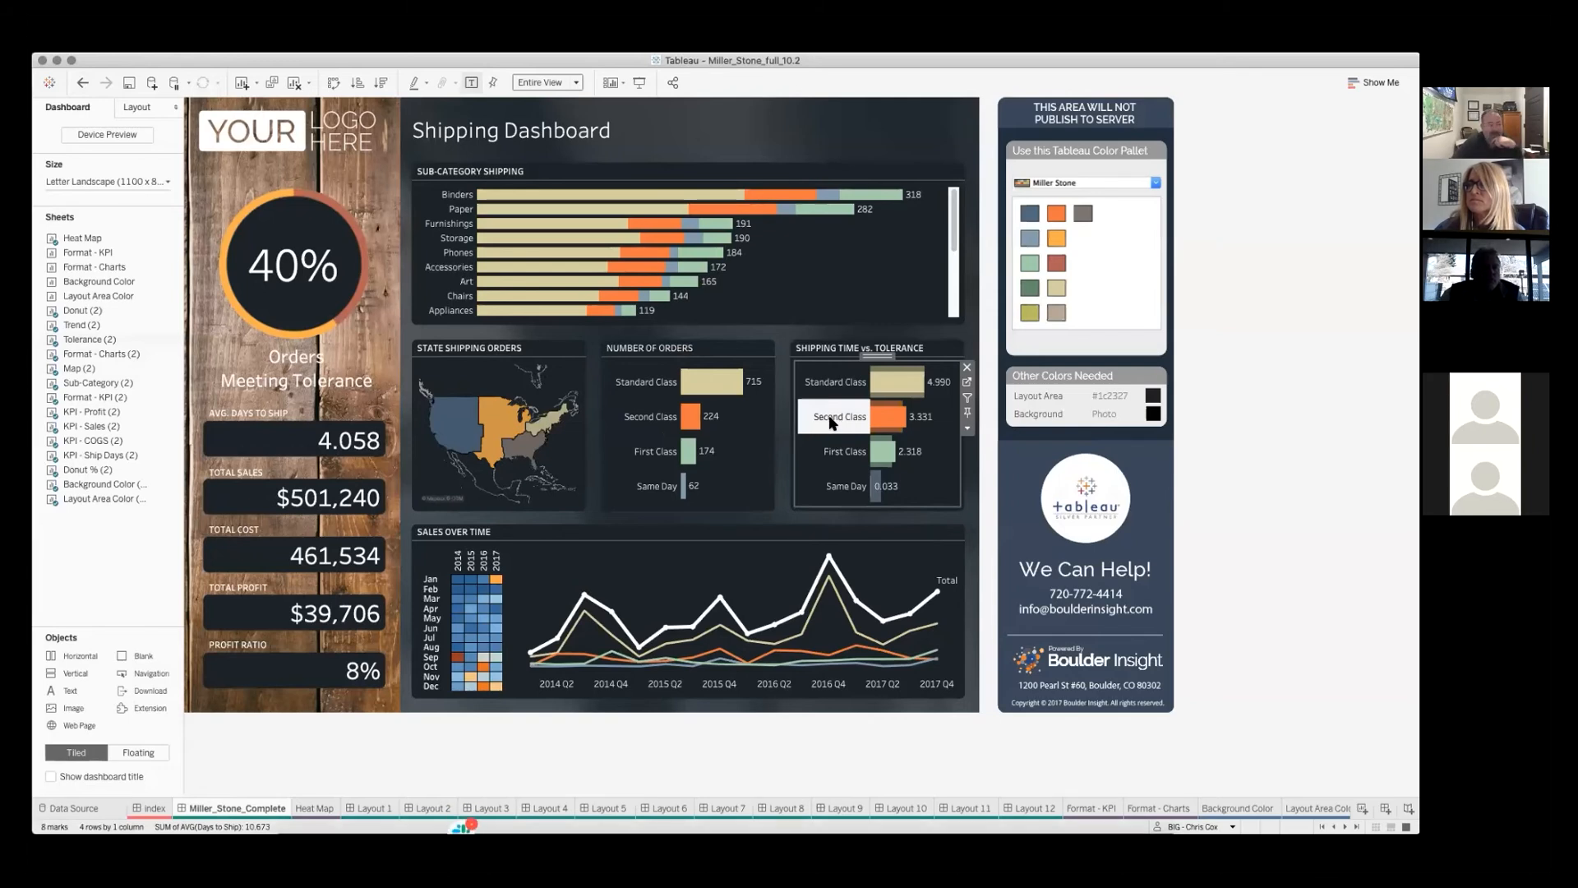
Zoom the State Shipping Orders map in on Central, filter the dashboard to the South region, and clear the region selection
{"action": "left_click", "coordinate": [497, 424]}
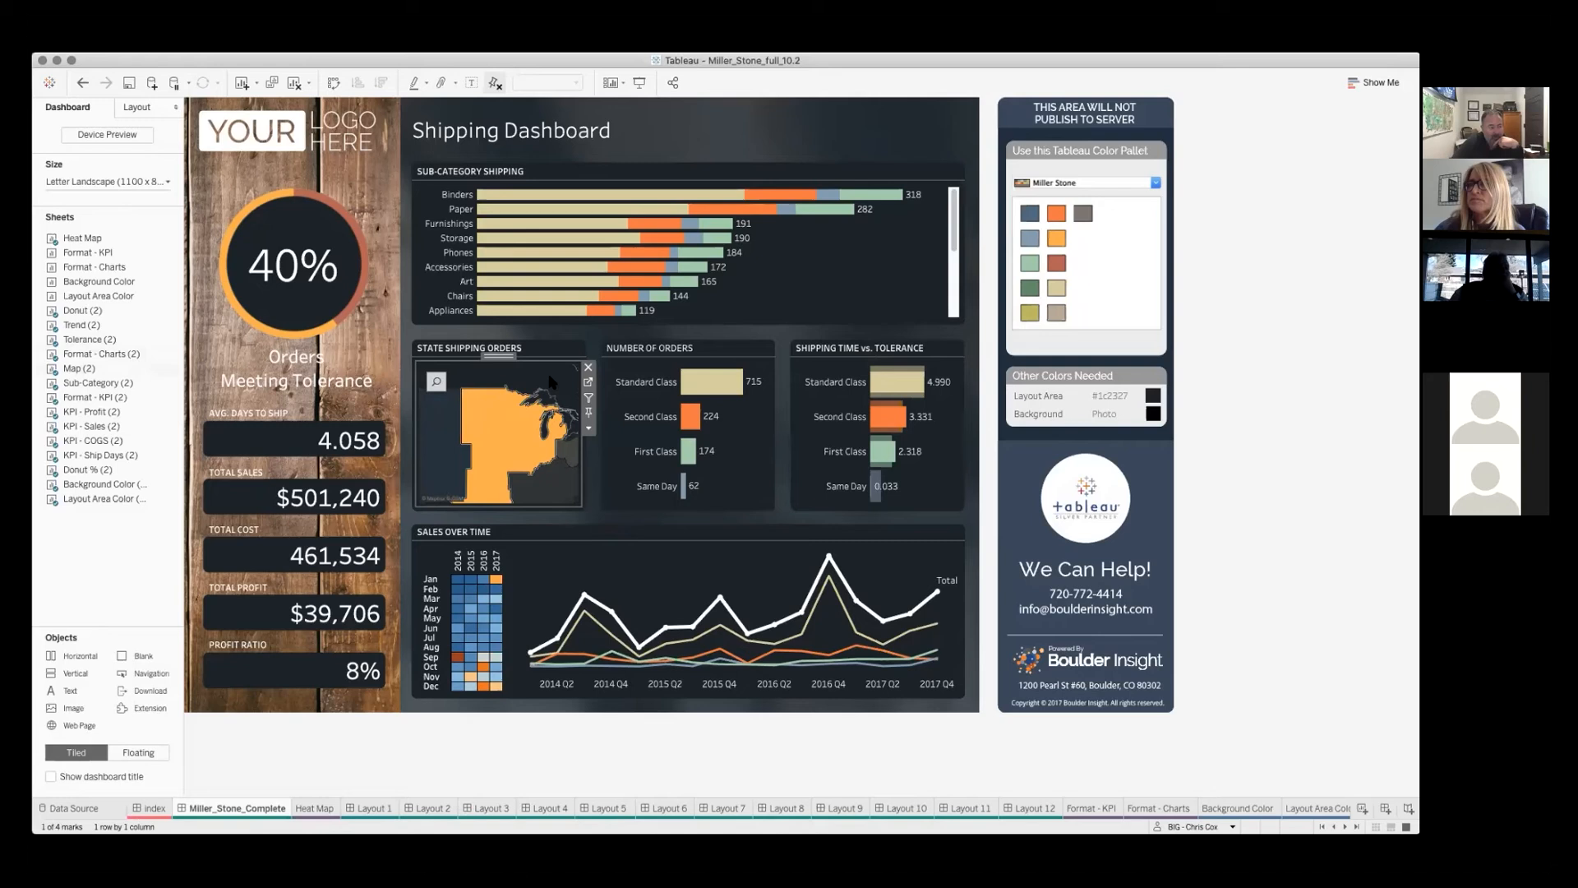
{"action": "left_click", "coordinate": [551, 493]}
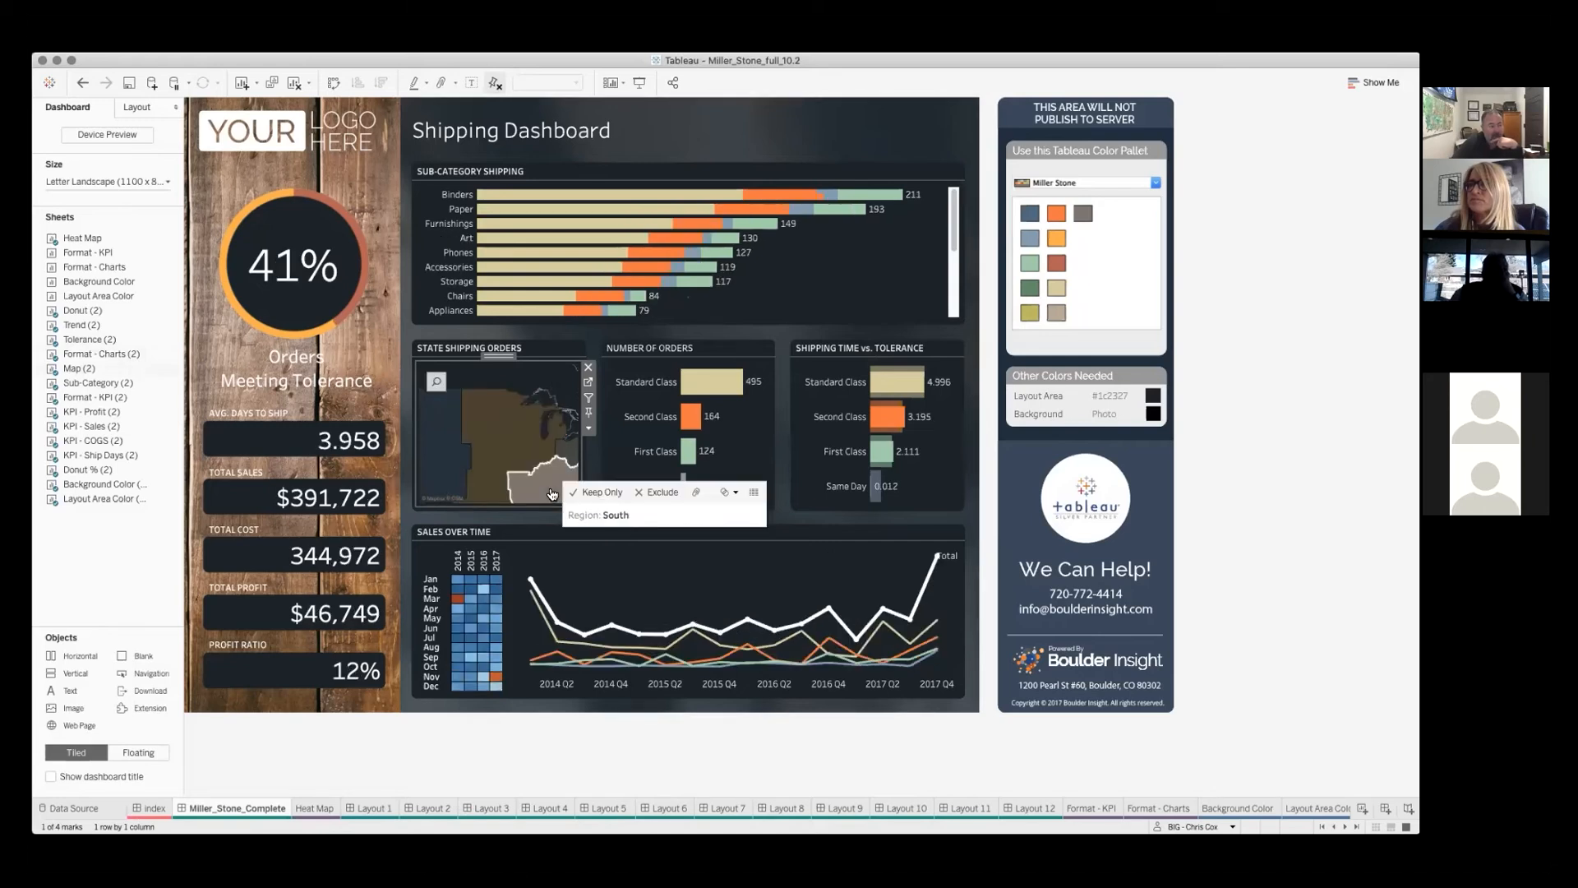
{"action": "left_click", "coordinate": [552, 493]}
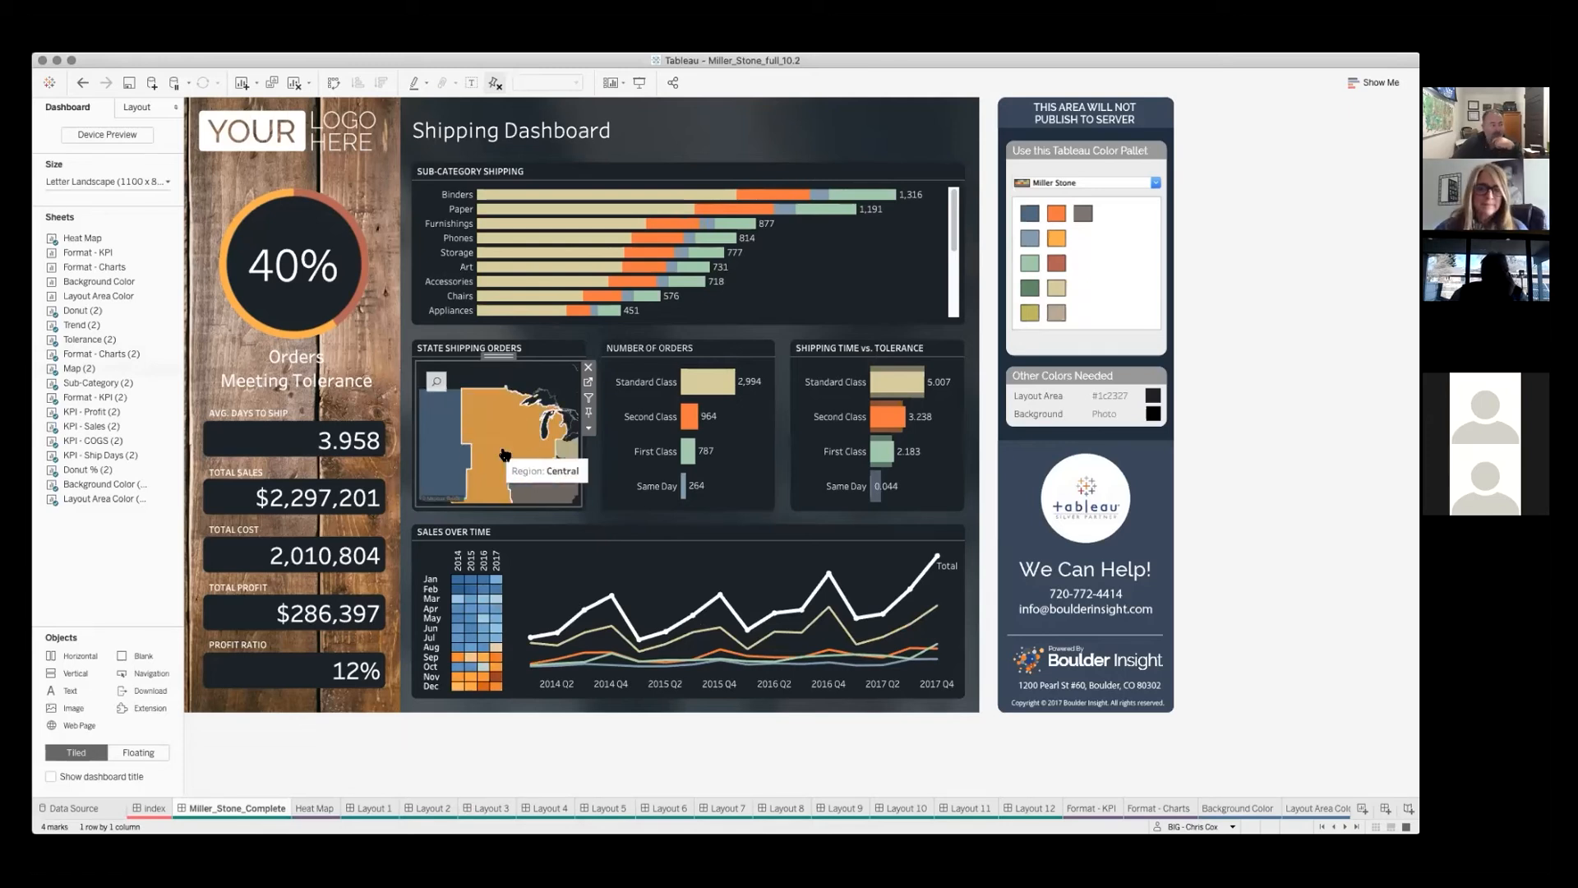
Filter the dashboard to the East region and open the State Shipping Orders map's sheet to reset its zoom
{"action": "left_click", "coordinate": [570, 452]}
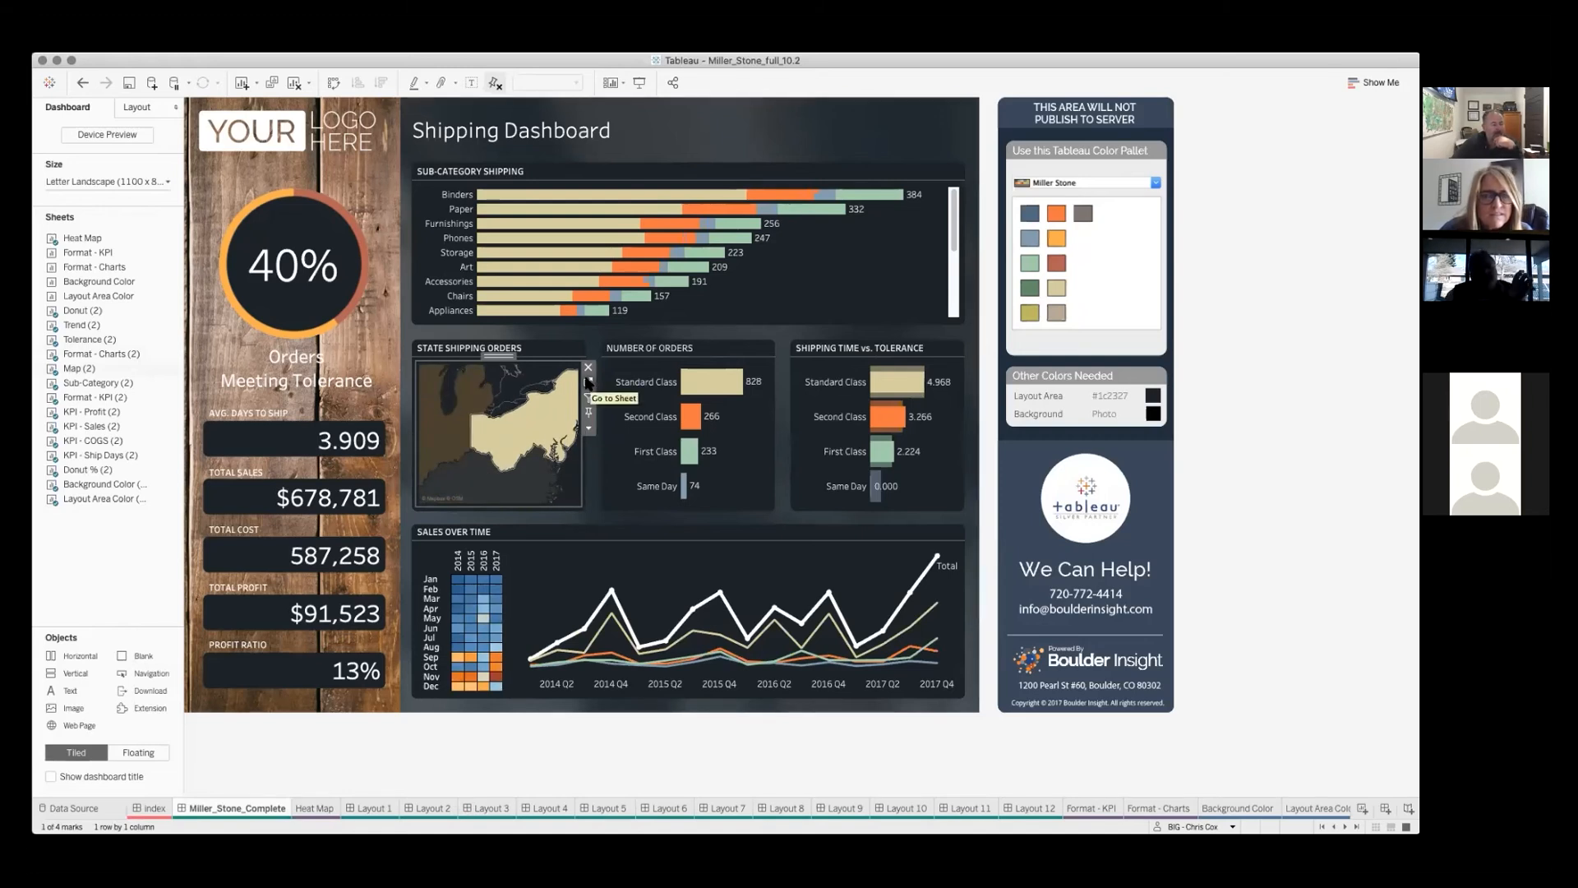
{"action": "left_click", "coordinate": [588, 383]}
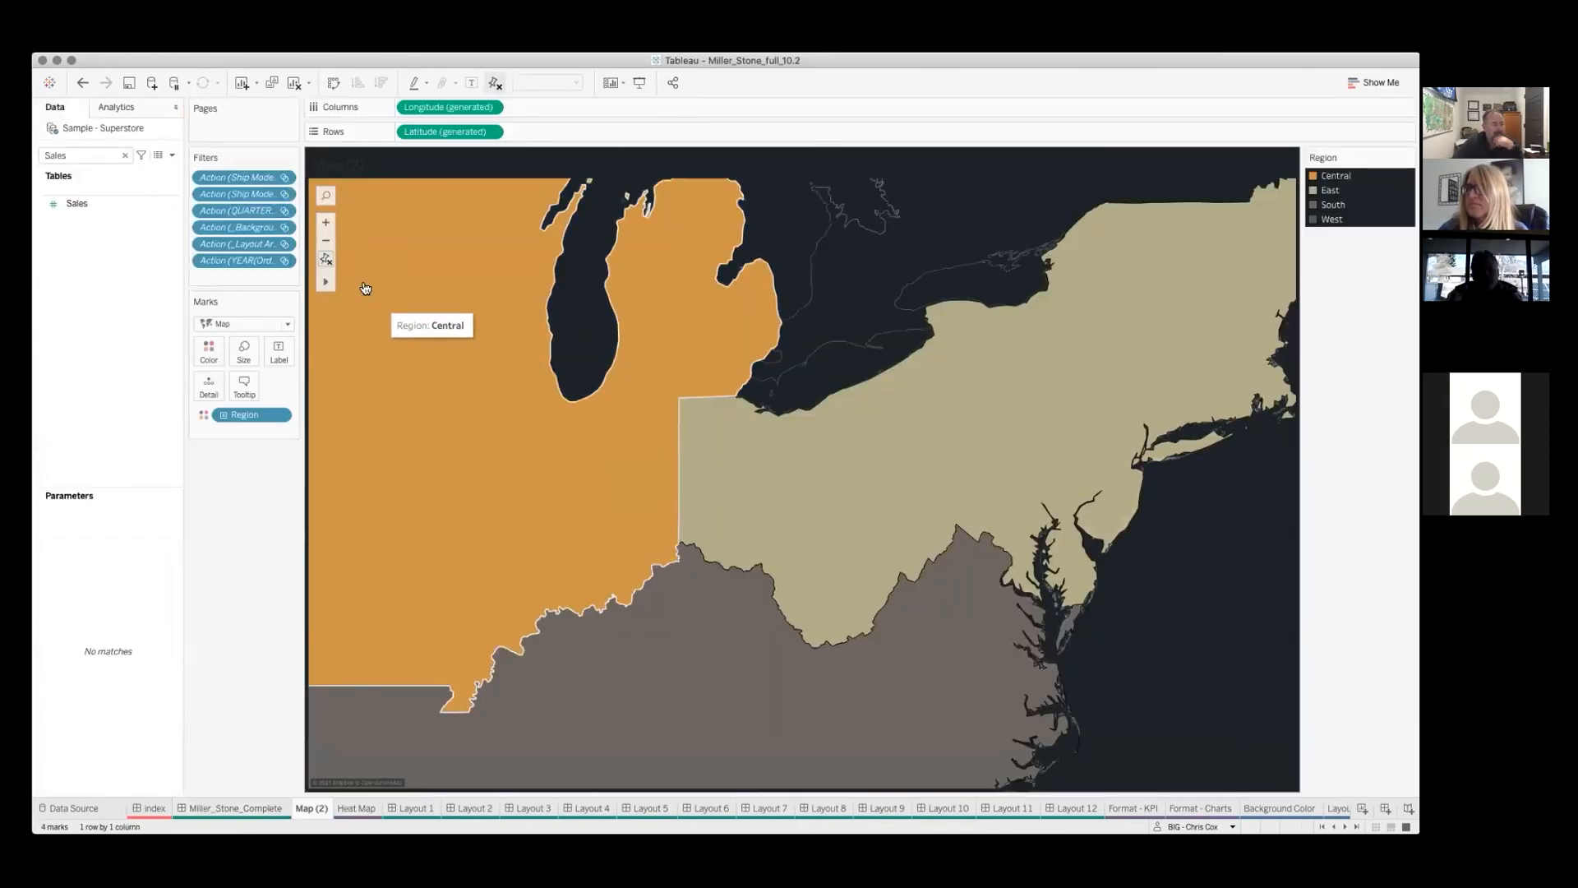
{"action": "left_click", "coordinate": [326, 259]}
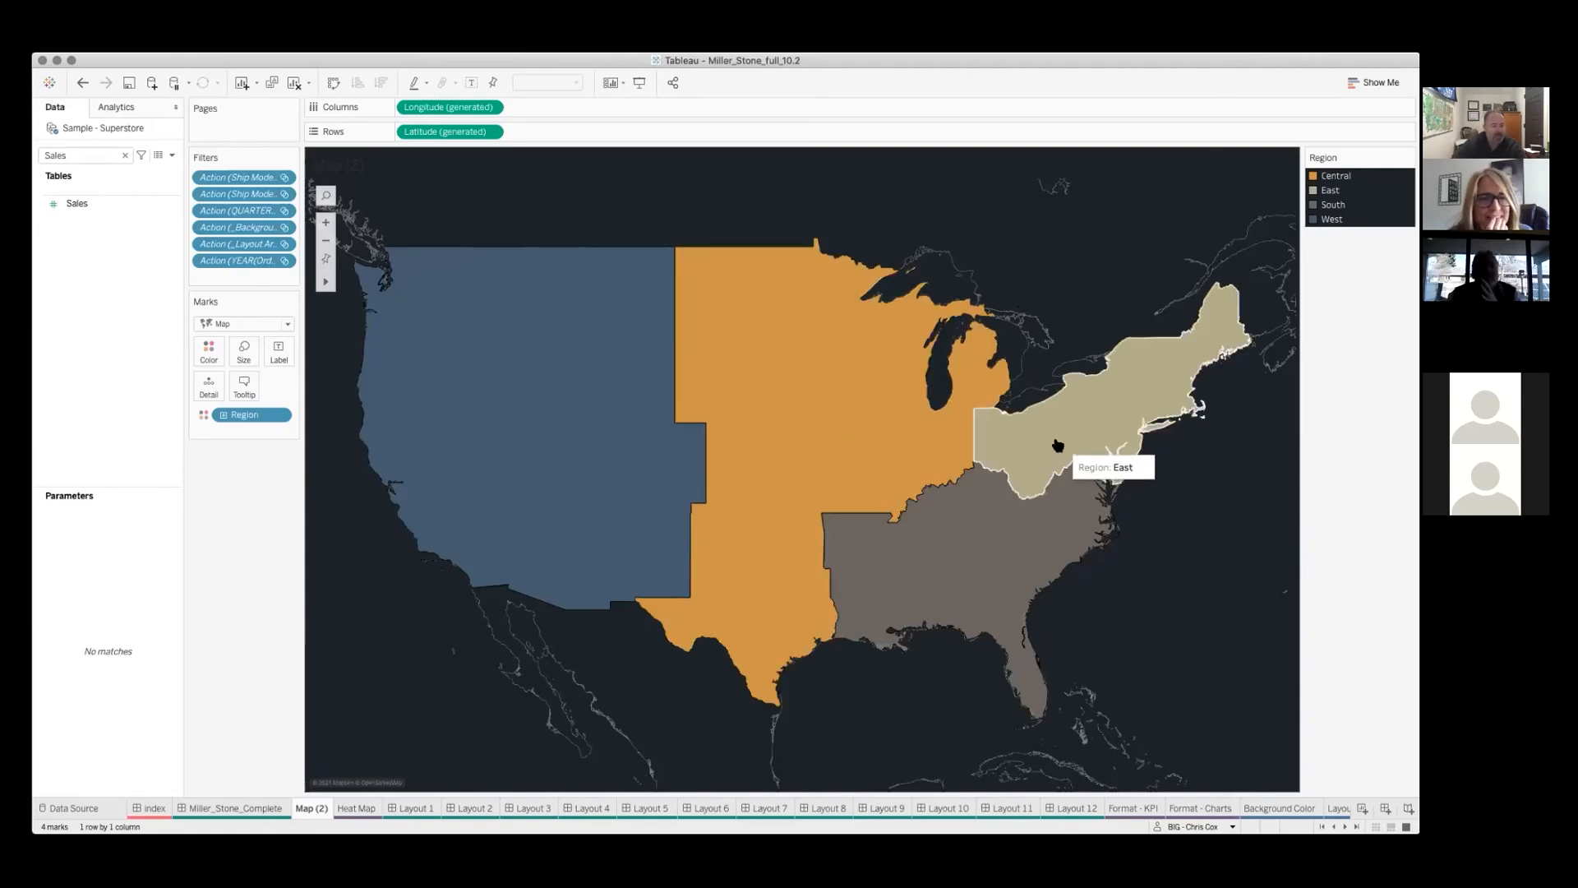
Select East on the map sheet, reset the map view and clear the selection, returning to the Miller_Stone_Complete dashboard
{"action": "left_click", "coordinate": [1058, 444]}
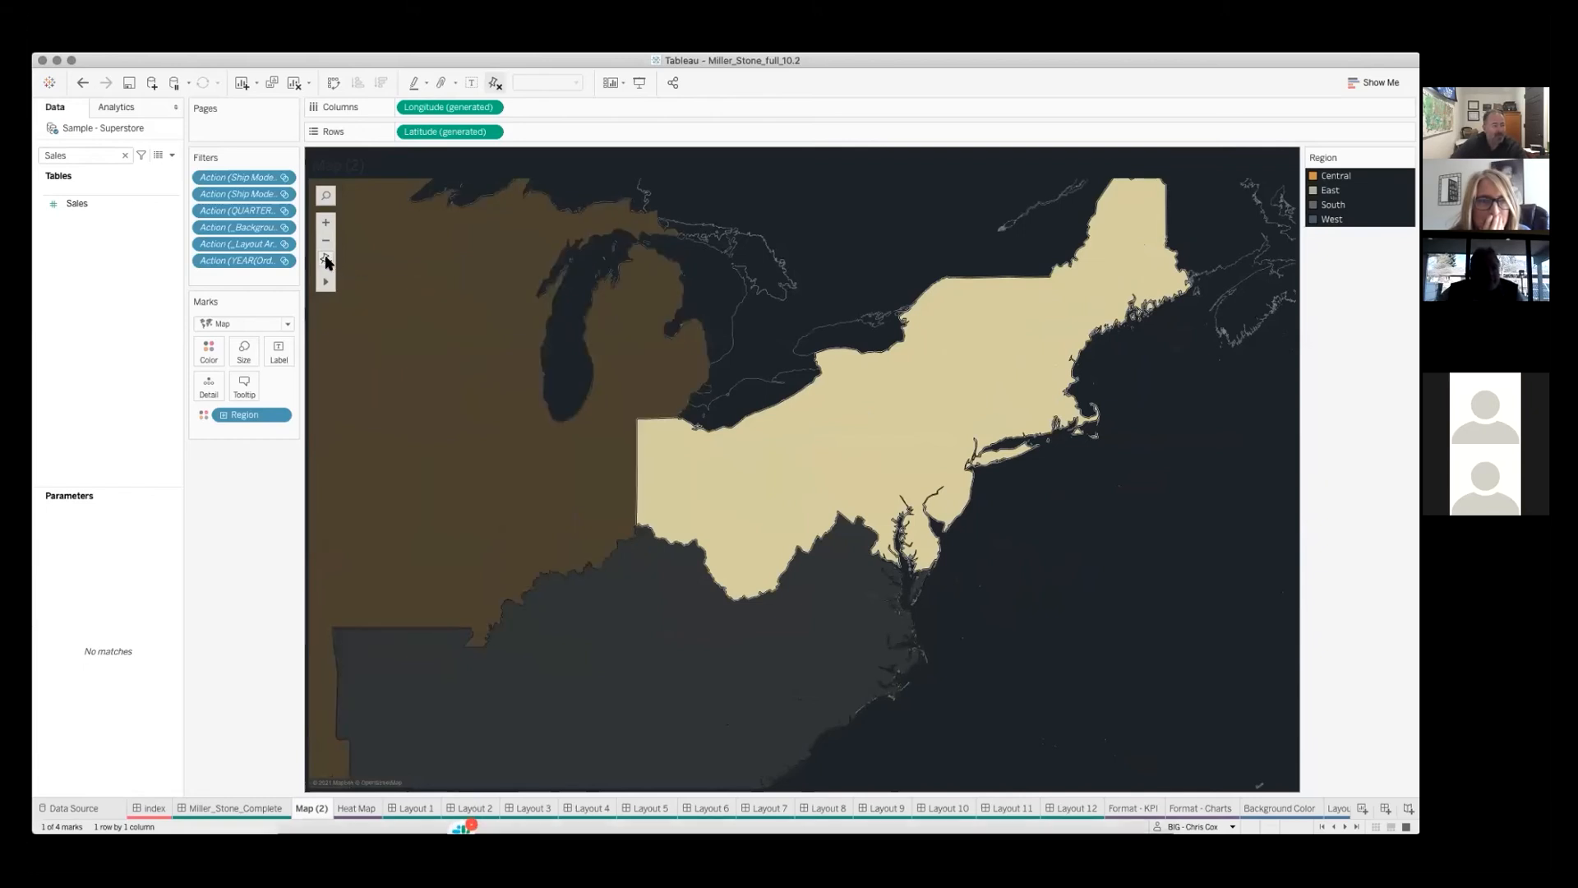
{"action": "left_click", "coordinate": [327, 260]}
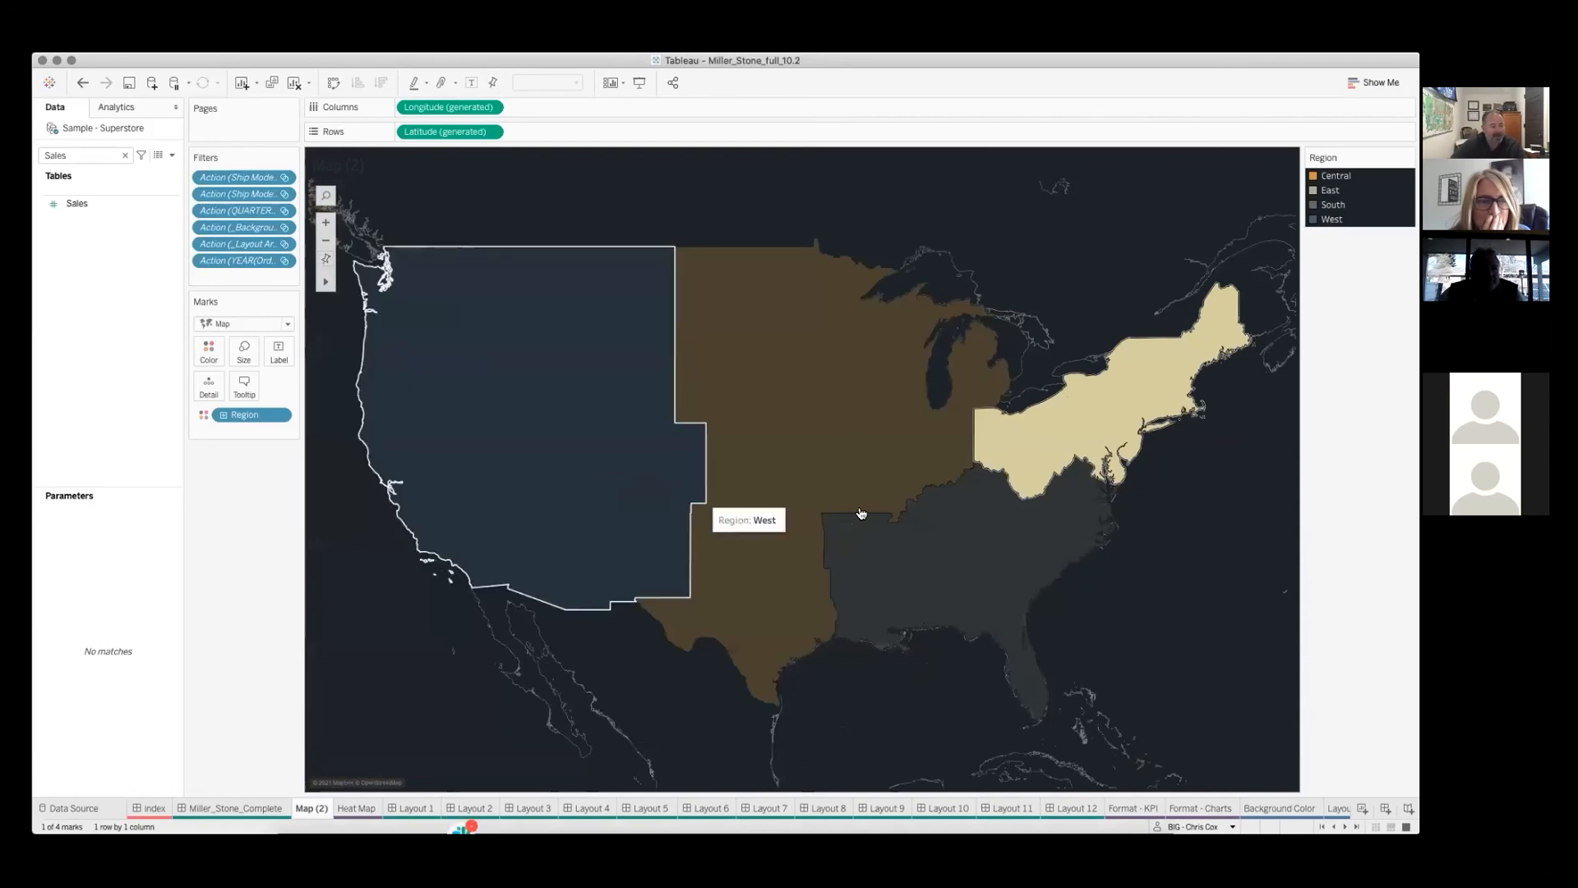
{"action": "left_click", "coordinate": [1163, 465]}
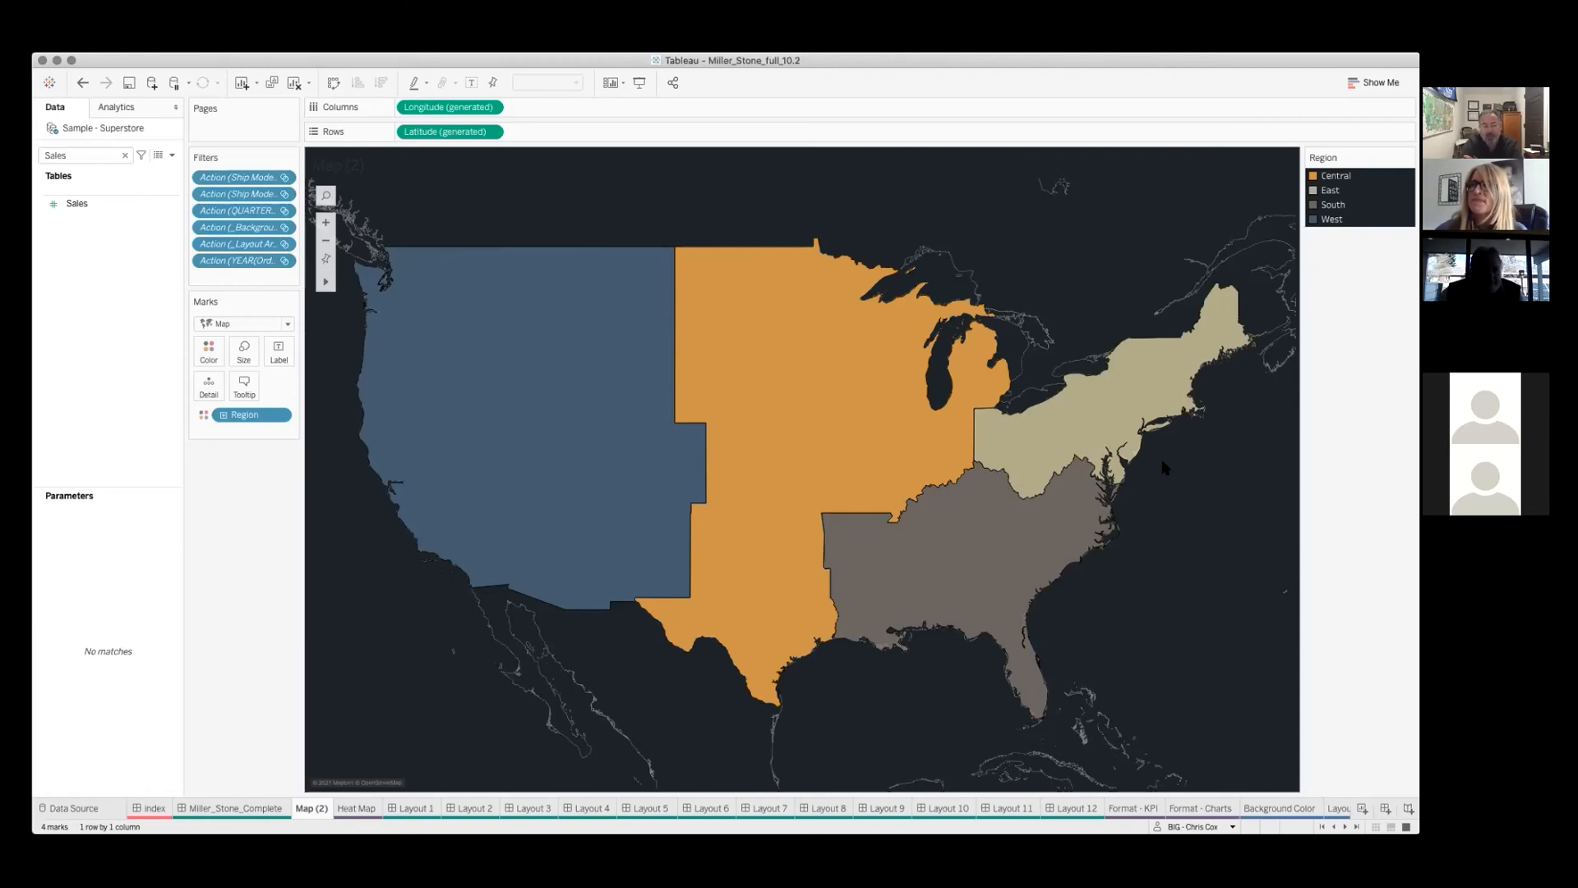
{"action": "left_click", "coordinate": [228, 810]}
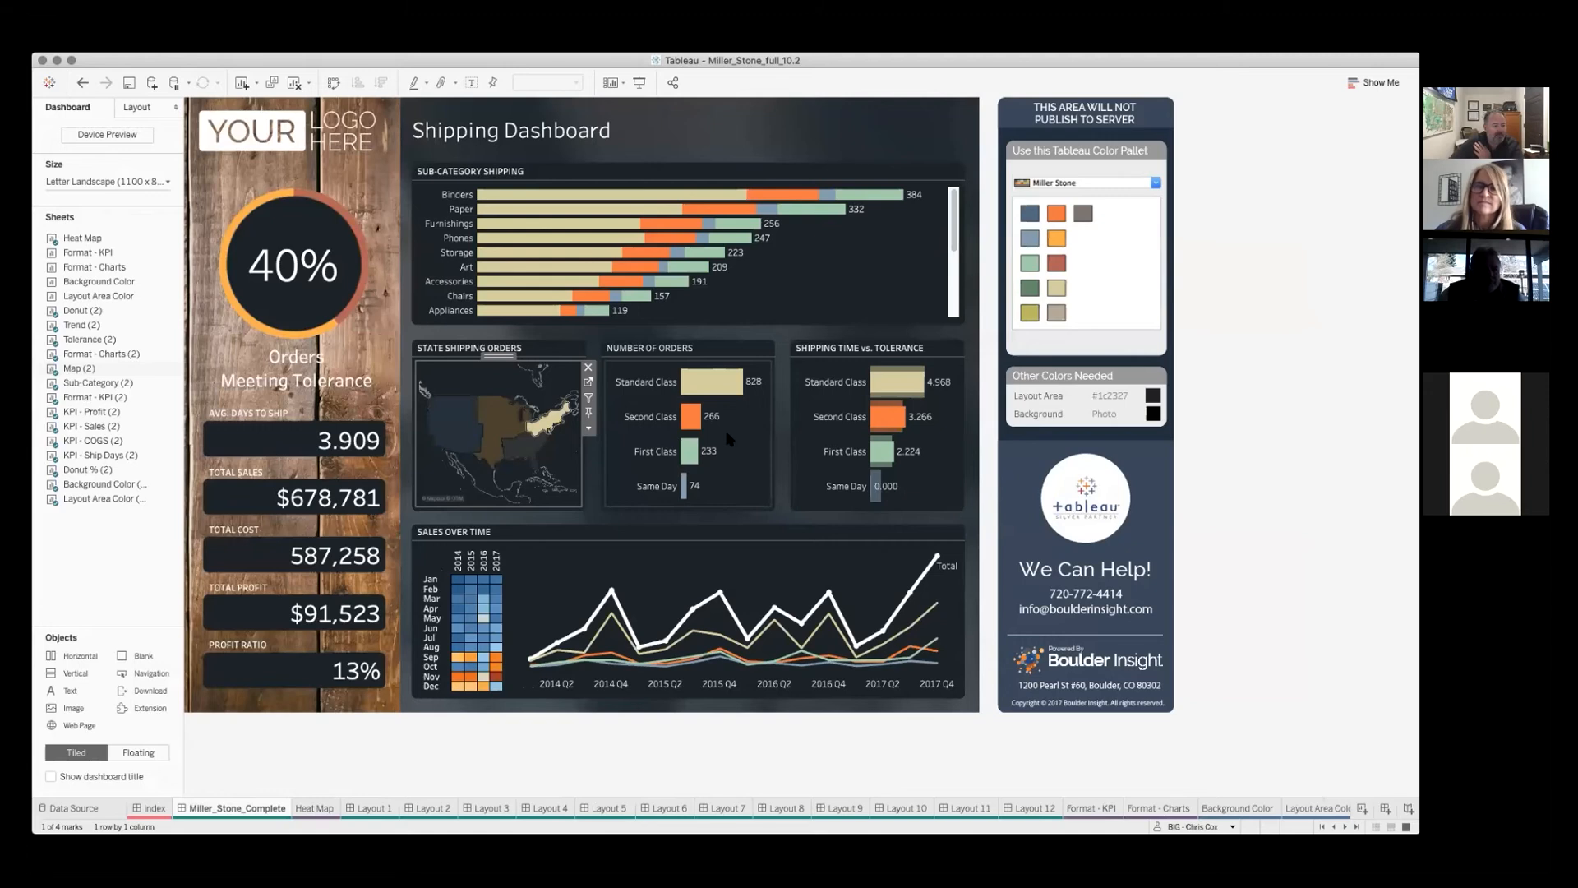
Filter to Second Class from Number of Orders, then clear both the ship mode and the East region selection
{"action": "left_click", "coordinate": [647, 423]}
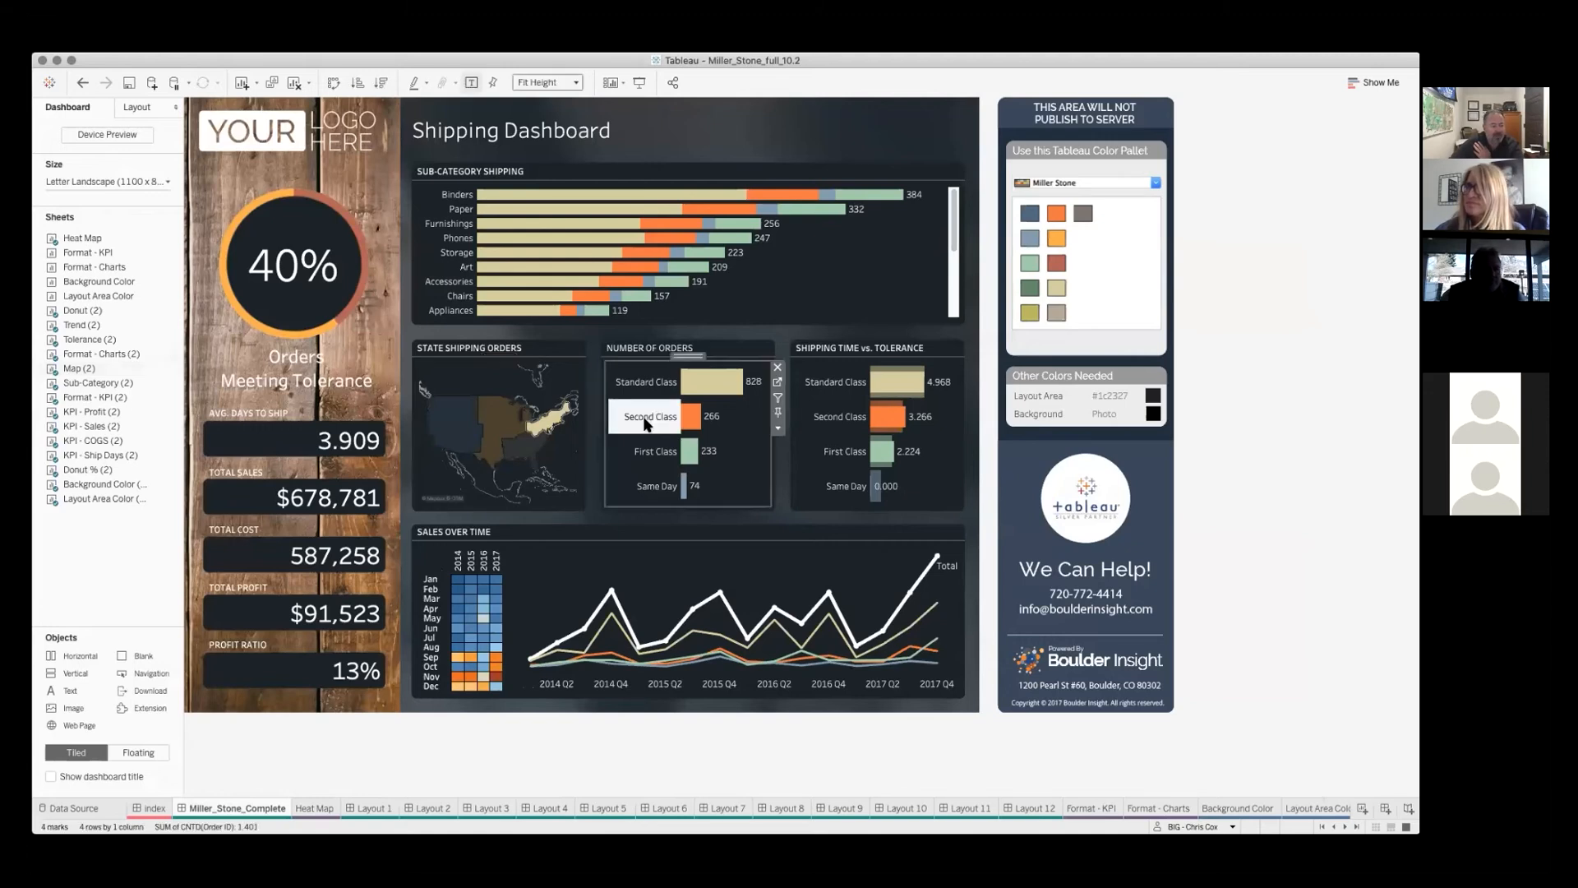
{"action": "left_click", "coordinate": [647, 423]}
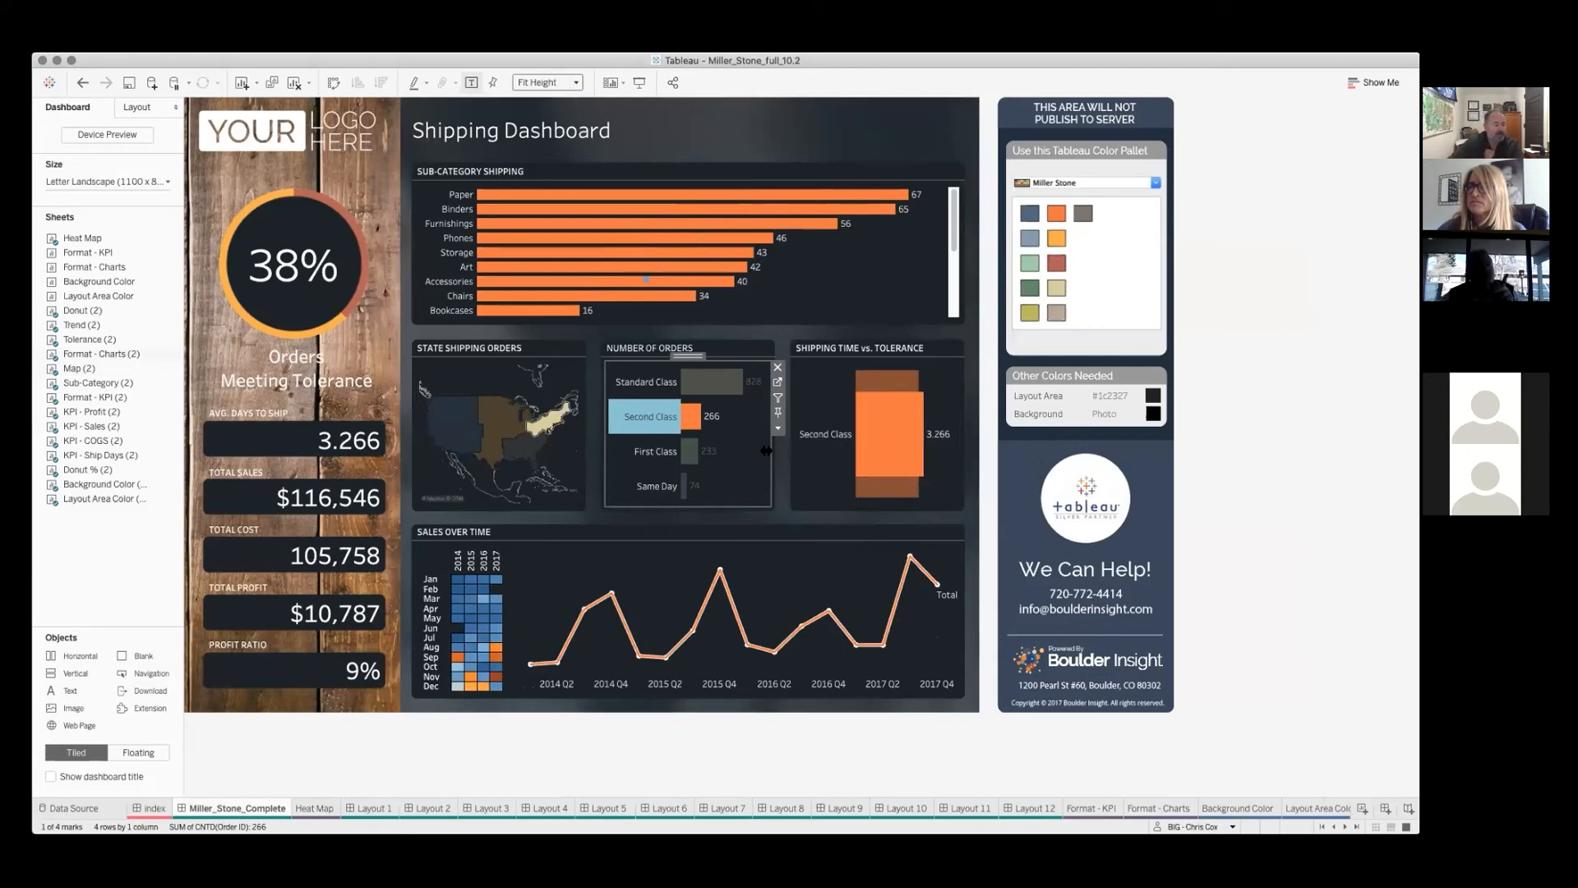
{"action": "left_click", "coordinate": [658, 426]}
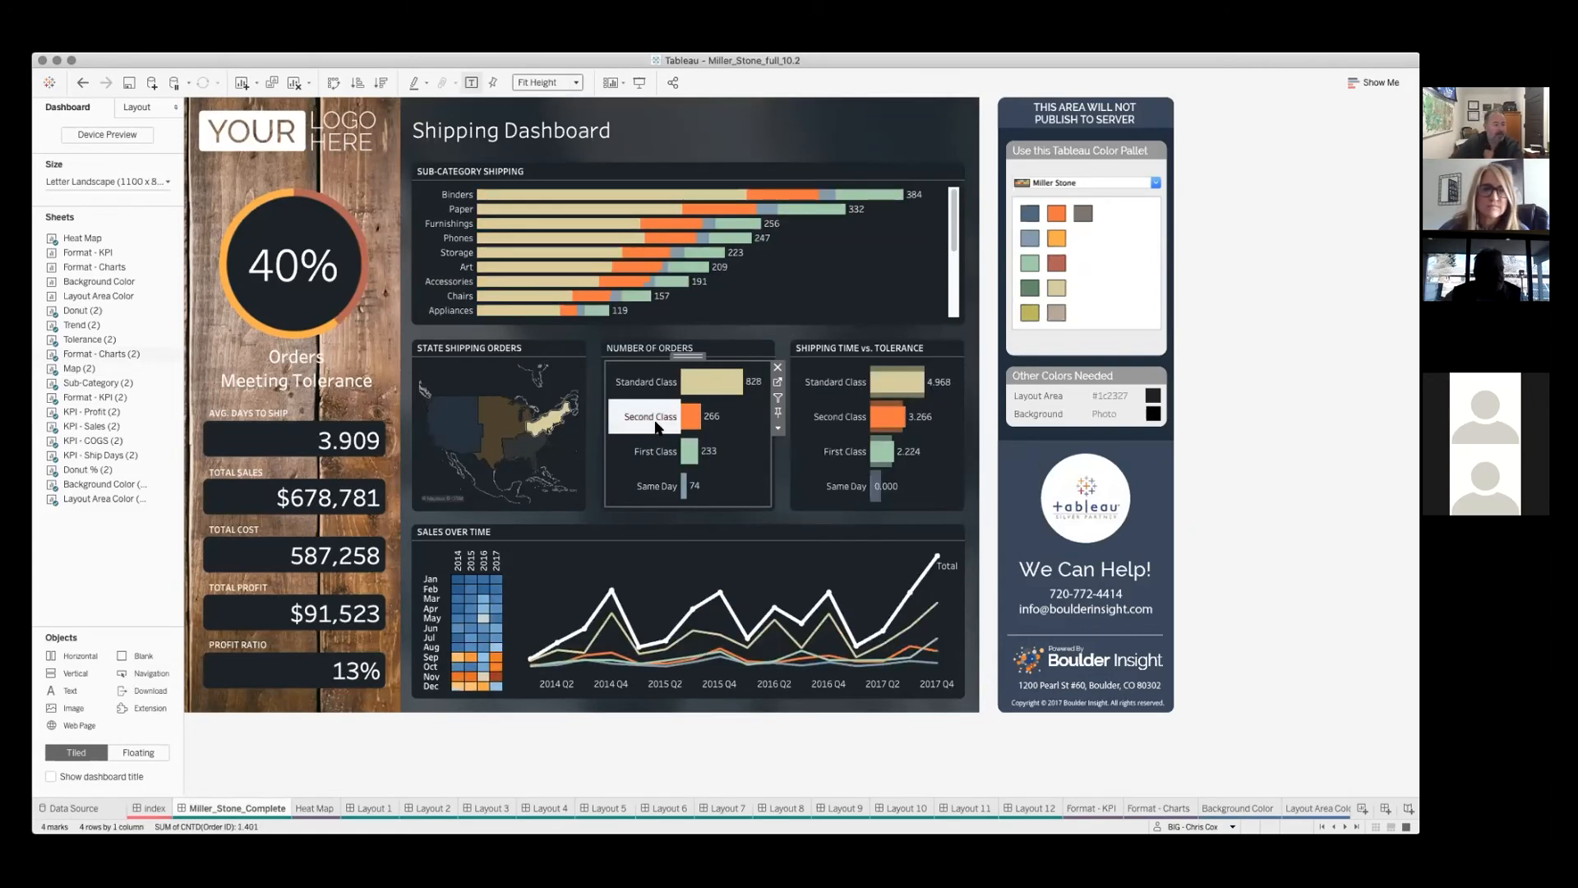
{"action": "left_click", "coordinate": [551, 388]}
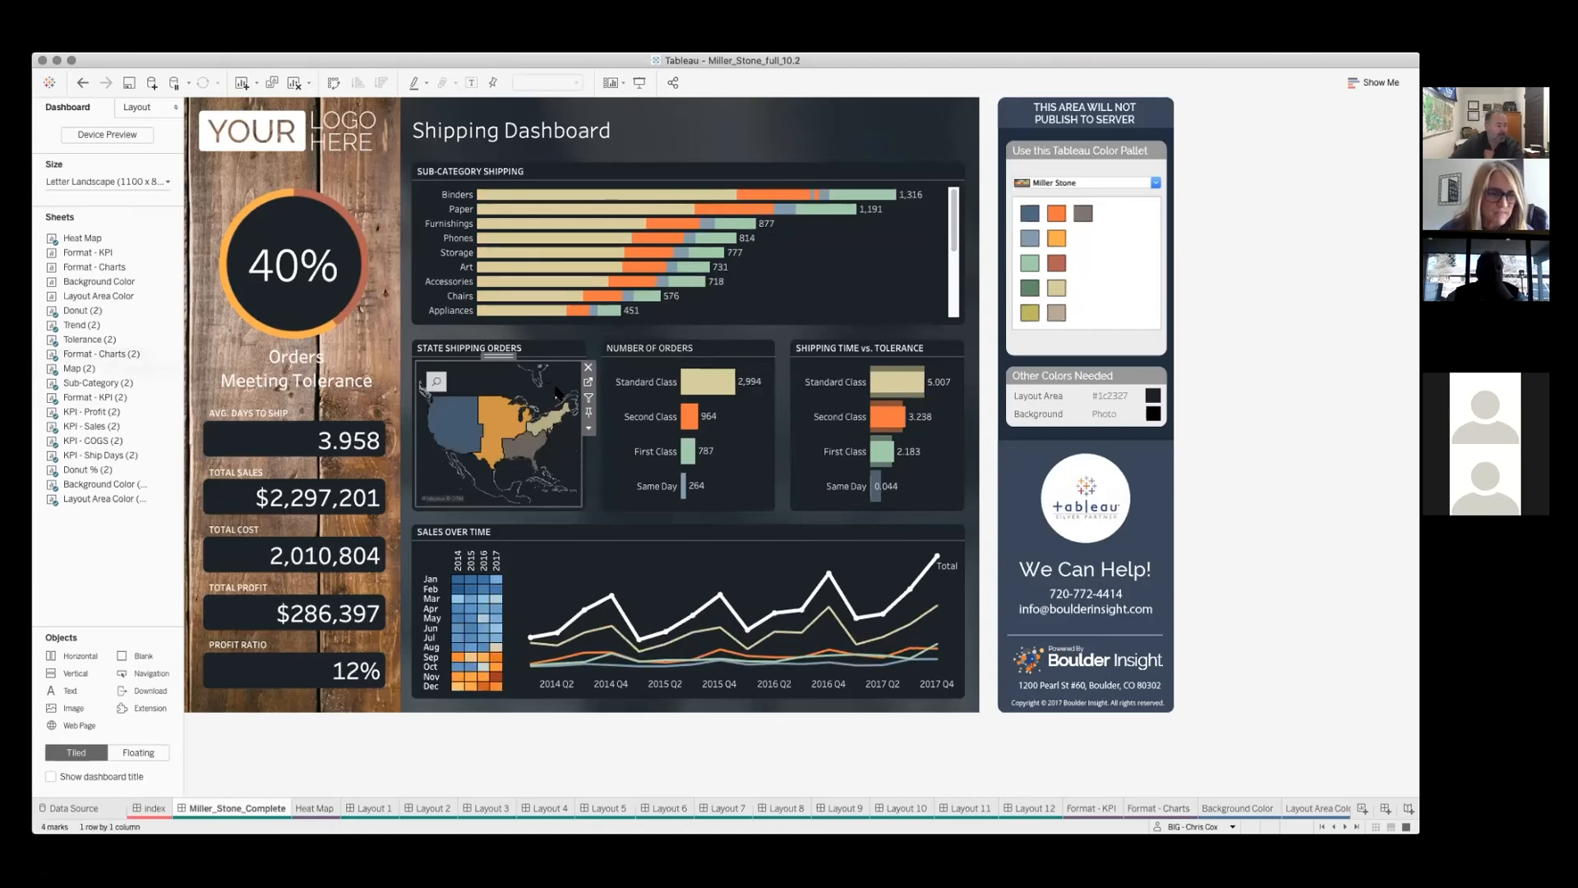
Open the State Shipping Orders map's source sheet, Map (2), and duplicate it
{"action": "left_click", "coordinate": [588, 381]}
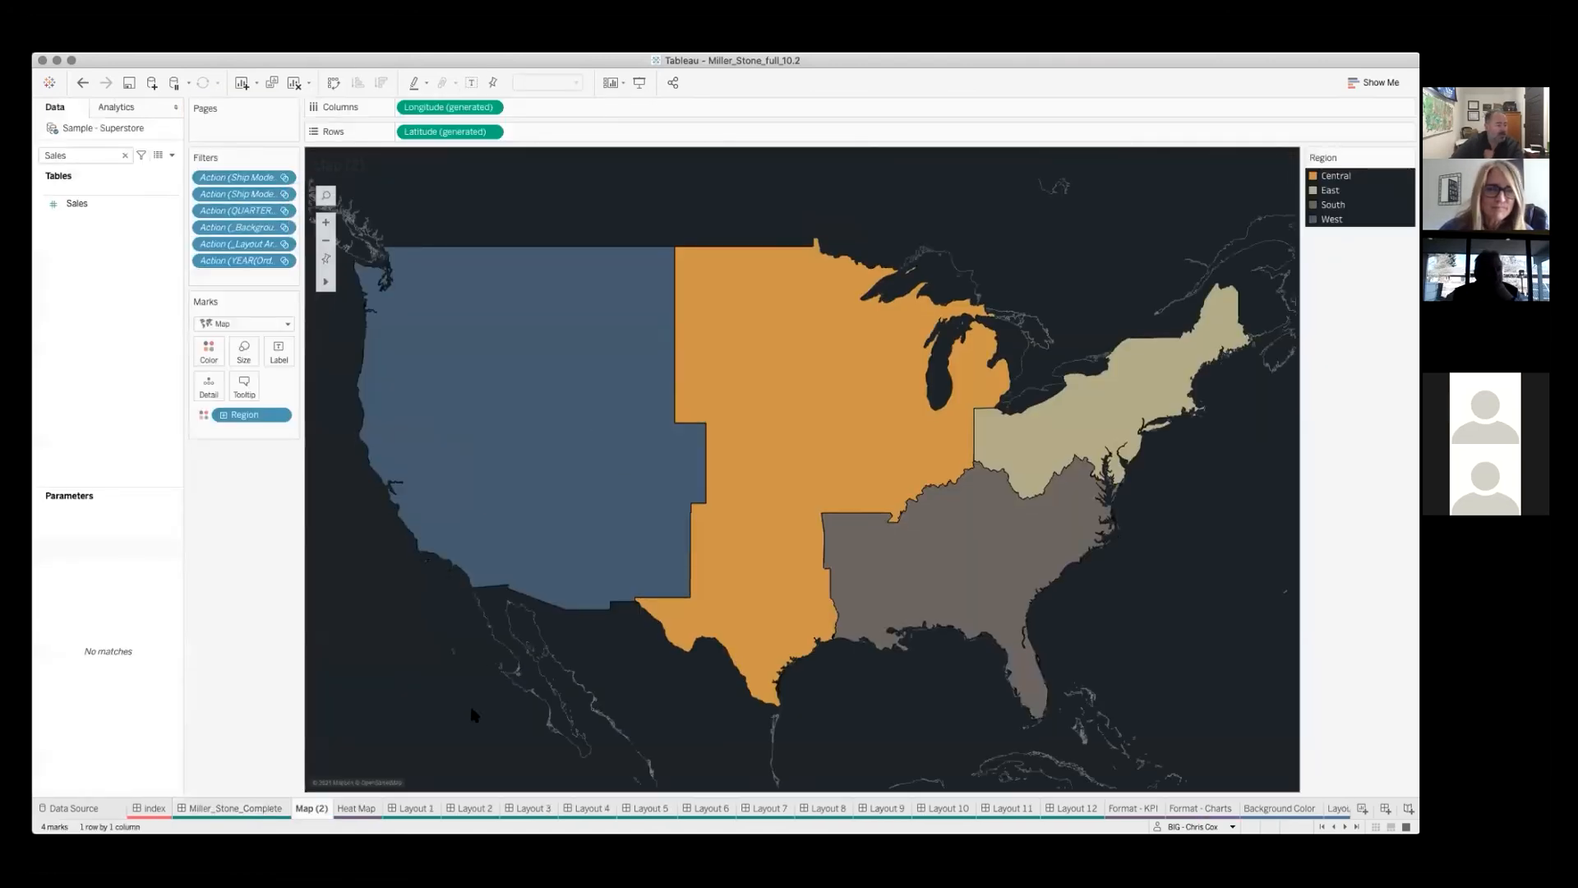
{"action": "right_click", "coordinate": [323, 799]}
{"action": "left_click", "coordinate": [392, 648]}
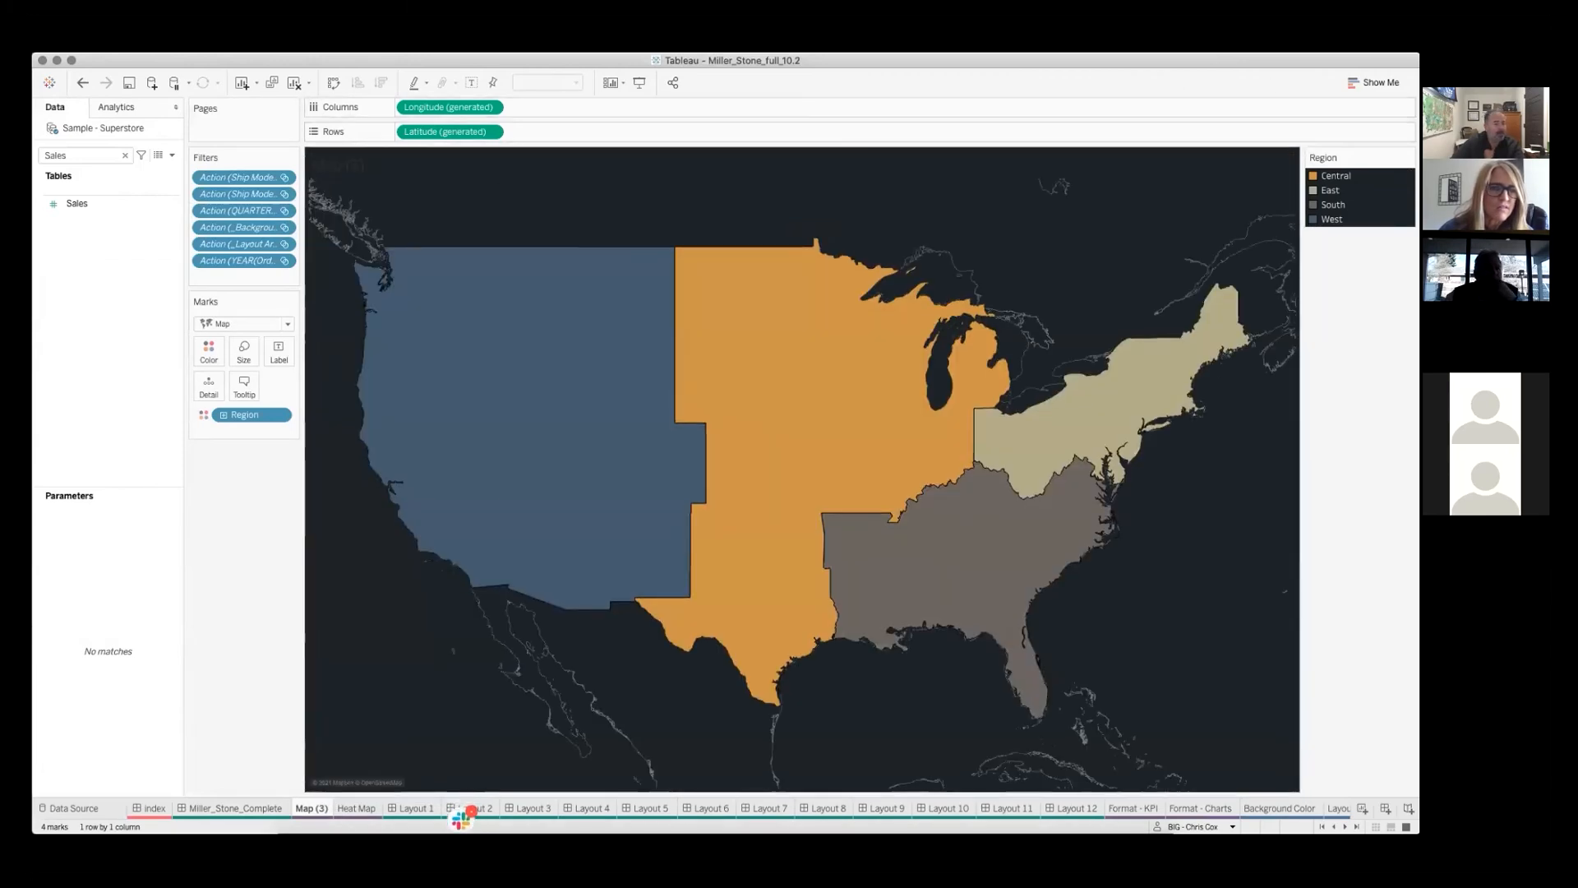
Rebuild the duplicated map as a bar chart with Region on Rows and SUM(Sales) on Columns
{"action": "left_click", "coordinate": [1374, 83]}
{"action": "left_click", "coordinate": [1301, 156]}
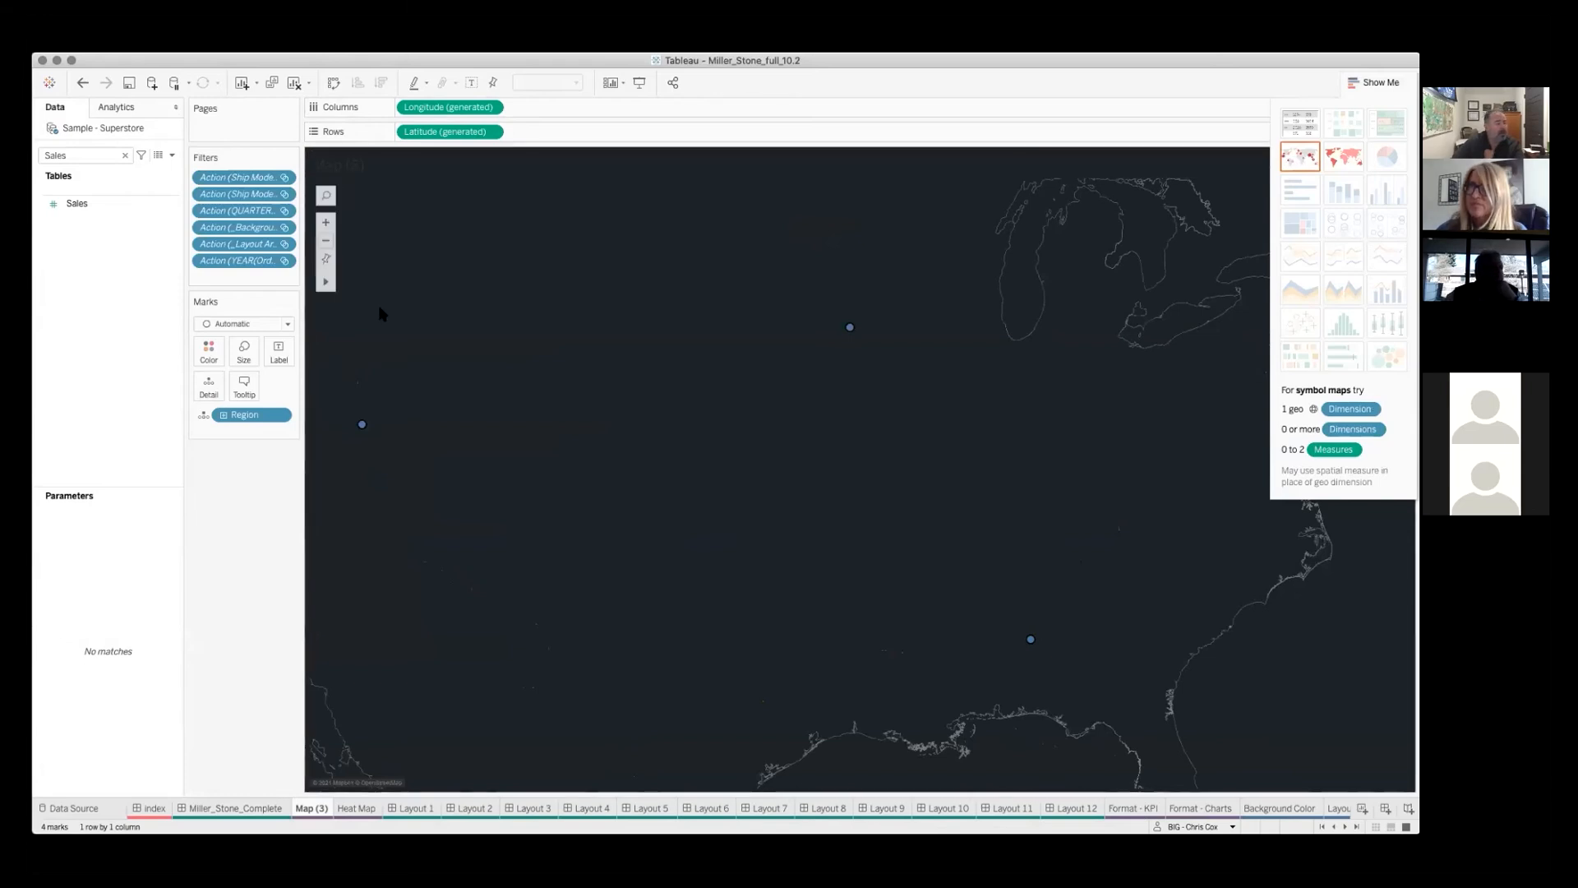
{"action": "left_click_drag", "start_coordinate": [247, 414], "coordinate": [525, 219]}
{"action": "left_click", "coordinate": [1373, 82]}
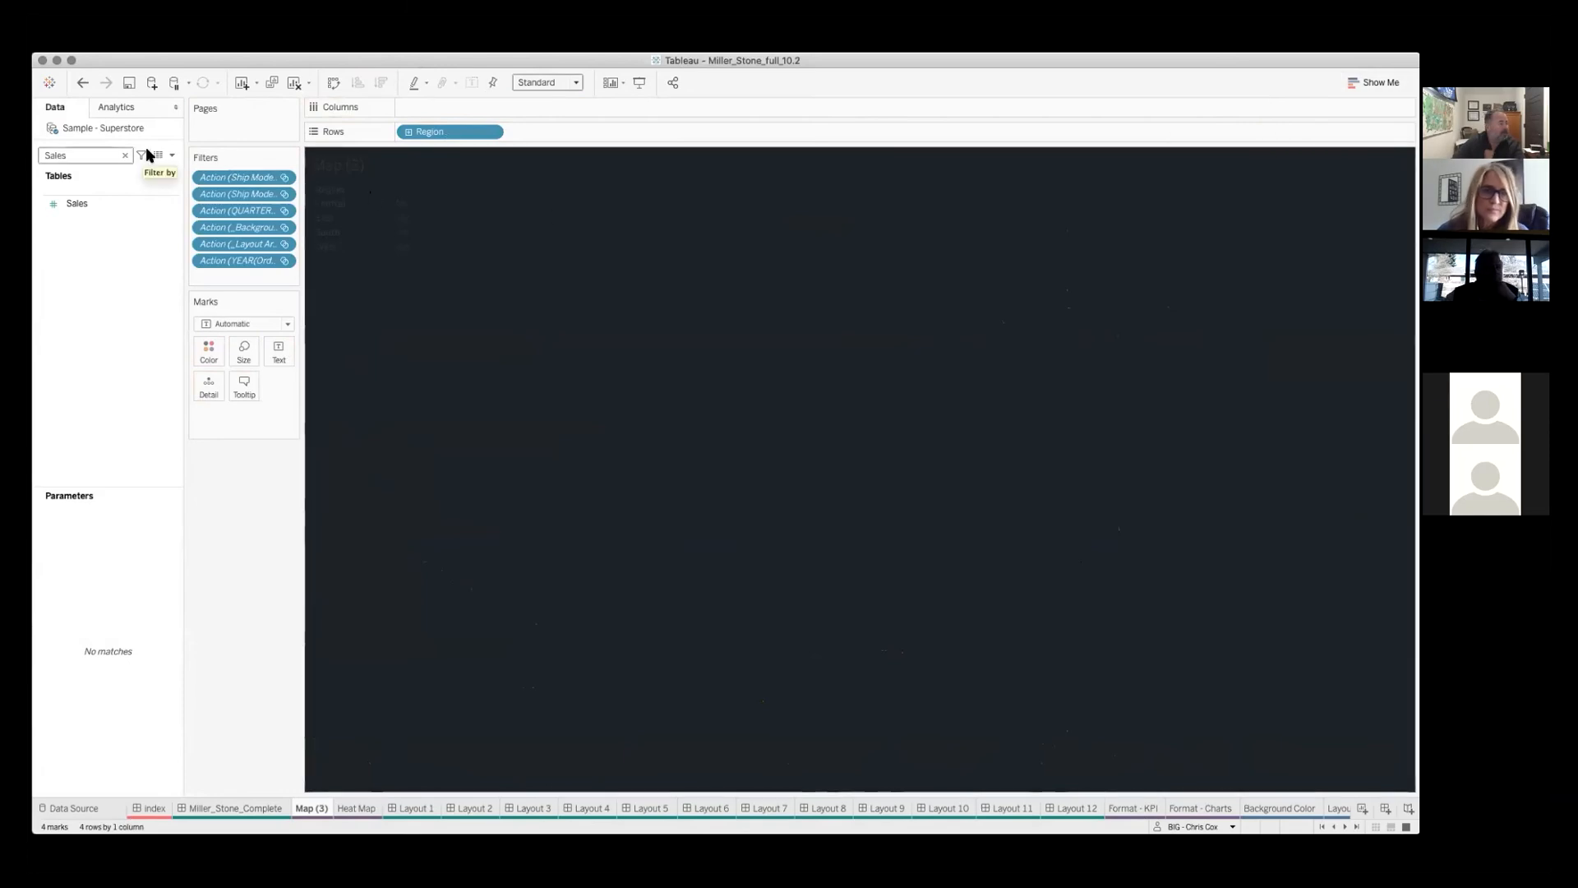
{"action": "left_click", "coordinate": [78, 203]}
{"action": "left_click_drag", "start_coordinate": [78, 204], "coordinate": [454, 111]}
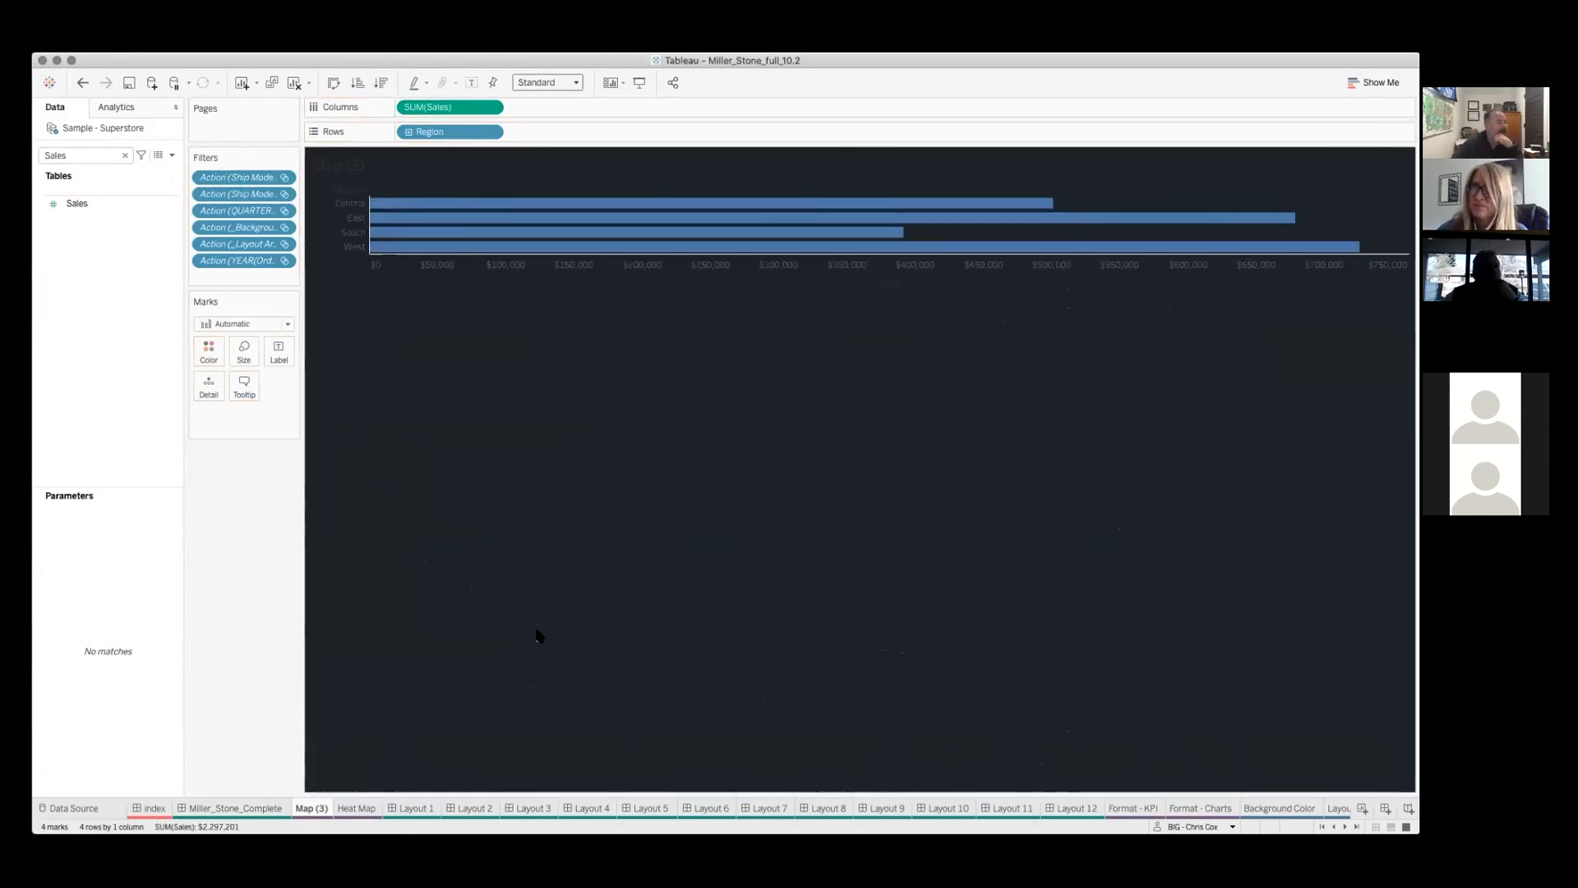
Place the Map (3) bar chart beside Sub-Category Shipping on the Miller_Stone_Complete dashboard and filter to East from it
{"action": "left_click", "coordinate": [259, 808]}
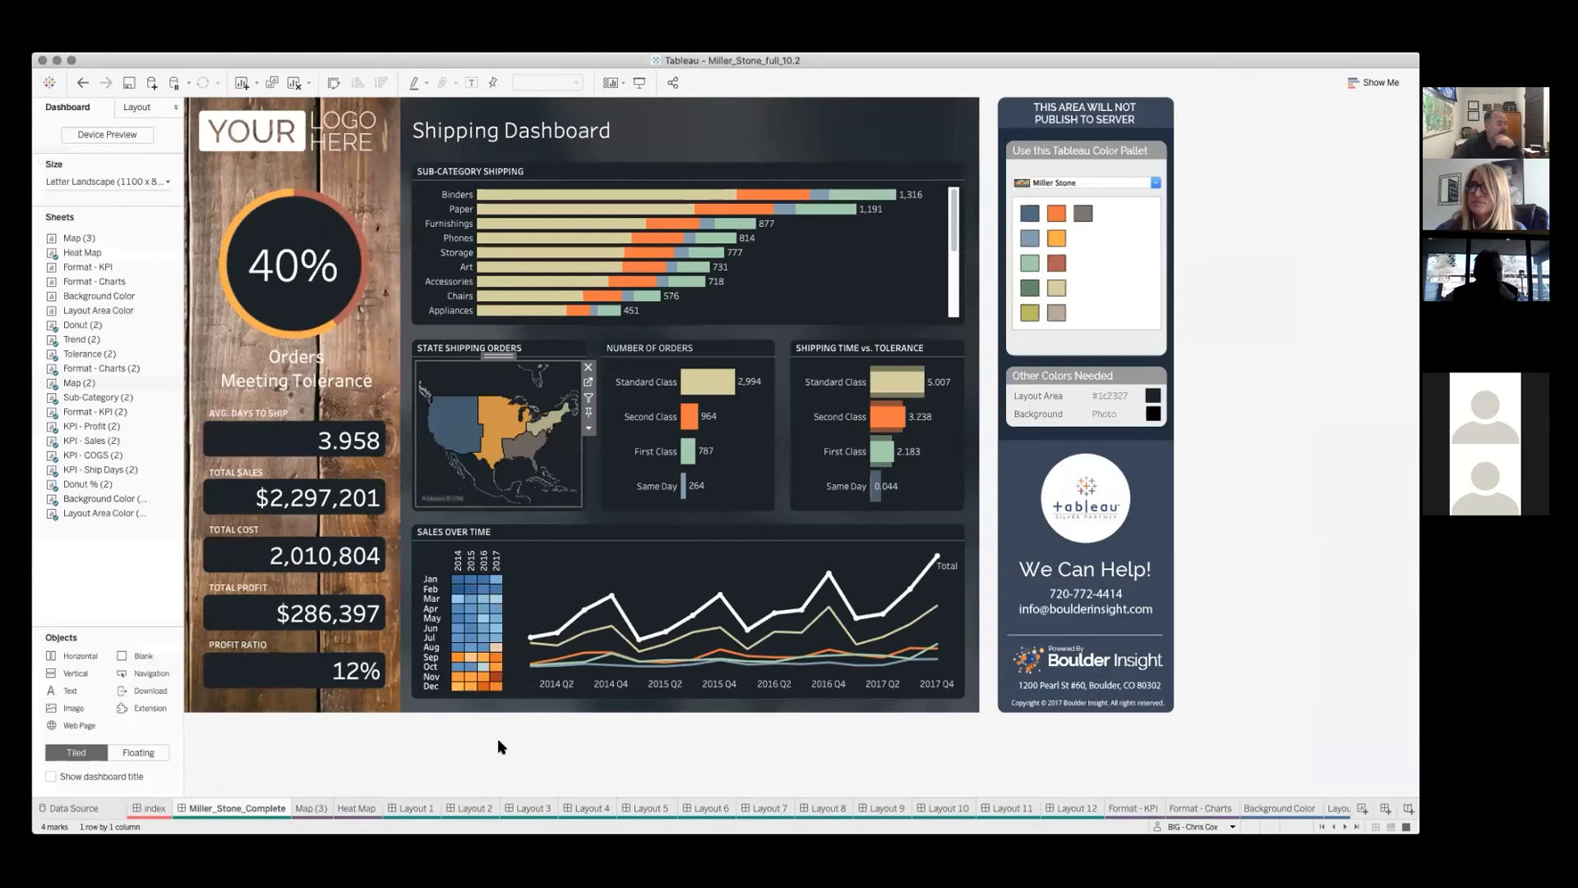
{"action": "left_click_drag", "start_coordinate": [146, 236], "coordinate": [567, 245]}
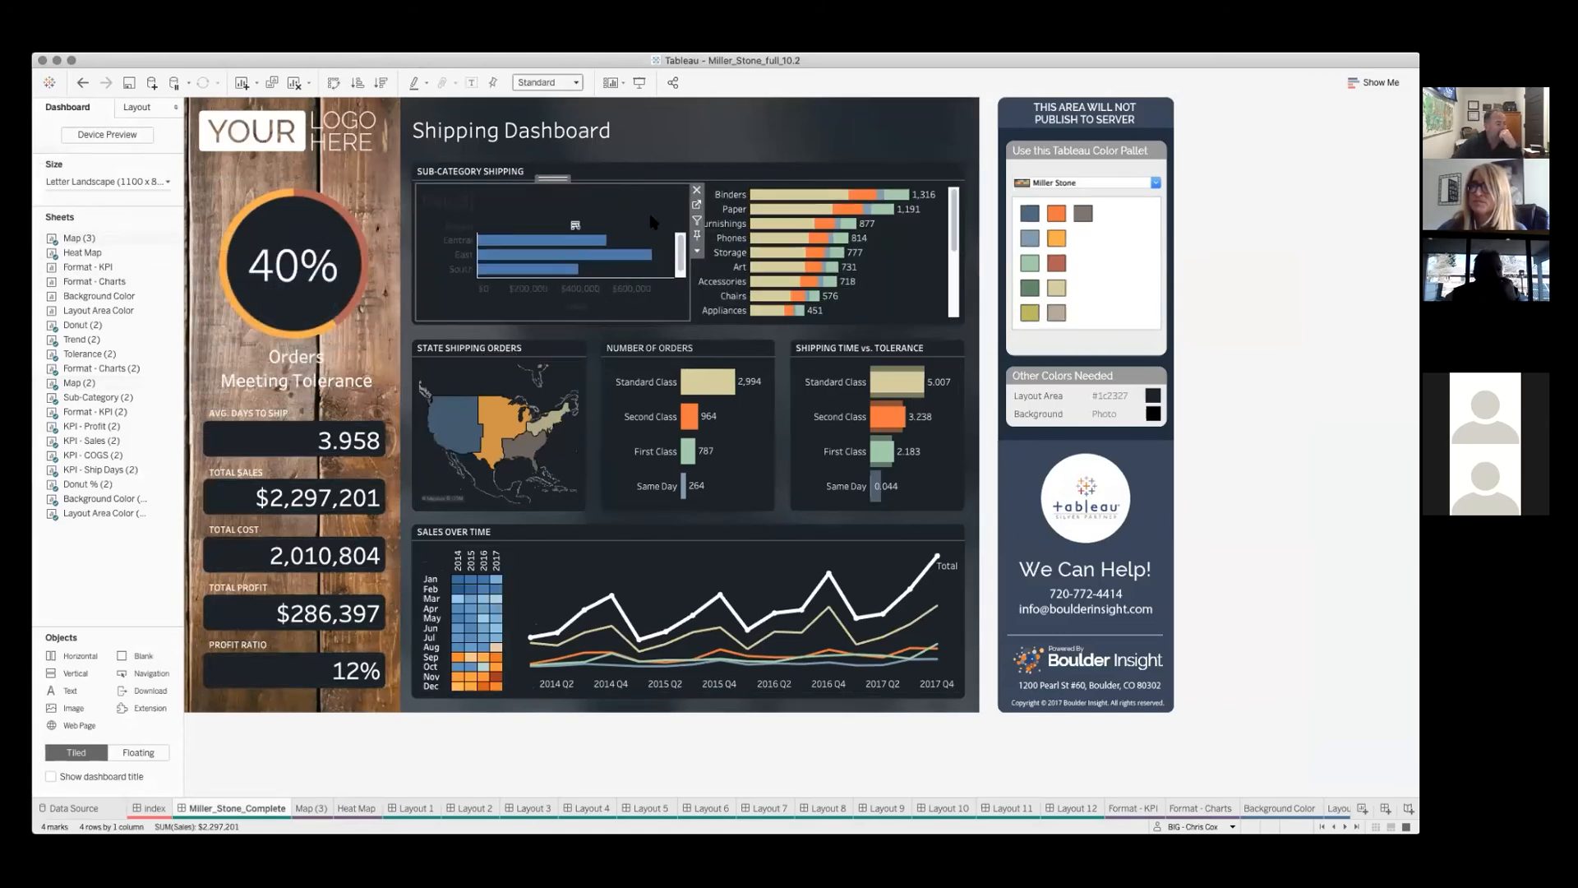
{"action": "left_click", "coordinate": [458, 256]}
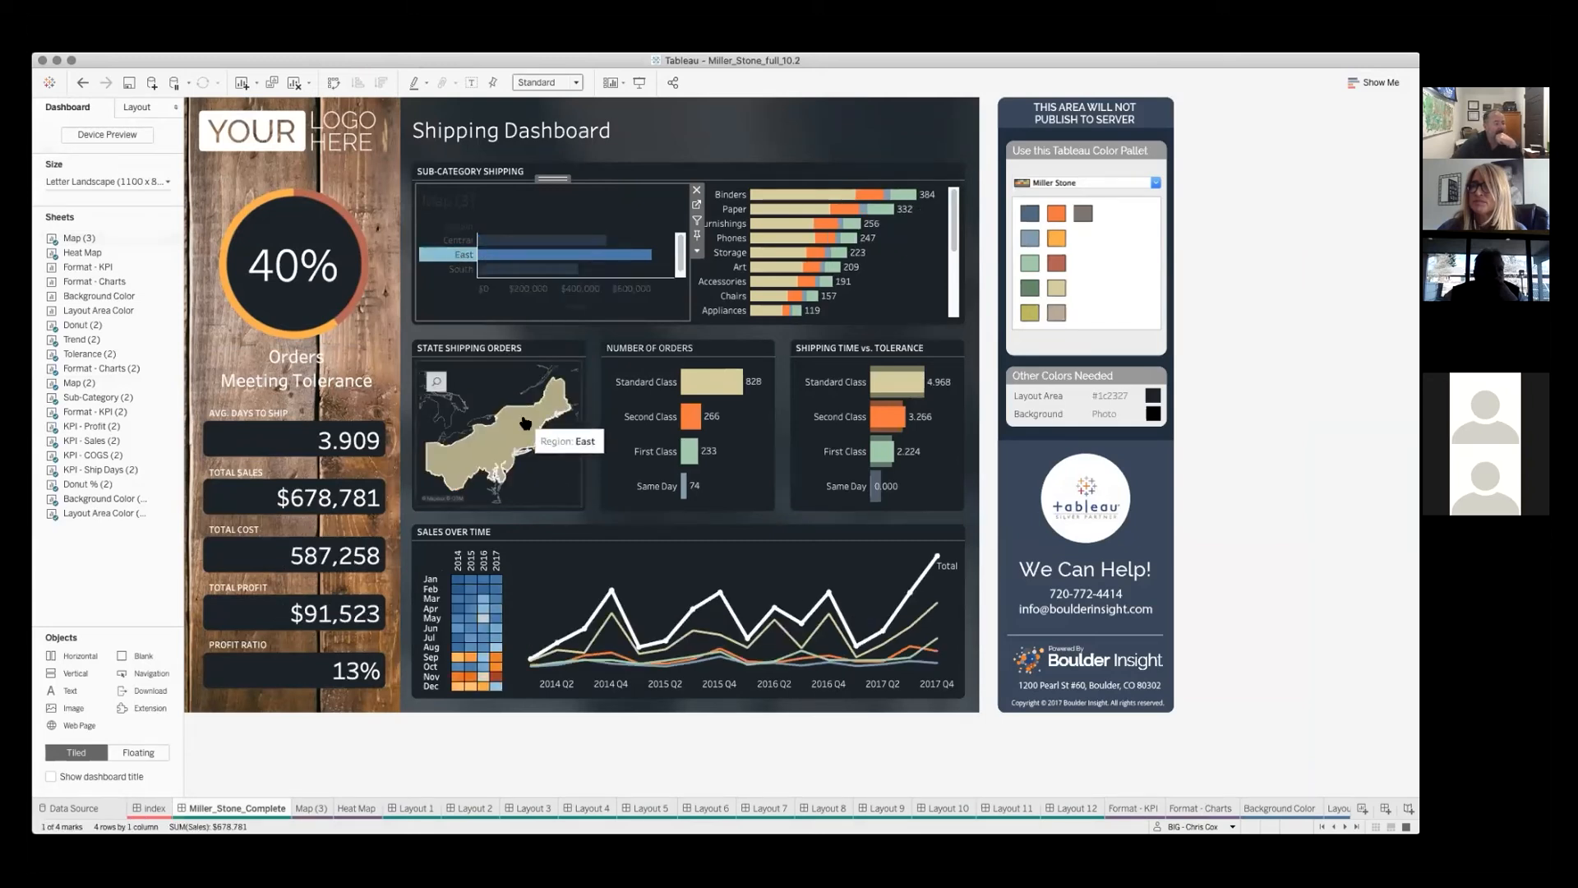
Clear the East selection and remove the Map (3) bar chart from the dashboard
{"action": "left_click", "coordinate": [463, 261]}
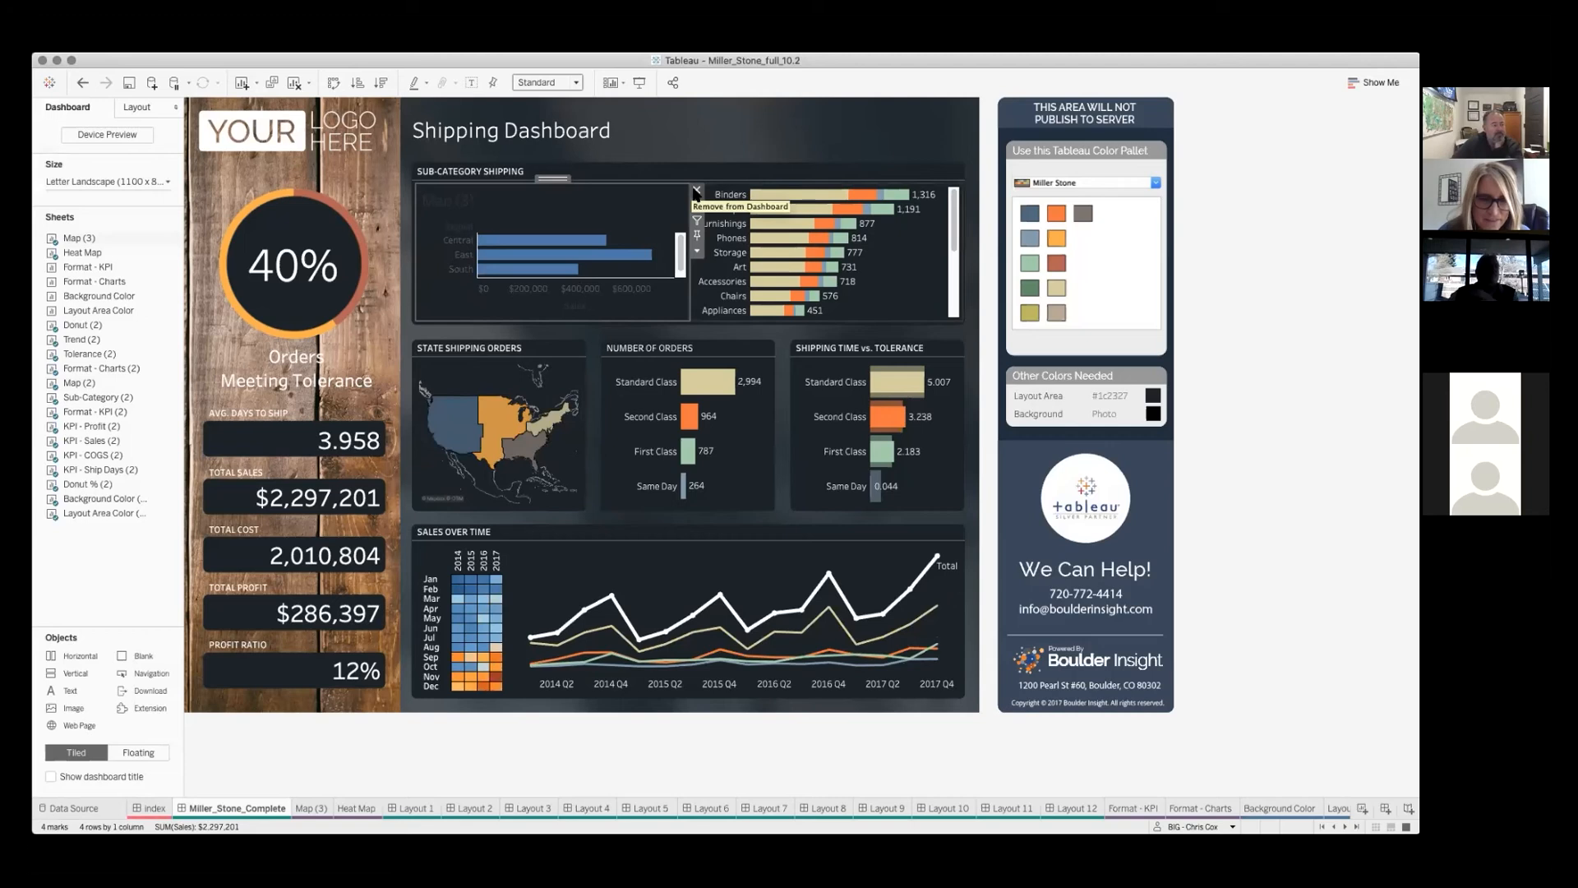
{"action": "left_click", "coordinate": [696, 191]}
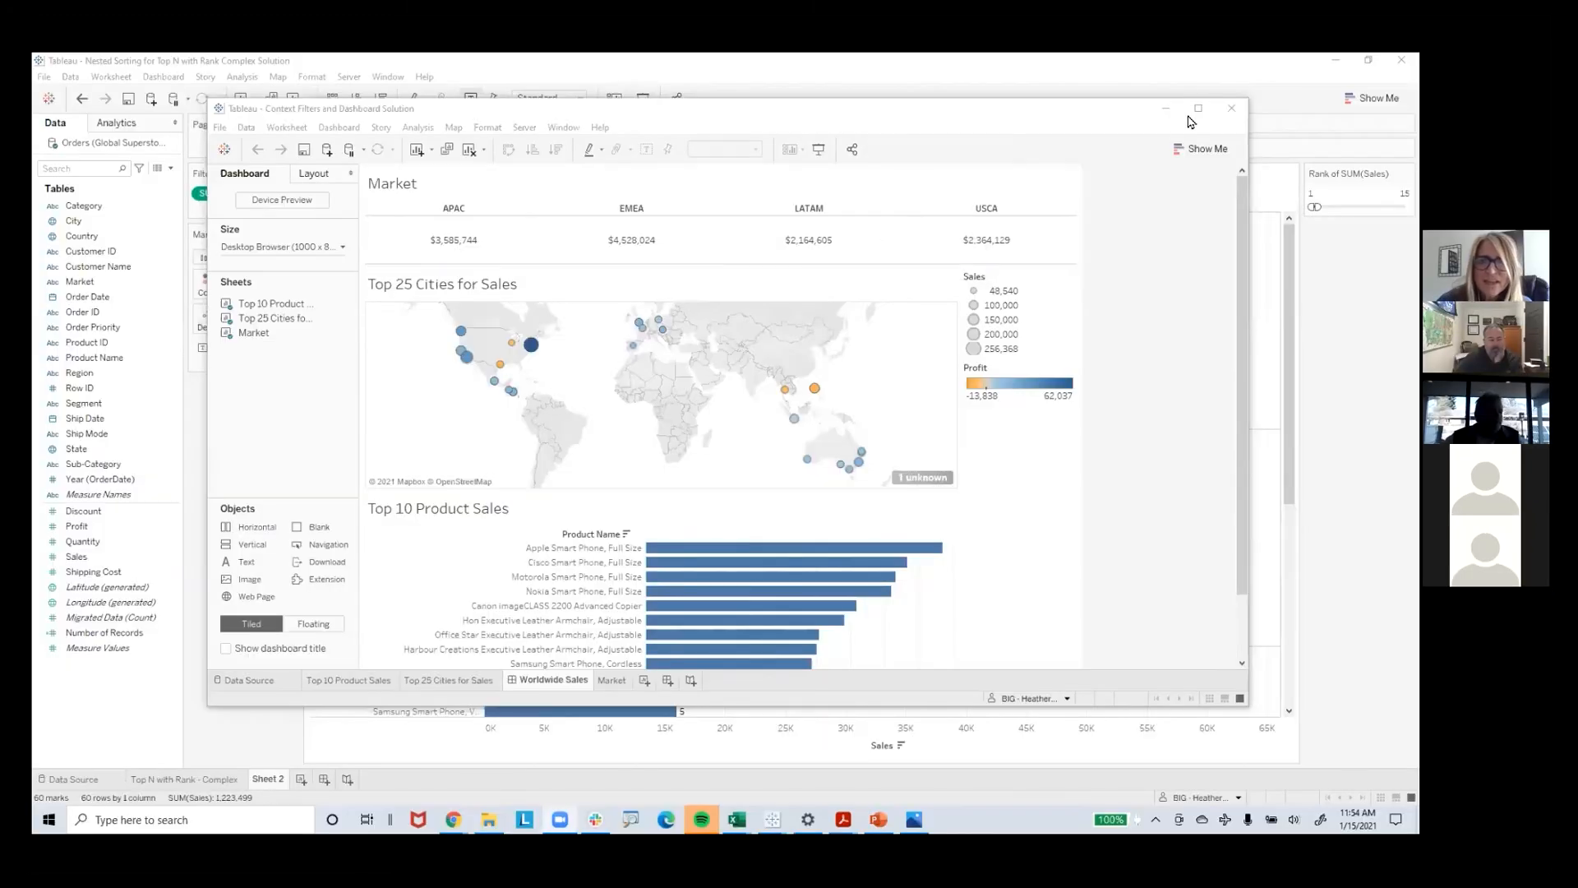
In the Nested Sorting for Top N with Rank workbook, add Region between Market and Product Name and limit the rank filter to 5
{"action": "left_click", "coordinate": [1197, 107]}
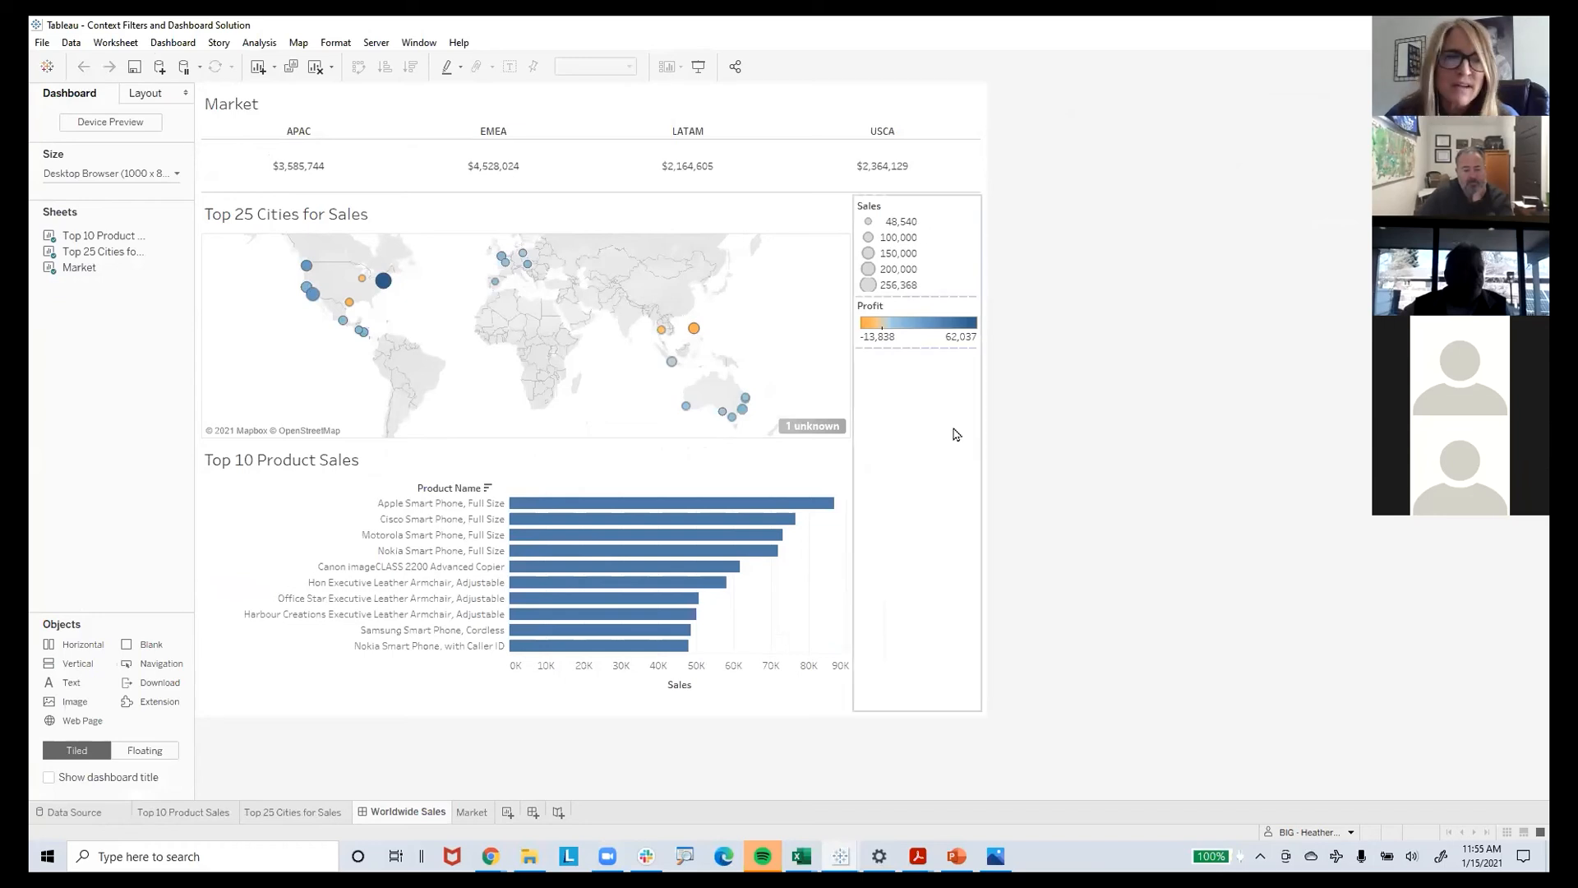
{"action": "mouse_move", "coordinate": [839, 857]}
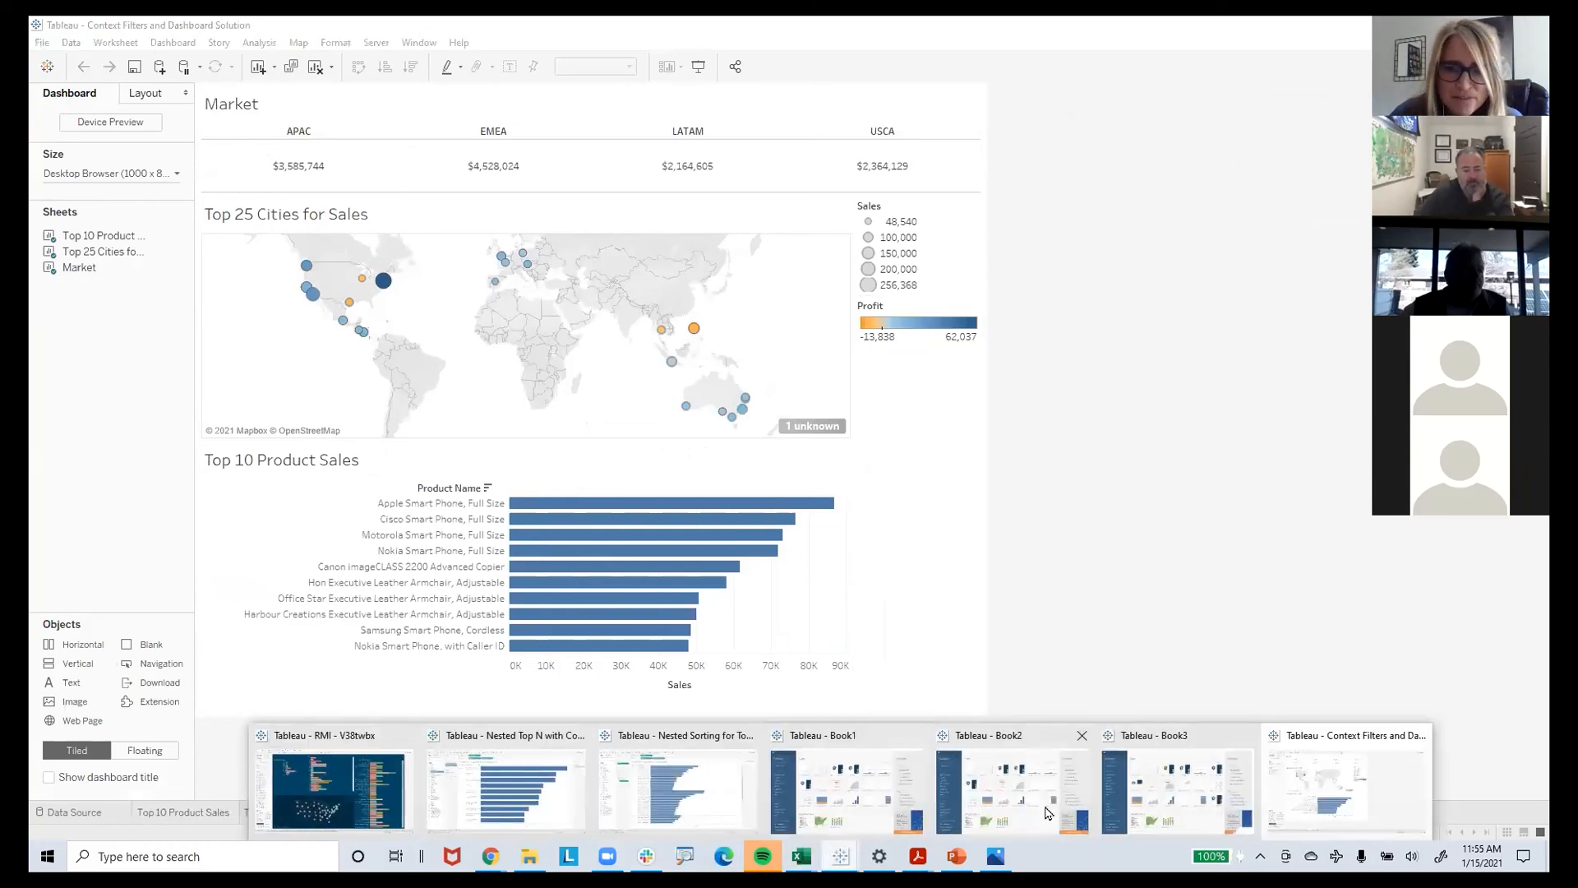
{"action": "left_click", "coordinate": [705, 749]}
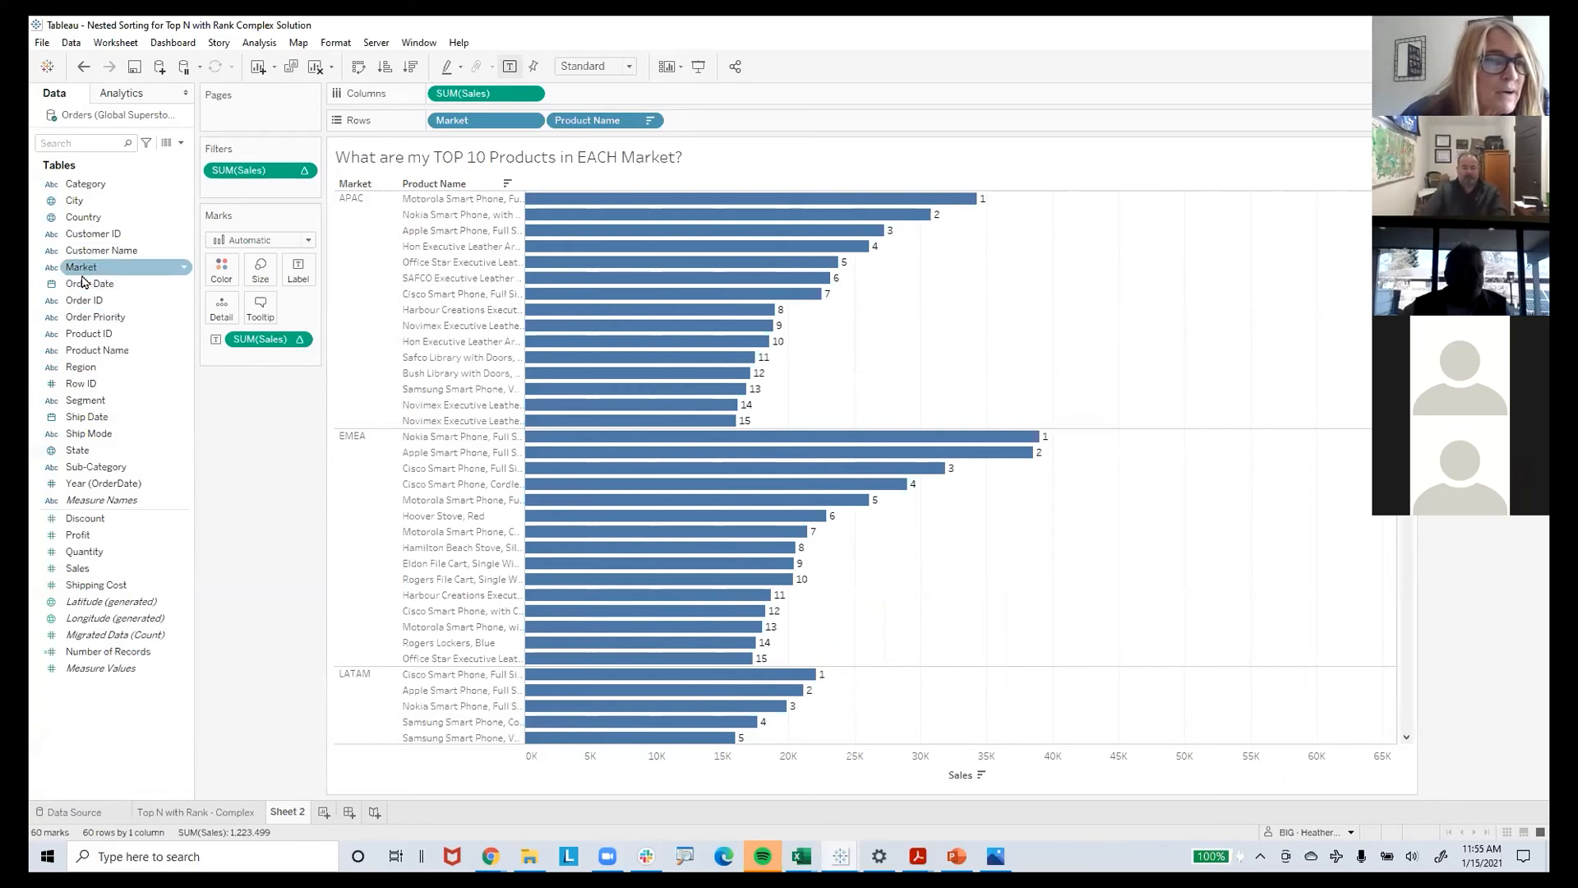
{"action": "left_click_drag", "start_coordinate": [80, 367], "coordinate": [530, 124]}
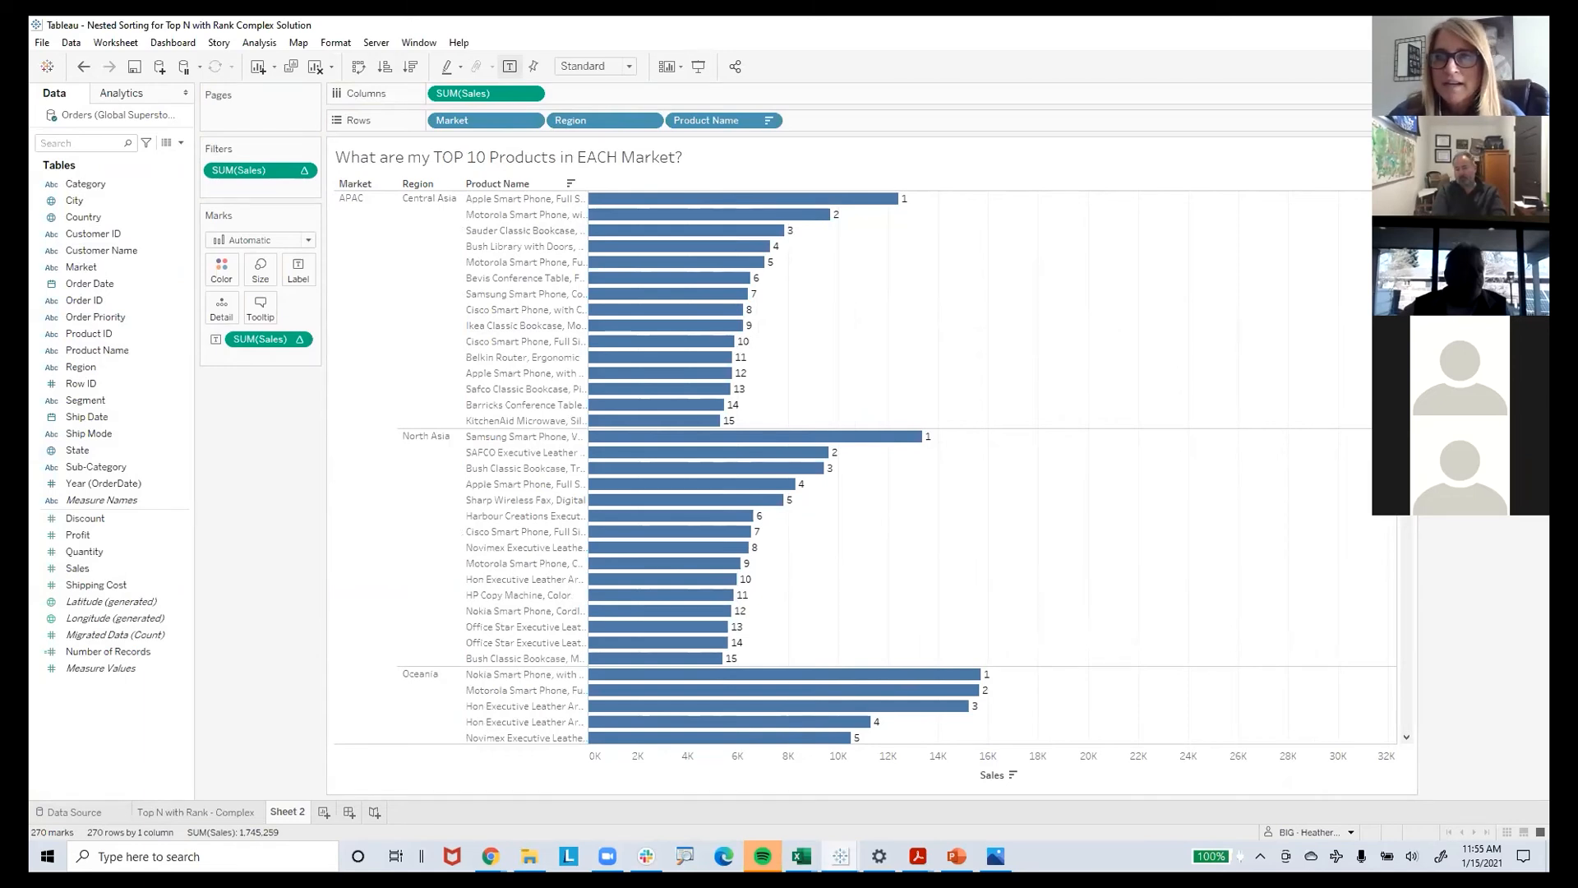
{"action": "key", "text": "Return"}
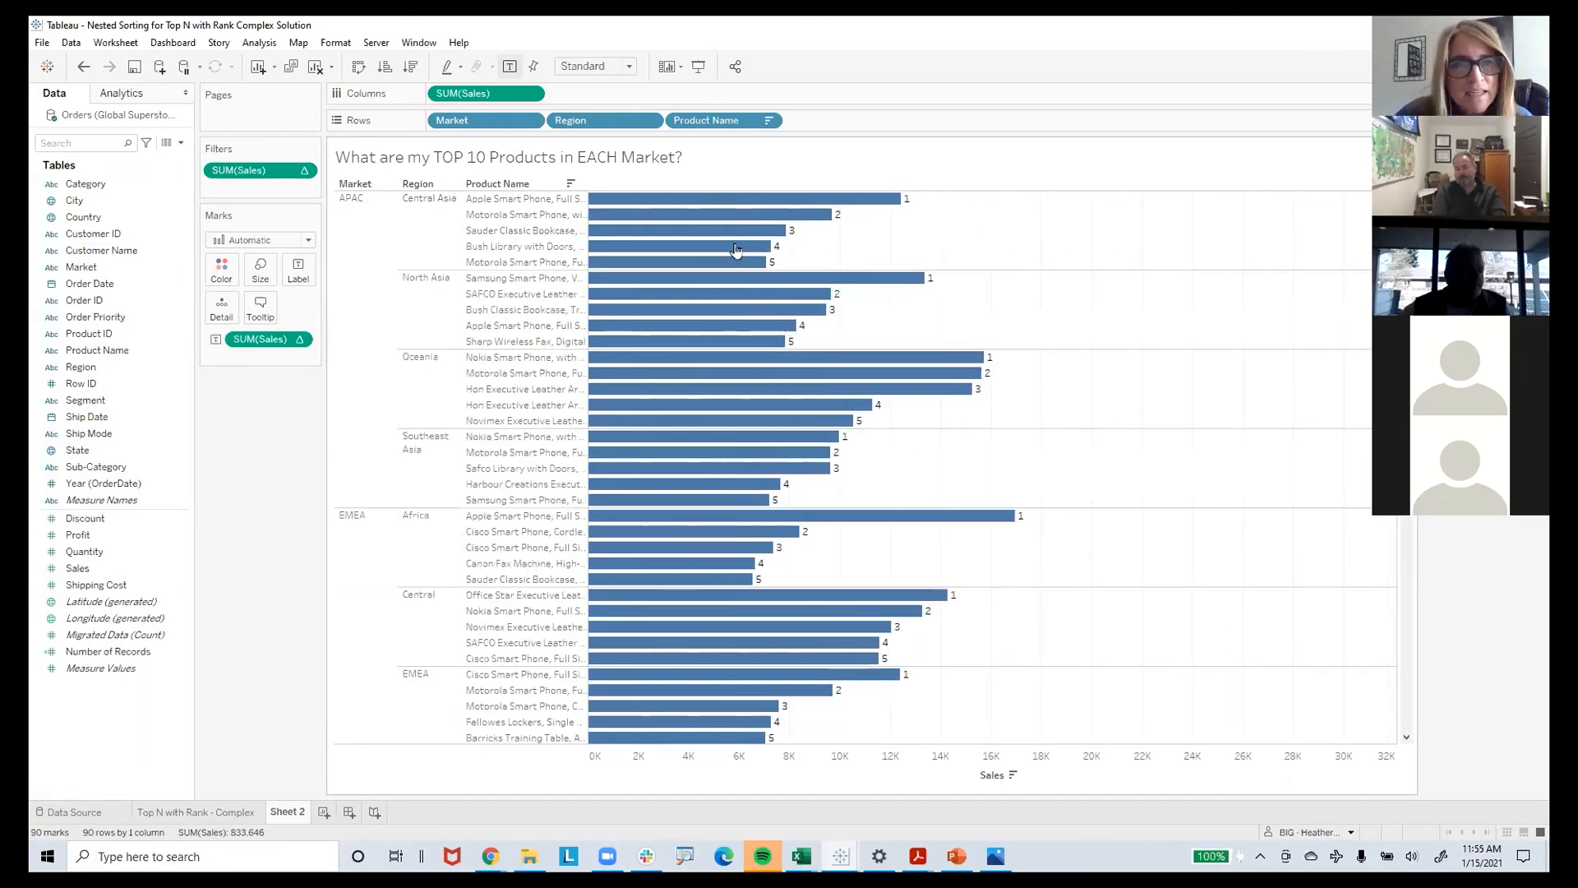
Review the table calculation options, including Compute Using, for the ranked SUM(Sales) label without changing them
{"action": "left_click", "coordinate": [299, 339]}
{"action": "mouse_move", "coordinate": [304, 577]}
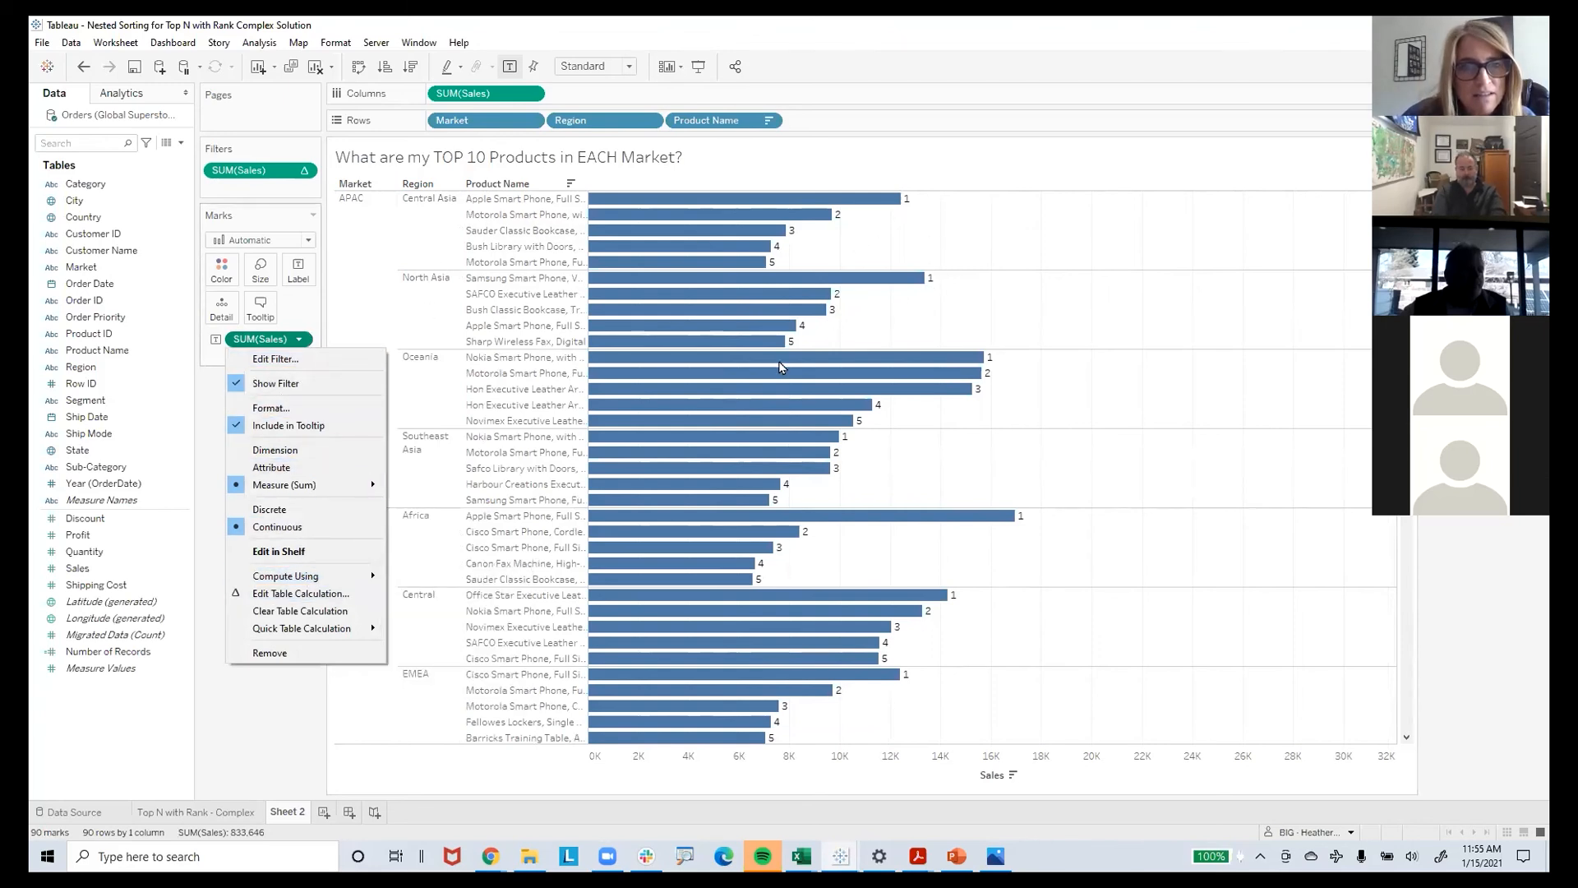
{"action": "left_click", "coordinate": [256, 748]}
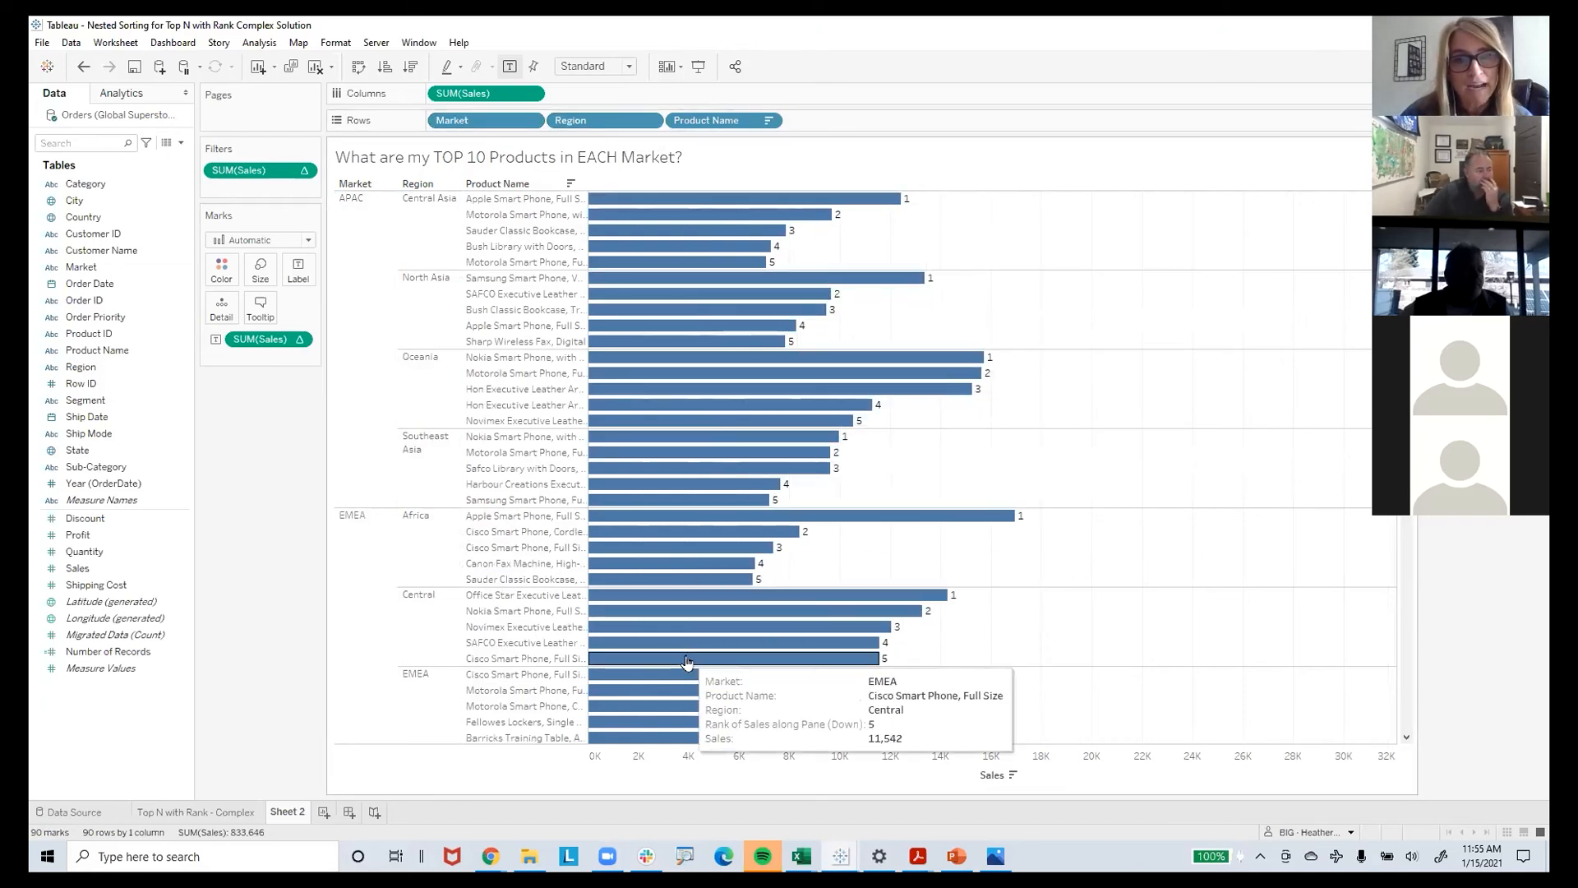
{"action": "left_click", "coordinate": [301, 343]}
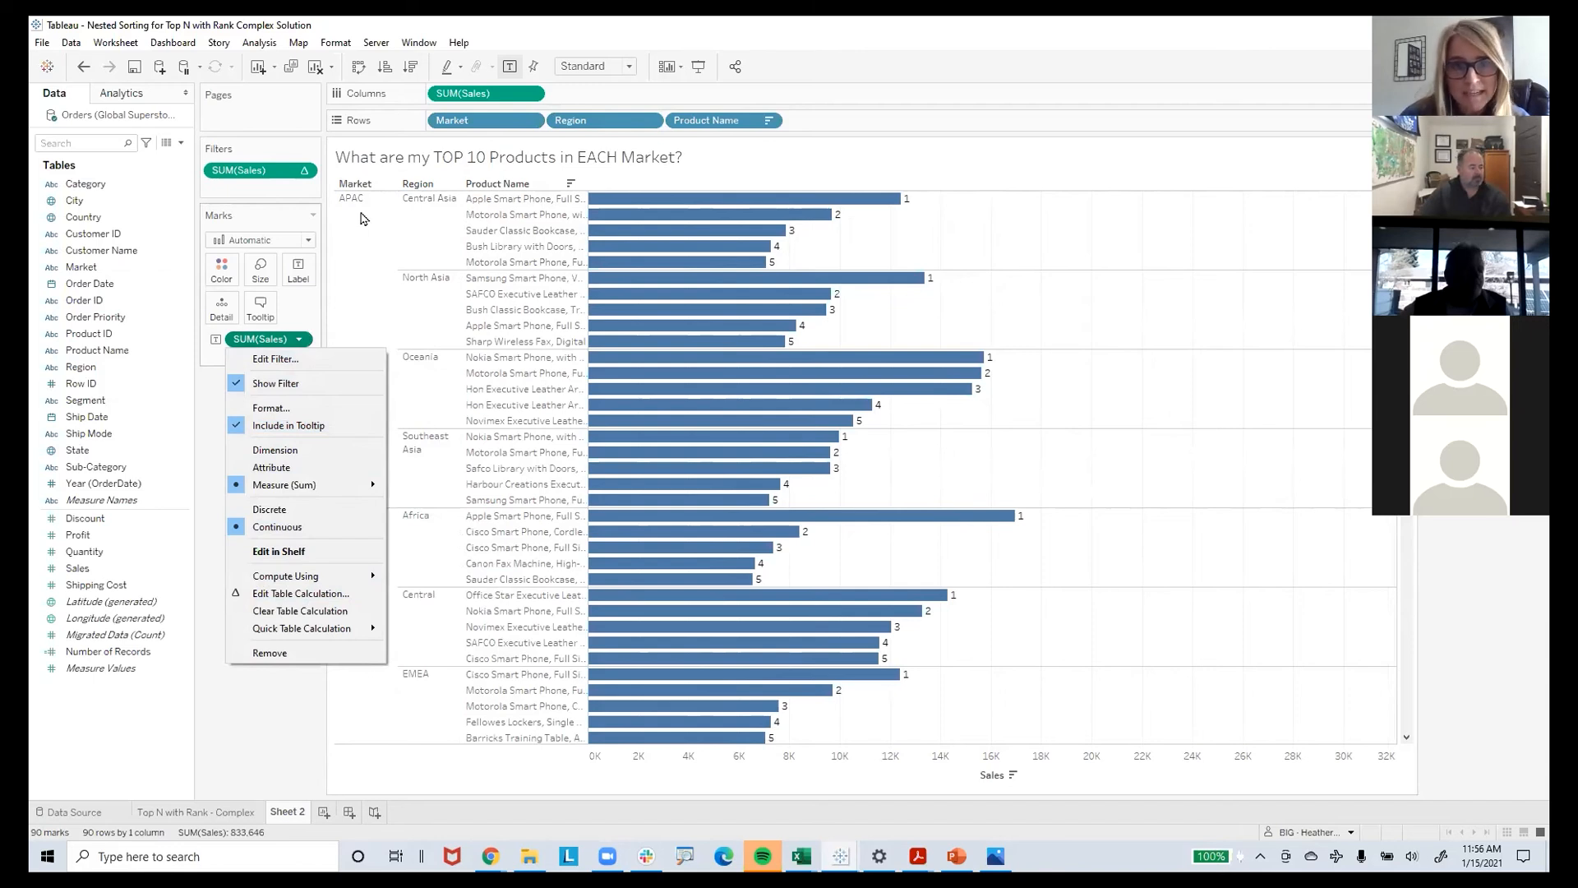
{"action": "left_click", "coordinate": [311, 697]}
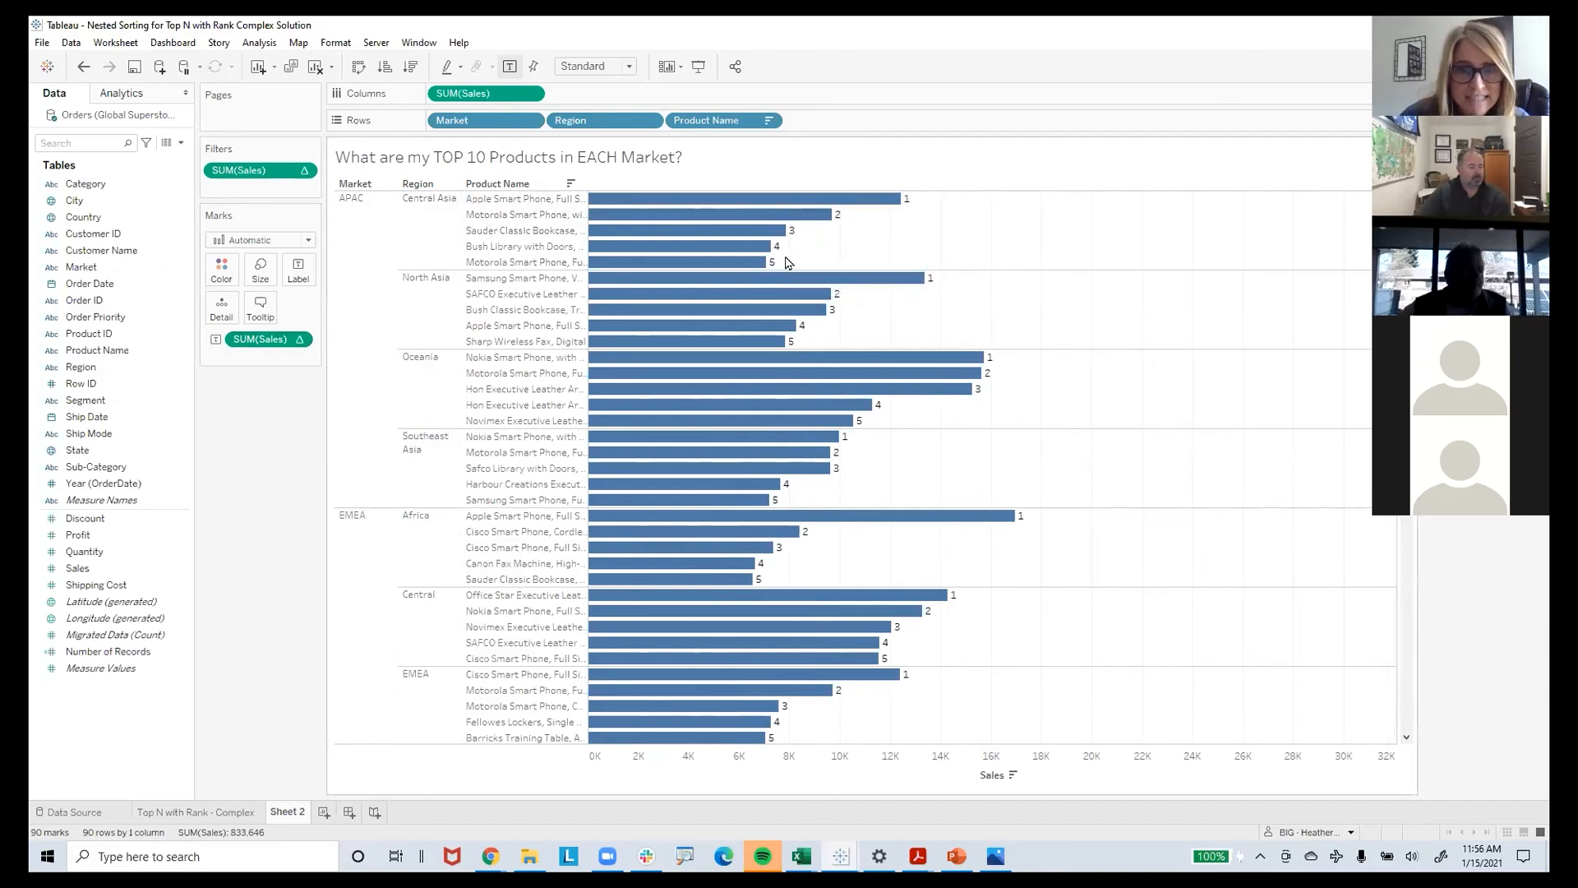
Highlight the APAC and EMEA markets in turn to compare their regional top products, then clear the selection
{"action": "mouse_move", "coordinate": [740, 368]}
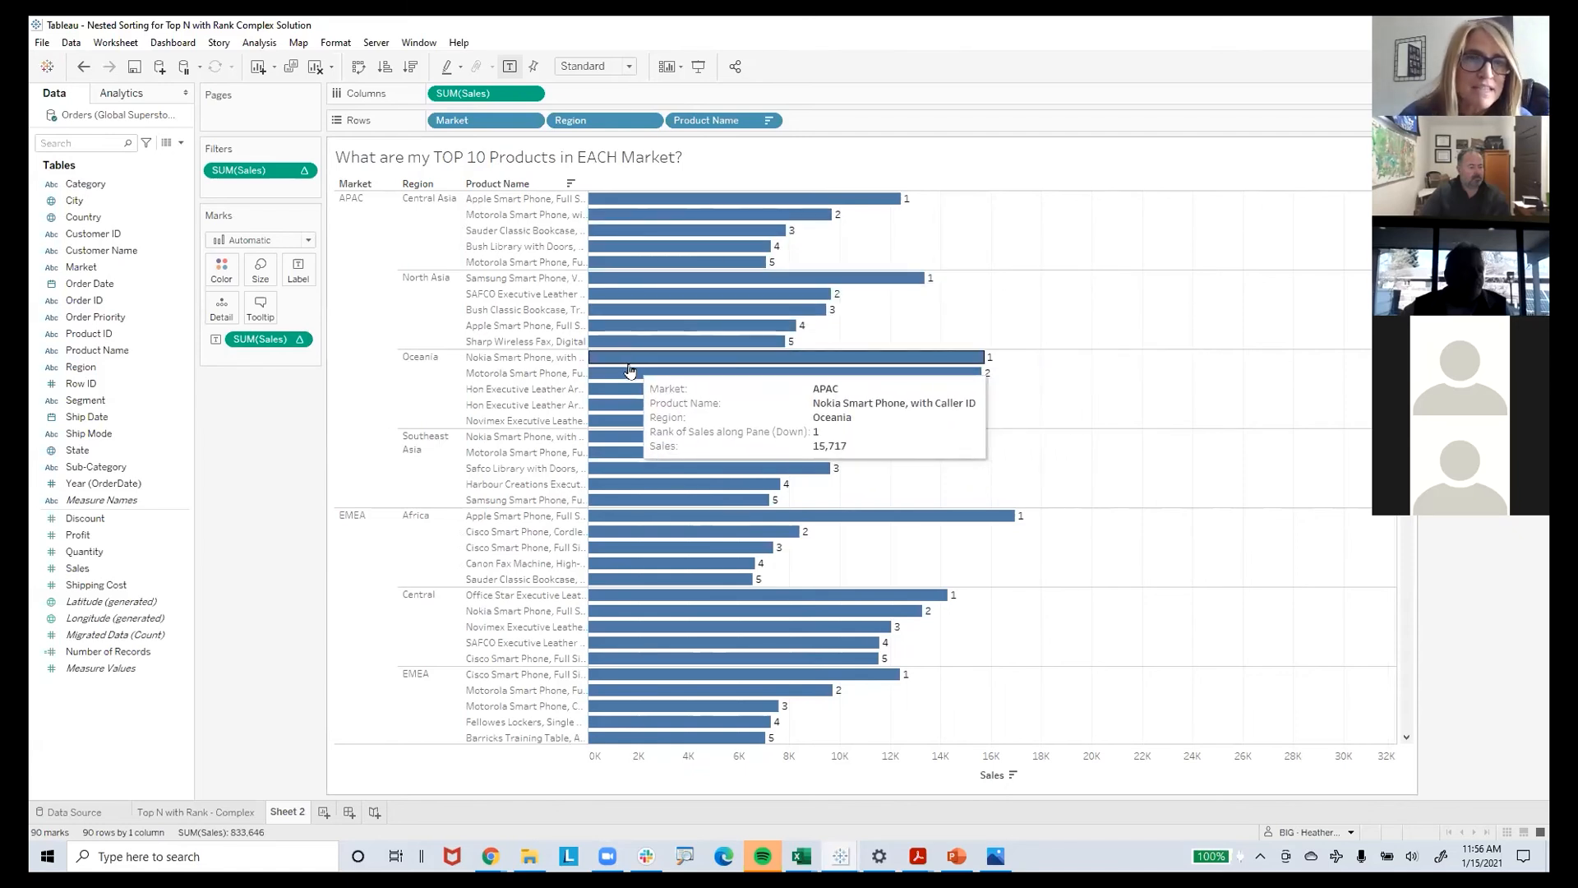
{"action": "left_click", "coordinate": [366, 280]}
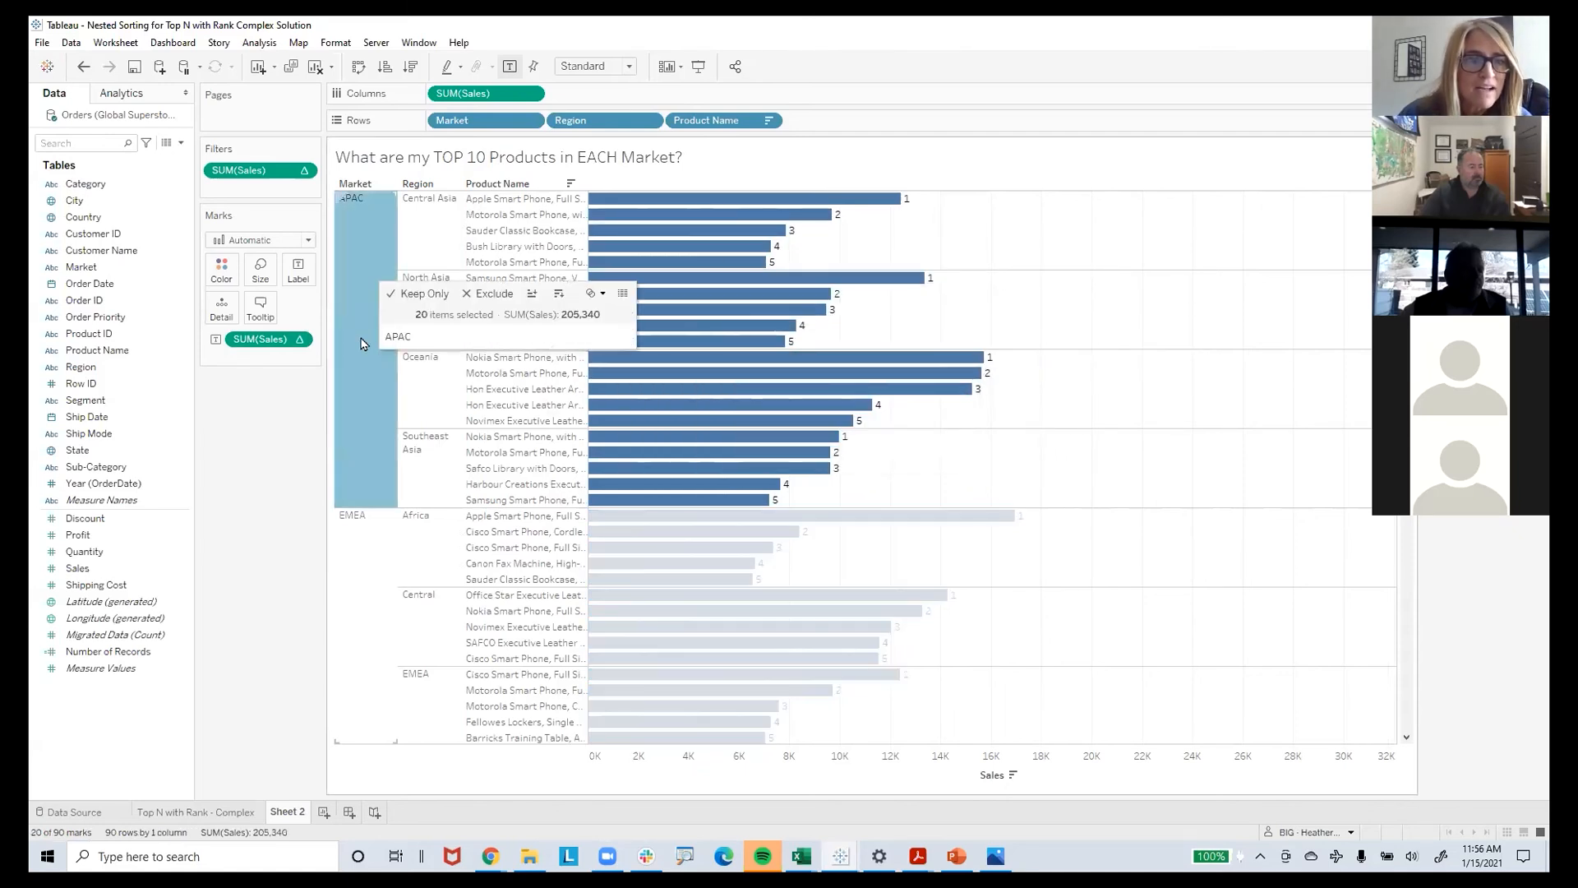
{"action": "left_click", "coordinate": [353, 575]}
{"action": "left_click", "coordinate": [374, 284]}
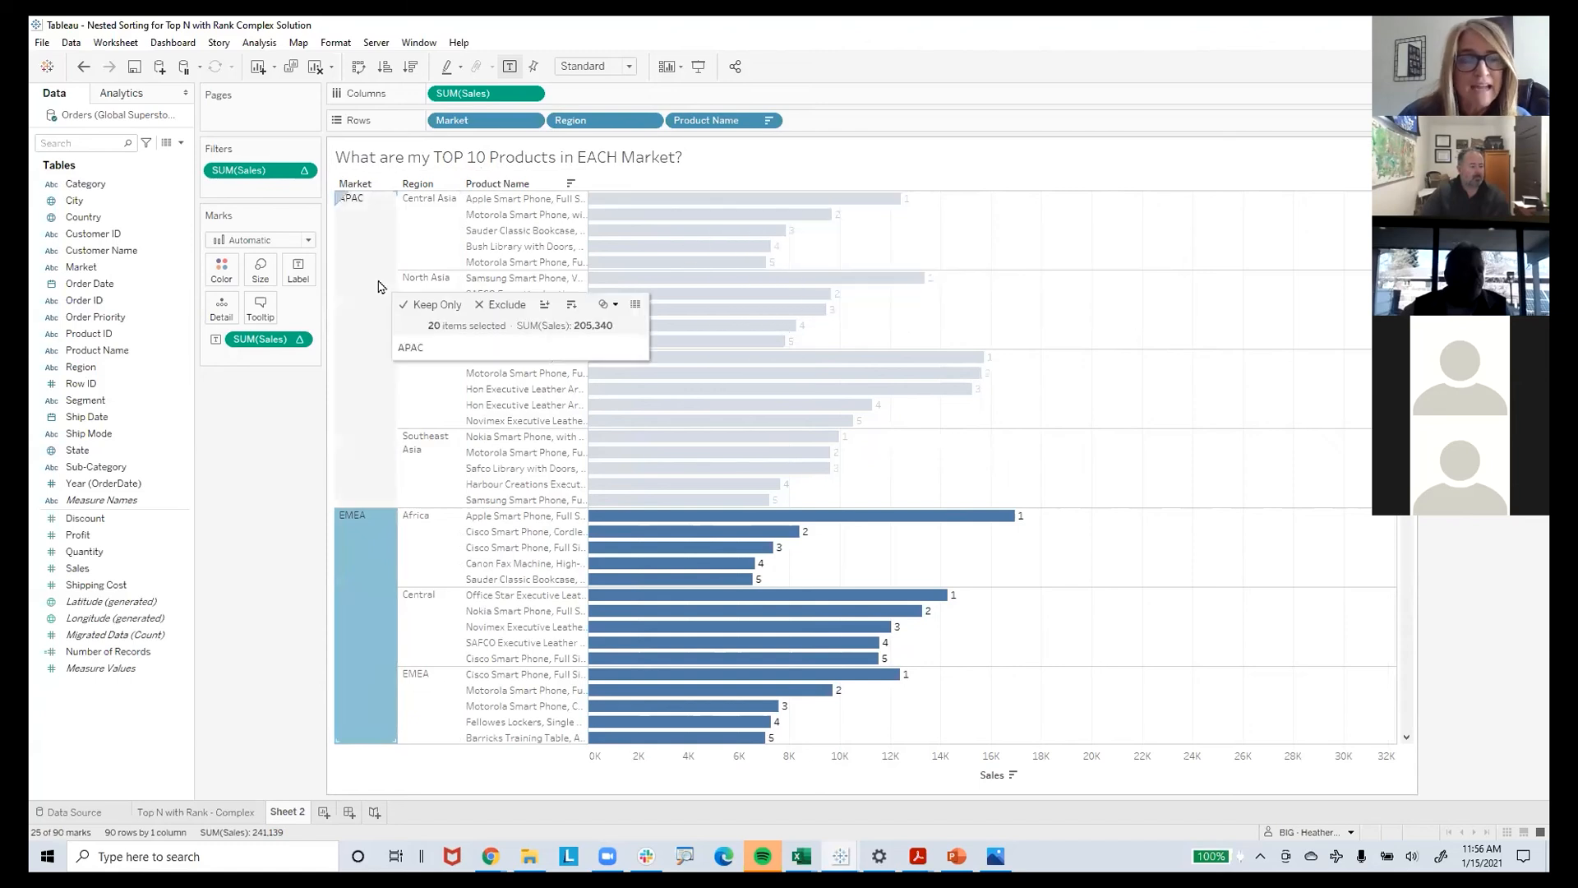
{"action": "left_click", "coordinate": [280, 423]}
Switch to the Context Filters and Dashboard Solution workbook showing the Worldwide Sales dashboard
{"action": "left_click", "coordinate": [836, 851]}
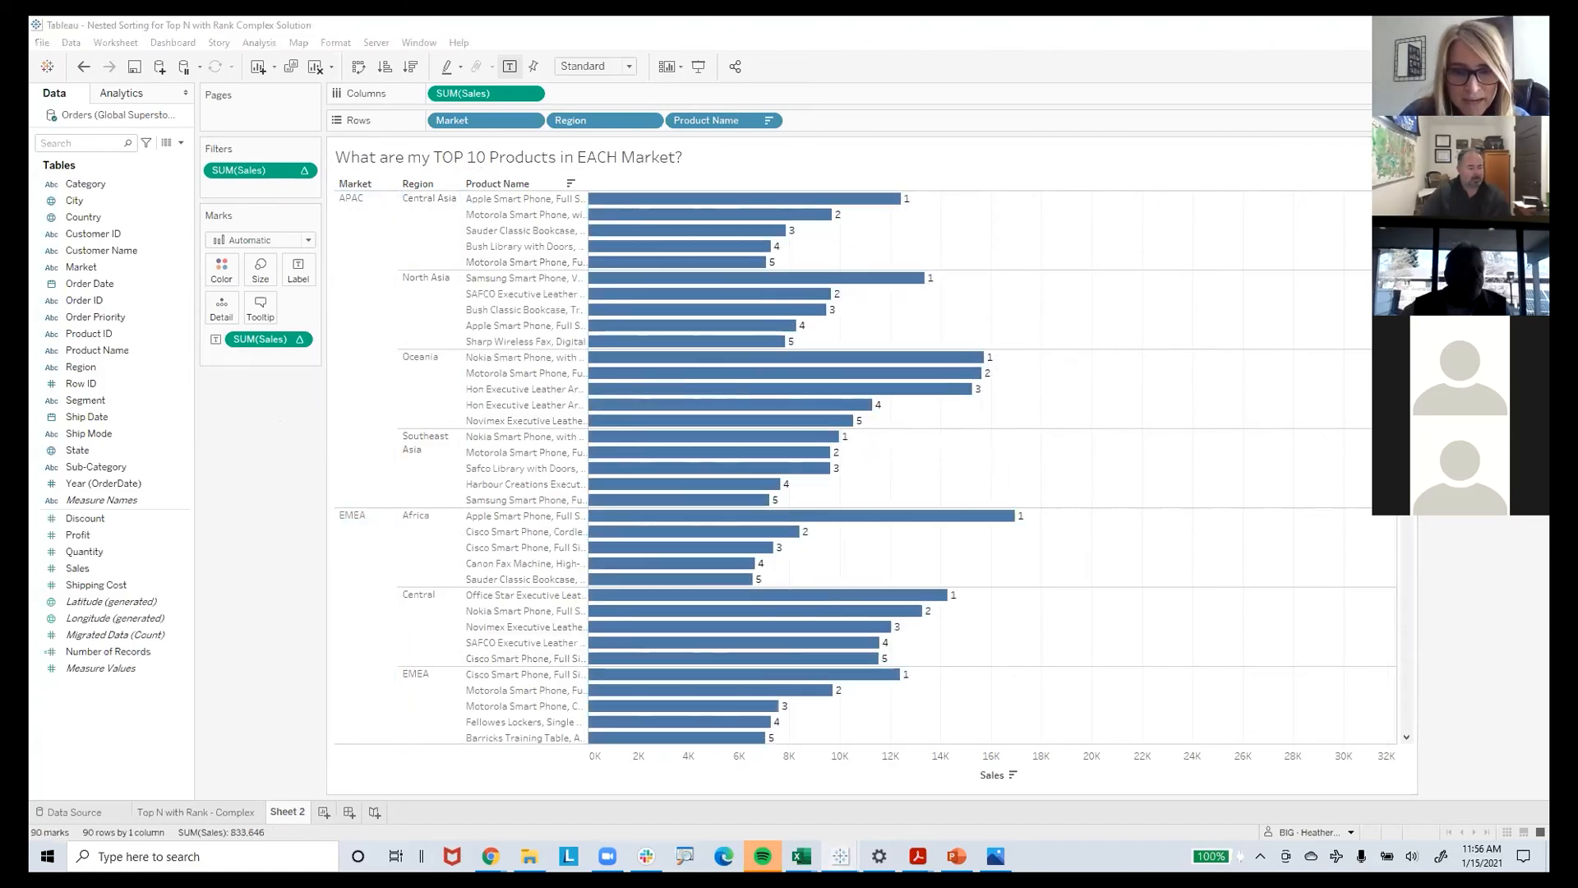
{"action": "left_click", "coordinate": [1307, 797]}
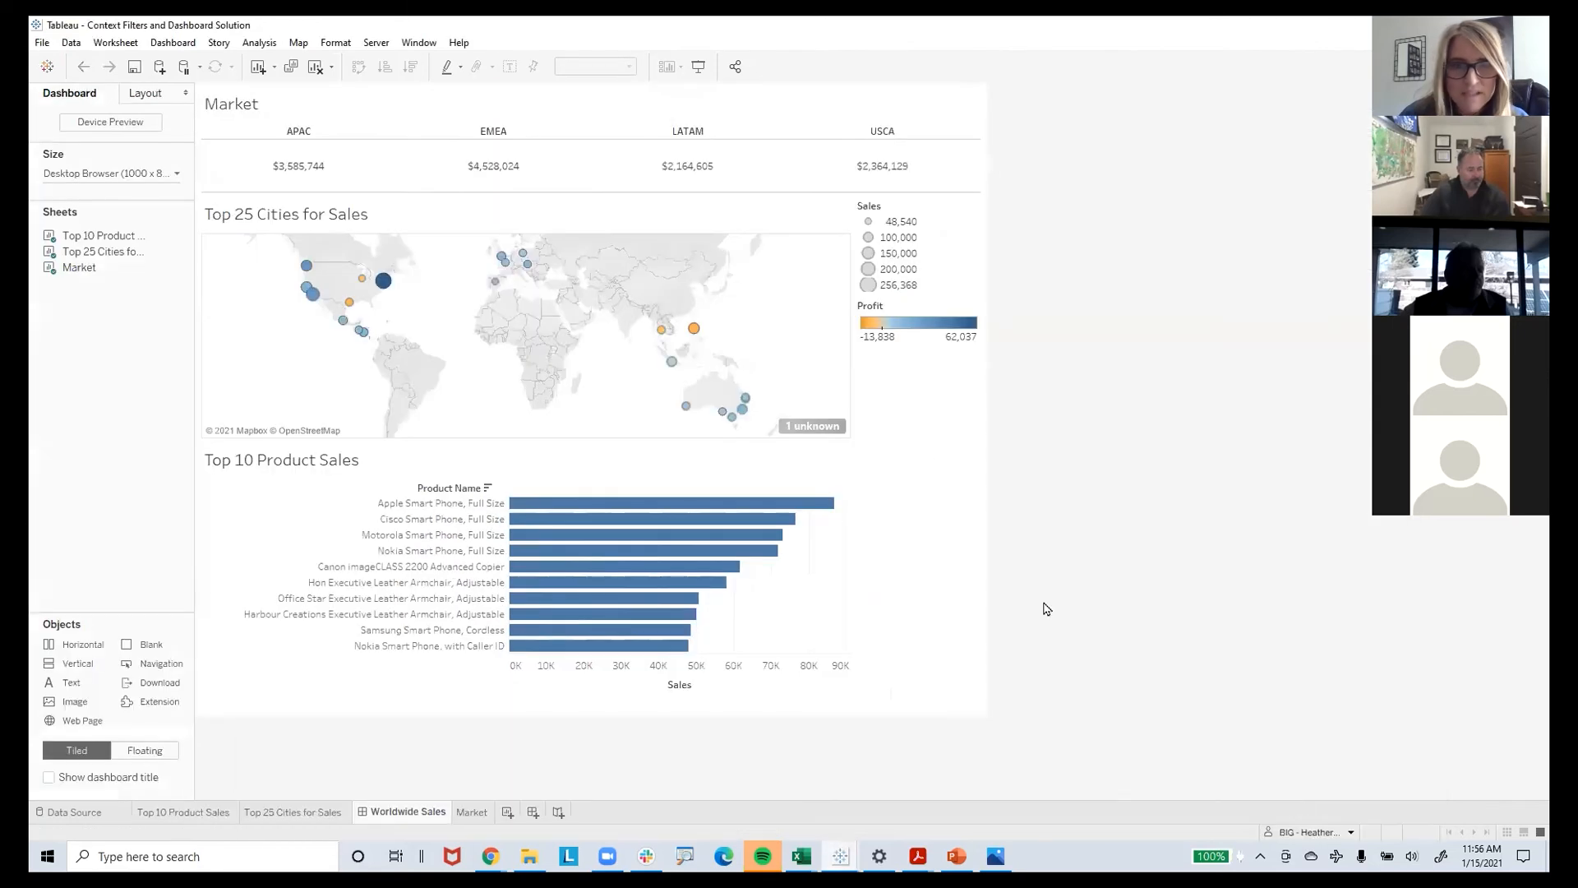
Present the Worldwide Sales dashboard full screen, filter the top products by New York City on the map, then leave the presentation
{"action": "left_click", "coordinate": [696, 67]}
{"action": "mouse_move", "coordinate": [506, 313]}
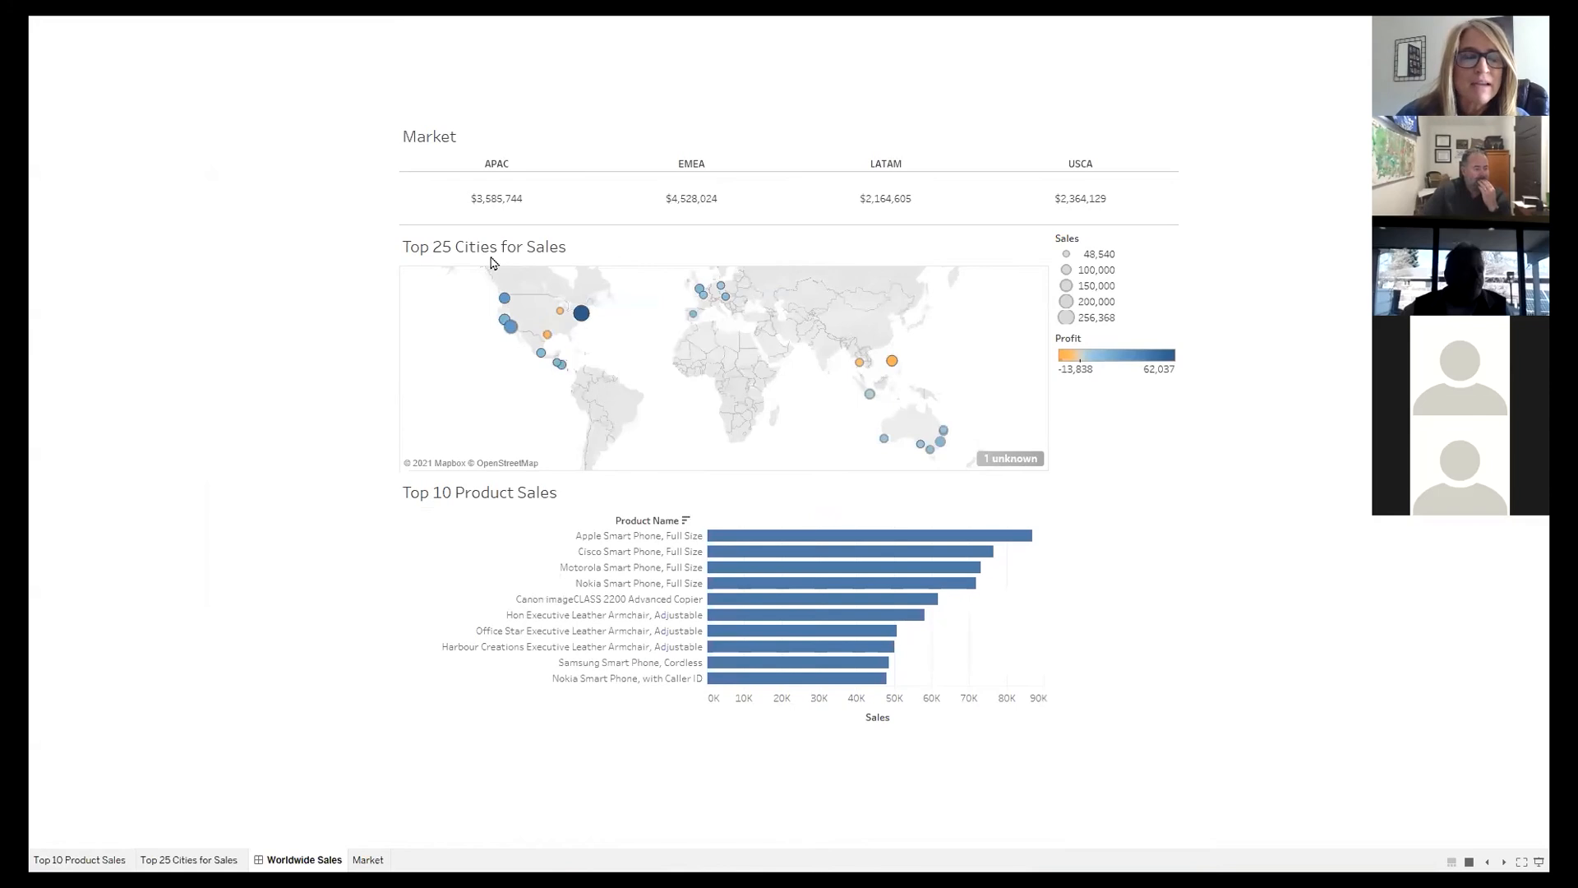
{"action": "mouse_move", "coordinate": [548, 335]}
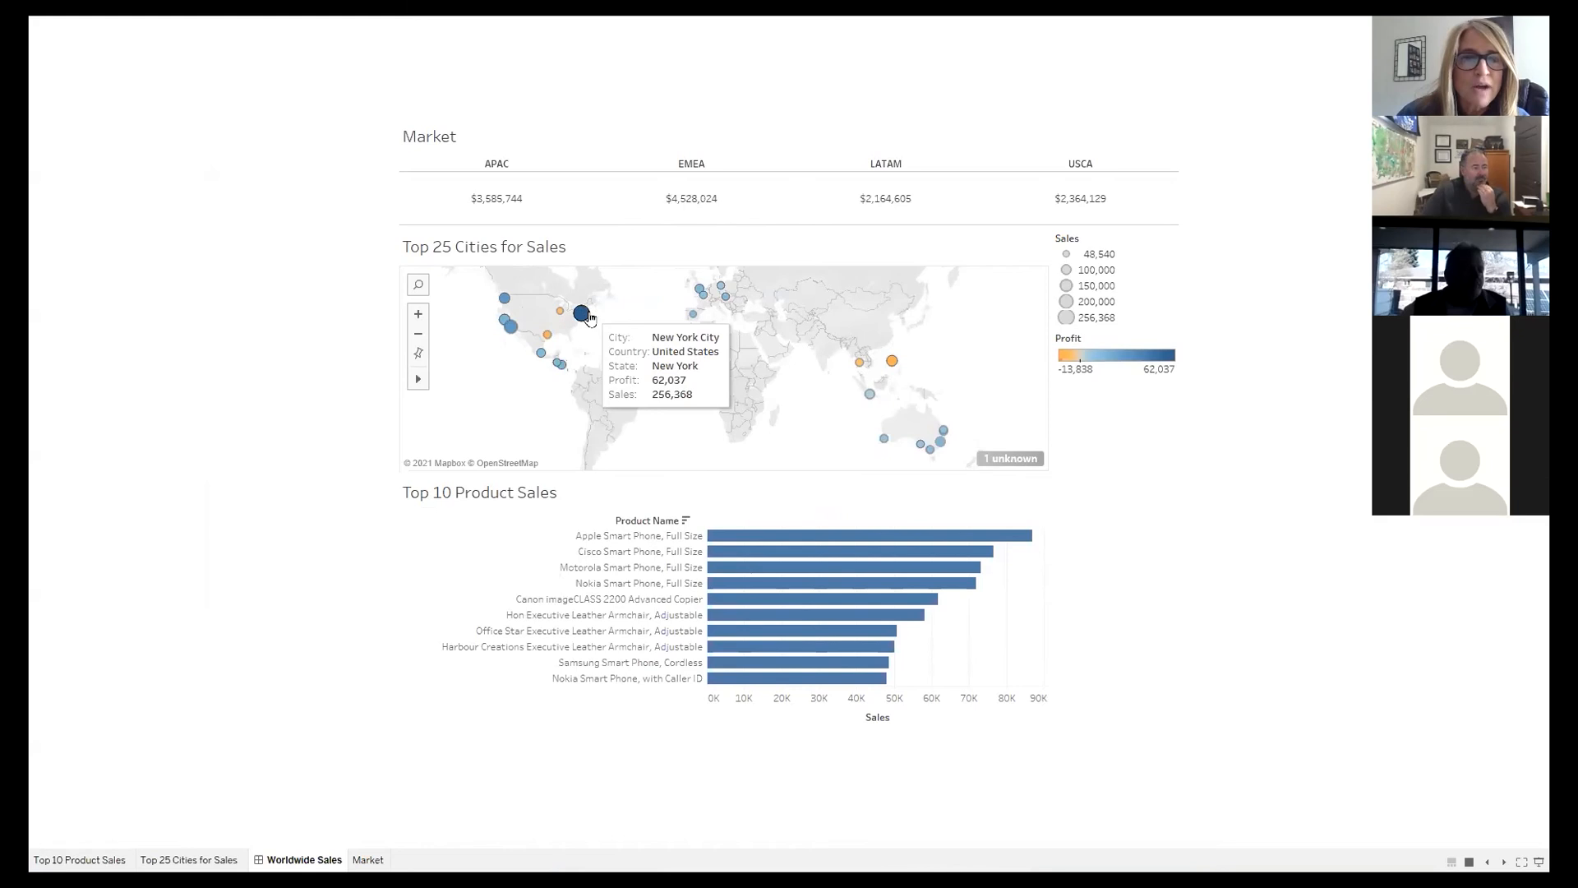
{"action": "left_click", "coordinate": [581, 315]}
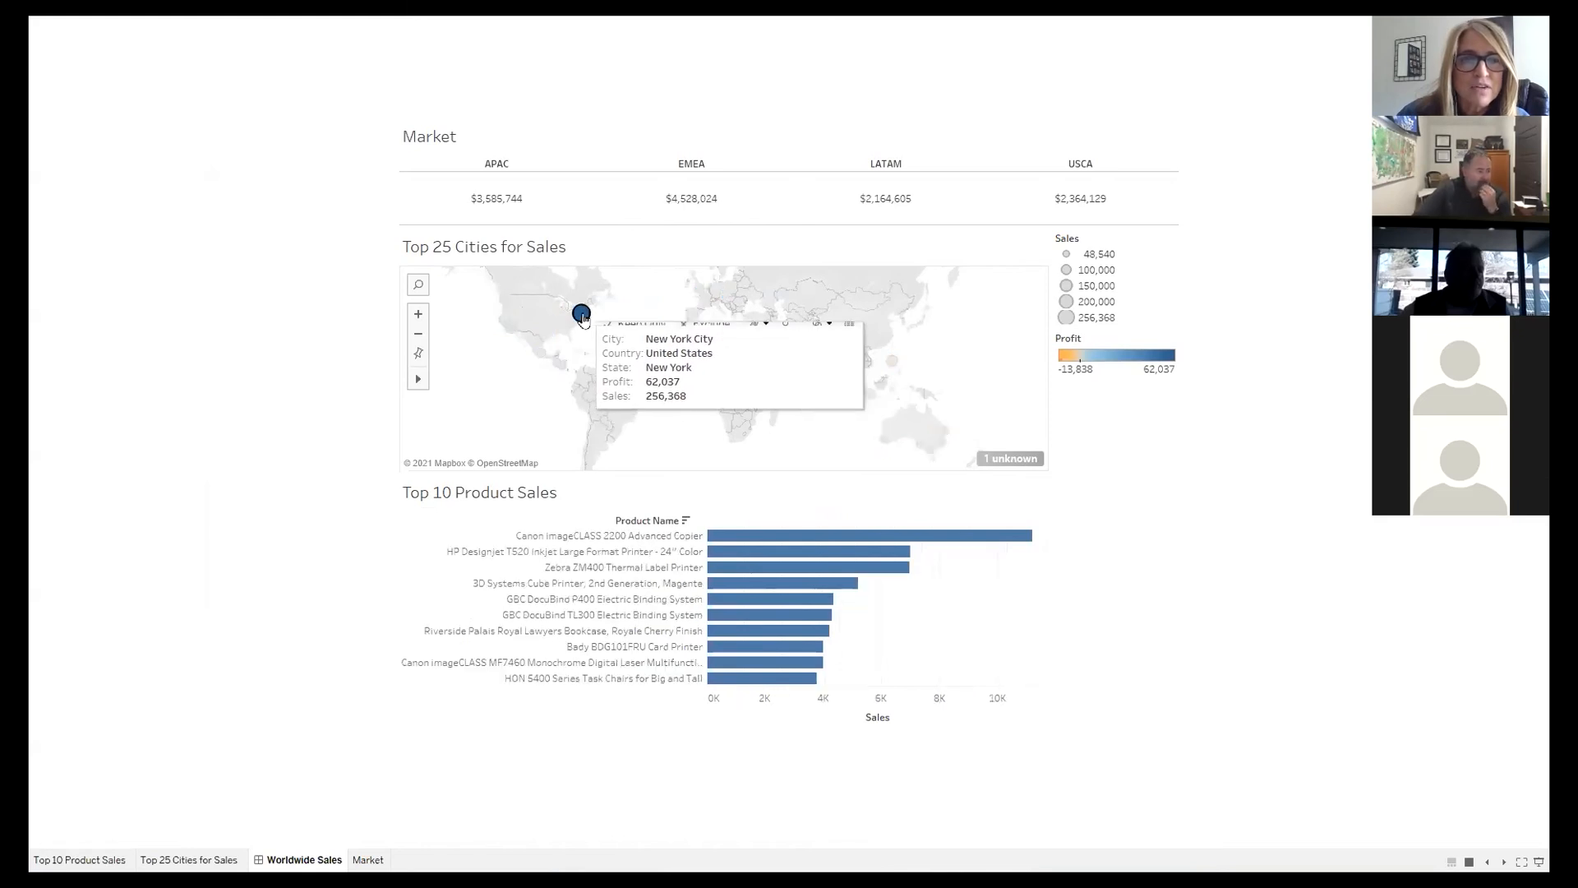
{"action": "mouse_move", "coordinate": [803, 684]}
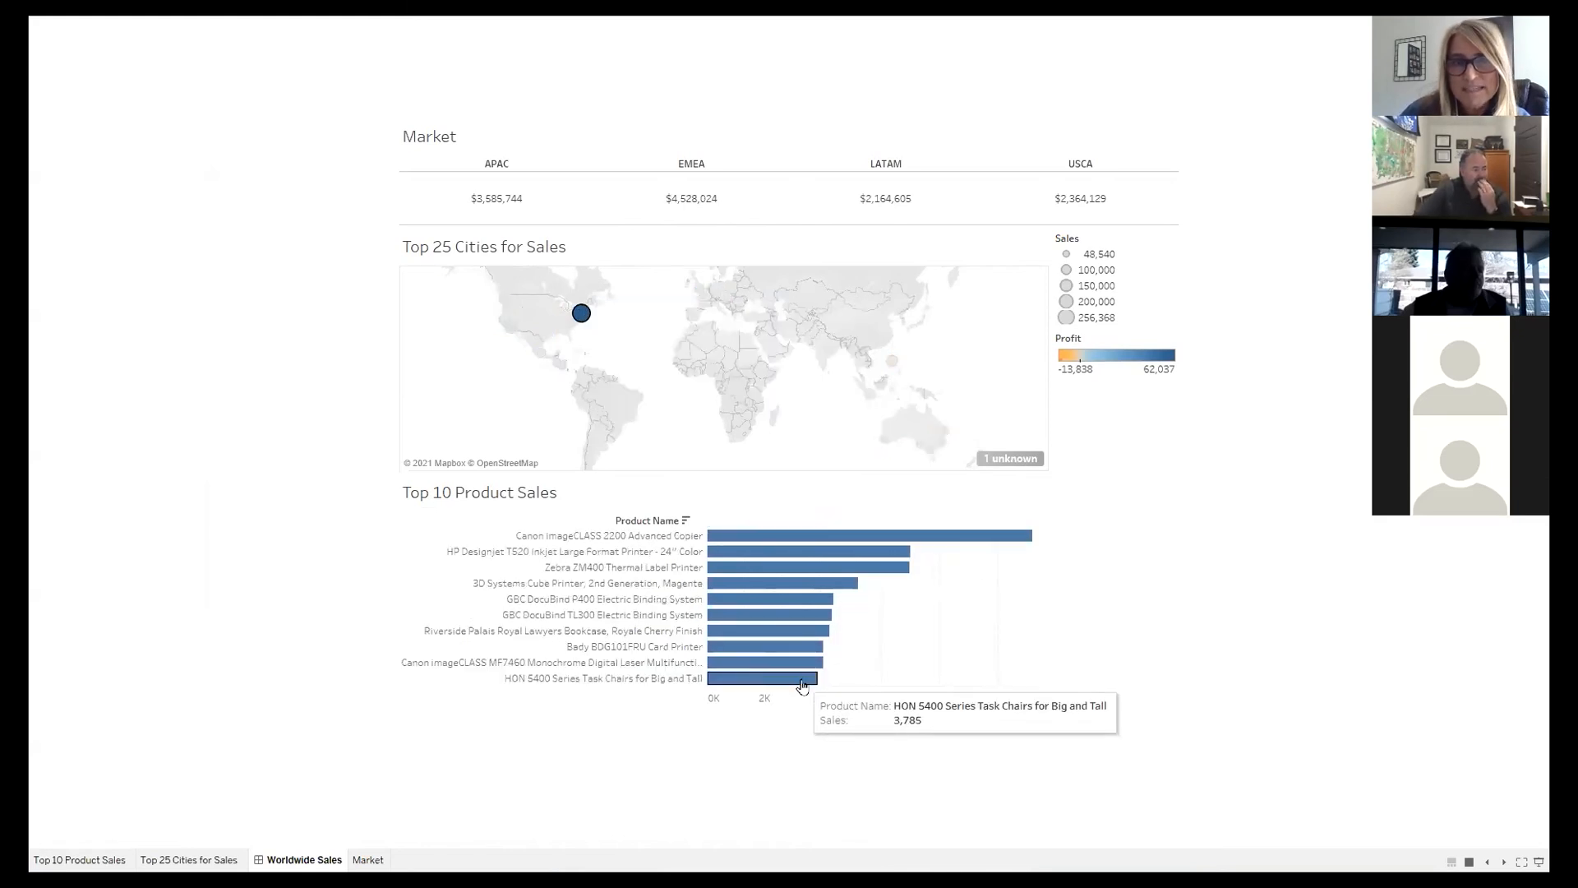
{"action": "key", "text": "Escape"}
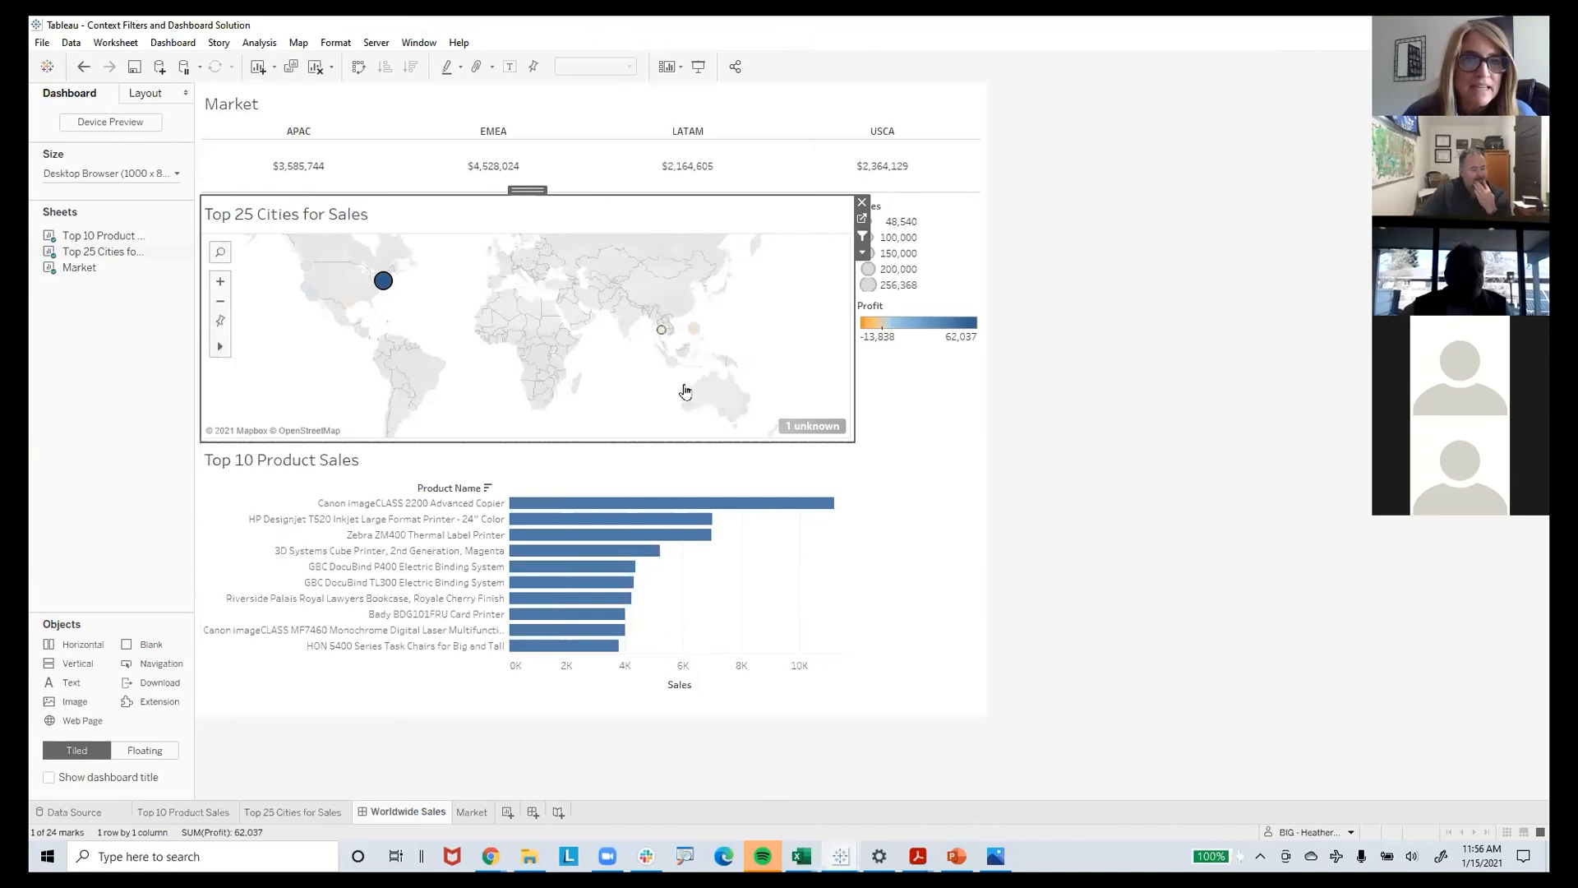
Open the Top 10 Product Sales worksheet from the dashboard and review the Top settings of its Product Name filter without changing them
{"action": "left_click", "coordinate": [714, 595]}
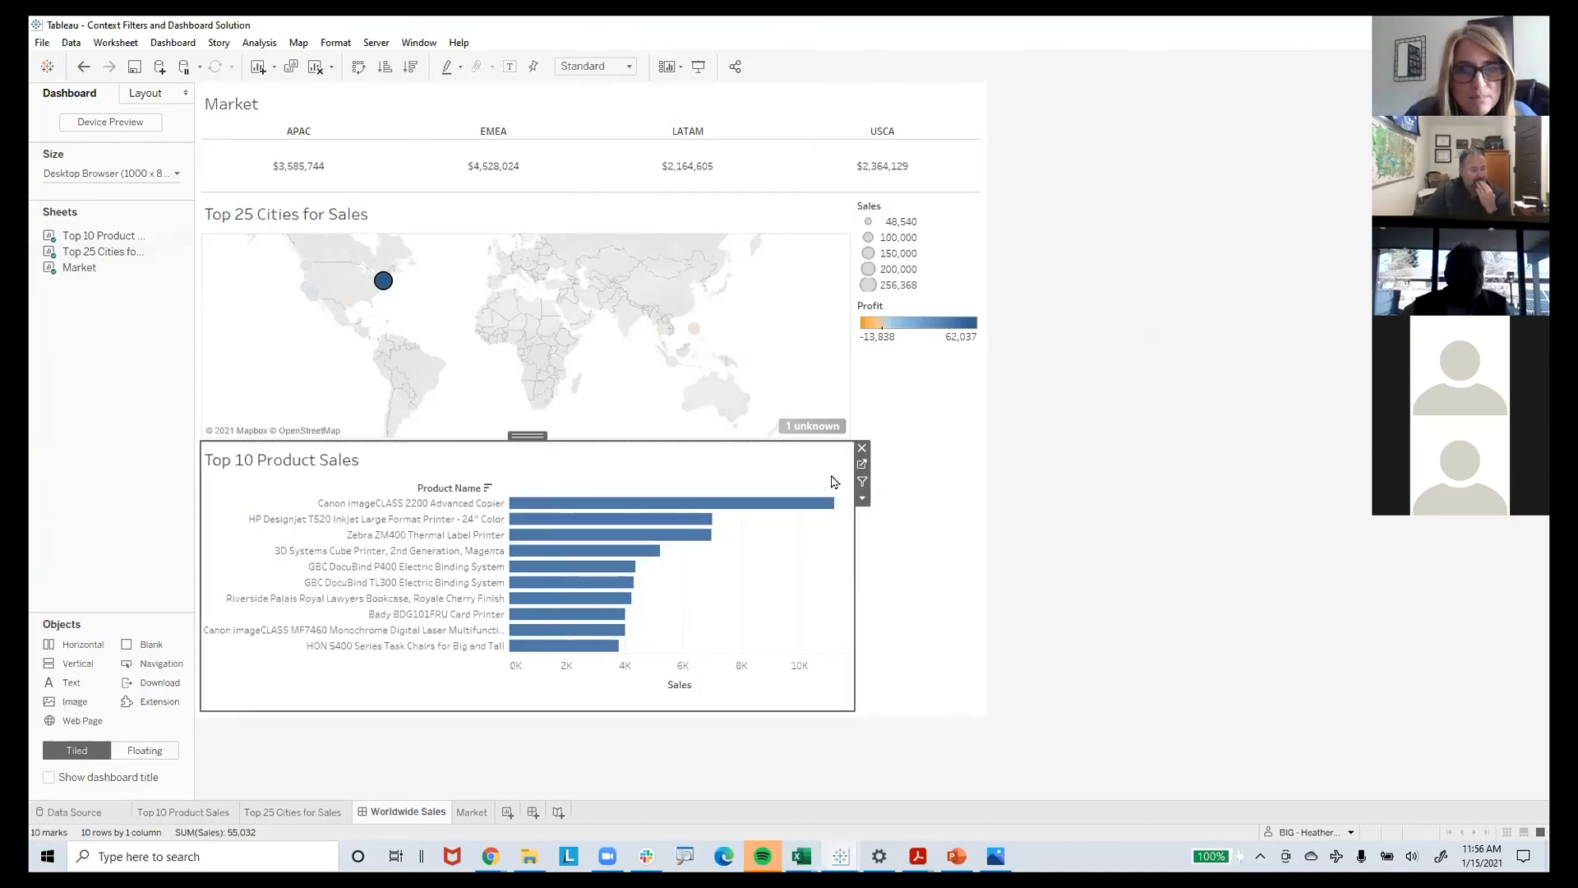
{"action": "left_click", "coordinate": [861, 464]}
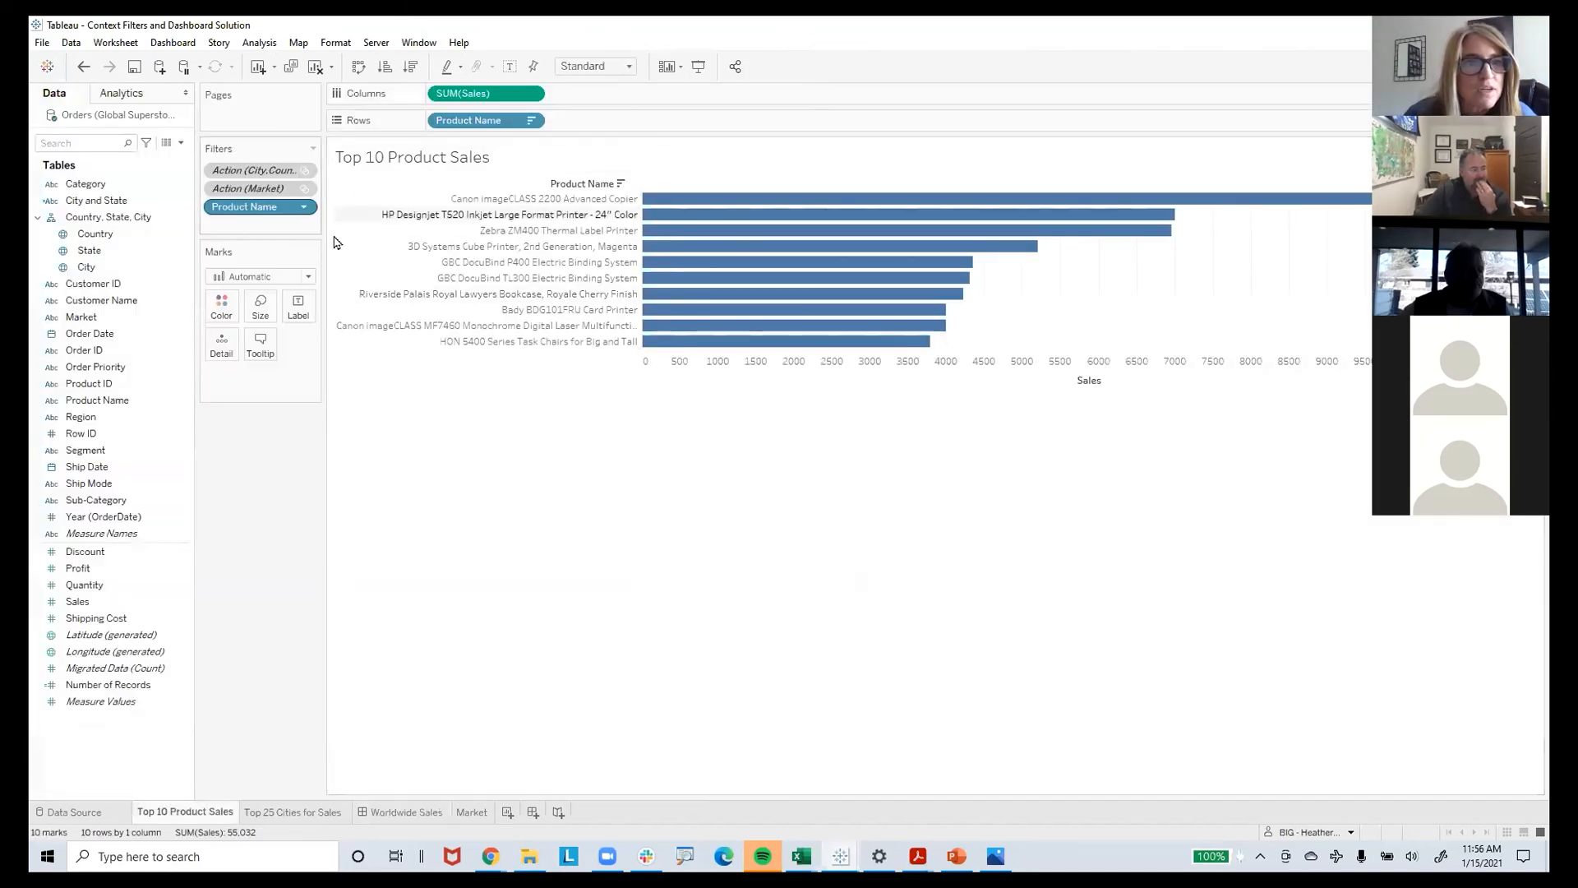
{"action": "left_click", "coordinate": [305, 207]}
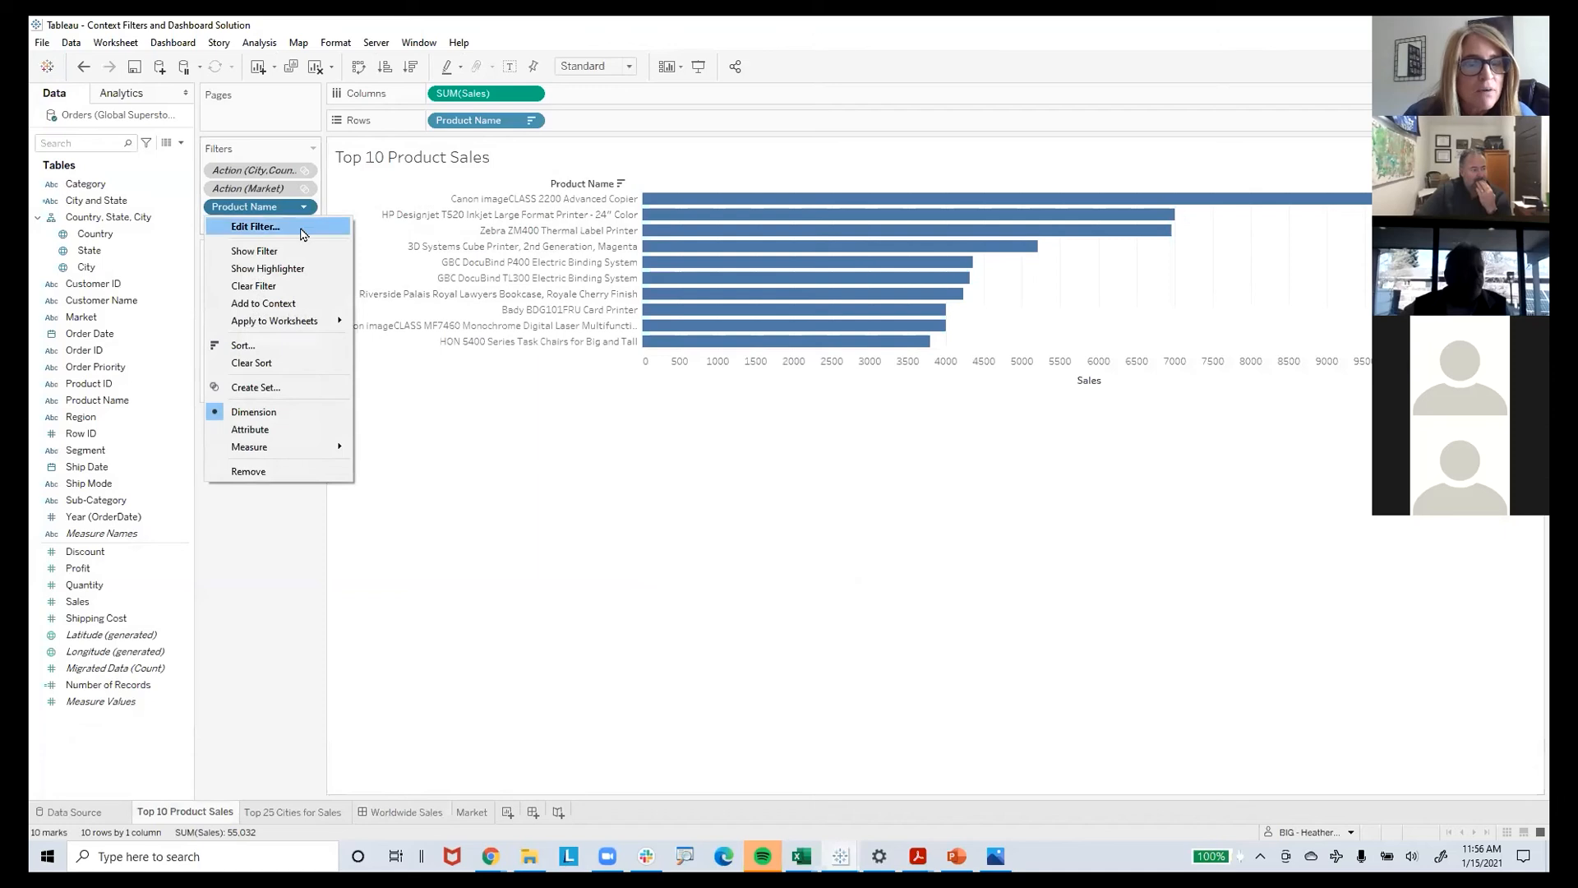
{"action": "left_click", "coordinate": [301, 228]}
{"action": "left_click", "coordinate": [790, 244]}
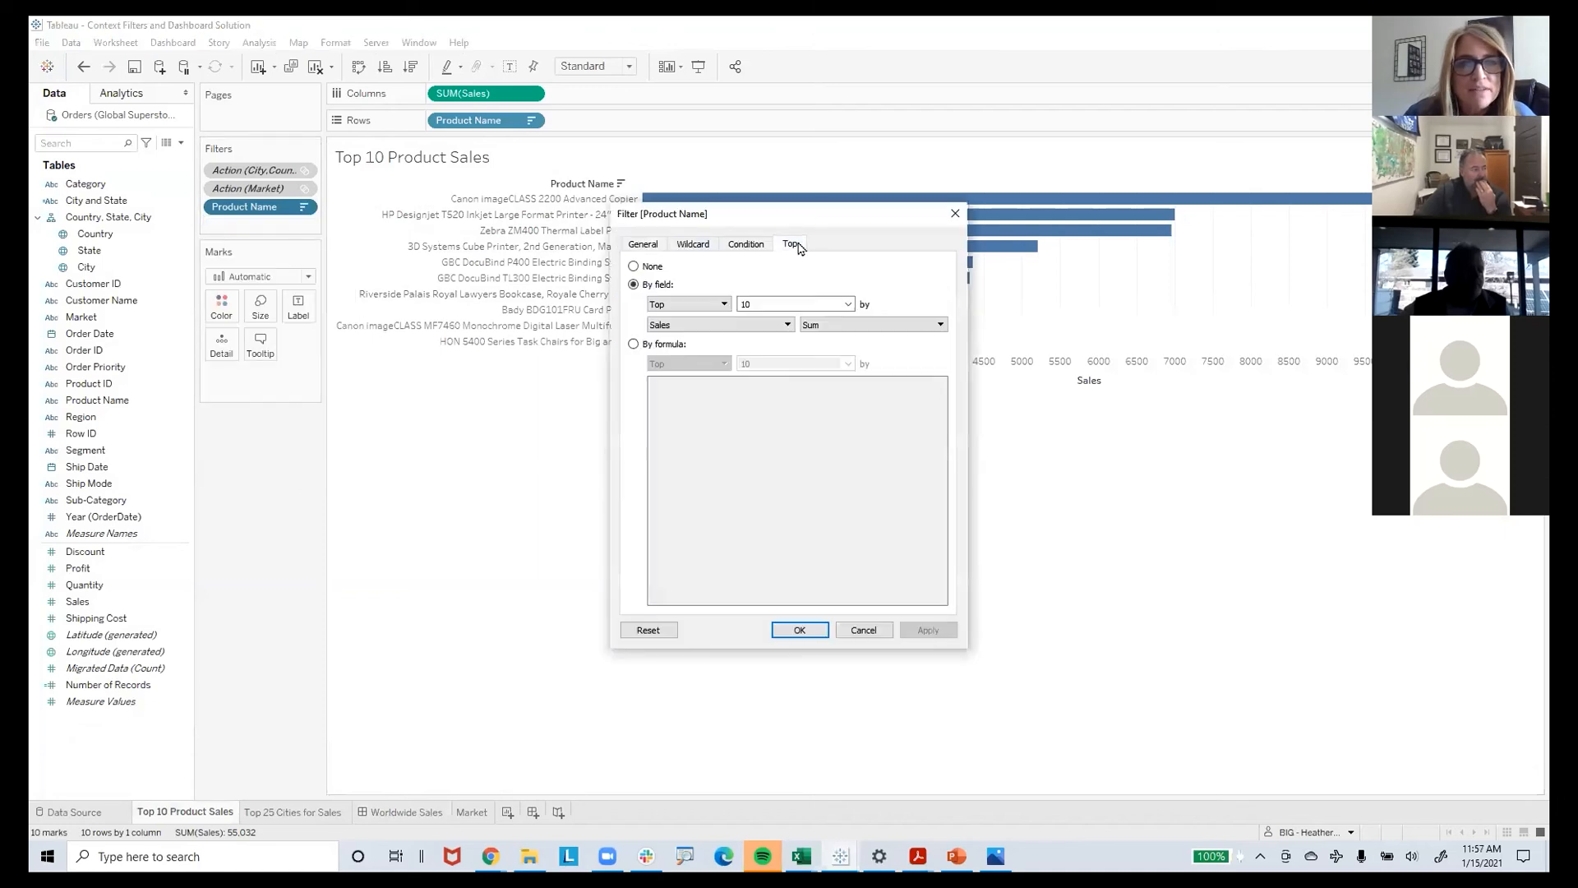
{"action": "left_click", "coordinate": [952, 215]}
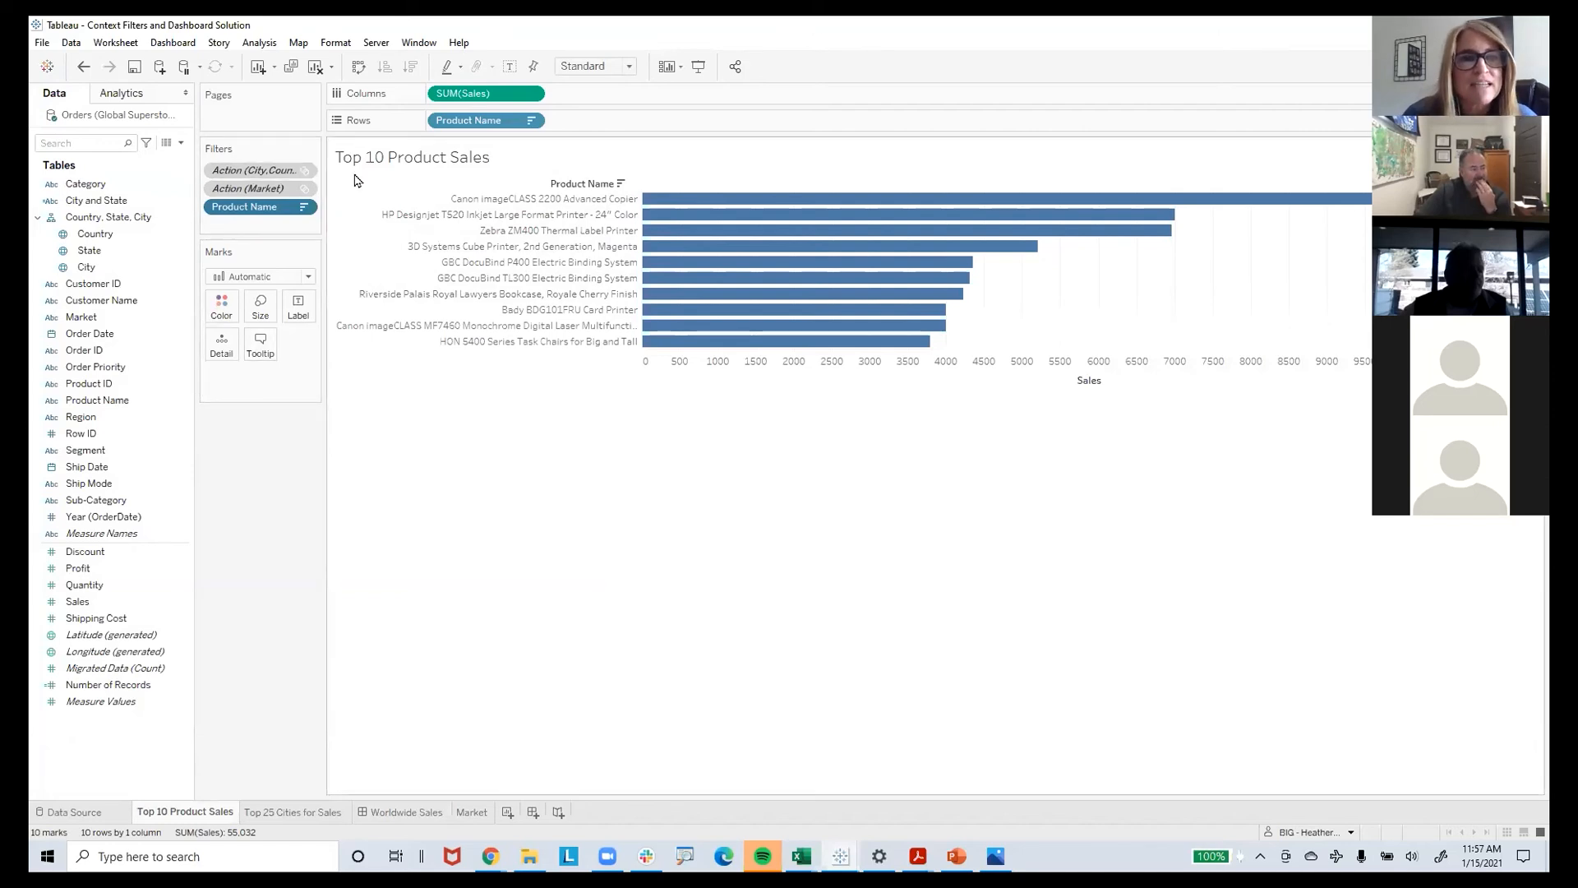
Widen the filter area and review the context option of the City, Country, State action filter
{"action": "left_click_drag", "start_coordinate": [323, 176], "coordinate": [399, 179]}
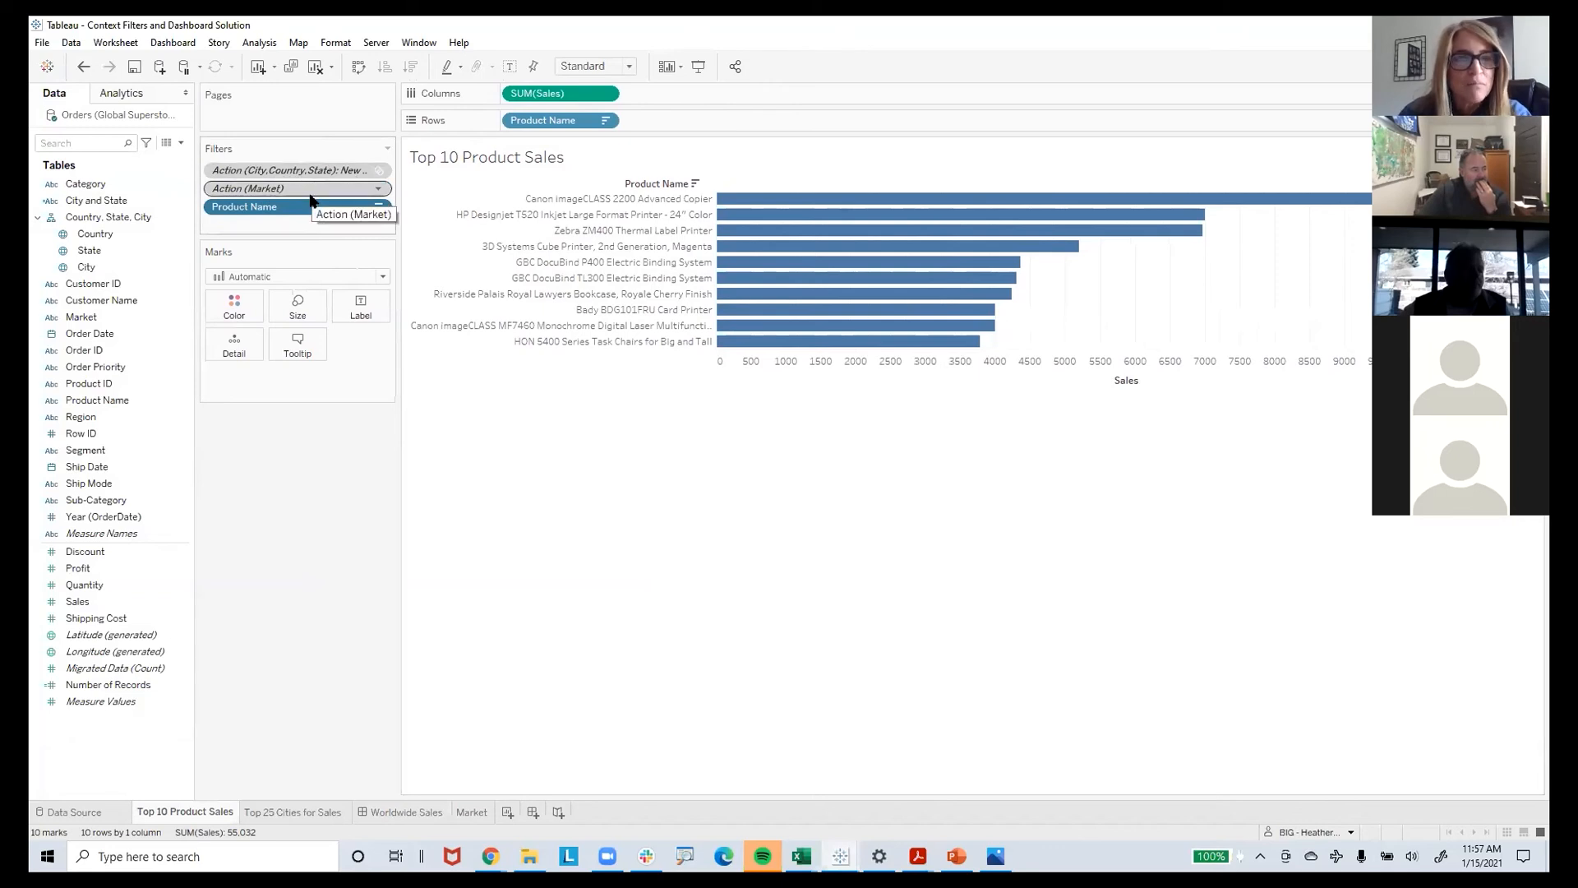
{"action": "left_click", "coordinate": [376, 172]}
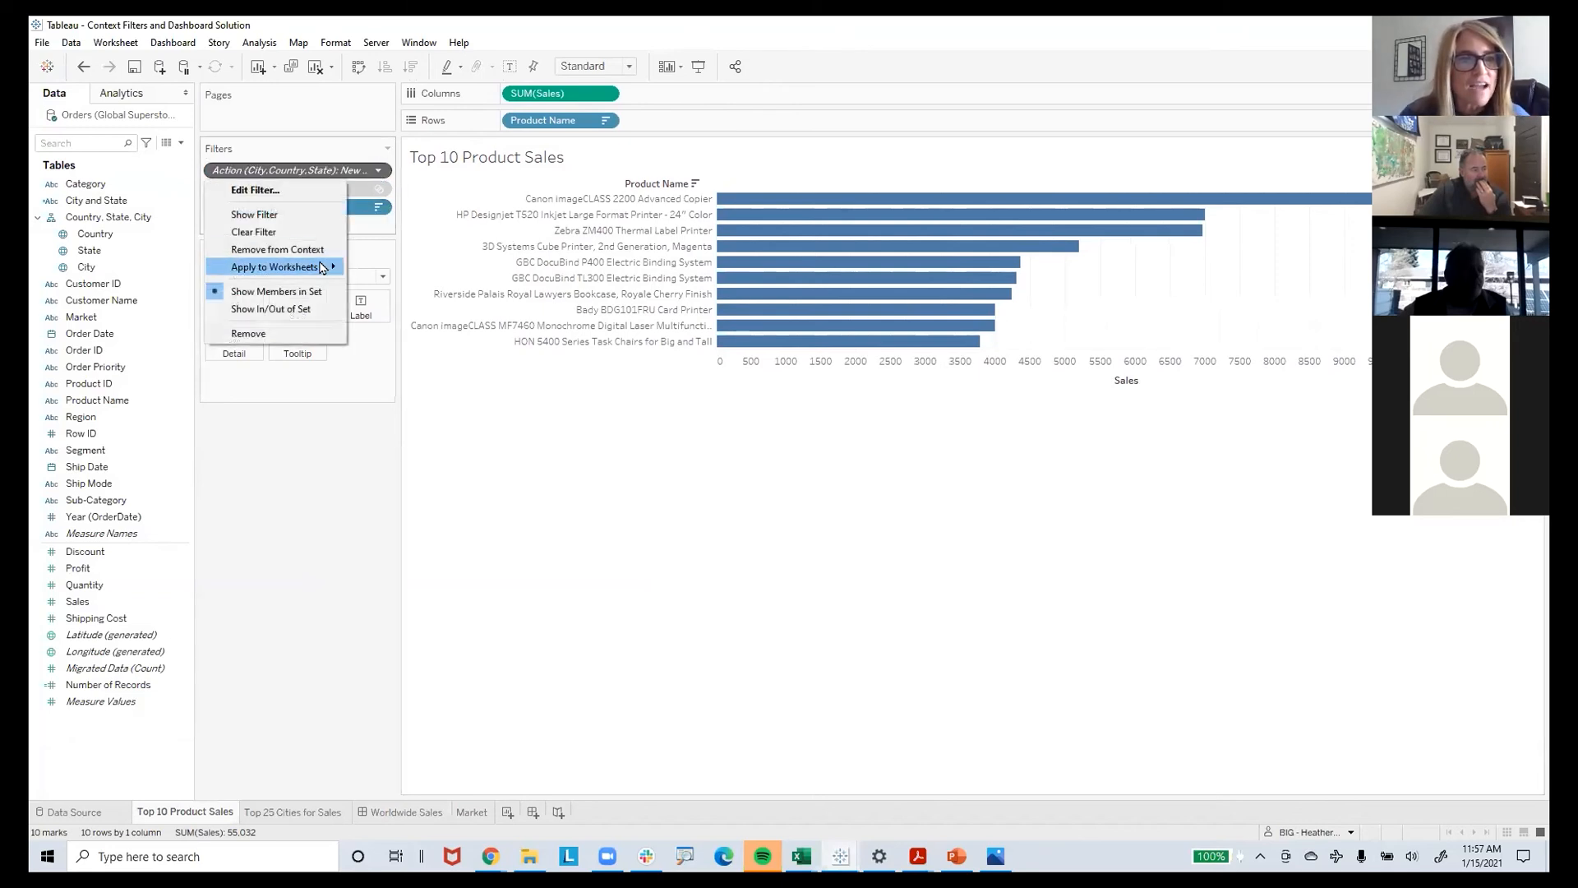
{"action": "left_click", "coordinate": [331, 636]}
On the Worldwide Sales dashboard, review the source and target sheets of the Filter Map to Top 10 Products action, keeping its settings
{"action": "left_click", "coordinate": [402, 811]}
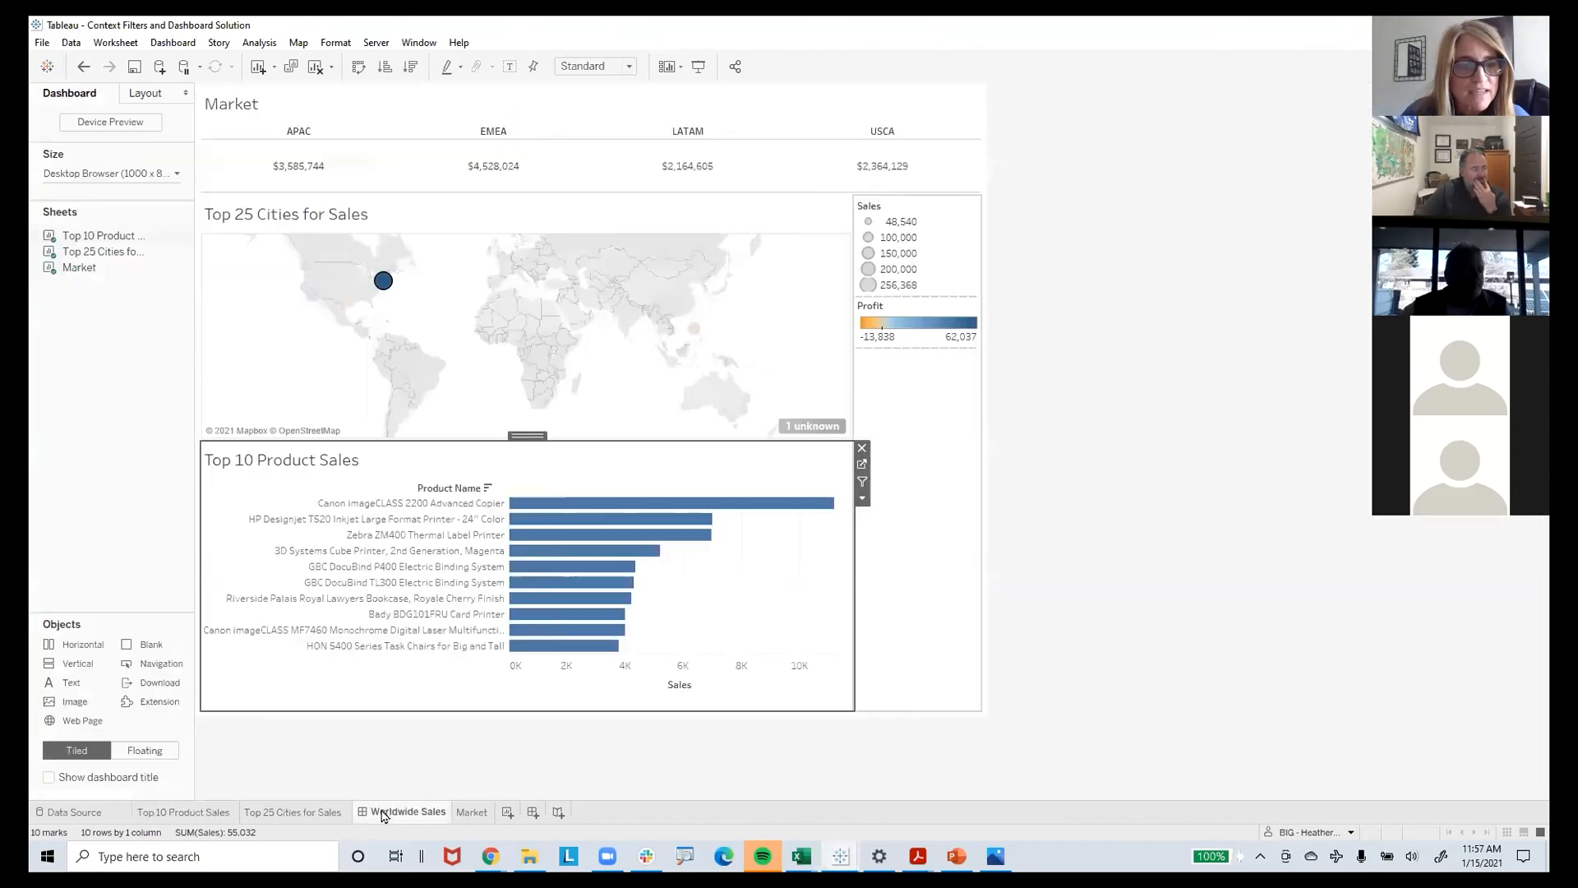
{"action": "left_click", "coordinate": [172, 42]}
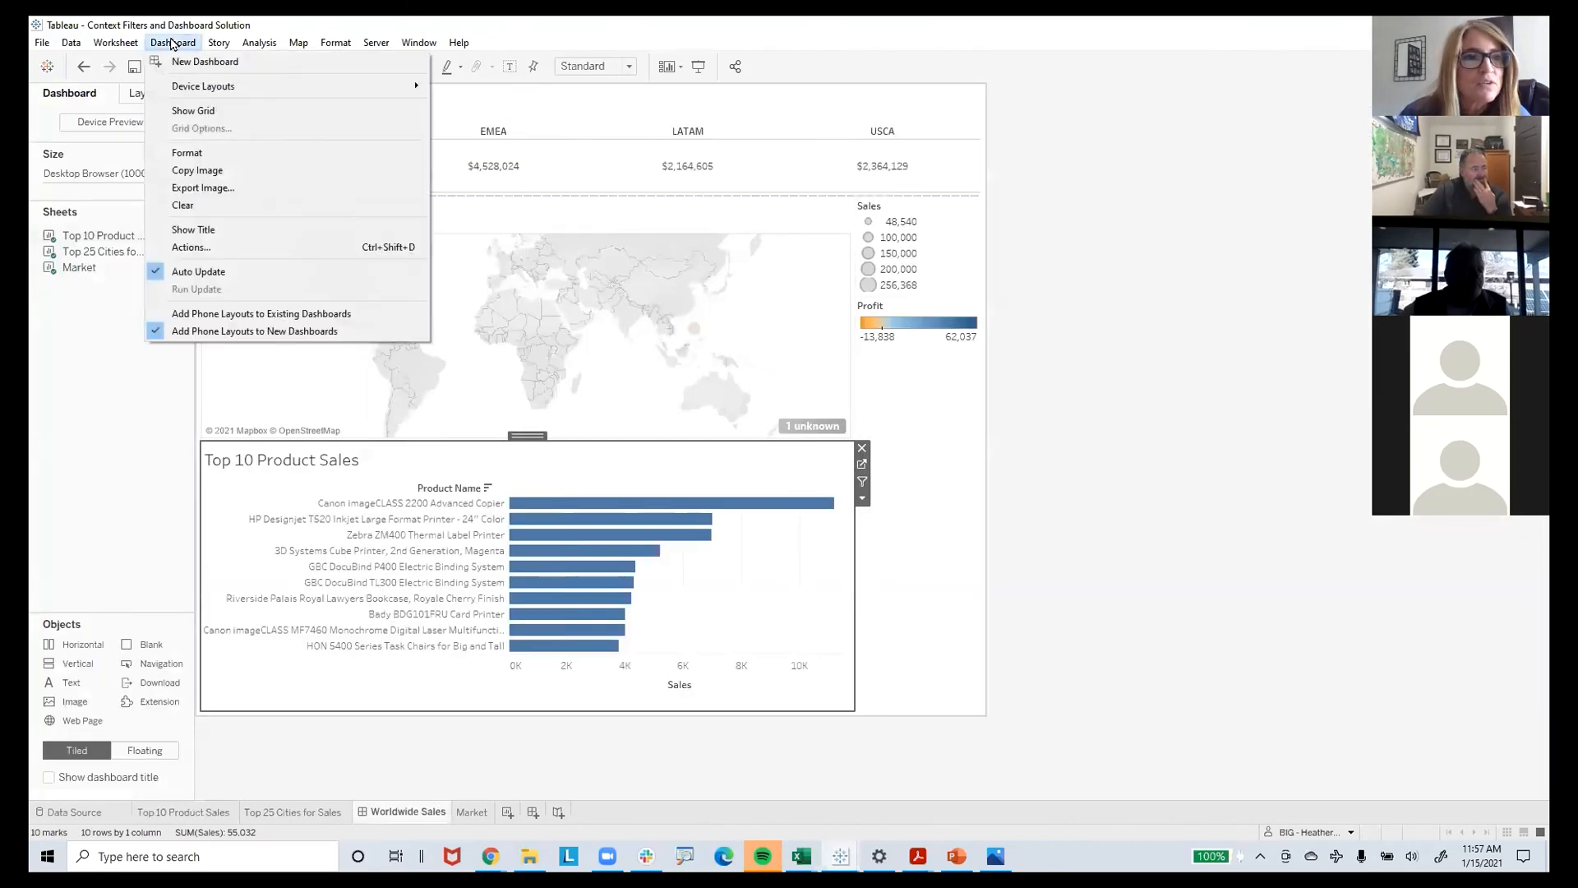
{"action": "left_click", "coordinate": [211, 256]}
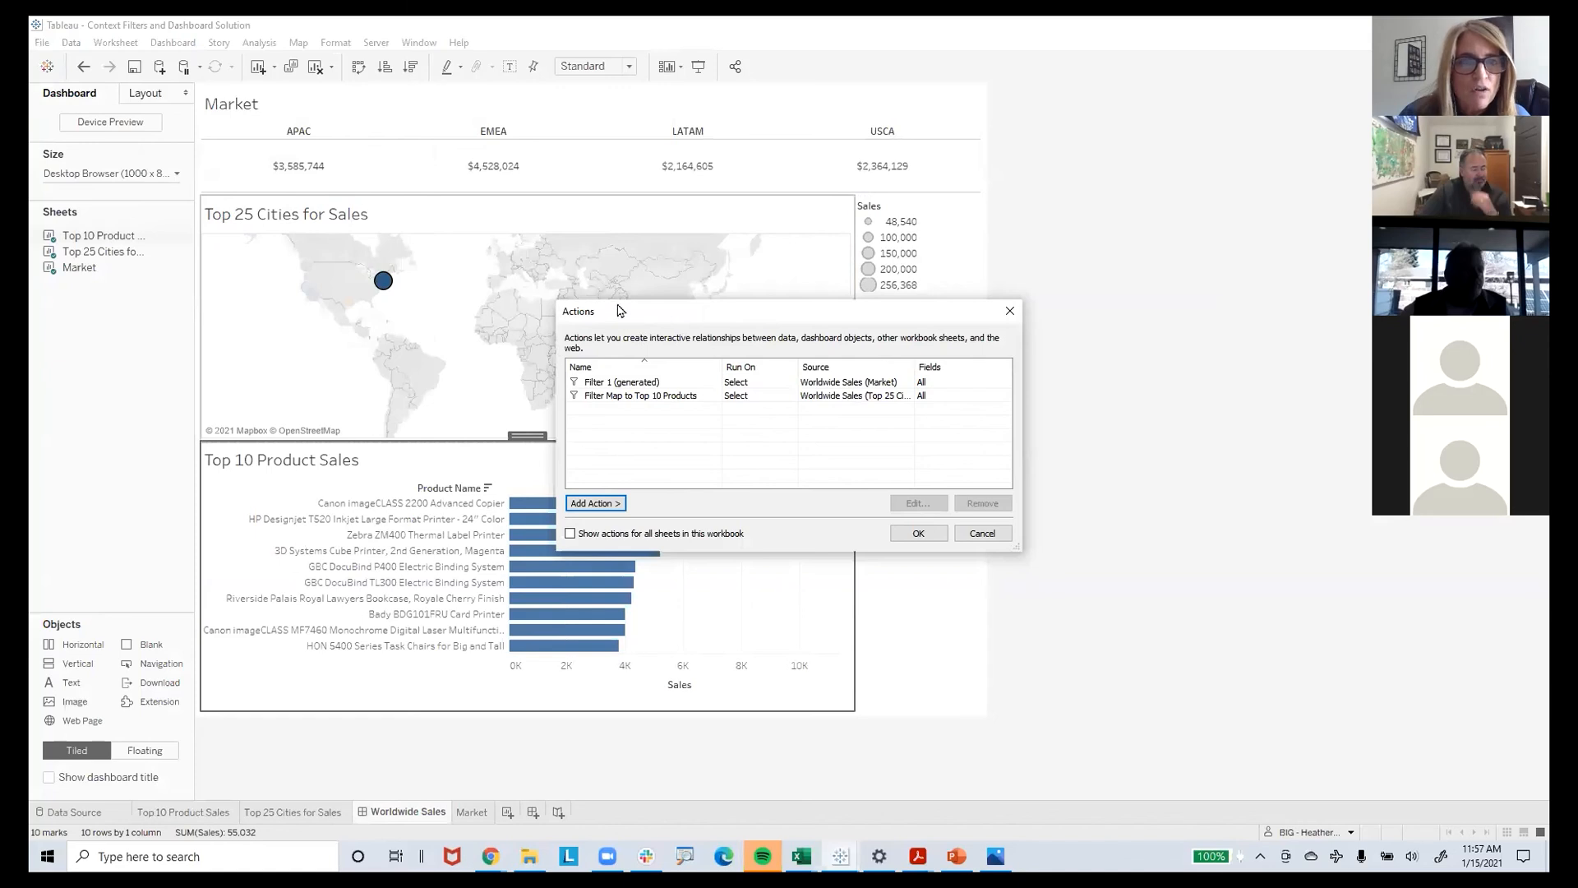
{"action": "left_click_drag", "start_coordinate": [618, 311], "coordinate": [545, 185]}
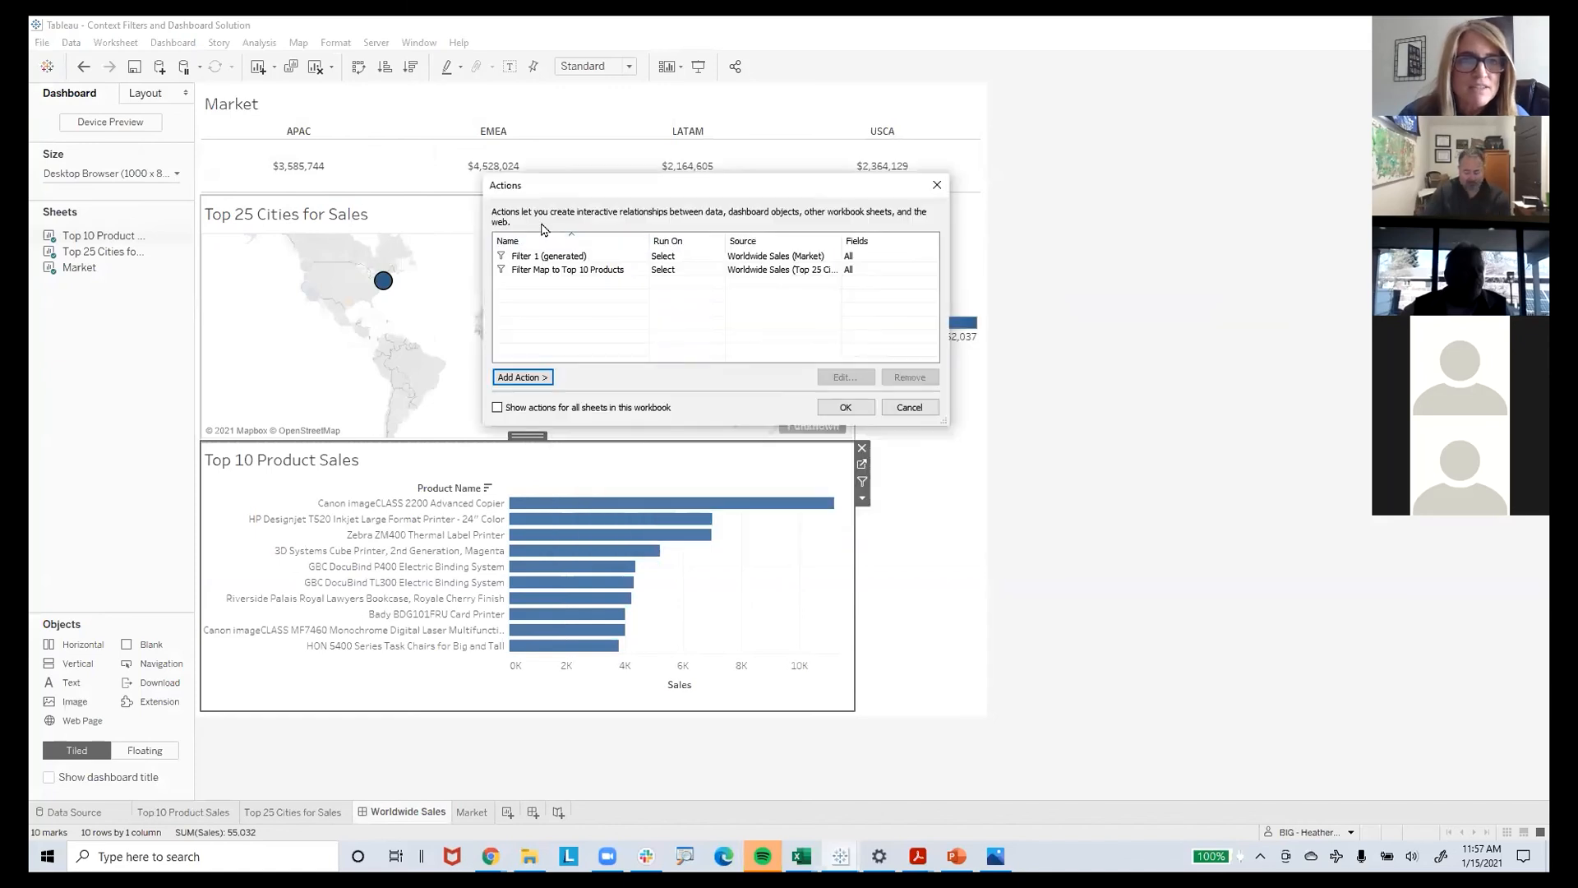
{"action": "left_click", "coordinate": [553, 273]}
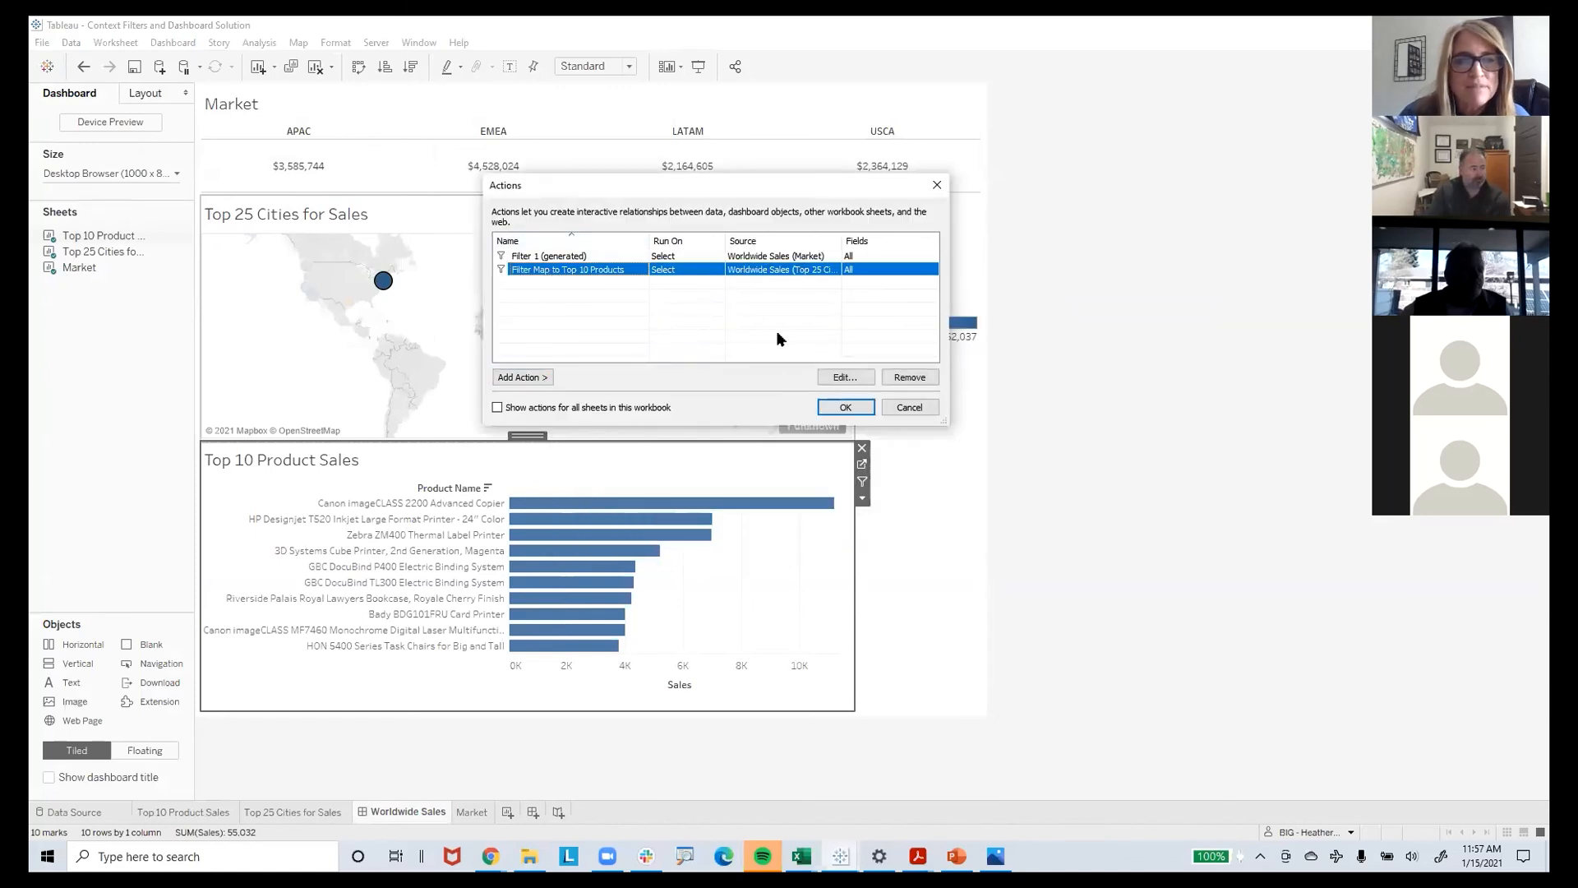
{"action": "left_click", "coordinate": [845, 376]}
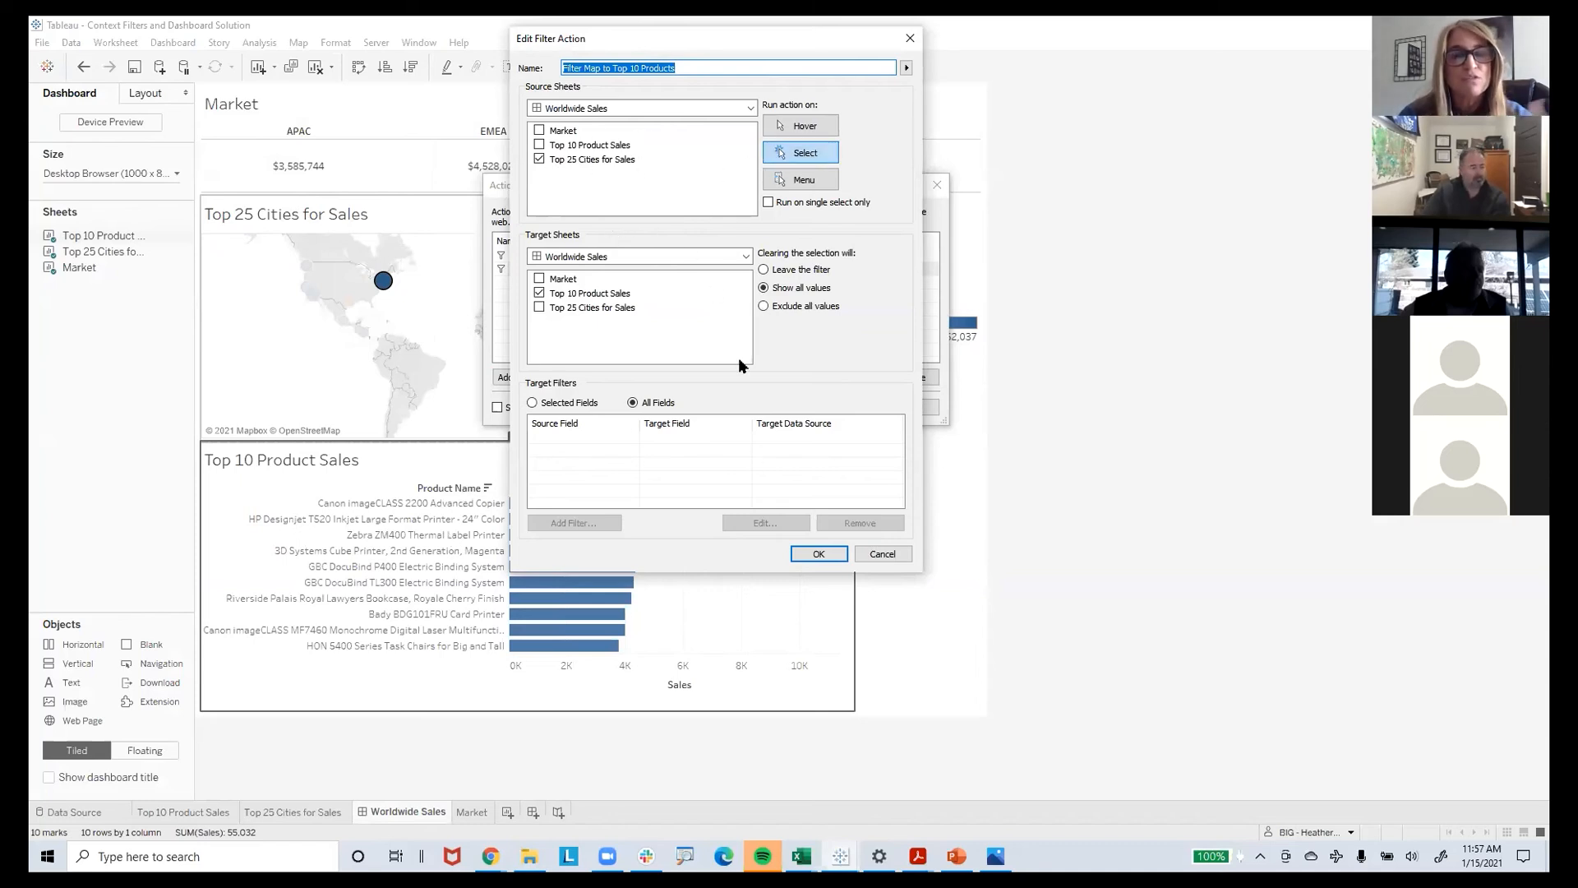
{"action": "left_click", "coordinate": [818, 553]}
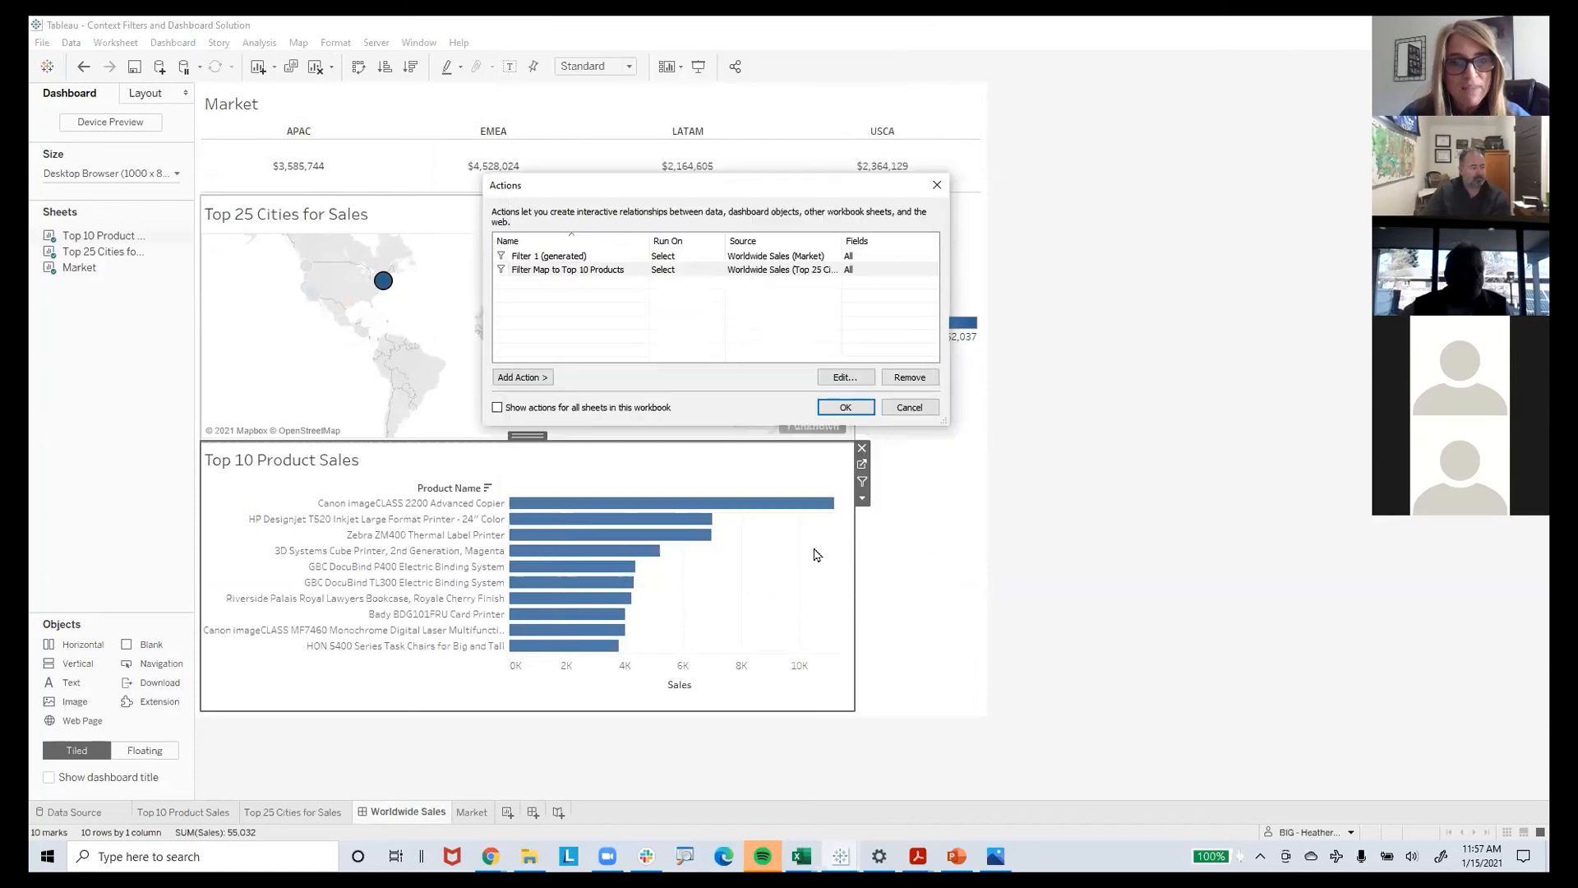
{"action": "left_click", "coordinate": [831, 406]}
Check the context options of the city action filter on Top 10 Product Sales and the Market action filter on Top 25 Cities for Sales
{"action": "left_click", "coordinate": [862, 468]}
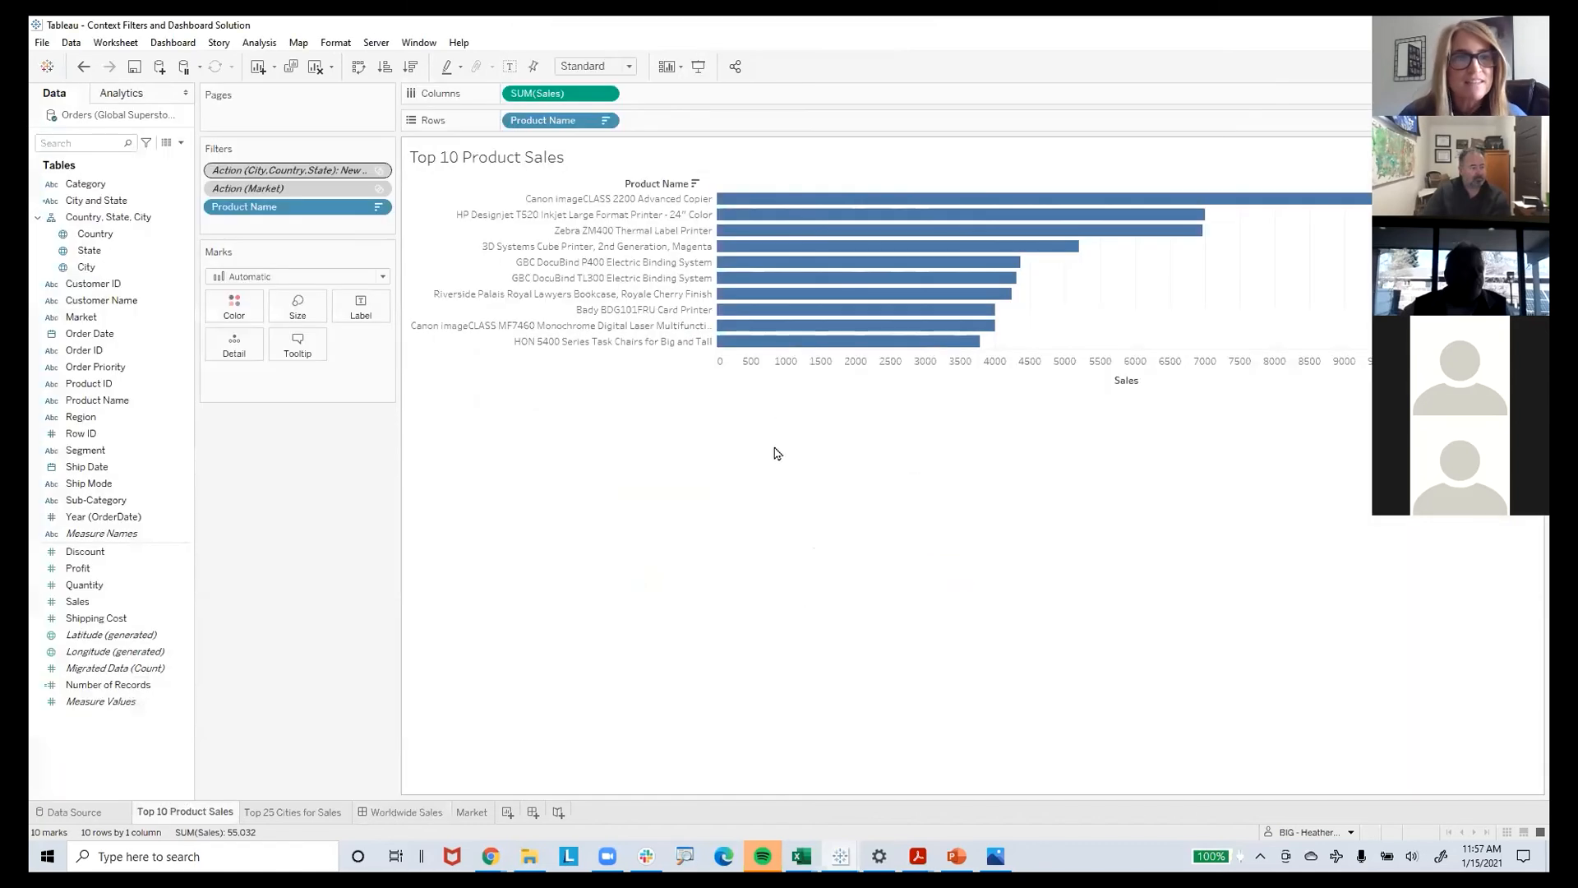
{"action": "left_click", "coordinate": [379, 170]}
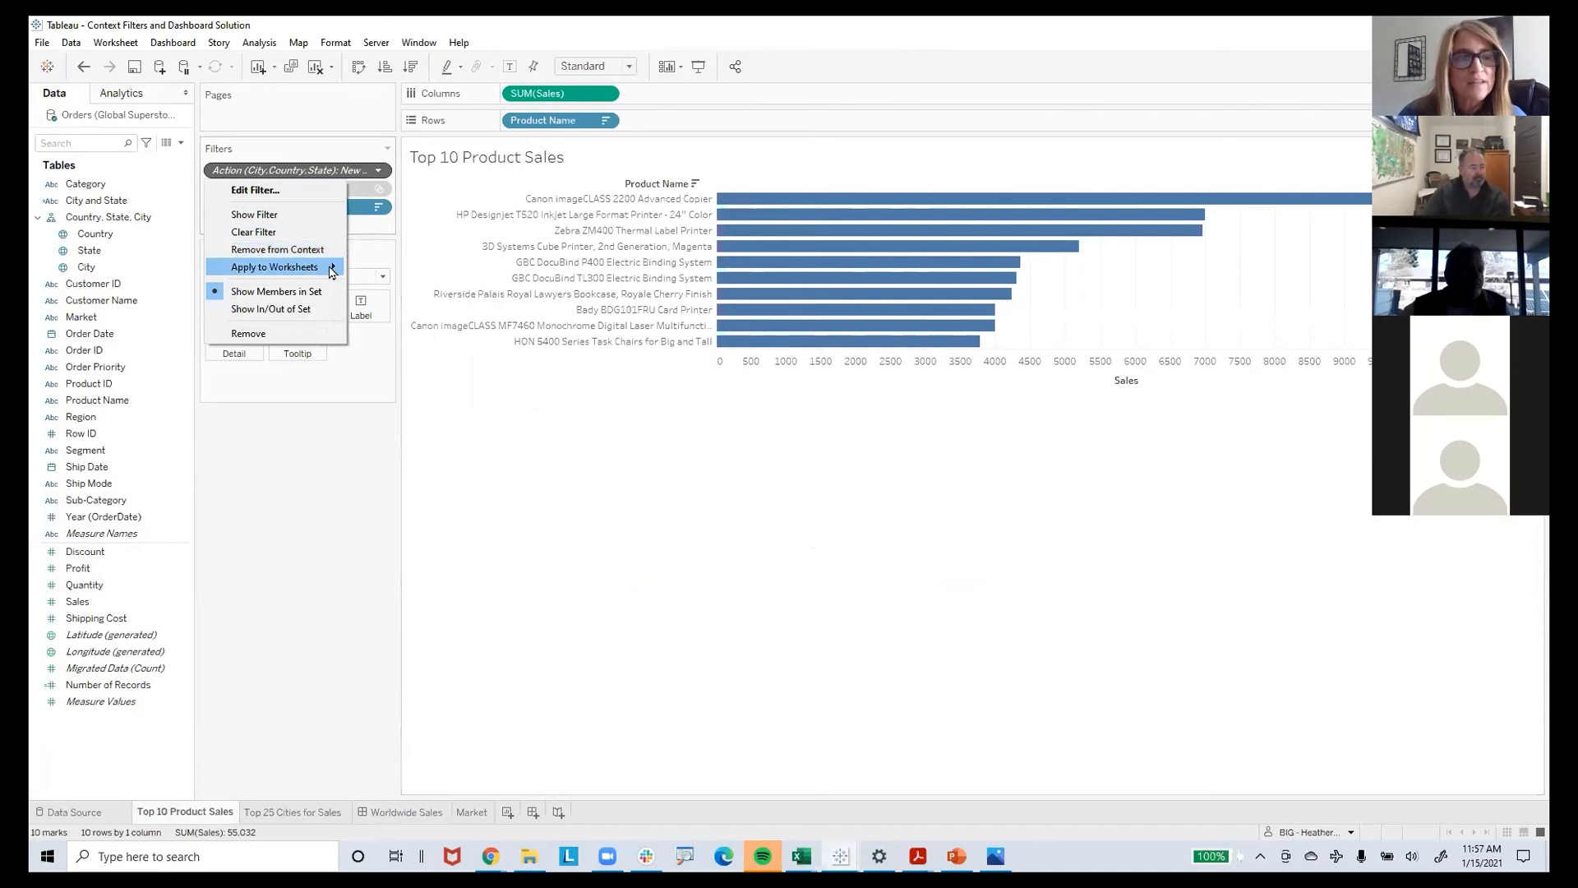
{"action": "left_click", "coordinate": [260, 813]}
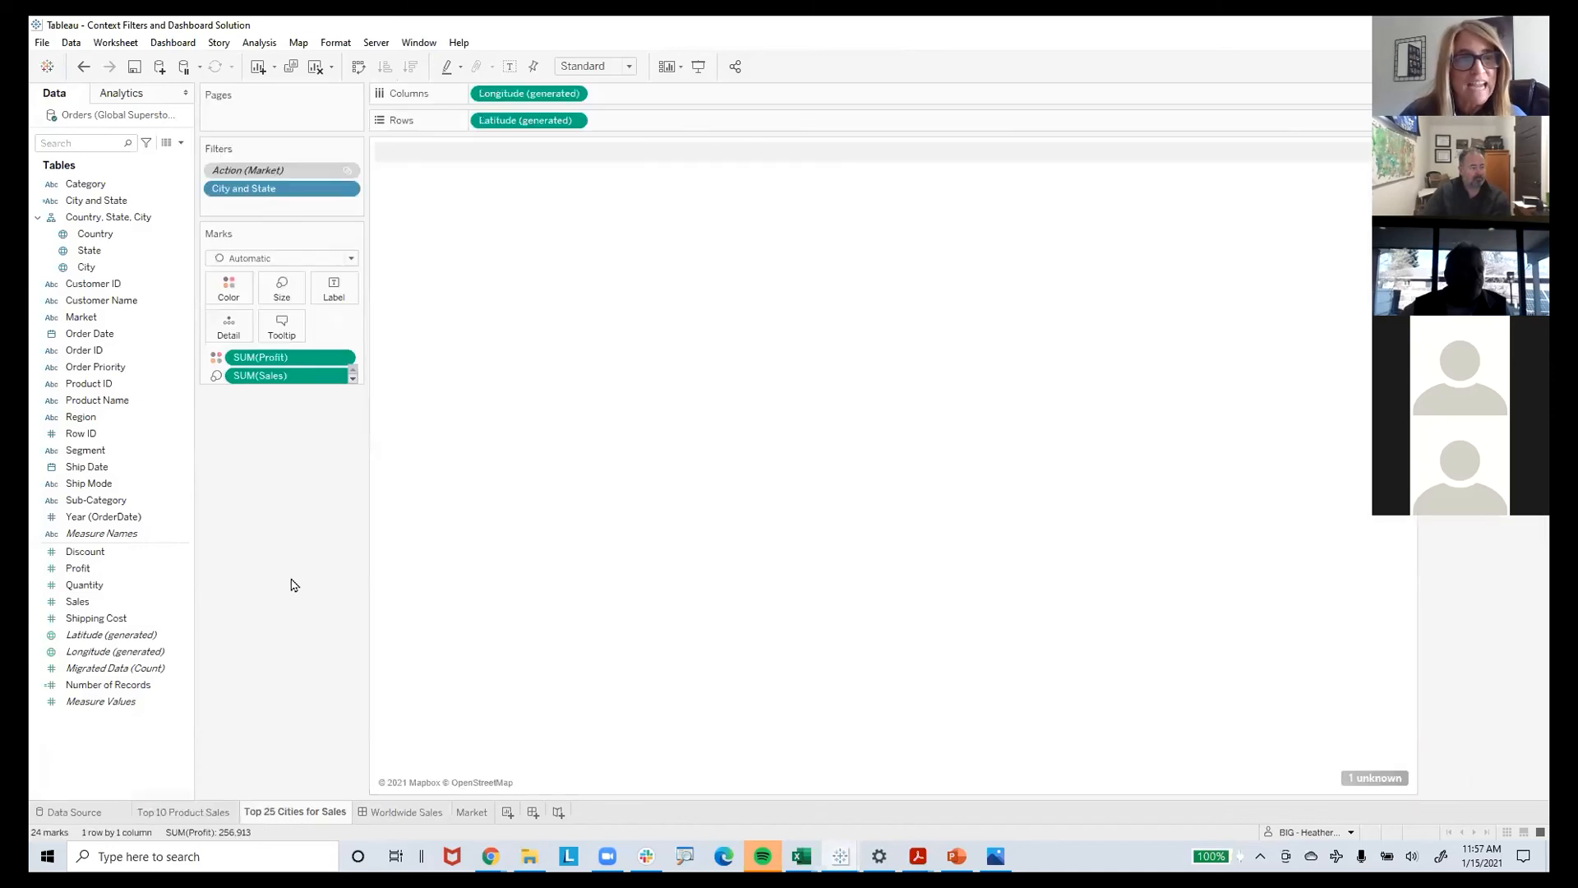
{"action": "left_click", "coordinate": [346, 171]}
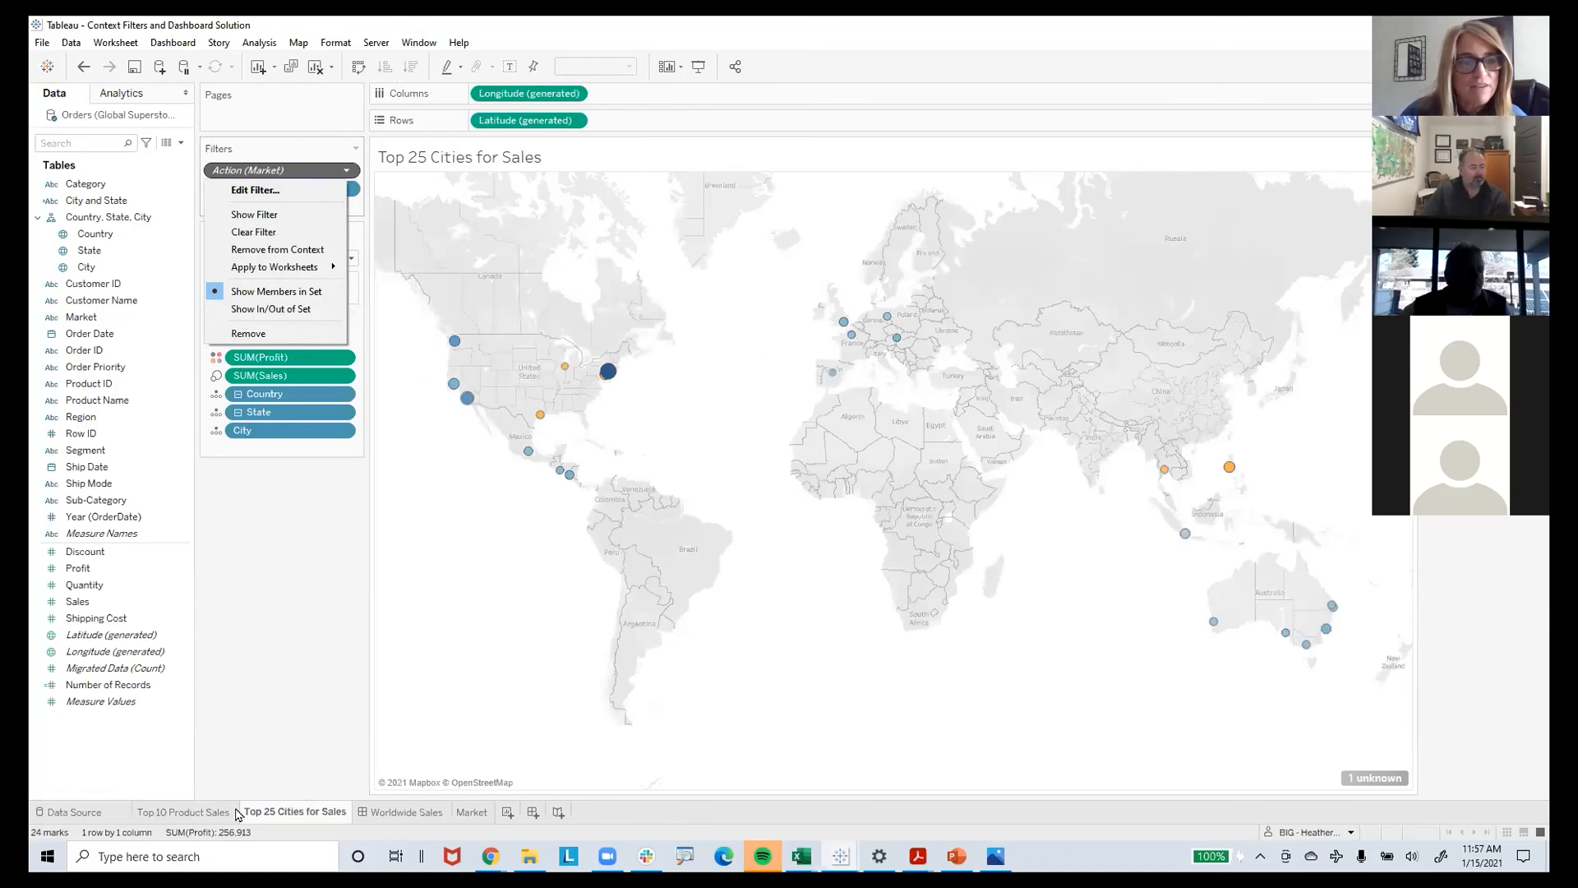
From the Worldwide Sales dashboard, open the map's worksheet to view its Market action filter, then return to the dashboard
{"action": "left_click", "coordinate": [398, 818]}
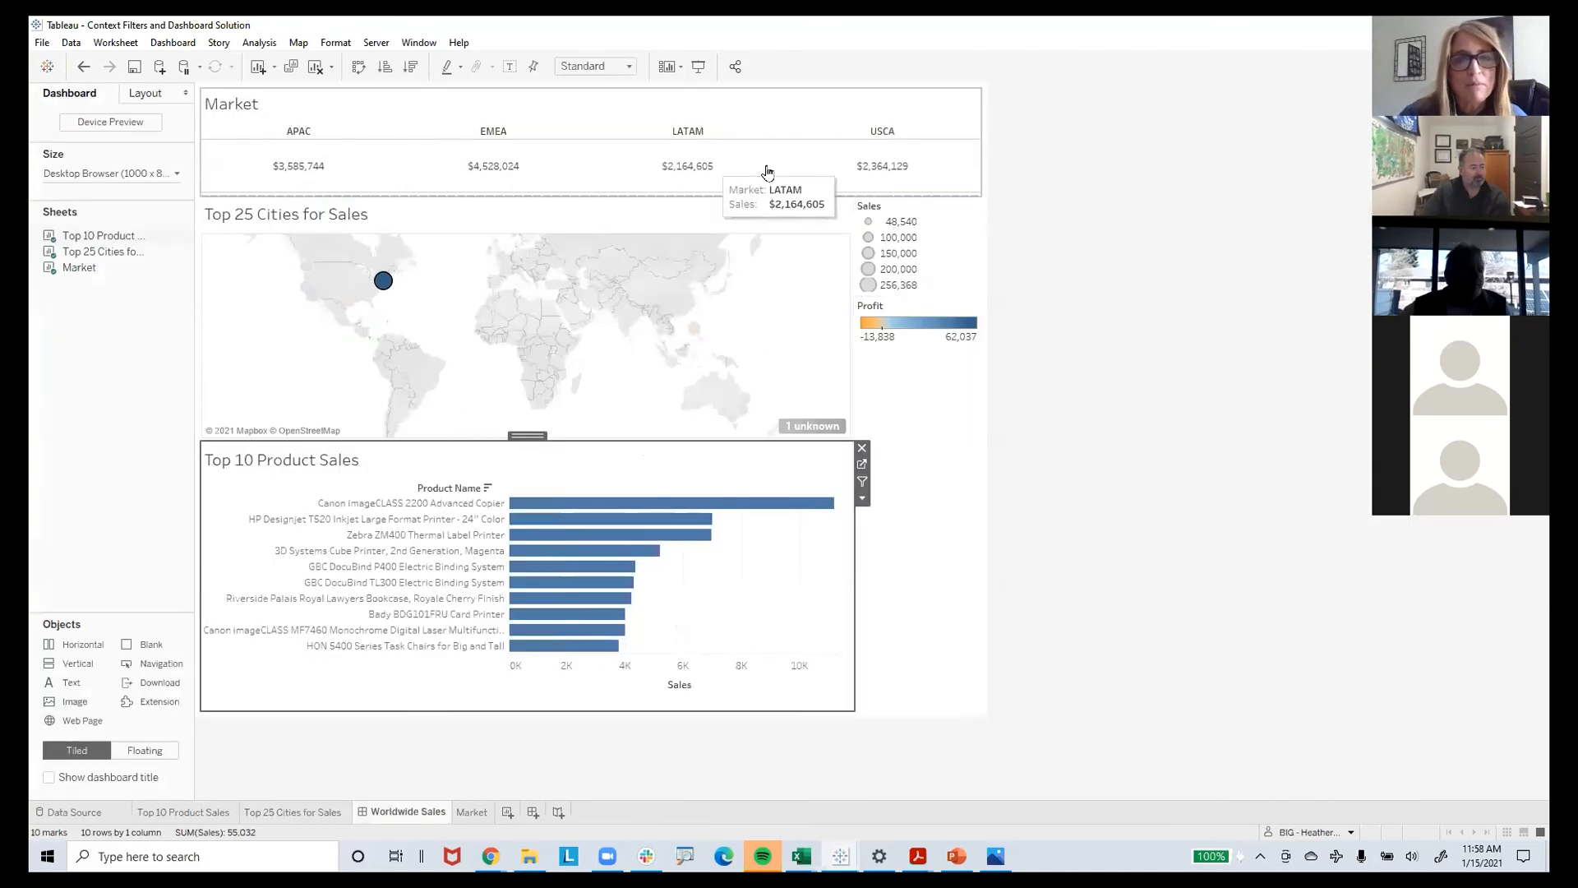
{"action": "left_click", "coordinate": [802, 293]}
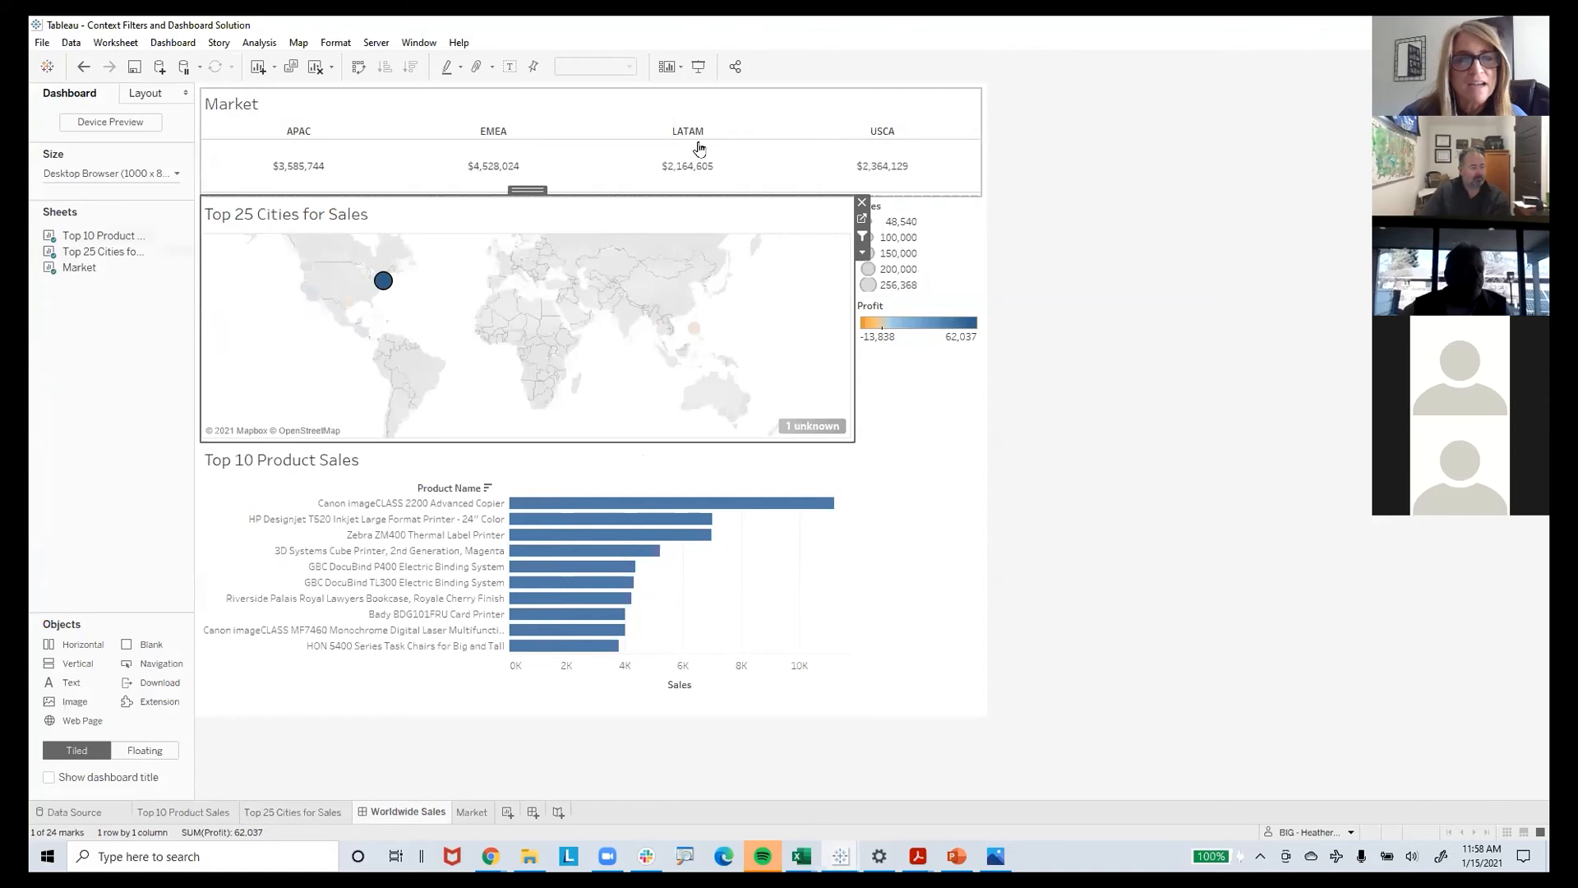
{"action": "left_click", "coordinate": [862, 218]}
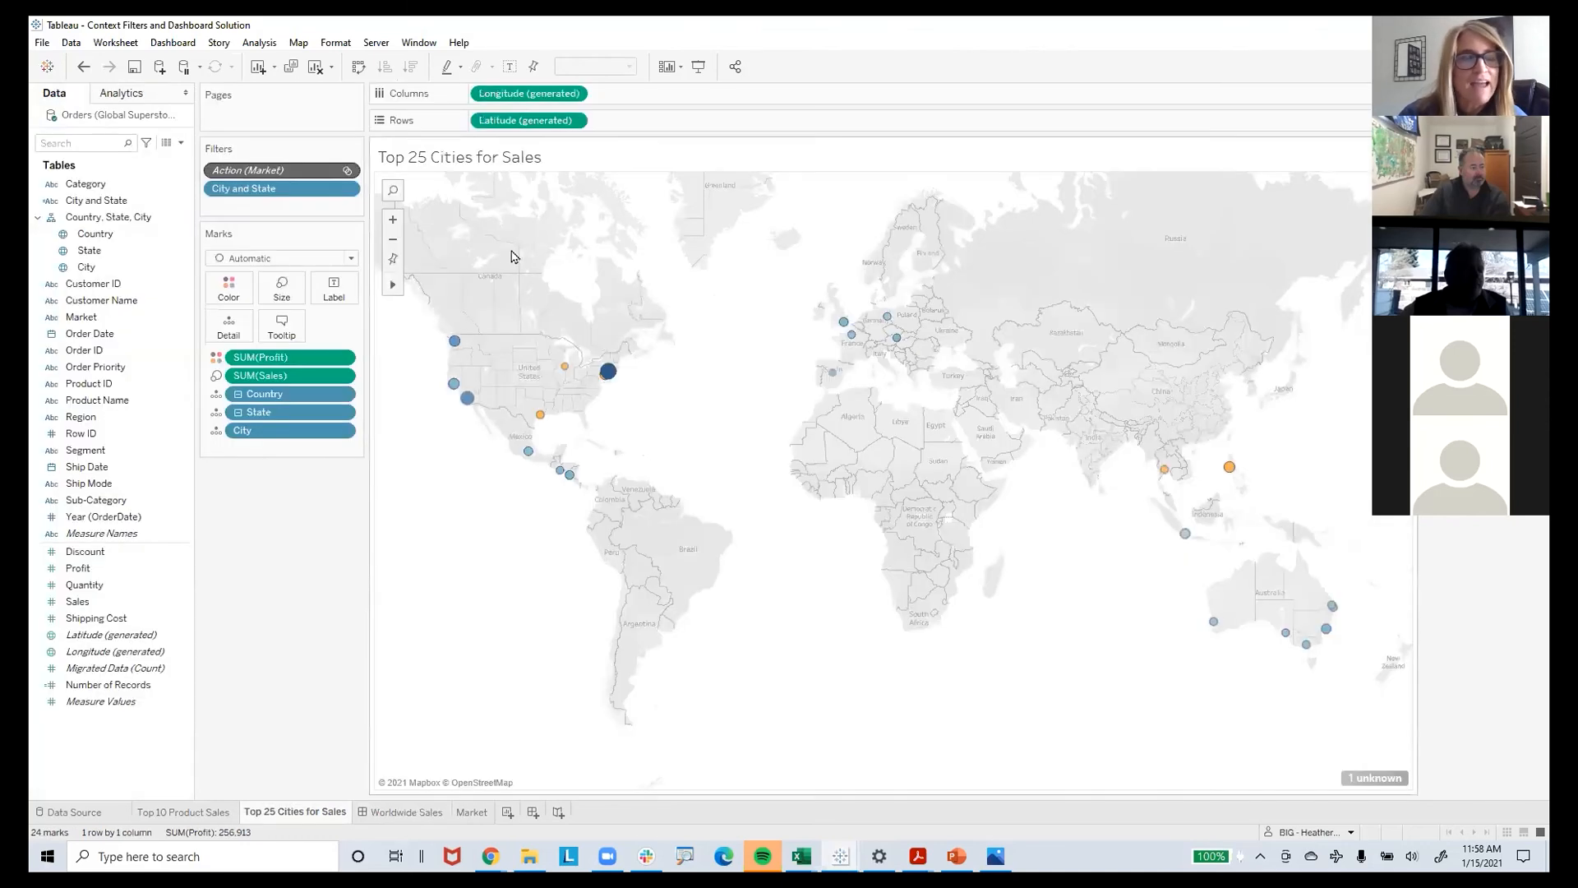
{"action": "left_click", "coordinate": [378, 820]}
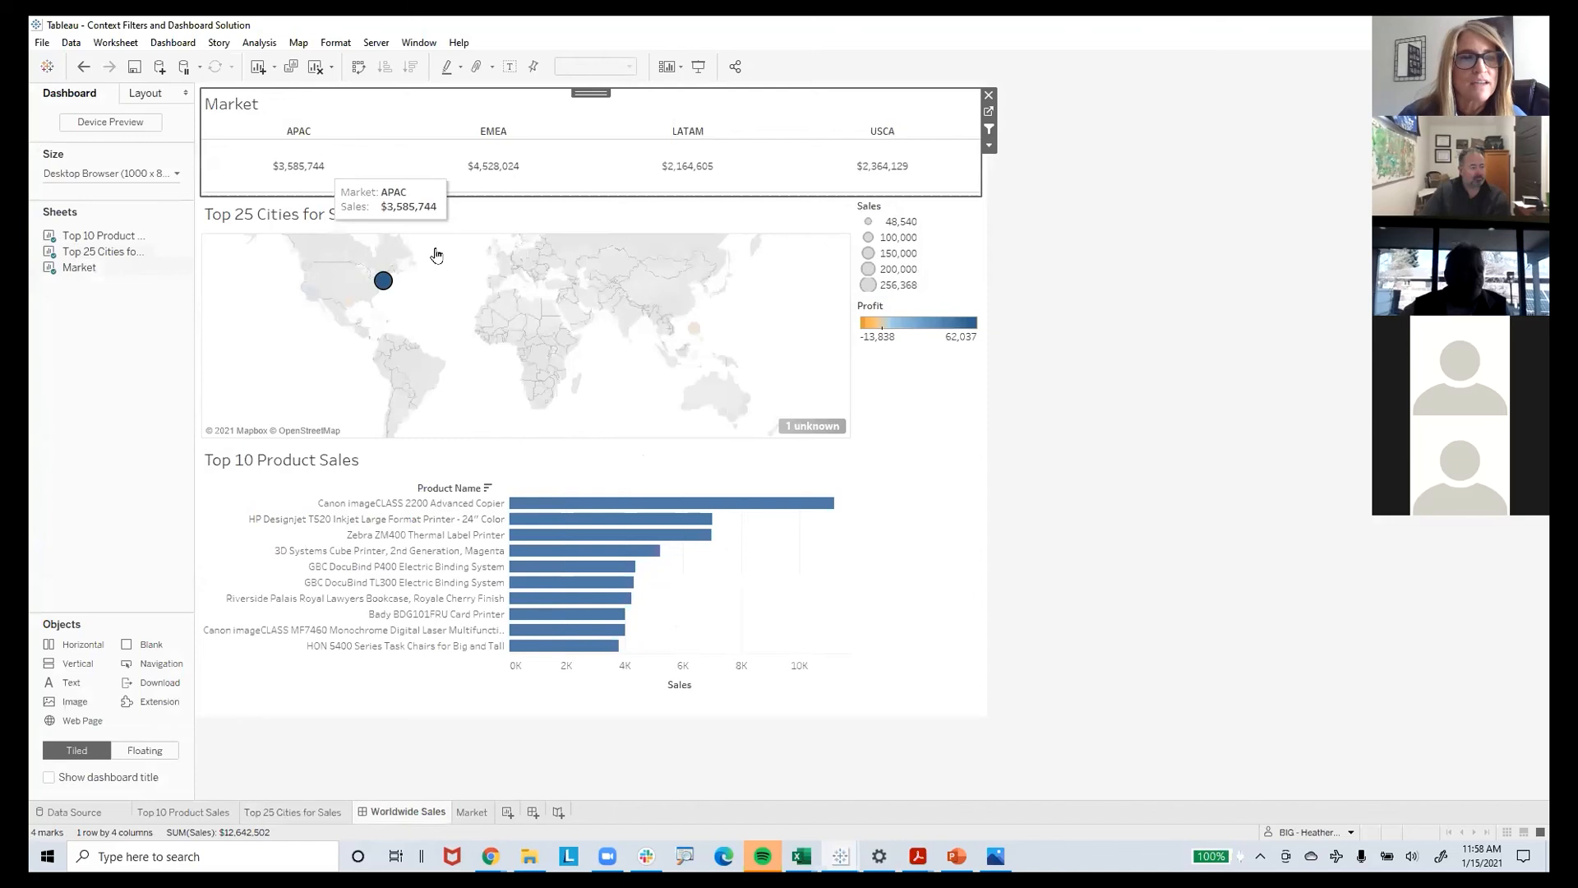
Filter the map and product chart by the APAC and EMEA markets in turn, then clear the market selection
{"action": "left_click", "coordinate": [378, 169]}
{"action": "left_click", "coordinate": [504, 169]}
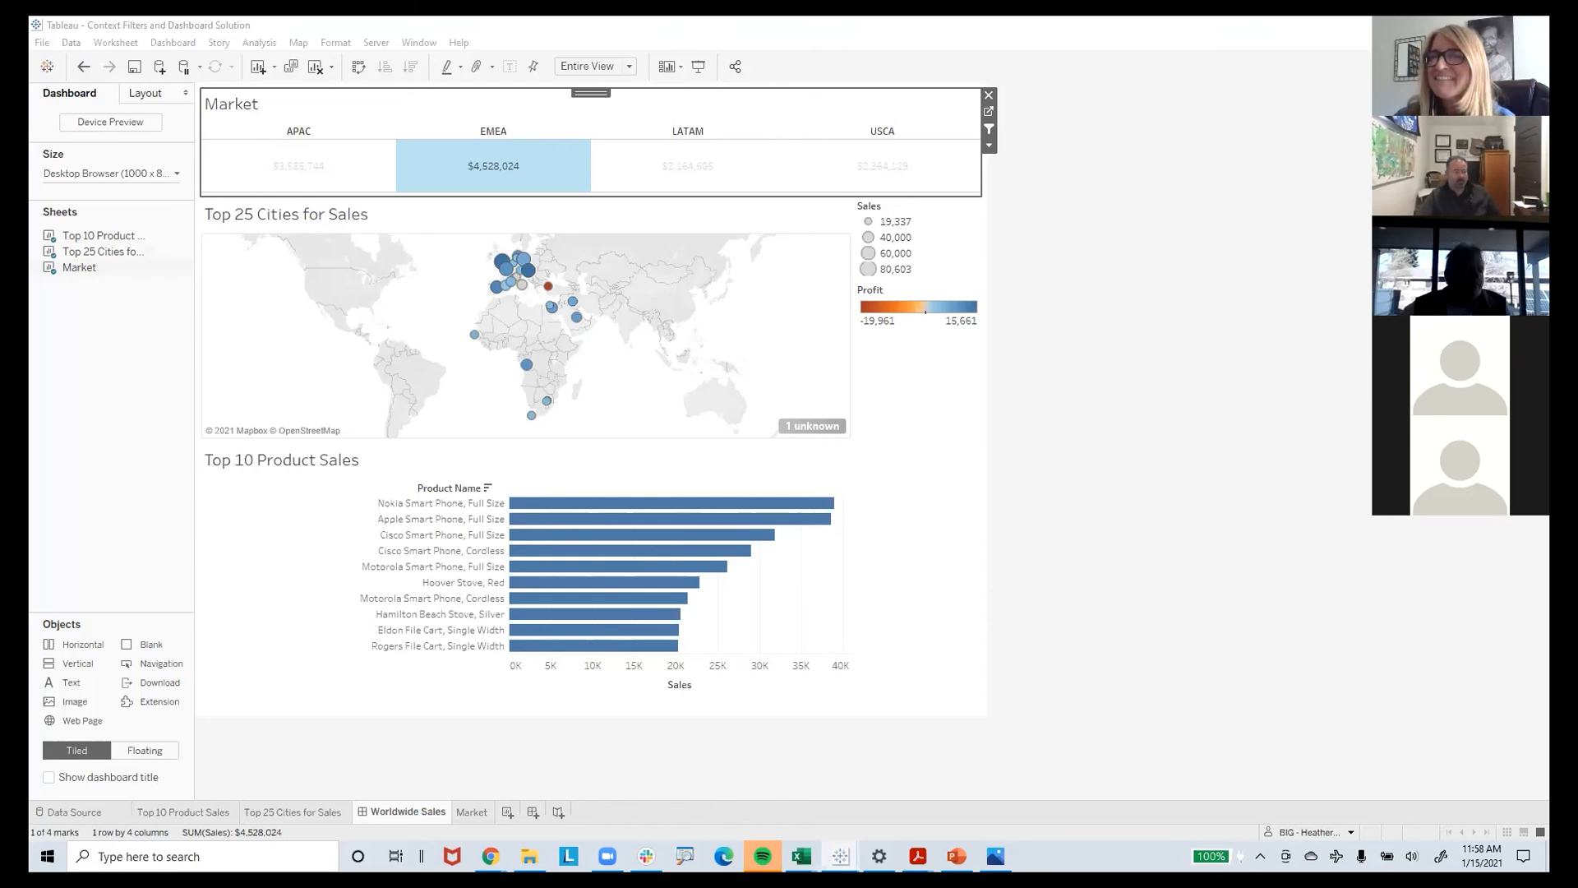
{"action": "left_click", "coordinate": [1058, 454]}
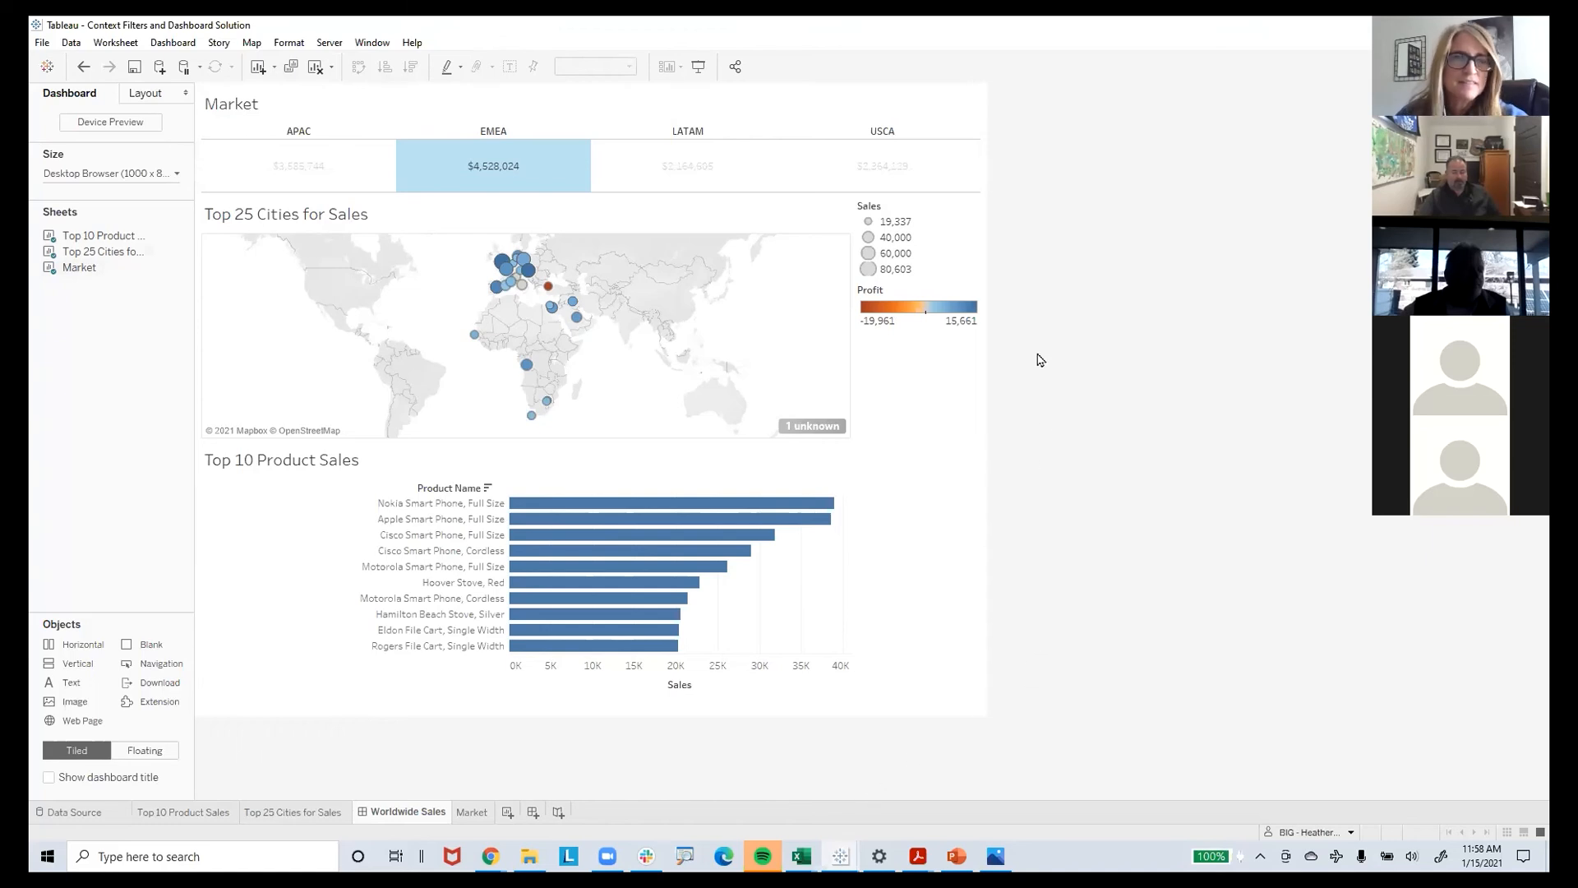
{"action": "key", "text": "Escape"}
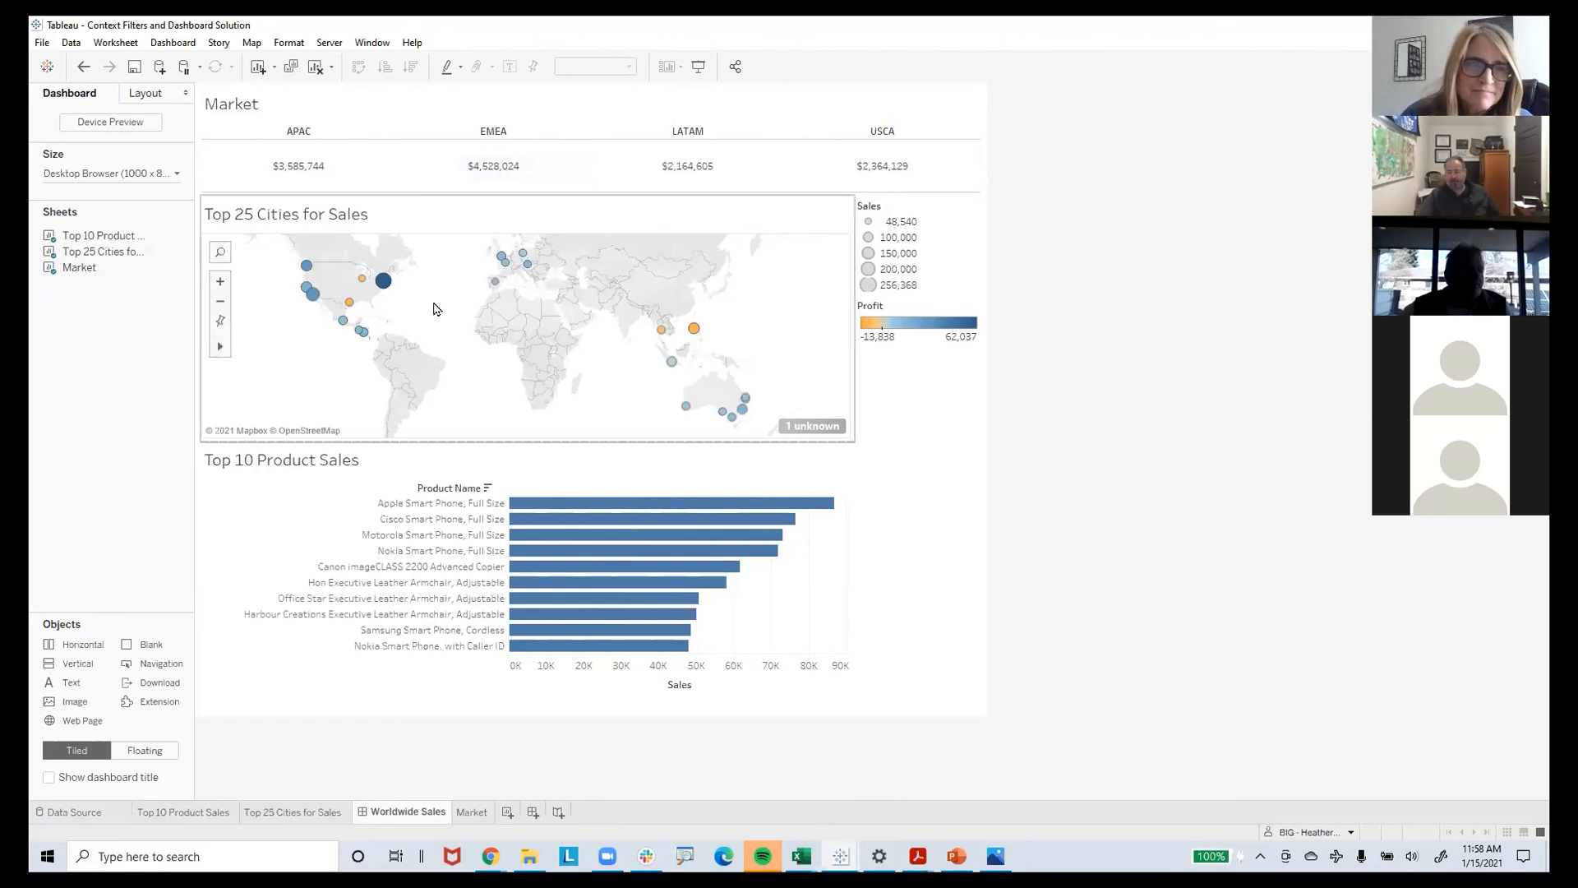
Filter the dashboard to the USCA market and inspect New York City's details on the map
{"action": "mouse_move", "coordinate": [384, 282]}
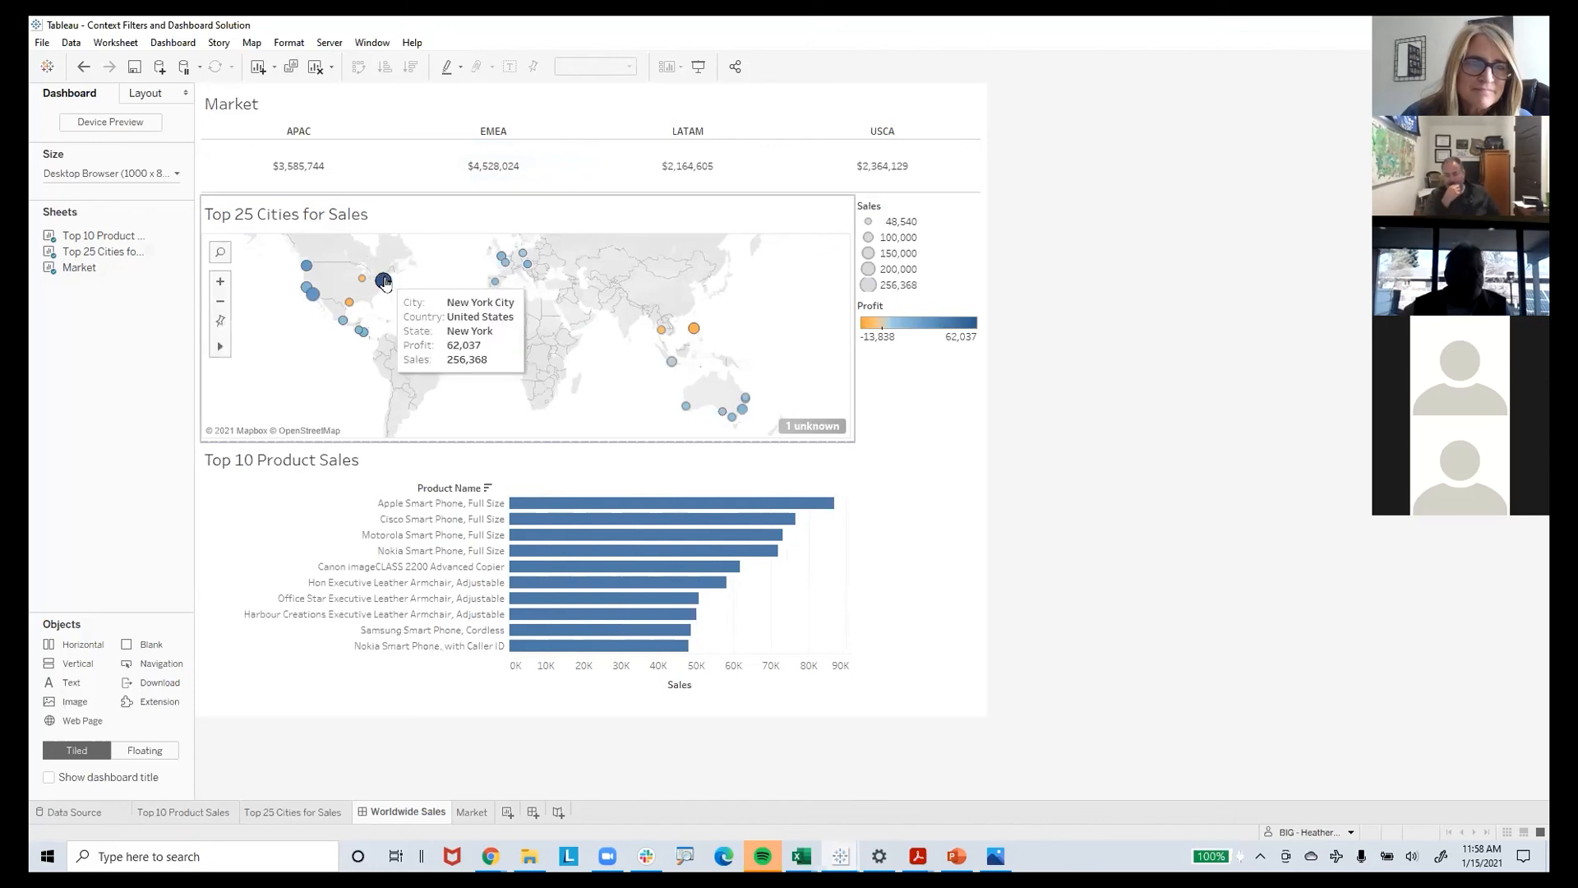
{"action": "left_click", "coordinate": [846, 181]}
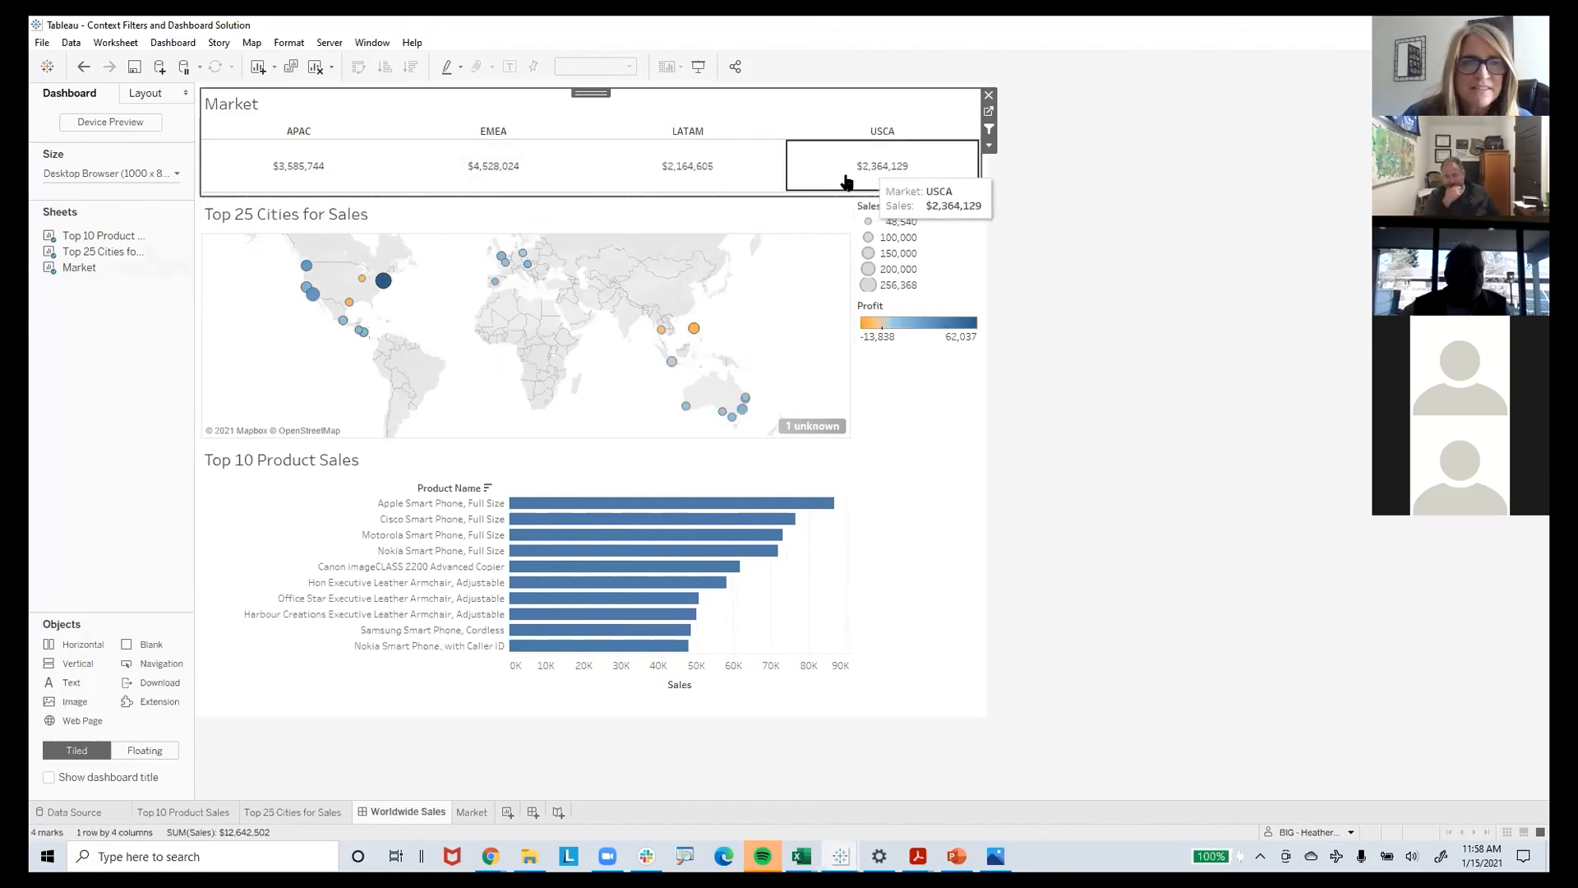
{"action": "left_click", "coordinate": [847, 181]}
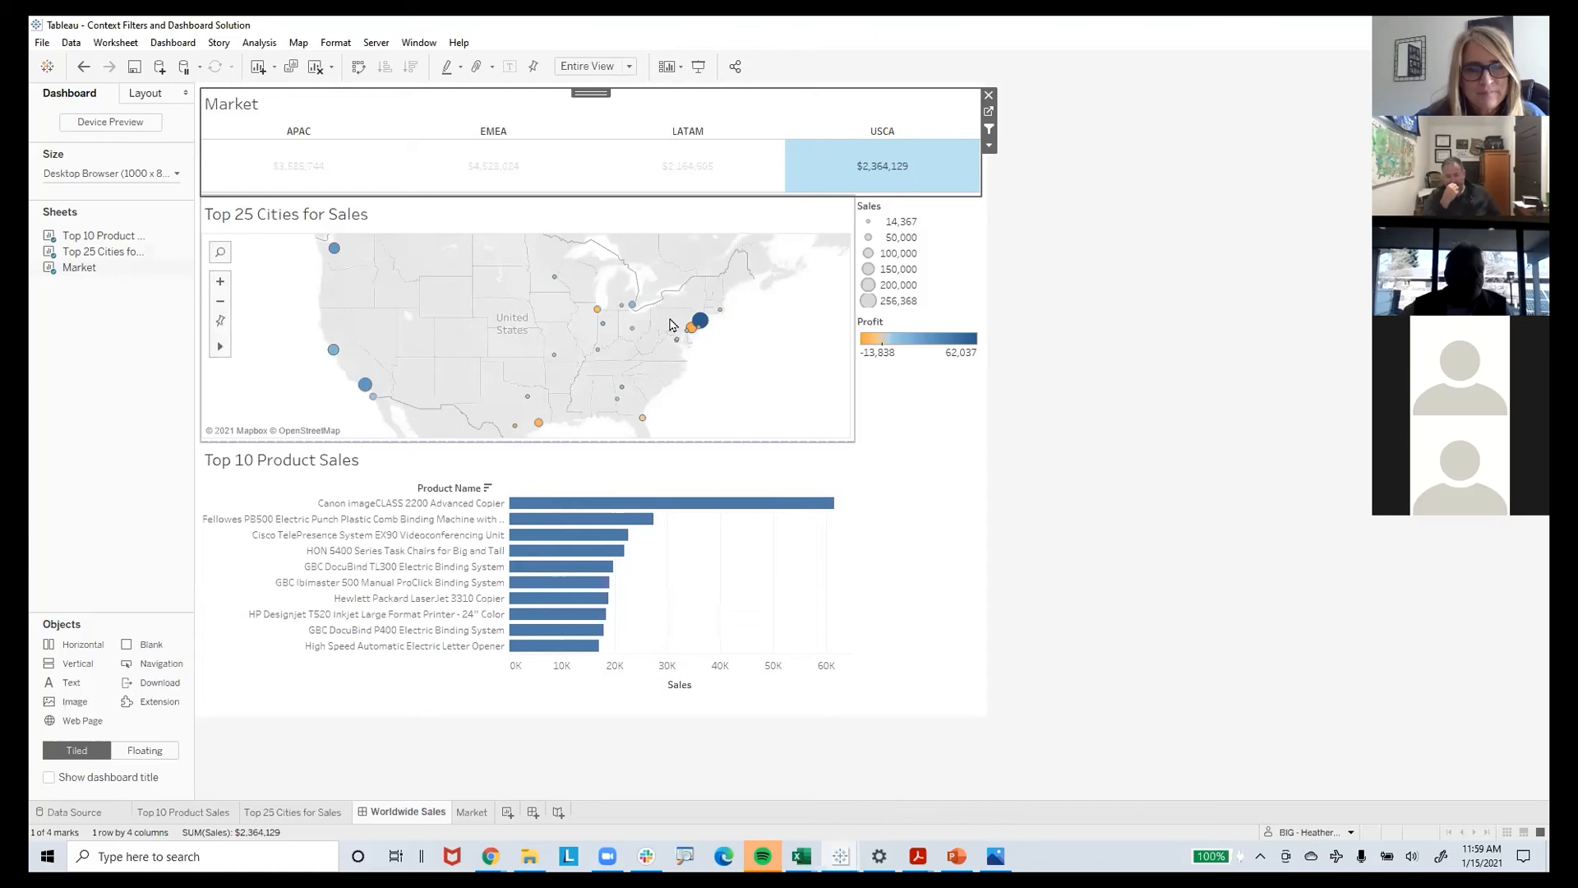
{"action": "mouse_move", "coordinate": [706, 332]}
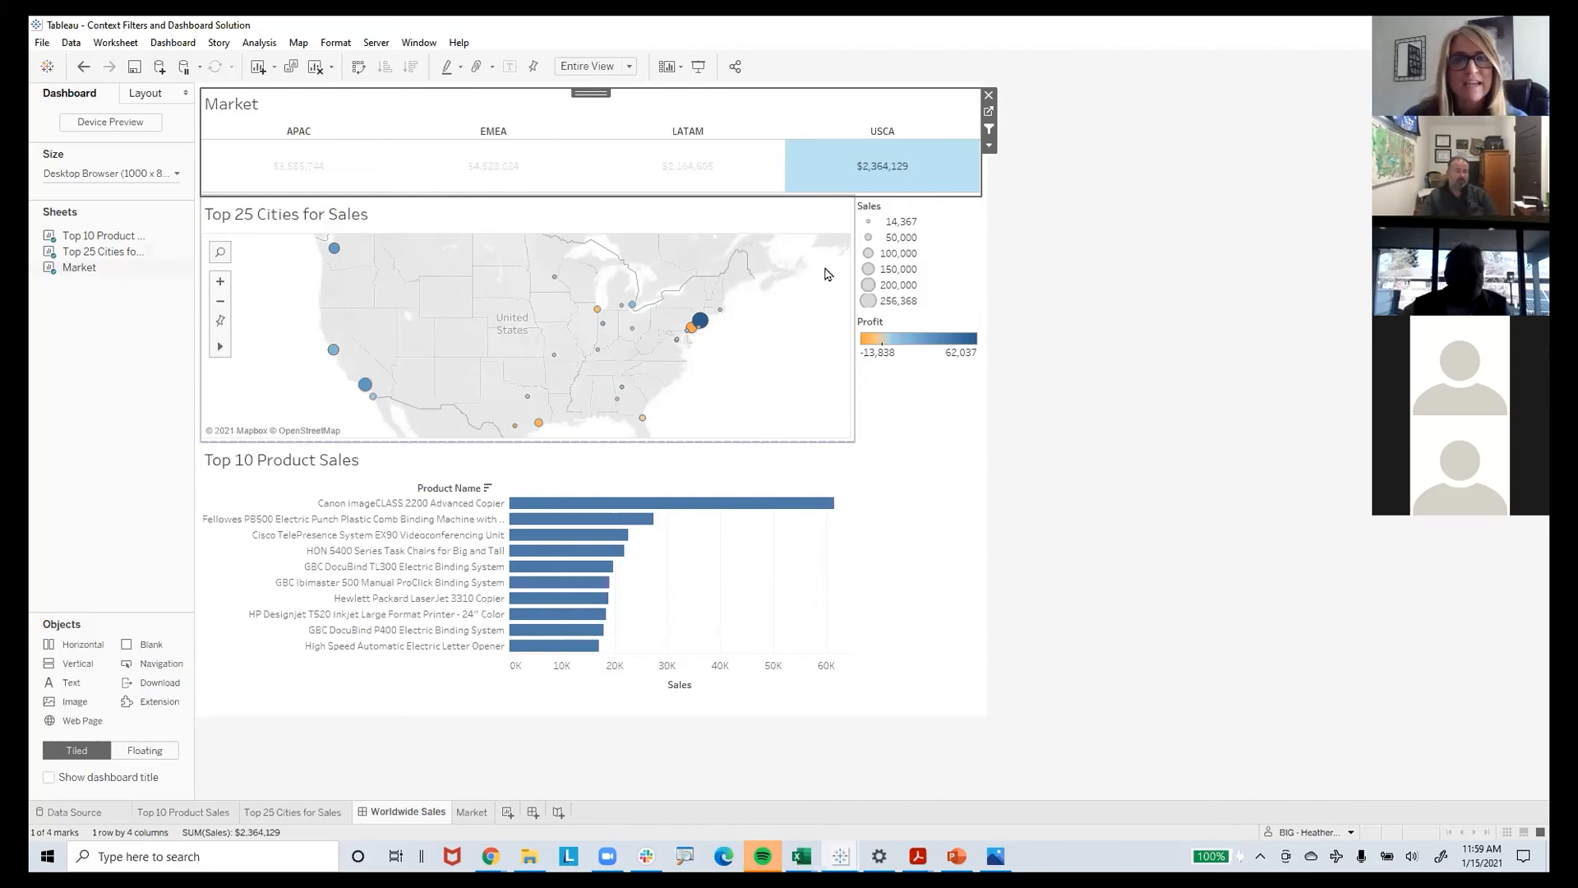
{"action": "mouse_move", "coordinate": [876, 168]}
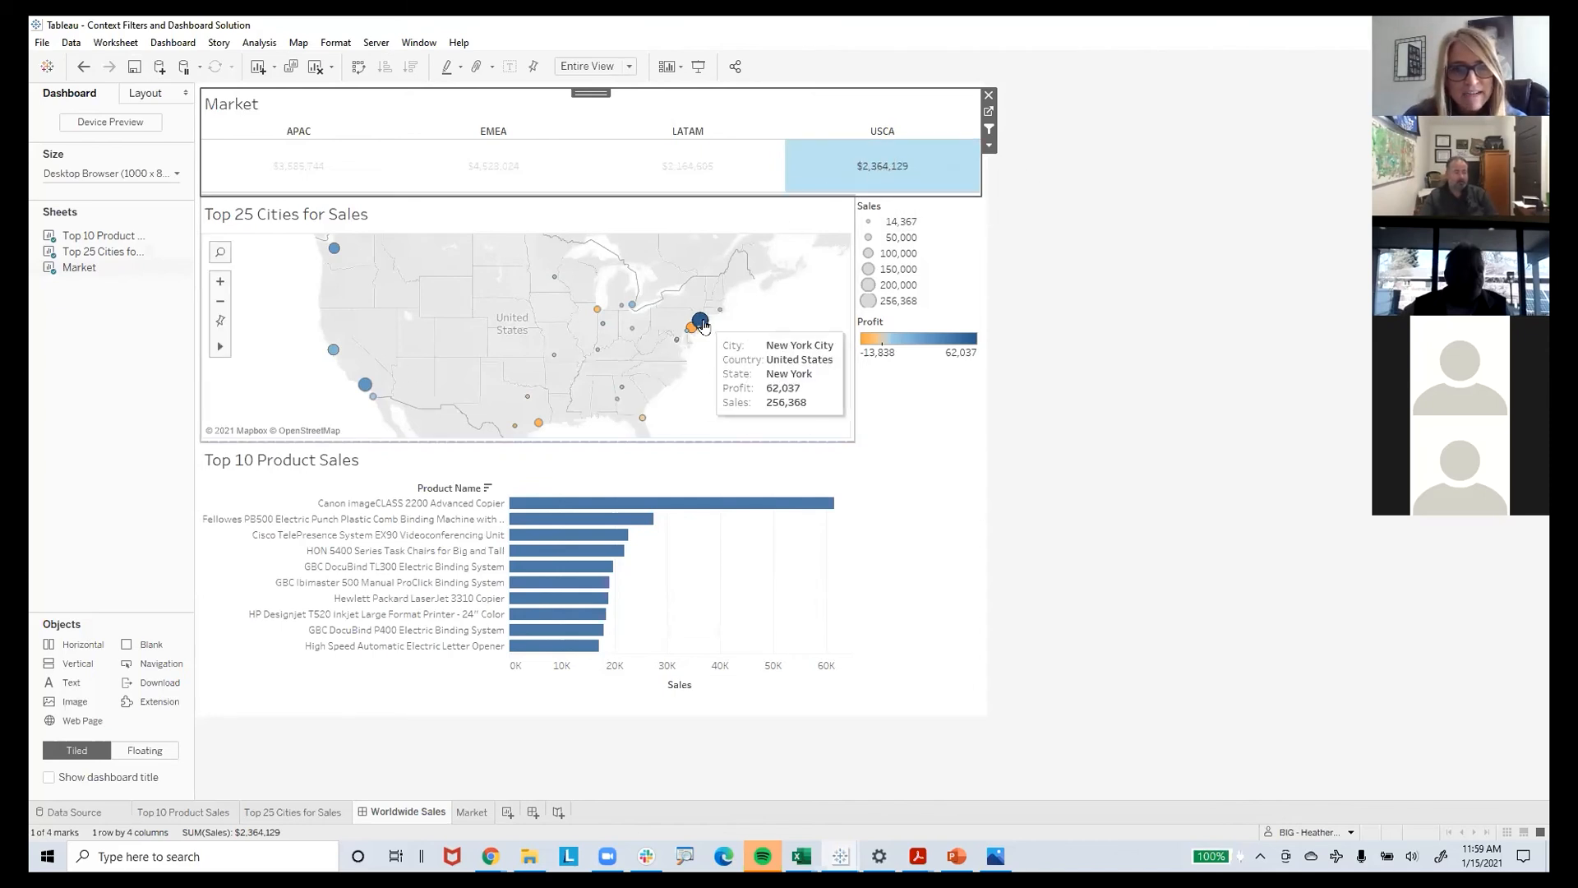
Filter the product chart by New York City on the map, then clear the dashboard's city and market selections
{"action": "left_click", "coordinate": [703, 324]}
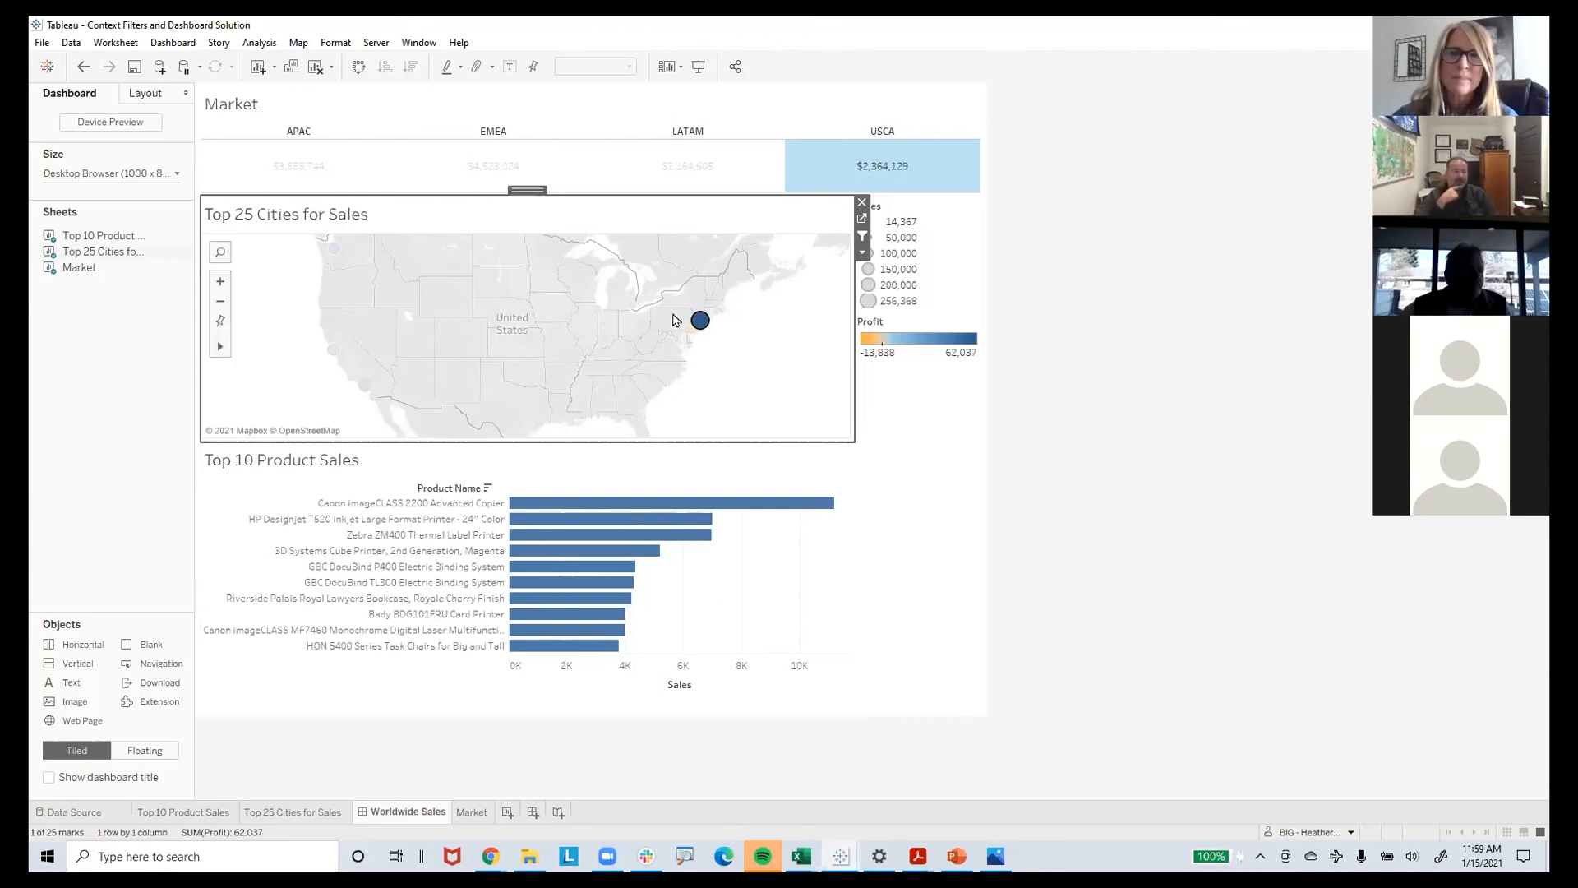
{"action": "left_click", "coordinate": [944, 510]}
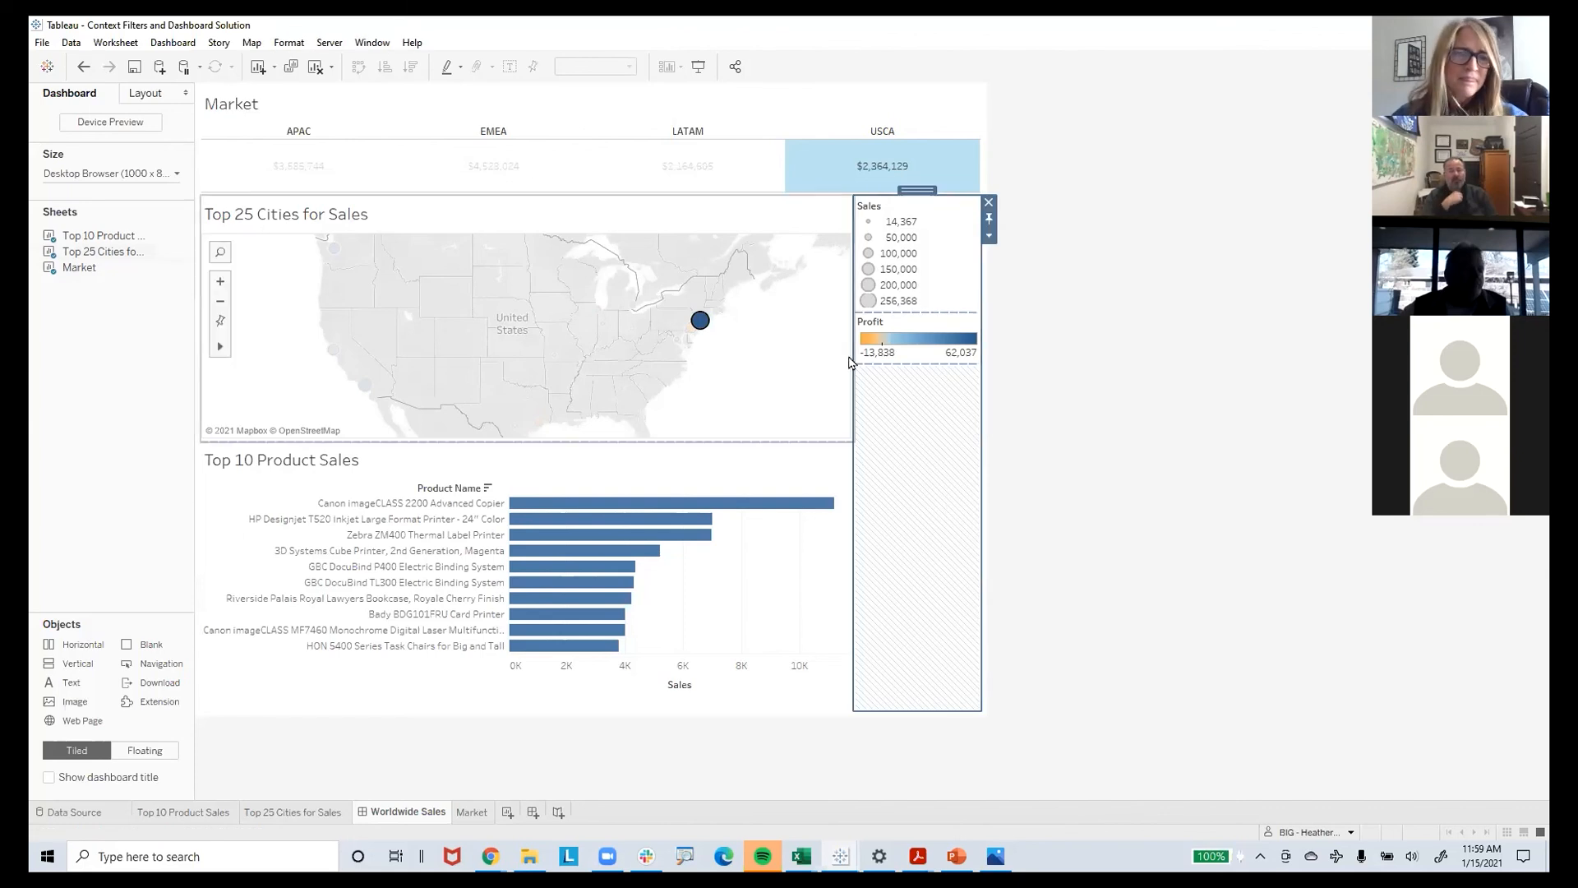
{"action": "key", "text": "Escape"}
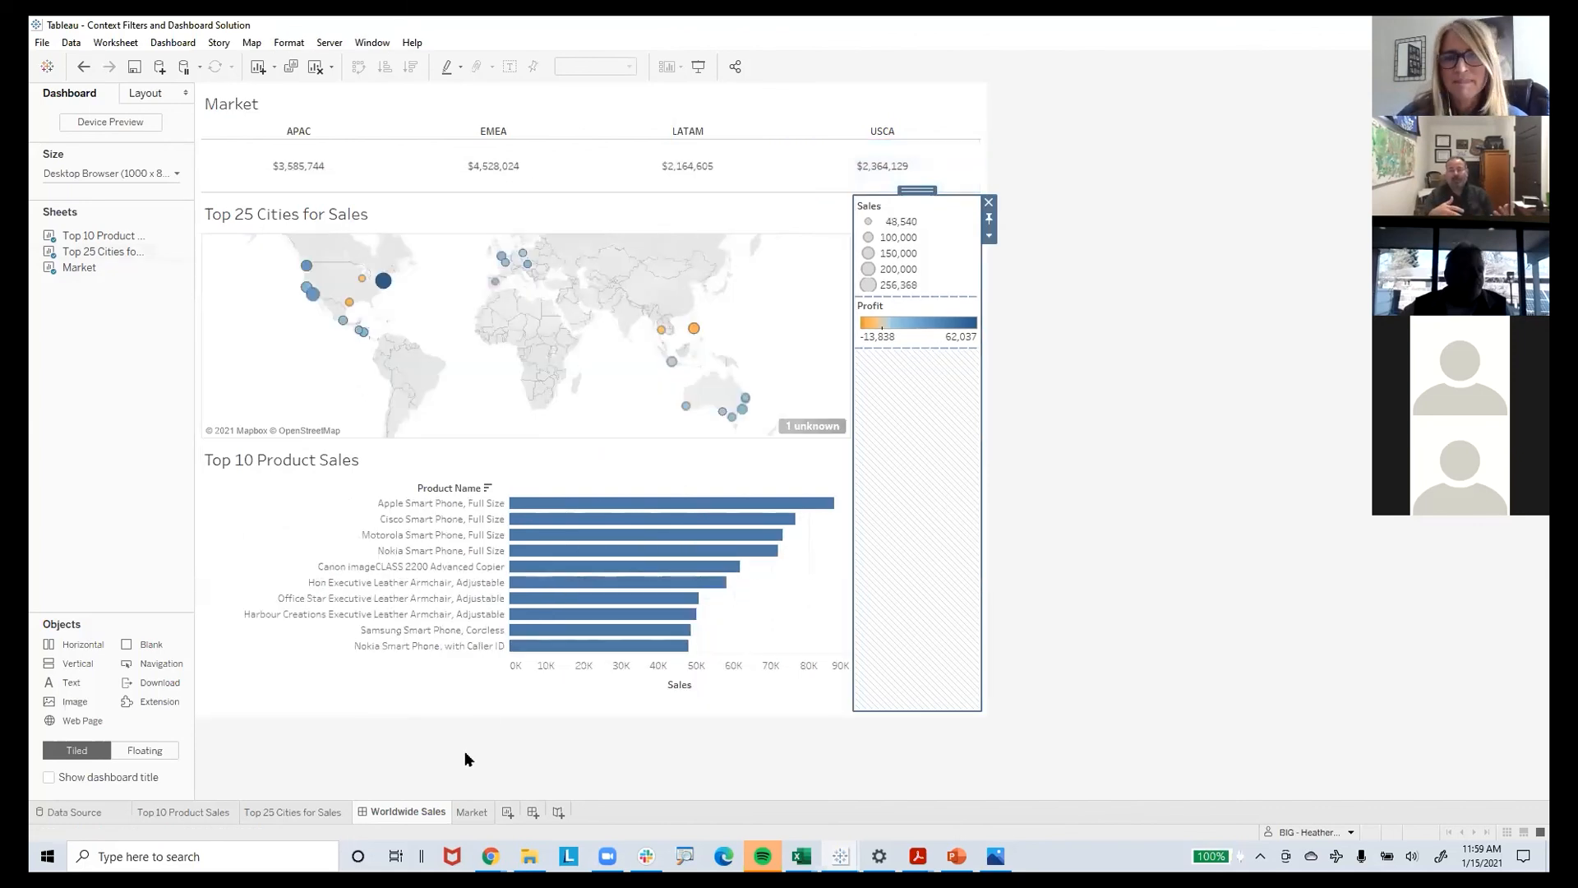
{"action": "left_click", "coordinate": [989, 203]}
{"action": "left_click", "coordinate": [940, 461]}
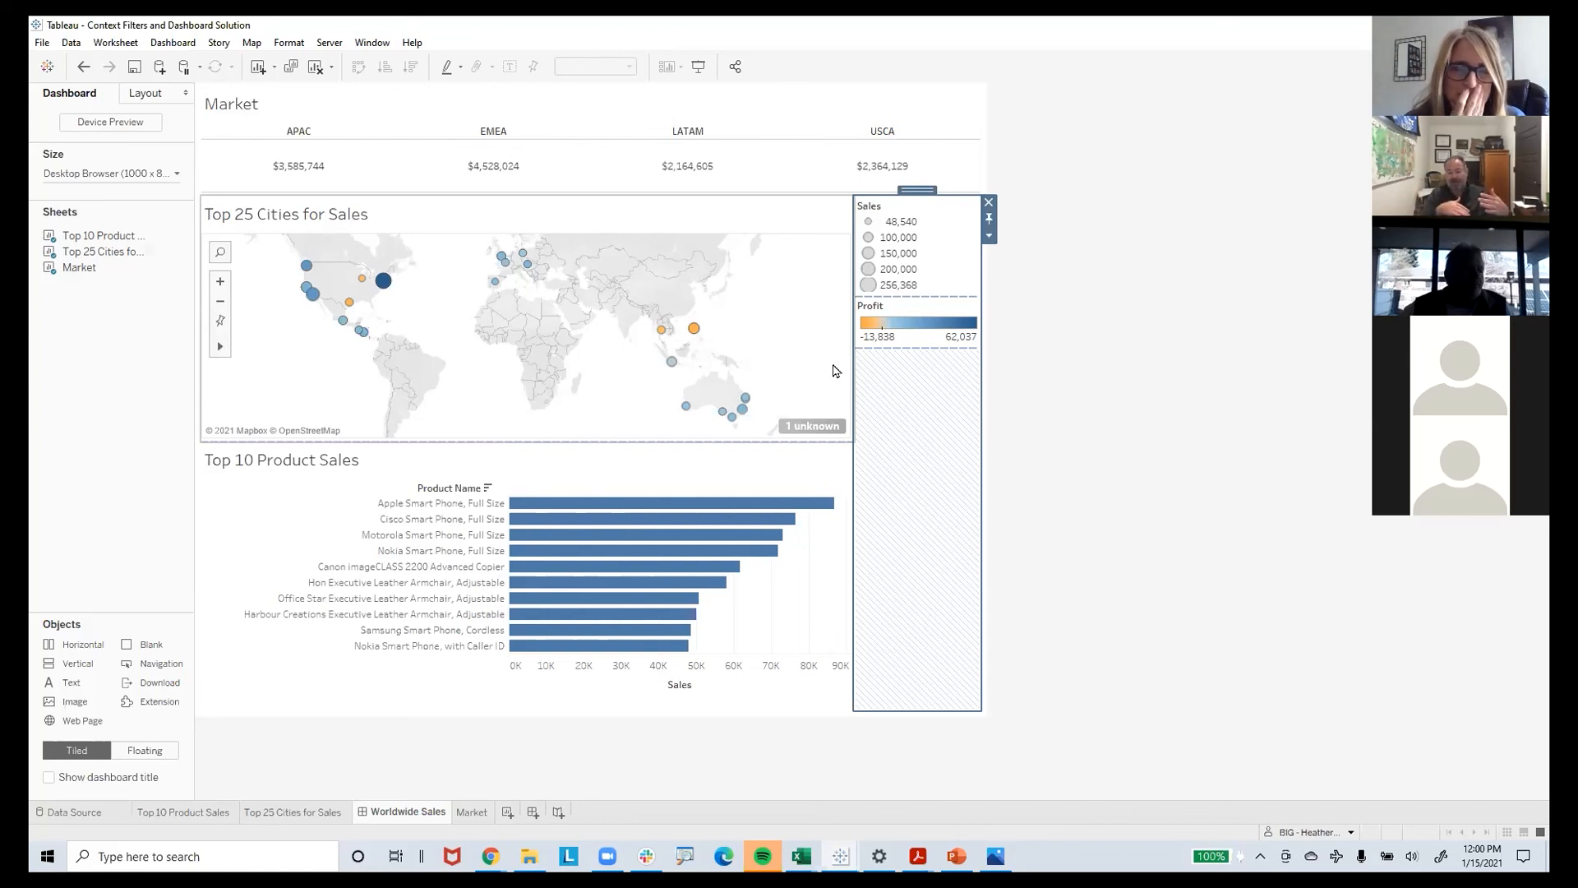
Switch to Chrome, go to boulderinsight.com from the bookmarks, and bring up the Ask a Tableau Mentor booking options
{"action": "left_click", "coordinate": [529, 855]}
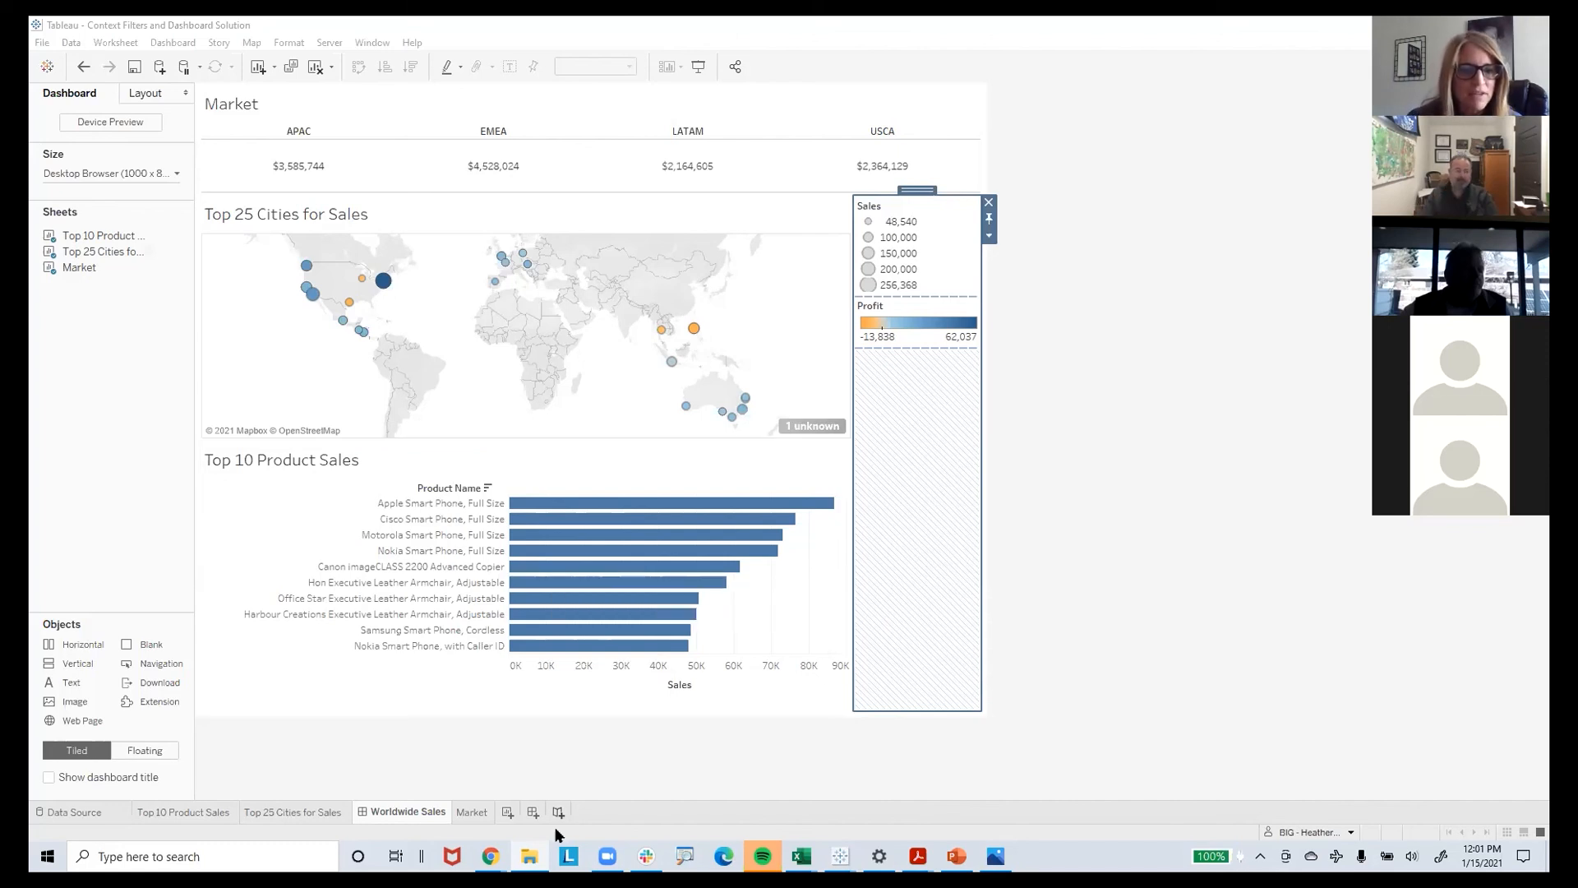
{"action": "mouse_move", "coordinate": [490, 853]}
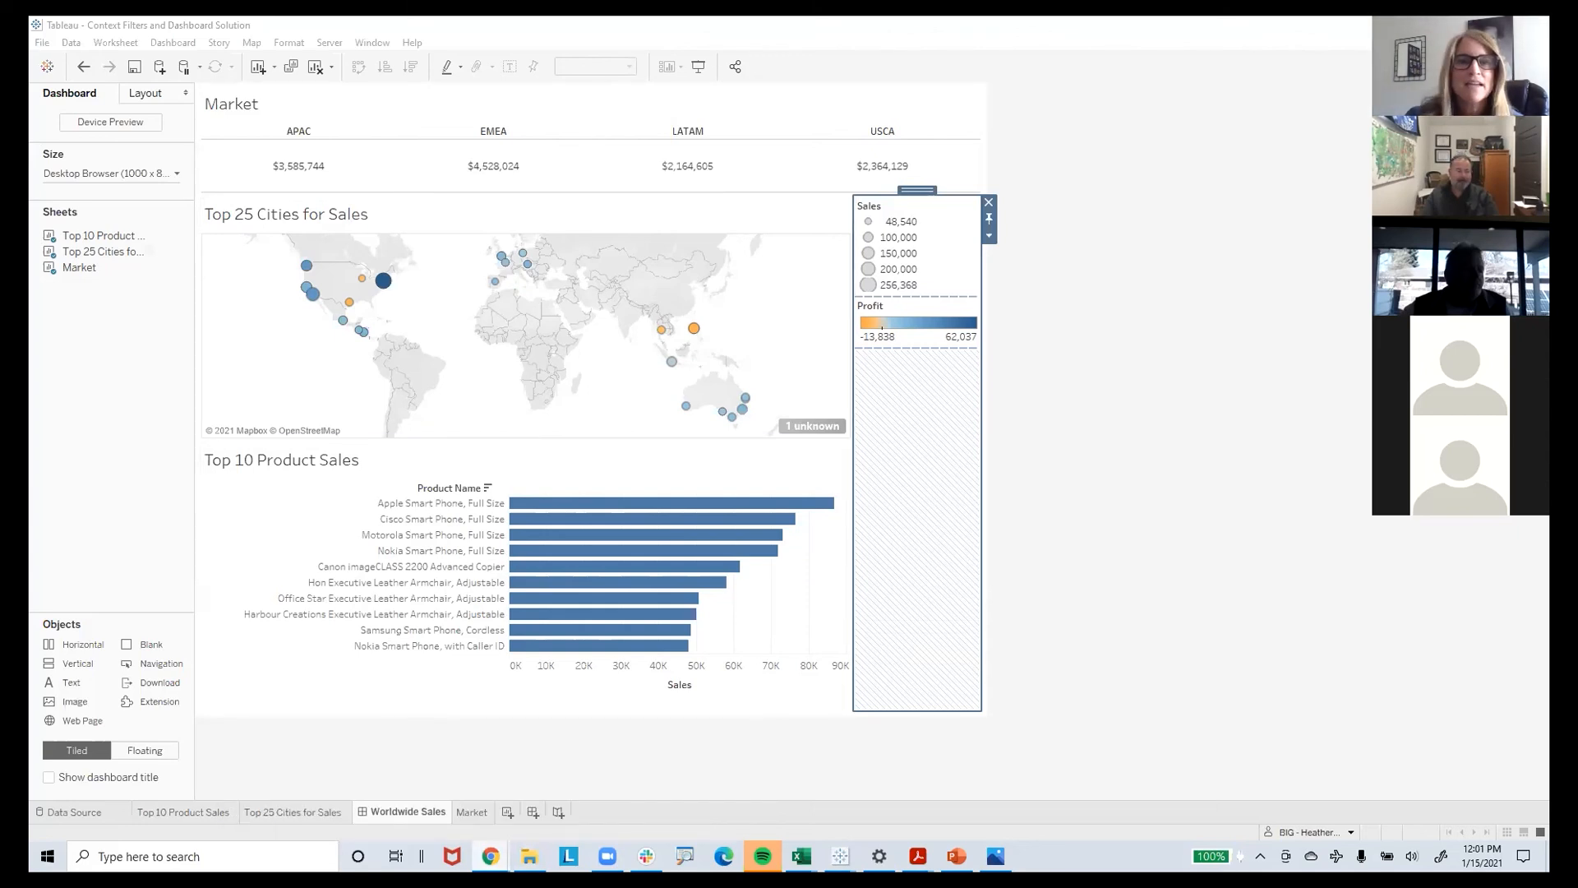
{"action": "left_click", "coordinate": [782, 33]}
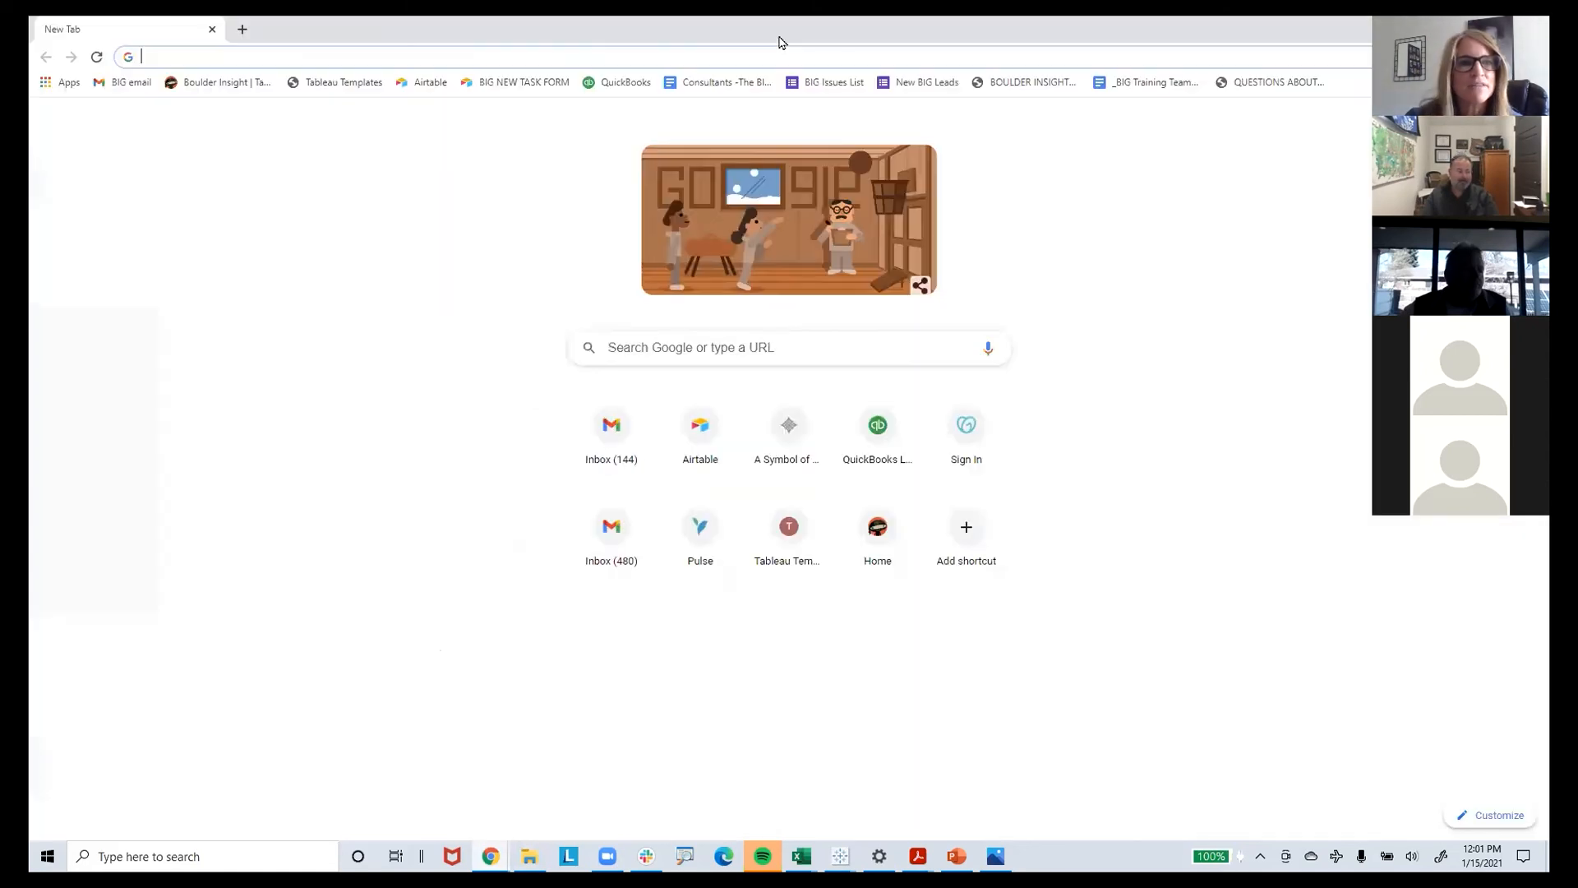
{"action": "left_click", "coordinate": [217, 83]}
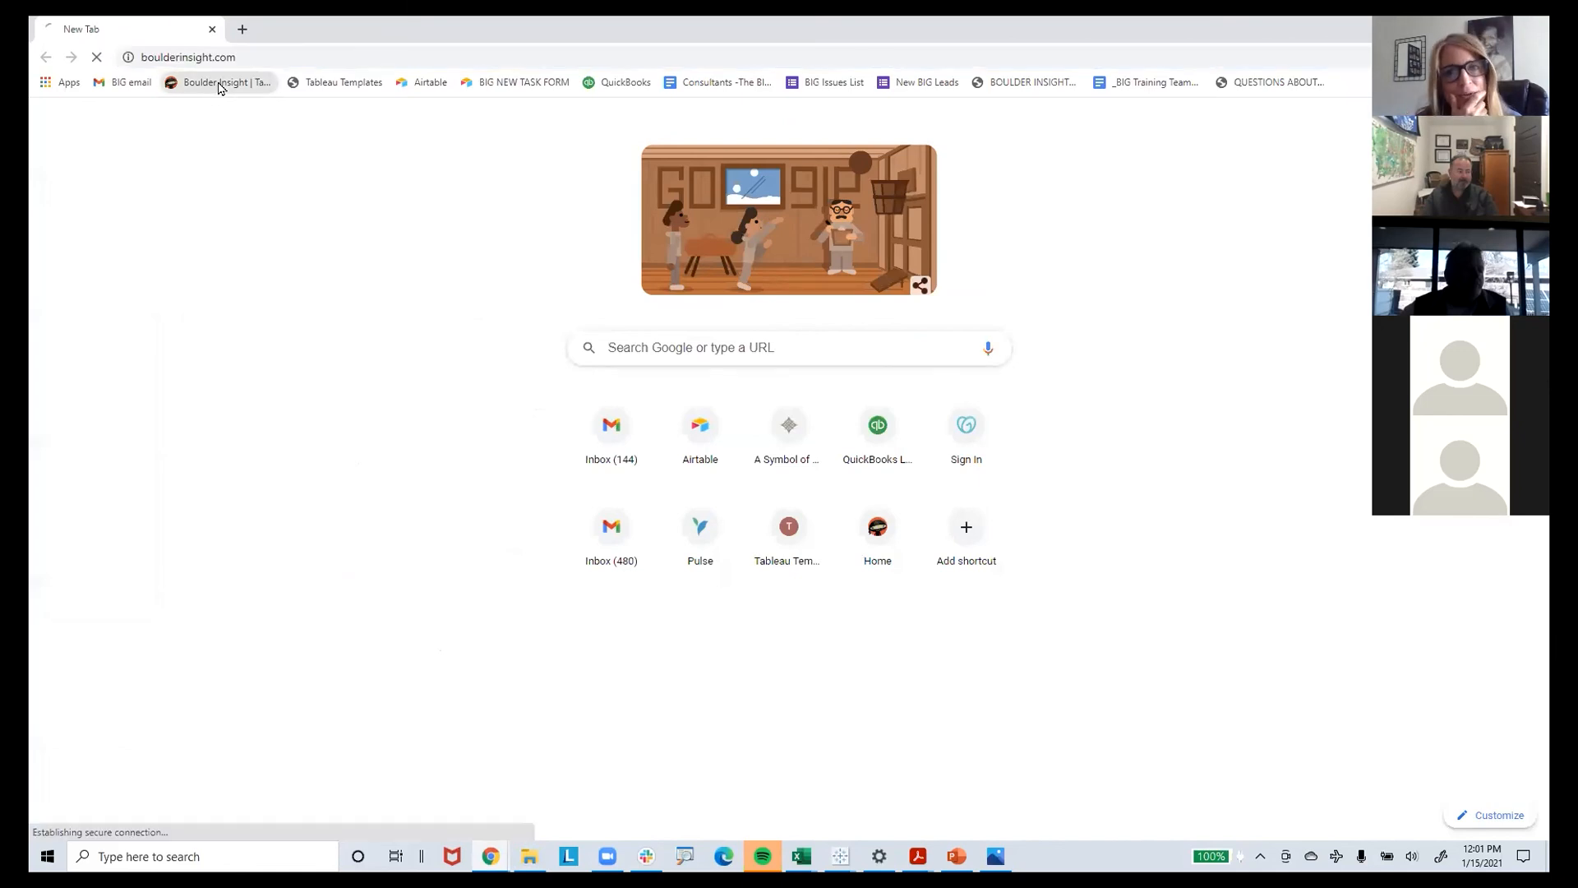
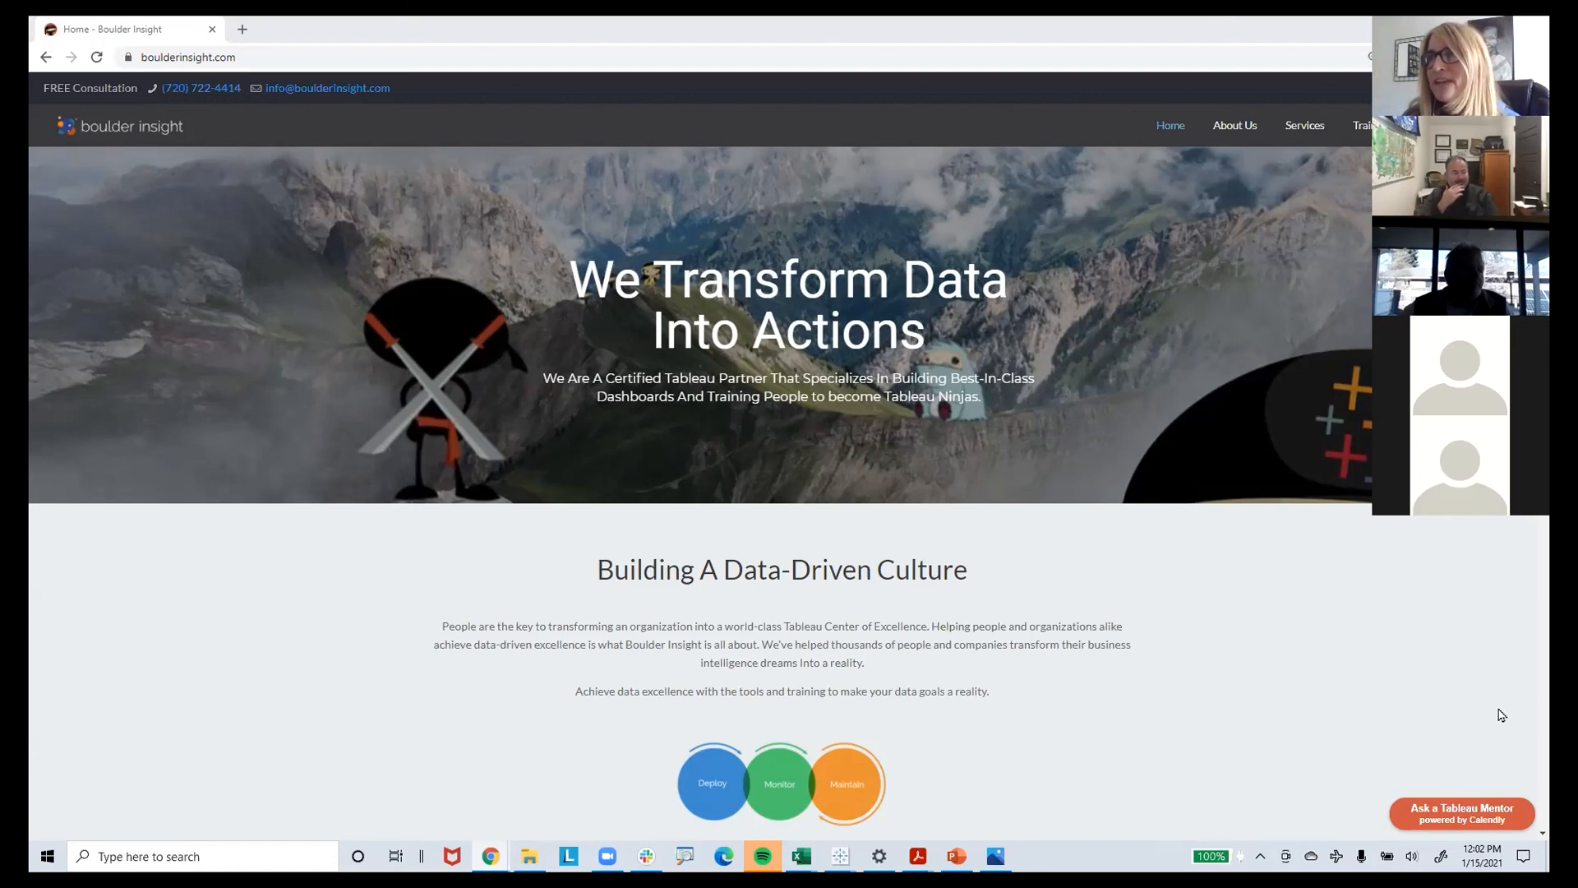
{"action": "left_click", "coordinate": [1459, 818]}
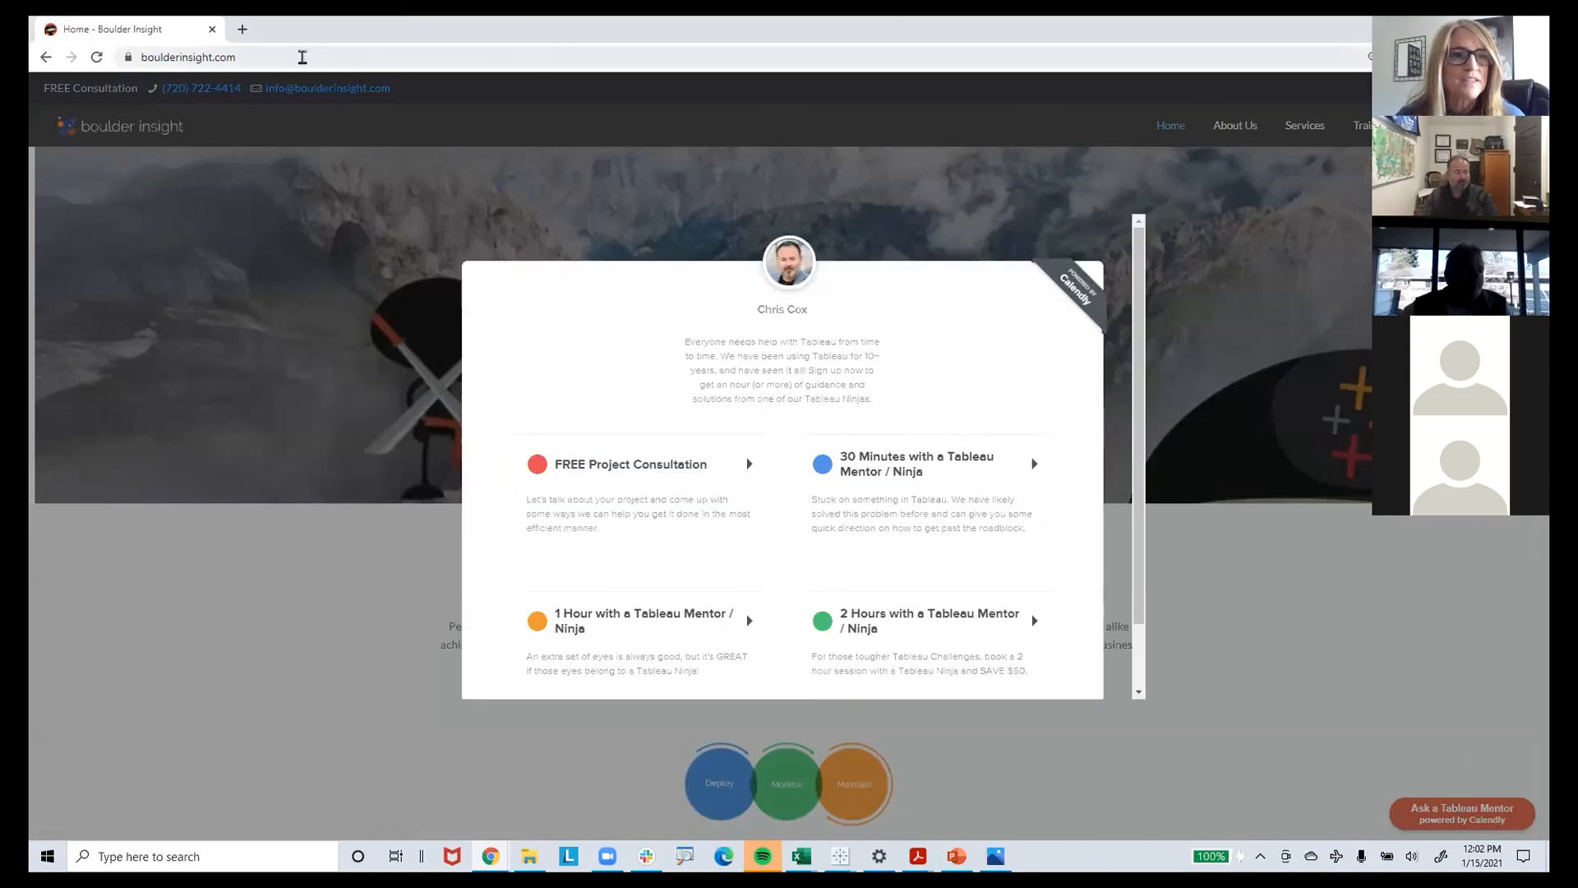
{"action": "left_click", "coordinate": [152, 58]}
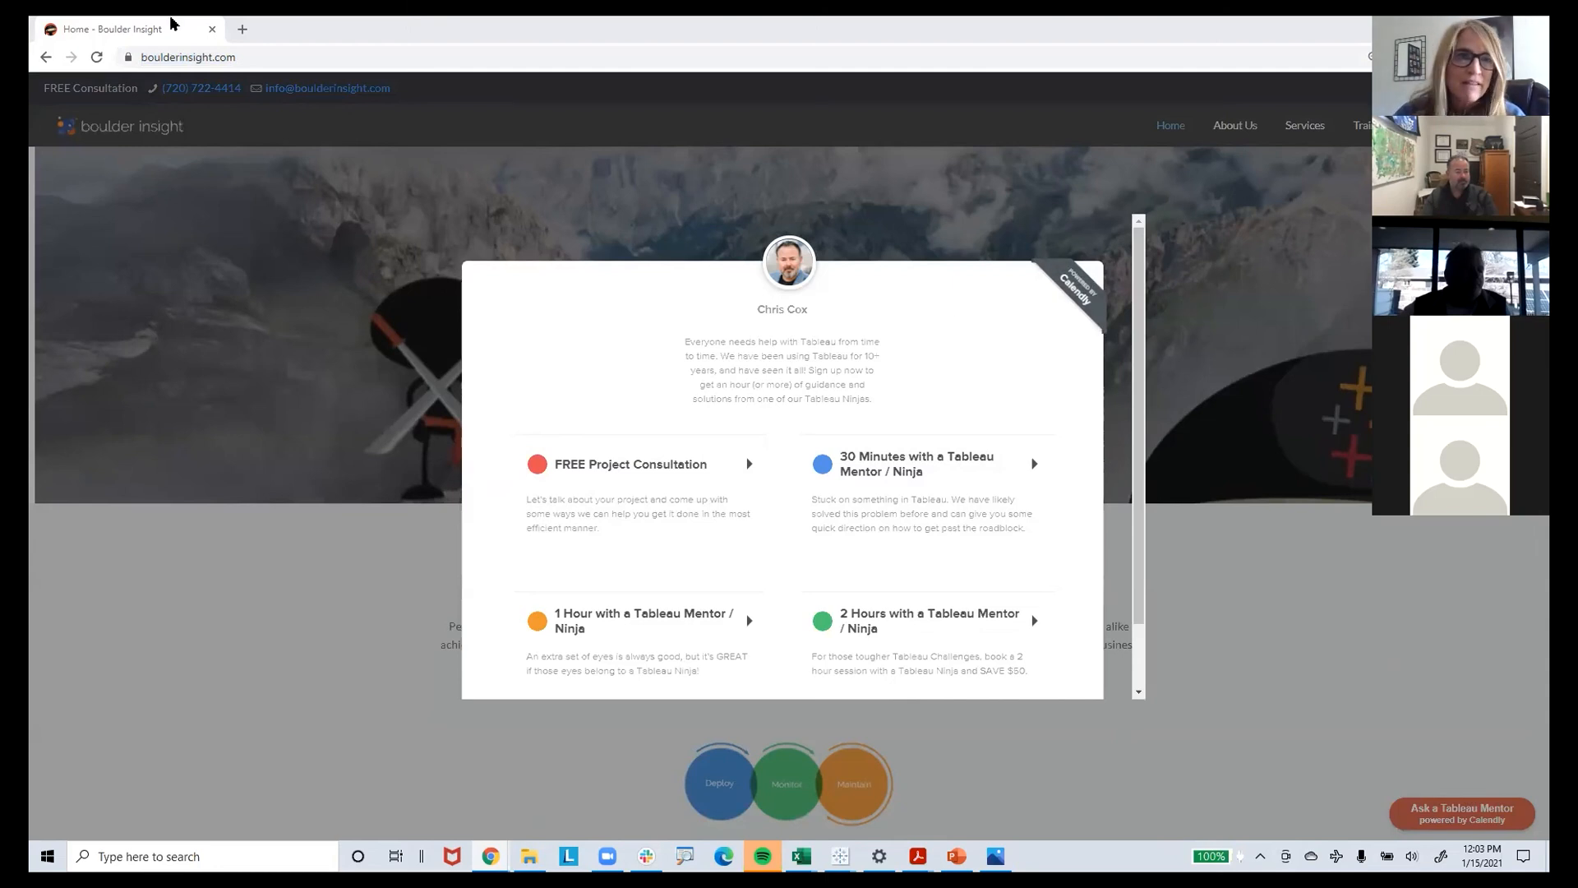
Open the Tableau question form at boulderinsight.com/questions/ in a new browser tab and point out its web address
{"action": "left_click", "coordinate": [254, 37]}
{"action": "left_click", "coordinate": [247, 29]}
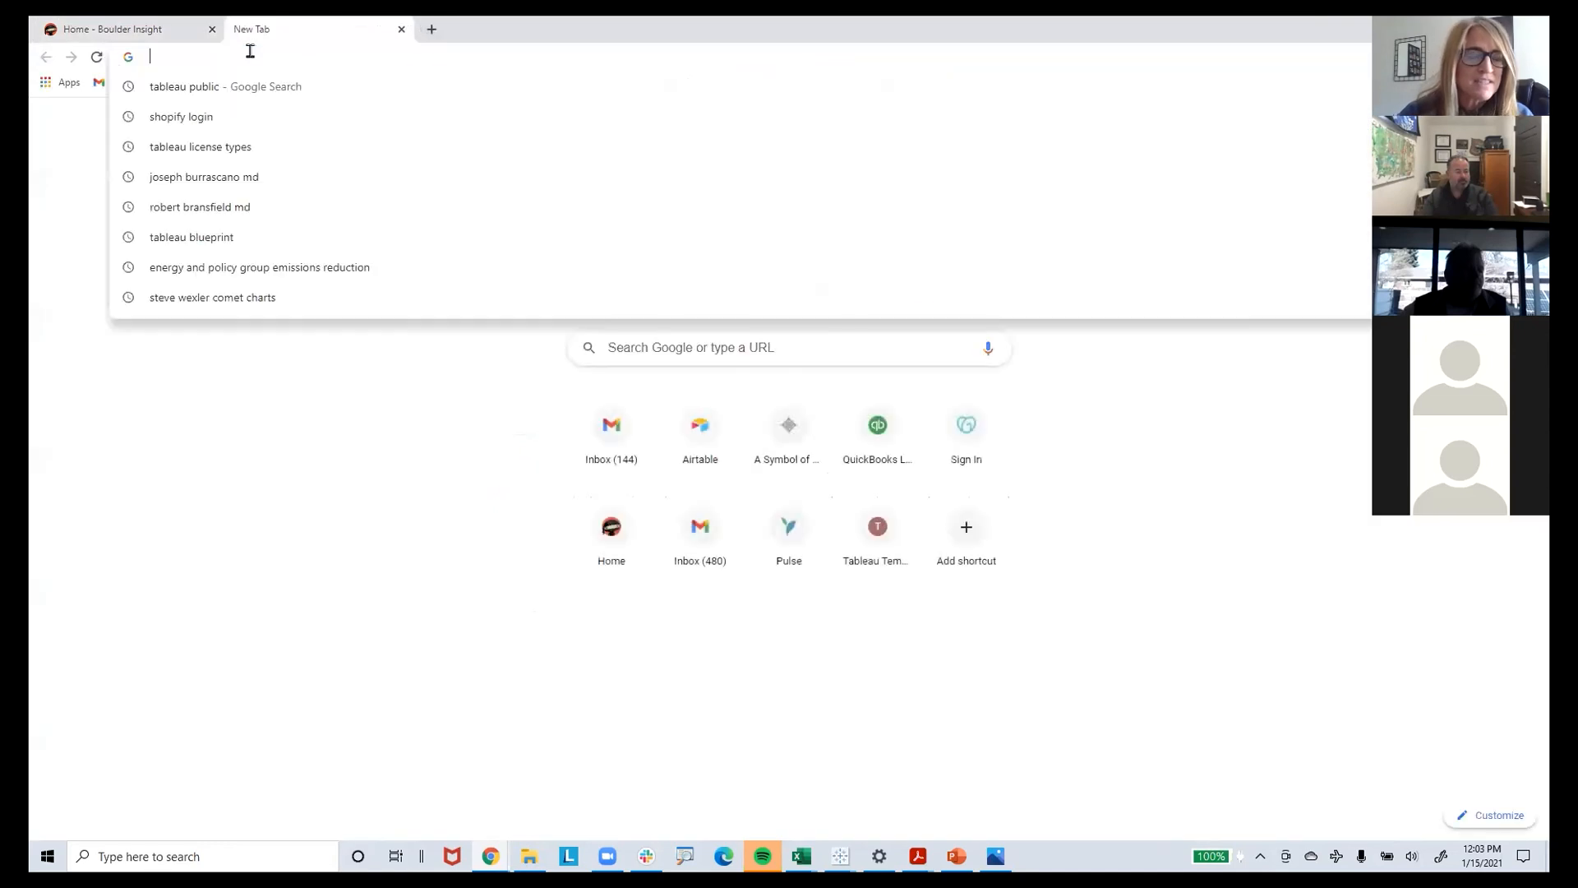
{"action": "type", "text": "boulderinsight.com/questions/"}
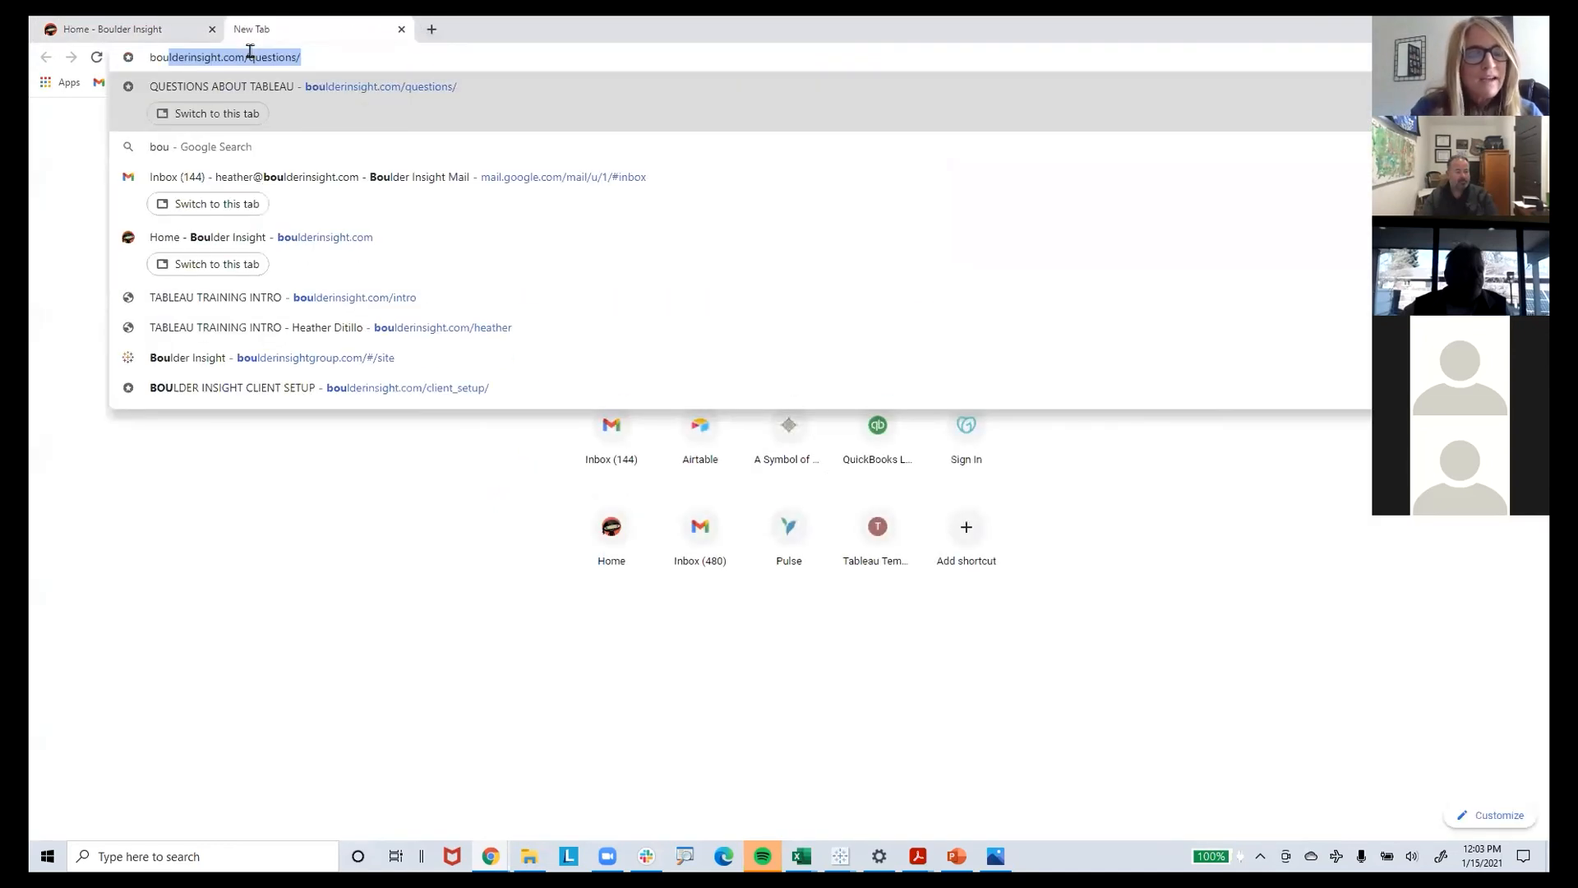
{"action": "left_click", "coordinate": [319, 55]}
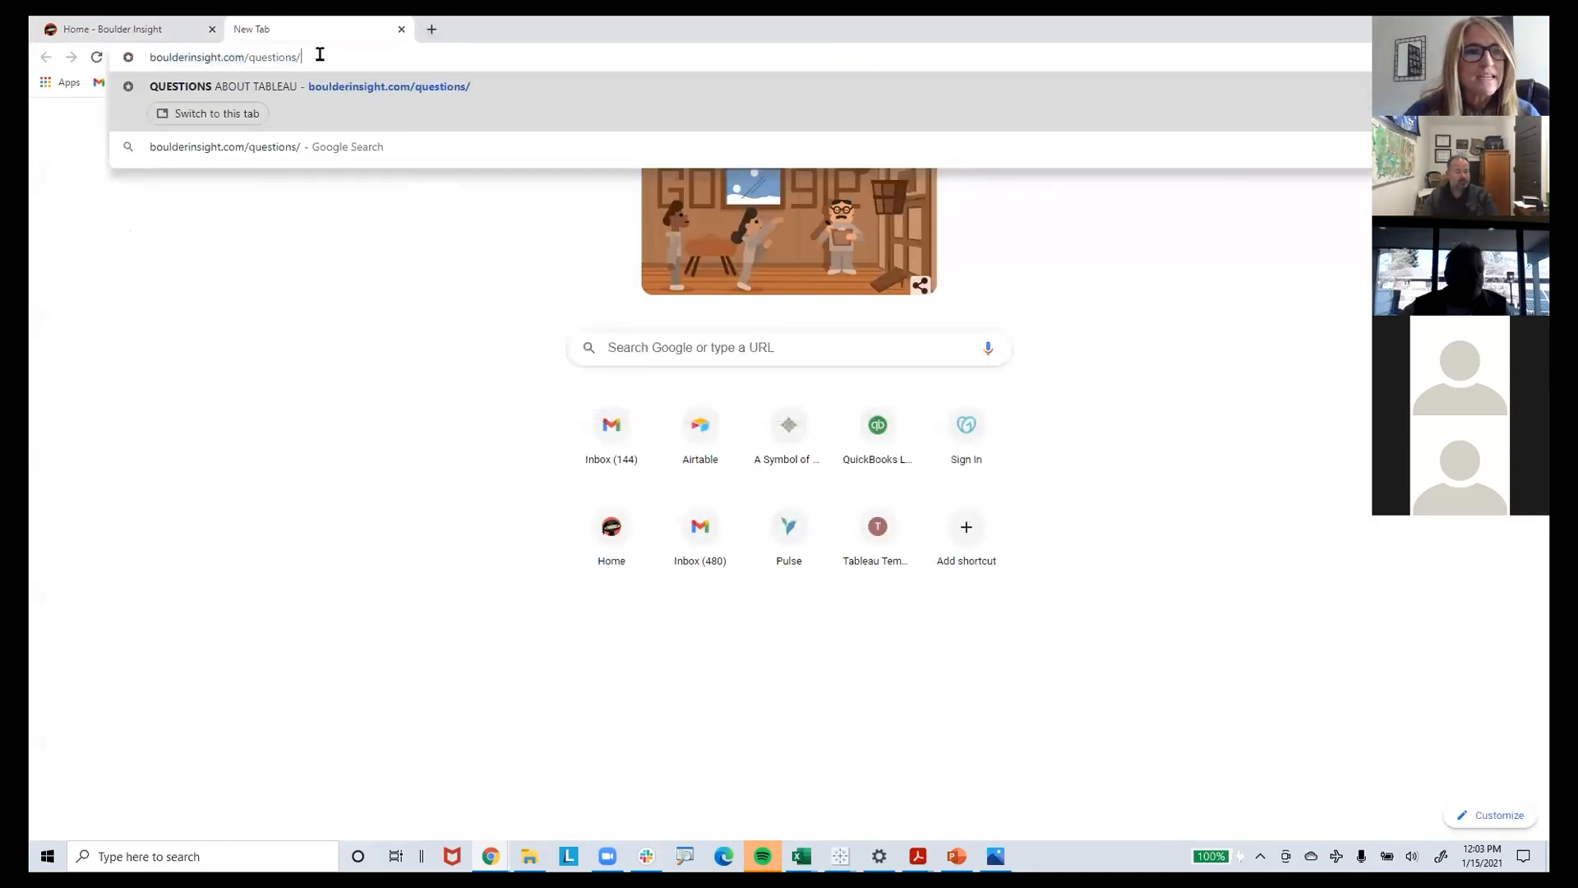
{"action": "key", "text": "Return"}
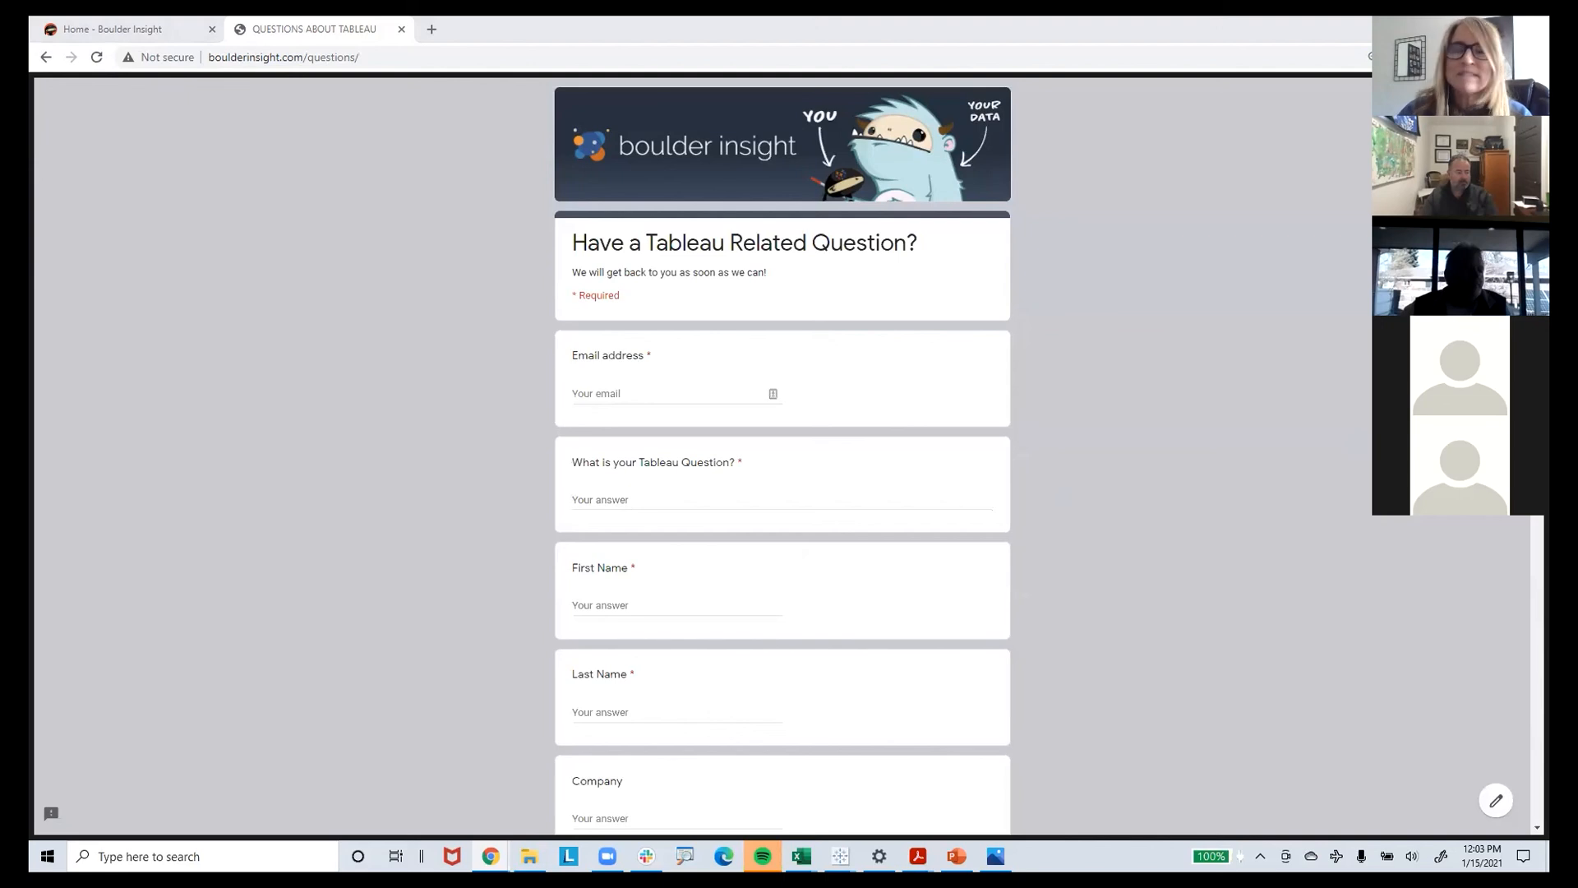
{"action": "left_click_drag", "start_coordinate": [433, 58], "coordinate": [207, 57]}
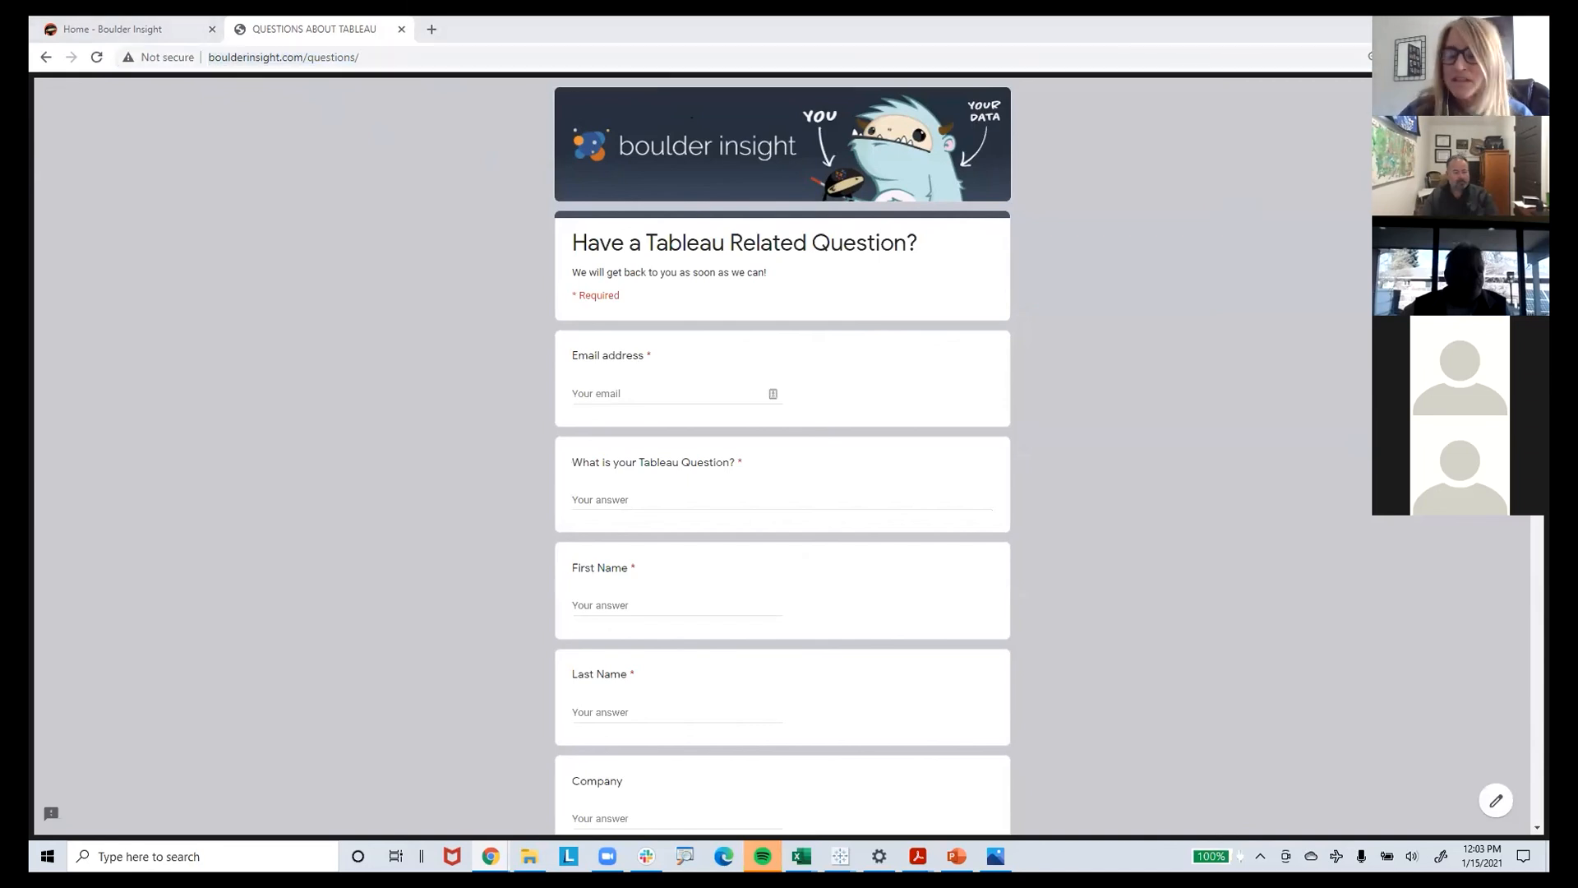
Open tableautemplates.com in another new browser tab
{"action": "left_click", "coordinate": [432, 29]}
{"action": "left_click", "coordinate": [494, 57]}
{"action": "type", "text": "tab"}
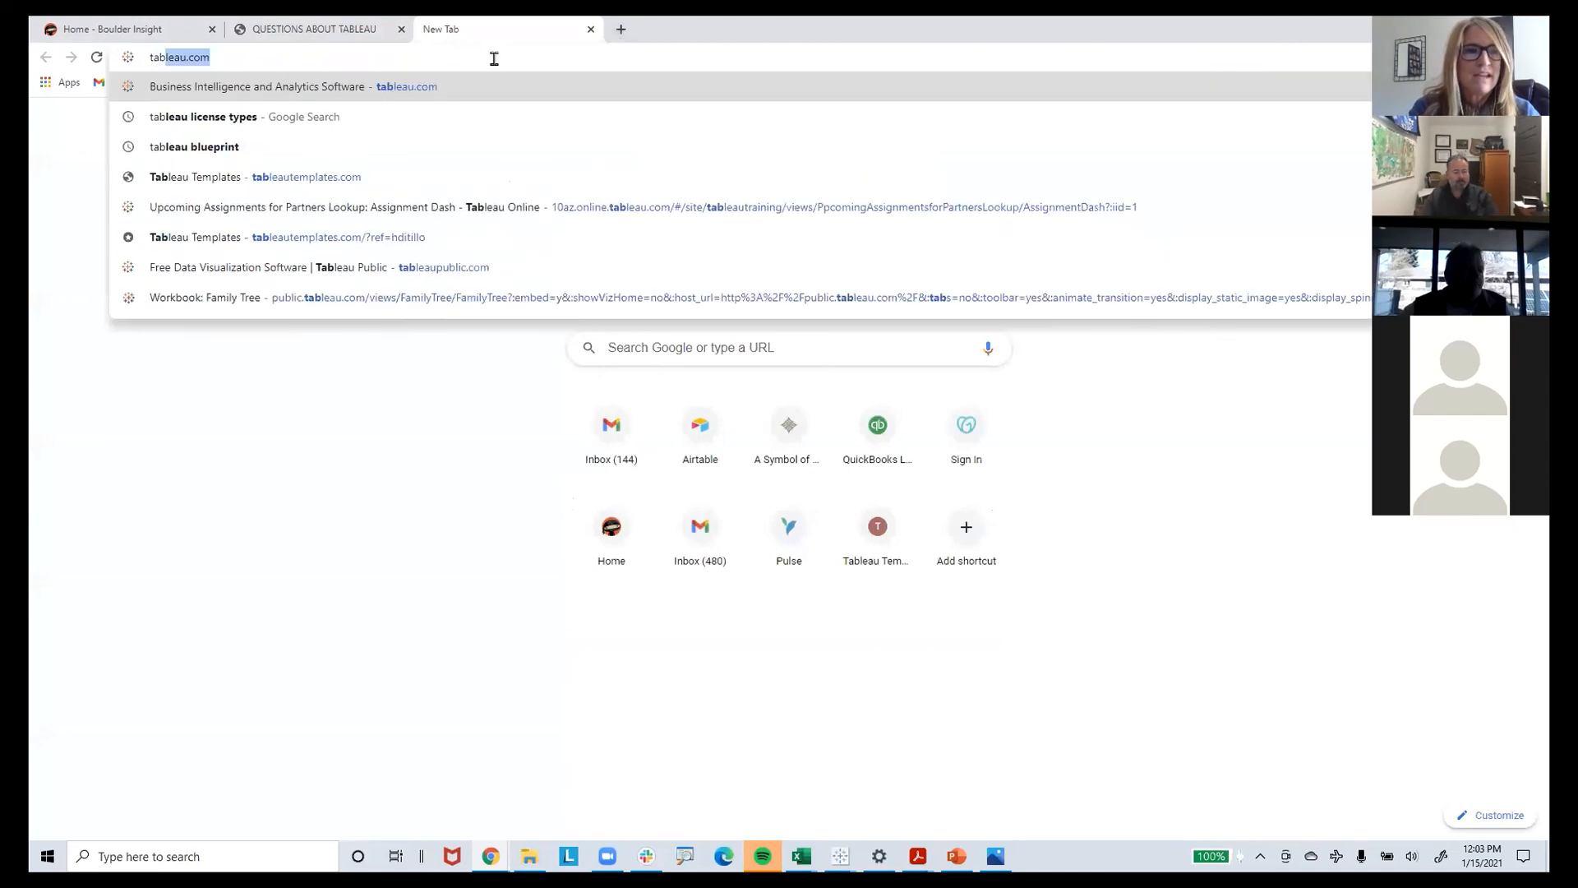
{"action": "type", "text": "leautemp"}
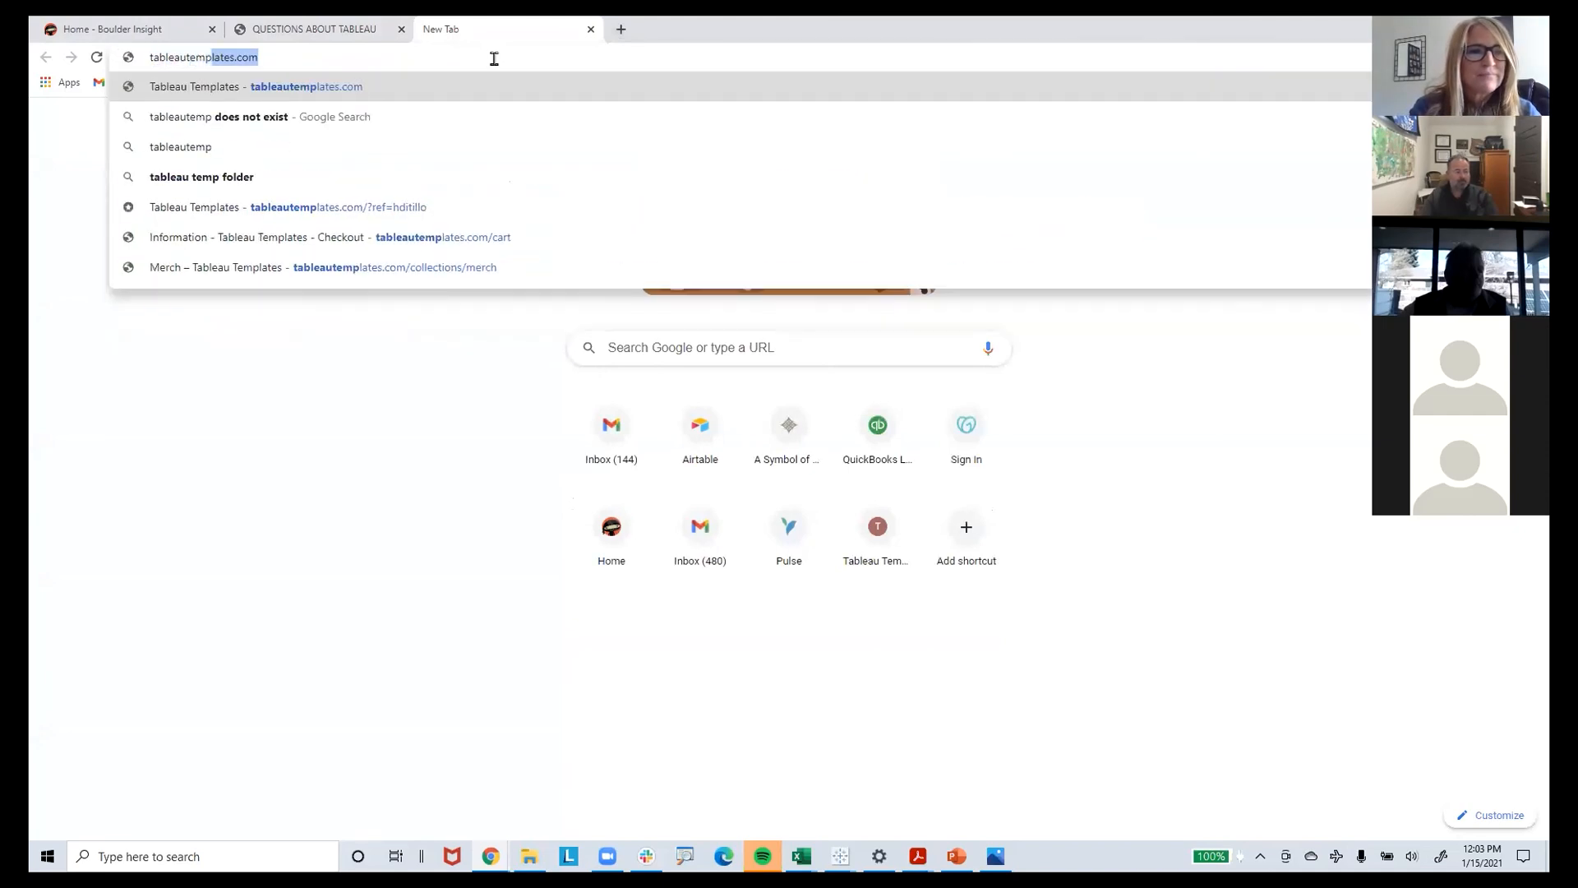
{"action": "type", "text": "lates"}
{"action": "key", "text": "Return"}
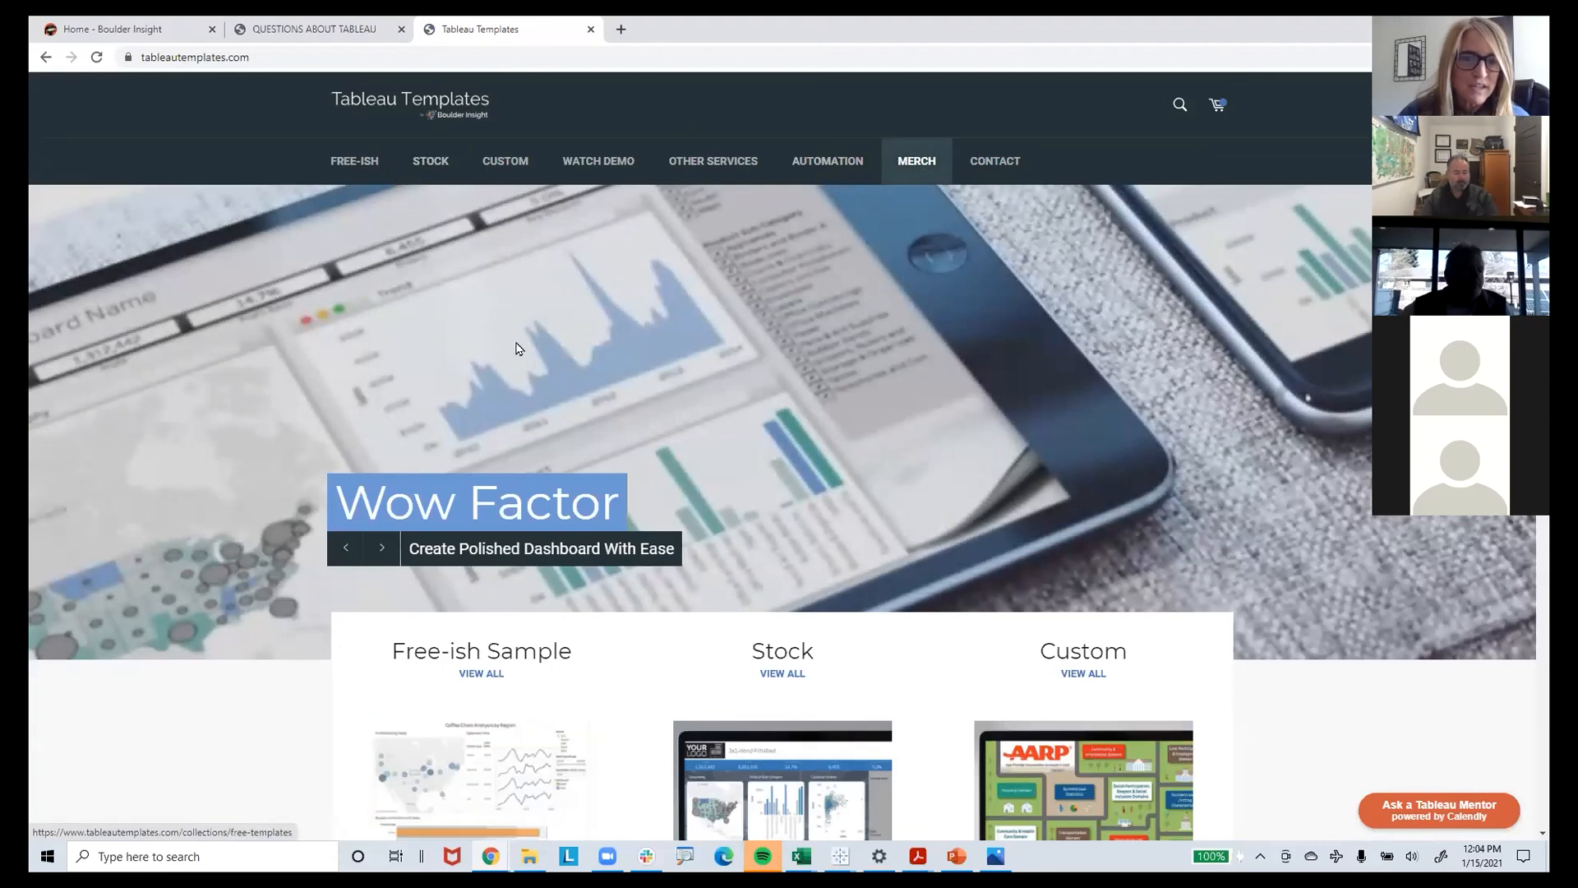
Look over the Tableau Templates home page and view the Blue 12-layout template from the Stock collection
{"action": "scroll", "coordinate": [518, 349], "scroll_direction": "down", "scroll_amount": 3}
{"action": "scroll", "coordinate": [623, 429], "scroll_direction": "up", "scroll_amount": 2}
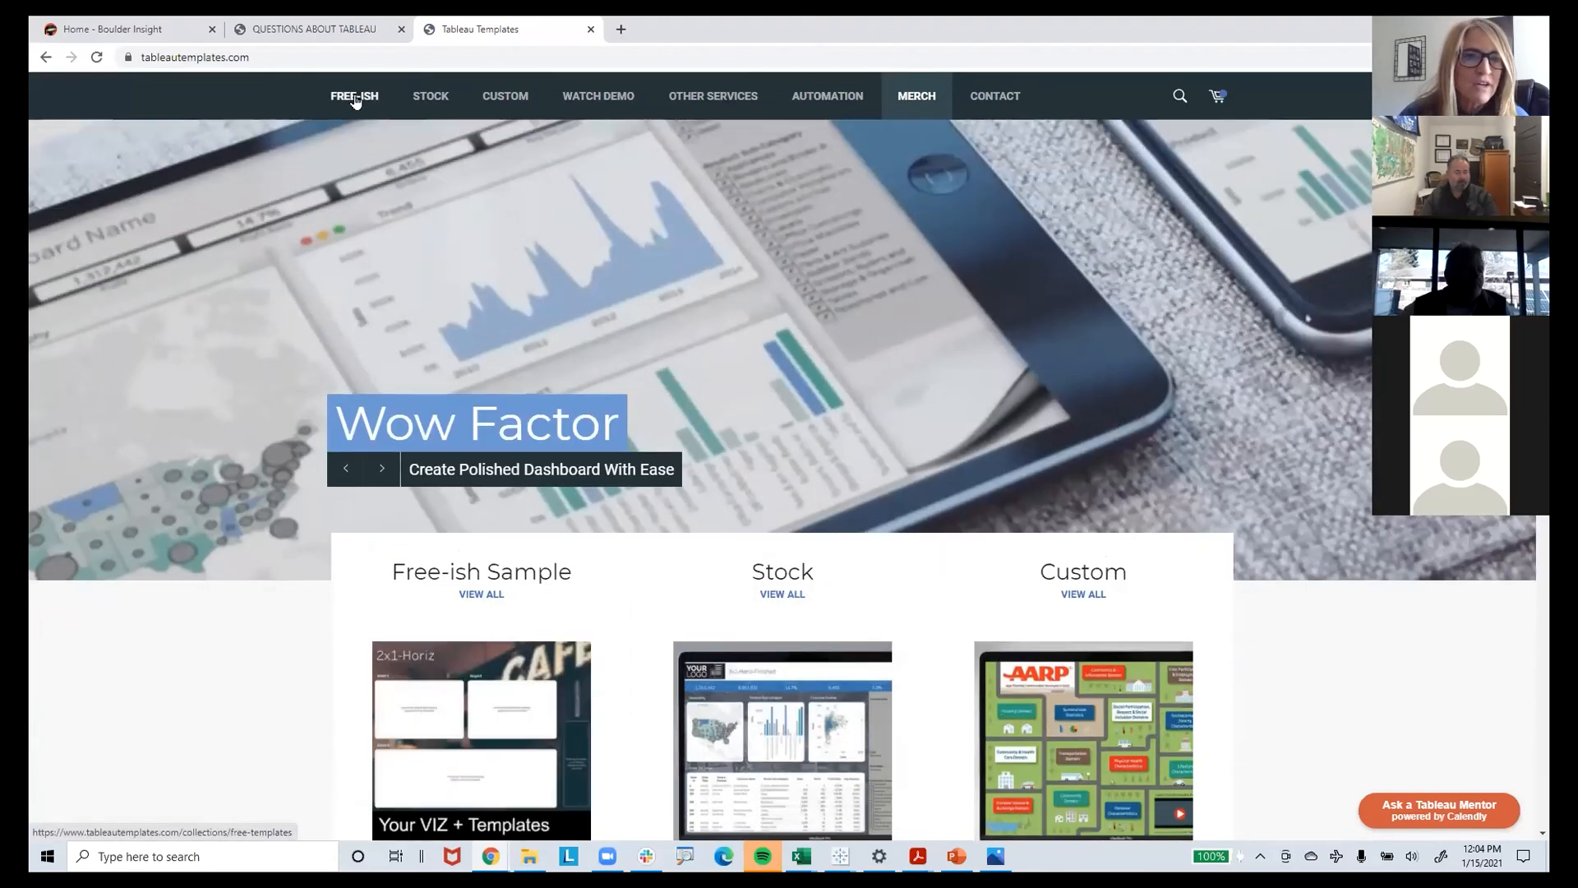
{"action": "left_click", "coordinate": [430, 97]}
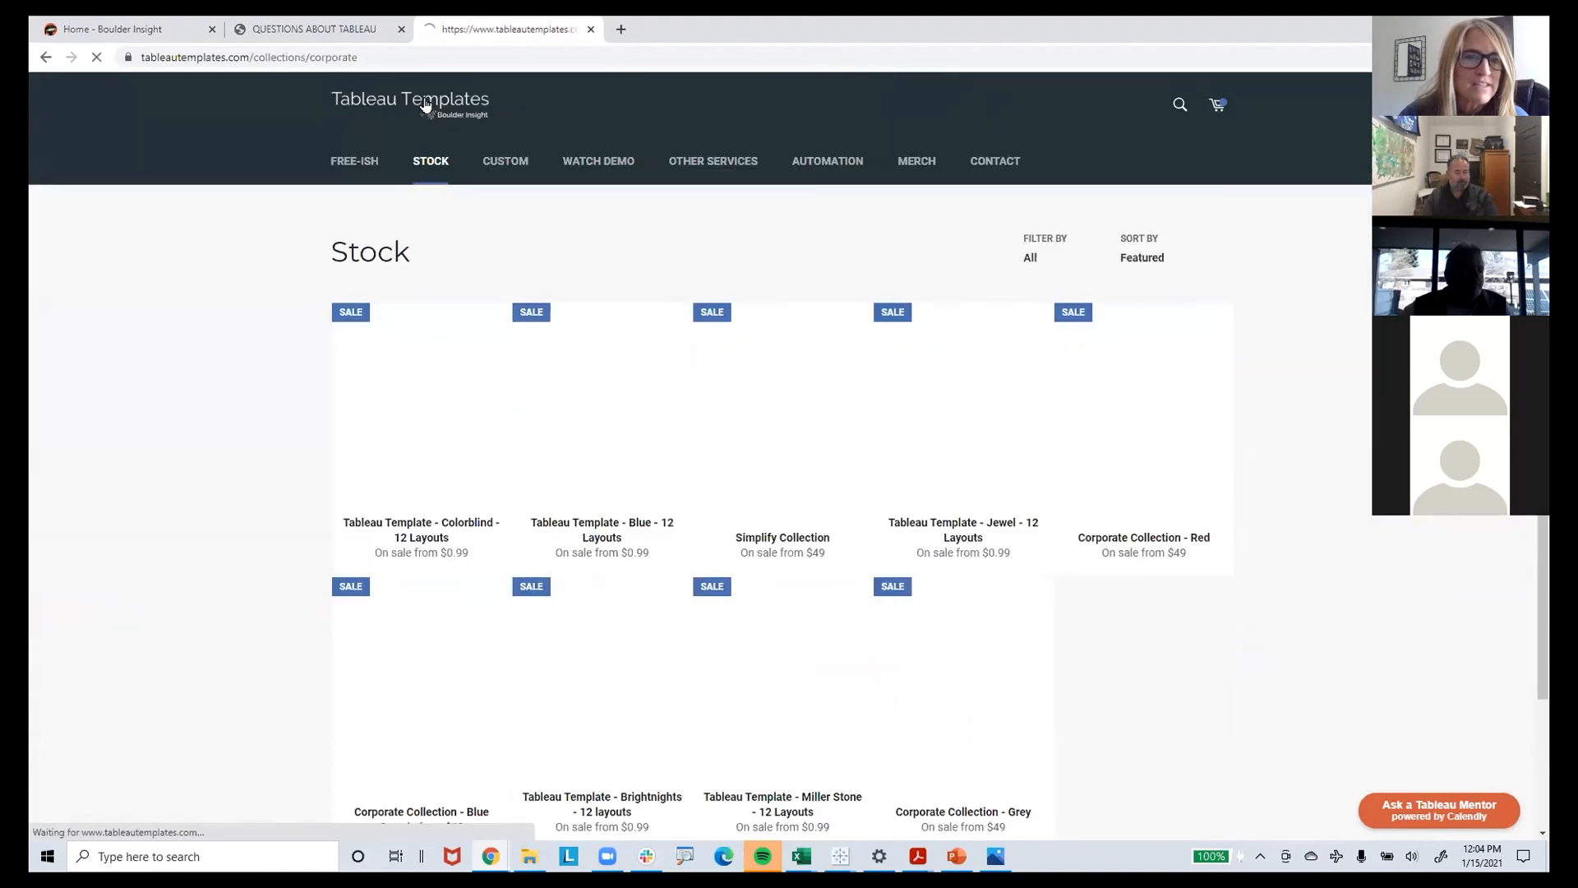
{"action": "left_click", "coordinate": [554, 411]}
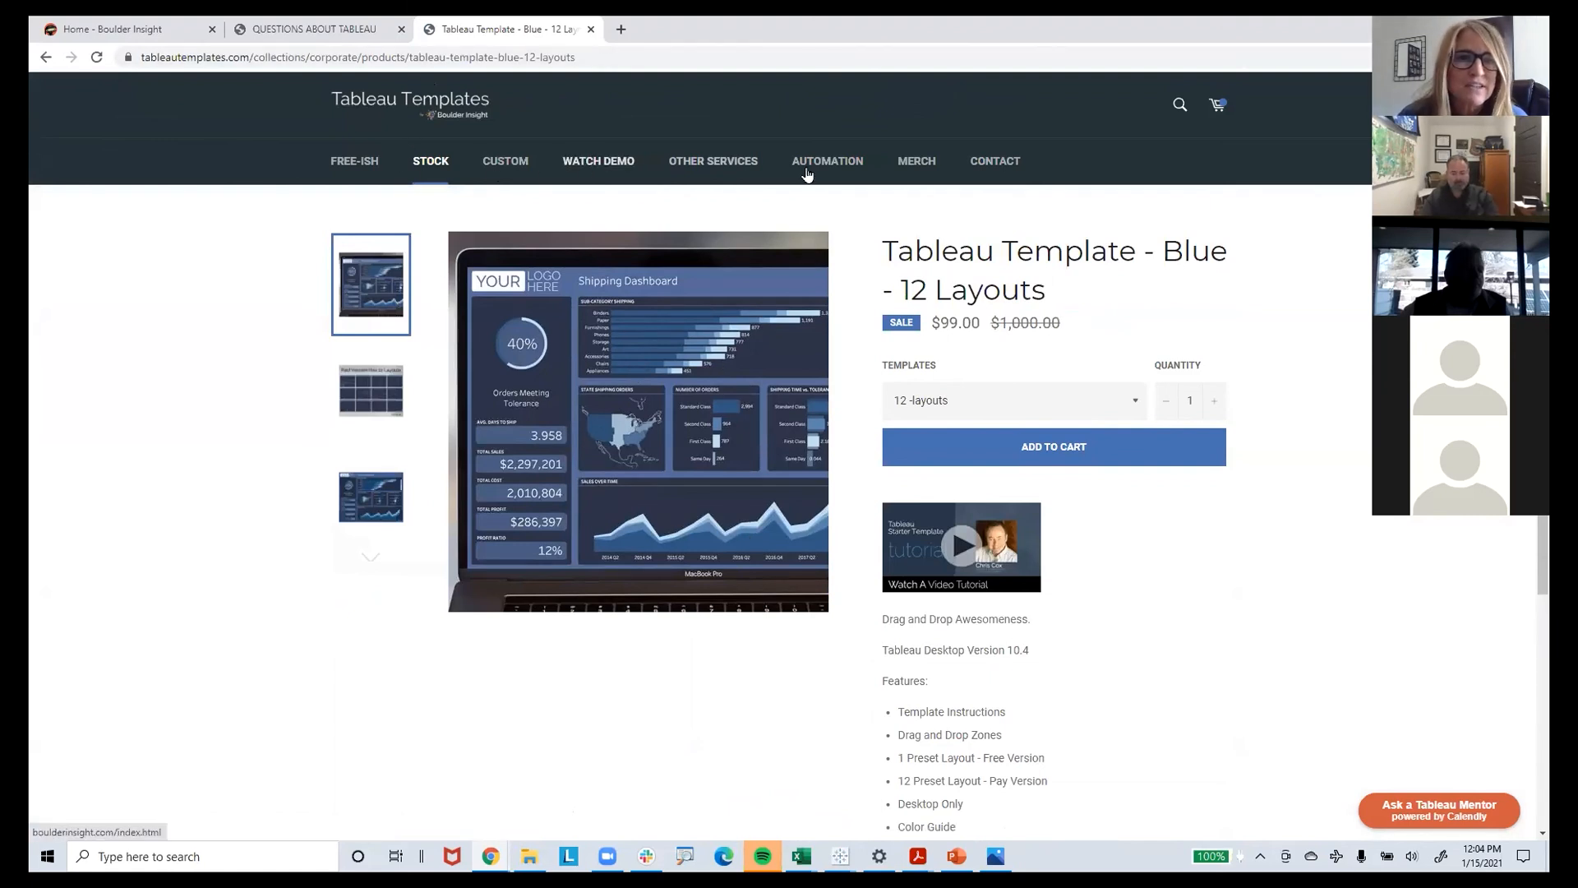
Browse the products in the Merch collection, then return to the Worldwide Sales dashboard in Tableau
{"action": "left_click", "coordinate": [918, 171]}
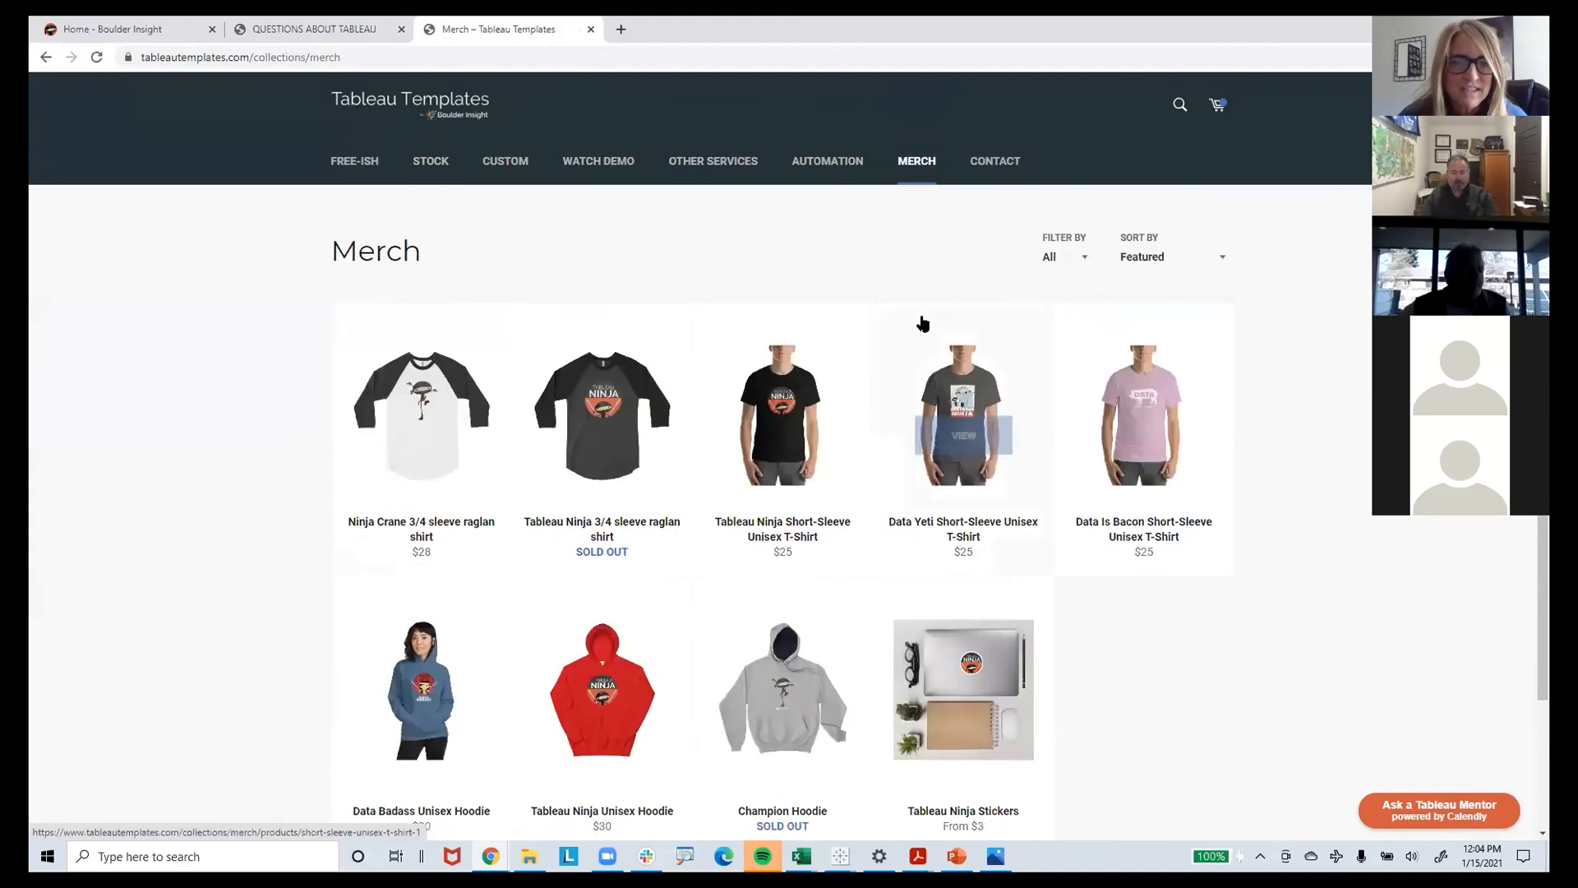
{"action": "scroll", "coordinate": [922, 323], "scroll_direction": "down", "scroll_amount": 2}
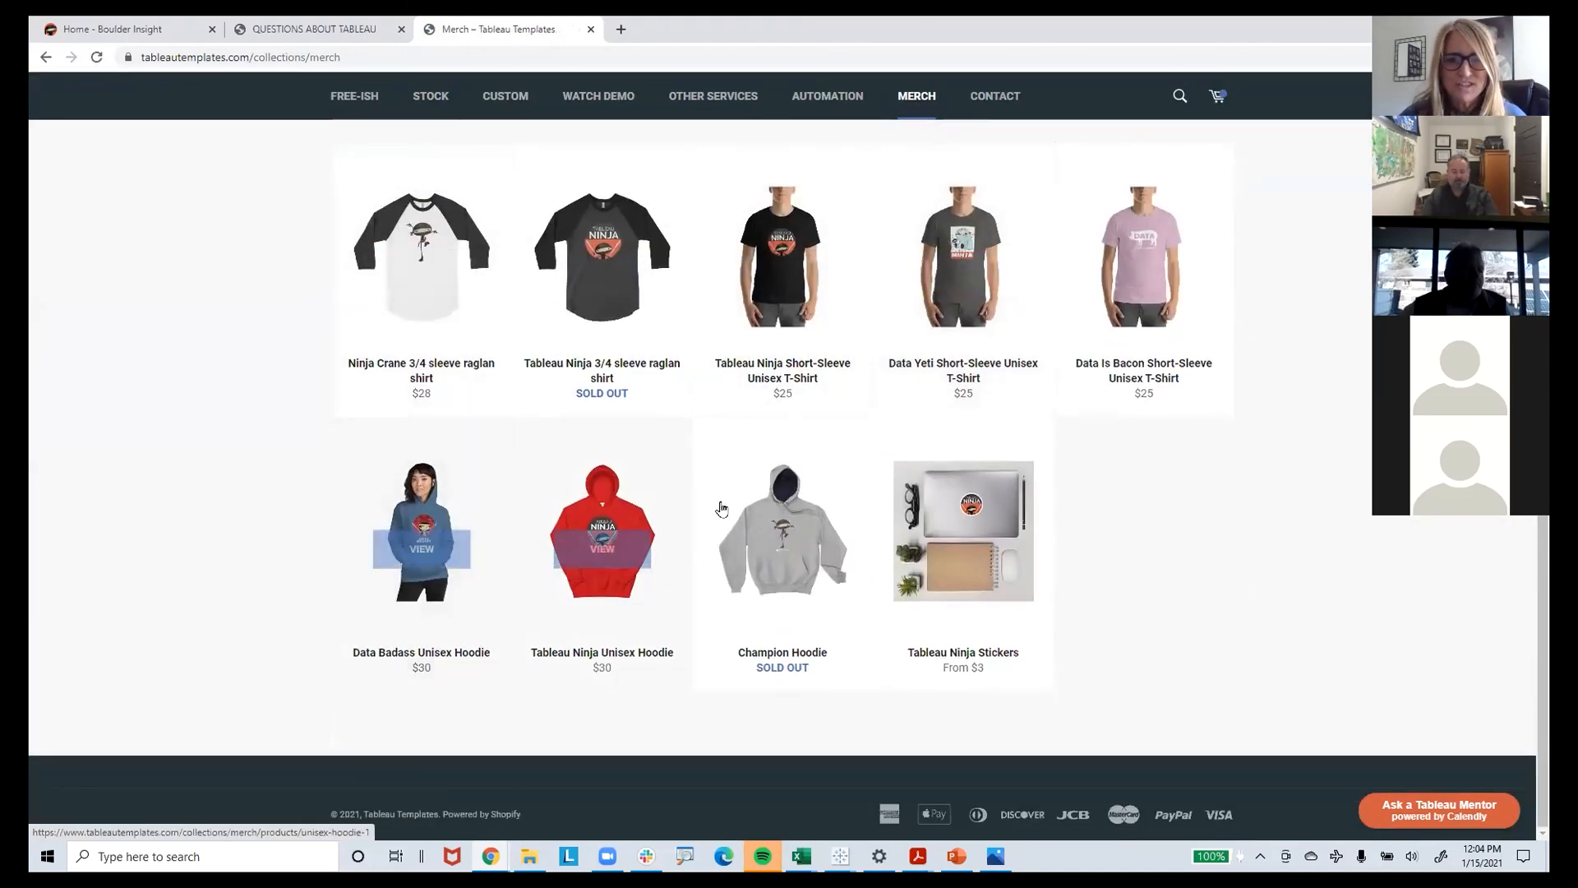
{"action": "scroll", "coordinate": [731, 344], "scroll_direction": "up", "scroll_amount": 1}
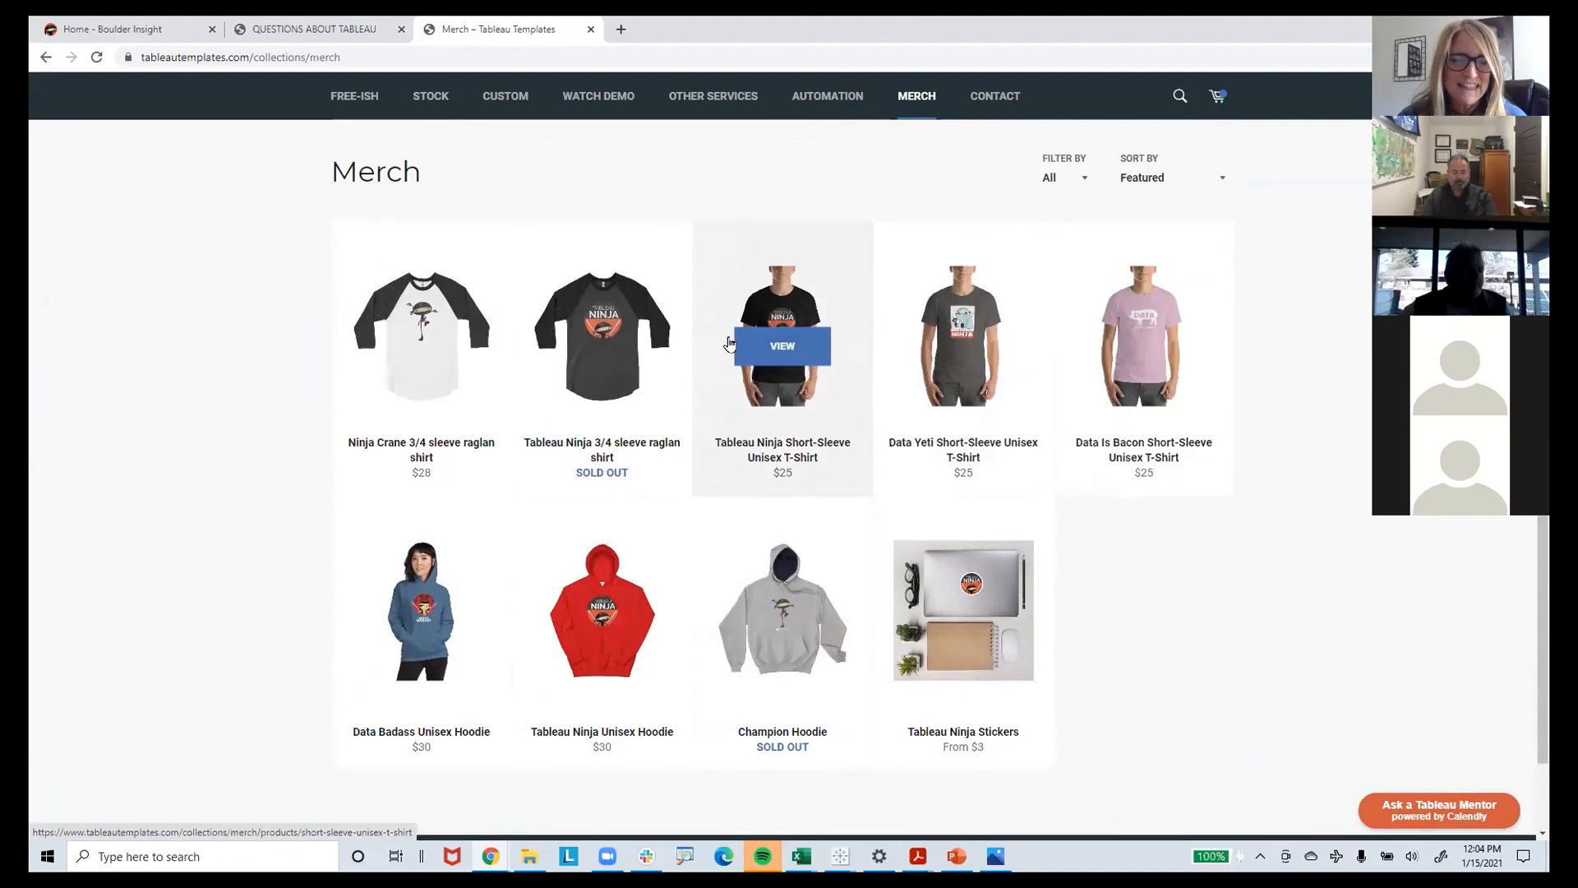
{"action": "scroll", "coordinate": [731, 362], "scroll_direction": "up", "scroll_amount": 1}
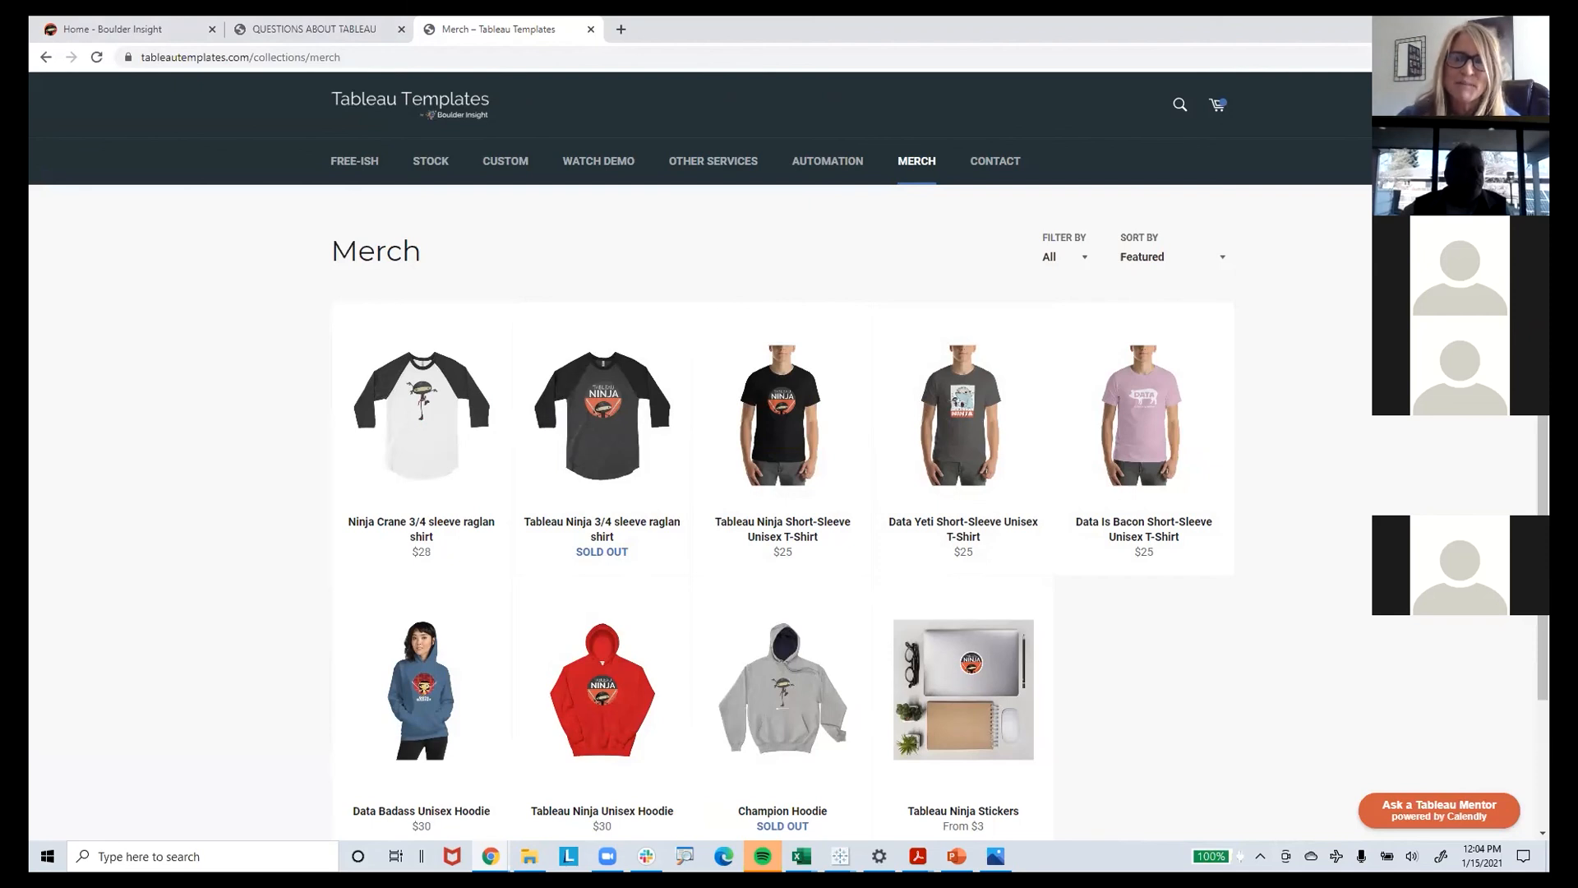
{"action": "left_click", "coordinate": [1456, 27]}
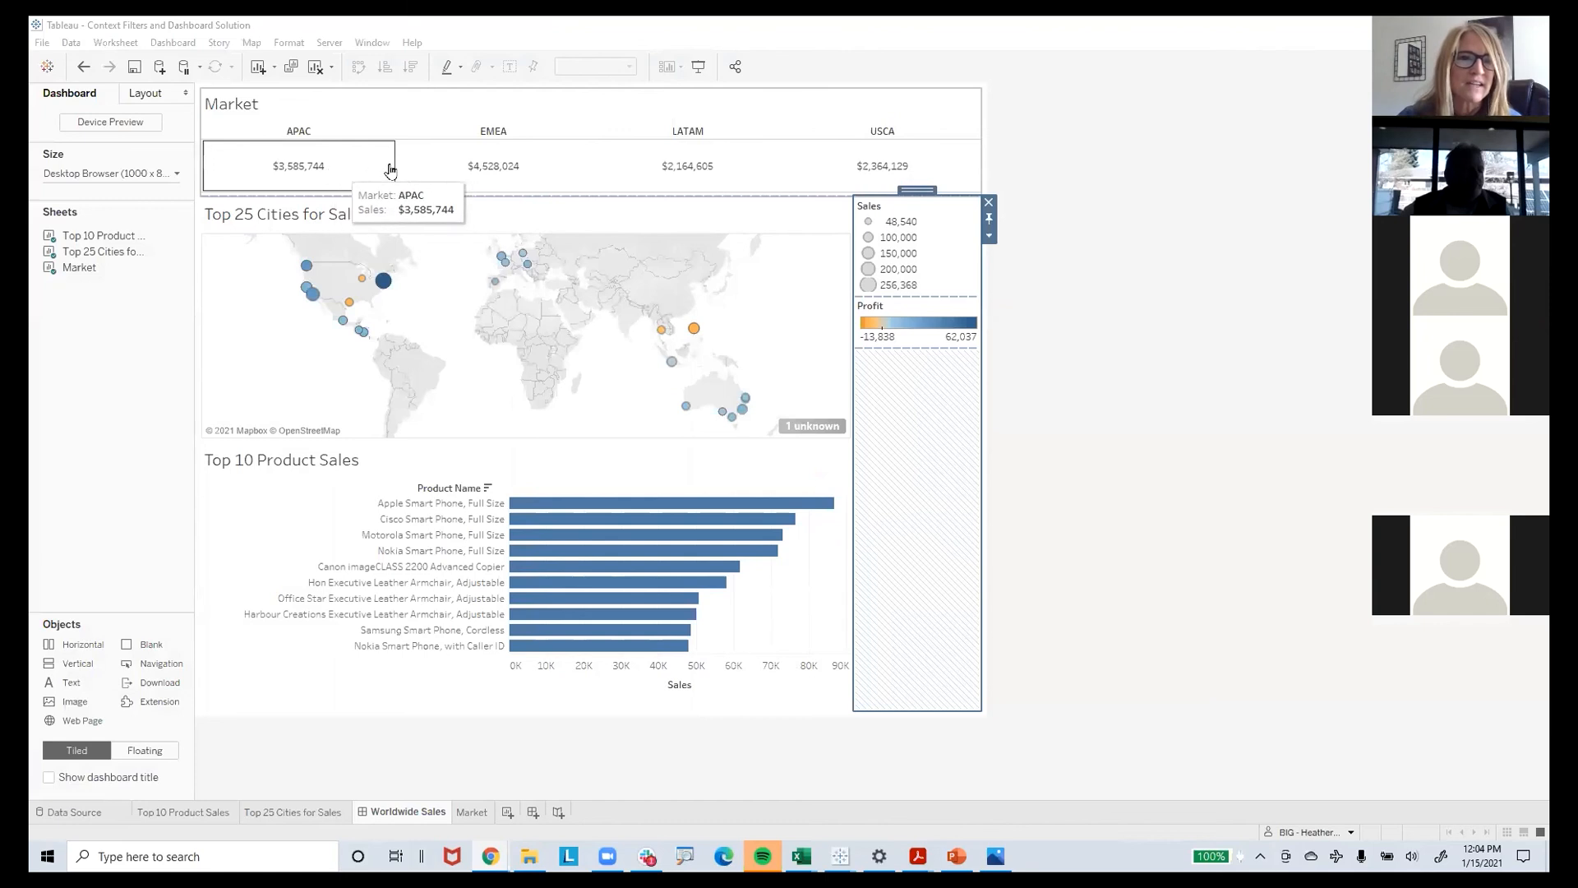